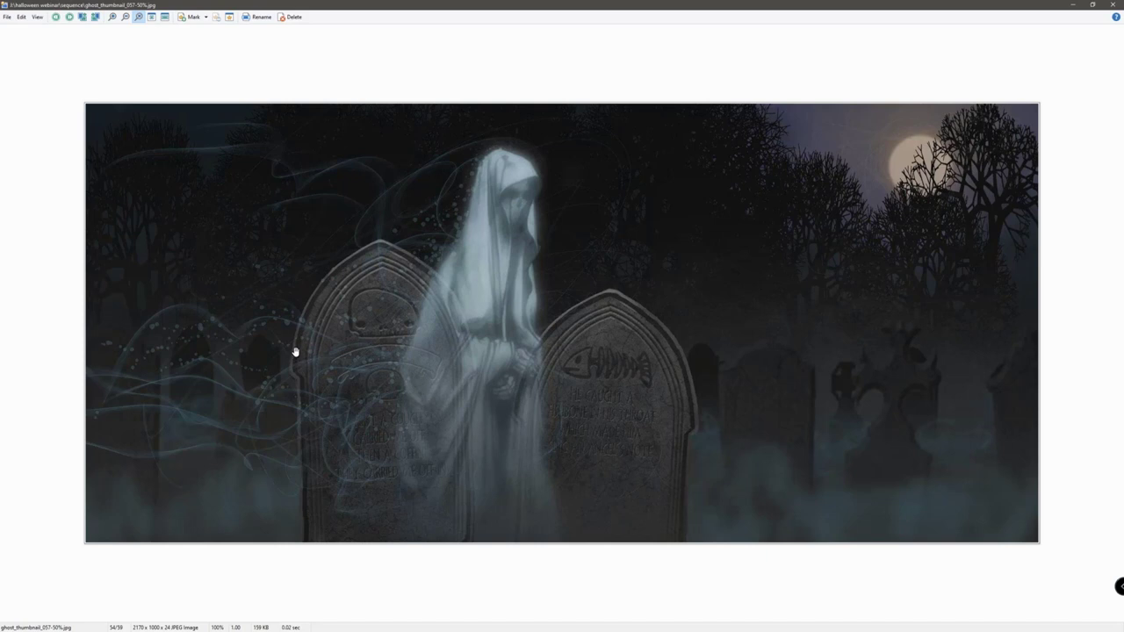
Step: Compare the last images of the saved ghost thumbnail sequence and return to the ghost_final_001 painting in Corel Painter
{"action": "key", "text": "Right"}
{"action": "key", "text": "Right"}
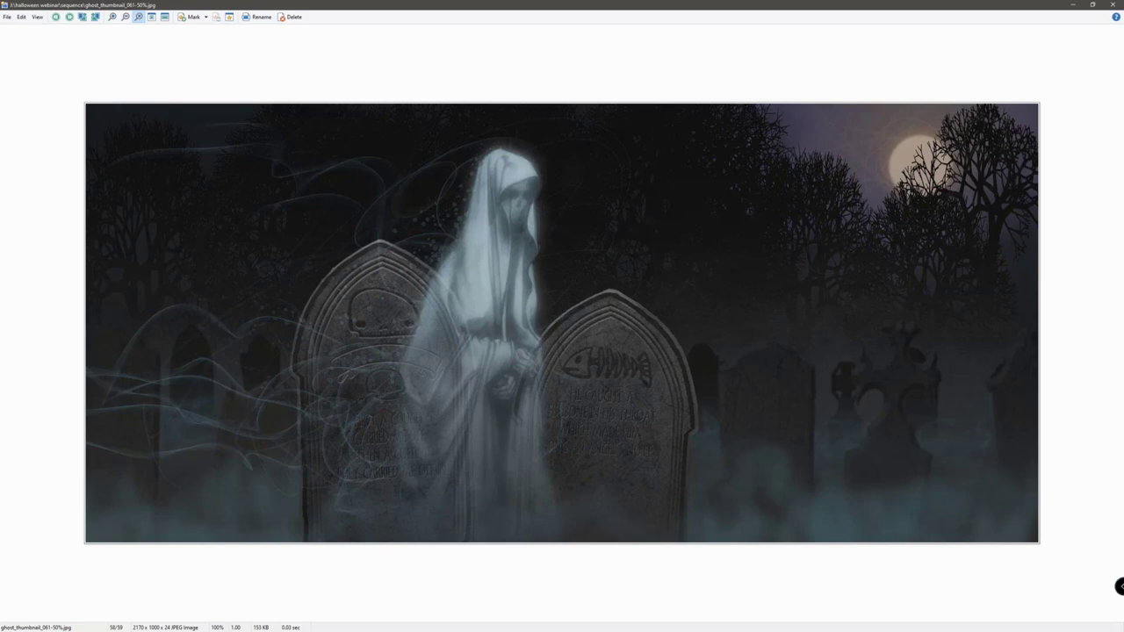
{"action": "key", "text": "Left"}
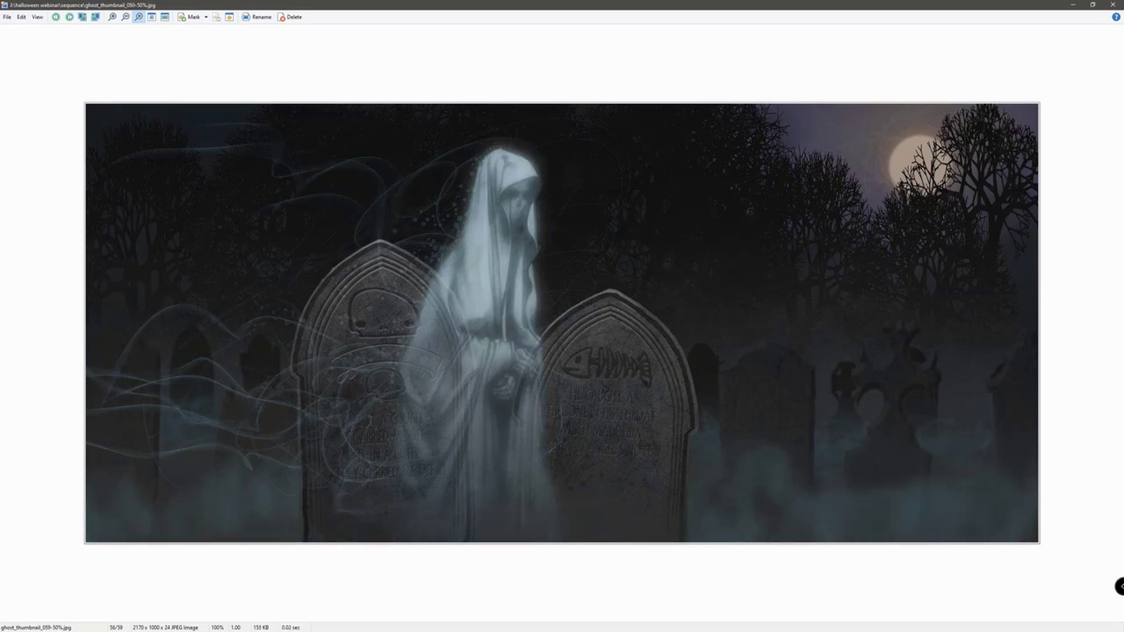
{"action": "key", "text": "Right"}
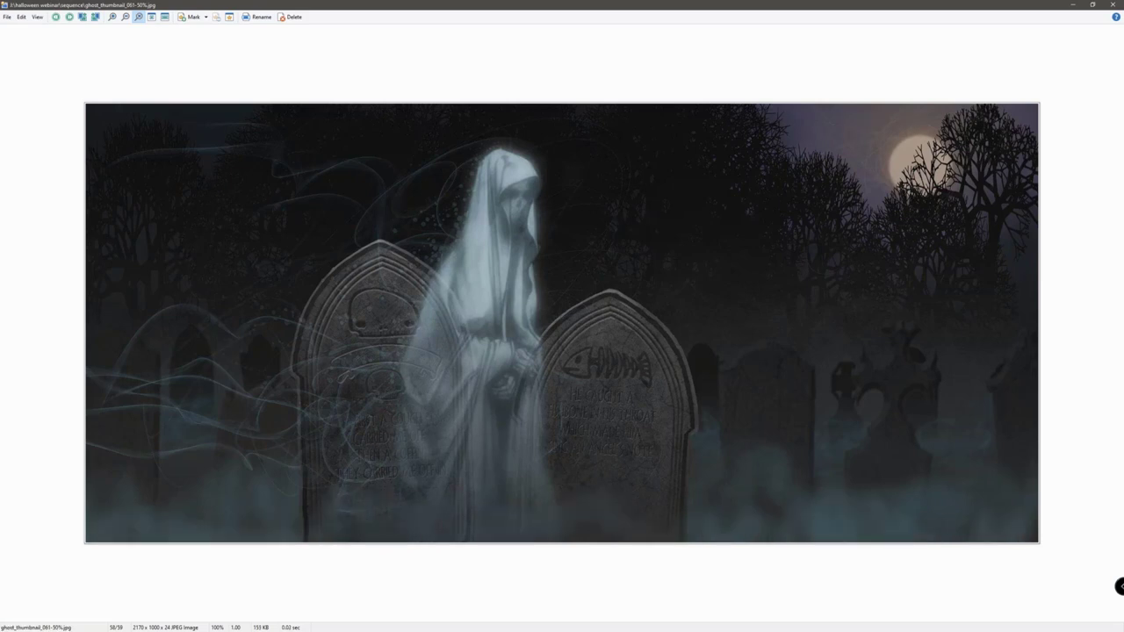
{"action": "key", "text": "Right"}
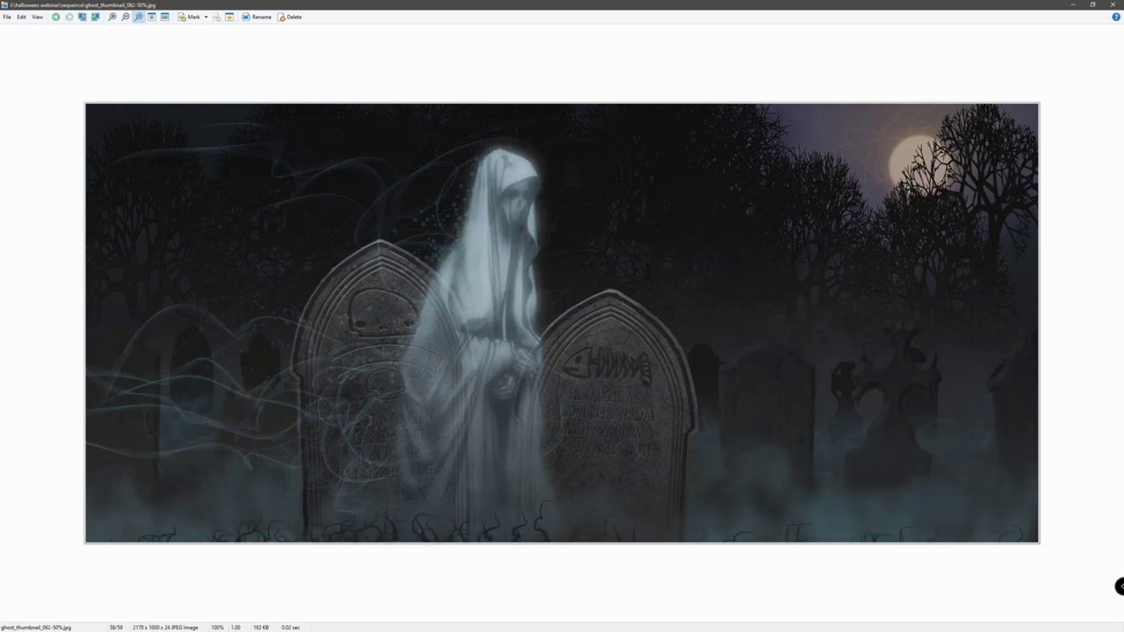
{"action": "key", "text": "Left"}
{"action": "key", "text": "Right"}
{"action": "left_click", "coordinate": [1113, 5]}
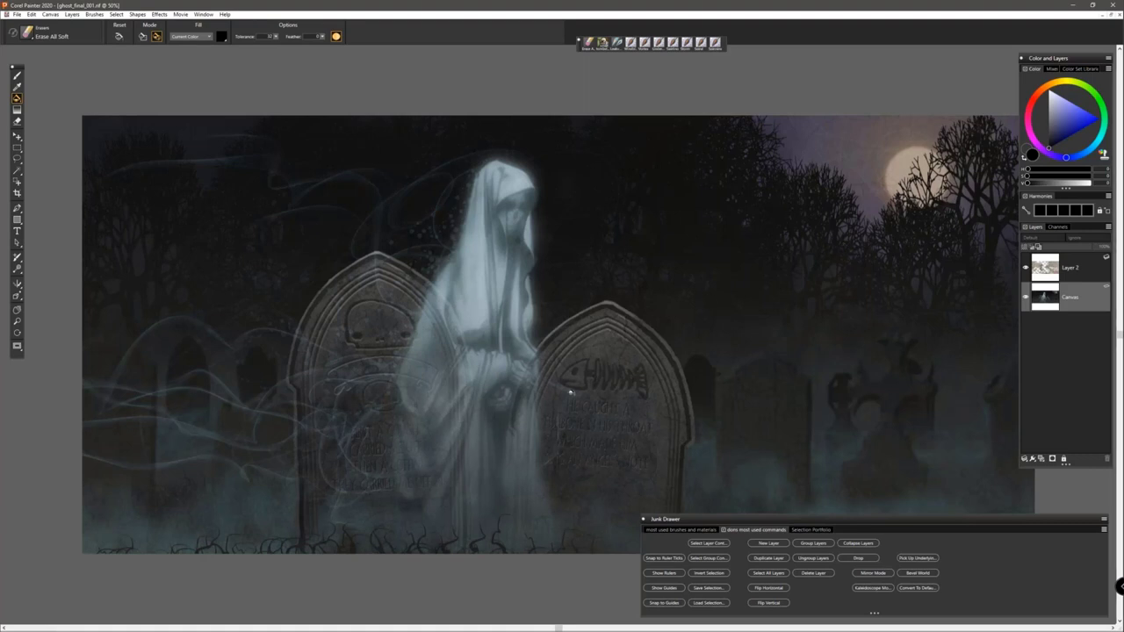
Step: View the entire painting with all the panels hidden, and restore the panels
{"action": "left_click_drag", "start_coordinate": [562, 363], "coordinate": [536, 309]}
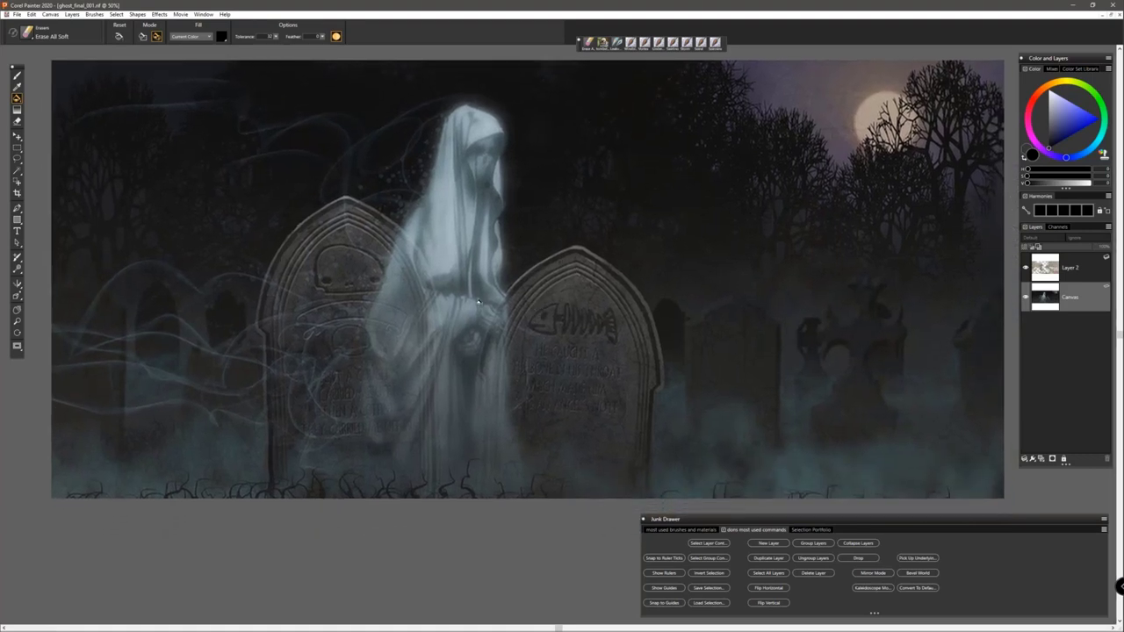
{"action": "key", "text": "Tab"}
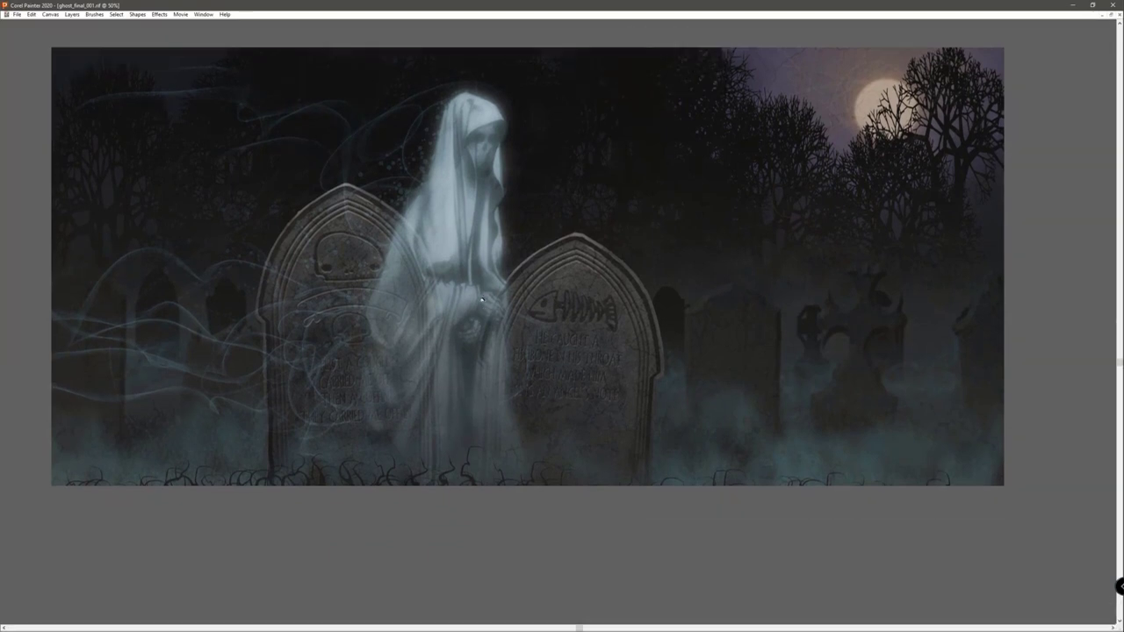
{"action": "key", "text": "Tab"}
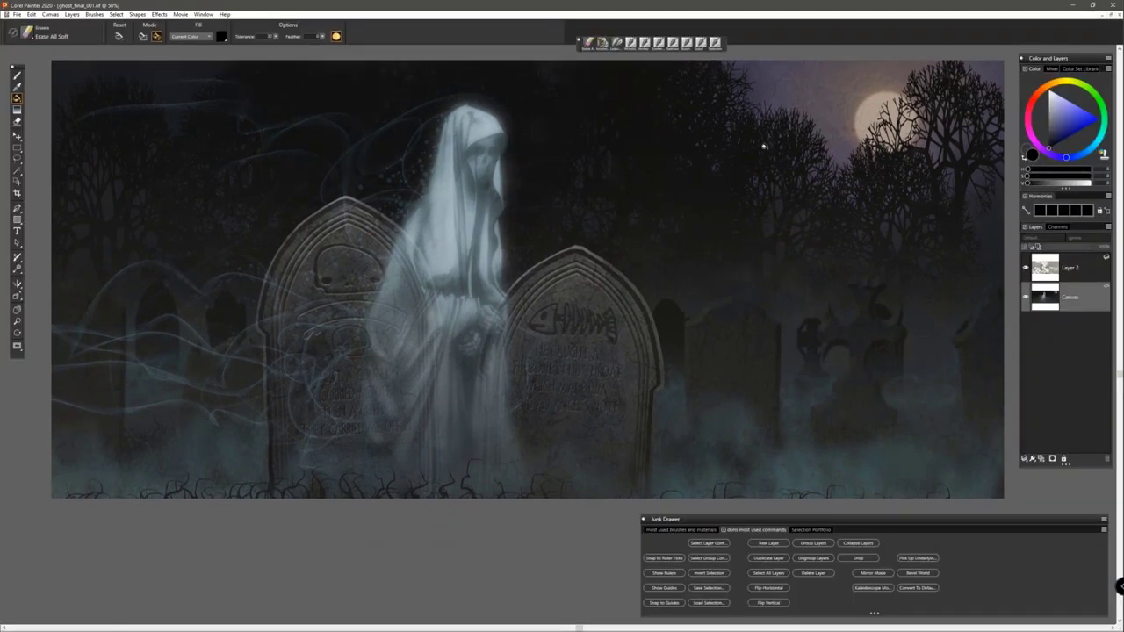
Step: Toggle the visibility of the Canvas and Layer 2 to check what each contributes to the painting
{"action": "left_click", "coordinate": [1026, 299]}
{"action": "left_click", "coordinate": [1026, 298]}
{"action": "left_click", "coordinate": [1026, 270]}
Step: Compare the distant foggy tombstones up close at 100% with Layer 2 shown and hidden
{"action": "key", "text": "ctrl+plus"}
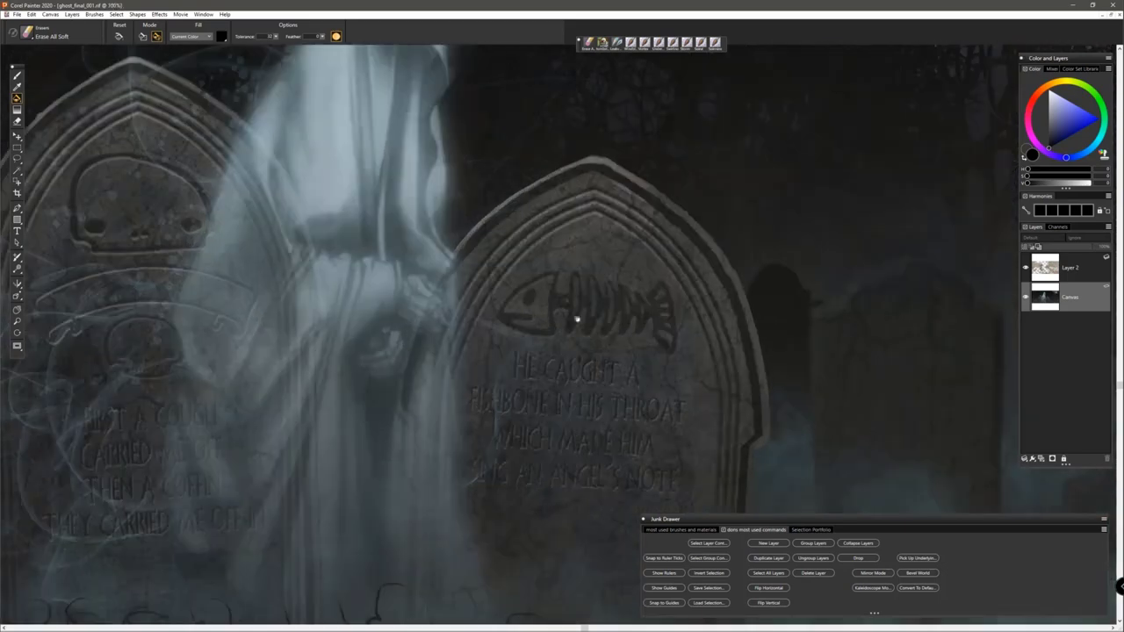
{"action": "scroll", "coordinate": [509, 371], "scroll_direction": "right", "scroll_amount": 5}
{"action": "scroll", "coordinate": [509, 371], "scroll_direction": "down", "scroll_amount": 2}
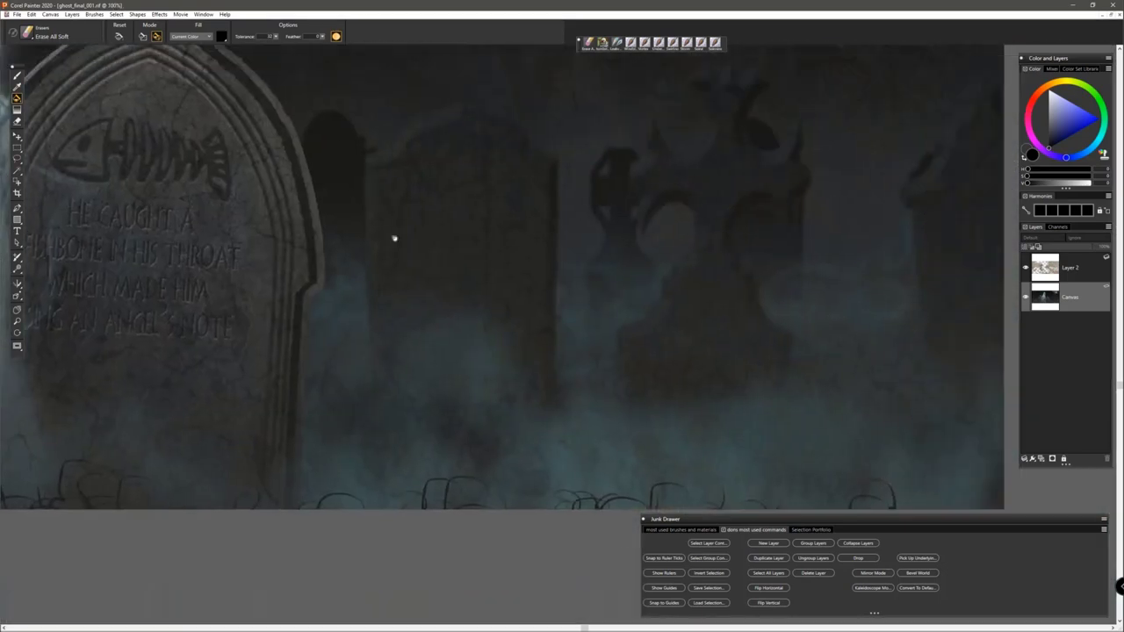
{"action": "scroll", "coordinate": [433, 249], "scroll_direction": "right", "scroll_amount": 5}
{"action": "scroll", "coordinate": [459, 316], "scroll_direction": "up", "scroll_amount": 3}
{"action": "scroll", "coordinate": [459, 316], "scroll_direction": "left", "scroll_amount": 2}
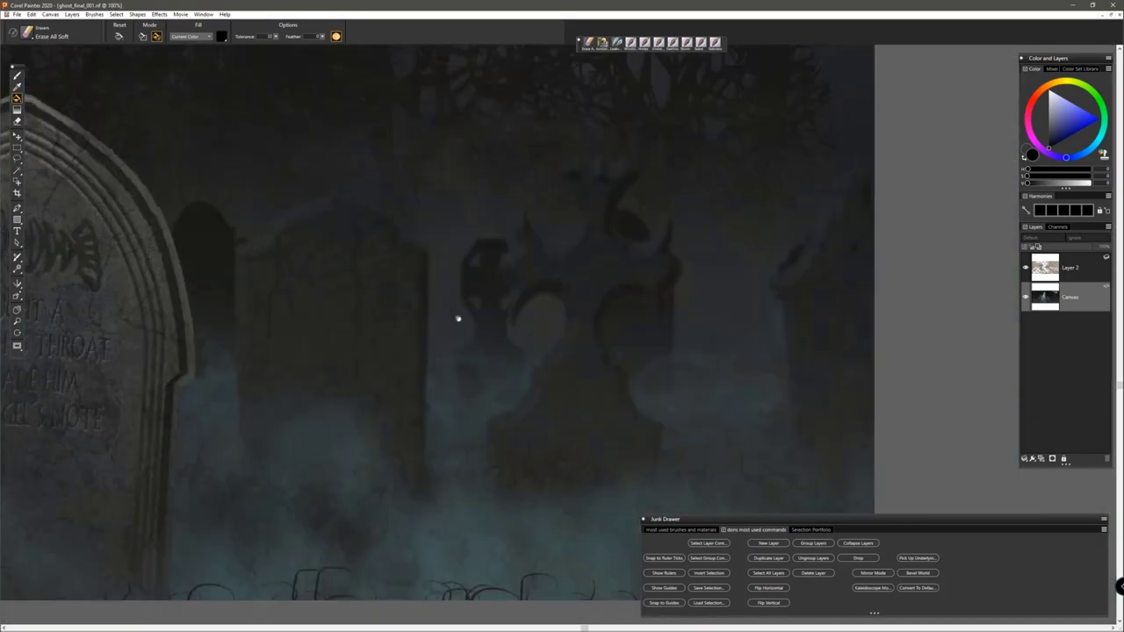
{"action": "left_click", "coordinate": [1026, 269]}
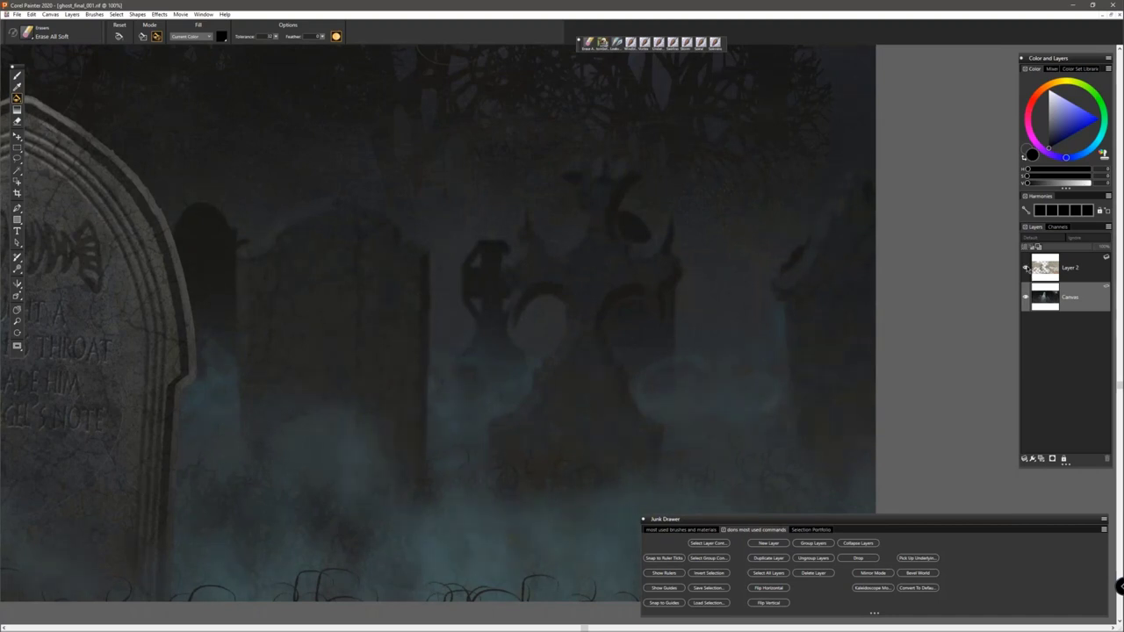
{"action": "left_click", "coordinate": [1026, 268]}
{"action": "left_click", "coordinate": [1026, 269]}
Step: Compare the moonlit sky and bare trees with Layer 2 shown and hidden, leaving Layer 2 hidden
{"action": "scroll", "coordinate": [558, 397], "scroll_direction": "up", "scroll_amount": 1}
{"action": "scroll", "coordinate": [557, 396], "scroll_direction": "up", "scroll_amount": 10}
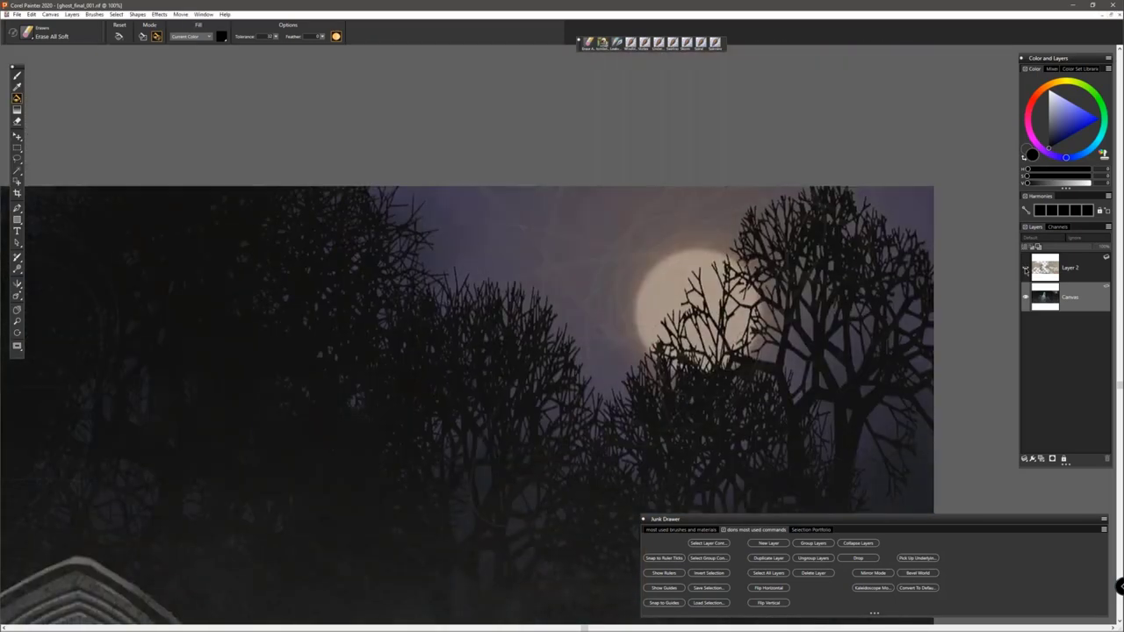
{"action": "left_click", "coordinate": [1026, 268]}
{"action": "left_click", "coordinate": [1025, 268]}
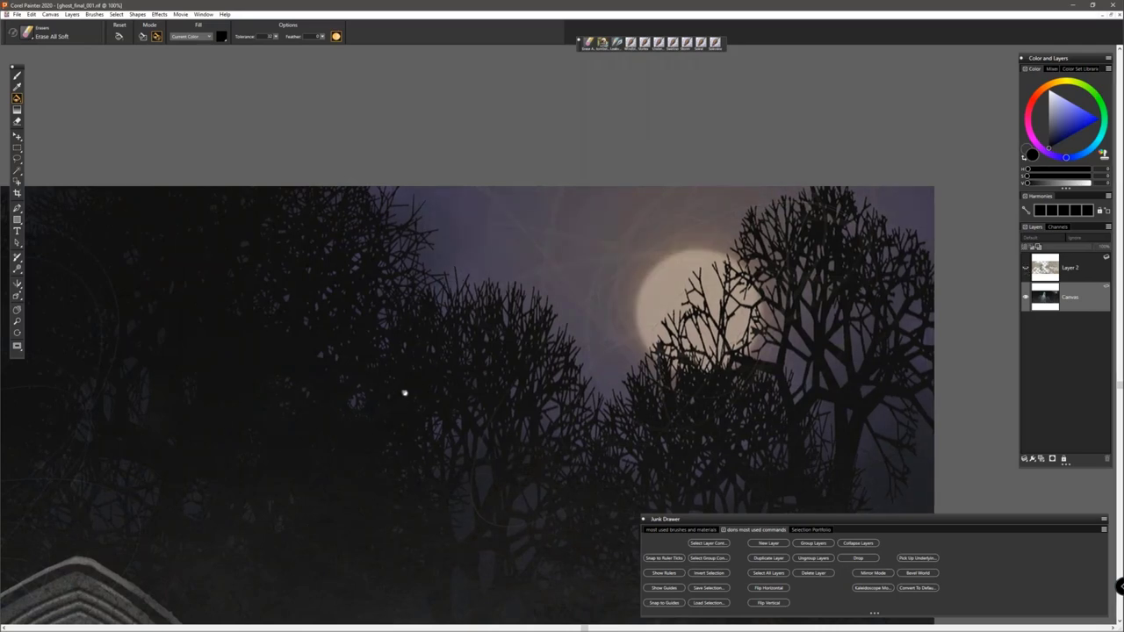
Step: Check the document's pixel dimensions and resolution in the Resize dialog, keeping the size as it is
{"action": "scroll", "coordinate": [401, 394], "scroll_direction": "up", "scroll_amount": 2}
{"action": "scroll", "coordinate": [646, 202], "scroll_direction": "down", "scroll_amount": 2}
{"action": "scroll", "coordinate": [770, 185], "scroll_direction": "up", "scroll_amount": 2}
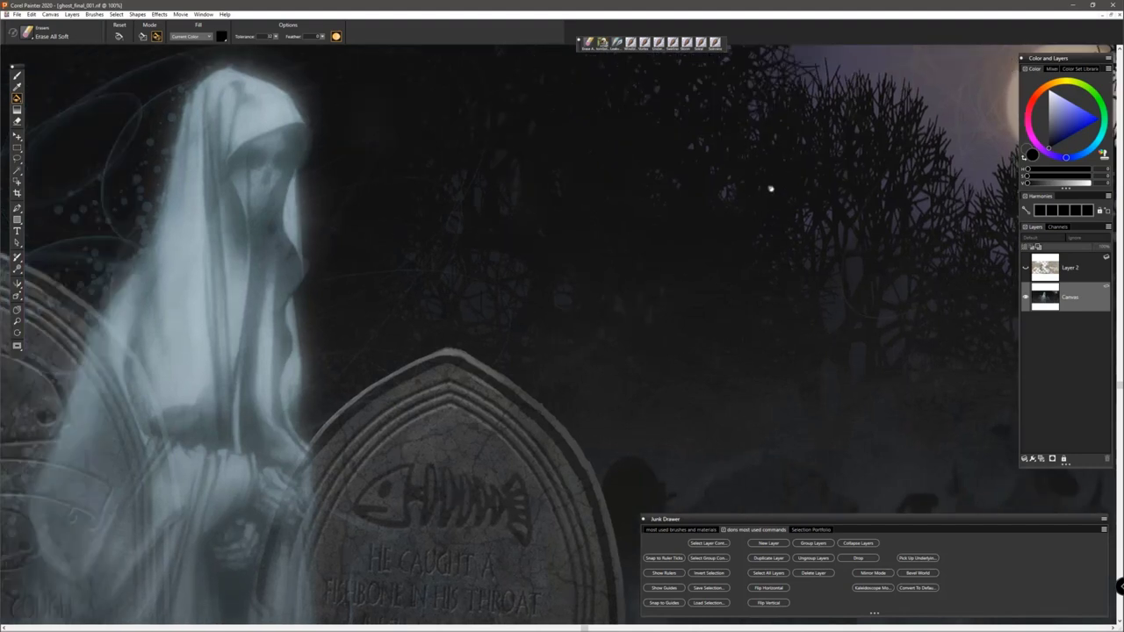
{"action": "left_click", "coordinate": [53, 15]}
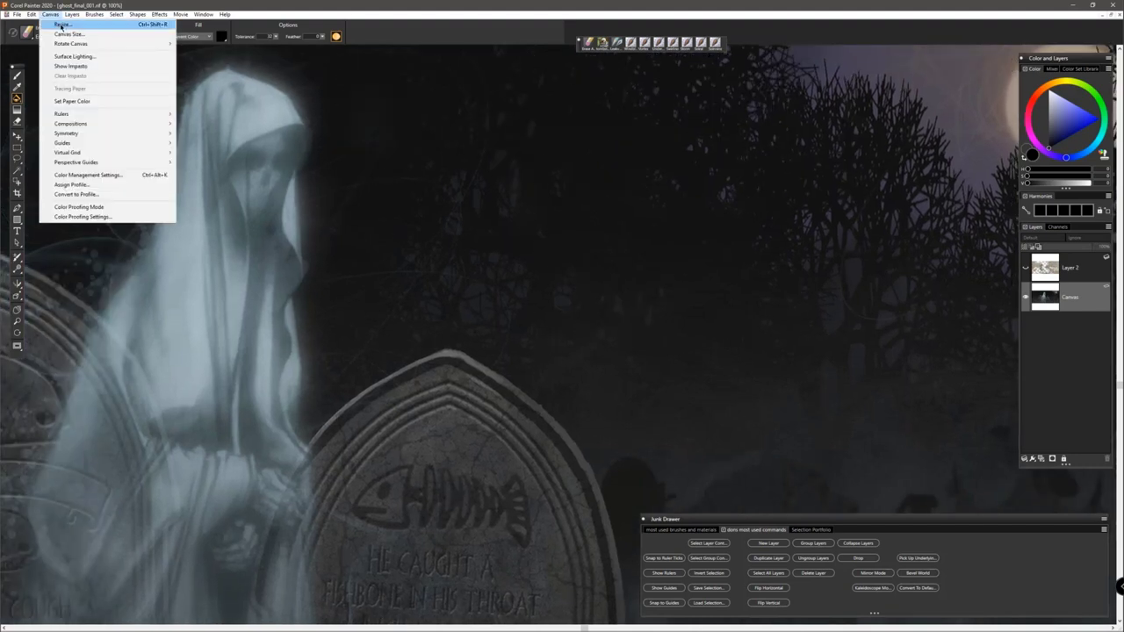
{"action": "left_click", "coordinate": [62, 27]}
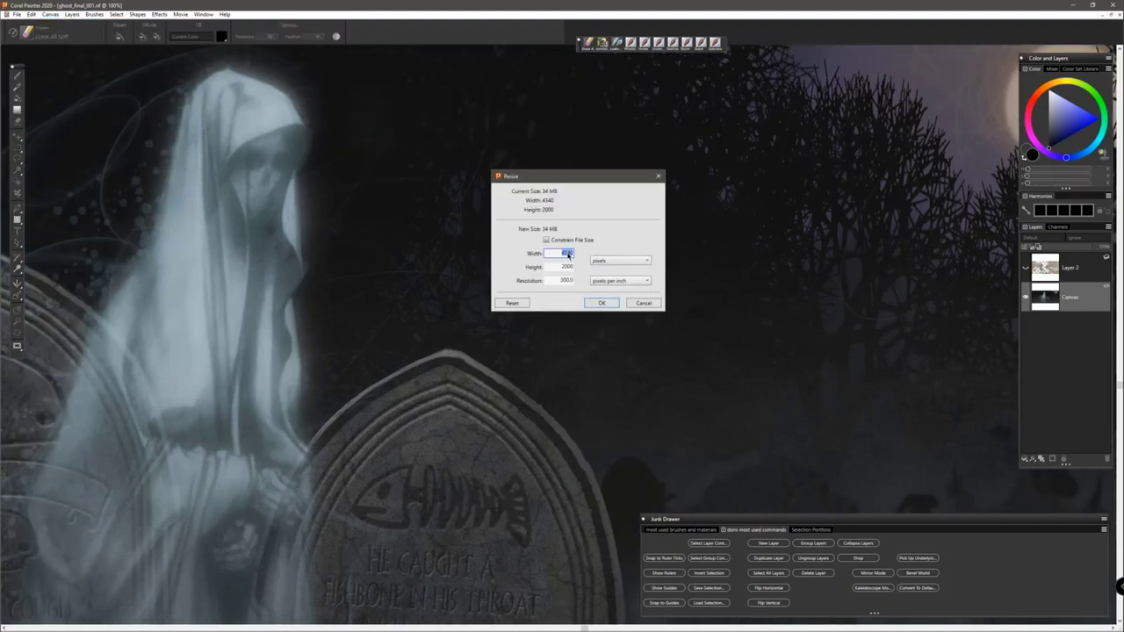
{"action": "left_click", "coordinate": [600, 303]}
{"action": "left_click", "coordinate": [602, 303]}
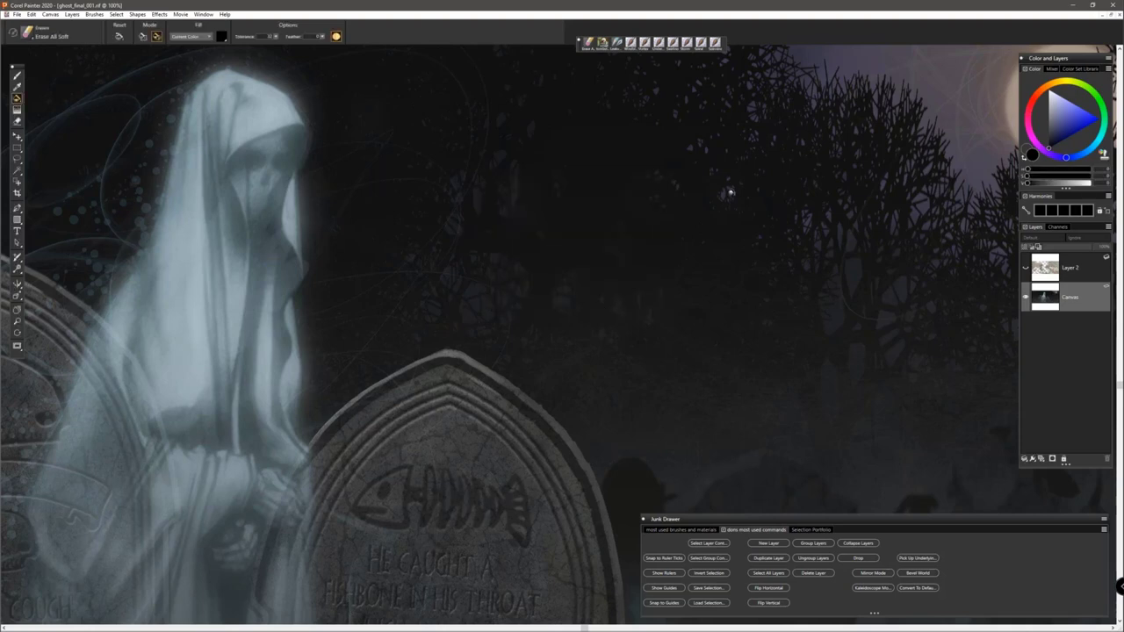
Step: Examine the fishbone carving, epitaph lettering and stone texture of the tombstone beside the ghost at 200%
{"action": "key", "text": "ctrl+minus"}
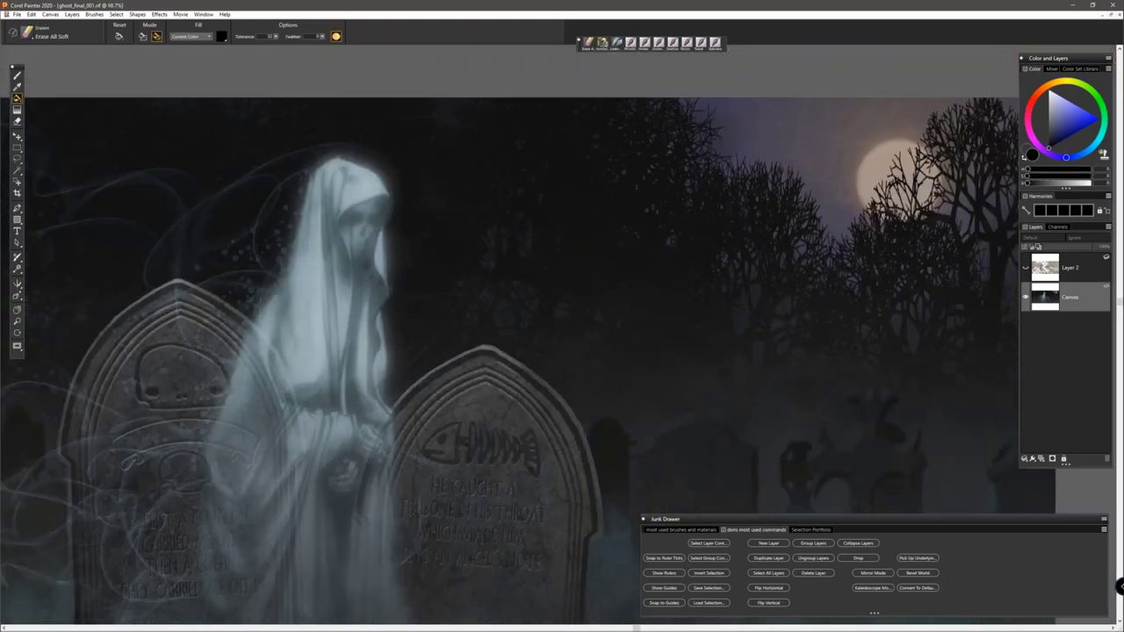
{"action": "key", "text": "ctrl+plus"}
{"action": "key", "text": "ctrl+plus"}
{"action": "key", "text": "ctrl+plus"}
{"action": "key", "text": "ctrl+plus"}
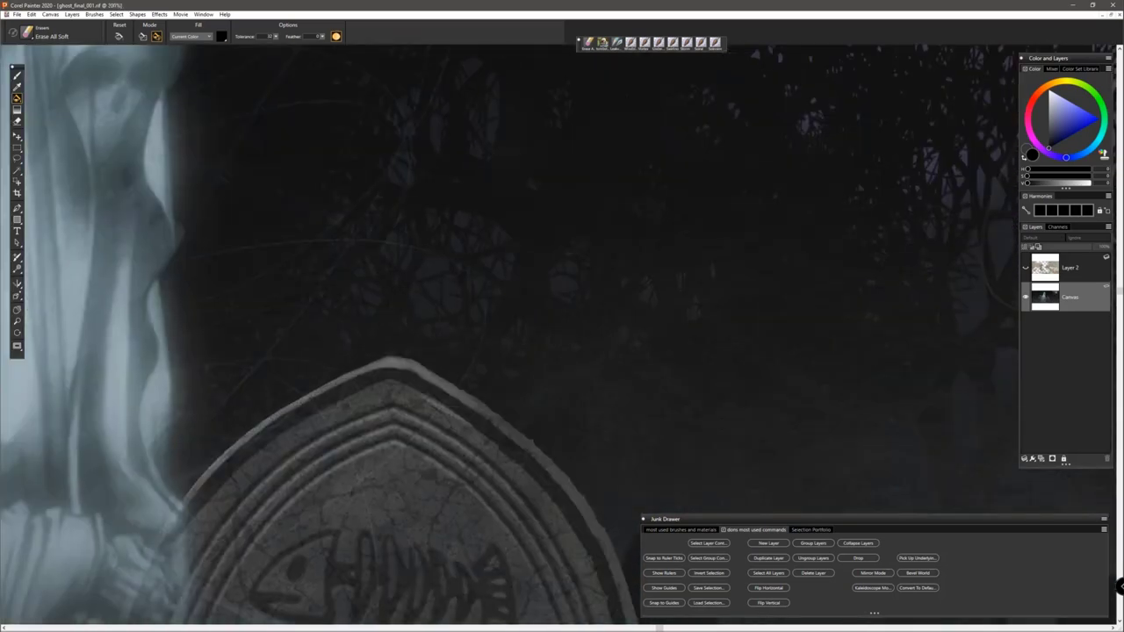
{"action": "key", "text": "ctrl+plus"}
{"action": "left_click_drag", "start_coordinate": [179, 389], "coordinate": [456, 81]}
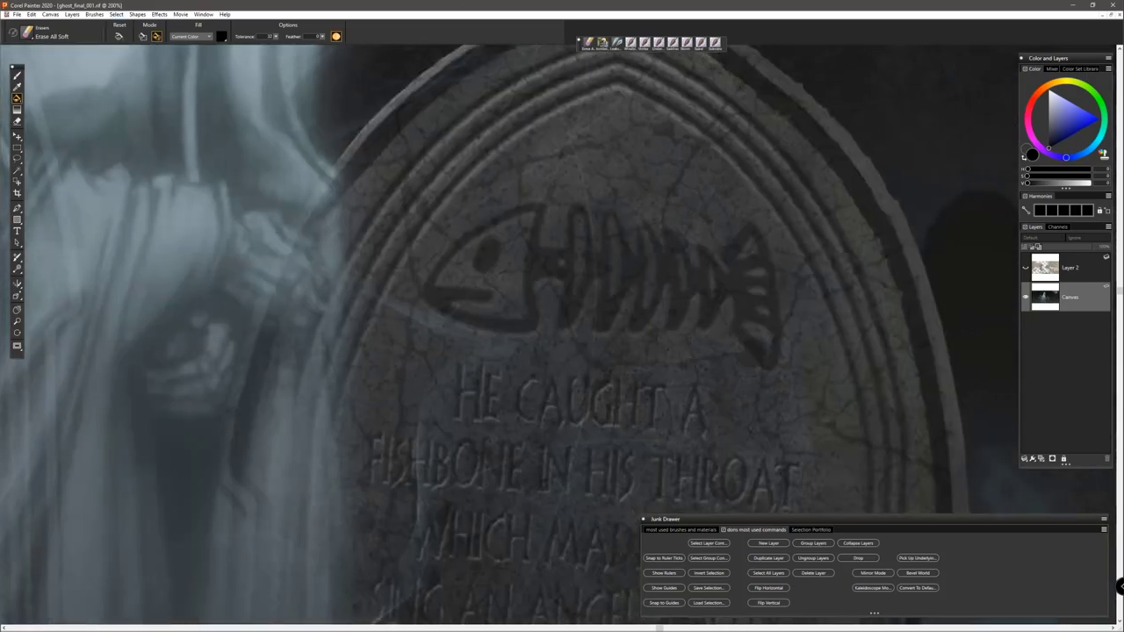
{"action": "left_click_drag", "start_coordinate": [527, 308], "coordinate": [379, 157]}
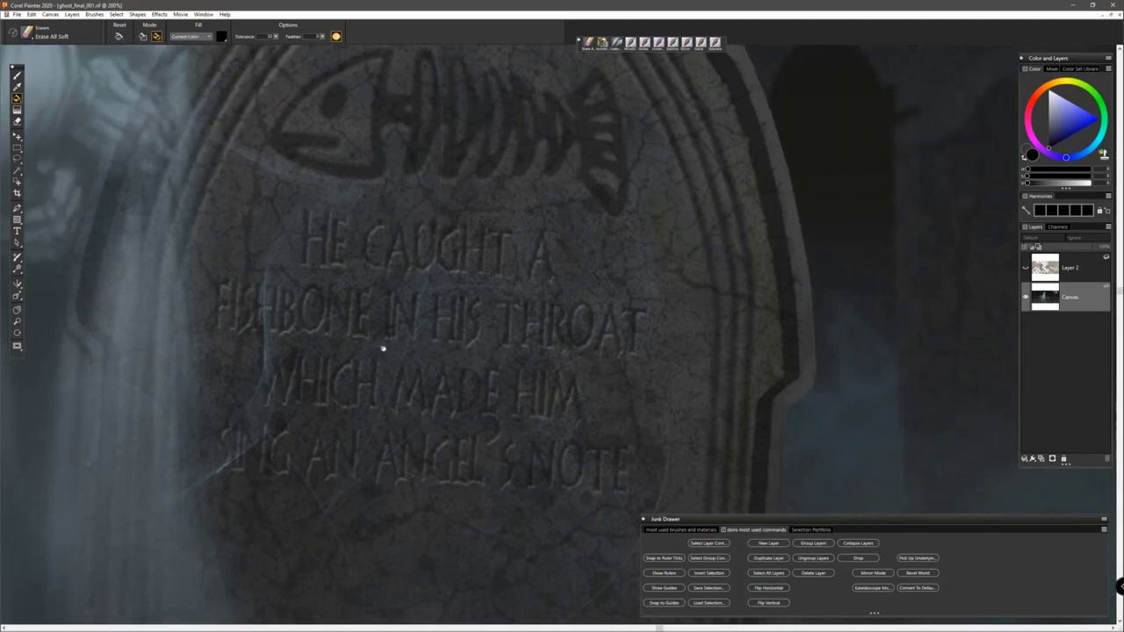
{"action": "left_click_drag", "start_coordinate": [273, 288], "coordinate": [307, 181]}
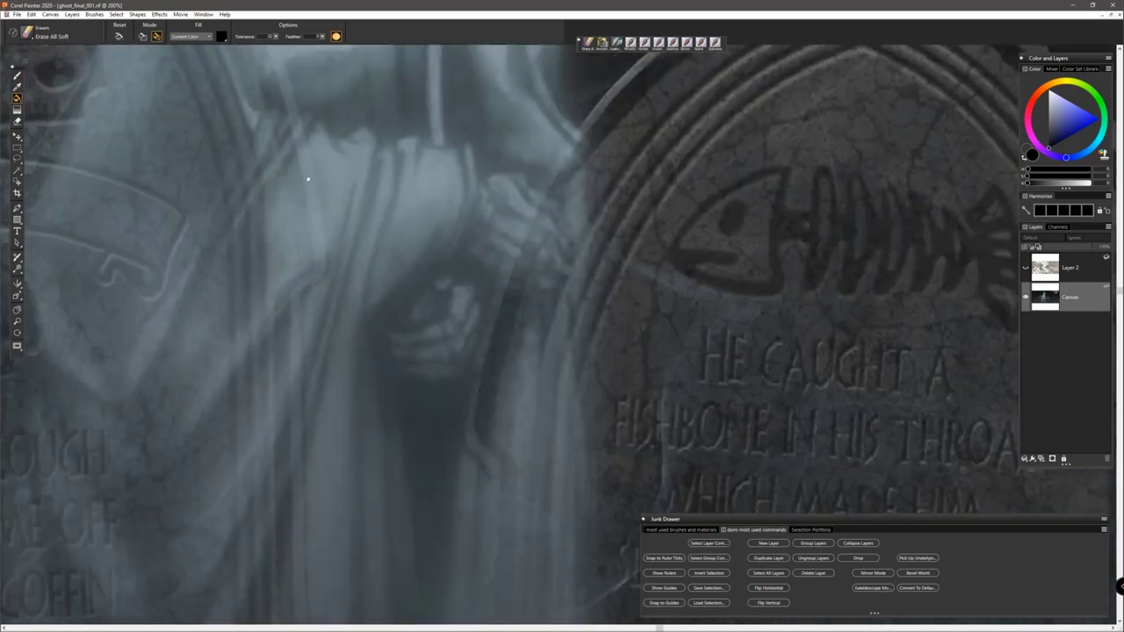
Step: Examine the ghost's veil and face, the skull tombstone and the wispy smoke trails at 200%
{"action": "left_click_drag", "start_coordinate": [341, 231], "coordinate": [473, 282]}
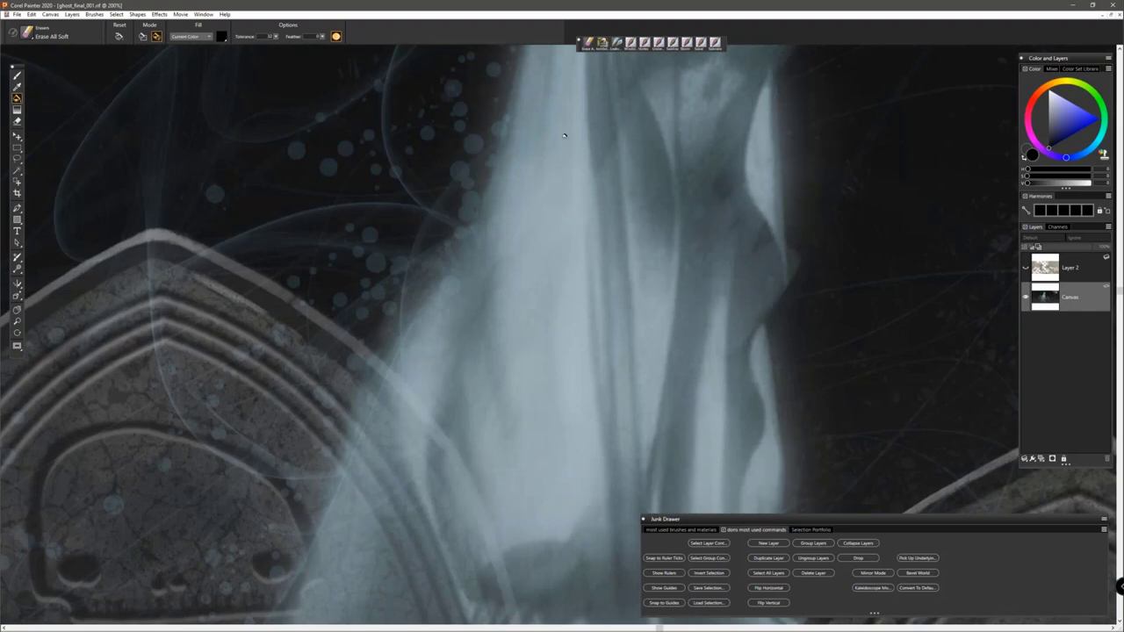
{"action": "left_click_drag", "start_coordinate": [647, 153], "coordinate": [595, 326]}
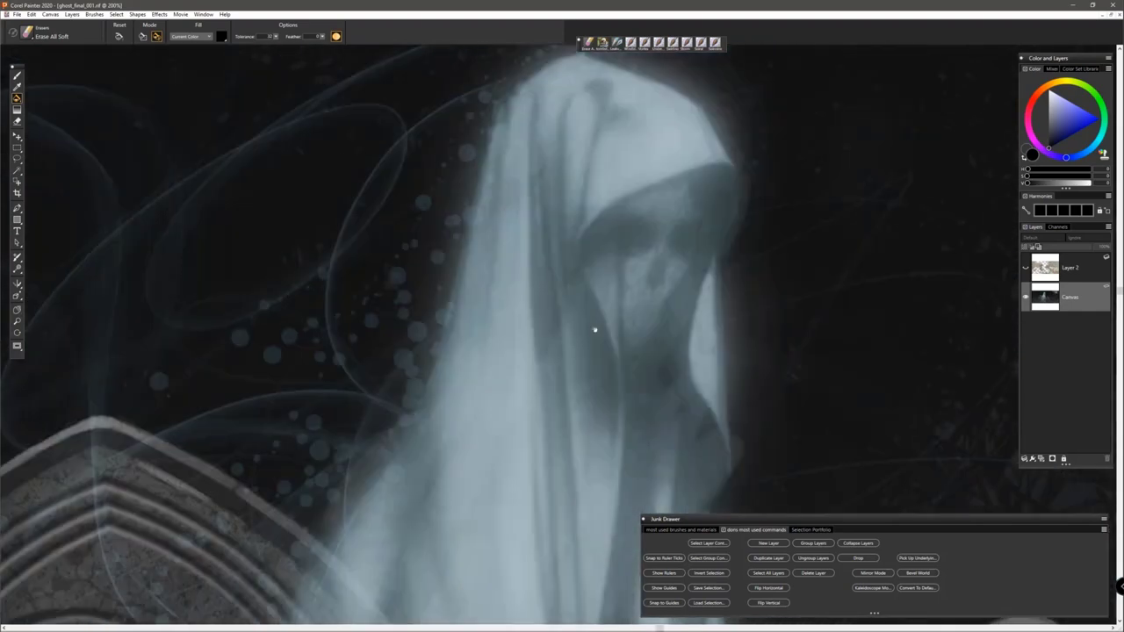
{"action": "left_click_drag", "start_coordinate": [238, 274], "coordinate": [545, 230]}
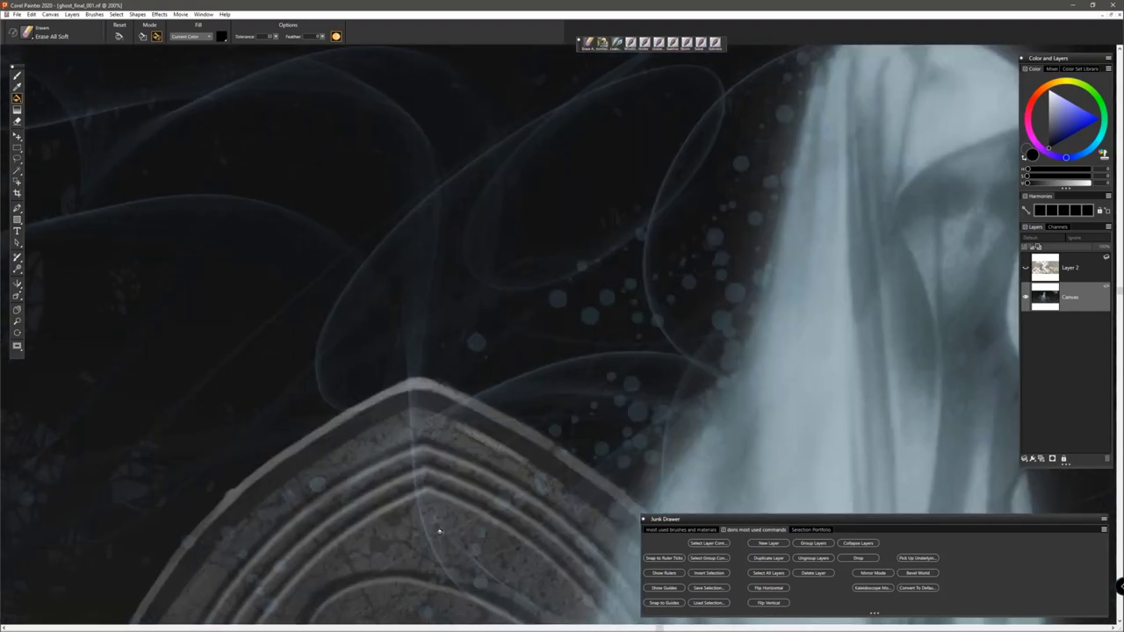
{"action": "left_click_drag", "start_coordinate": [441, 530], "coordinate": [459, 261]}
{"action": "scroll", "coordinate": [458, 262], "scroll_direction": "down", "scroll_amount": 2}
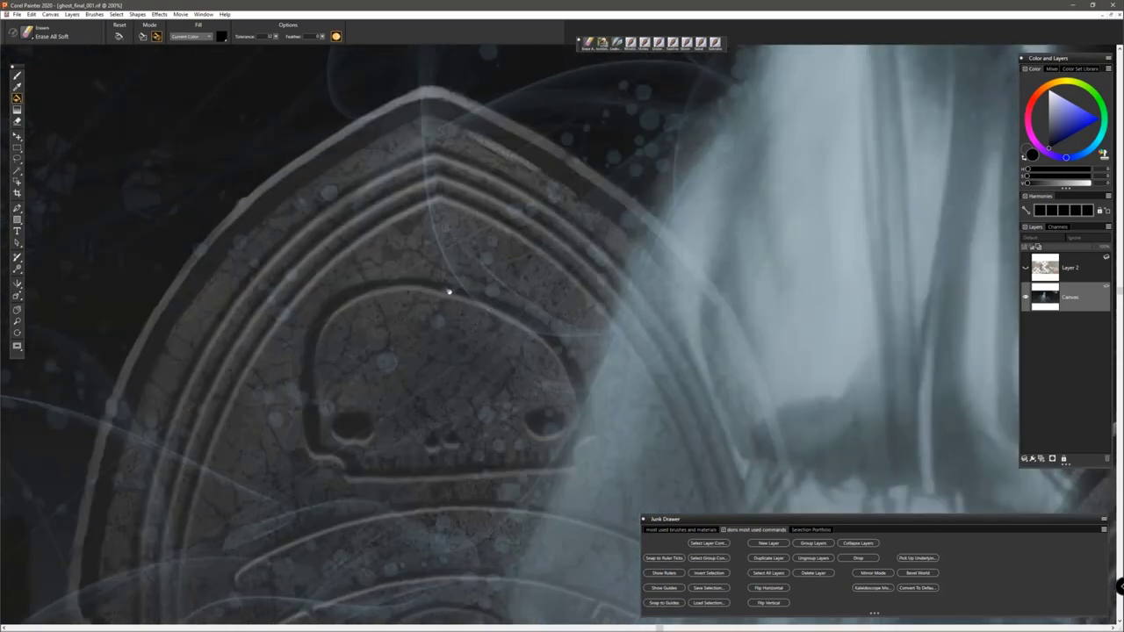
{"action": "left_click_drag", "start_coordinate": [545, 298], "coordinate": [792, 271]}
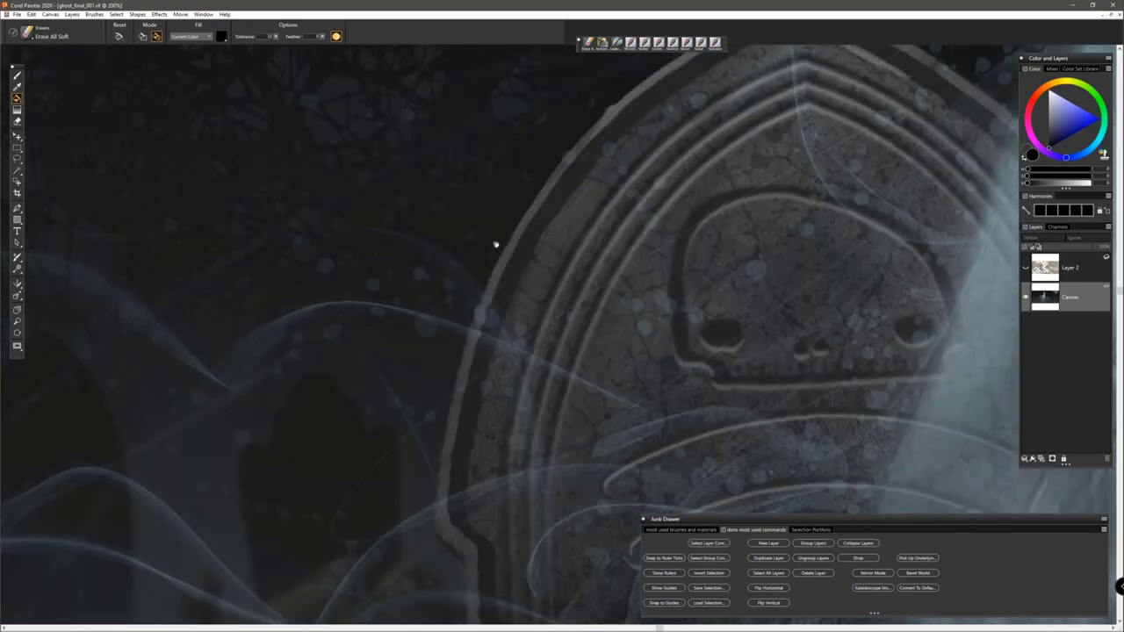
{"action": "left_click_drag", "start_coordinate": [496, 245], "coordinate": [509, 187]}
{"action": "mouse_move", "coordinate": [414, 396]}
{"action": "left_mouse_down"}
{"action": "mouse_move", "coordinate": [429, 248]}
{"action": "mouse_move", "coordinate": [471, 177]}
{"action": "left_mouse_up"}
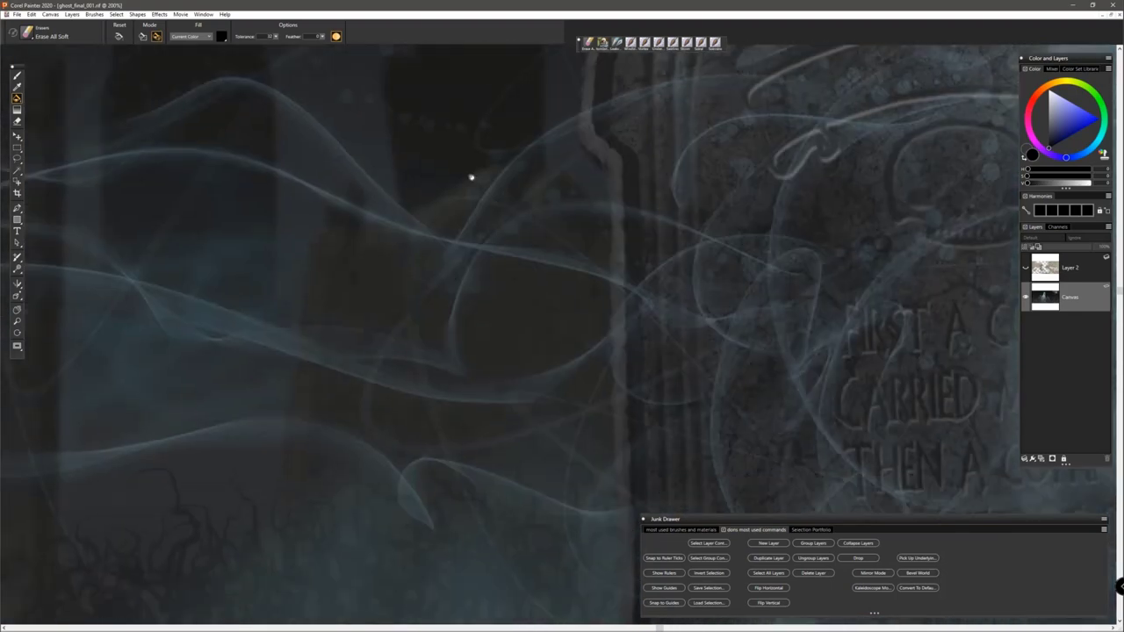
Step: Zoom back out to 50% for an overview of the ghost and tombstones, and try to fit the painting in view
{"action": "key", "text": "ctrl+minus"}
{"action": "key", "text": "ctrl+minus"}
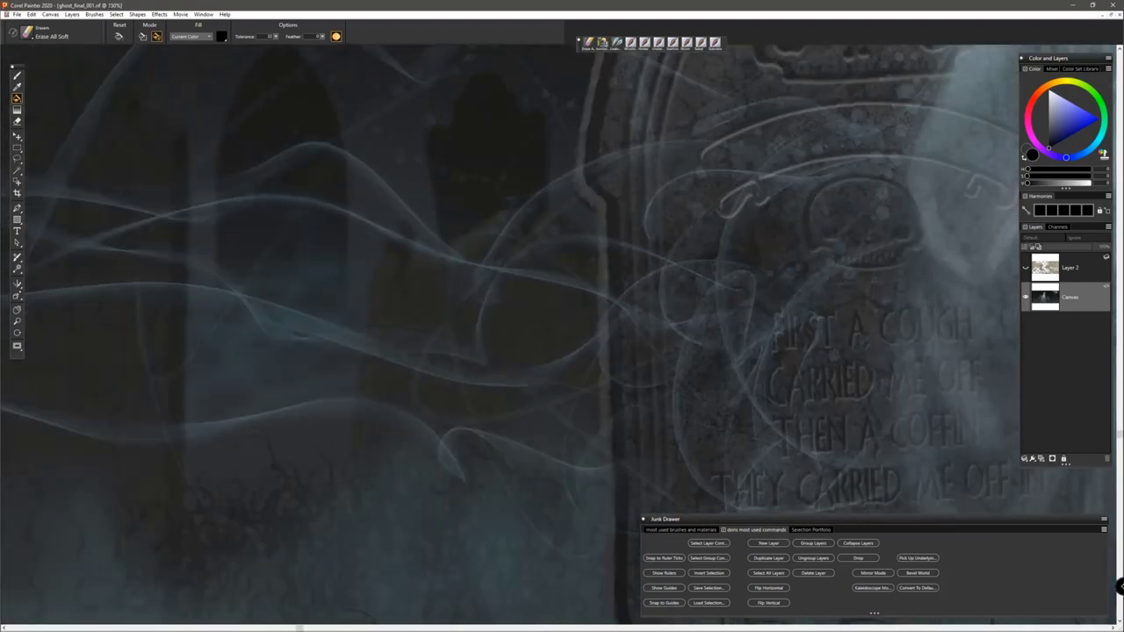
{"action": "key", "text": "ctrl+minus"}
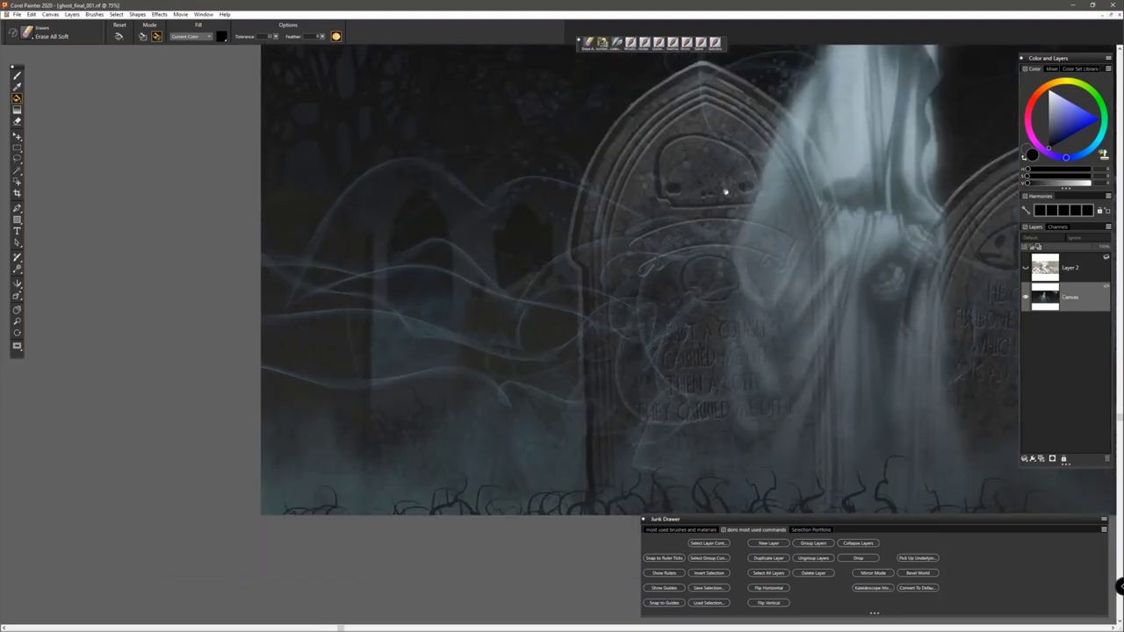
{"action": "mouse_move", "coordinate": [725, 188]}
{"action": "left_mouse_down"}
{"action": "mouse_move", "coordinate": [515, 308]}
{"action": "mouse_move", "coordinate": [496, 358]}
{"action": "mouse_move", "coordinate": [456, 360]}
{"action": "left_mouse_up"}
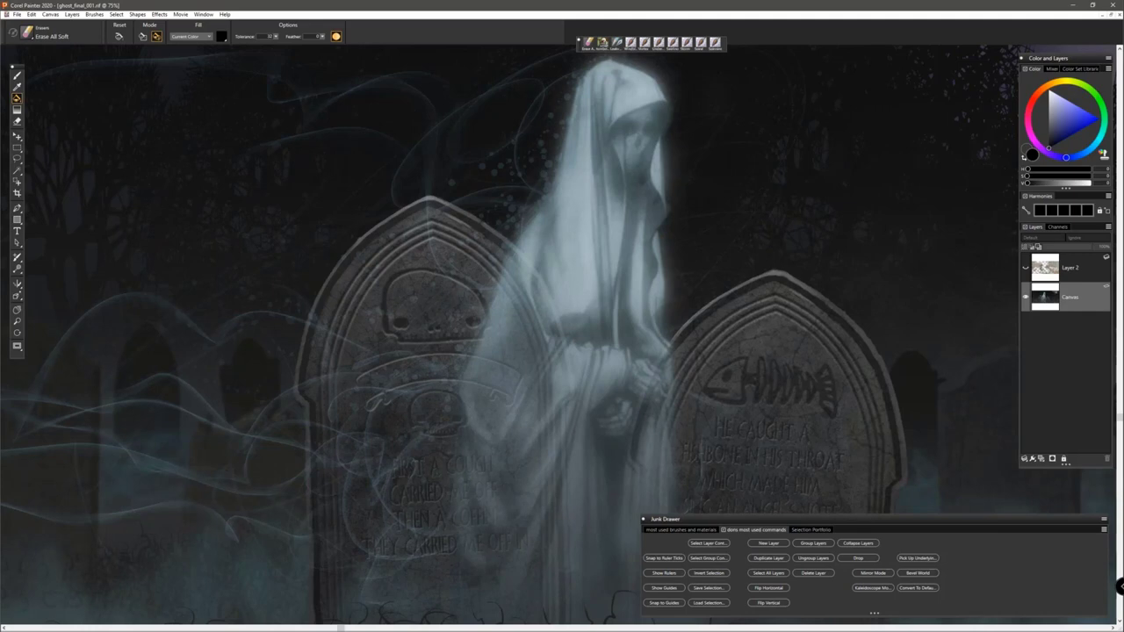
{"action": "key", "text": "ctrl+minus"}
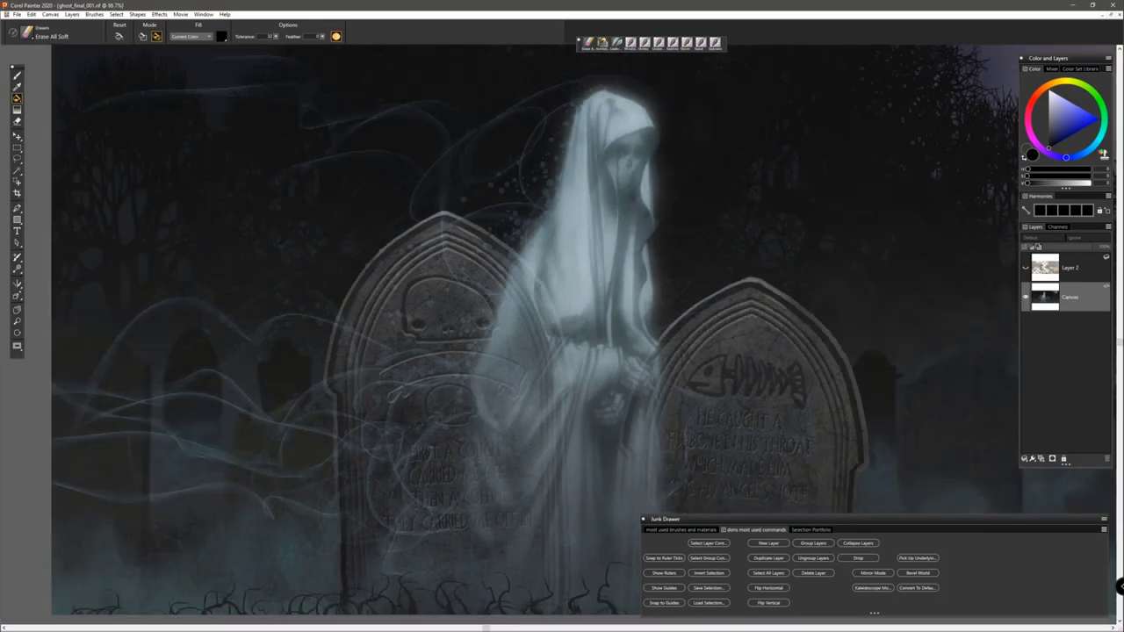
{"action": "key", "text": "ctrl+minus"}
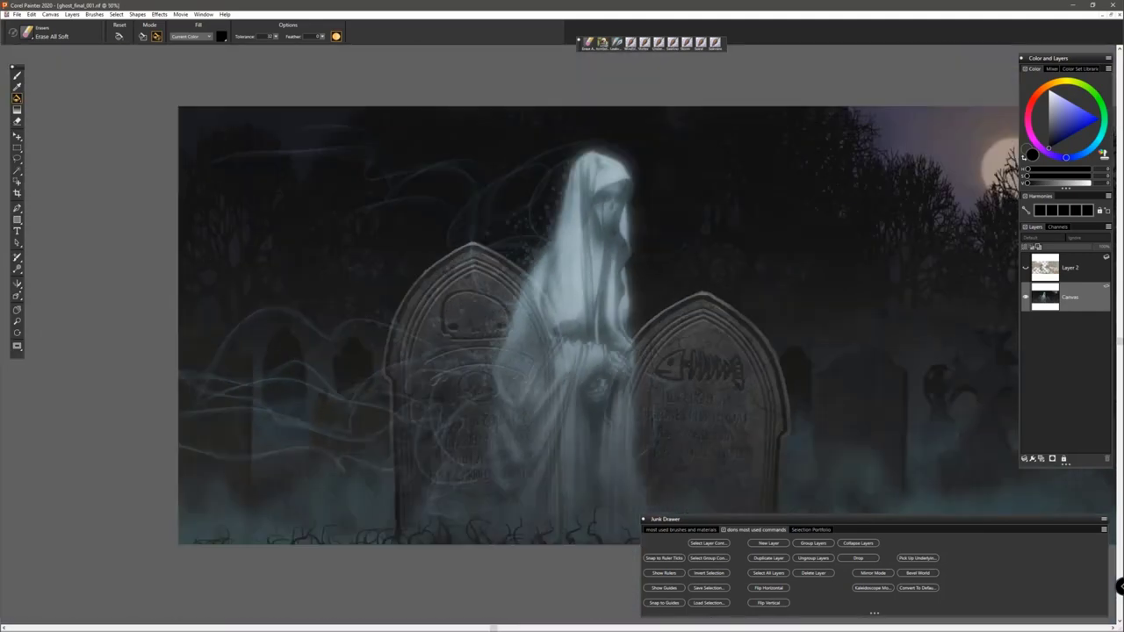
{"action": "key", "text": "ctrl+0"}
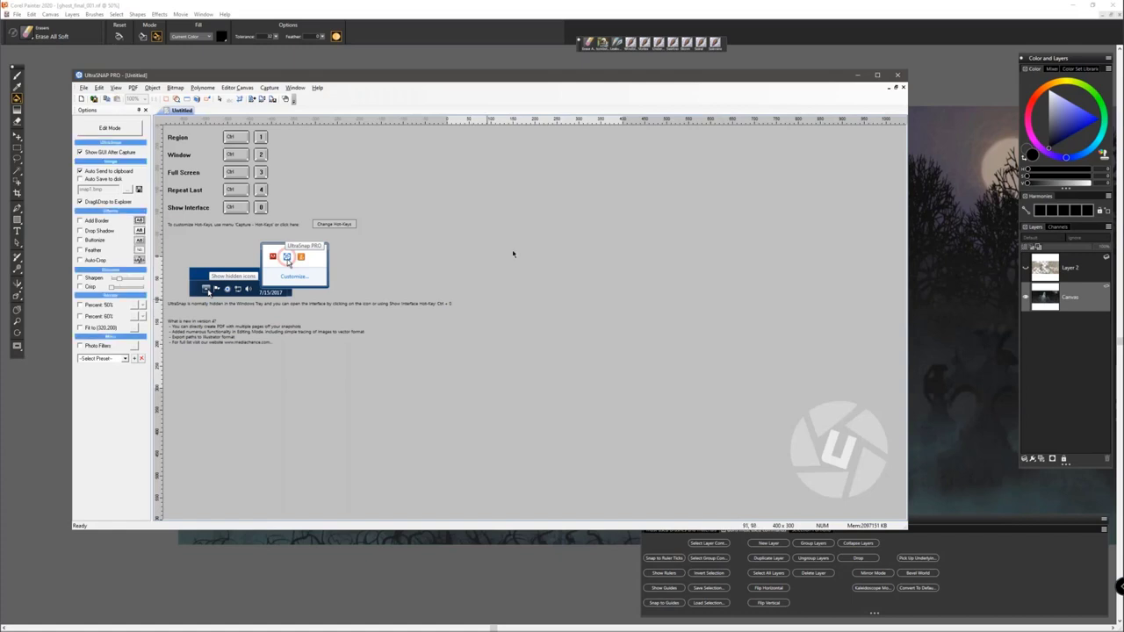
Step: Close the UltraSnap window and move the Junk Drawer palette over the painting, showing its most used brushes and materials
{"action": "left_click", "coordinate": [896, 75]}
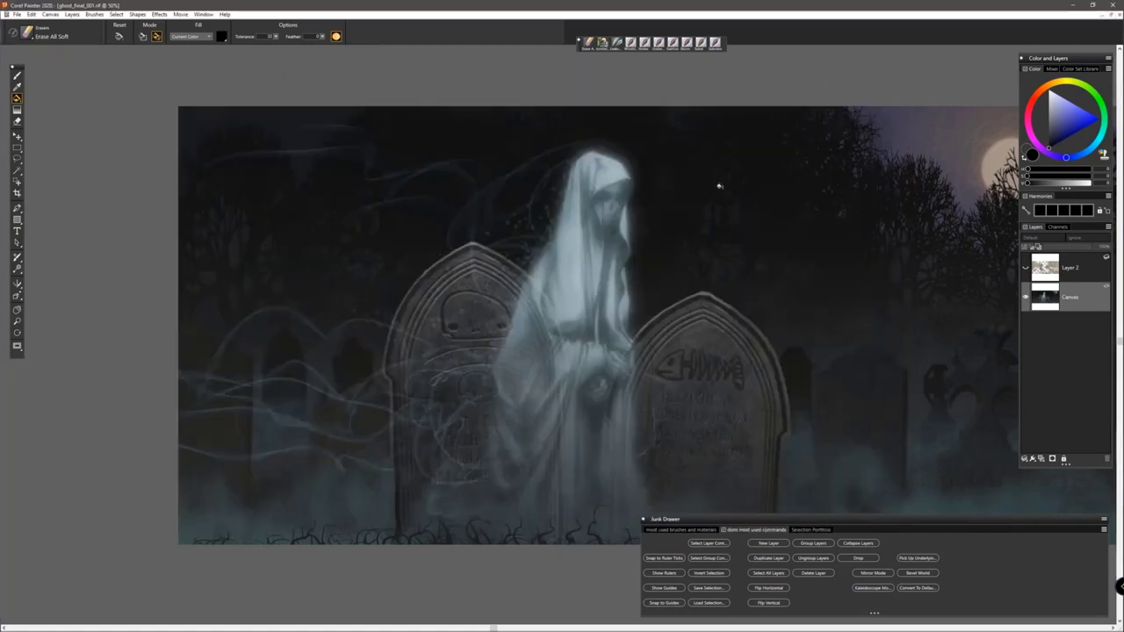
{"action": "left_click_drag", "start_coordinate": [640, 256], "coordinate": [563, 217]}
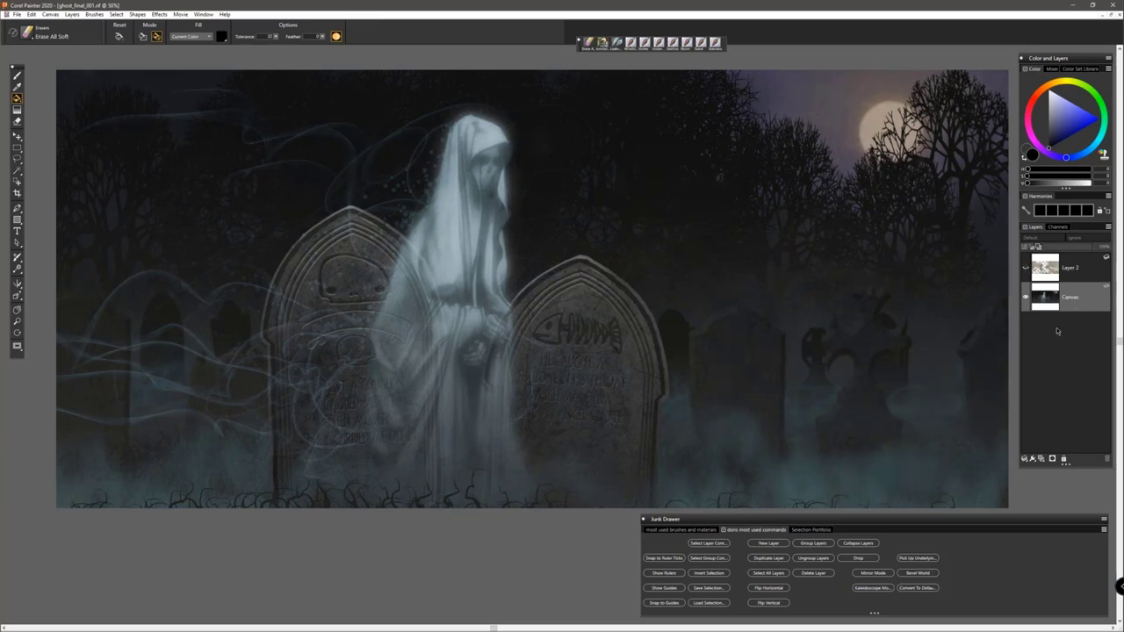
{"action": "left_click_drag", "start_coordinate": [889, 516], "coordinate": [707, 200]}
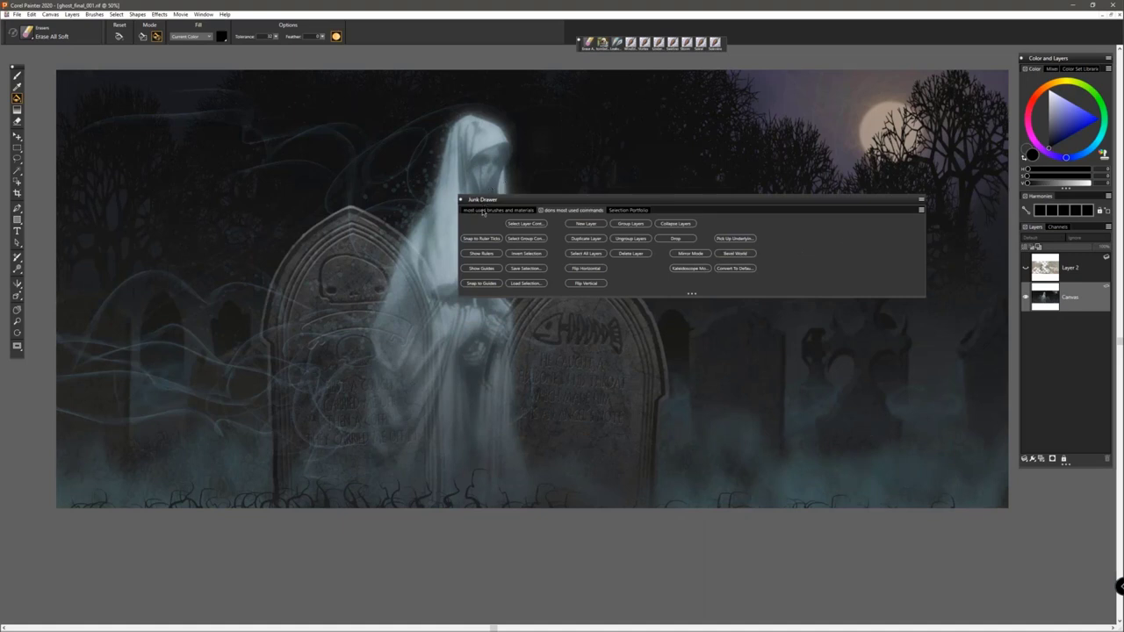
{"action": "left_click", "coordinate": [482, 211]}
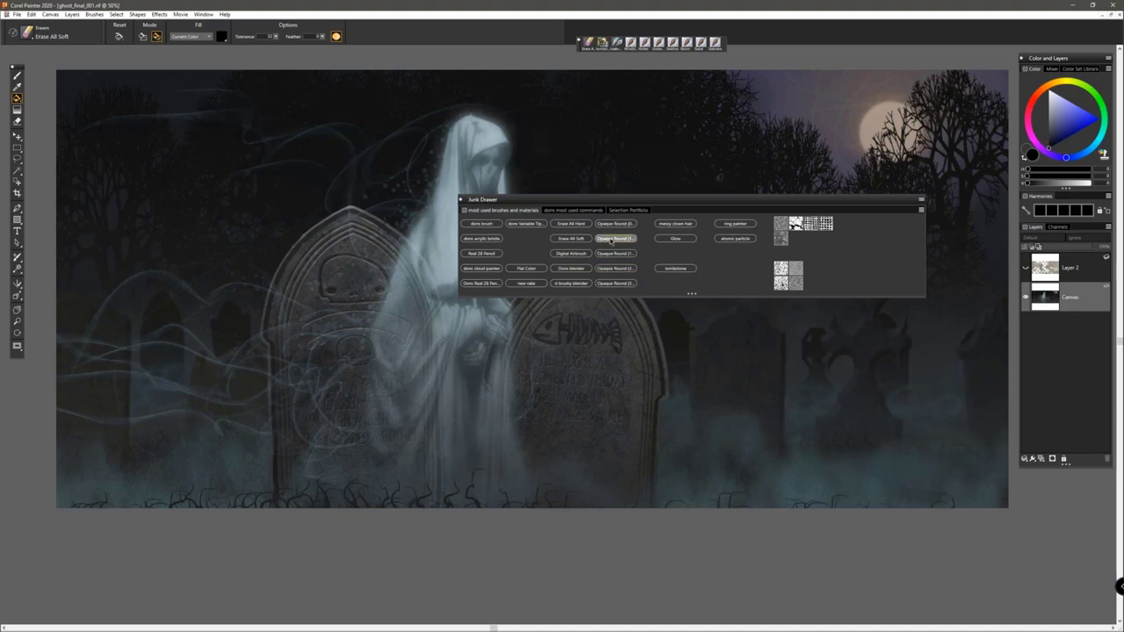
Step: Try the icon view for the dons Variable Tip Pen buildup brush in the palette, and switch it back to text view
{"action": "right_click", "coordinate": [520, 226]}
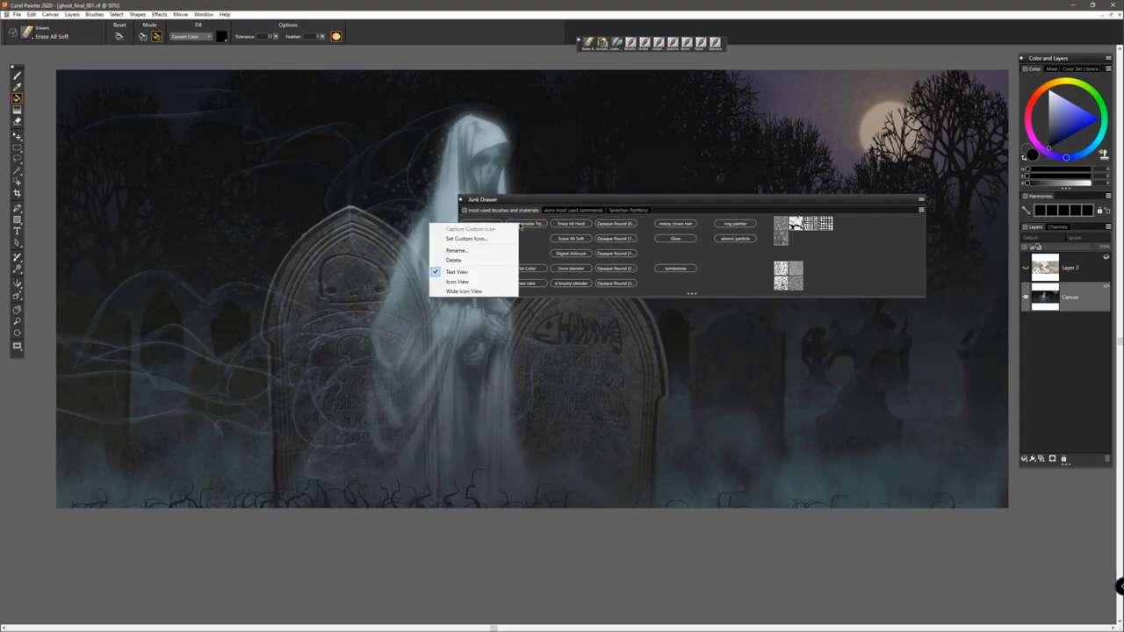
{"action": "left_click", "coordinate": [483, 281]}
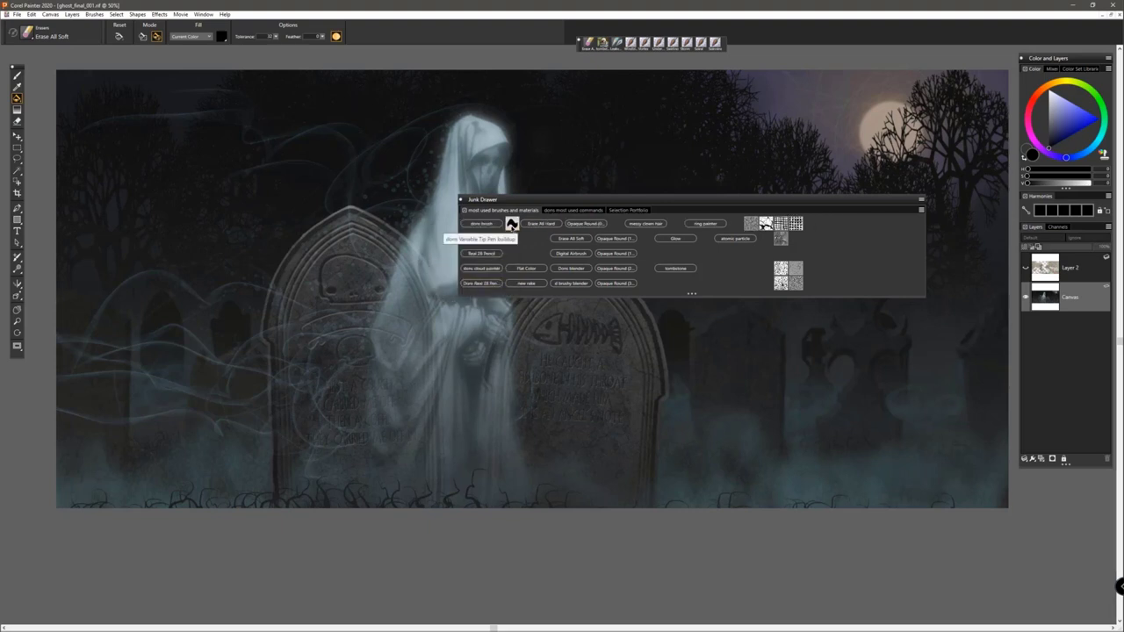
{"action": "right_click", "coordinate": [512, 226]}
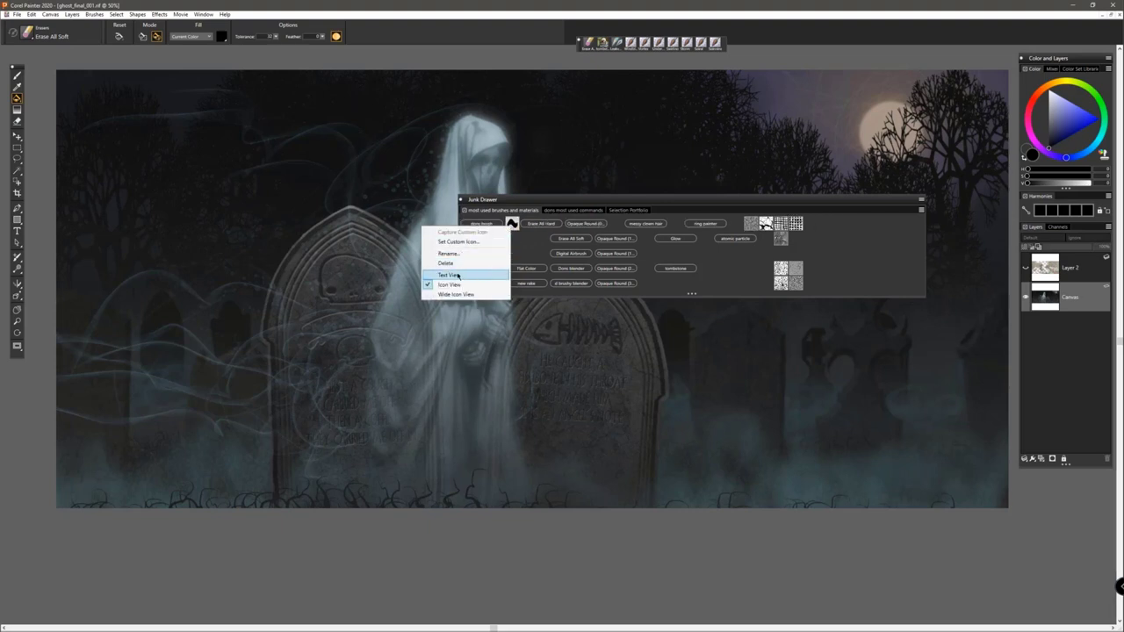
{"action": "left_click", "coordinate": [489, 281]}
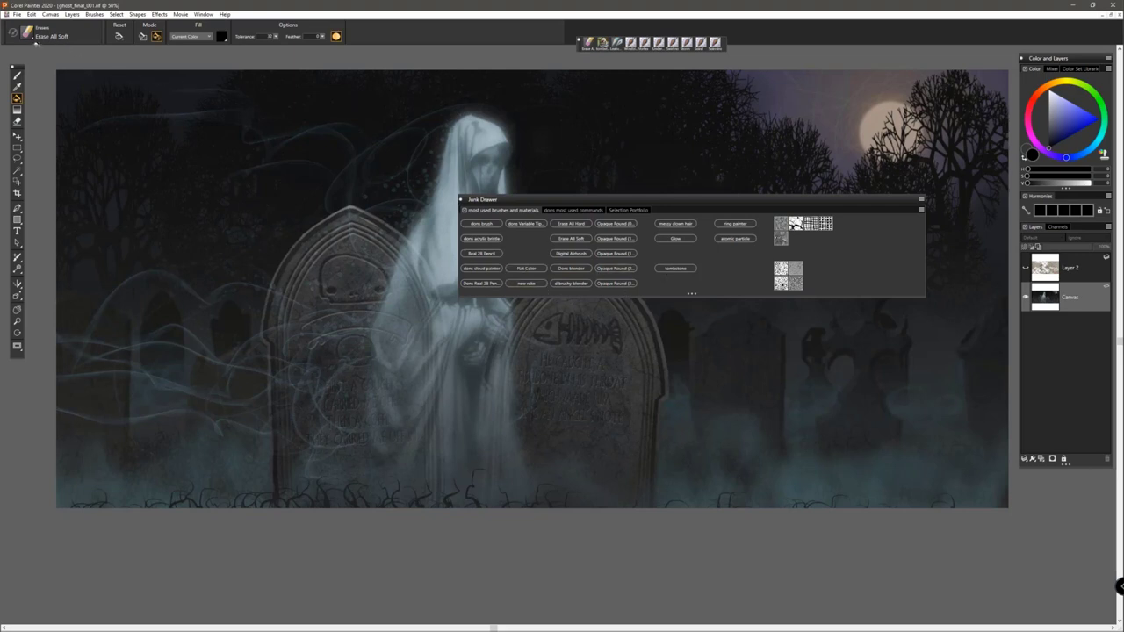
Step: Browse the brush categories in the Painter 2020 Brushes library without changing the current eraser
{"action": "left_click", "coordinate": [27, 34]}
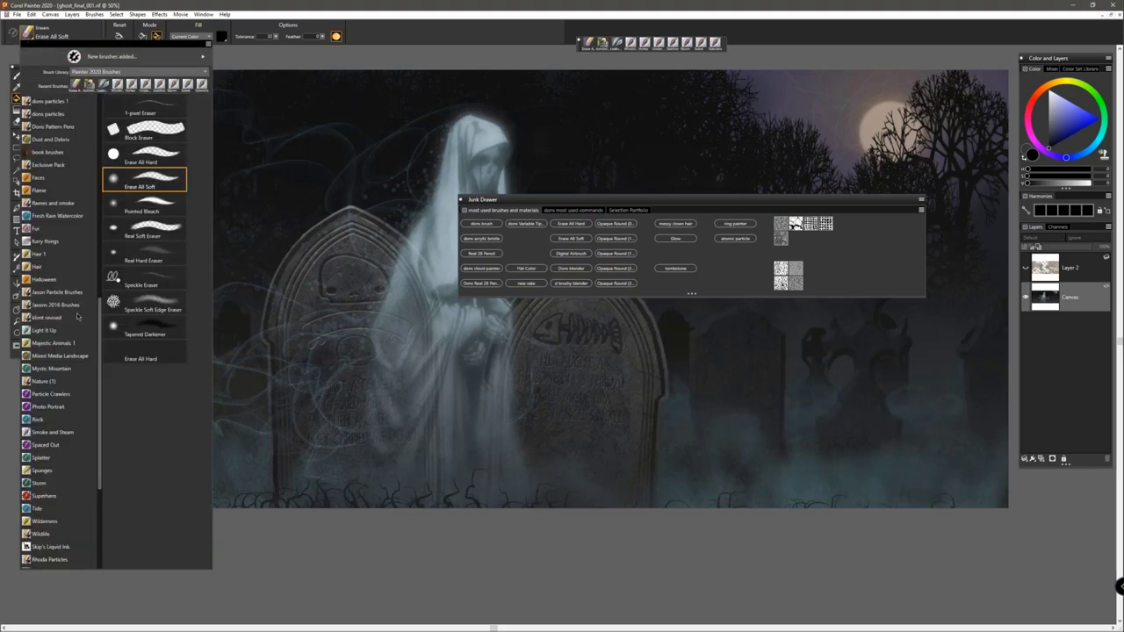
{"action": "scroll", "coordinate": [99, 281], "scroll_direction": "up", "scroll_amount": 5}
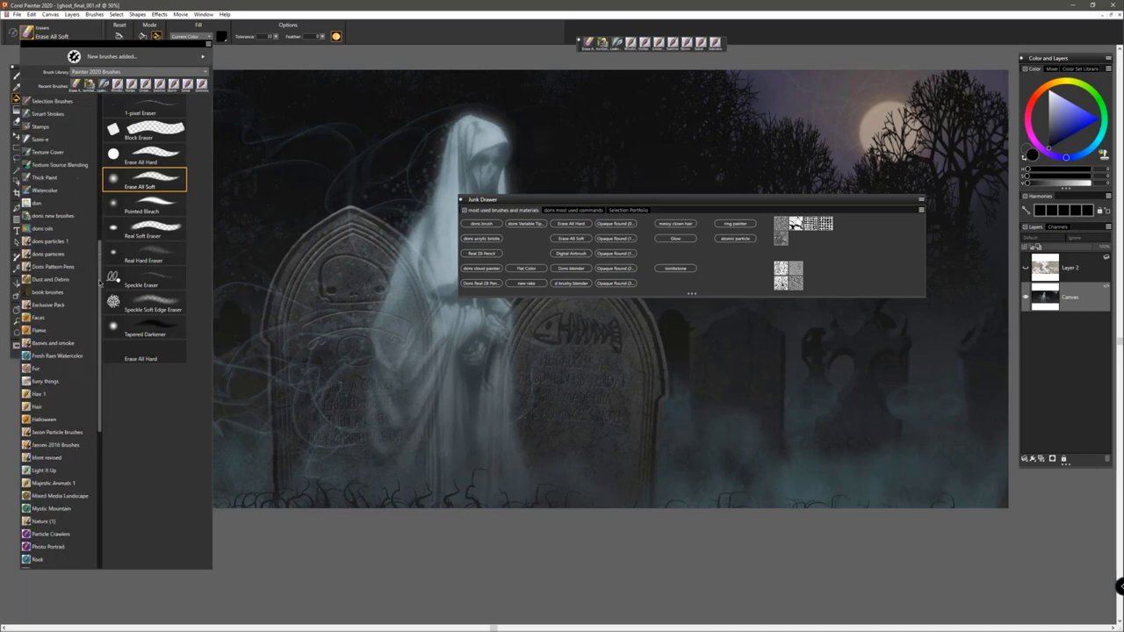
{"action": "scroll", "coordinate": [99, 281], "scroll_direction": "down", "scroll_amount": 12}
{"action": "mouse_move", "coordinate": [100, 409]}
{"action": "left_mouse_down"}
{"action": "mouse_move", "coordinate": [99, 110]}
{"action": "mouse_move", "coordinate": [99, 333]}
{"action": "left_mouse_up"}
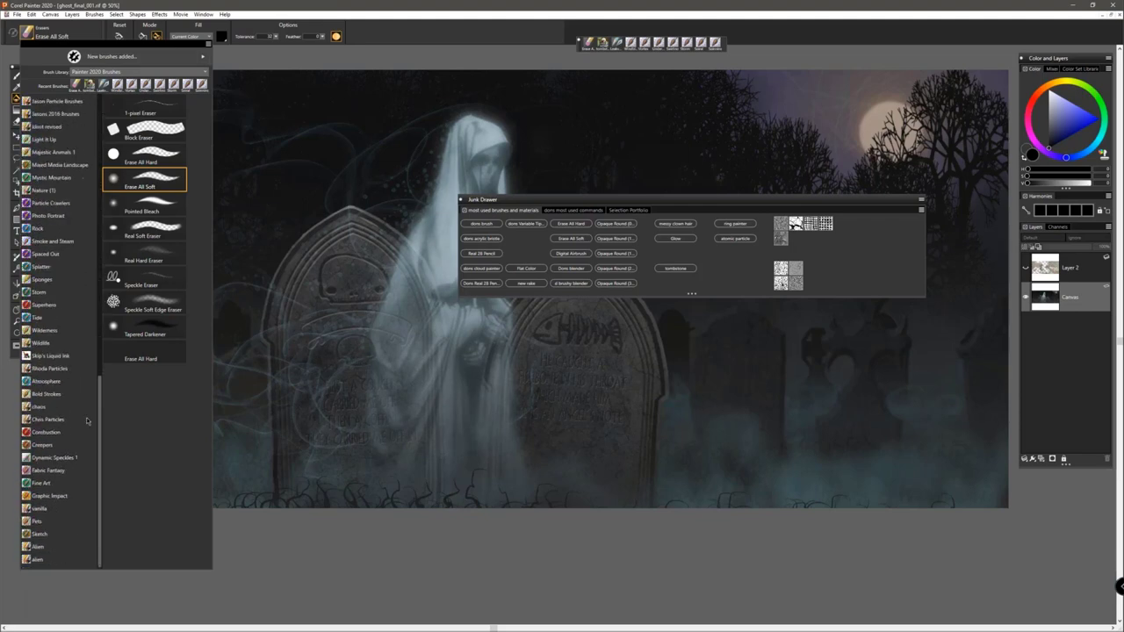
{"action": "left_click_drag", "start_coordinate": [99, 437], "coordinate": [100, 246]}
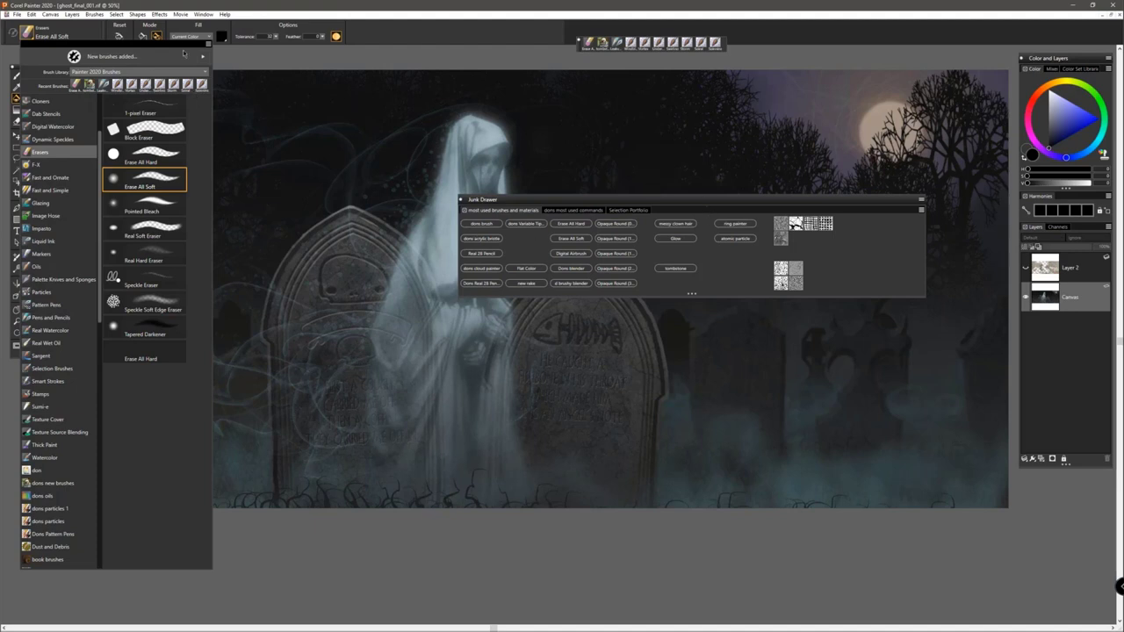
{"action": "left_click", "coordinate": [686, 204]}
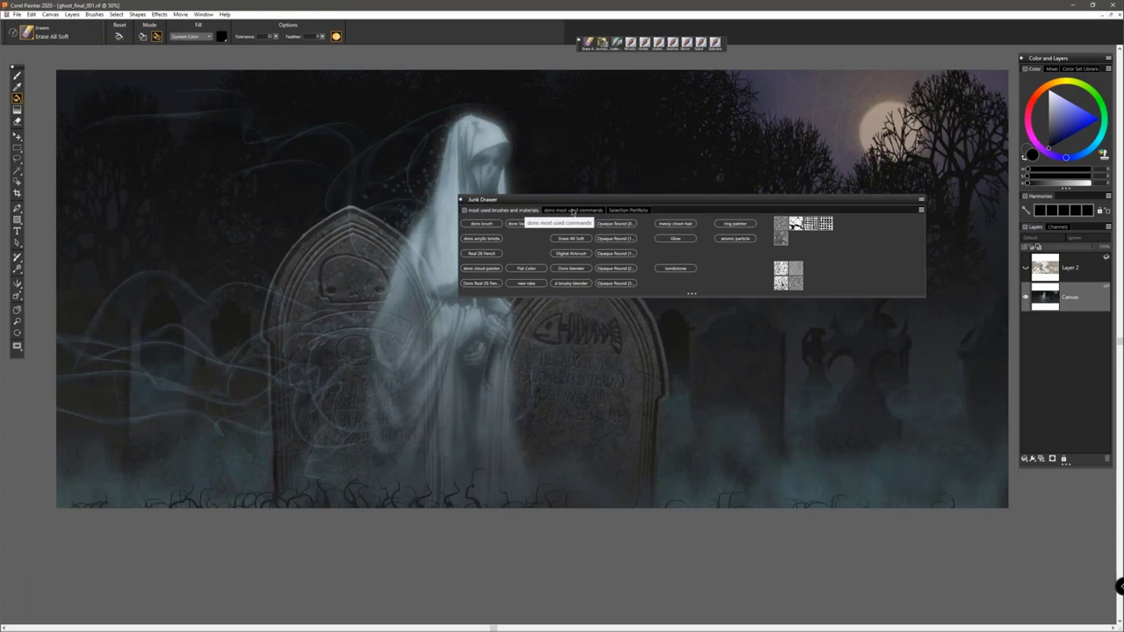
Step: Bring up dons most used commands and create a new custom palette from the Erase All Soft brush over the dark trees
{"action": "left_click", "coordinate": [572, 212]}
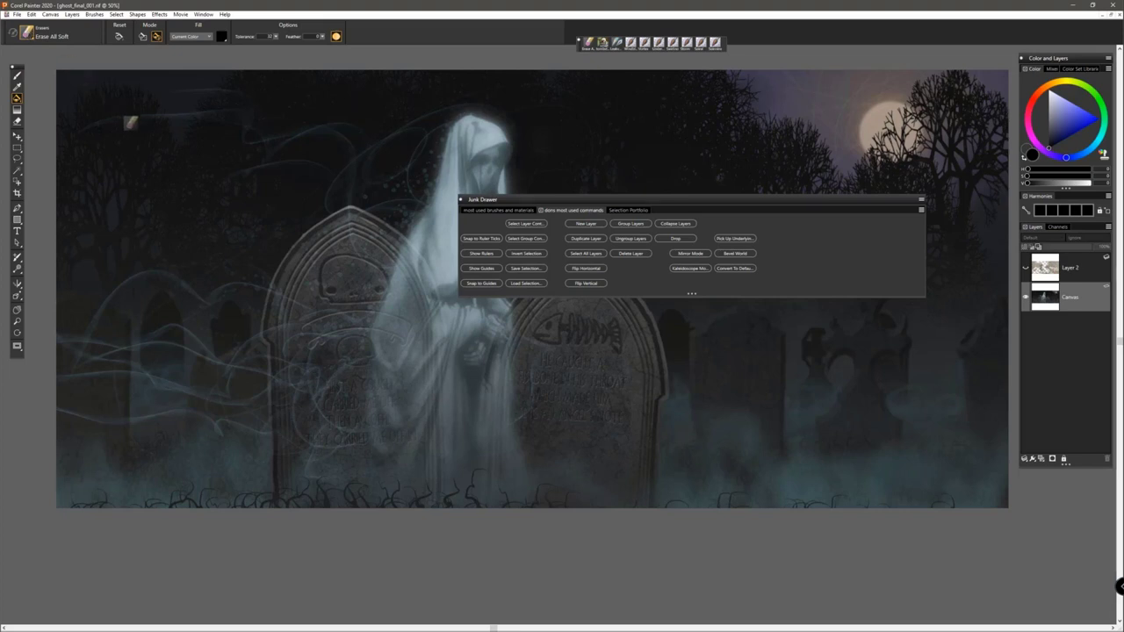
{"action": "left_click_drag", "start_coordinate": [130, 123], "coordinate": [130, 123]}
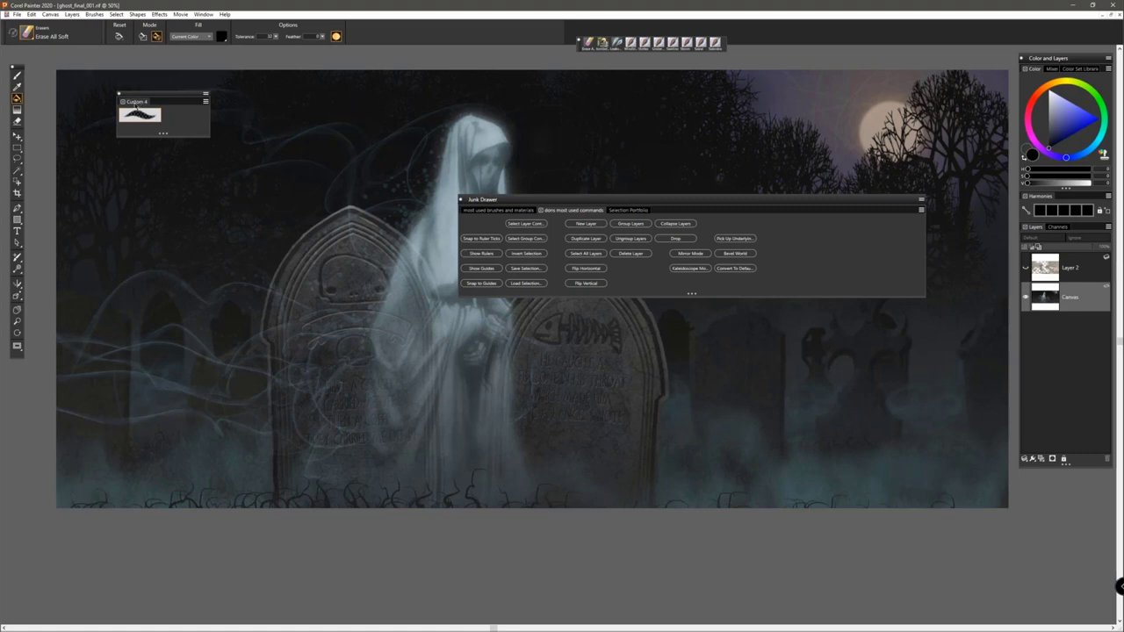
Step: Try large icons for the custom palettes and return them to small icons
{"action": "left_click", "coordinate": [205, 93]}
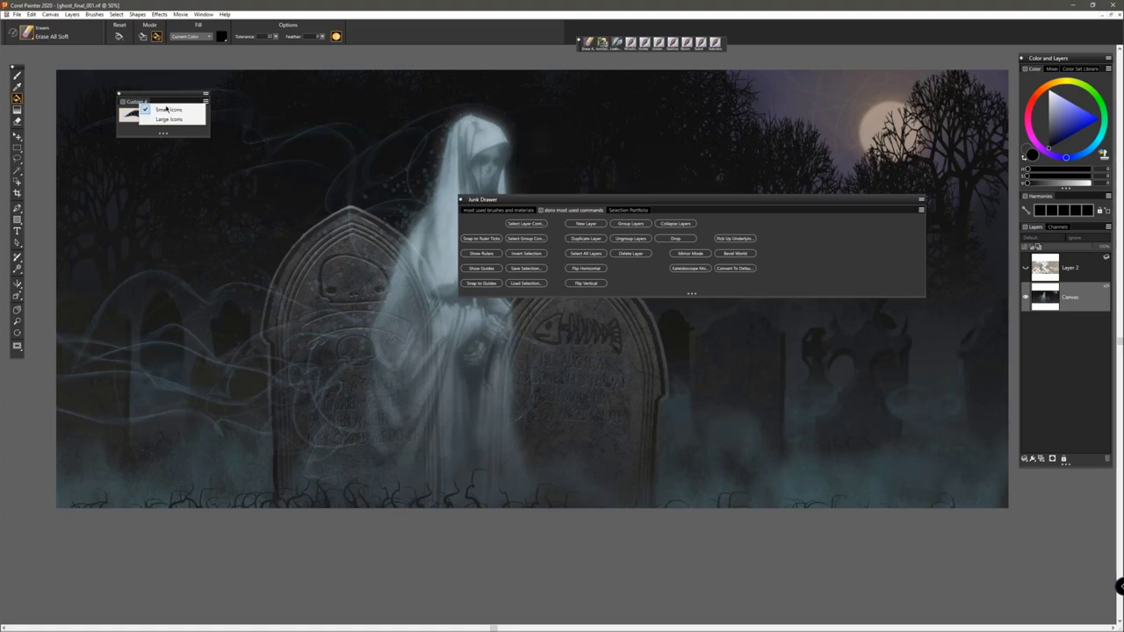
{"action": "left_click", "coordinate": [168, 119]}
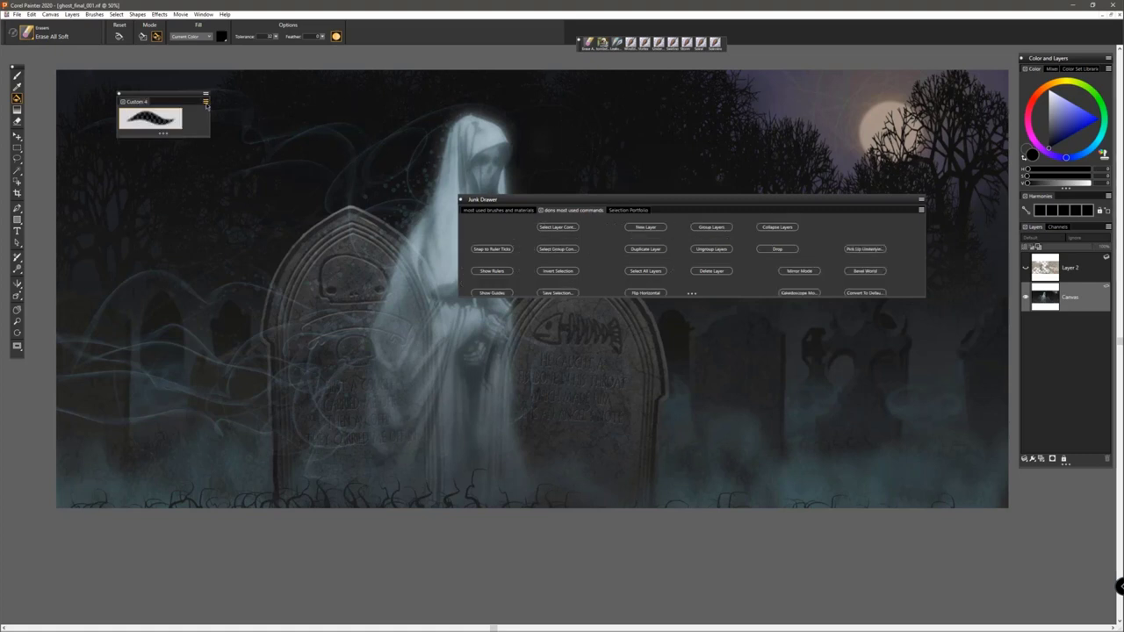
{"action": "left_click", "coordinate": [206, 103]}
{"action": "left_click", "coordinate": [163, 106]}
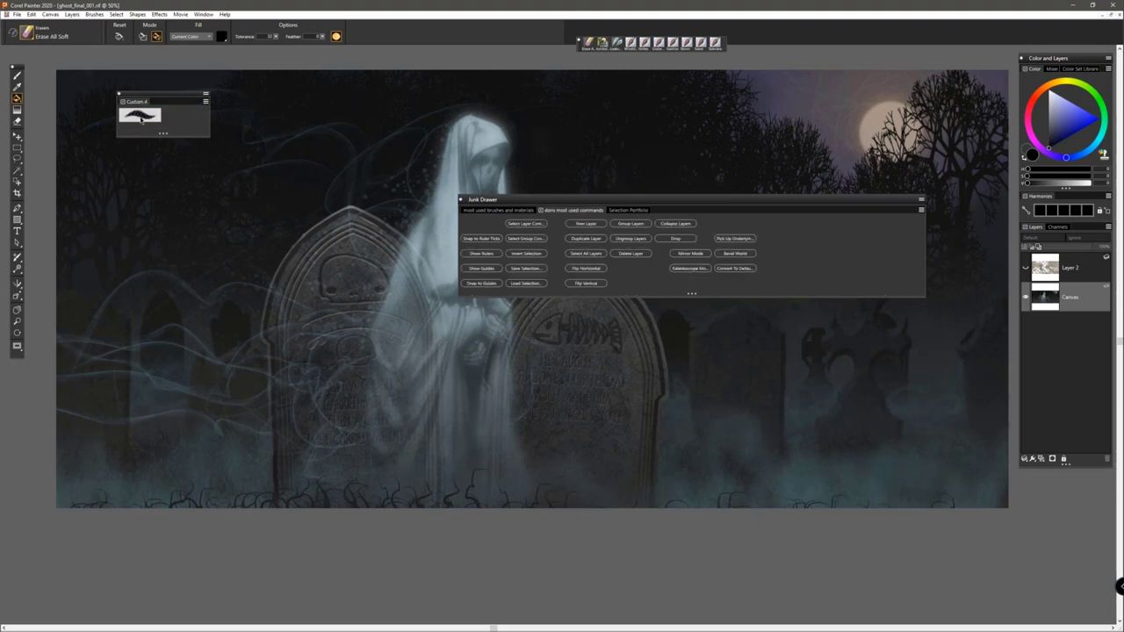
Step: Show the new palette's Erase All Soft brush as text, and rename the Custom 4 palette to "web inar" in the Custom Palette Organizer
{"action": "right_click", "coordinate": [142, 119]}
{"action": "left_click", "coordinate": [89, 167]}
{"action": "left_click", "coordinate": [202, 14]}
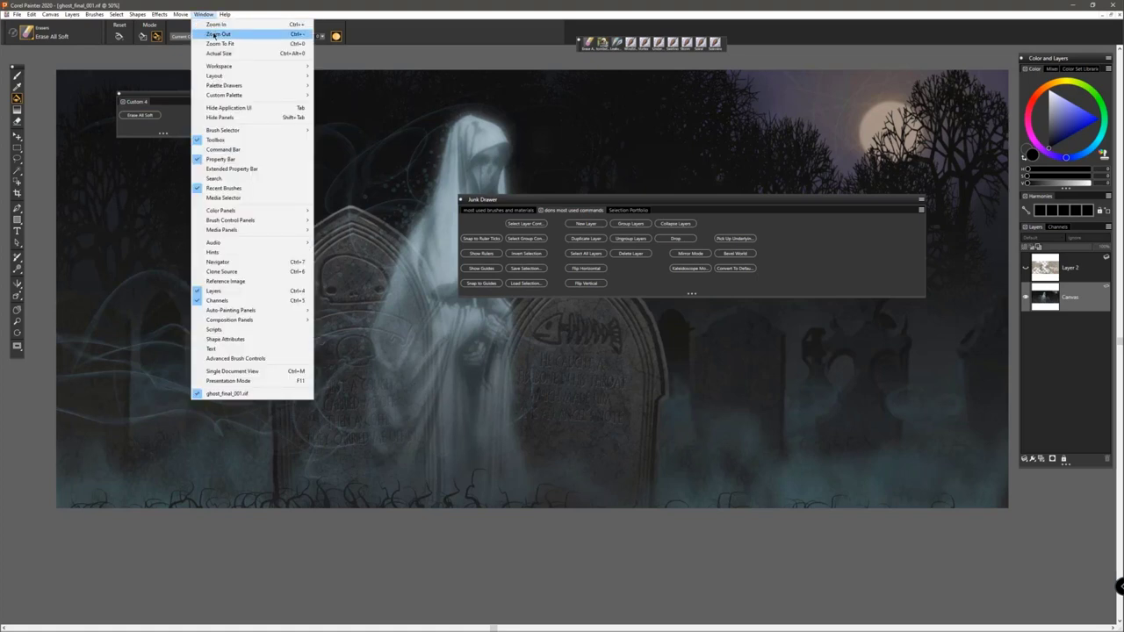
{"action": "mouse_move", "coordinate": [226, 99]}
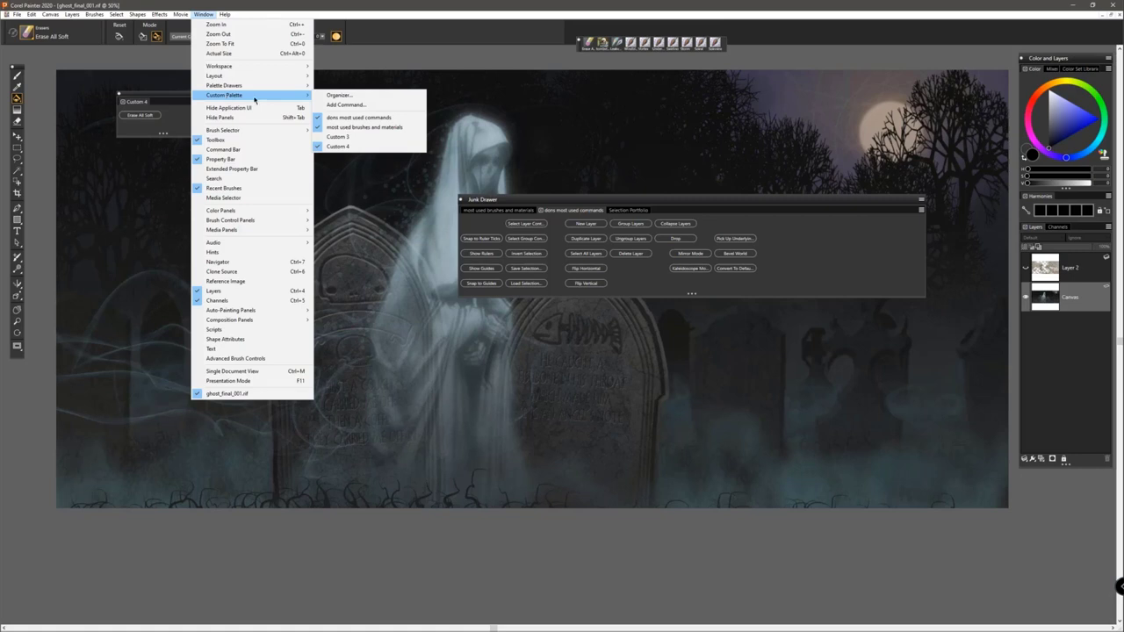
{"action": "left_click", "coordinate": [341, 95]}
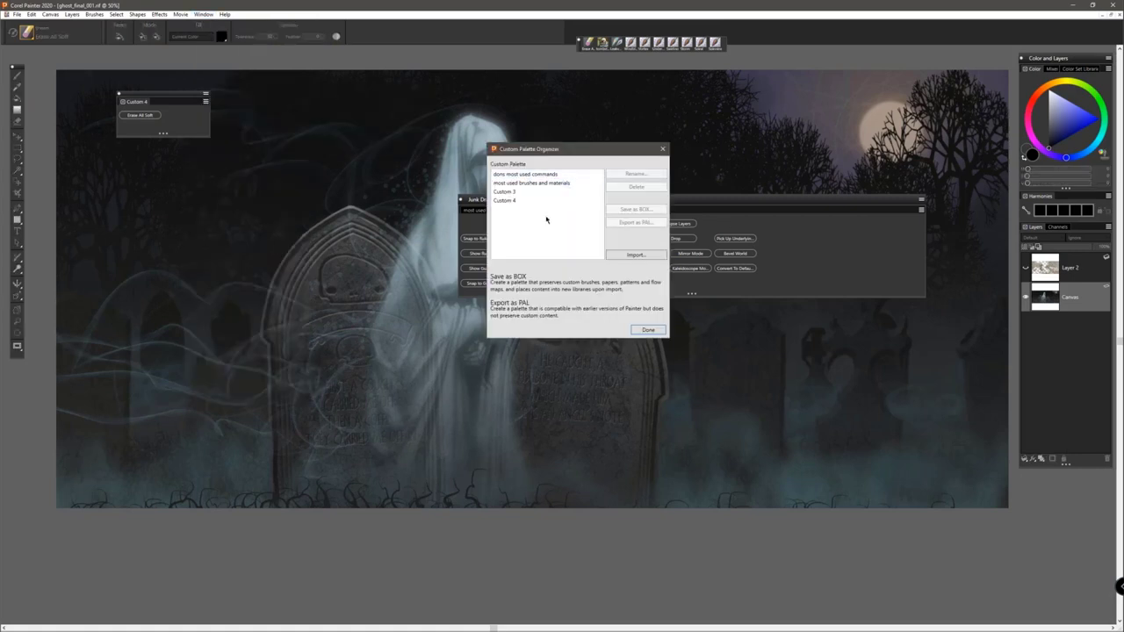
{"action": "left_click", "coordinate": [516, 203]}
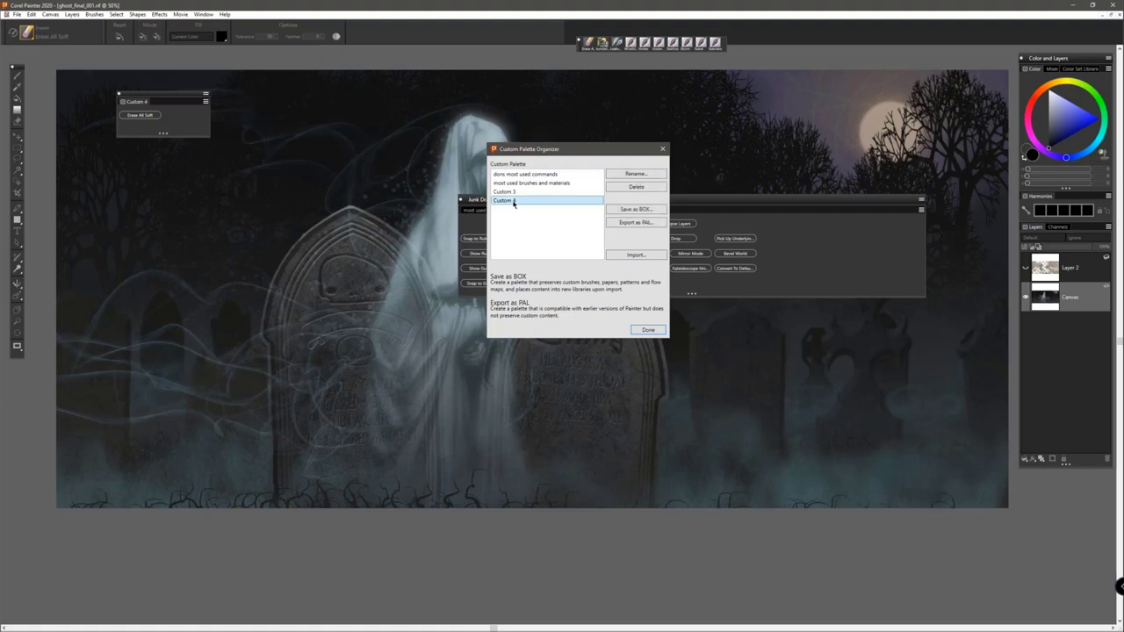
{"action": "left_click", "coordinate": [645, 175]}
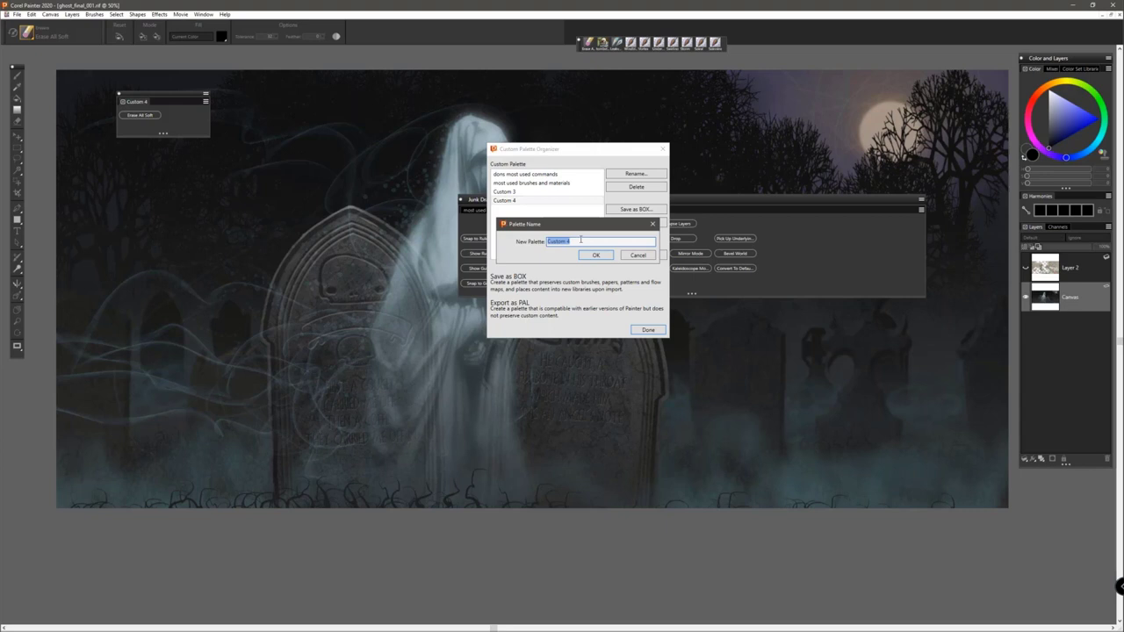
{"action": "type", "text": "N"}
{"action": "type", "text": "eb inar"}
{"action": "key", "text": "Return"}
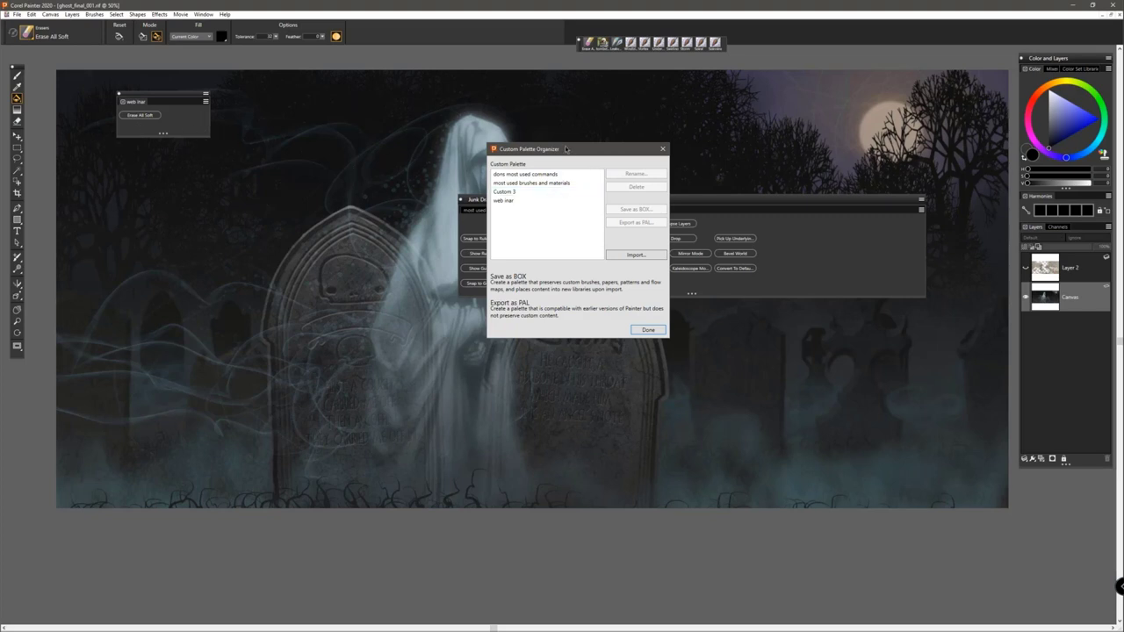
{"action": "left_click_drag", "start_coordinate": [616, 151], "coordinate": [347, 89]}
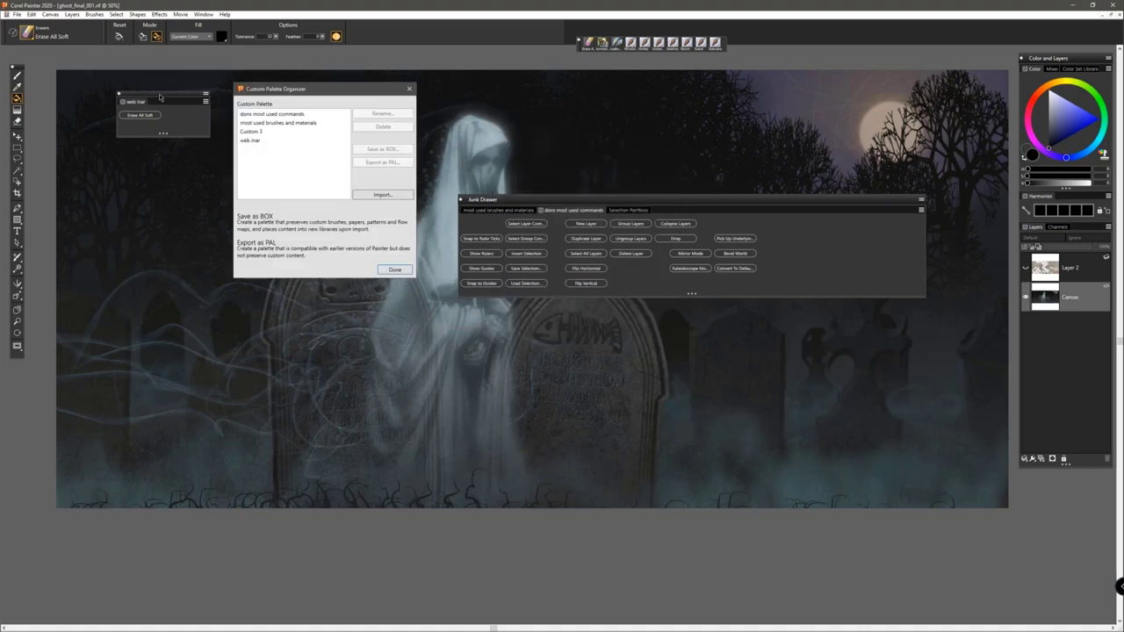
{"action": "left_click", "coordinate": [395, 270]}
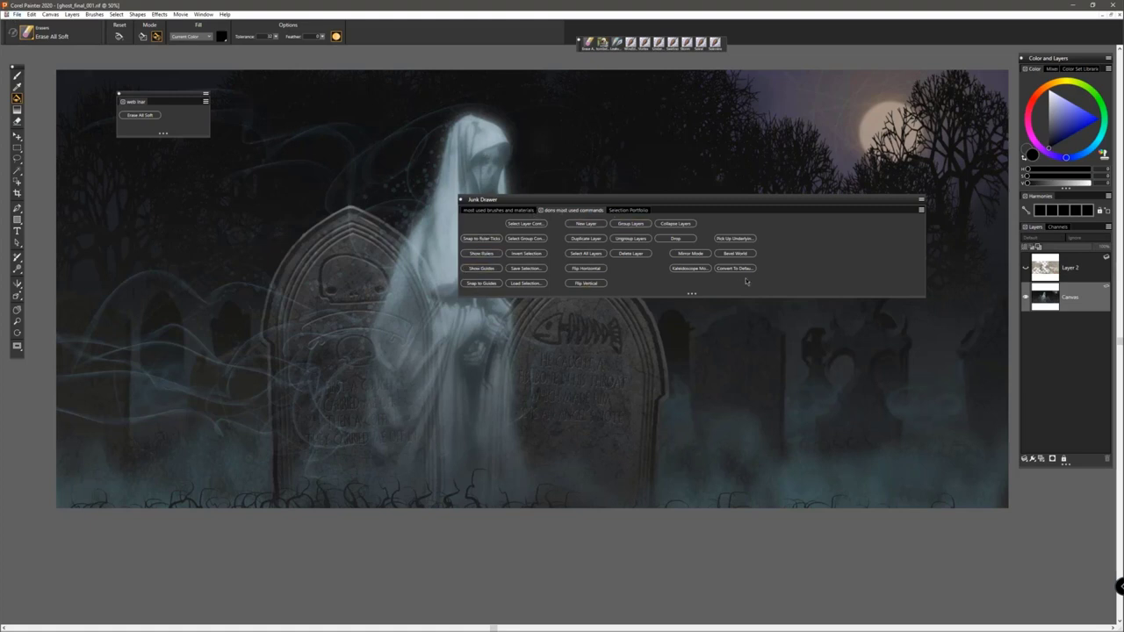
Step: Check the list of dynamic plug-ins available for the canvas, including Bevel World, without applying any
{"action": "left_click", "coordinate": [1032, 458]}
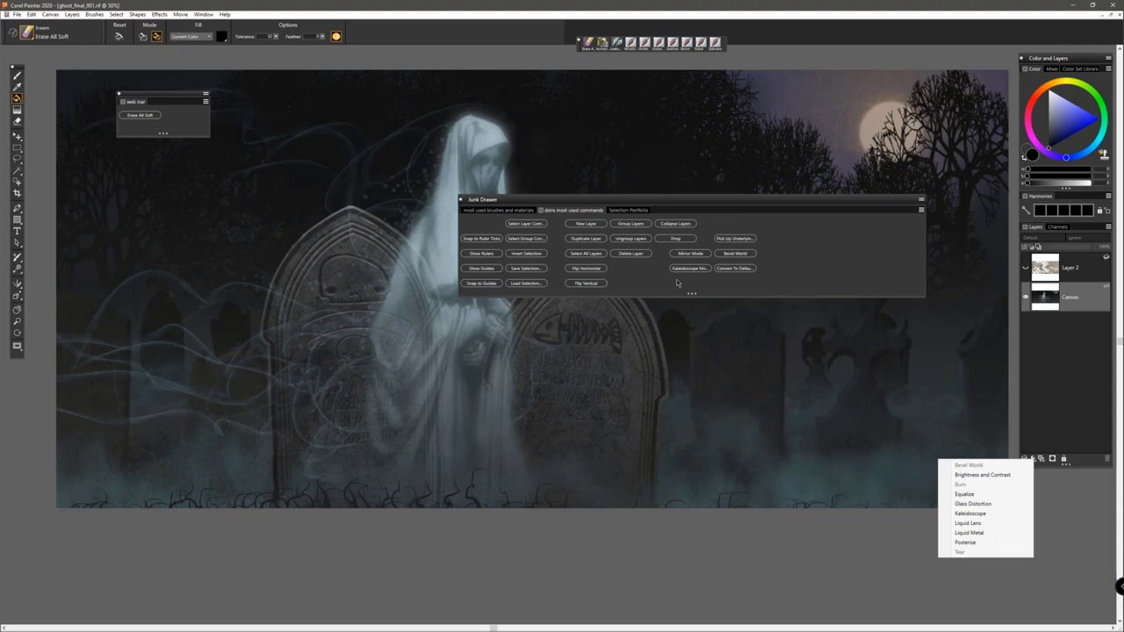
{"action": "left_click", "coordinate": [767, 203]}
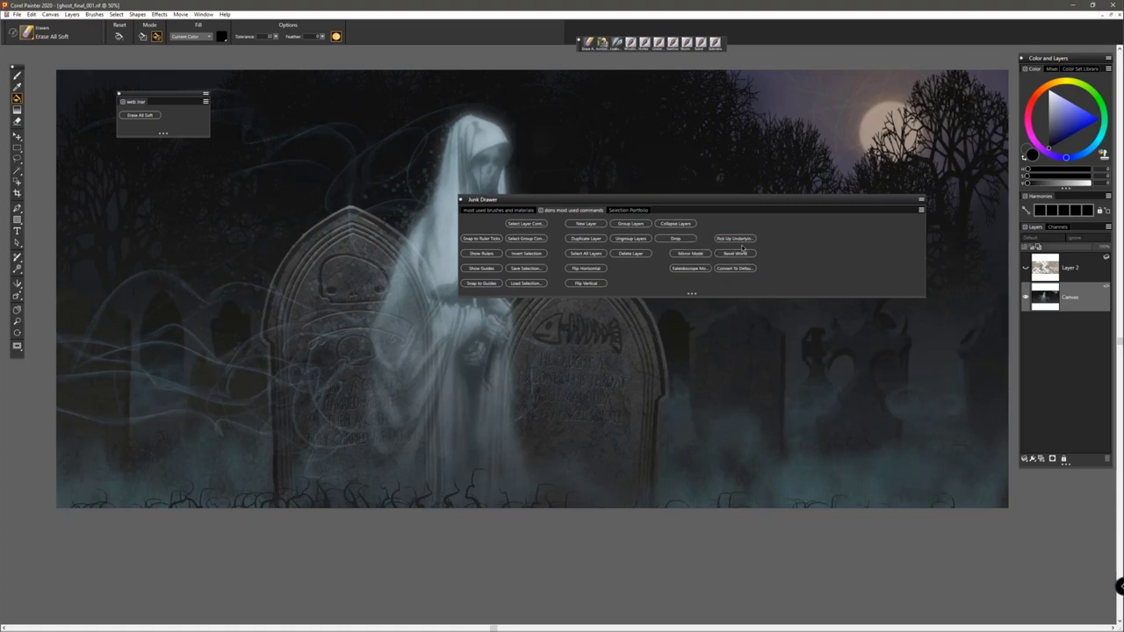
{"action": "left_click", "coordinate": [1032, 459]}
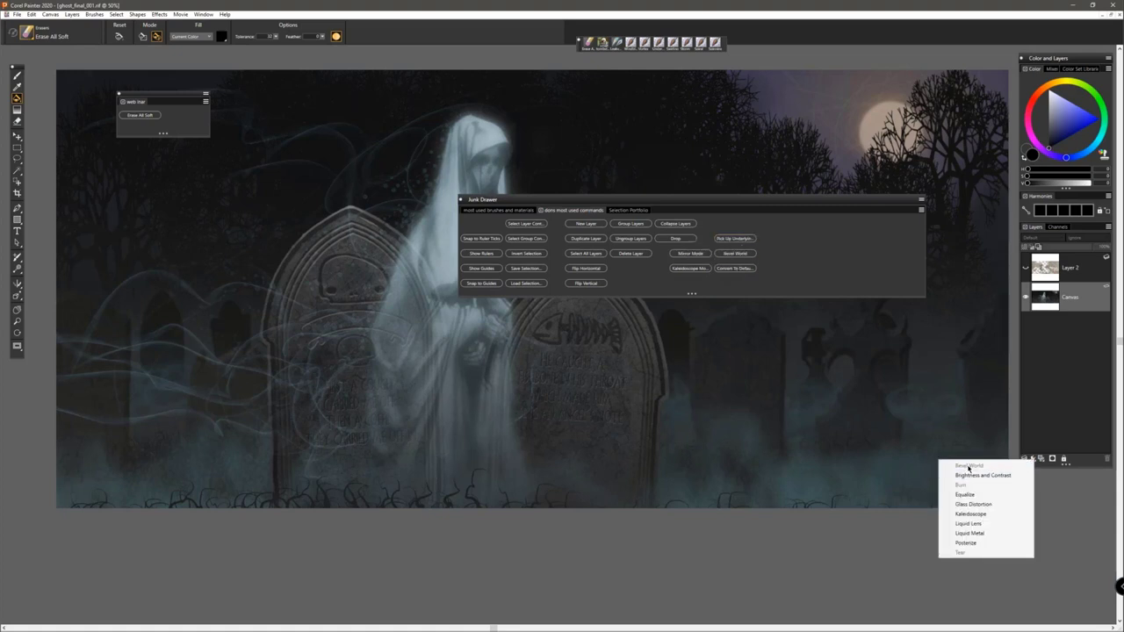
{"action": "key", "text": "Escape"}
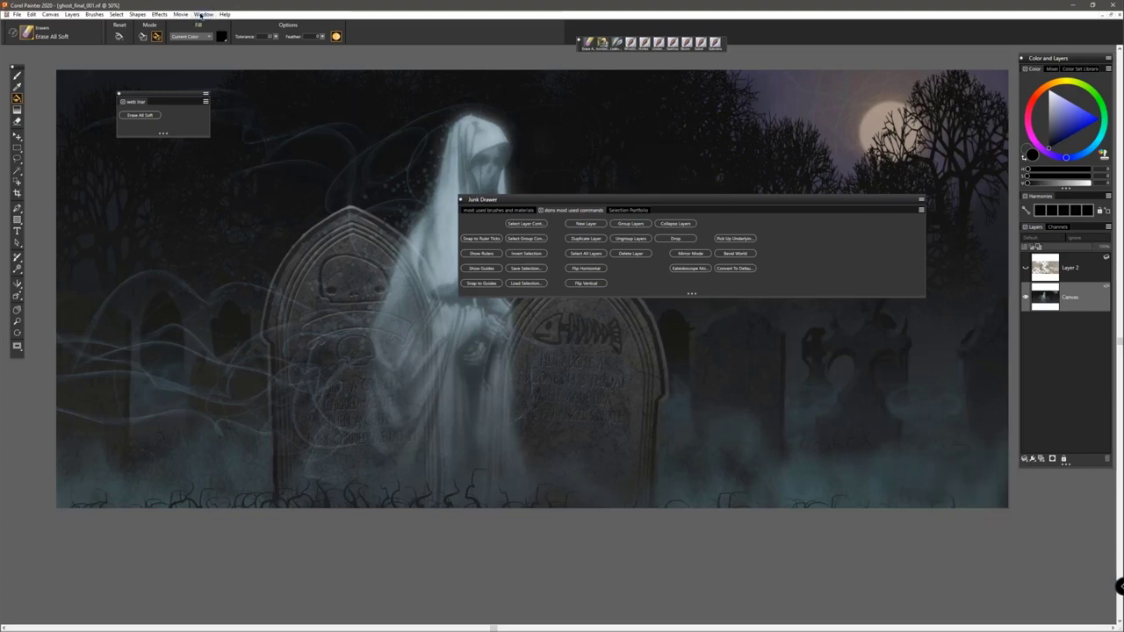
Step: Review the save, export and import options for the web inar palette in the Custom Palette Organizer
{"action": "left_click", "coordinate": [201, 15]}
{"action": "mouse_move", "coordinate": [249, 77]}
{"action": "mouse_move", "coordinate": [240, 96]}
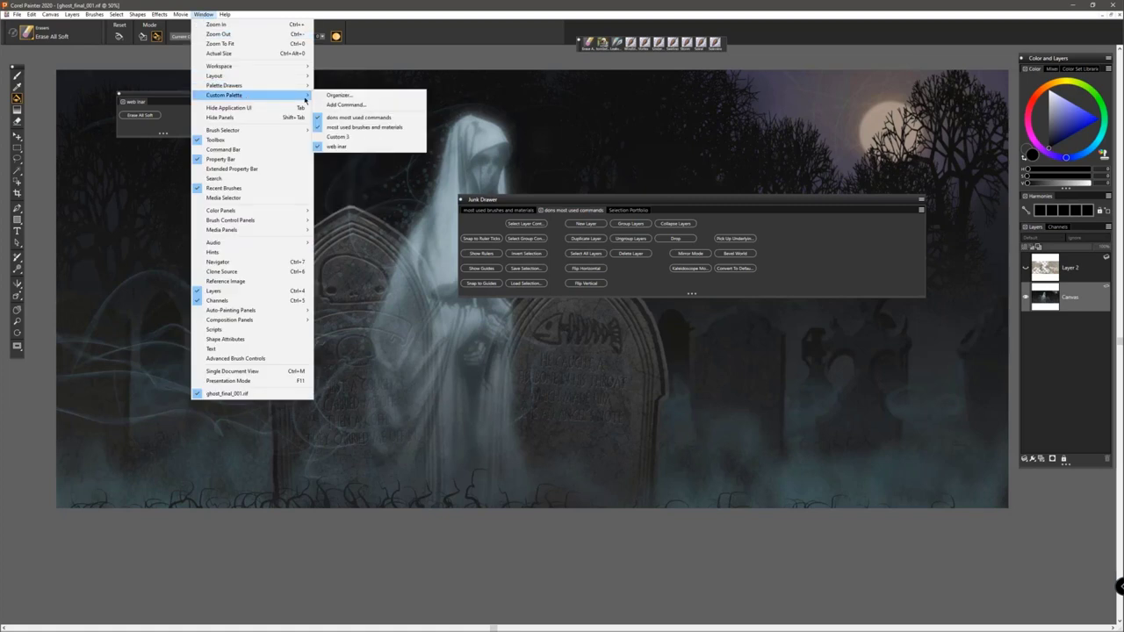
{"action": "left_click", "coordinate": [342, 95]}
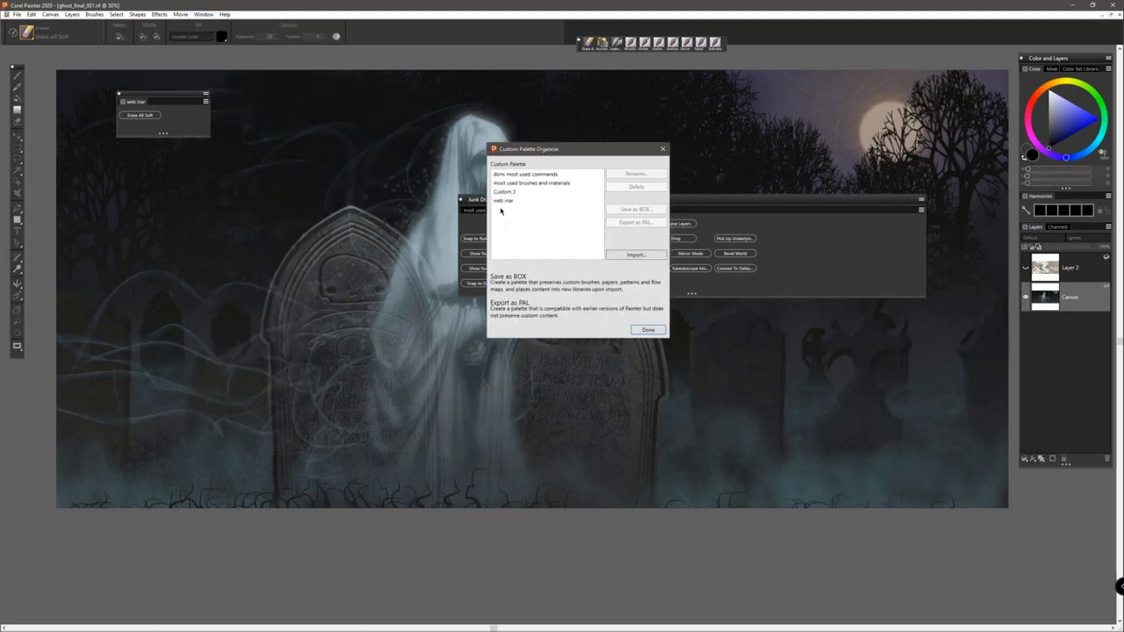
{"action": "left_click_drag", "start_coordinate": [542, 149], "coordinate": [335, 127]}
{"action": "left_click", "coordinate": [292, 179]}
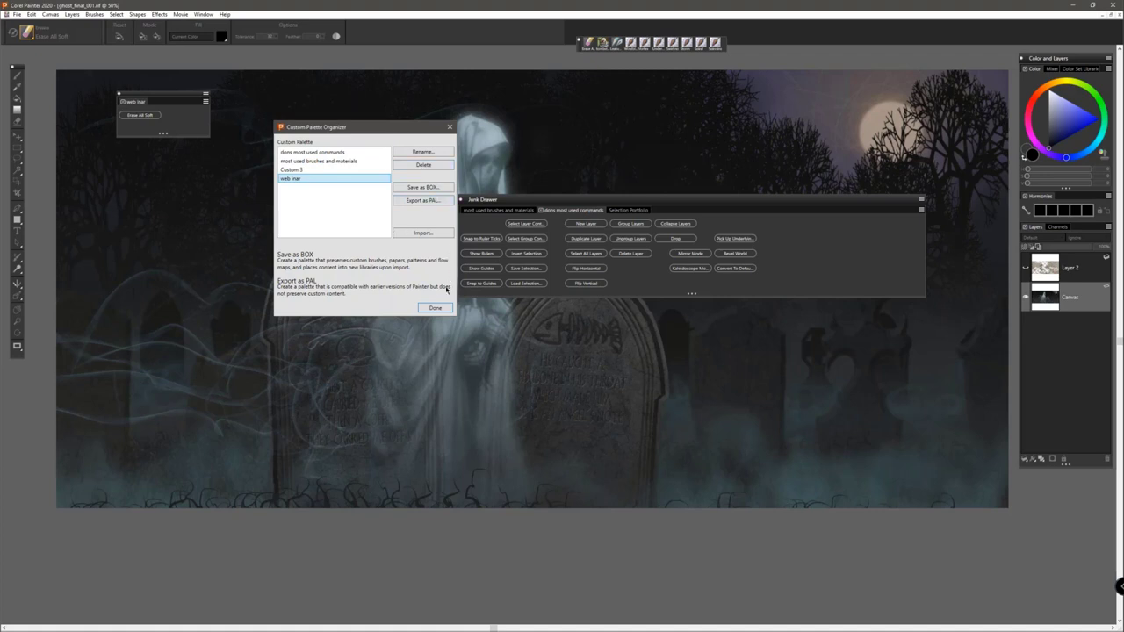
{"action": "left_click", "coordinate": [450, 128]}
Step: Add the Growth command from the Esoterica effects to the existing web inar custom palette
{"action": "left_click", "coordinate": [180, 14]}
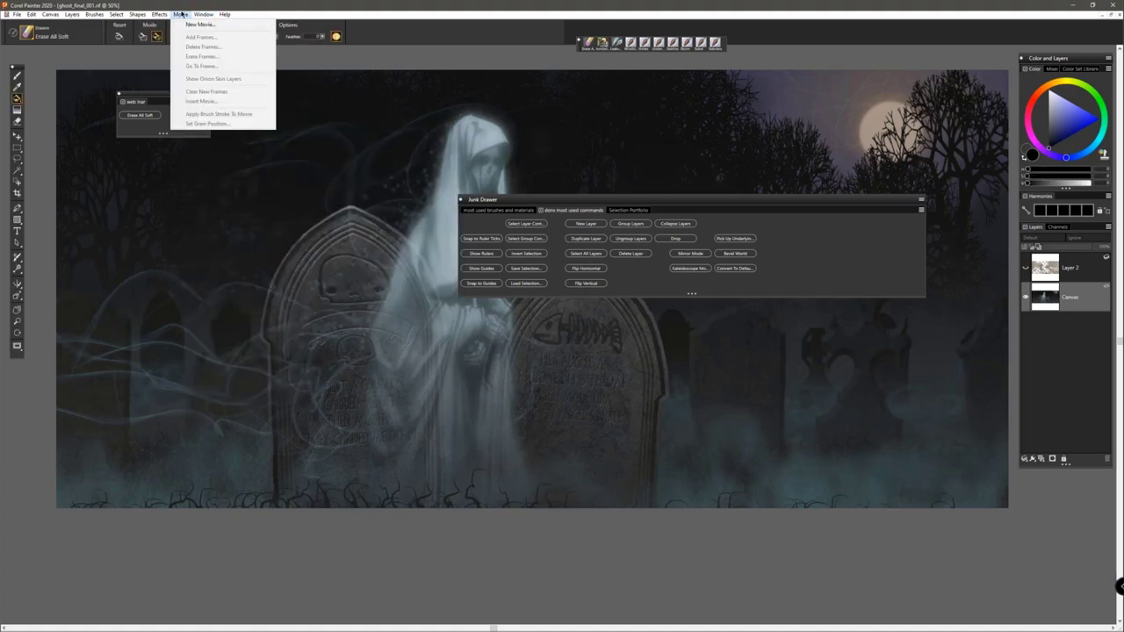
{"action": "mouse_move", "coordinate": [203, 14]}
{"action": "mouse_move", "coordinate": [235, 99]}
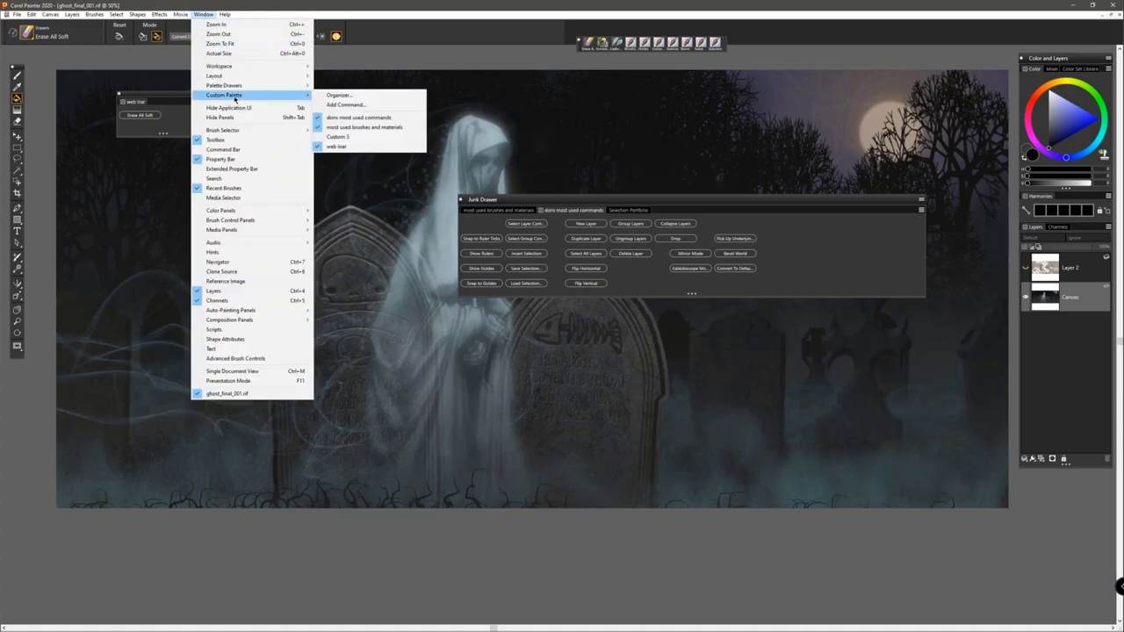
{"action": "left_click", "coordinate": [348, 105]}
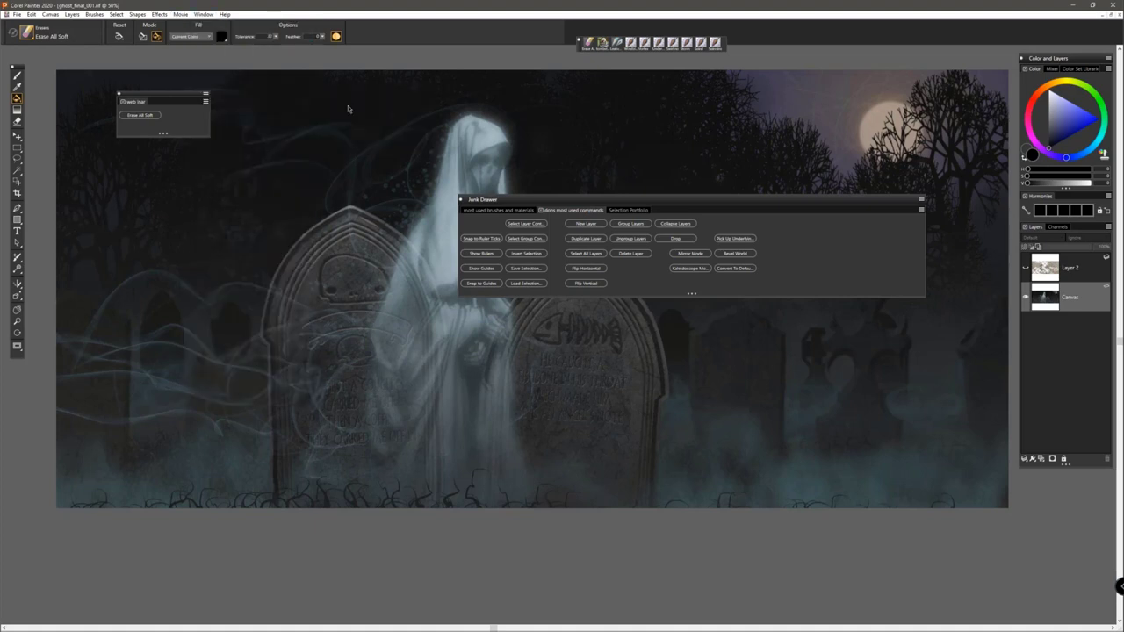
{"action": "left_click_drag", "start_coordinate": [572, 182], "coordinate": [306, 98]}
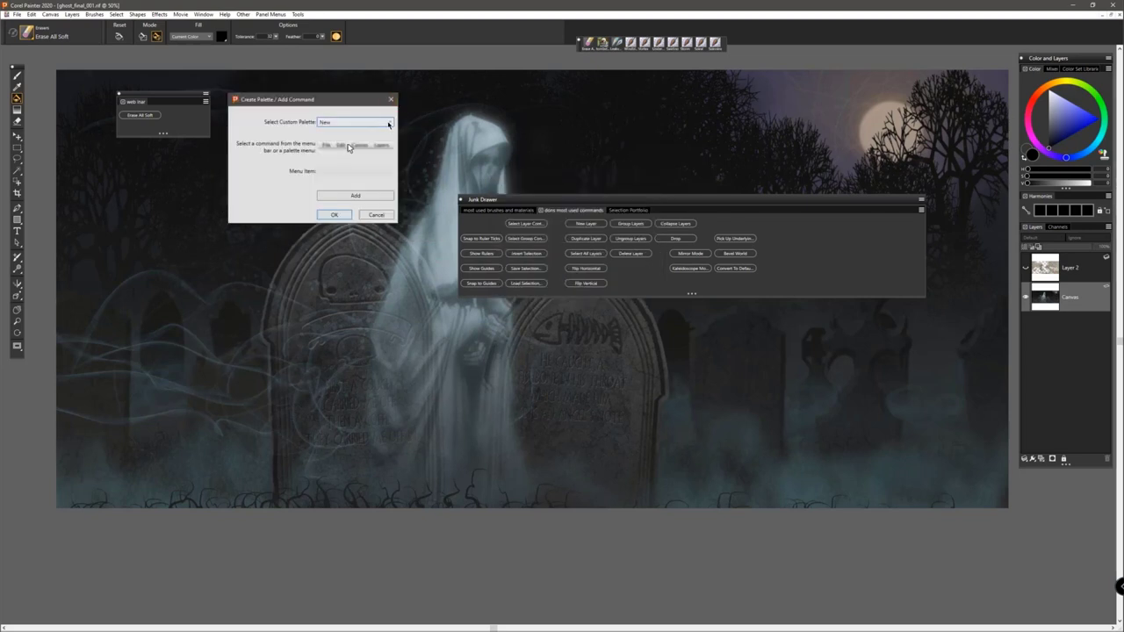
{"action": "left_click", "coordinate": [388, 124]}
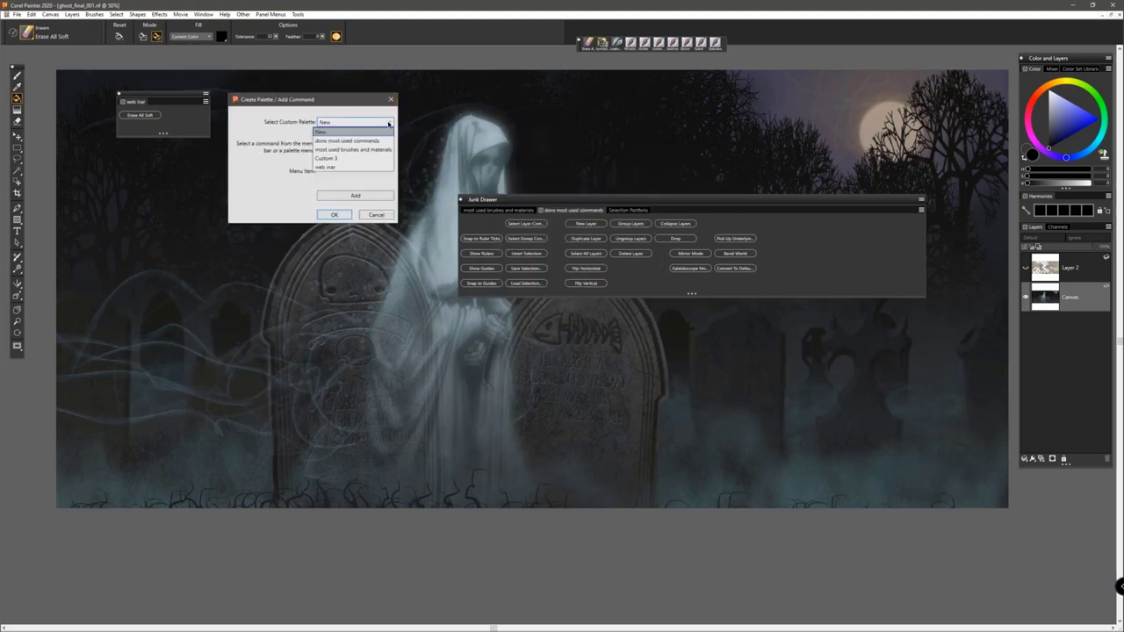
{"action": "left_click", "coordinate": [328, 167]}
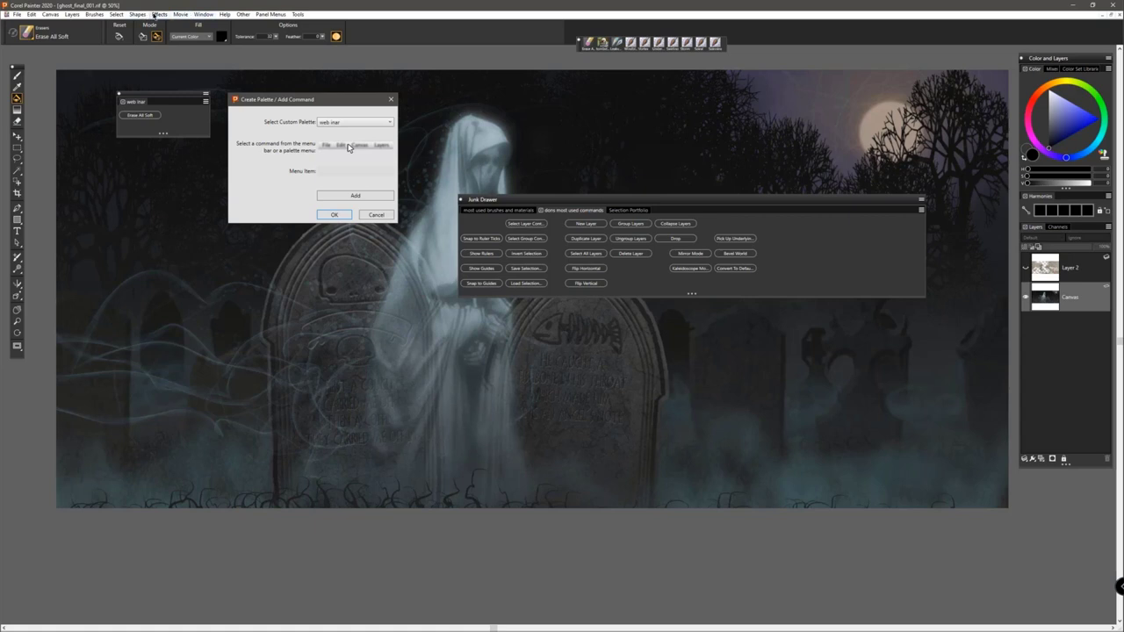
{"action": "left_click", "coordinate": [158, 15]}
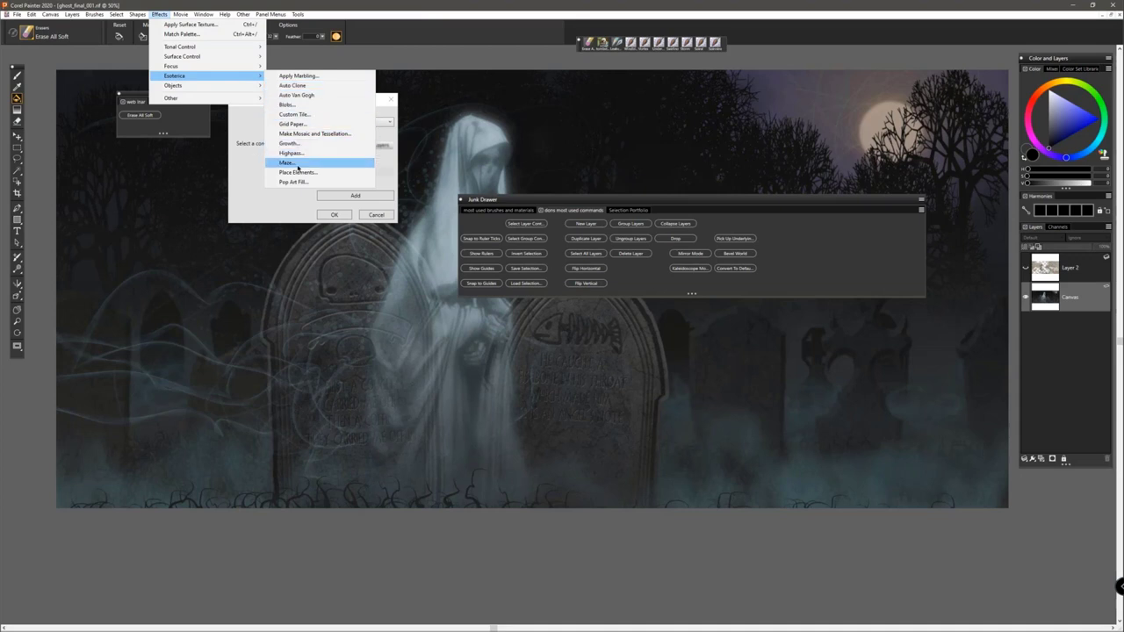
{"action": "left_click", "coordinate": [290, 143]}
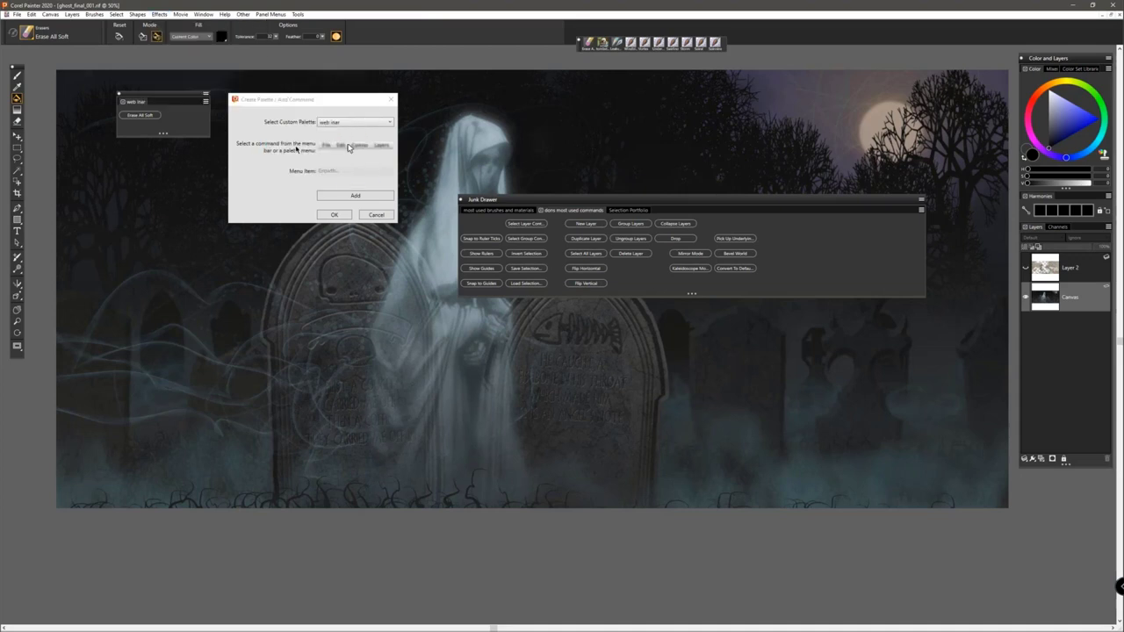
{"action": "left_click", "coordinate": [351, 197]}
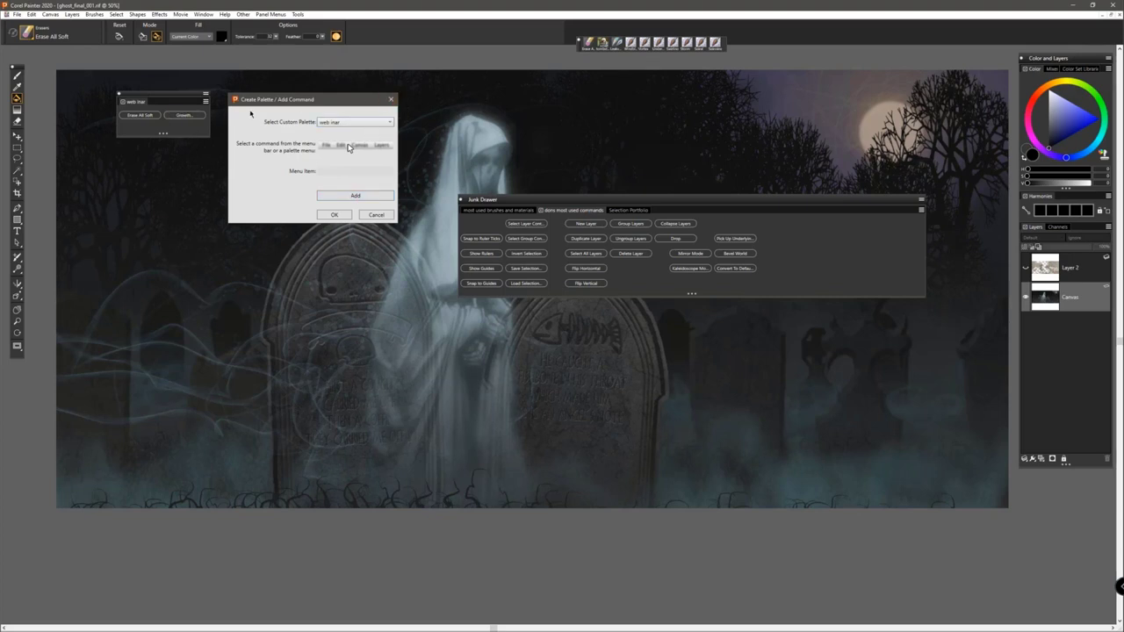
{"action": "key", "text": "Escape"}
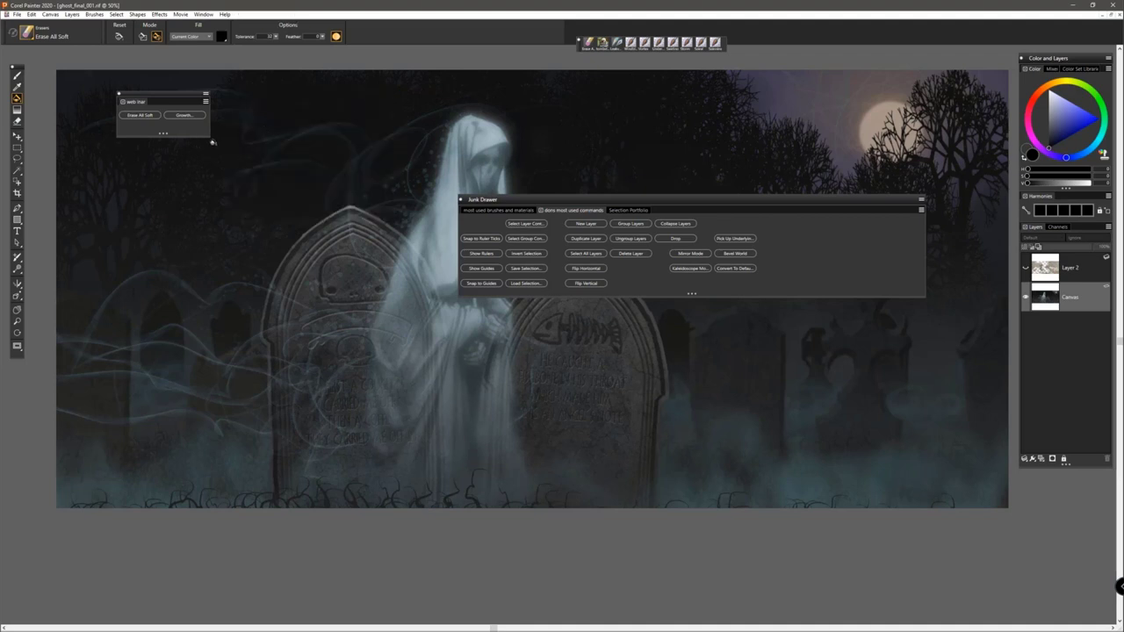
Step: Look through the Junk Drawer's options and grouped palettes, enlarging the drawer to show the Selection Portfolio's shapes
{"action": "left_click", "coordinate": [920, 201]}
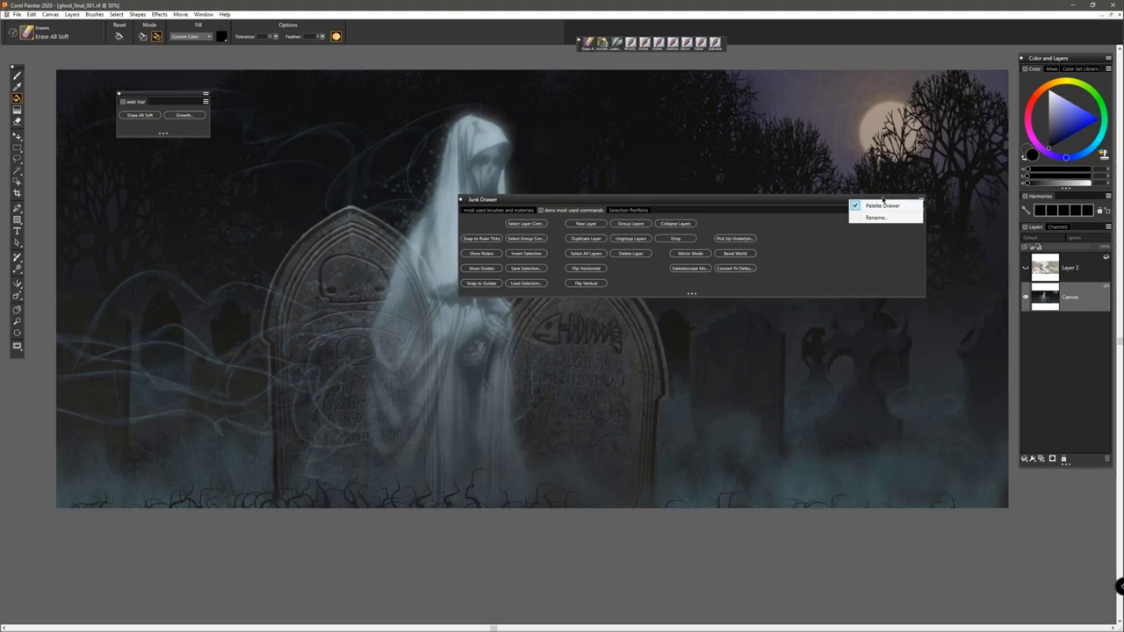
{"action": "left_click", "coordinate": [824, 202]}
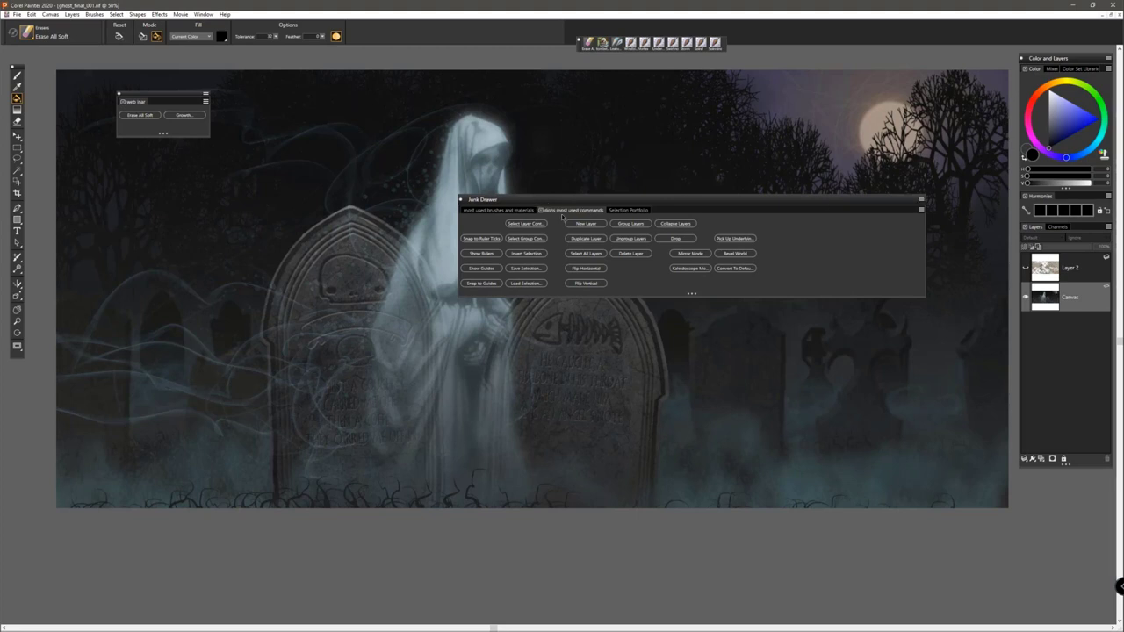
{"action": "left_click", "coordinate": [514, 210]}
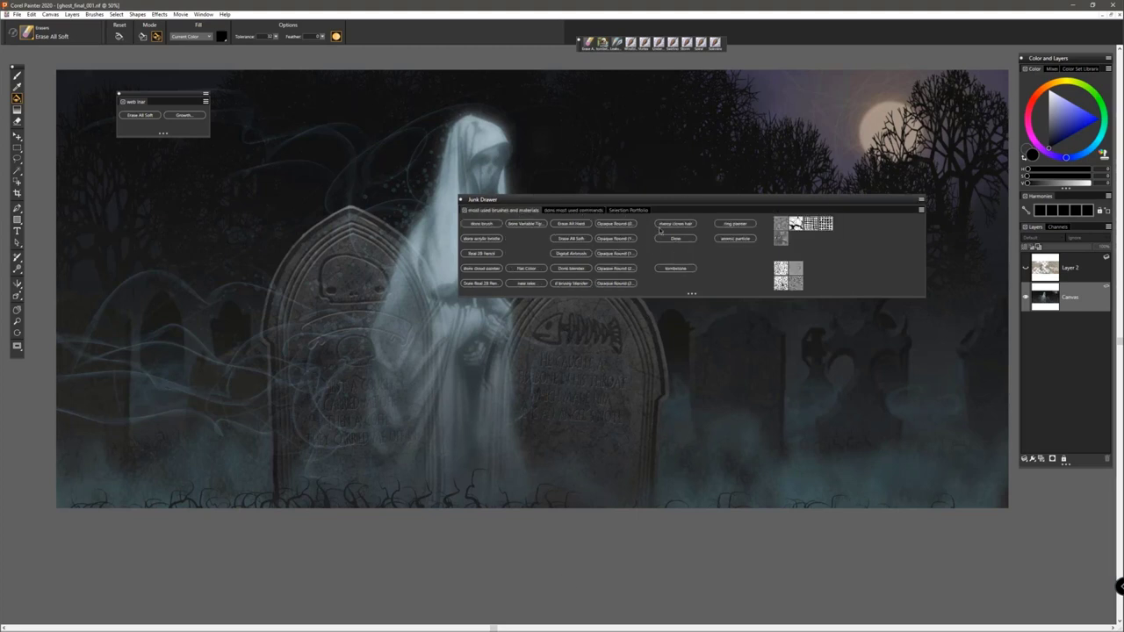
{"action": "left_click", "coordinate": [628, 210]}
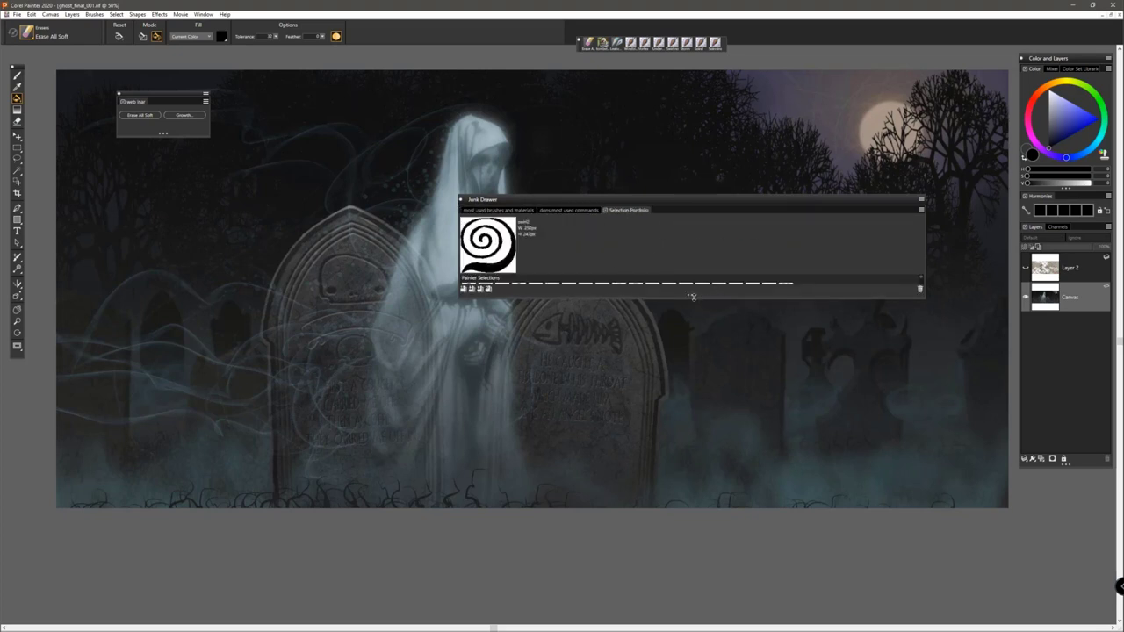
{"action": "mouse_move", "coordinate": [692, 297]}
{"action": "left_mouse_down"}
{"action": "mouse_move", "coordinate": [692, 355]}
{"action": "mouse_move", "coordinate": [692, 340]}
{"action": "left_mouse_up"}
{"action": "left_click", "coordinate": [562, 211]}
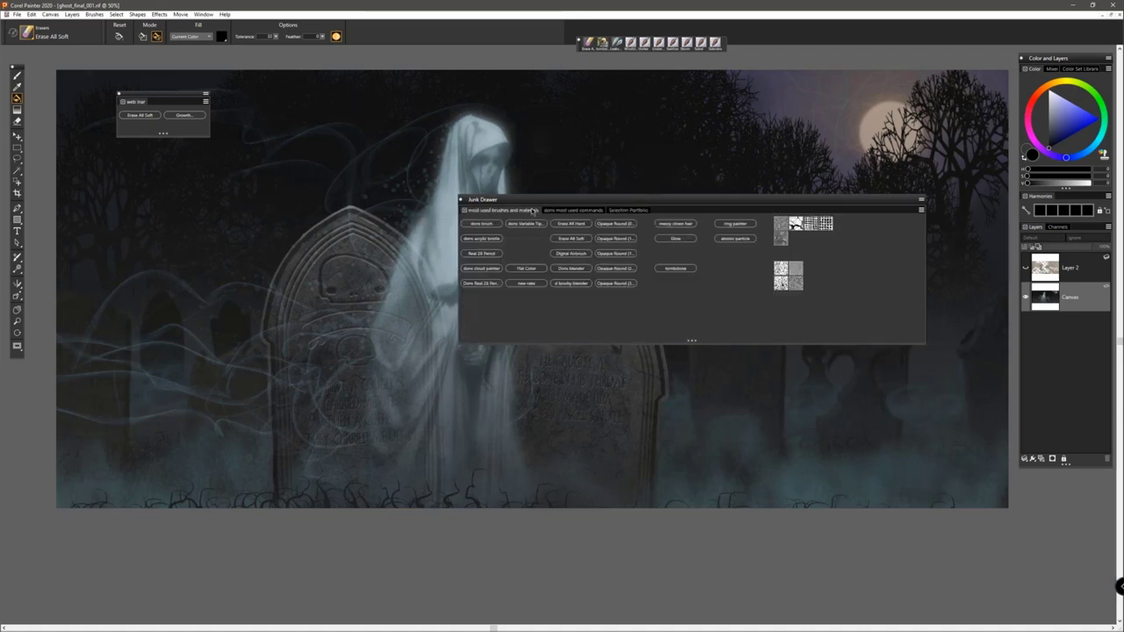
{"action": "left_click", "coordinate": [632, 210]}
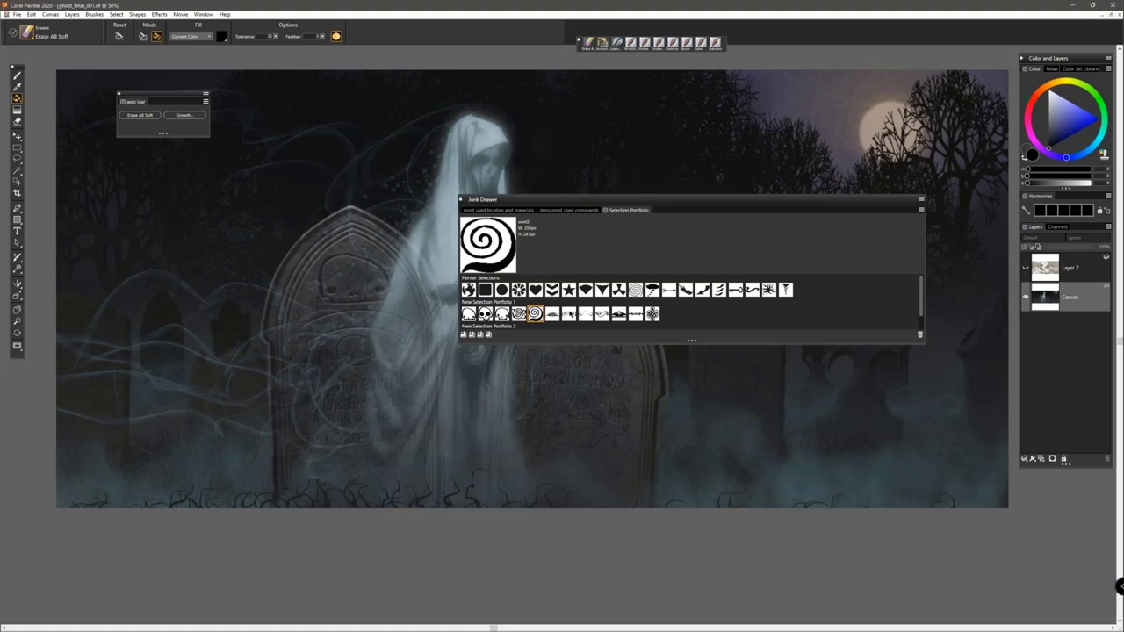
Step: Preview the skull, skull 2 and swirl shapes in New Selection Portfolio 1
{"action": "left_click", "coordinate": [468, 314]}
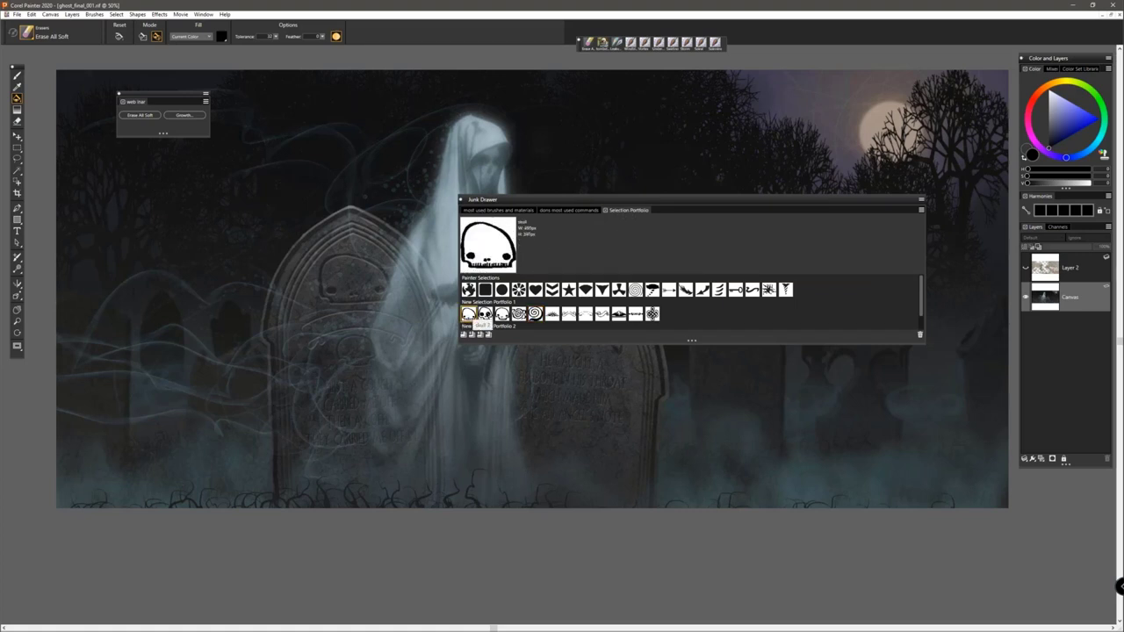
{"action": "left_click", "coordinate": [485, 314]}
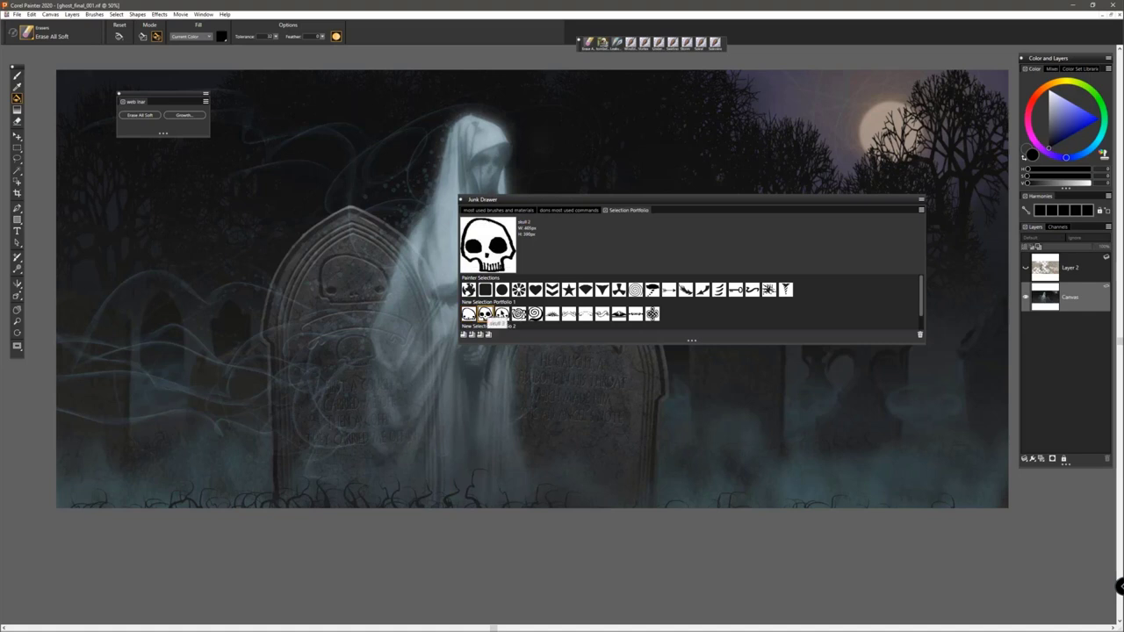
{"action": "left_click", "coordinate": [535, 314]}
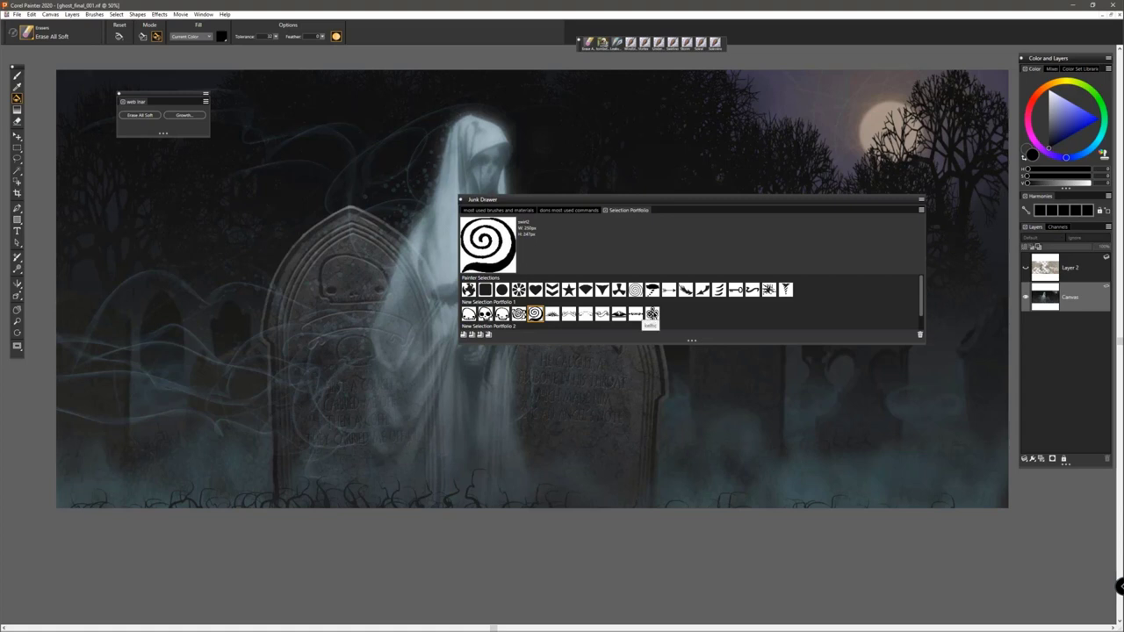
Step: Show the most used commands palette in the Junk Drawer, shorten the drawer and park it below the ghost painting
{"action": "left_click_drag", "start_coordinate": [637, 200], "coordinate": [728, 462]}
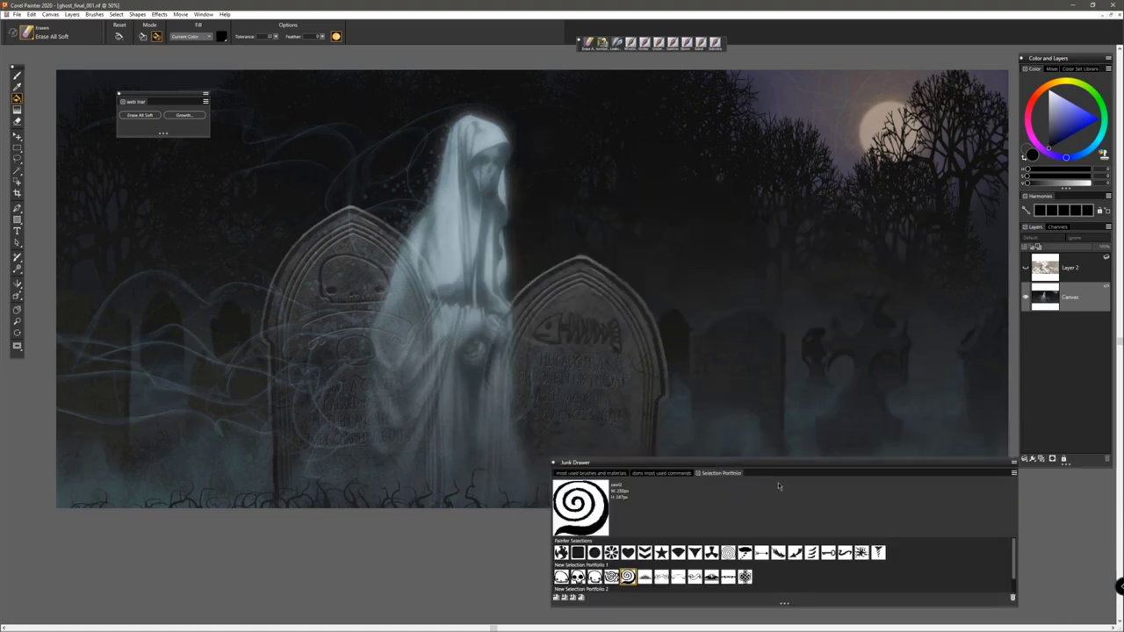
{"action": "left_click", "coordinate": [660, 474]}
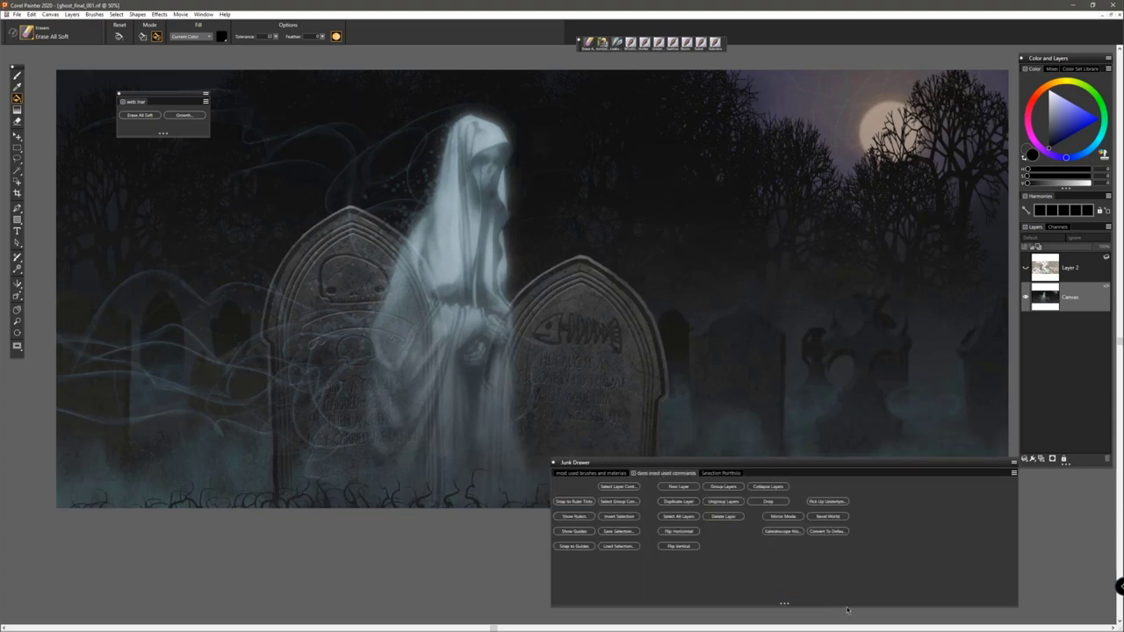
{"action": "left_click_drag", "start_coordinate": [847, 609], "coordinate": [838, 562]}
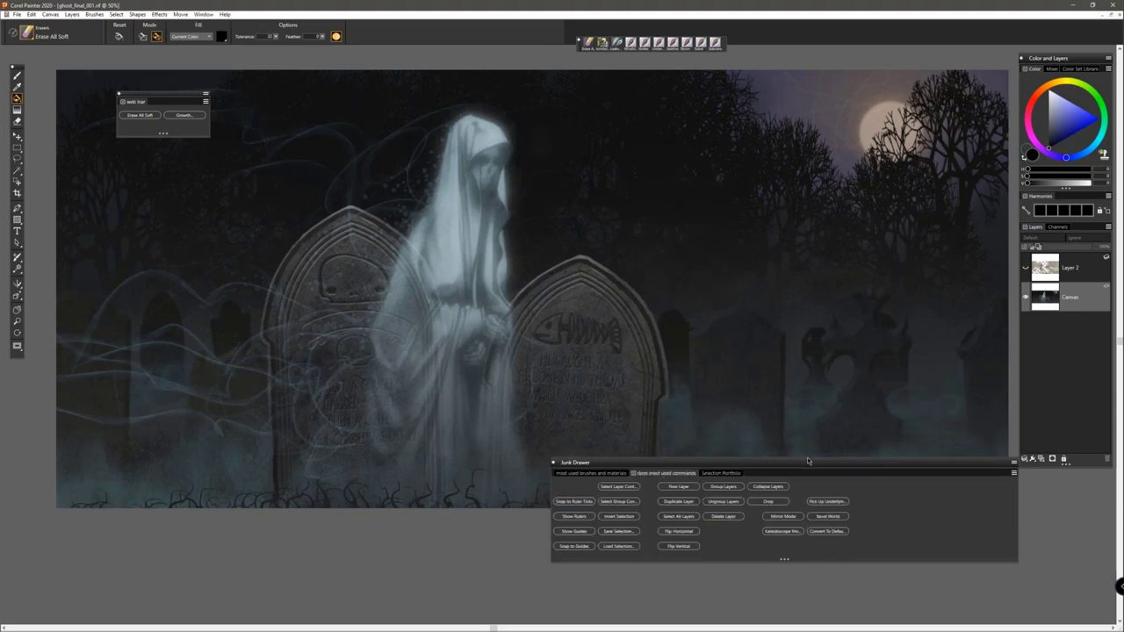
{"action": "left_click_drag", "start_coordinate": [808, 460], "coordinate": [902, 517]}
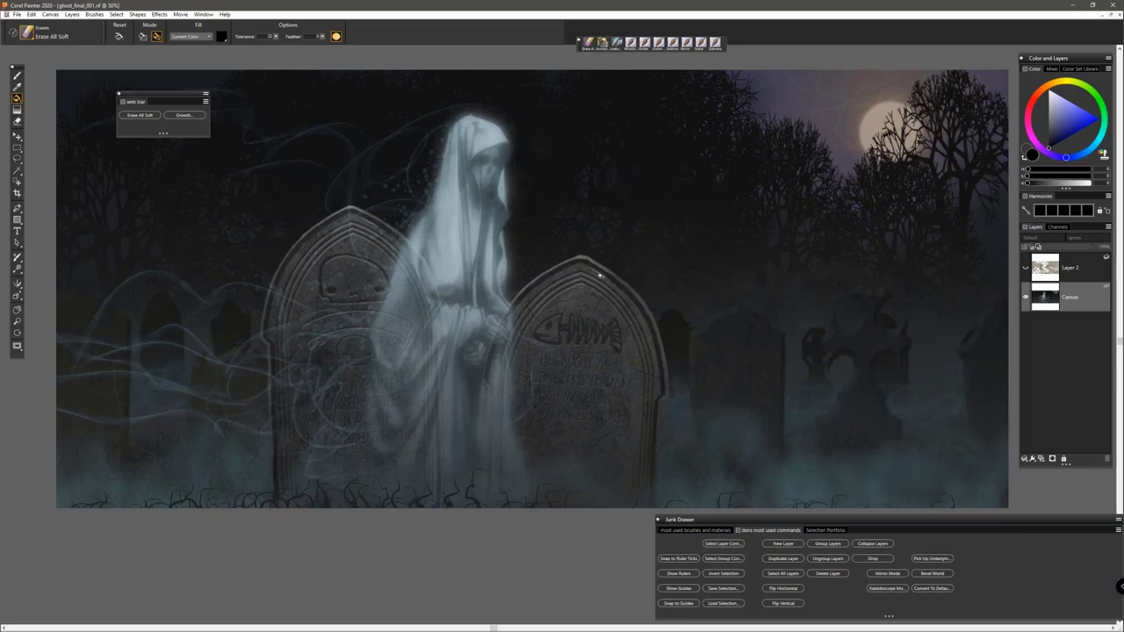
Step: Minimize the ghost painting's document window to clear the workspace
{"action": "left_click", "coordinate": [1111, 14]}
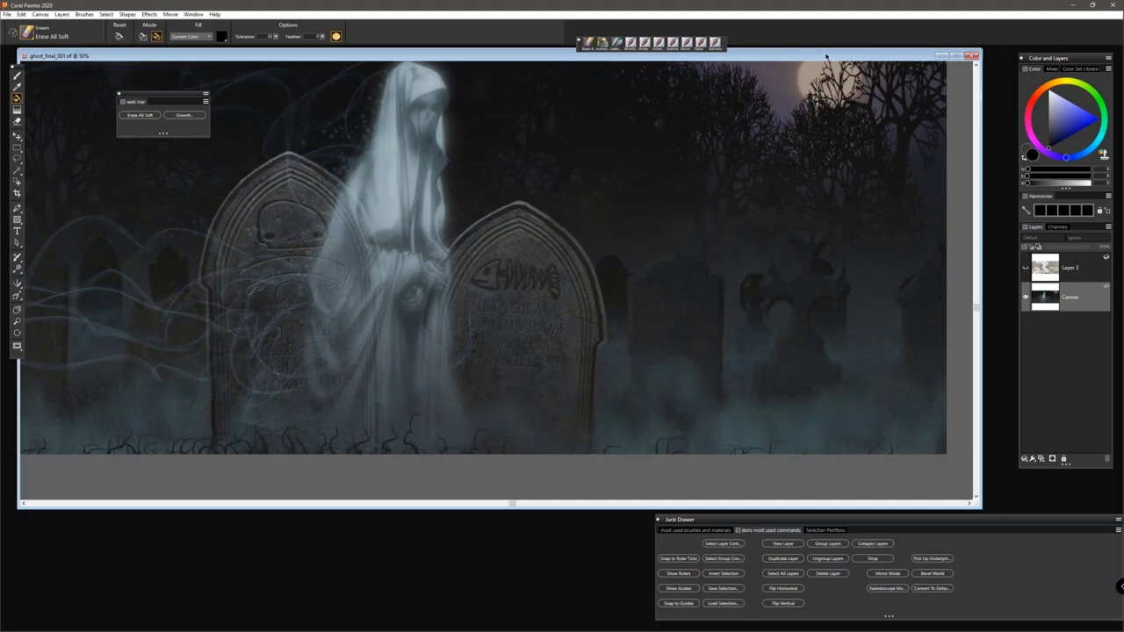
{"action": "left_click_drag", "start_coordinate": [825, 57], "coordinate": [894, 49]}
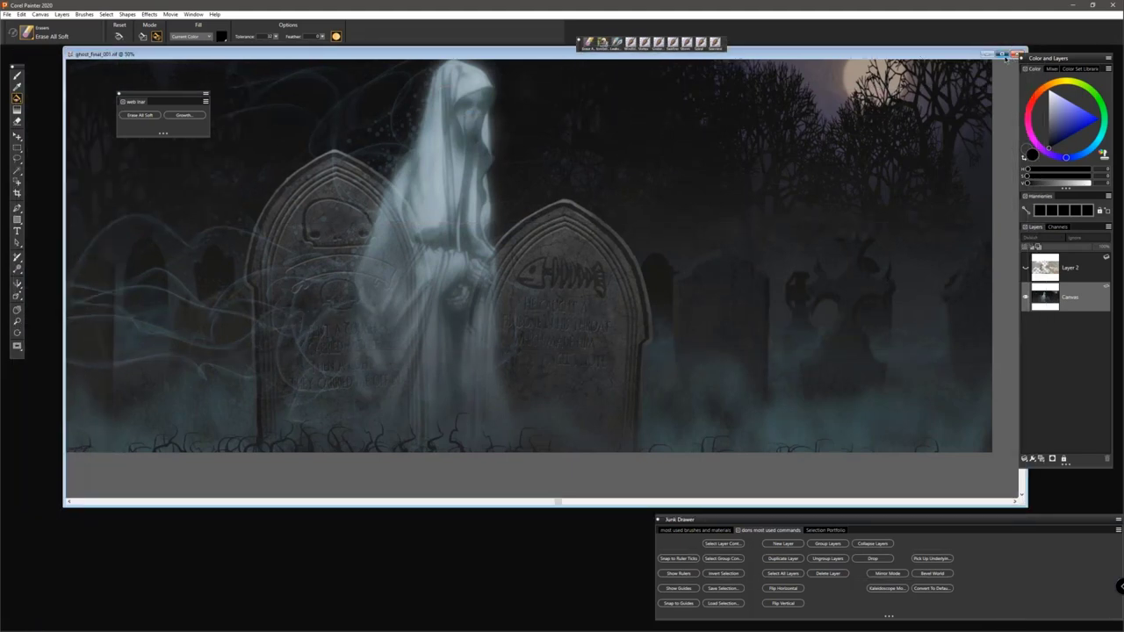
{"action": "left_click", "coordinate": [1005, 53]}
{"action": "left_click", "coordinate": [1098, 15]}
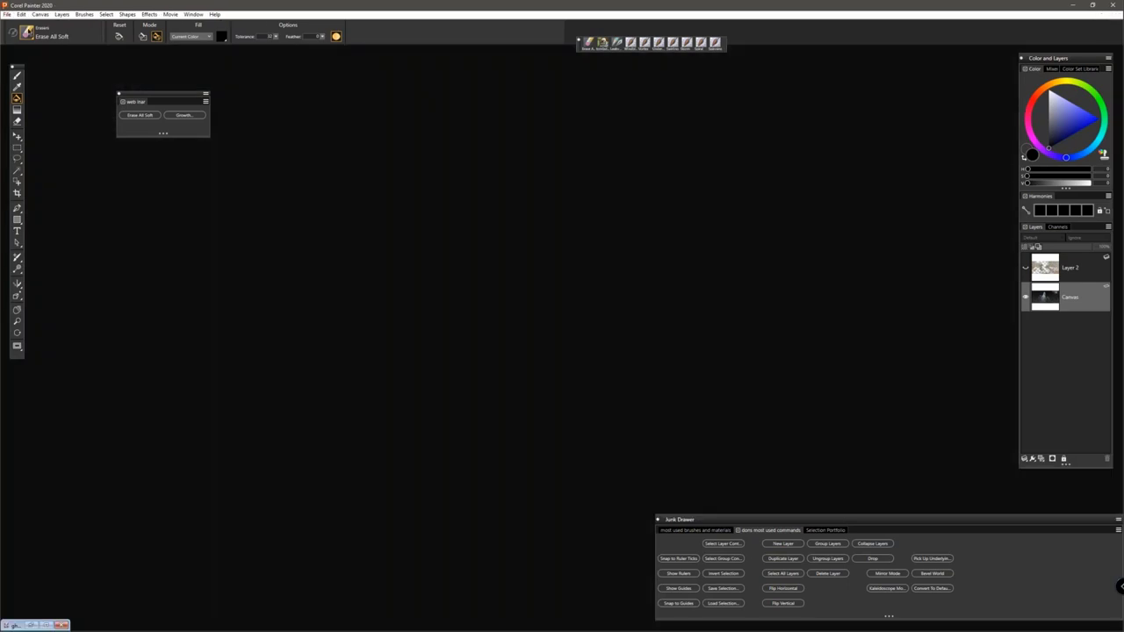
Step: Create a new 1000 by 1000 pixel image at 150 pixels per inch with a white canvas, and maximize its window
{"action": "left_click", "coordinate": [7, 14]}
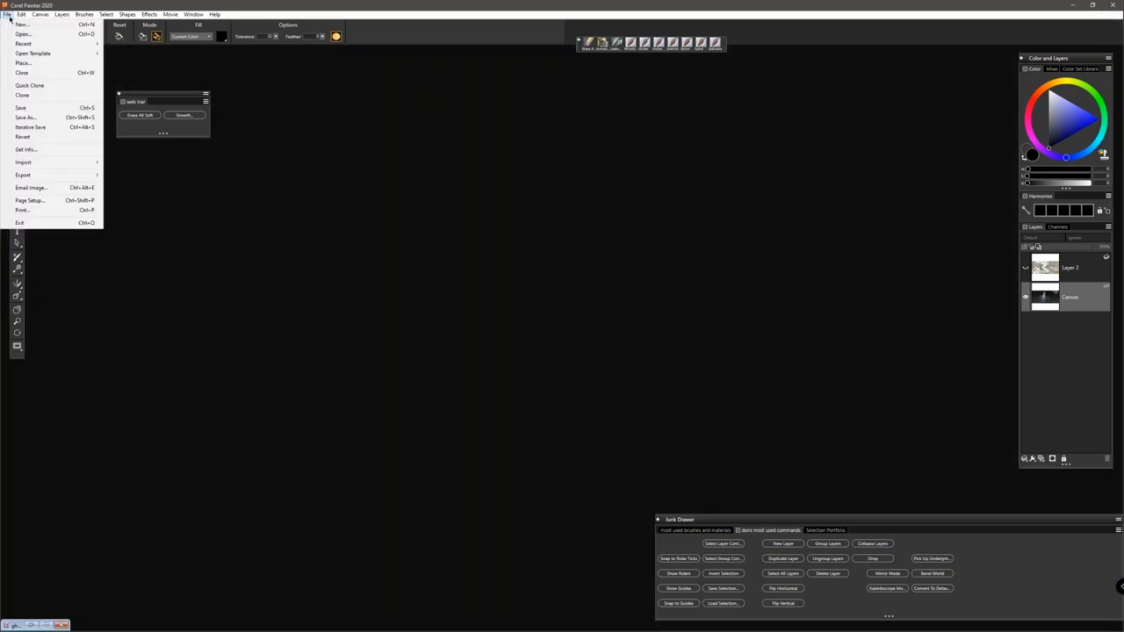
{"action": "left_click", "coordinate": [20, 24]}
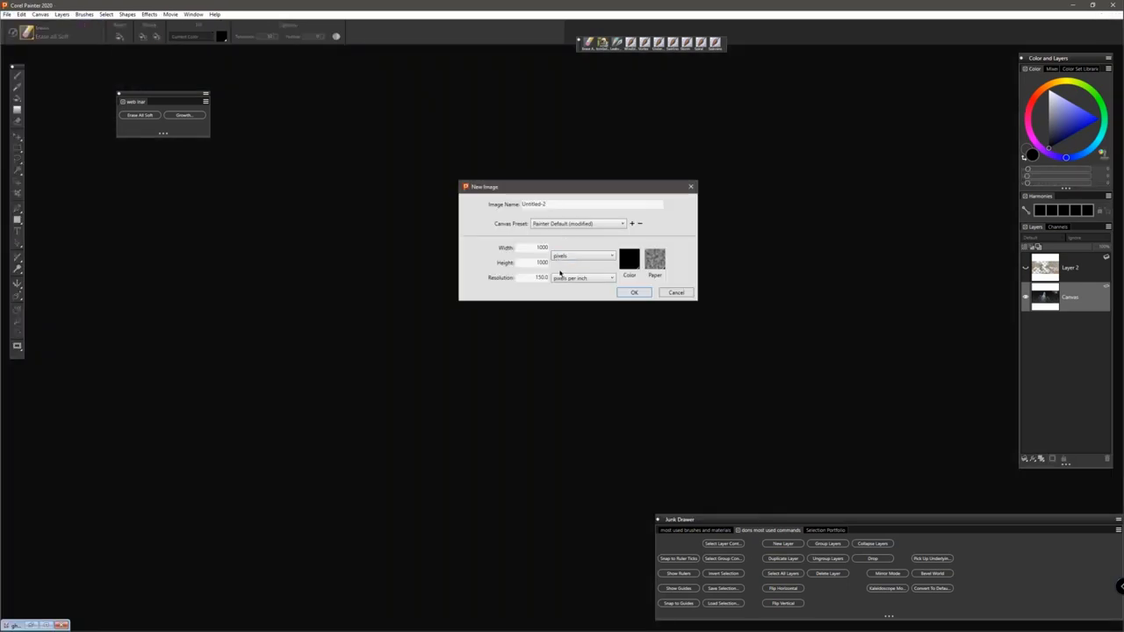
{"action": "left_click", "coordinate": [634, 264]}
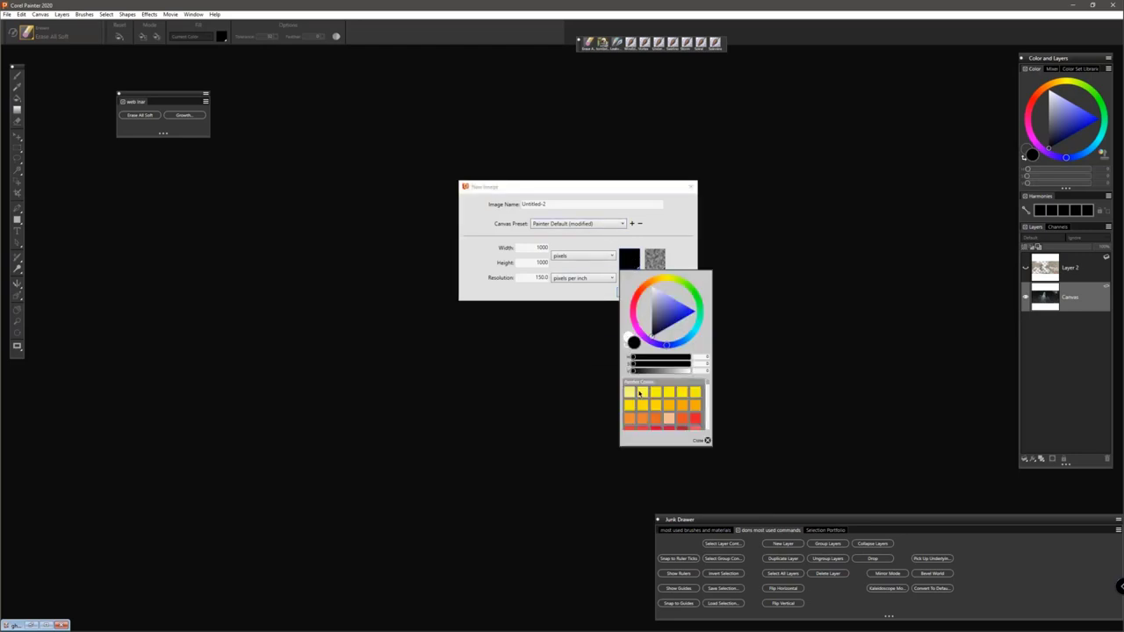
{"action": "left_click", "coordinate": [629, 338]}
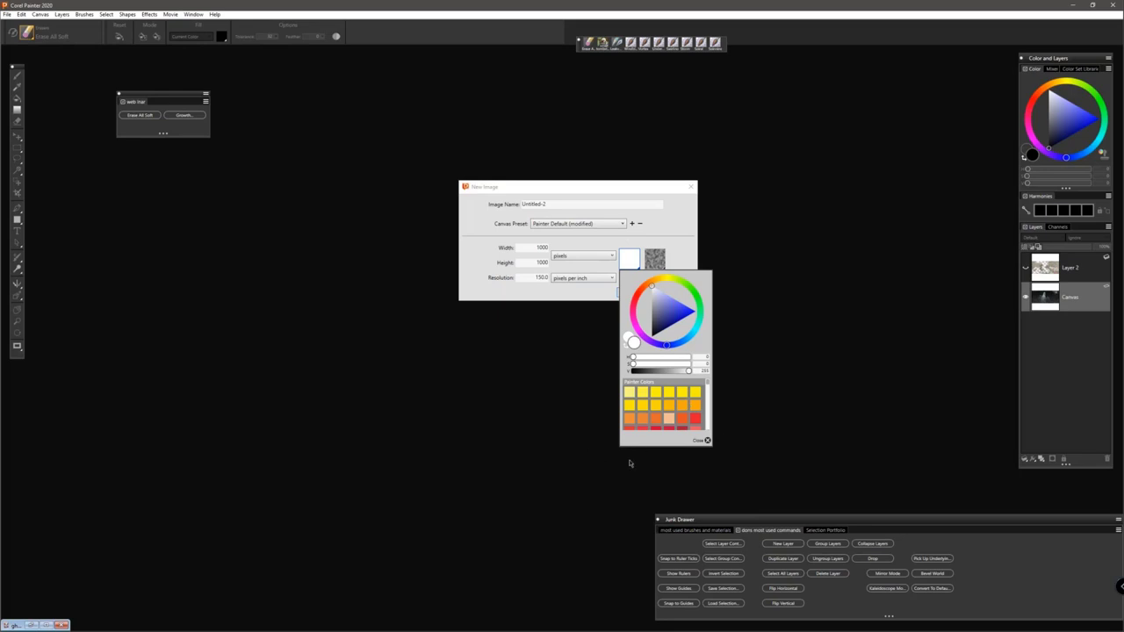
{"action": "left_click", "coordinate": [541, 296]}
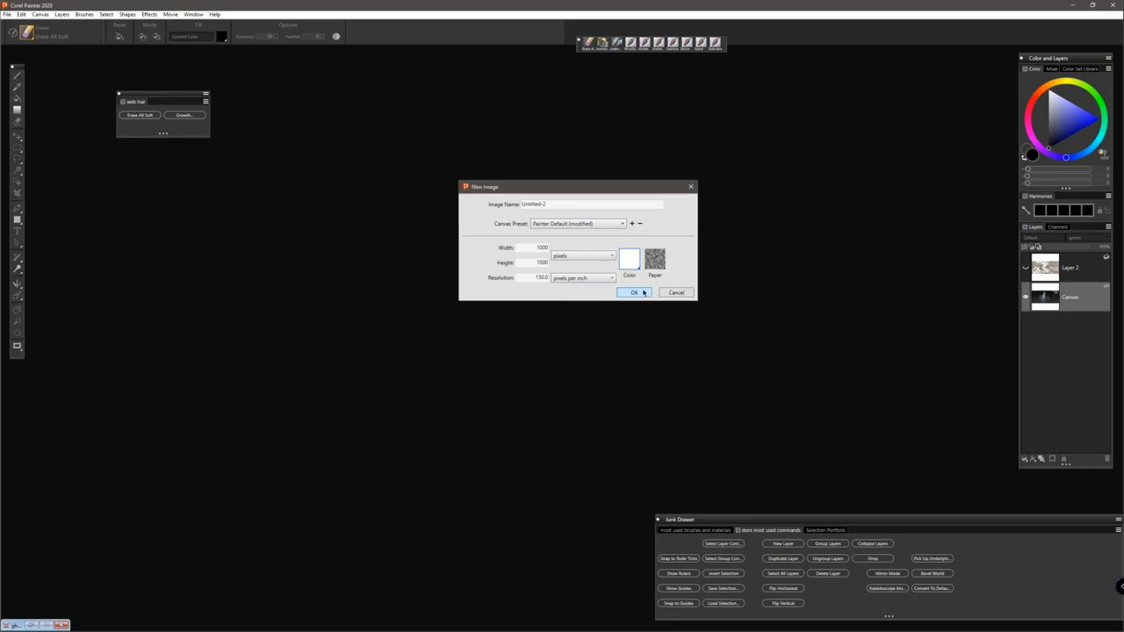
{"action": "left_click", "coordinate": [646, 293]}
{"action": "left_click_drag", "start_coordinate": [369, 62], "coordinate": [580, 84]}
{"action": "left_click", "coordinate": [654, 78]}
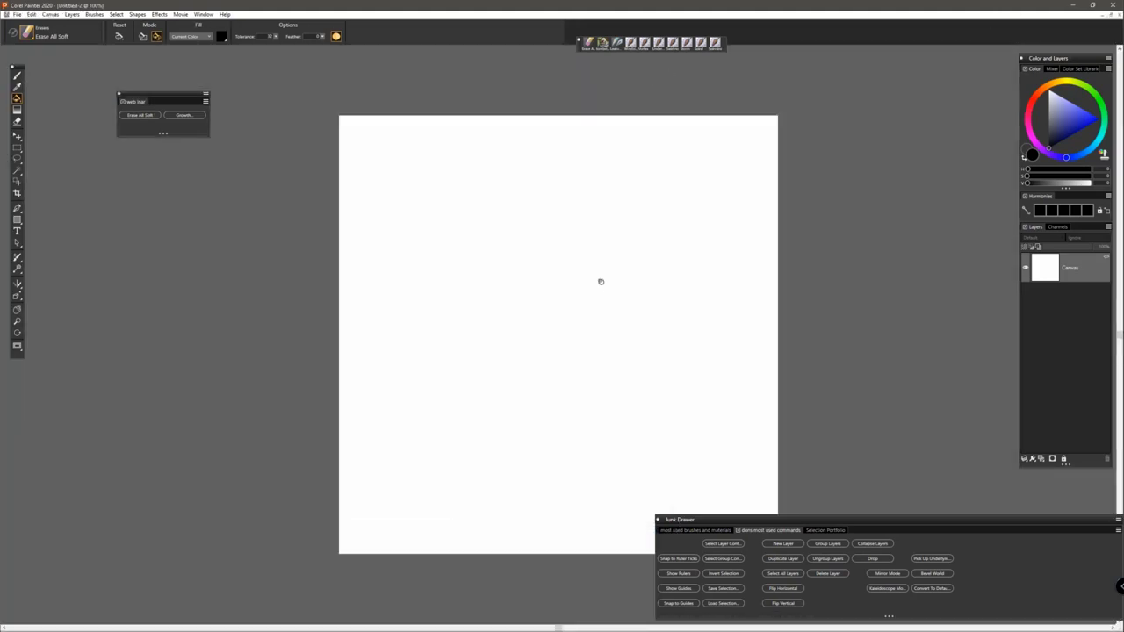
Step: Launch Growth from the "web inar" palette and set Branch to 1 and Thinout to 51%
{"action": "left_click_drag", "start_coordinate": [600, 281], "coordinate": [495, 220]}
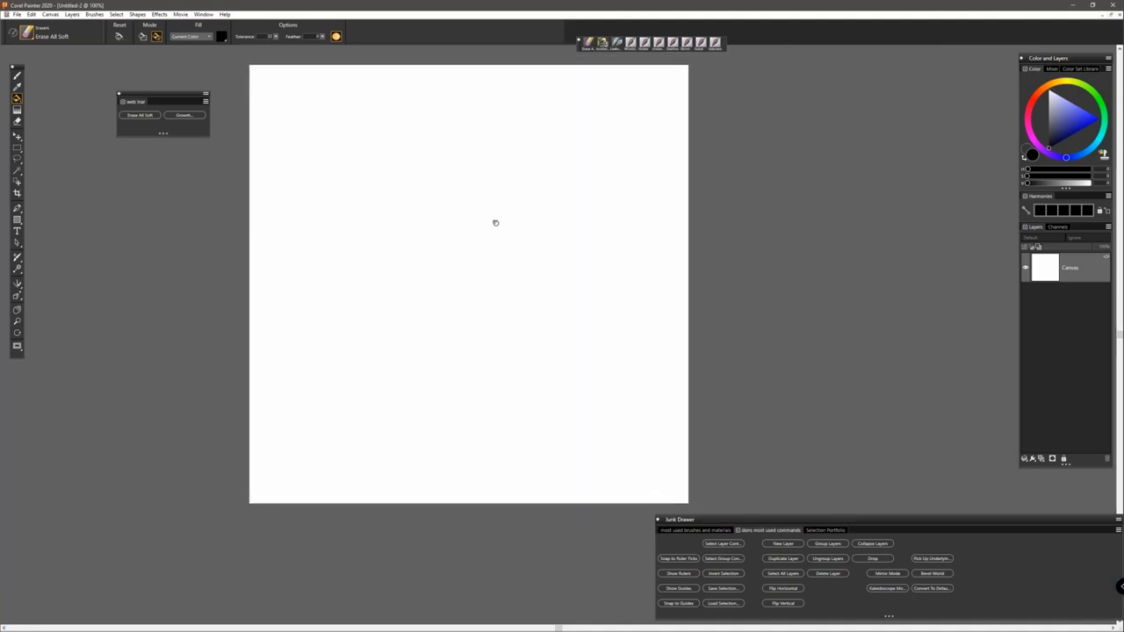
{"action": "left_click", "coordinate": [183, 115]}
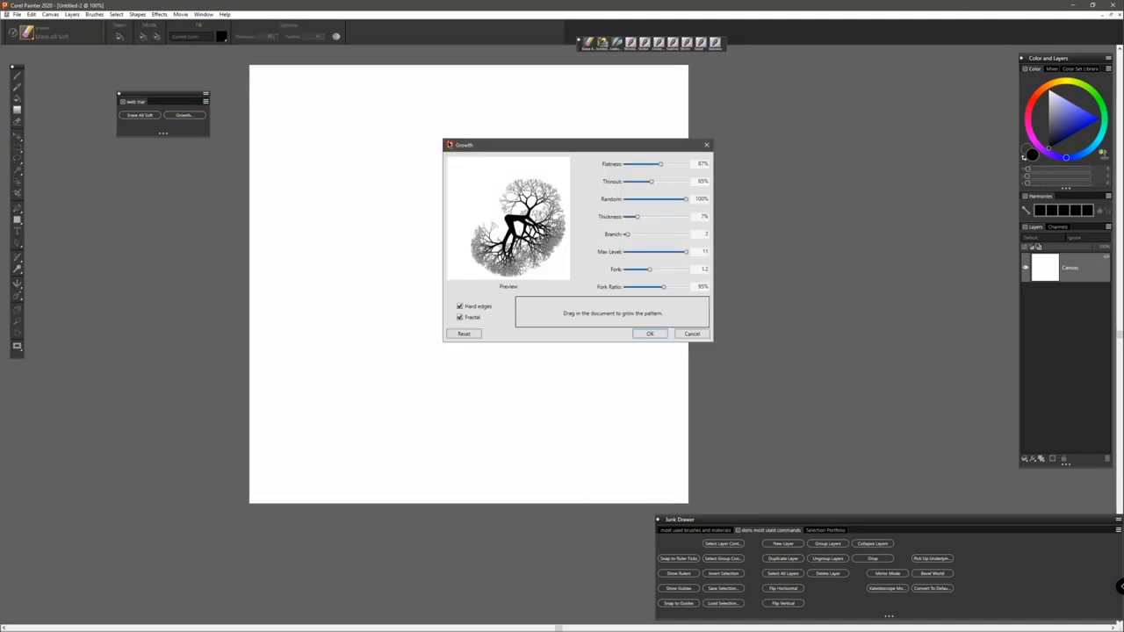
{"action": "left_click_drag", "start_coordinate": [530, 146], "coordinate": [767, 83]}
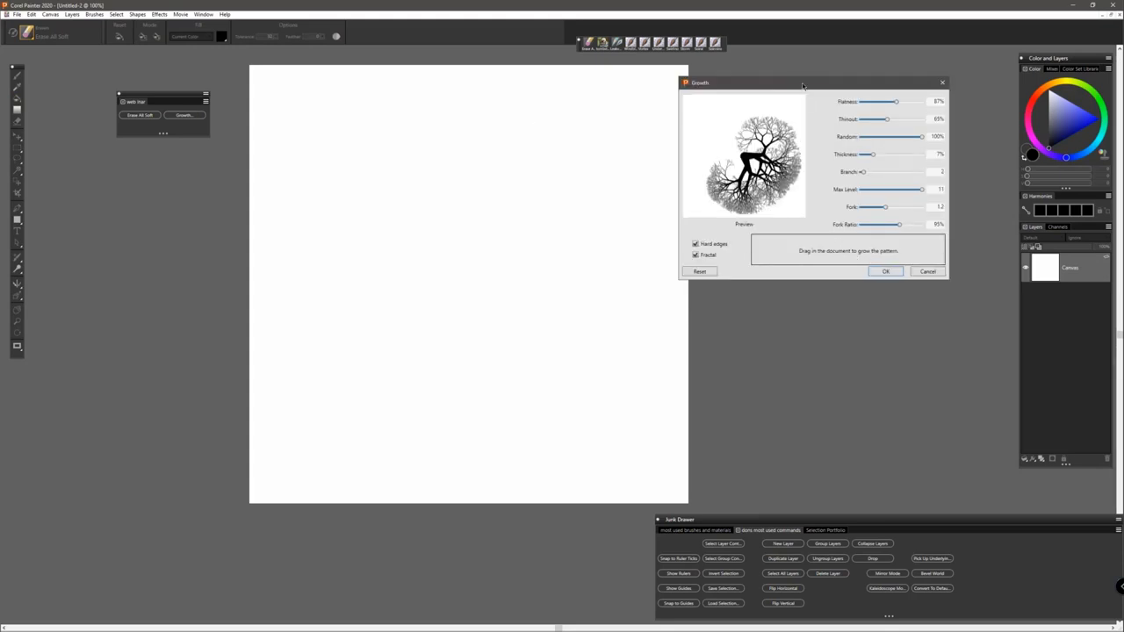
{"action": "left_click_drag", "start_coordinate": [801, 85], "coordinate": [737, 123]}
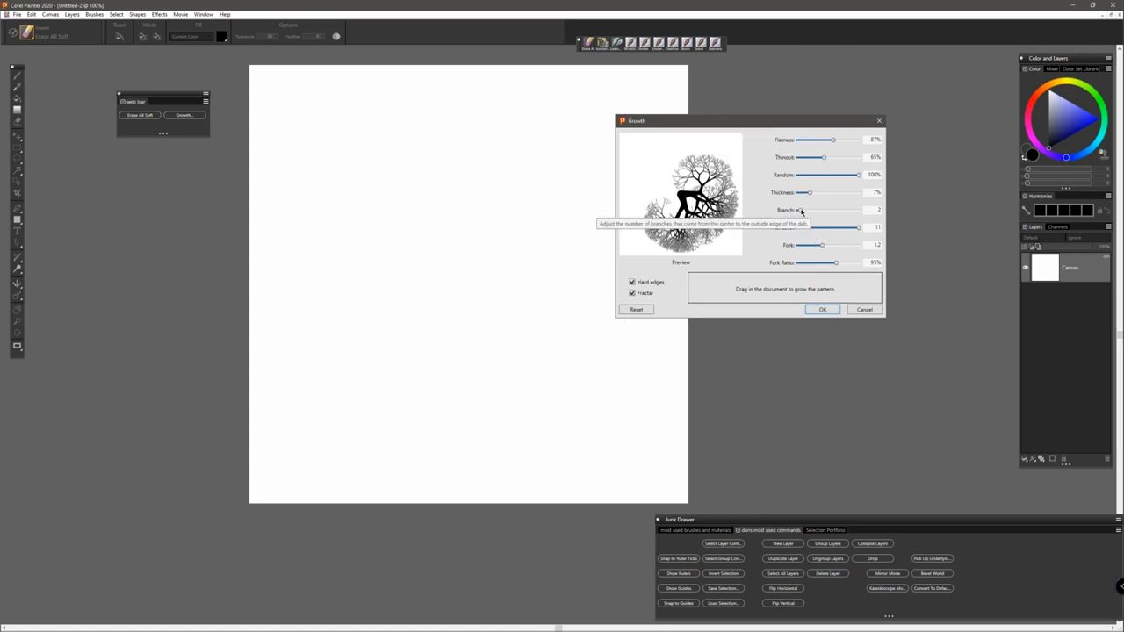
{"action": "left_click_drag", "start_coordinate": [801, 212], "coordinate": [792, 211]}
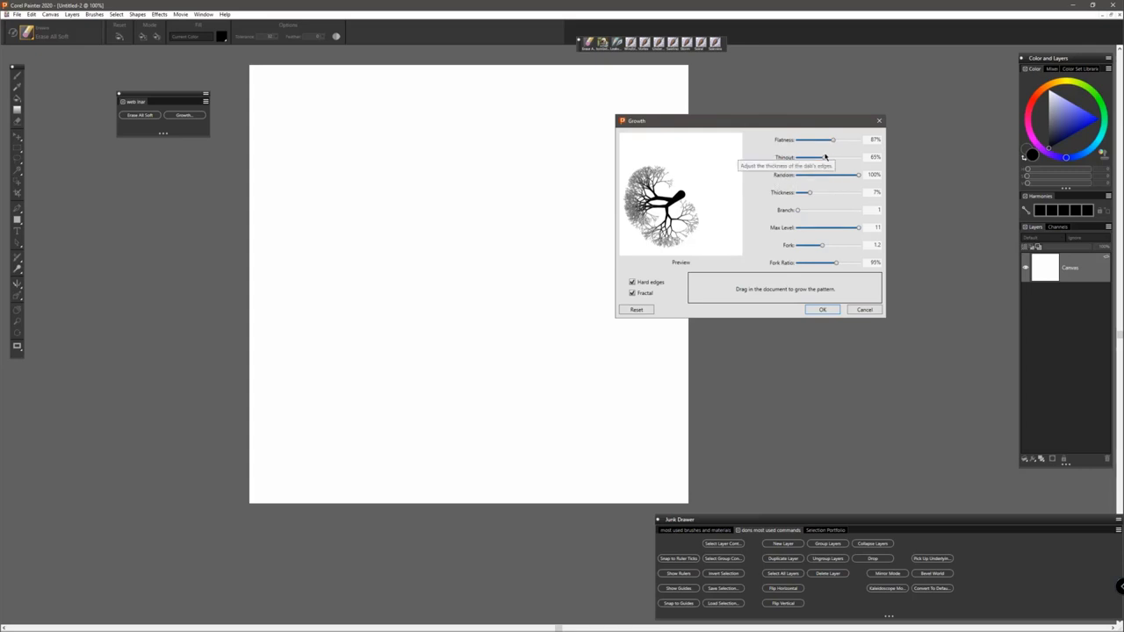
{"action": "mouse_move", "coordinate": [823, 157]}
{"action": "left_mouse_down"}
{"action": "mouse_move", "coordinate": [834, 158]}
{"action": "mouse_move", "coordinate": [818, 158]}
{"action": "mouse_move", "coordinate": [835, 141]}
{"action": "left_mouse_up"}
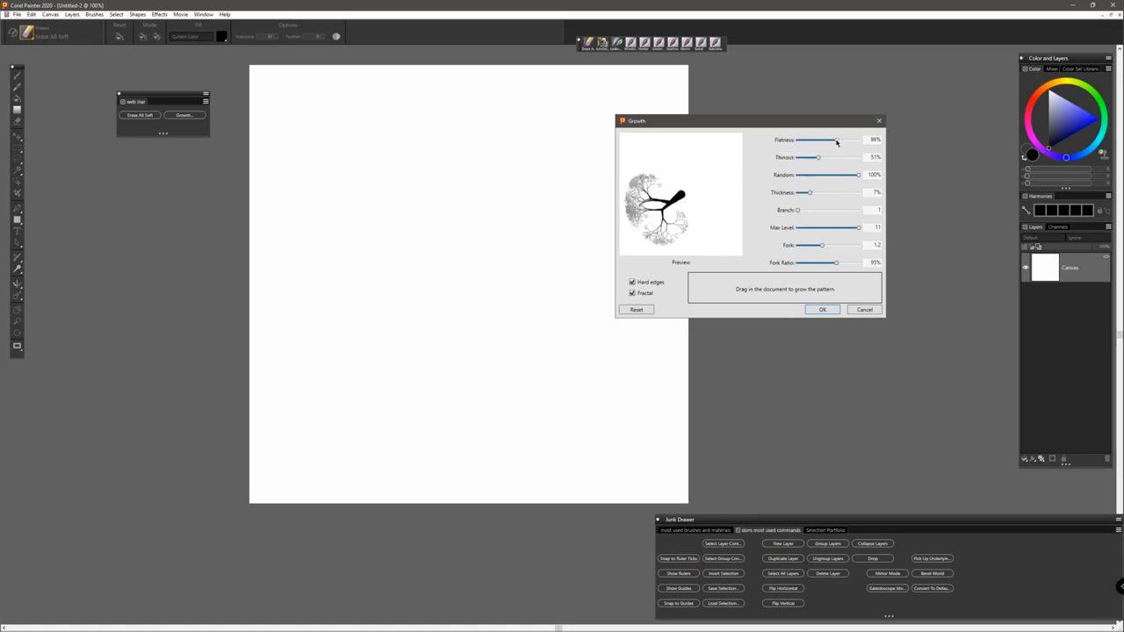
Step: Preview the Growth pattern without Fractal at 58% Flatness, and re-enable Fractal with Flatness at 85%
{"action": "left_click", "coordinate": [631, 293]}
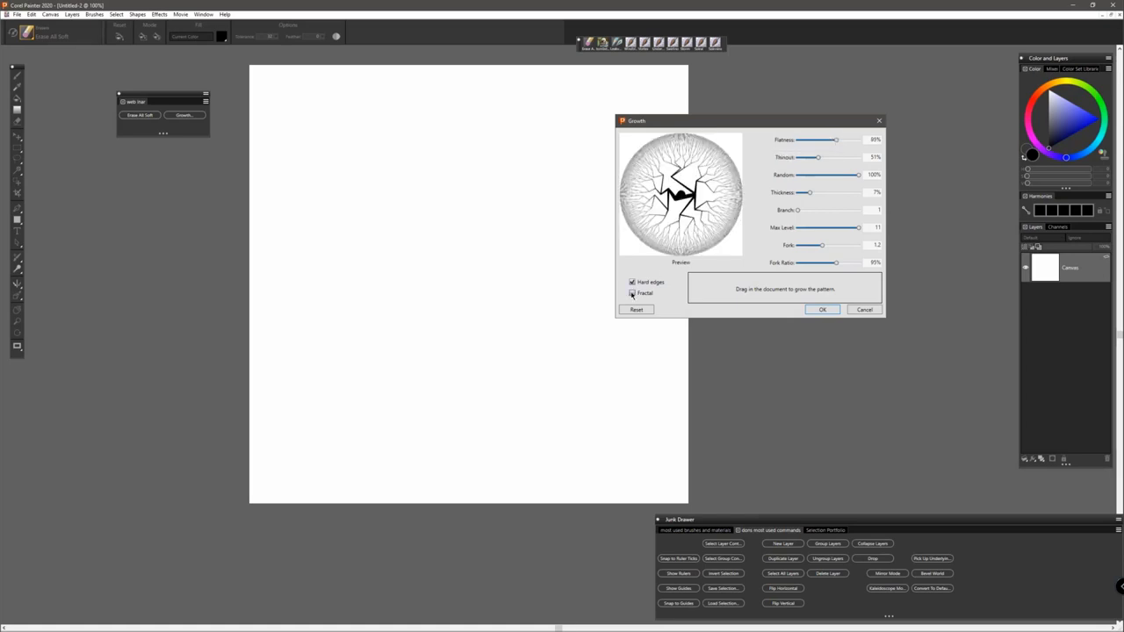
{"action": "left_click_drag", "start_coordinate": [837, 139], "coordinate": [822, 141]}
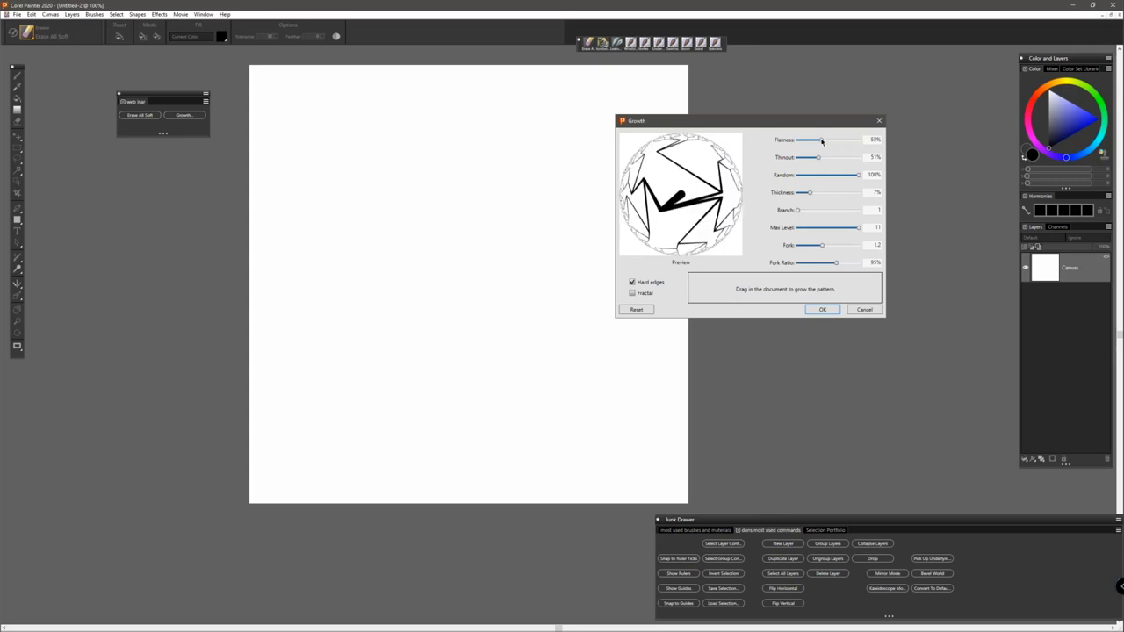
{"action": "left_click", "coordinate": [632, 293]}
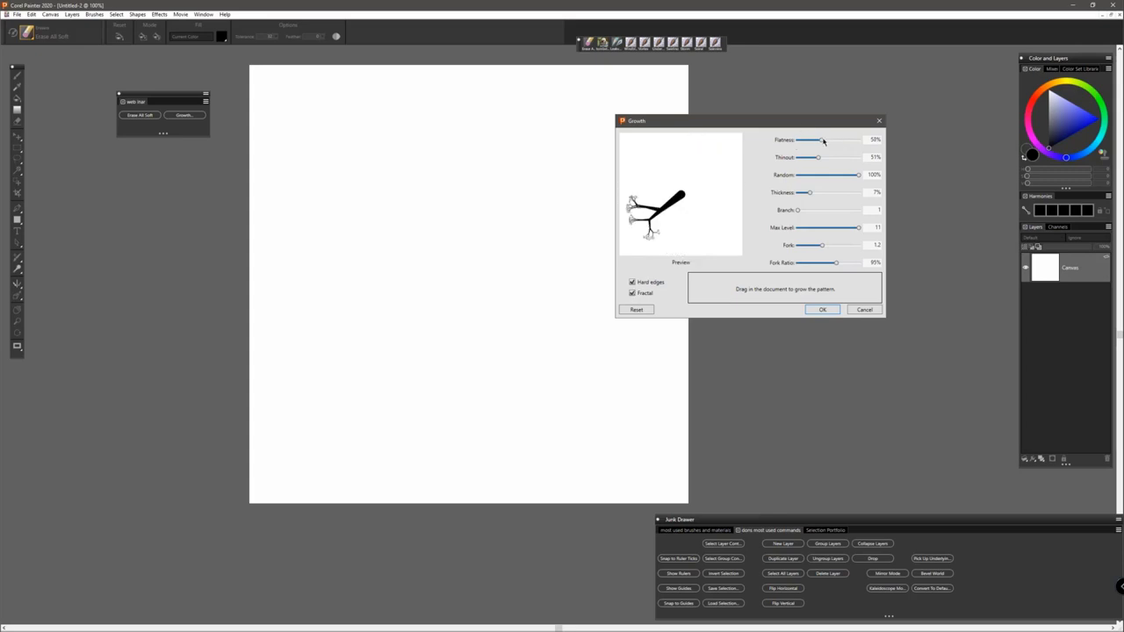
{"action": "left_click_drag", "start_coordinate": [822, 140], "coordinate": [831, 142]}
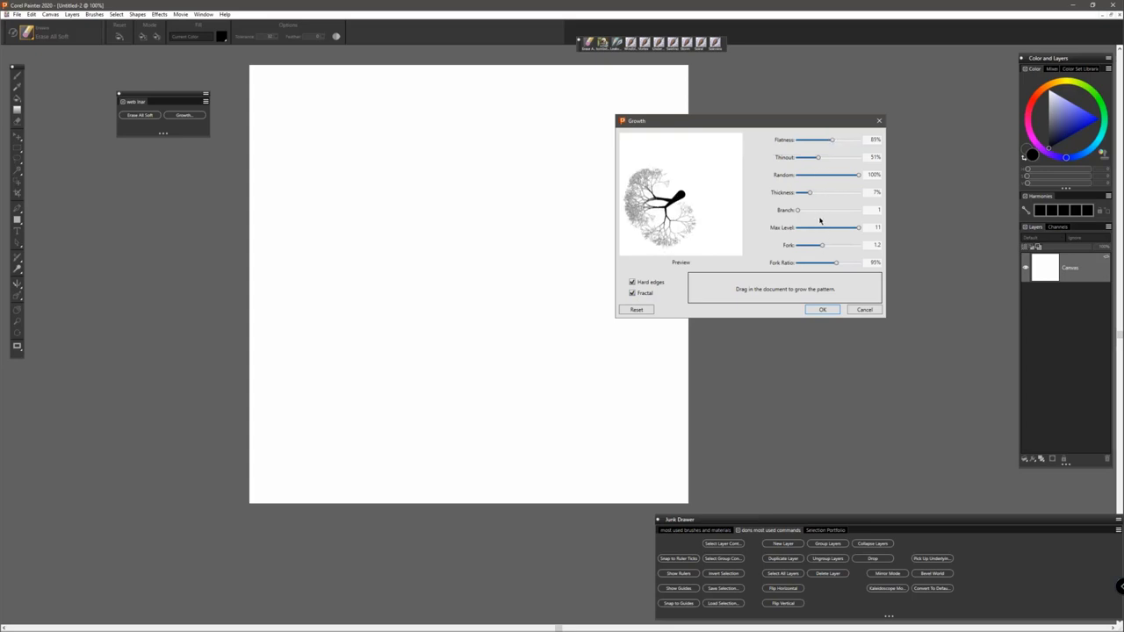
Step: Set the Growth effect's Fork to 2.0, Thickness to 8% and Fork Ratio to 88%
{"action": "left_click_drag", "start_coordinate": [823, 247], "coordinate": [837, 248]}
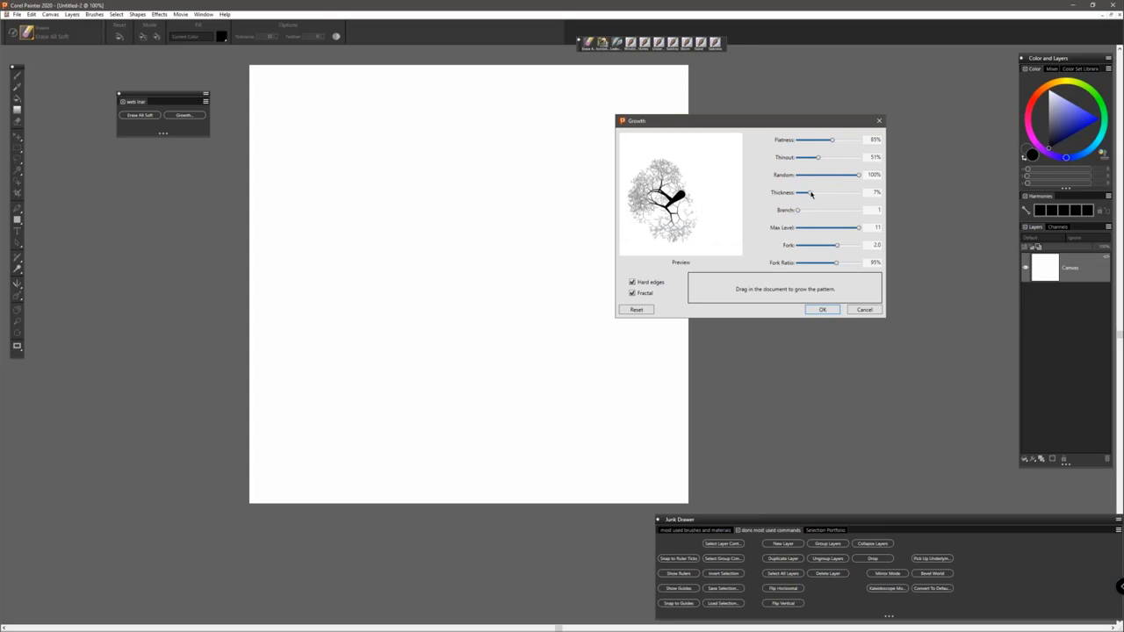
{"action": "left_click_drag", "start_coordinate": [810, 193], "coordinate": [812, 194]}
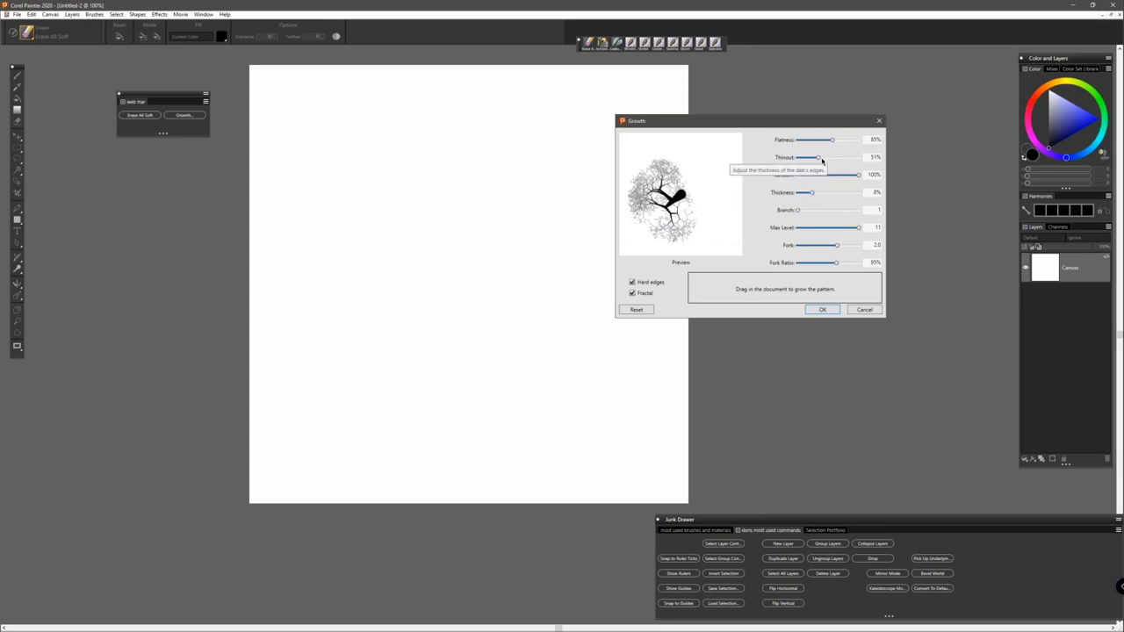
{"action": "left_click_drag", "start_coordinate": [835, 263], "coordinate": [834, 265]}
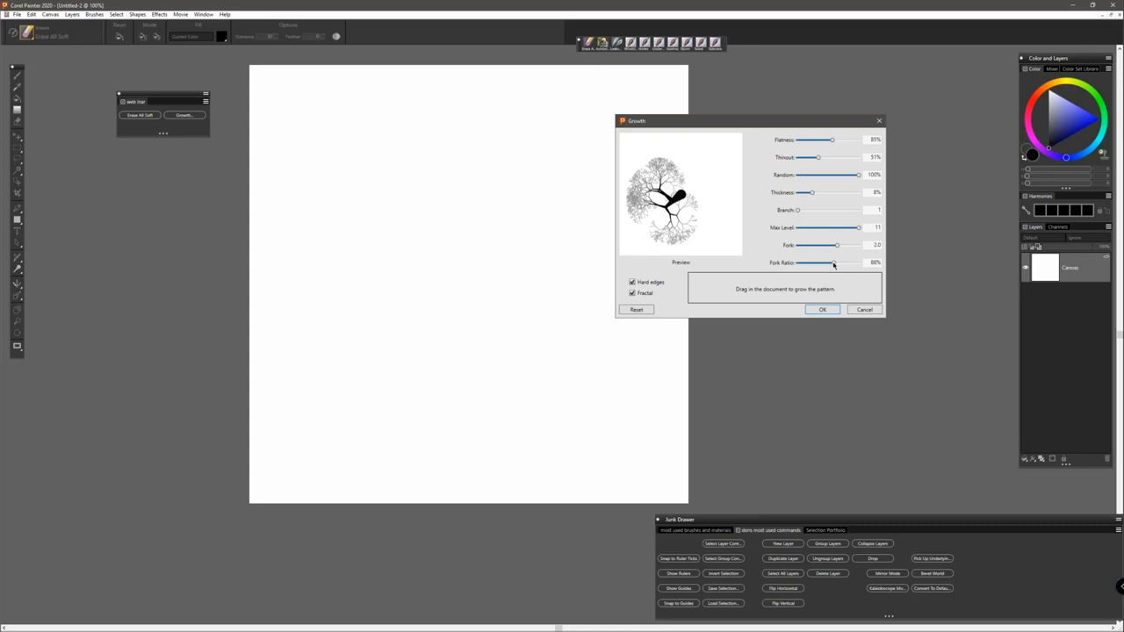
Step: Grow two overlapping branching patterns outward from near the canvas center and apply the effect
{"action": "left_click_drag", "start_coordinate": [753, 126], "coordinate": [866, 109]}
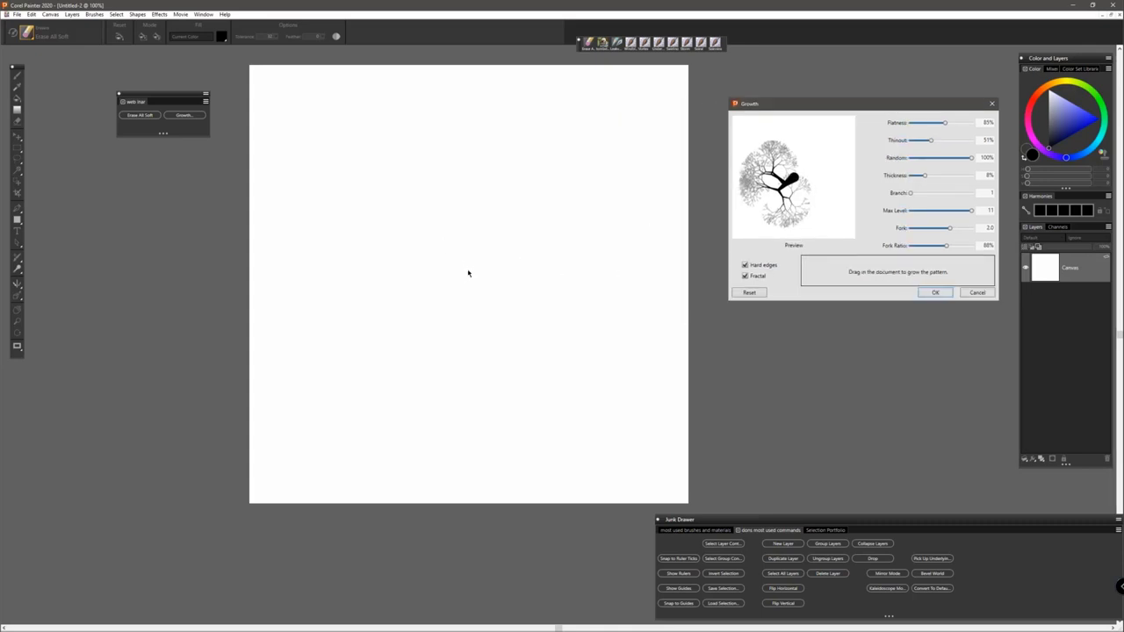
{"action": "left_click_drag", "start_coordinate": [467, 271], "coordinate": [572, 416]}
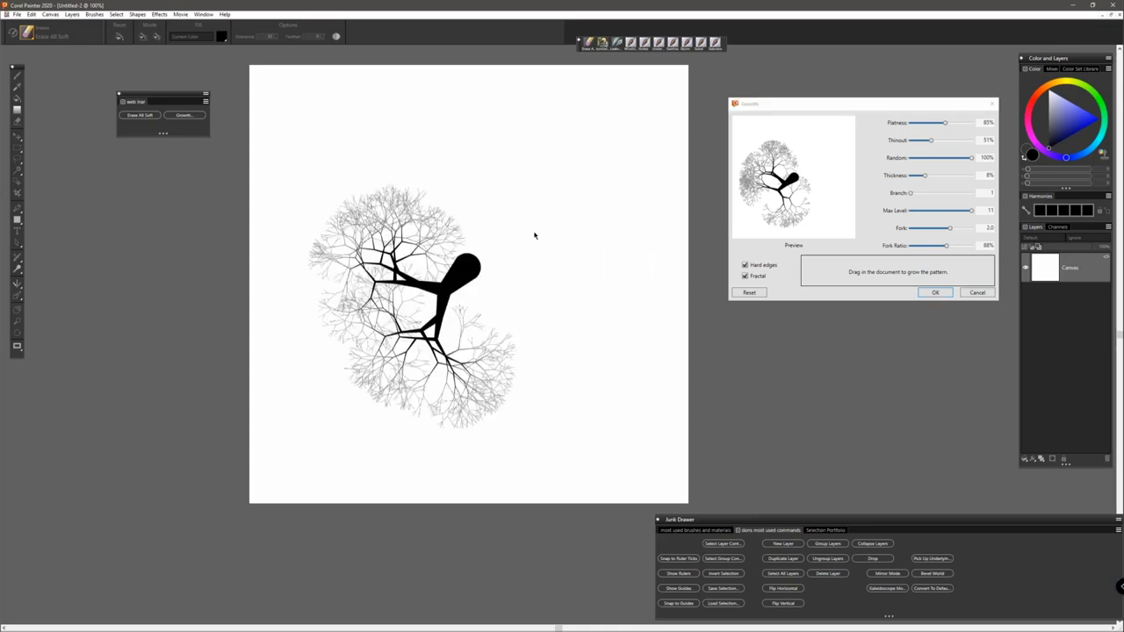
{"action": "mouse_move", "coordinate": [490, 254]}
{"action": "left_mouse_down"}
{"action": "mouse_move", "coordinate": [553, 172]}
{"action": "mouse_move", "coordinate": [342, 386]}
{"action": "mouse_move", "coordinate": [363, 369]}
{"action": "left_mouse_up"}
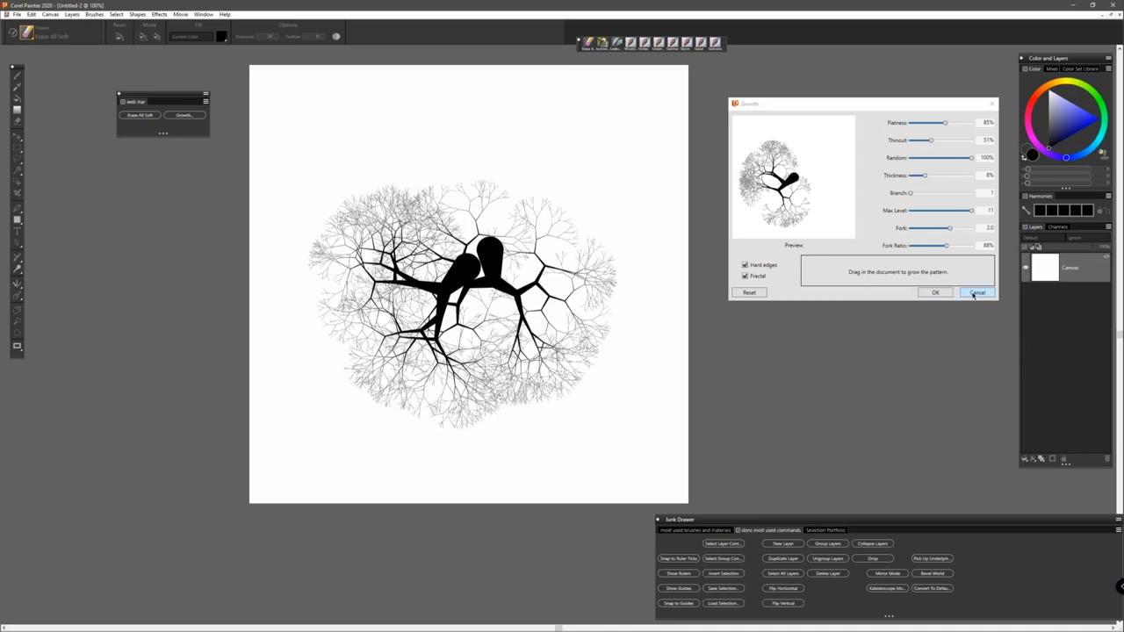
{"action": "left_click", "coordinate": [933, 294]}
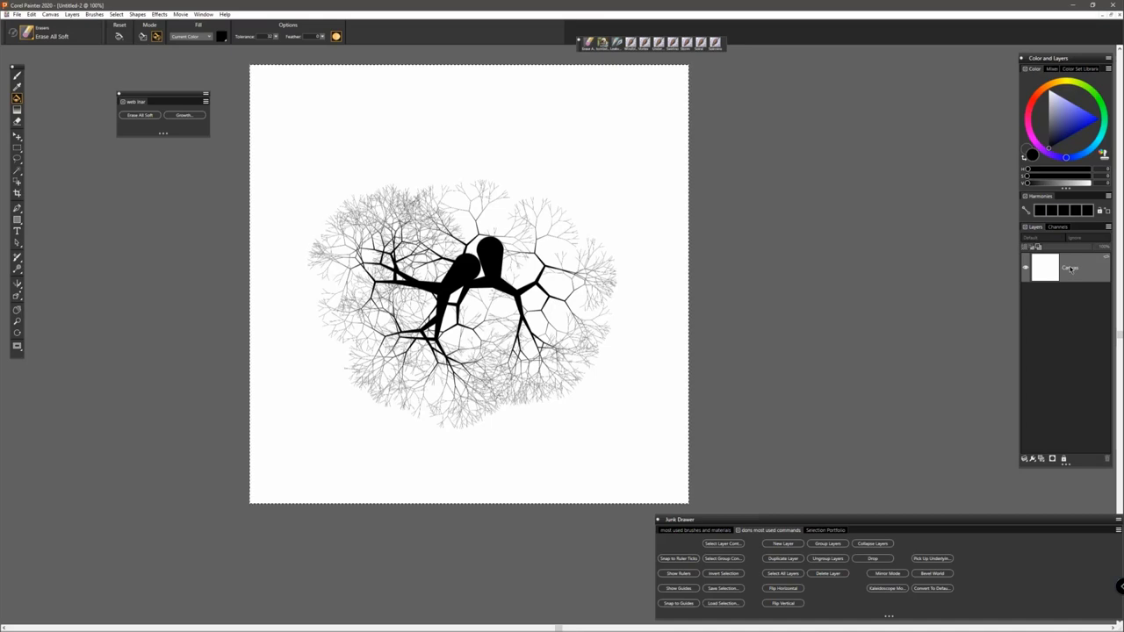
Step: Copy the canvas artwork onto its own layer and cover it with a new layer filled with white
{"action": "key", "text": "ctrl+v"}
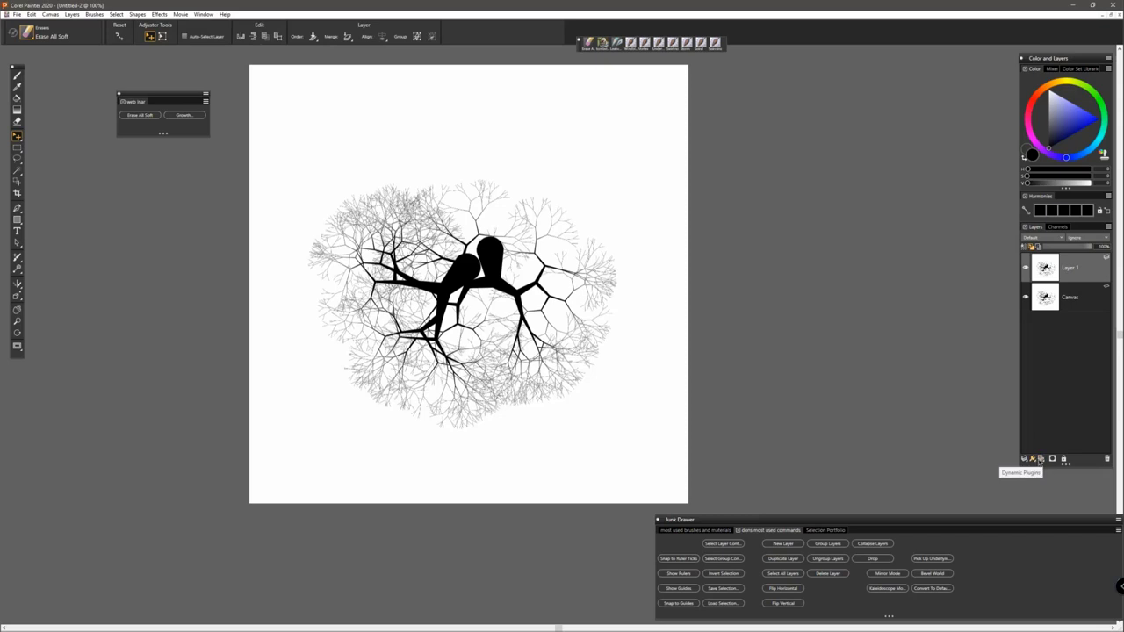
{"action": "left_click", "coordinate": [1041, 459]}
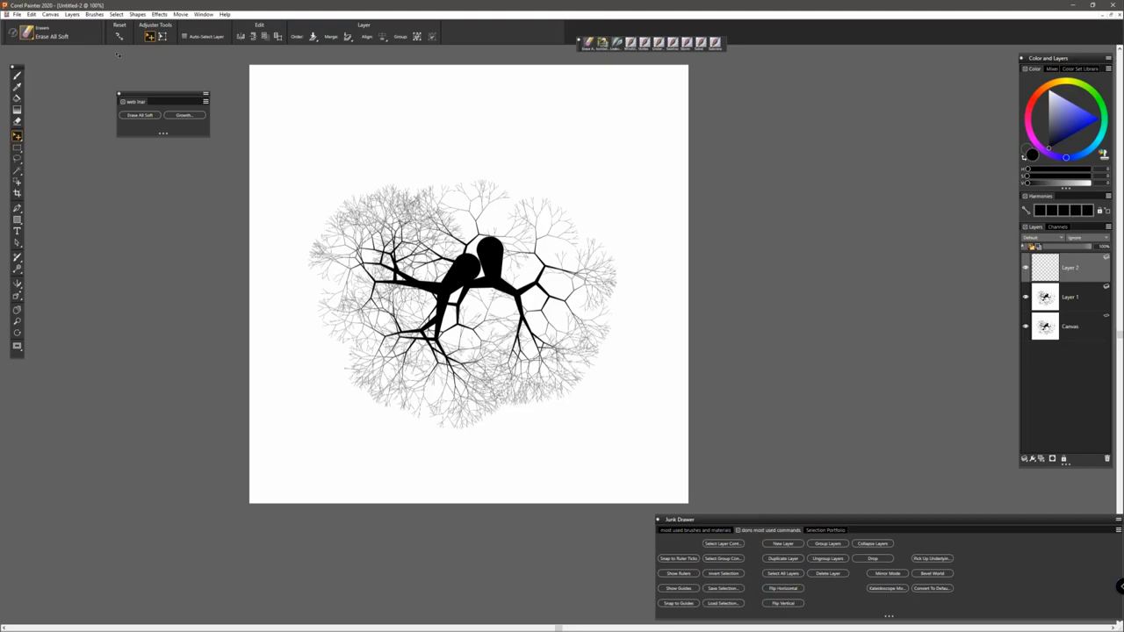
{"action": "left_click", "coordinate": [18, 99]}
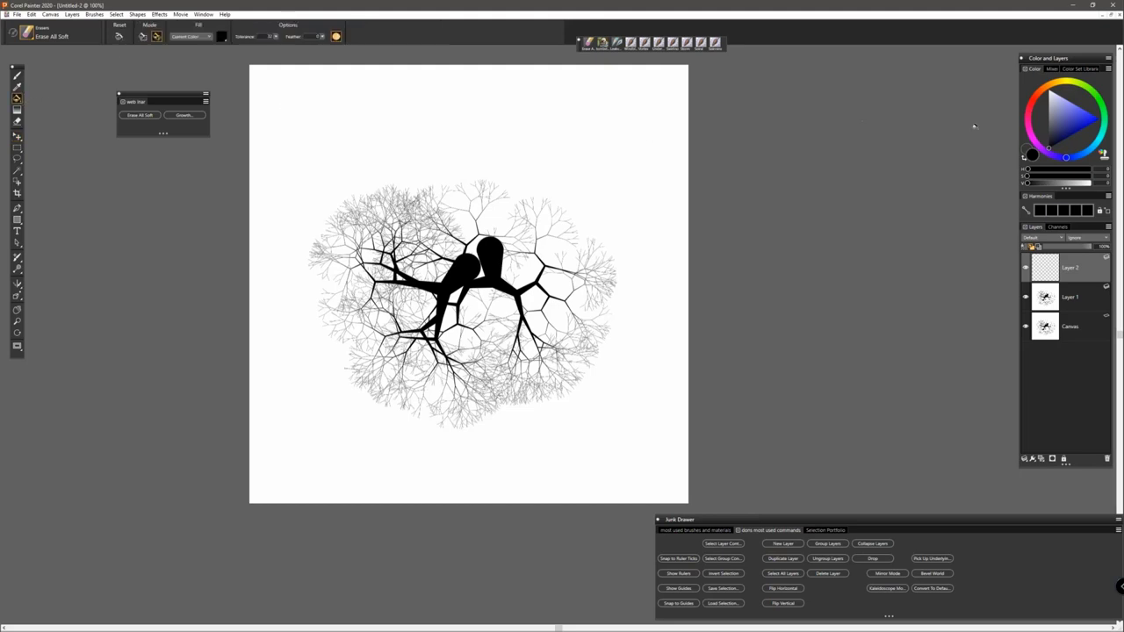
{"action": "left_click", "coordinate": [1050, 109]}
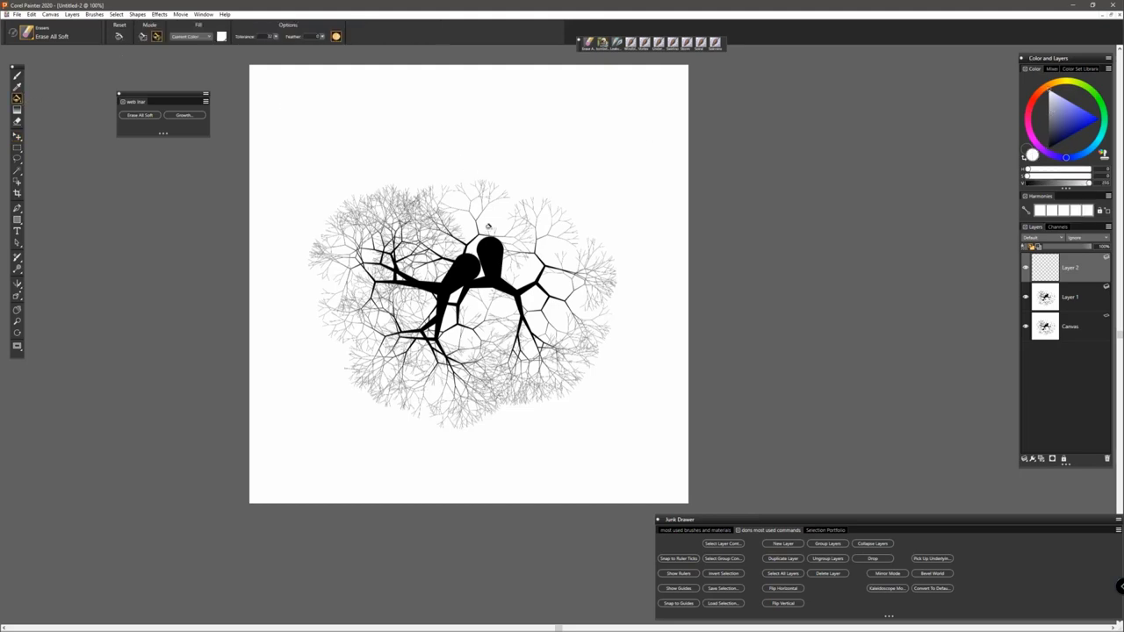
{"action": "left_click", "coordinate": [473, 212]}
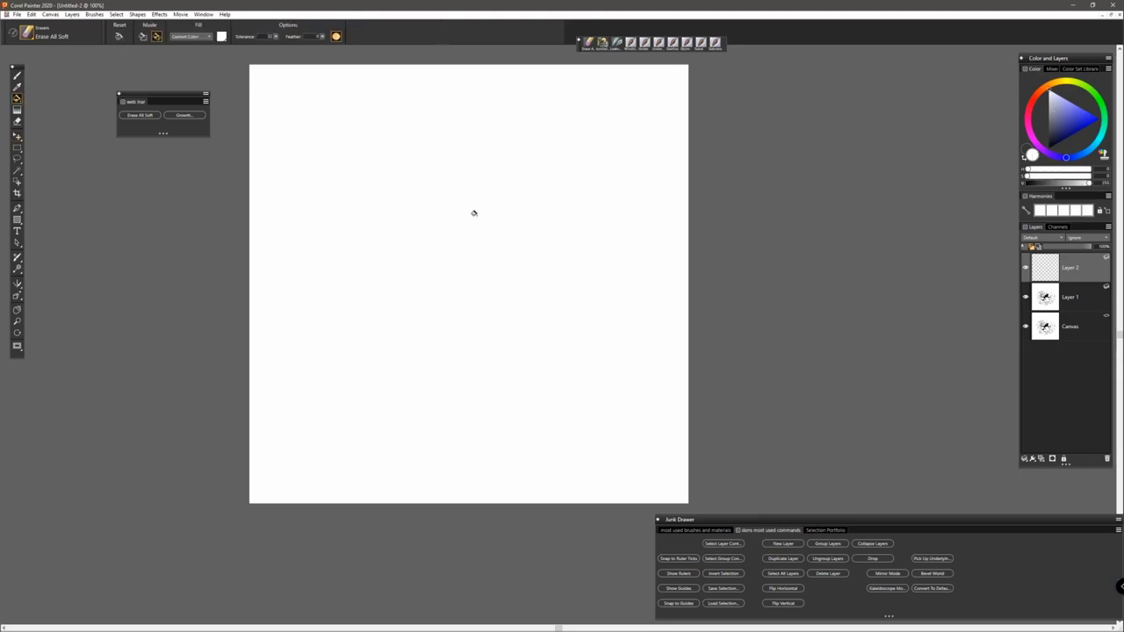
Step: Reopen Growth for the white layer beside the canvas, keeping Branch at 1, and switch the main color to black
{"action": "left_click", "coordinate": [193, 117]}
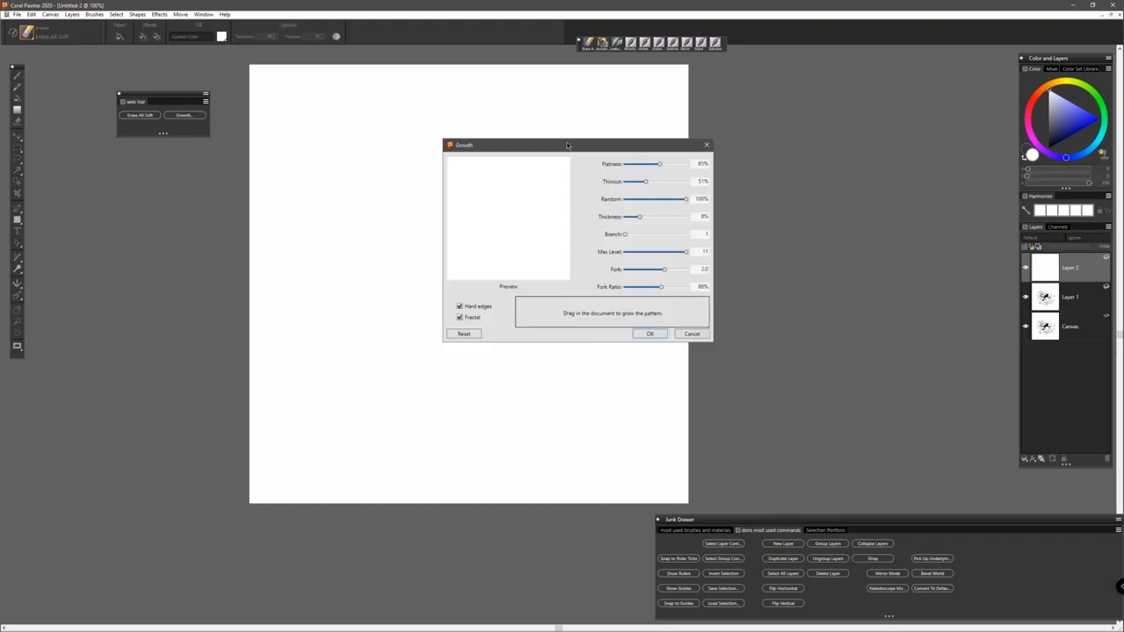
{"action": "left_click_drag", "start_coordinate": [570, 143], "coordinate": [845, 139]}
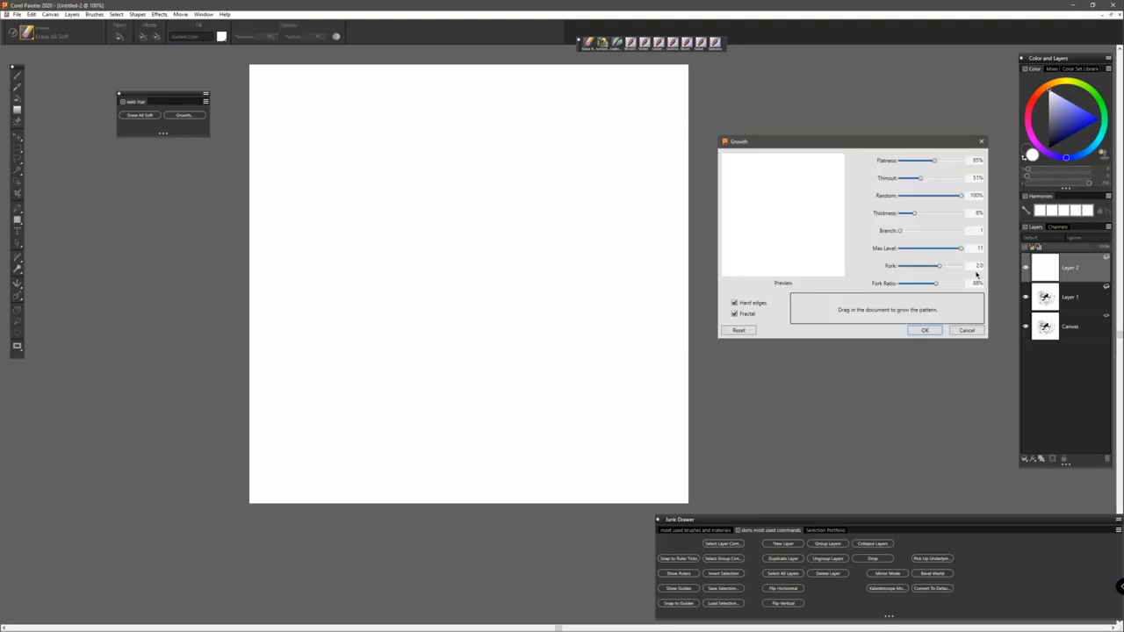
{"action": "left_click", "coordinate": [1083, 302]}
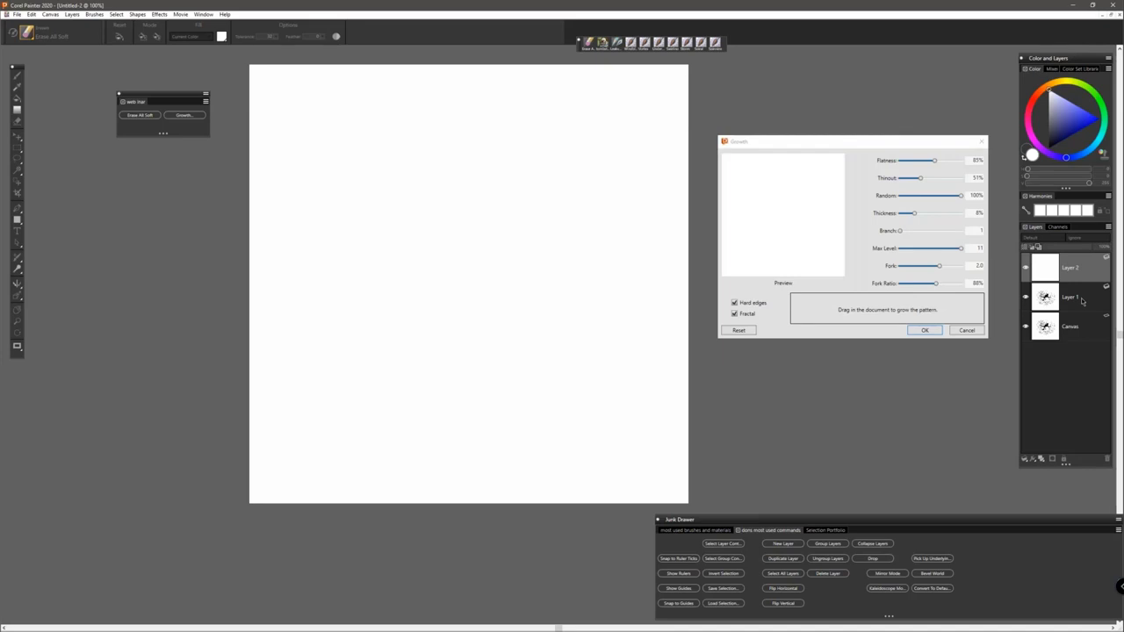
{"action": "left_click", "coordinate": [914, 215]}
{"action": "left_click", "coordinate": [905, 231]}
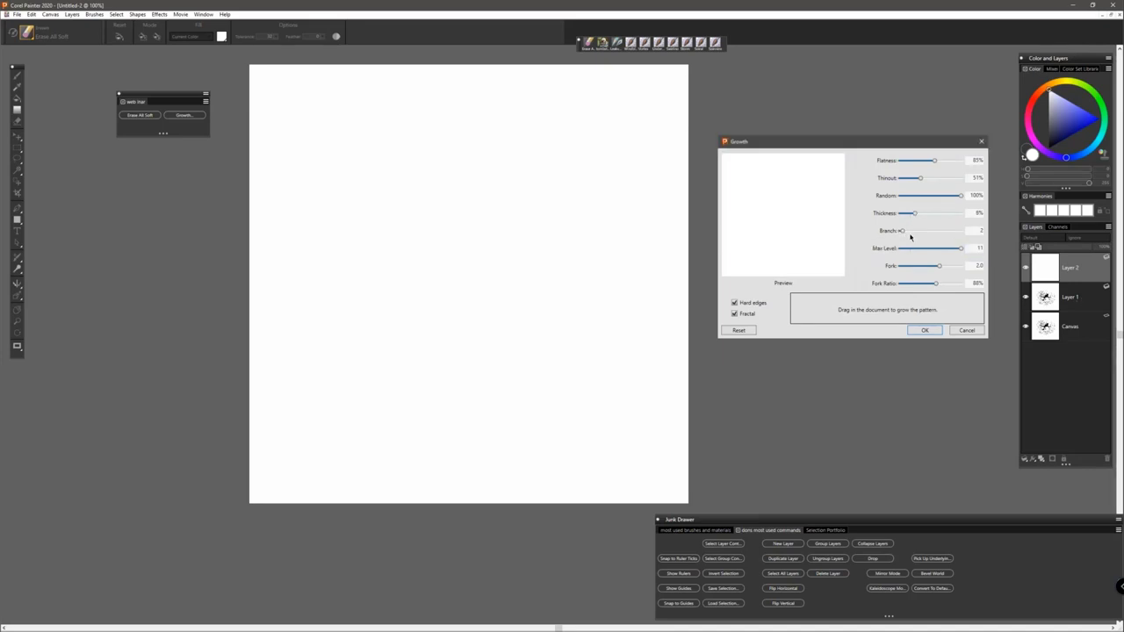
{"action": "left_click_drag", "start_coordinate": [911, 231], "coordinate": [899, 231]}
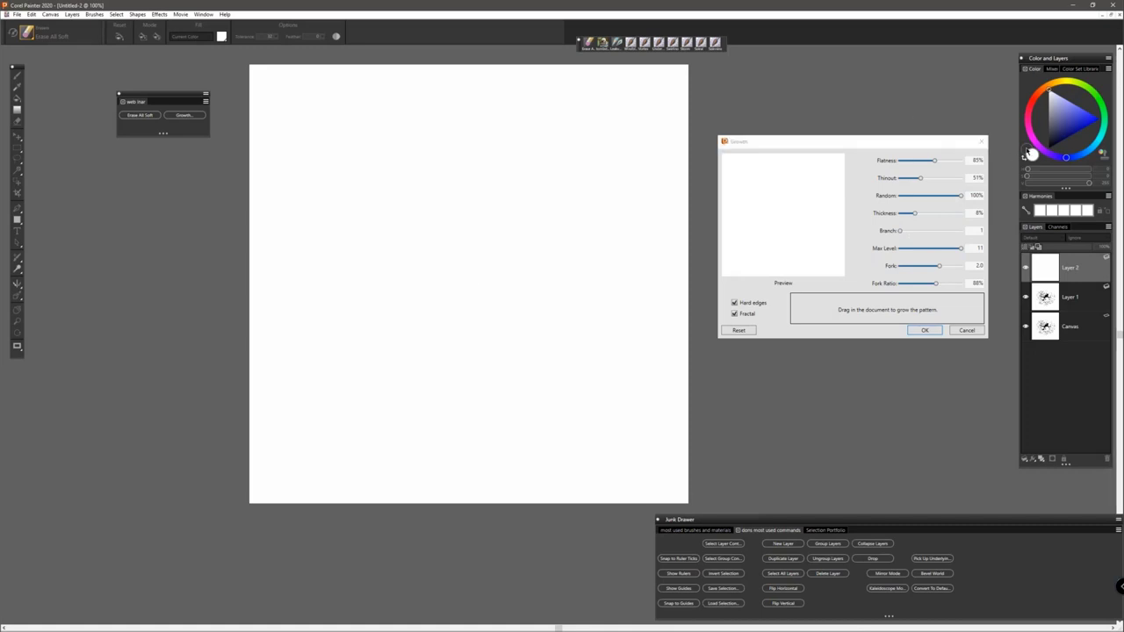
{"action": "left_click", "coordinate": [1029, 153]}
{"action": "left_click", "coordinate": [1039, 171]}
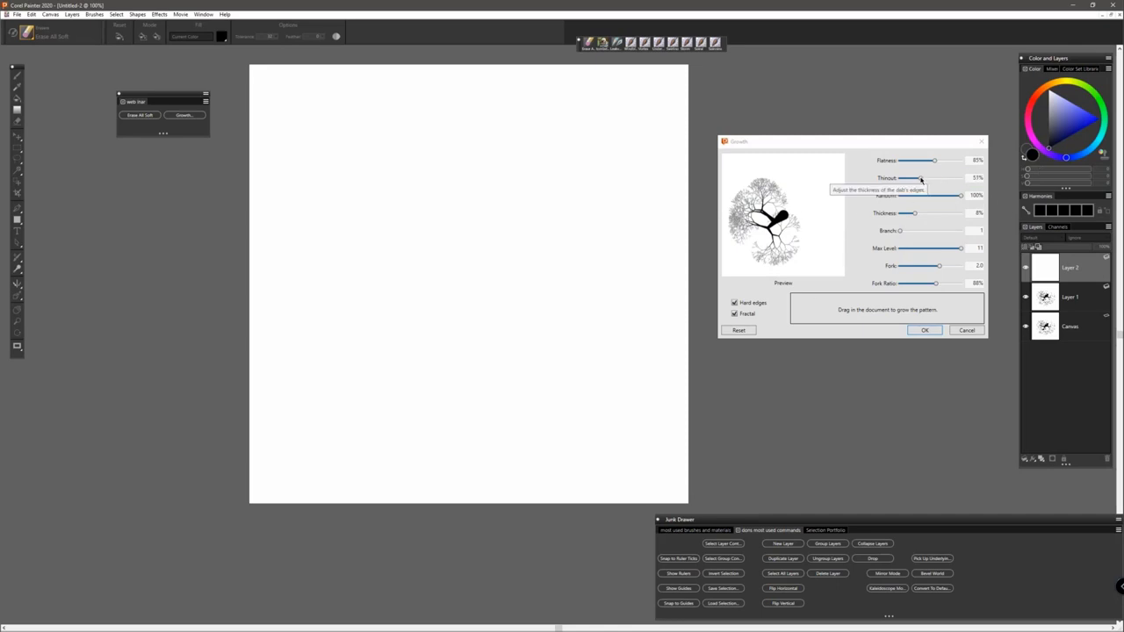
Step: Set Thinout to 80% and Flatness to 121%, and grow one large, dense round pattern from the center of the white layer
{"action": "left_click_drag", "start_coordinate": [921, 179], "coordinate": [949, 160]}
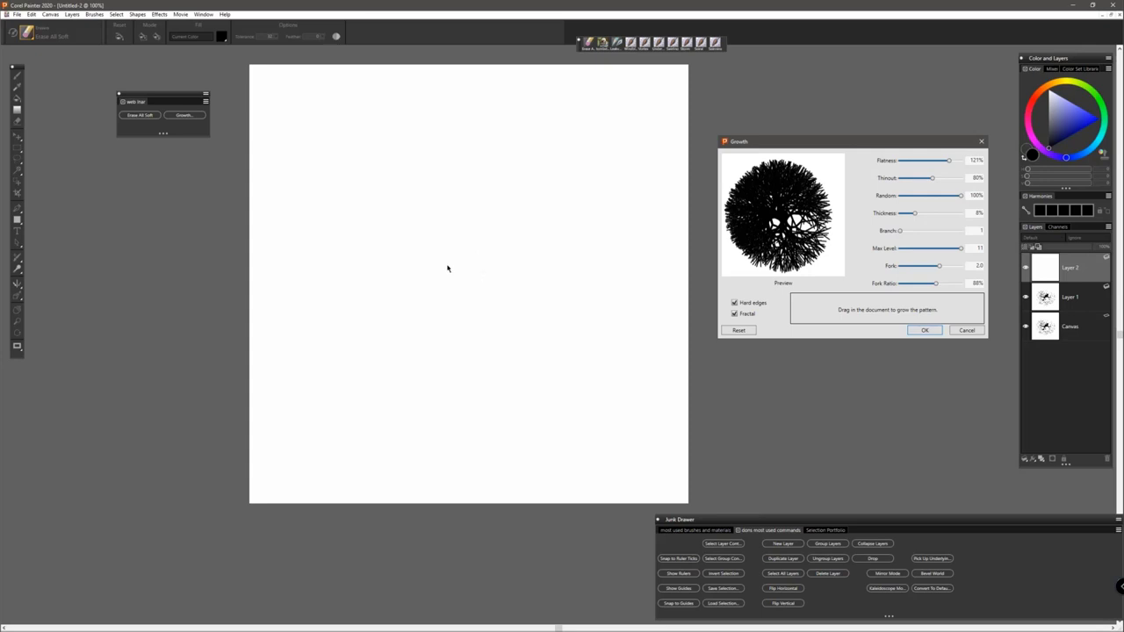
{"action": "left_click_drag", "start_coordinate": [458, 270], "coordinate": [582, 431]}
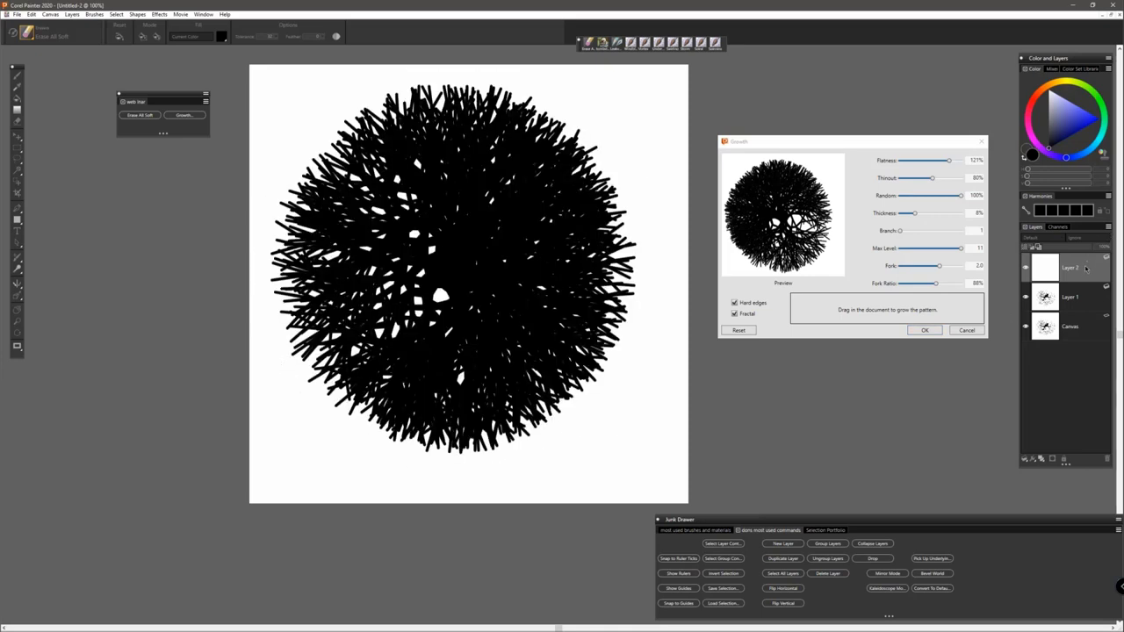
{"action": "left_click", "coordinate": [924, 330]}
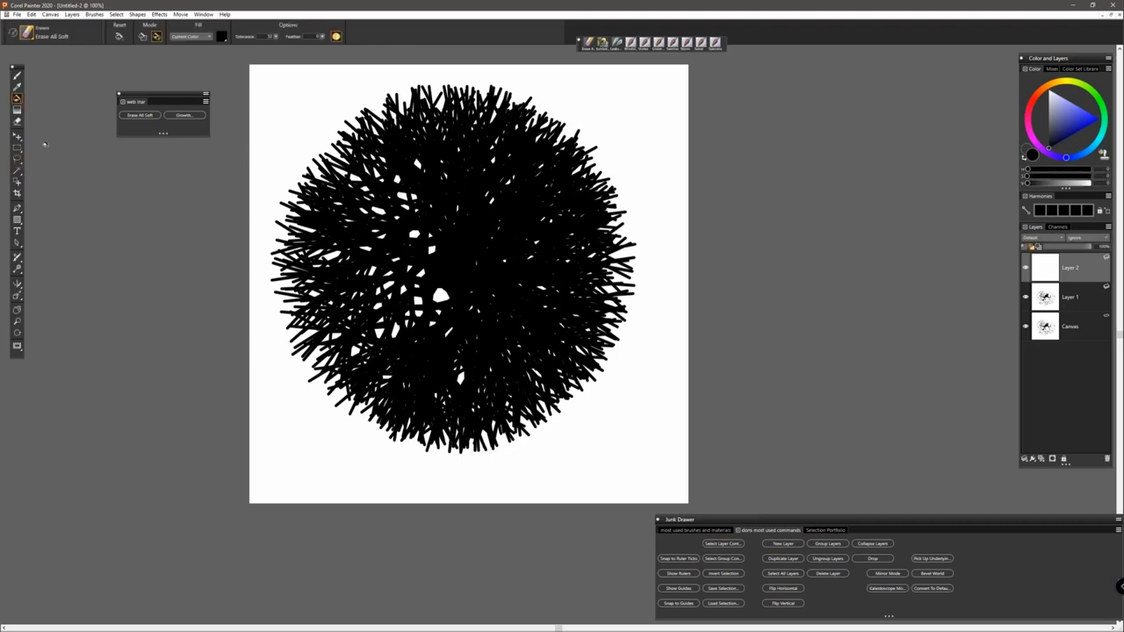
Step: Select the white background around the round pattern with the Magic Wand and invert the selection to isolate the black pattern
{"action": "left_click", "coordinate": [17, 169]}
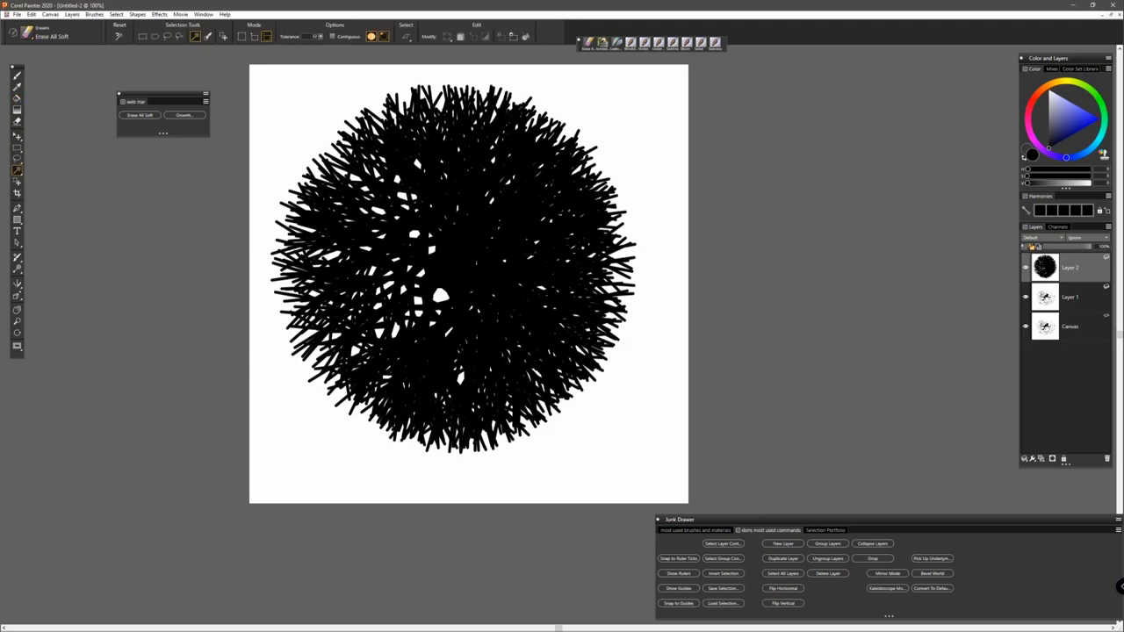
{"action": "left_click", "coordinate": [334, 105]}
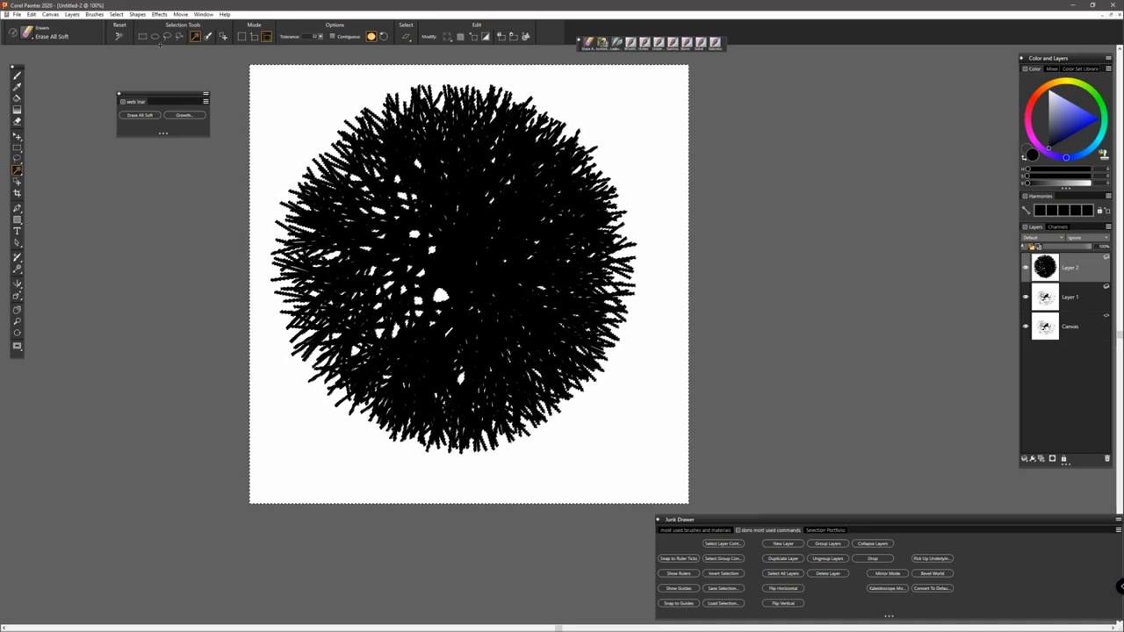
{"action": "left_click", "coordinate": [117, 14]}
{"action": "left_click", "coordinate": [132, 44]}
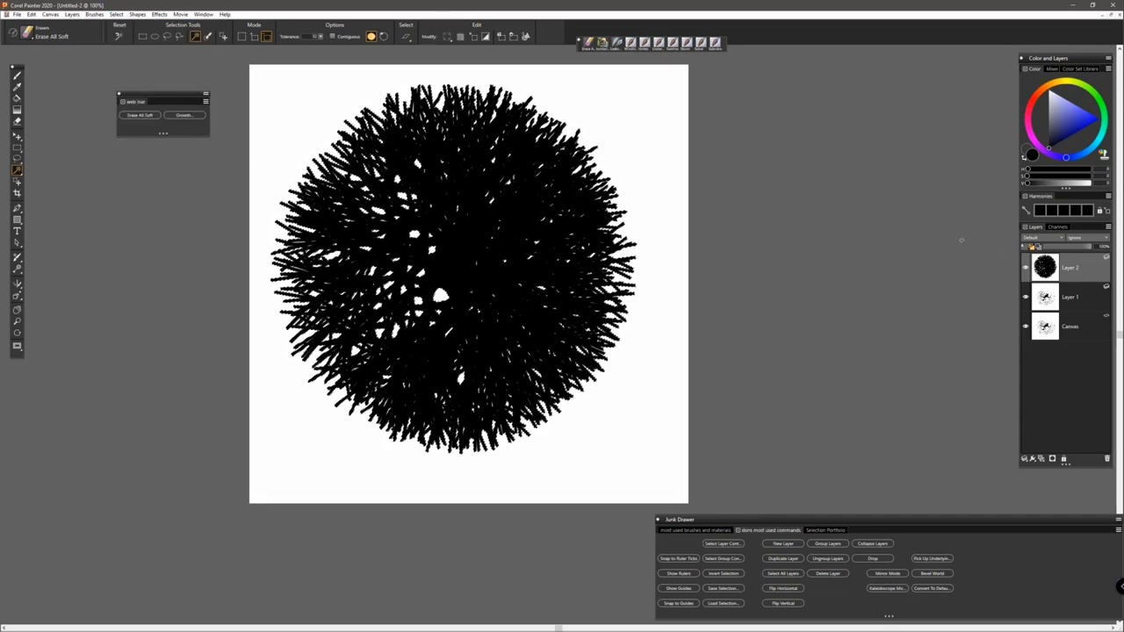
{"action": "key", "text": "Delete"}
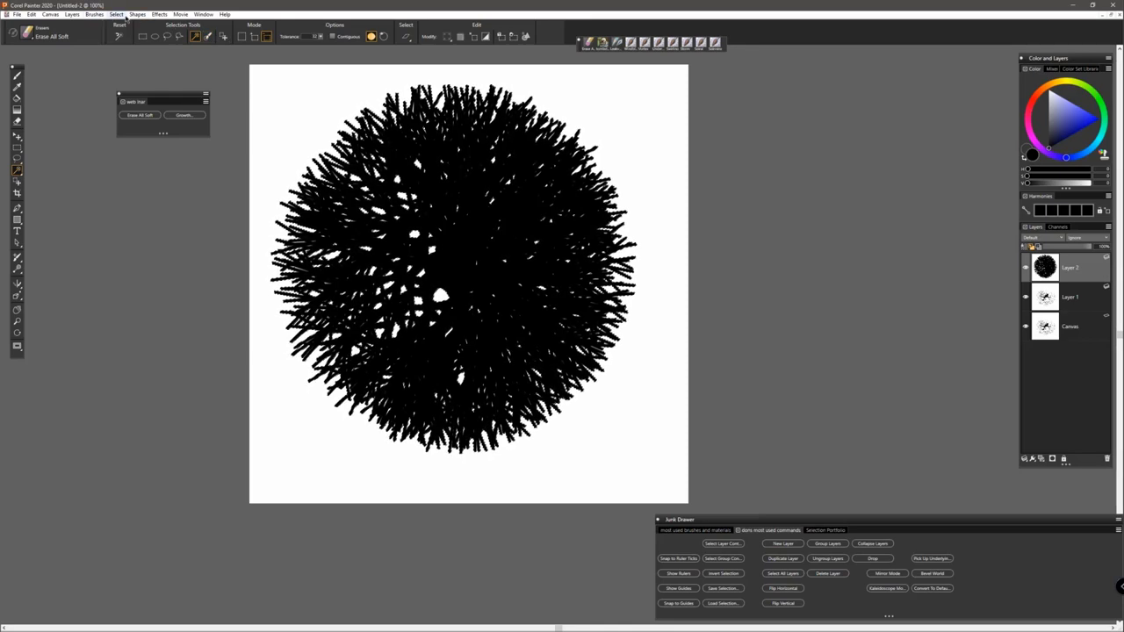
Step: Invert the selection back to the white background around the round pattern and clear it from Layer 2
{"action": "left_click", "coordinate": [159, 15]}
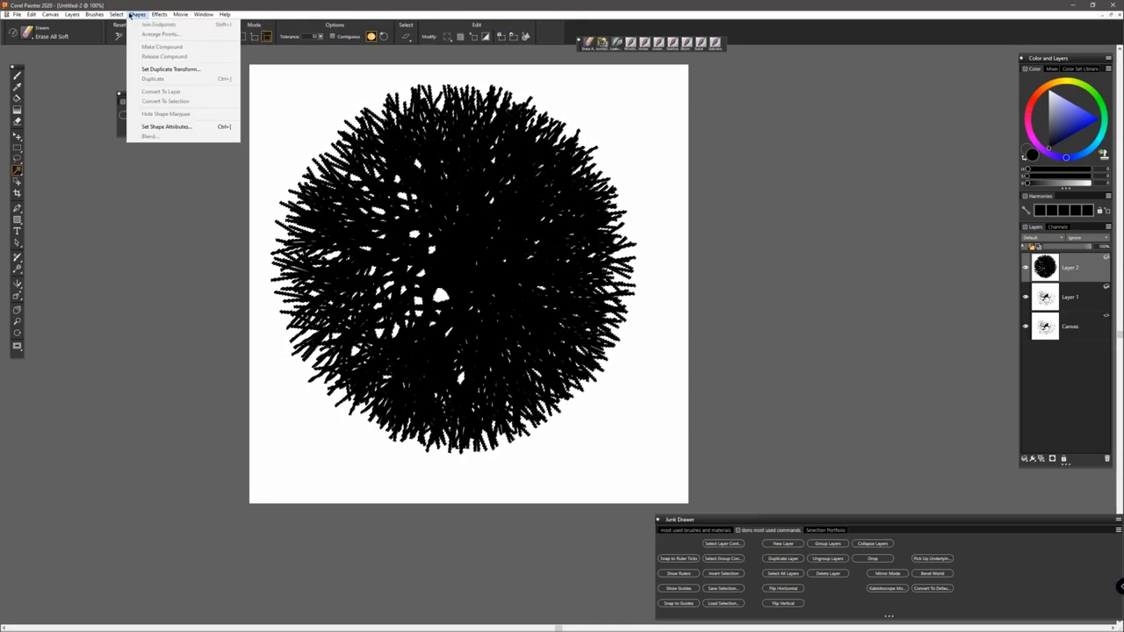
{"action": "mouse_move", "coordinate": [118, 15]}
{"action": "left_click", "coordinate": [139, 43]}
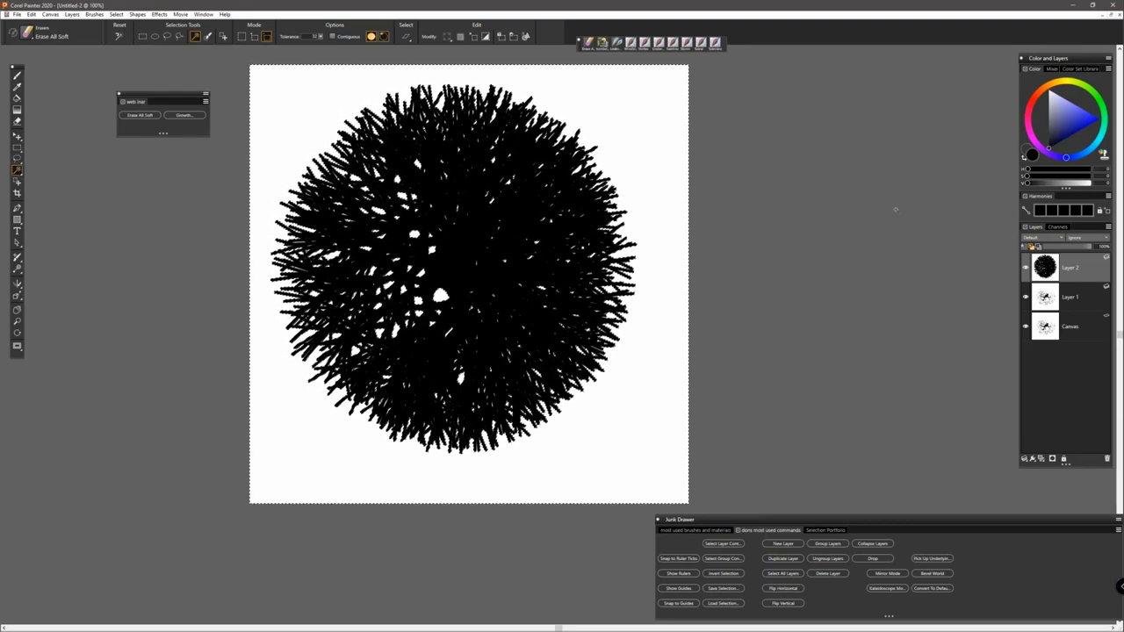
Step: Hide Layer 2, select the white background of Layer 1 with the Magic Wand, clear it and deselect
{"action": "left_click", "coordinate": [1025, 302]}
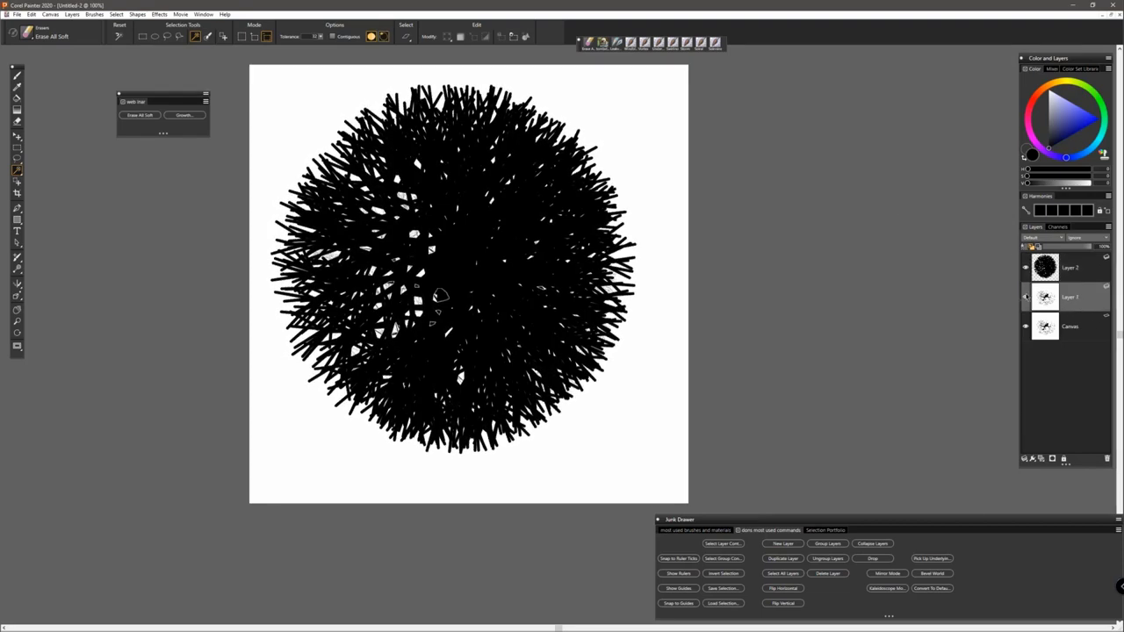
{"action": "left_click", "coordinate": [1025, 268]}
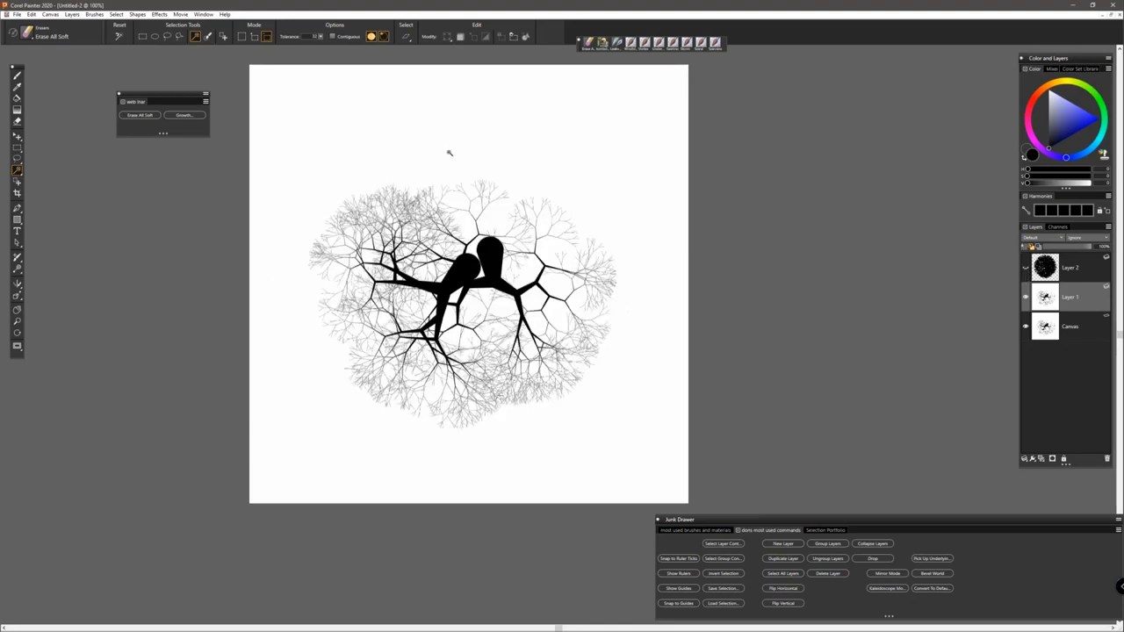
{"action": "left_click", "coordinate": [366, 126]}
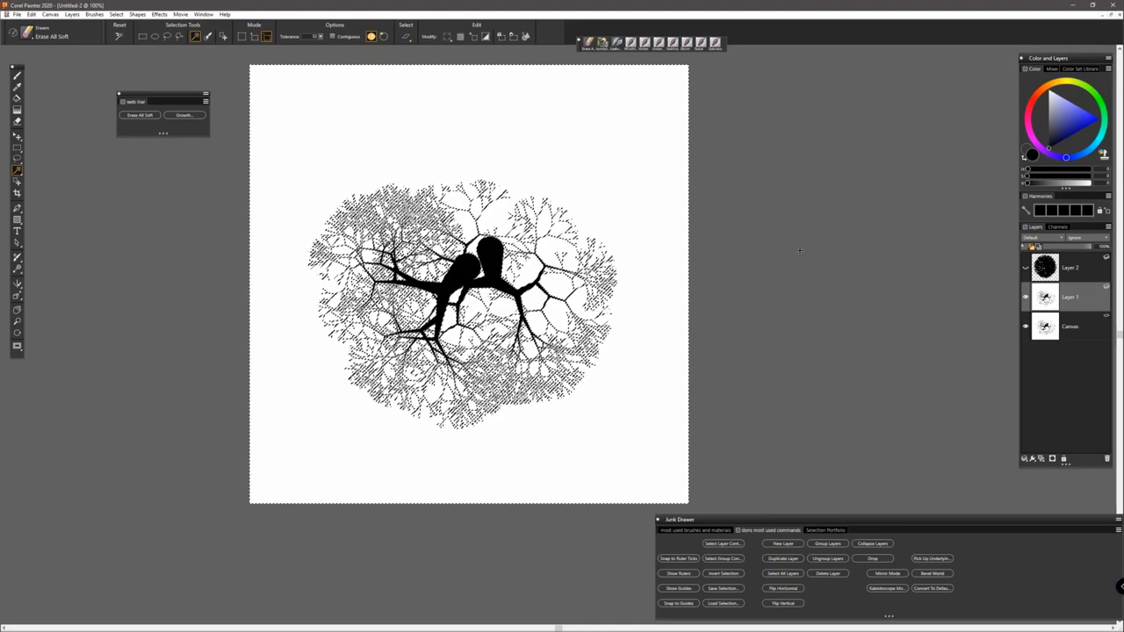
{"action": "key", "text": "ctrl+d"}
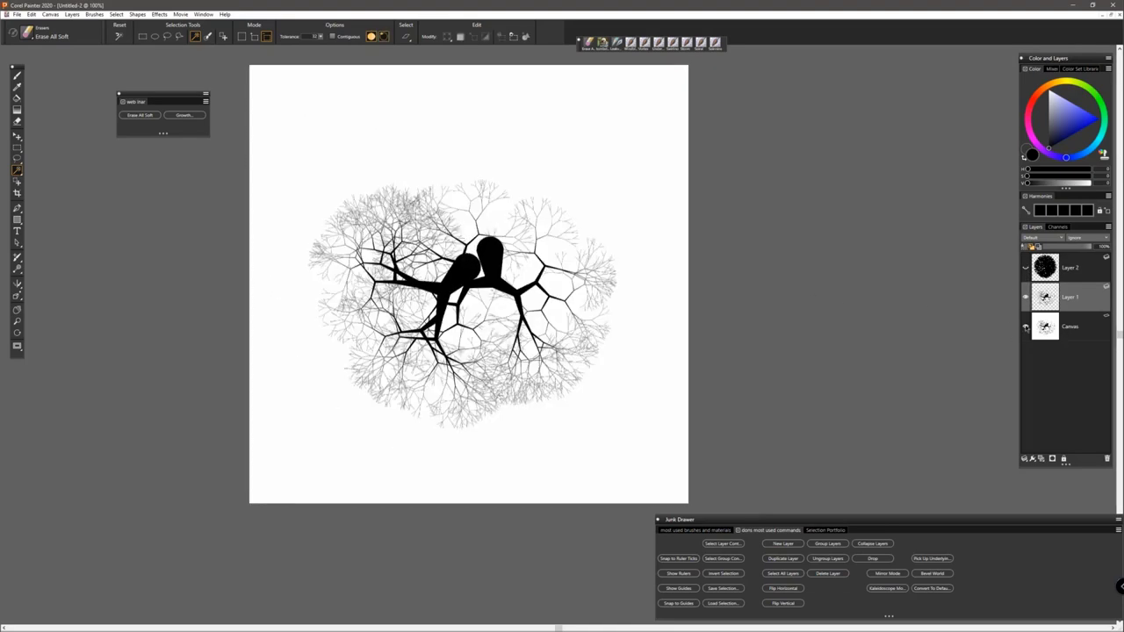
Step: Clear the leftover artwork from the Canvas and fill it with medium gray using the Paint Bucket
{"action": "left_click", "coordinate": [1025, 326]}
{"action": "left_click", "coordinate": [1075, 327]}
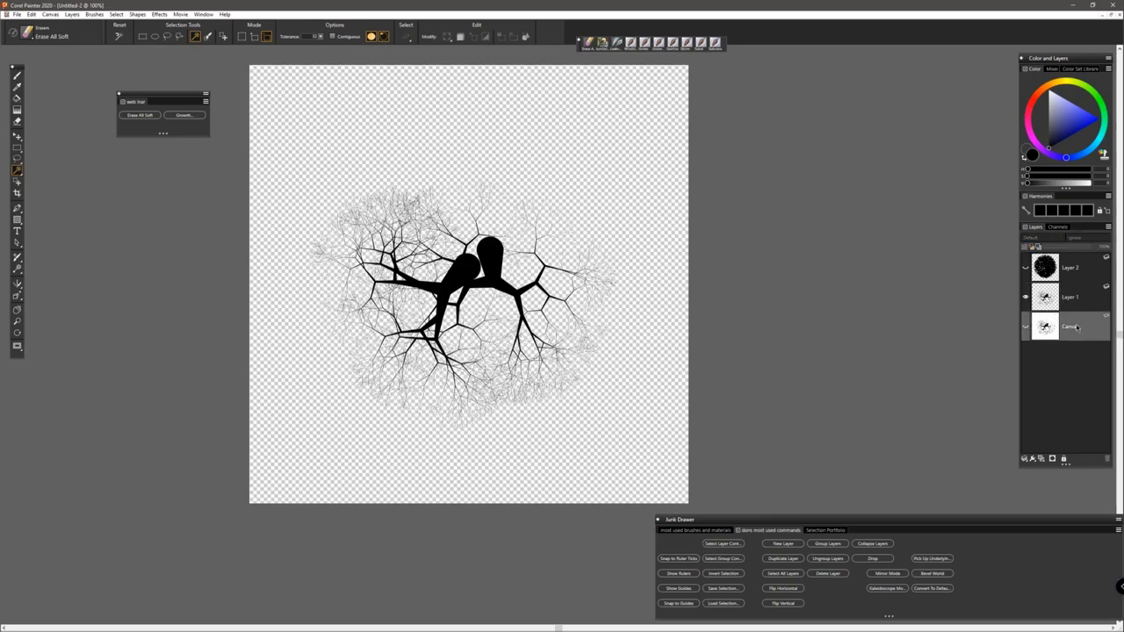
{"action": "left_click", "coordinate": [1026, 326]}
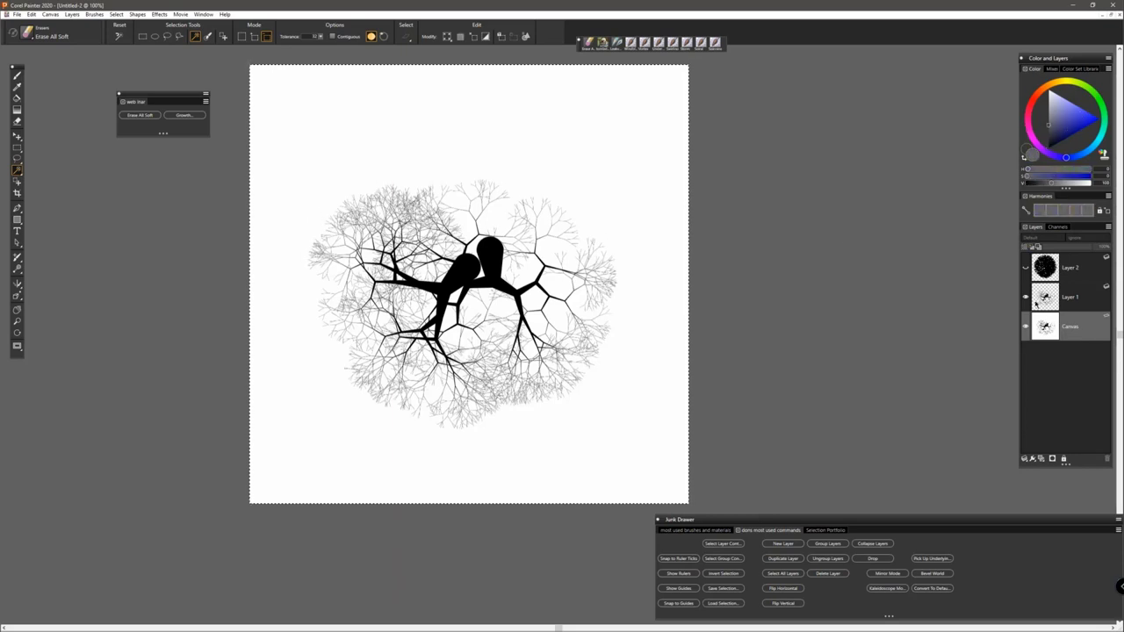
{"action": "key", "text": "ctrl+d"}
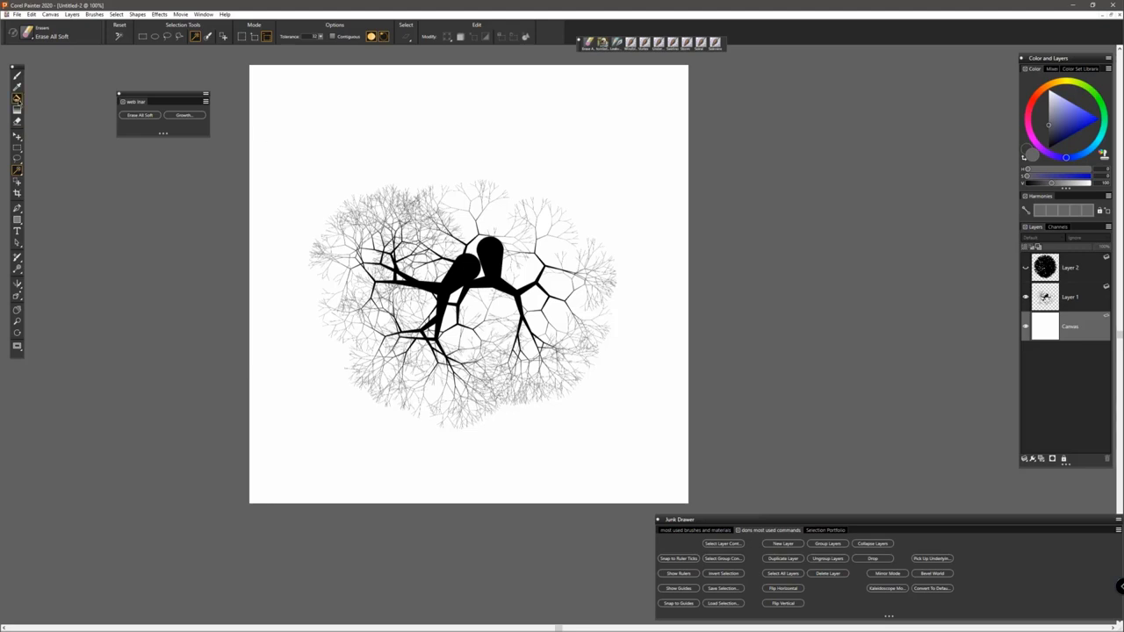
{"action": "key", "text": "k"}
{"action": "left_click", "coordinate": [312, 139]}
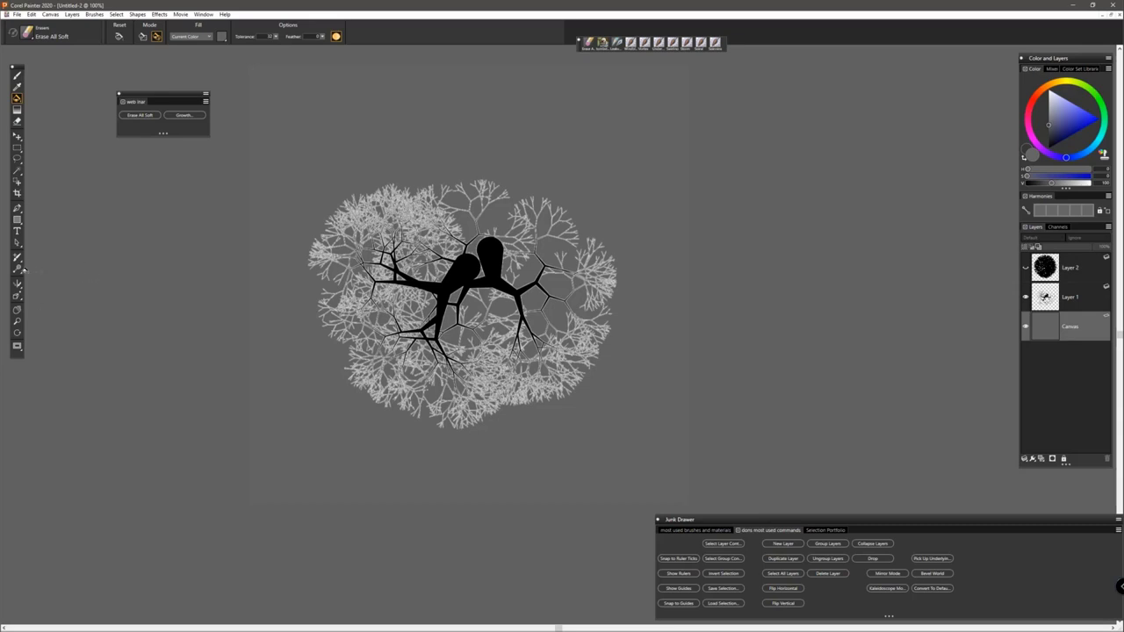
Step: Choose the Burn tool, raise its opacity to 100% and enlarge the brush
{"action": "left_click", "coordinate": [18, 268]}
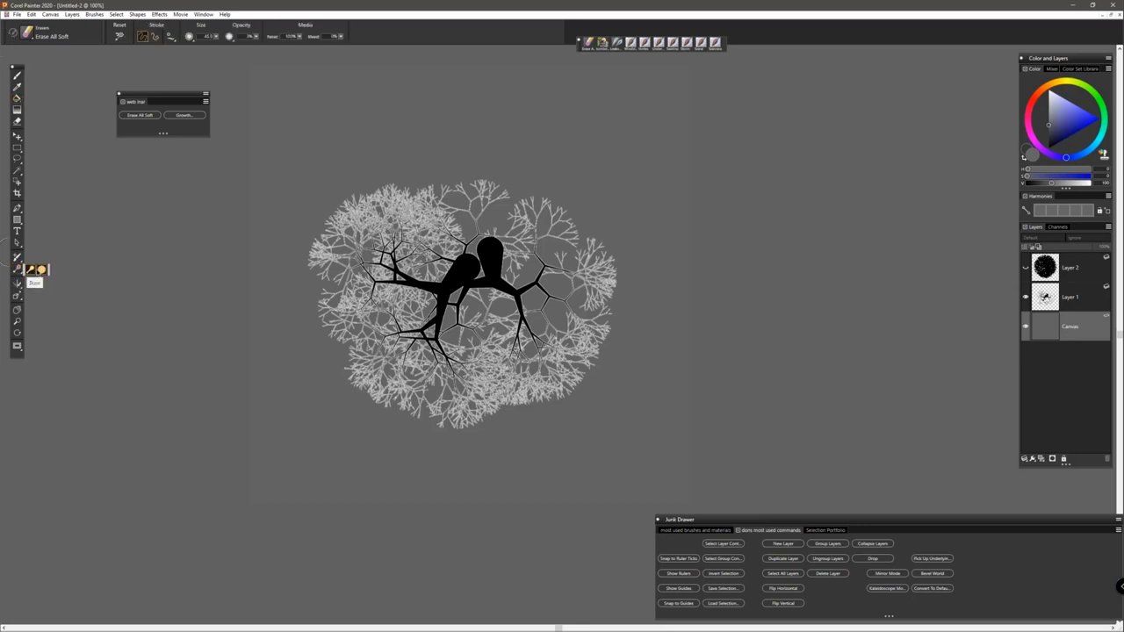
{"action": "left_click", "coordinate": [41, 270]}
{"action": "left_click", "coordinate": [256, 38]}
{"action": "left_click", "coordinate": [262, 60]}
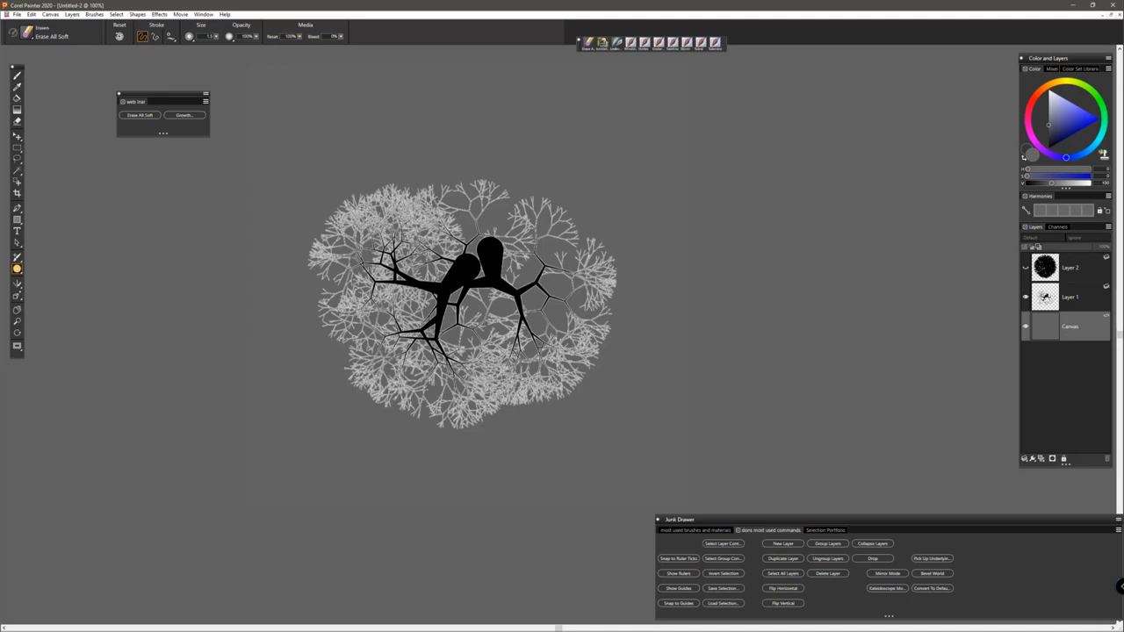
{"action": "key", "text": "bracketright"}
{"action": "key", "text": "bracketright"}
{"action": "key", "text": "bracketright"}
{"action": "key", "text": "bracketright"}
Step: Burn the light fringe around the upper-left branches on Layer 1 to darken it
{"action": "left_click_drag", "start_coordinate": [411, 207], "coordinate": [458, 263]}
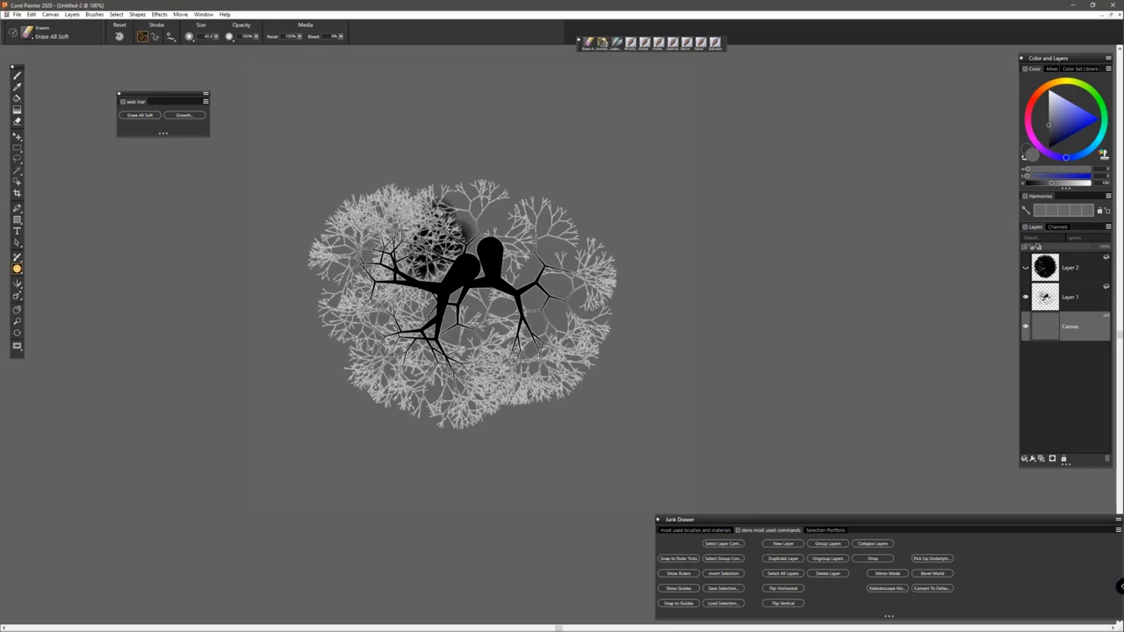
{"action": "left_click", "coordinate": [1085, 302]}
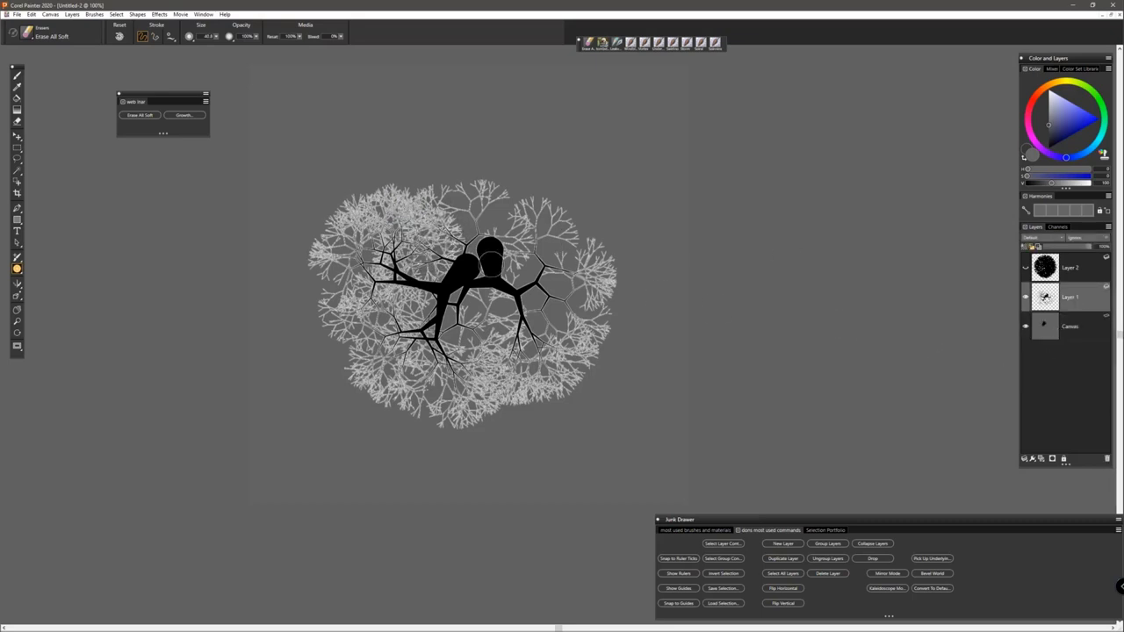
{"action": "mouse_move", "coordinate": [492, 263]}
{"action": "left_mouse_down"}
{"action": "mouse_move", "coordinate": [467, 245]}
{"action": "mouse_move", "coordinate": [487, 235]}
{"action": "mouse_move", "coordinate": [438, 228]}
{"action": "mouse_move", "coordinate": [386, 194]}
{"action": "mouse_move", "coordinate": [373, 198]}
{"action": "mouse_move", "coordinate": [387, 219]}
{"action": "mouse_move", "coordinate": [434, 268]}
{"action": "mouse_move", "coordinate": [387, 254]}
{"action": "mouse_move", "coordinate": [360, 211]}
{"action": "mouse_move", "coordinate": [342, 230]}
{"action": "left_mouse_up"}
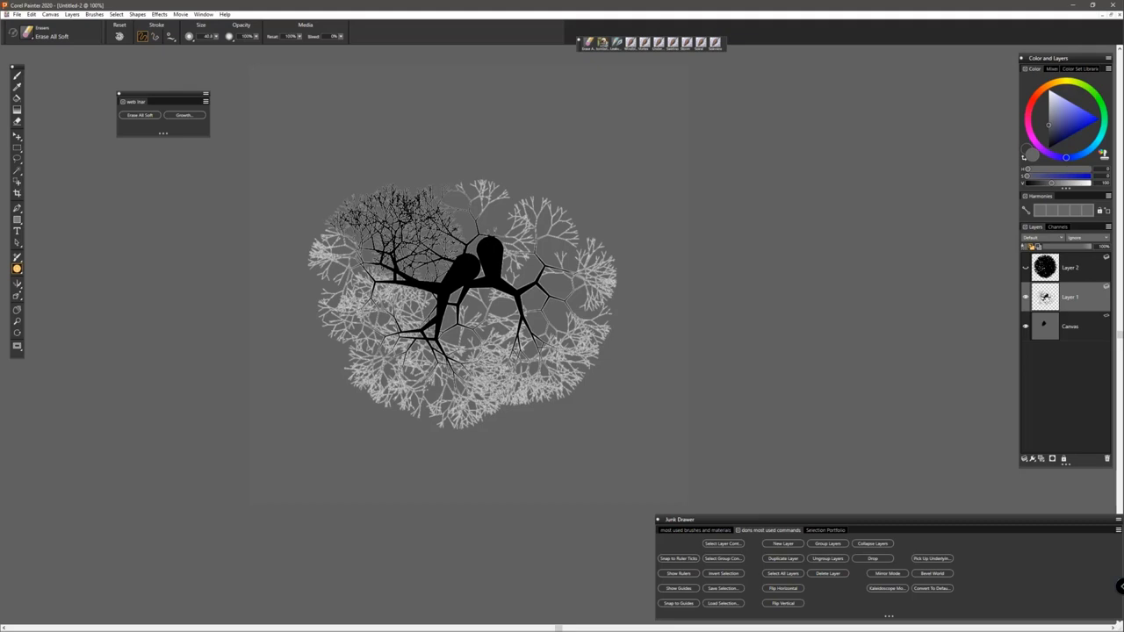
Step: Show Layer 2, hide Layer 1 and burn the white fringe around the round pattern on Layer 2
{"action": "left_click", "coordinate": [1081, 273]}
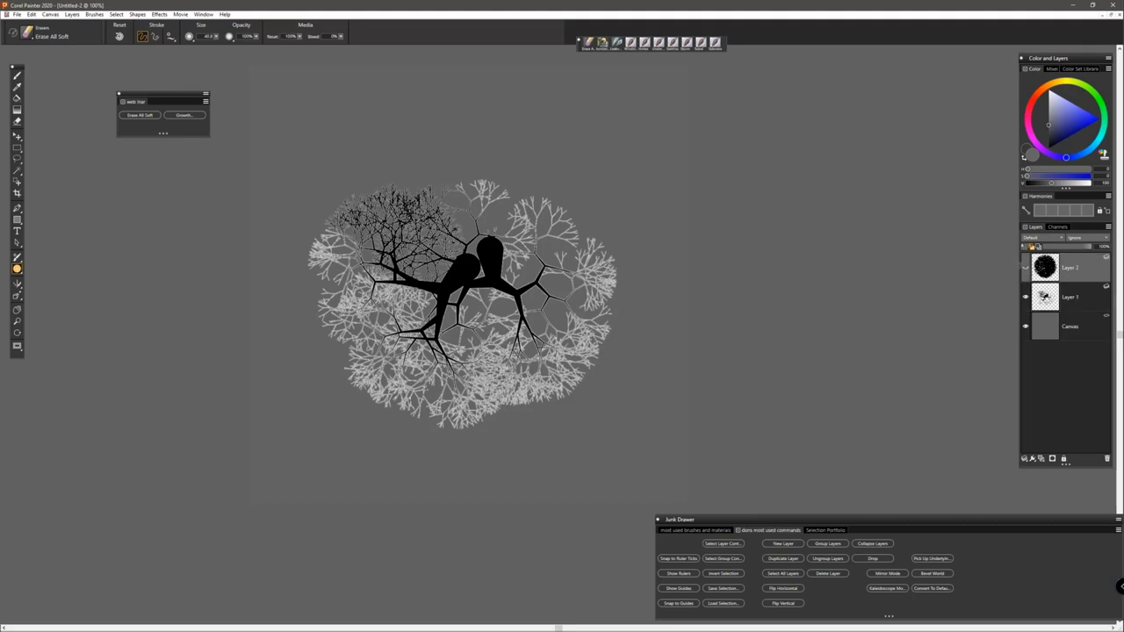
{"action": "left_click", "coordinate": [1024, 267]}
{"action": "left_click", "coordinate": [1025, 297]}
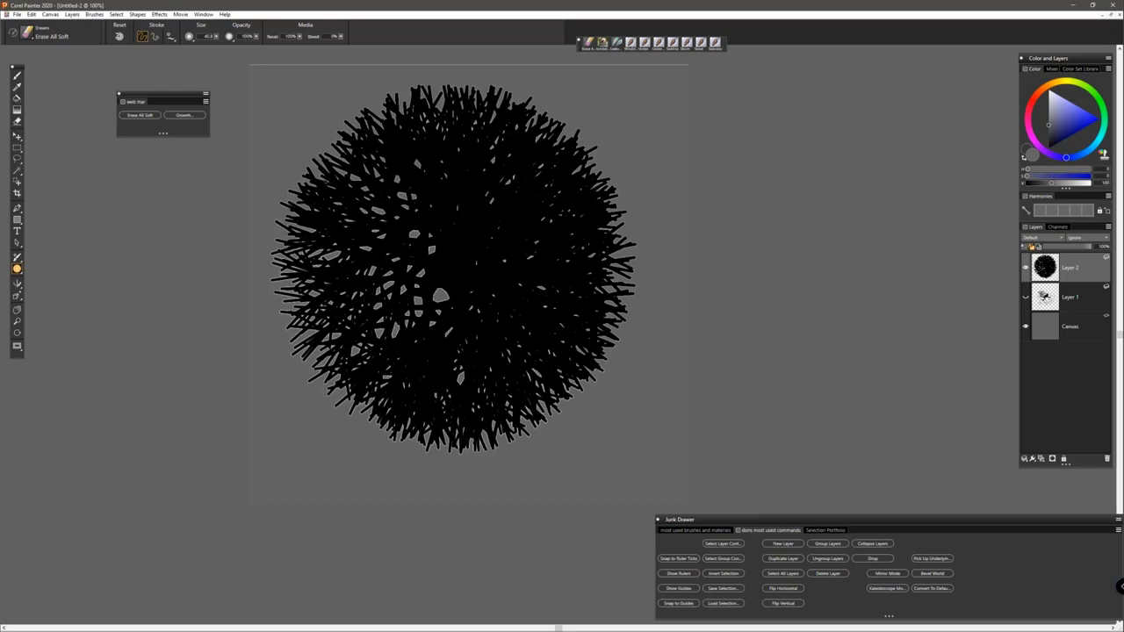
{"action": "left_click_drag", "start_coordinate": [436, 233], "coordinate": [488, 318]}
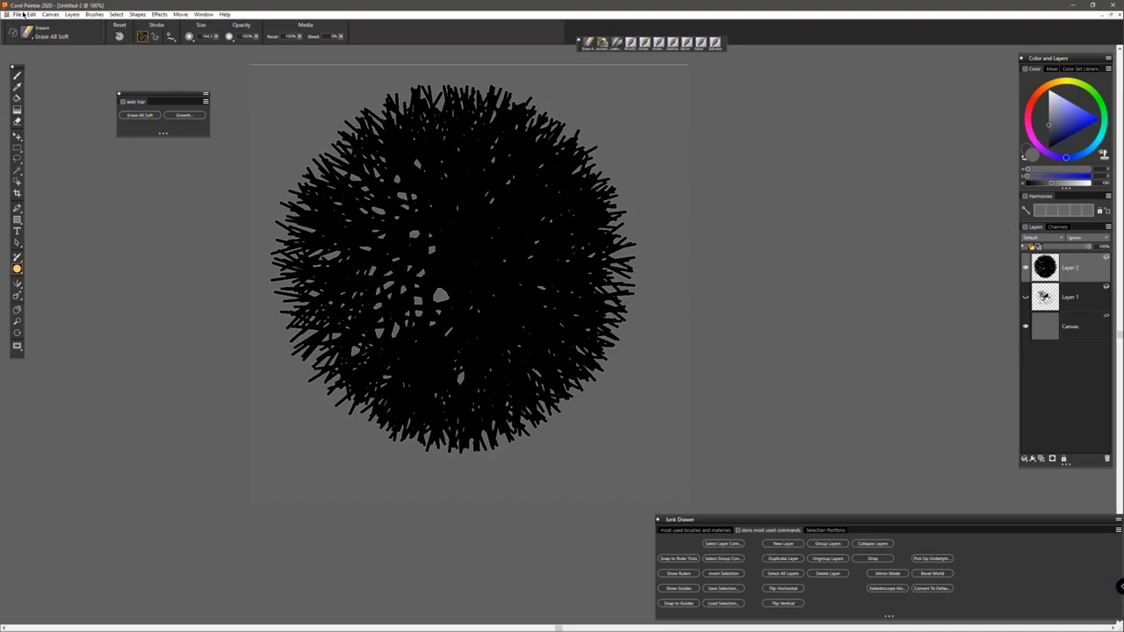
Step: Free-transform the round pattern on Layer 2, enlarging it slightly and repositioning it over the canvas
{"action": "left_click", "coordinate": [31, 14]}
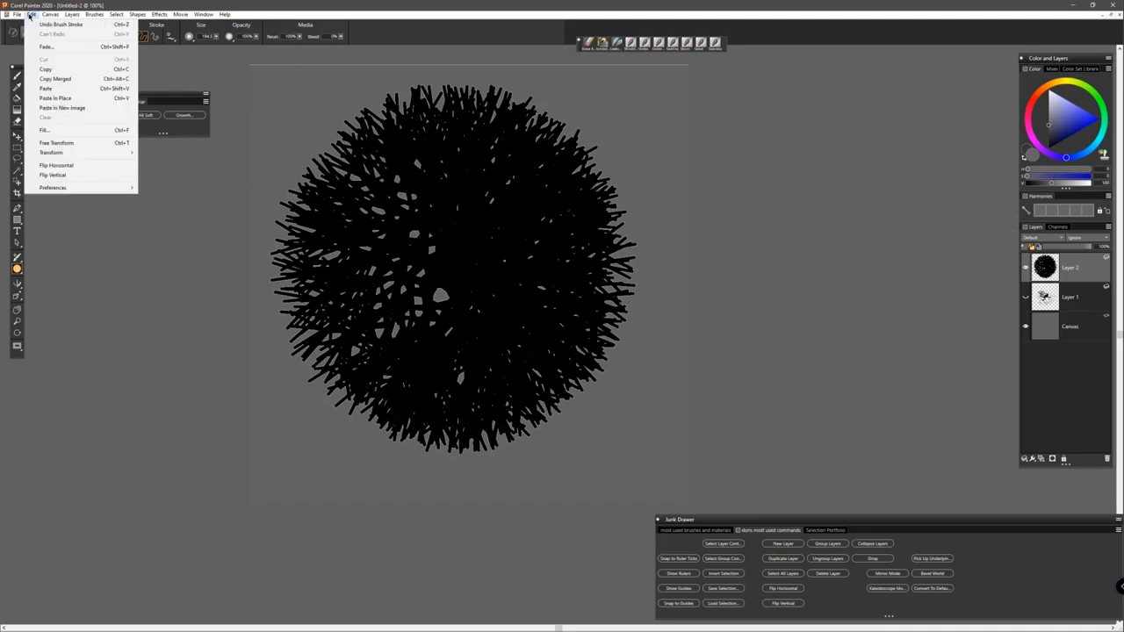
{"action": "left_click", "coordinate": [69, 144]}
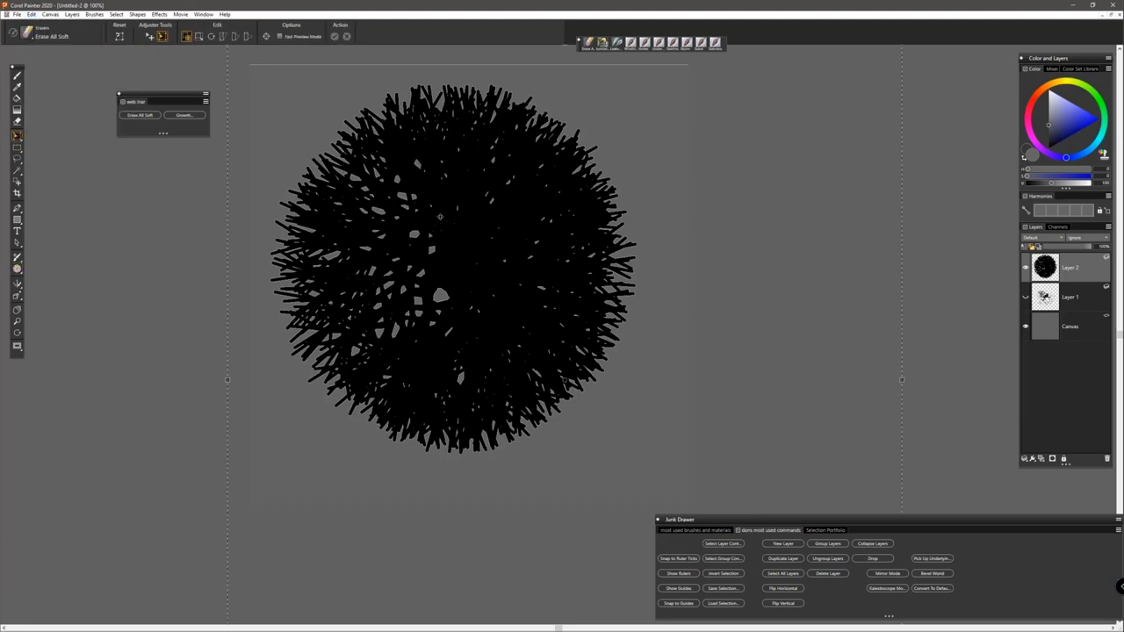
{"action": "key", "text": "ctrl+minus"}
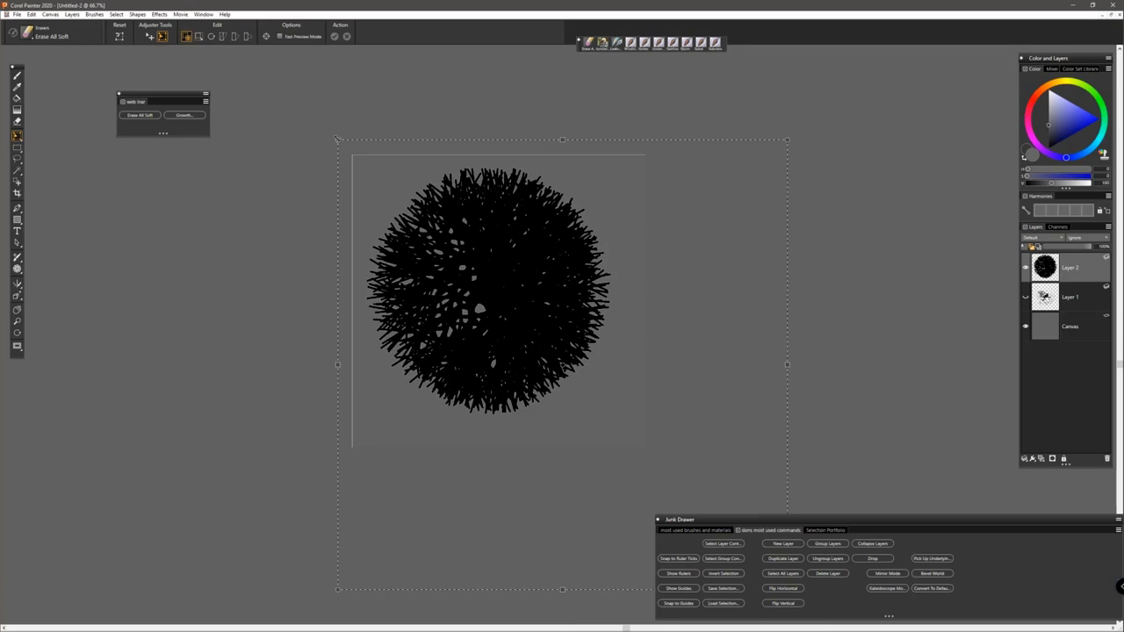
{"action": "left_click_drag", "start_coordinate": [337, 138], "coordinate": [297, 127]}
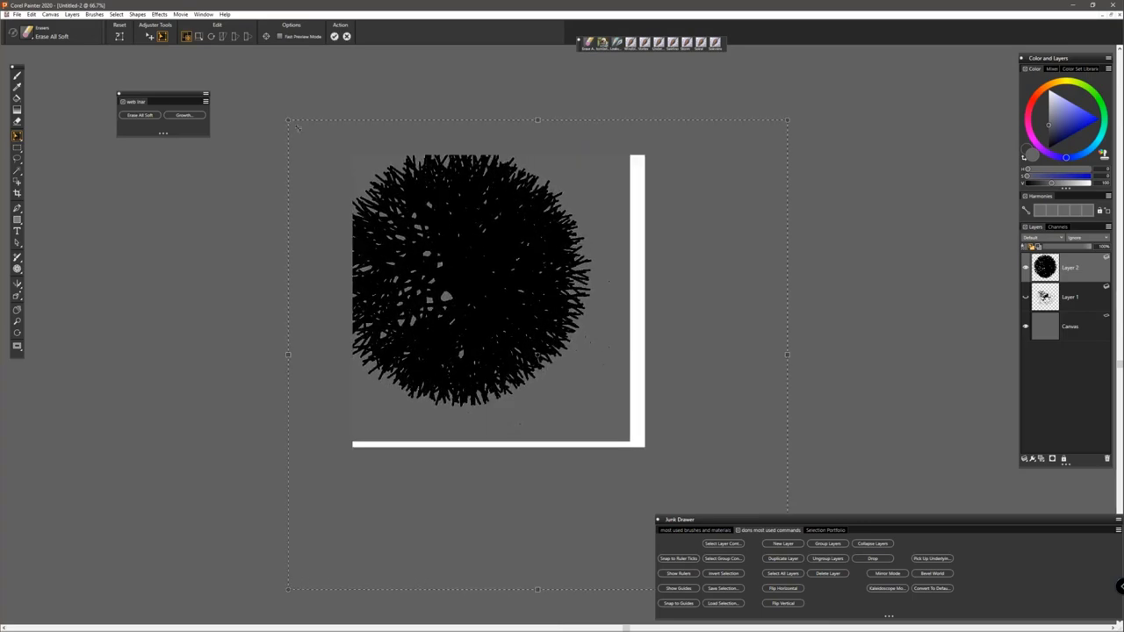
{"action": "left_click_drag", "start_coordinate": [297, 126], "coordinate": [337, 130]}
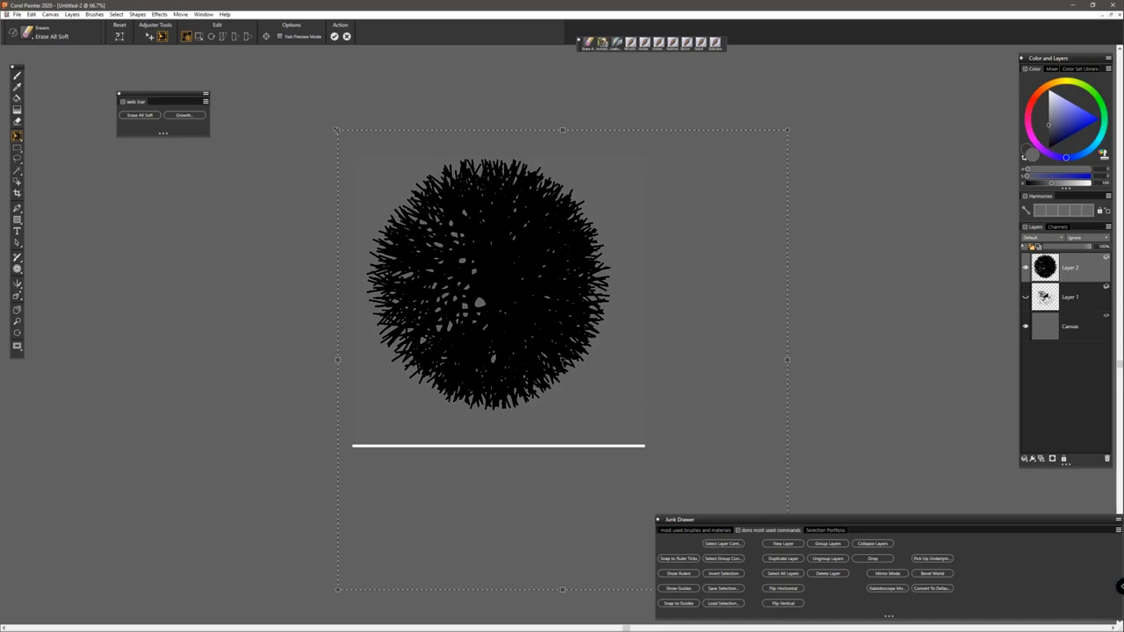
{"action": "left_click_drag", "start_coordinate": [337, 130], "coordinate": [324, 119]}
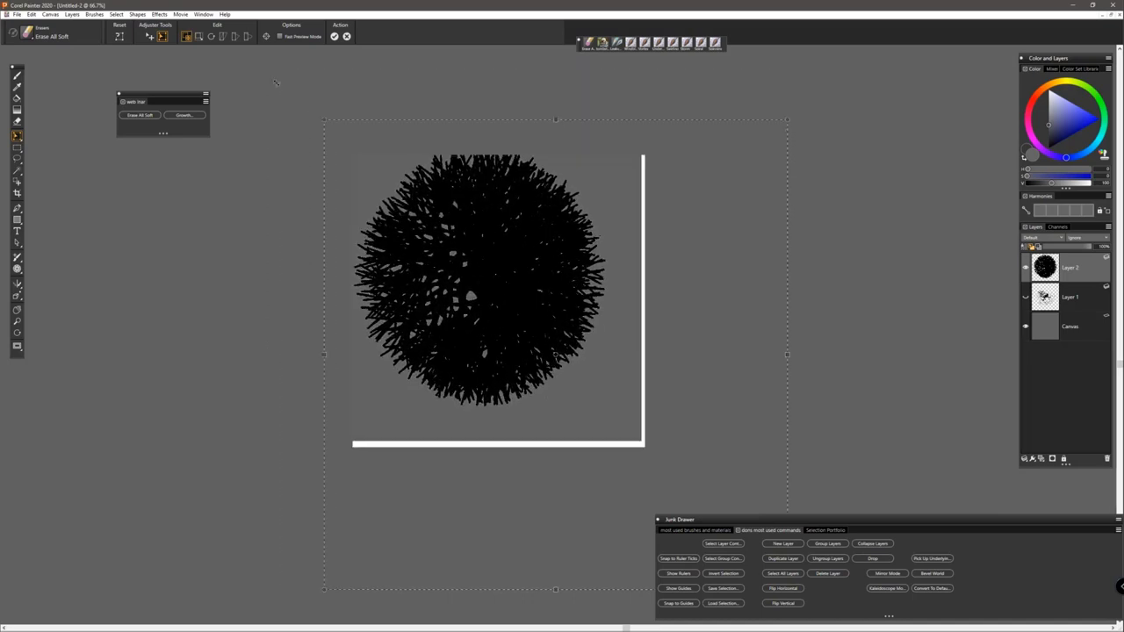
{"action": "left_click_drag", "start_coordinate": [276, 83], "coordinate": [250, 64]}
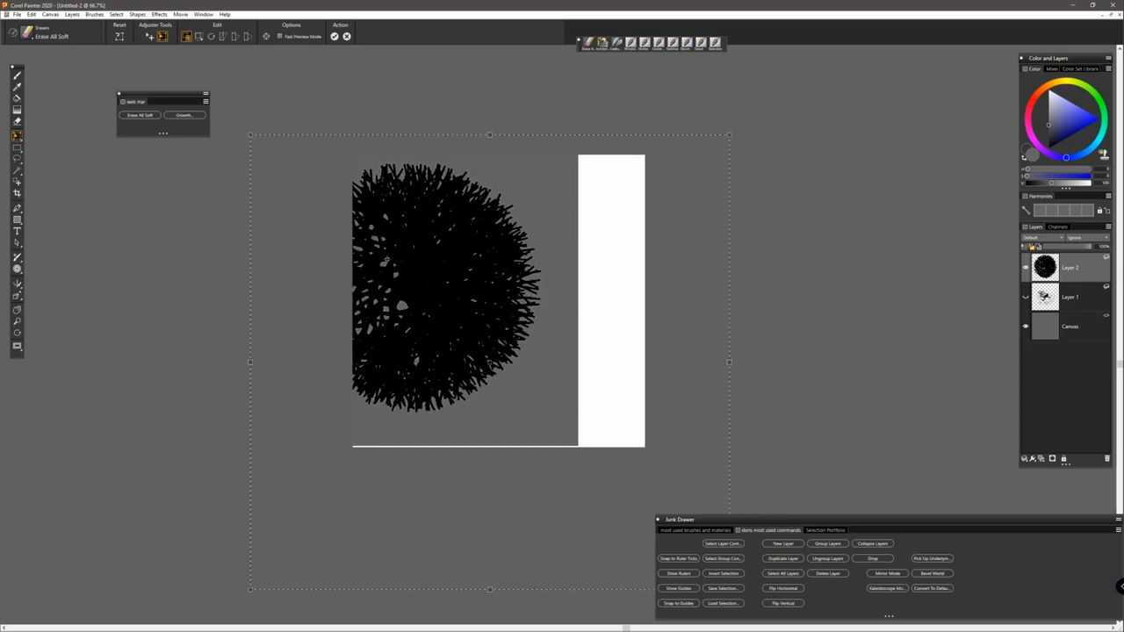
{"action": "key", "text": "ctrl+z"}
{"action": "key", "text": "ctrl+z"}
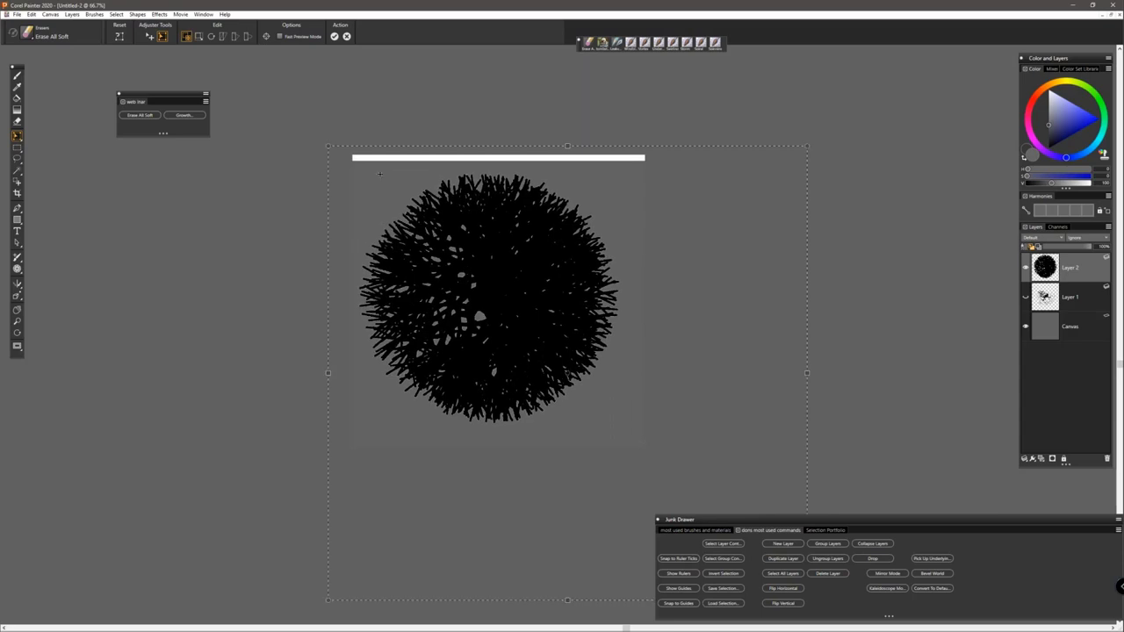
Step: Squeeze the round pattern into a narrower, slightly tilted oval by moving the corners of its transform box
{"action": "left_click_drag", "start_coordinate": [329, 150], "coordinate": [412, 139]}
{"action": "left_click_drag", "start_coordinate": [808, 146], "coordinate": [720, 147]}
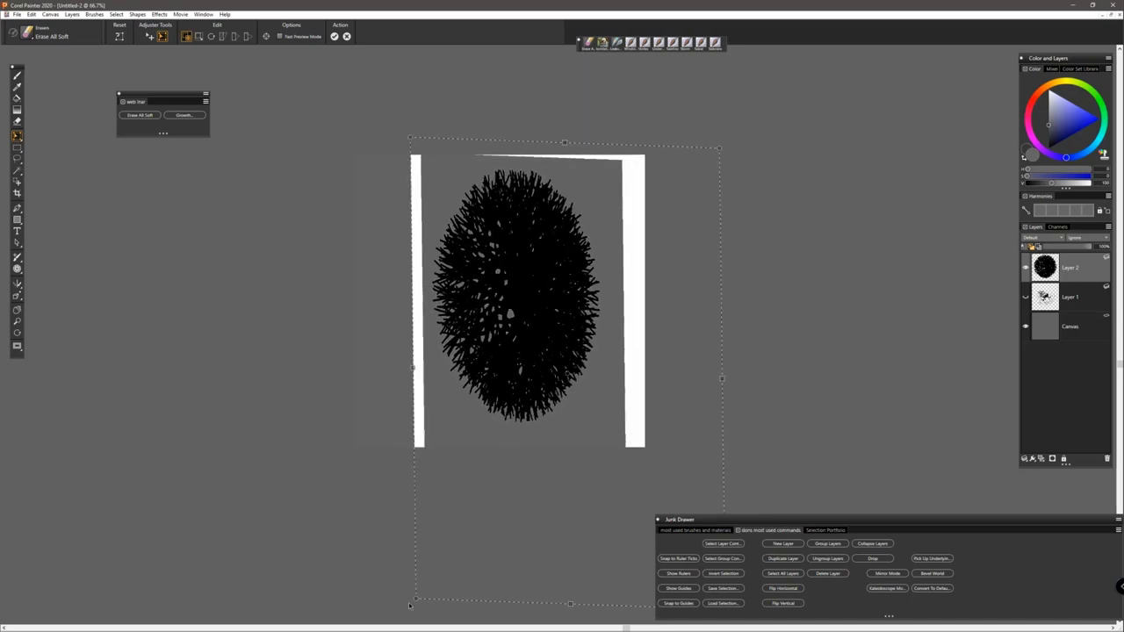
{"action": "mouse_move", "coordinate": [406, 600]}
{"action": "left_mouse_down"}
{"action": "mouse_move", "coordinate": [364, 605]}
{"action": "mouse_move", "coordinate": [390, 598]}
{"action": "left_mouse_up"}
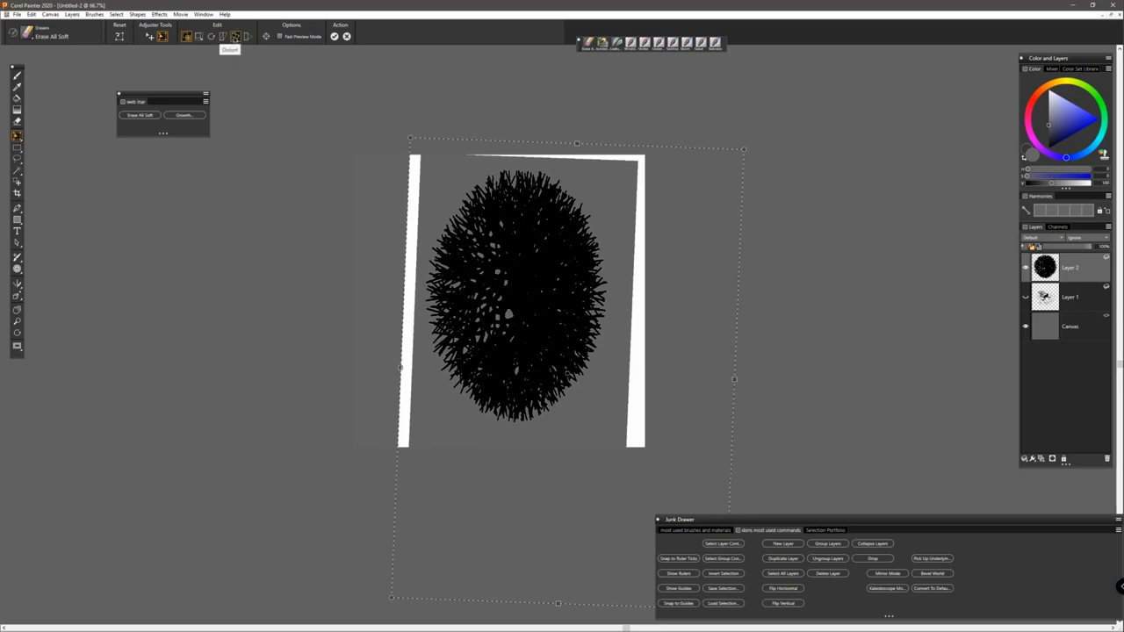
Step: Distort Layer 2 corner by corner into a trapezoid narrower at the top, and apply the transform
{"action": "left_click", "coordinate": [235, 37]}
{"action": "left_click_drag", "start_coordinate": [393, 602], "coordinate": [316, 582]}
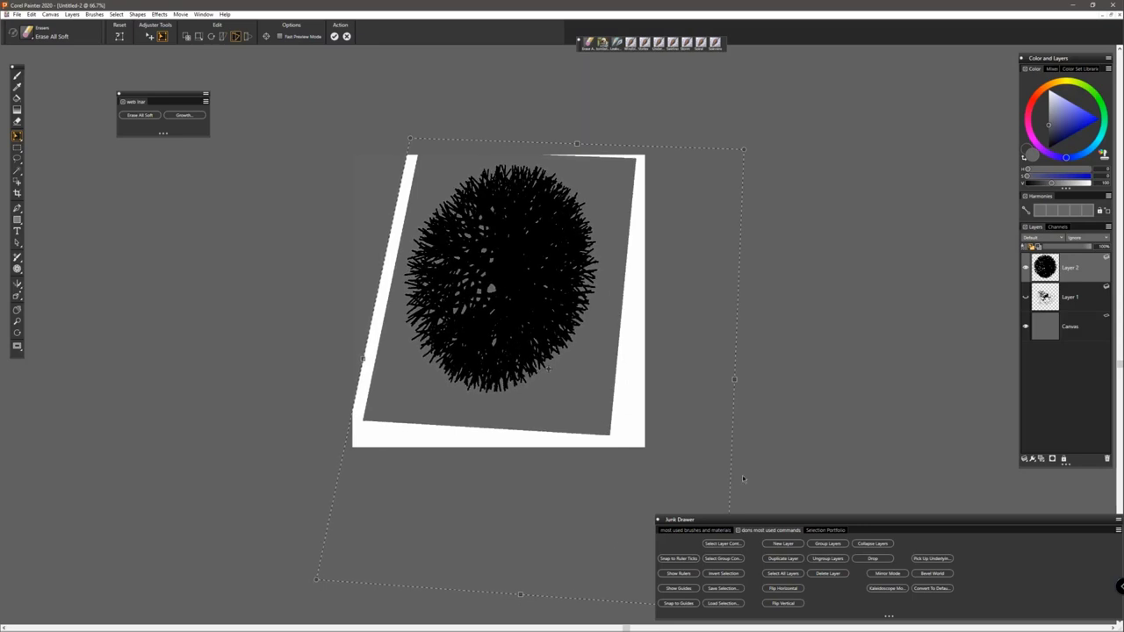
{"action": "left_click_drag", "start_coordinate": [778, 520], "coordinate": [977, 498]}
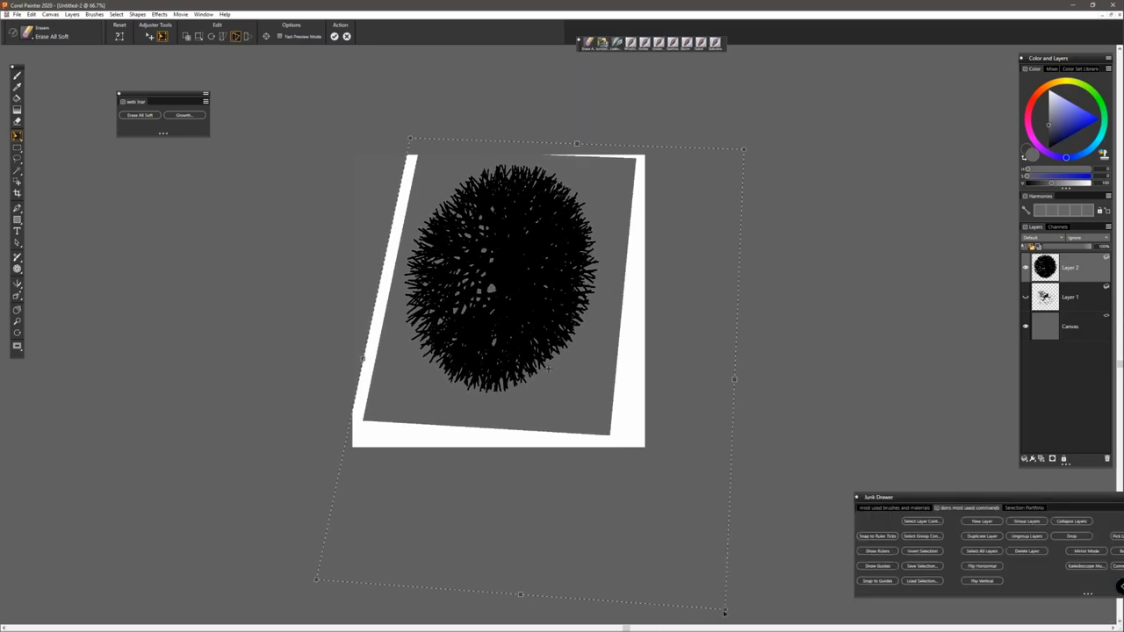
{"action": "left_click_drag", "start_coordinate": [725, 607], "coordinate": [796, 569]}
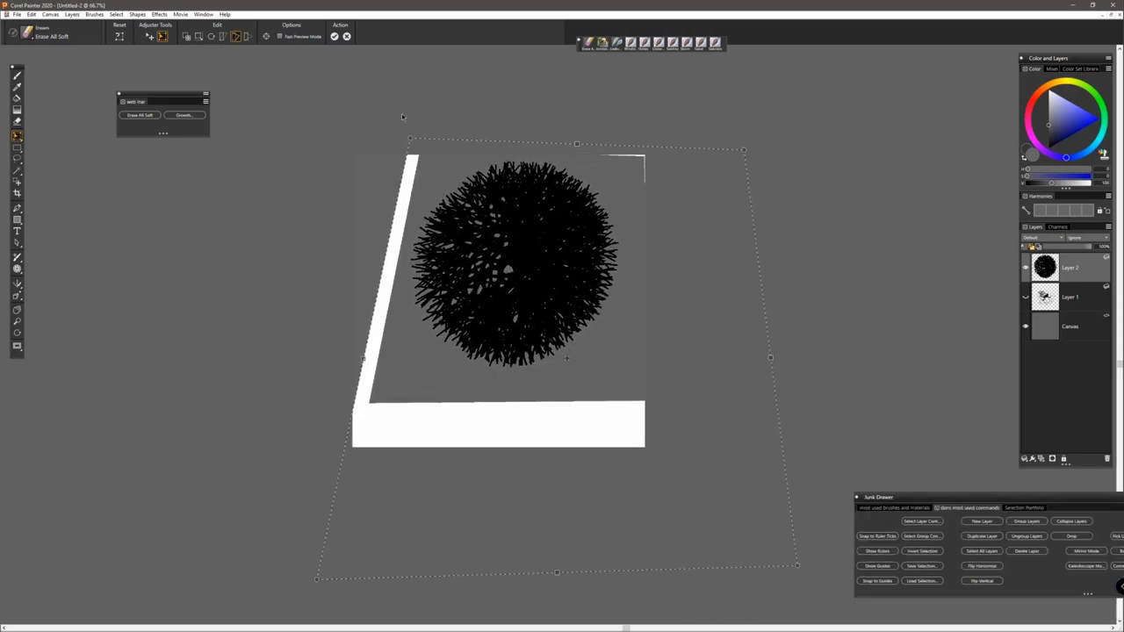
{"action": "left_click_drag", "start_coordinate": [409, 140], "coordinate": [456, 163]}
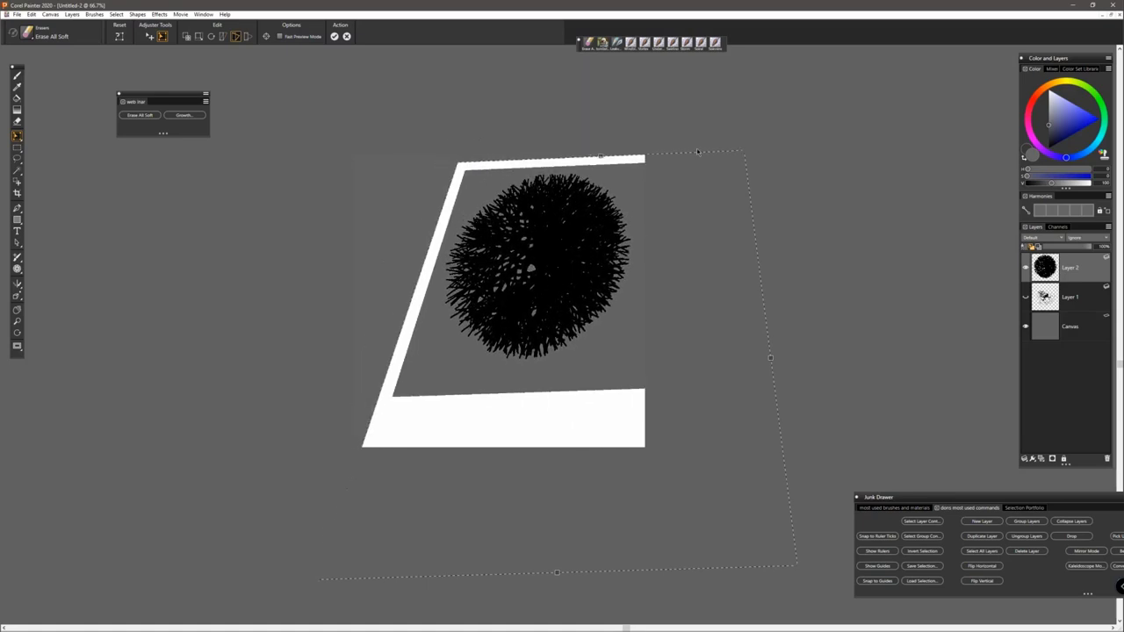
{"action": "left_click_drag", "start_coordinate": [743, 153], "coordinate": [691, 163]}
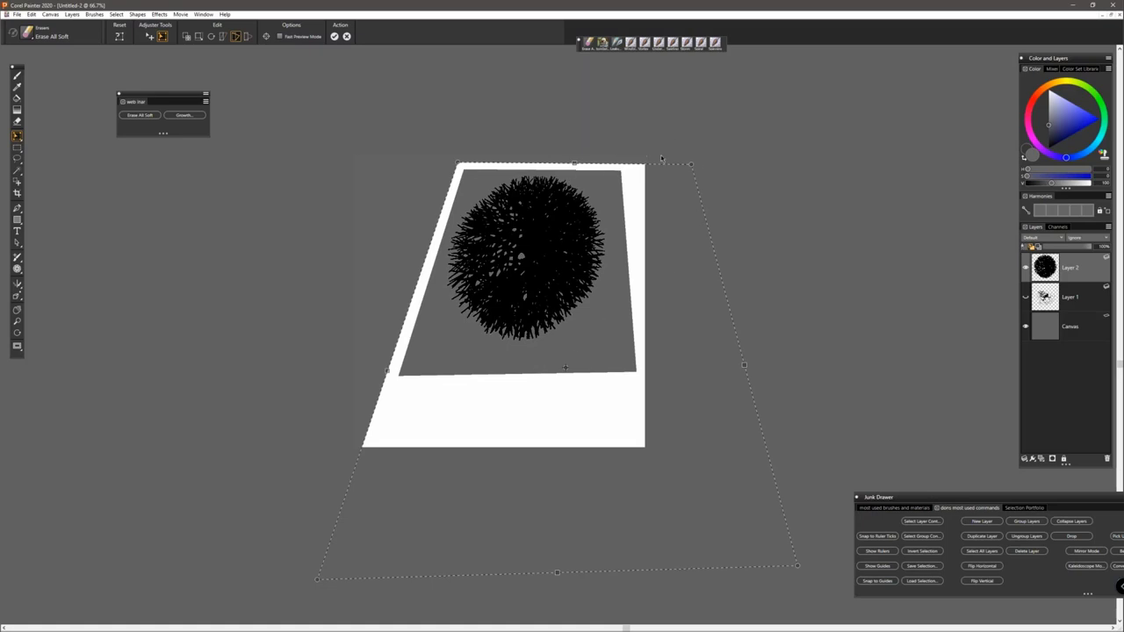
{"action": "key", "text": "Return"}
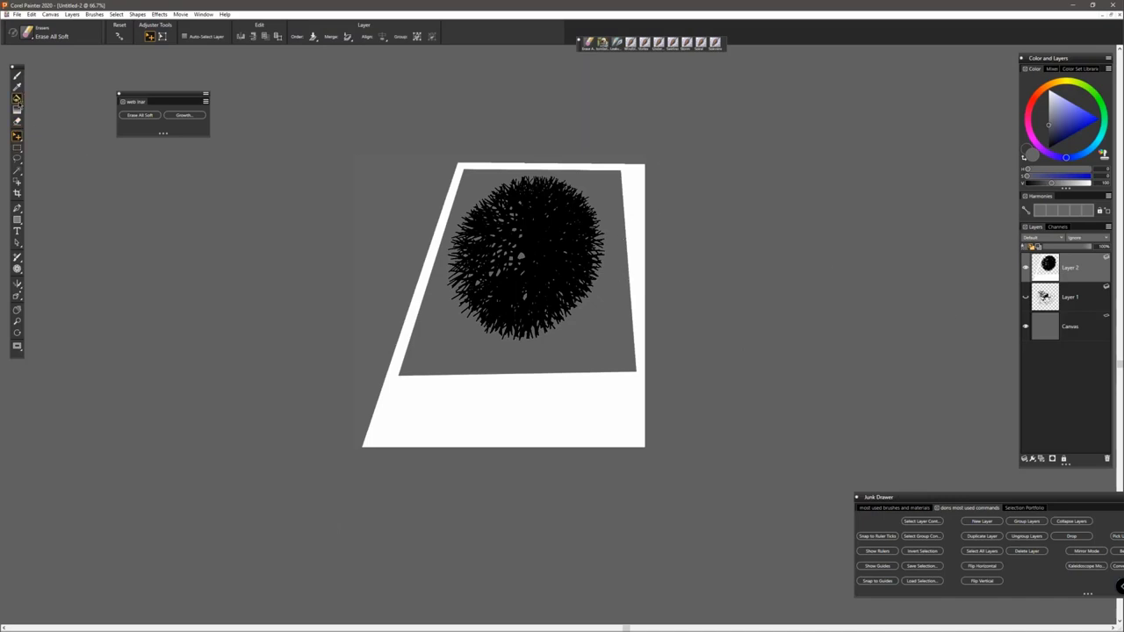
Step: Select the white border and empty area around the round pattern on Layer 2 with the Magic Wand and delete it
{"action": "left_click", "coordinate": [17, 170]}
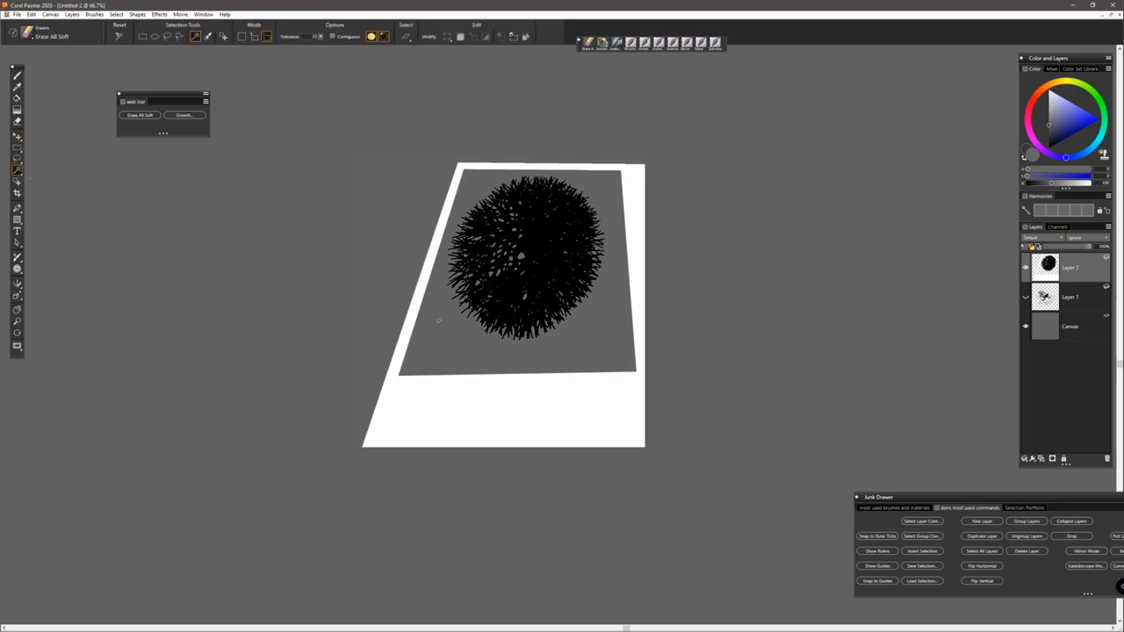
{"action": "left_click", "coordinate": [607, 394]}
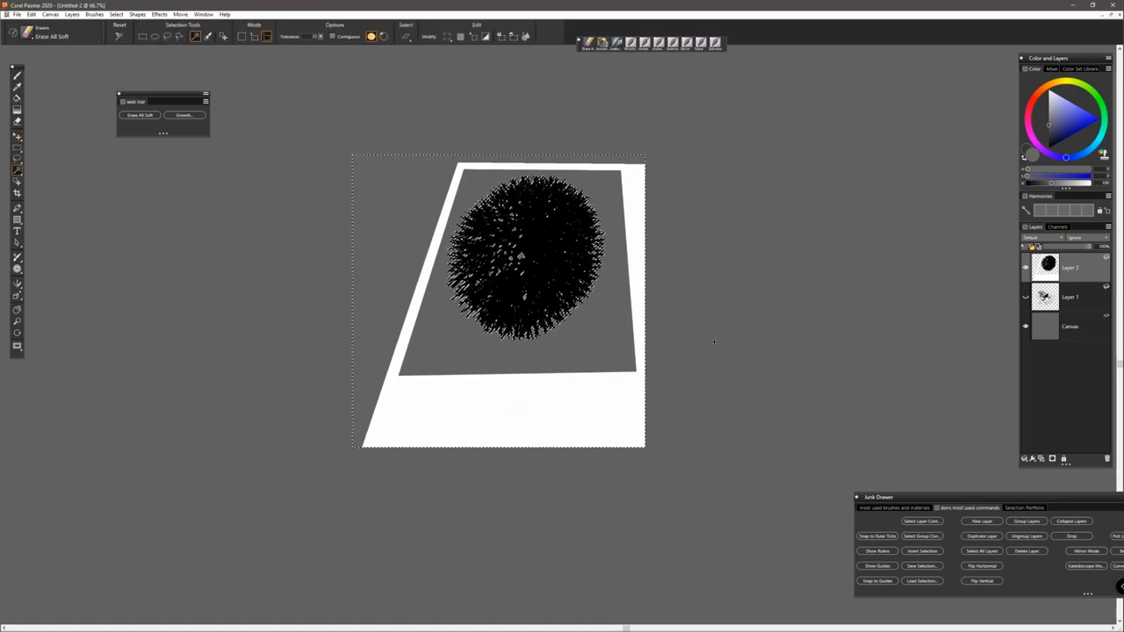
{"action": "key", "text": "Delete"}
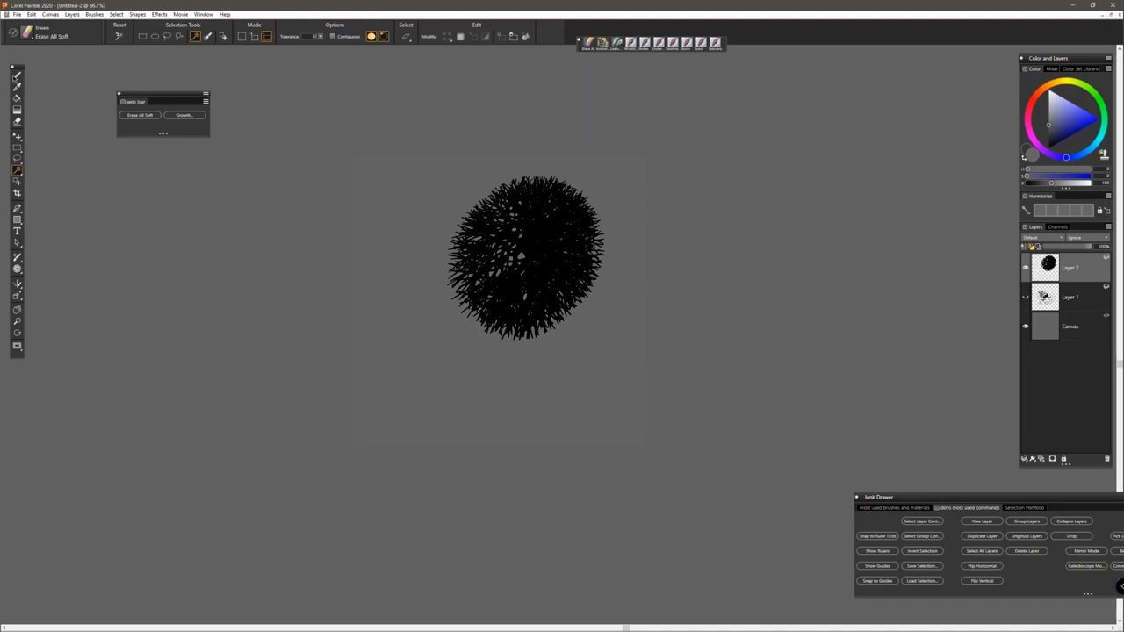
Step: Move the round pattern on Layer 2 into the canvas's upper-left corner and back near the canvas centre
{"action": "left_click", "coordinate": [16, 137]}
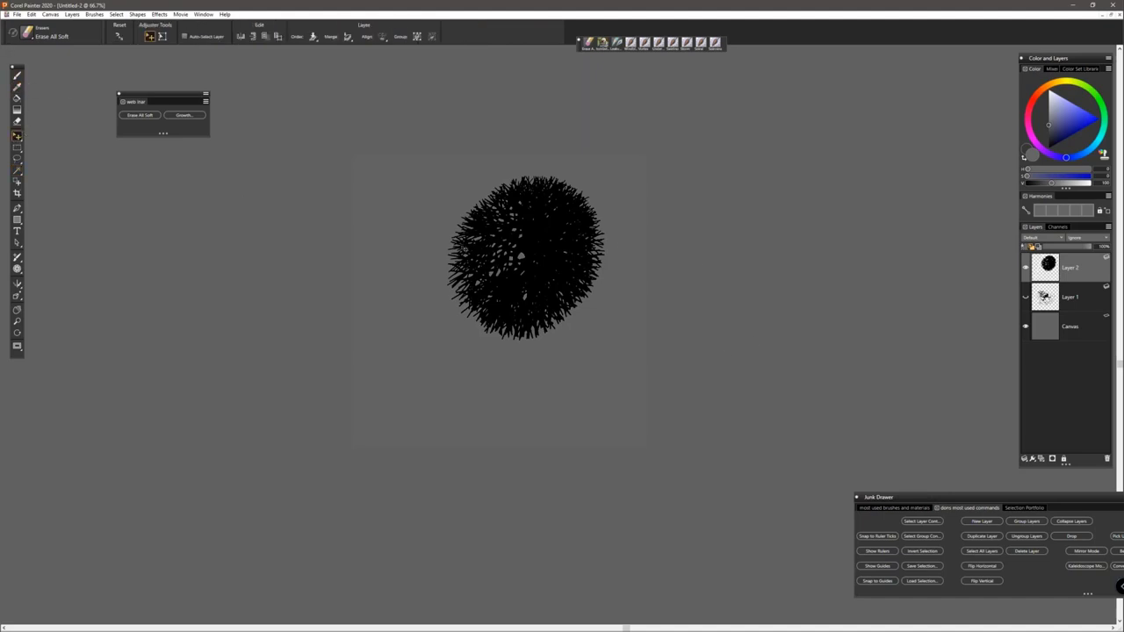
{"action": "left_click_drag", "start_coordinate": [521, 254], "coordinate": [421, 137]}
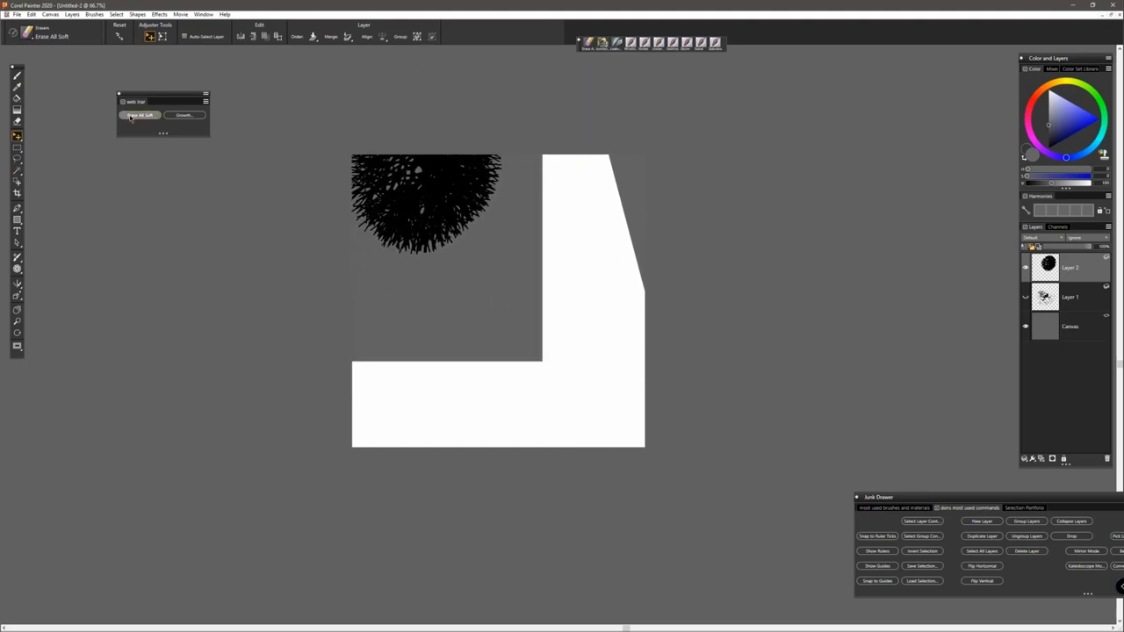
{"action": "left_click", "coordinate": [18, 173]}
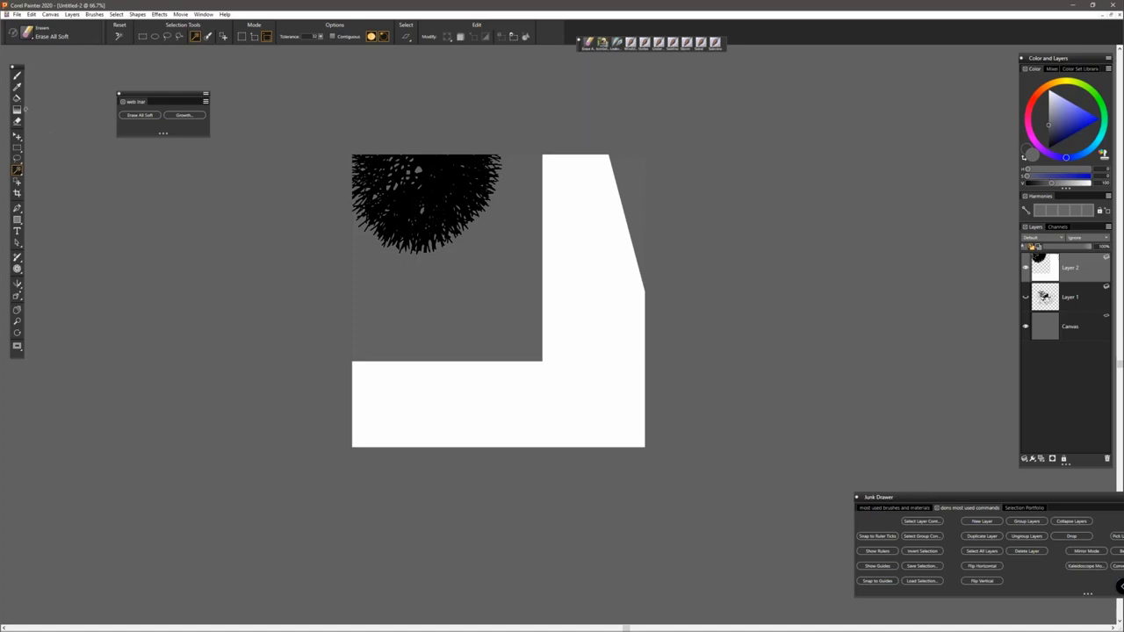
{"action": "left_click", "coordinate": [17, 167]}
{"action": "left_click", "coordinate": [17, 75]}
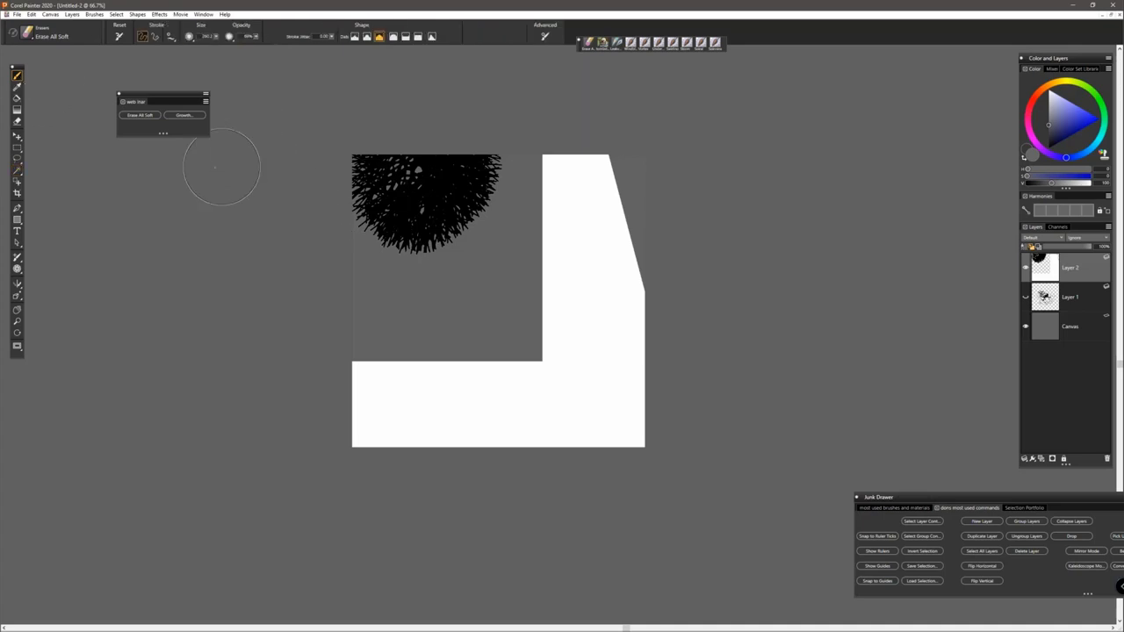
{"action": "mouse_move", "coordinate": [406, 215]}
{"action": "left_mouse_down"}
{"action": "mouse_move", "coordinate": [468, 276]}
{"action": "mouse_move", "coordinate": [384, 175]}
{"action": "left_mouse_up"}
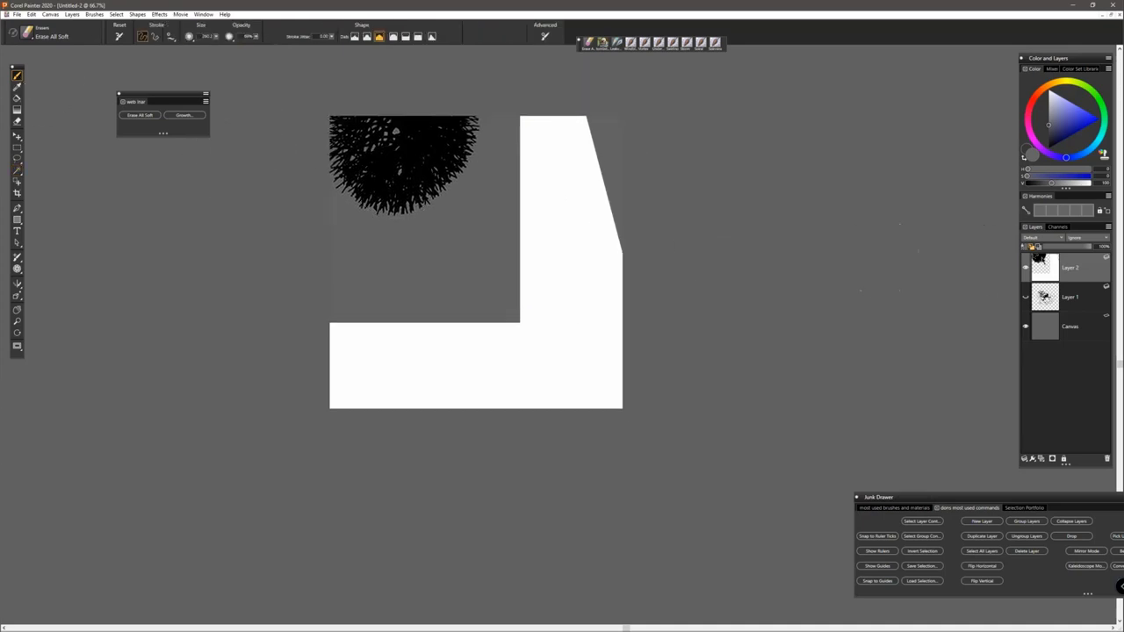
{"action": "left_click", "coordinate": [17, 136]}
{"action": "left_click_drag", "start_coordinate": [435, 240], "coordinate": [546, 340]}
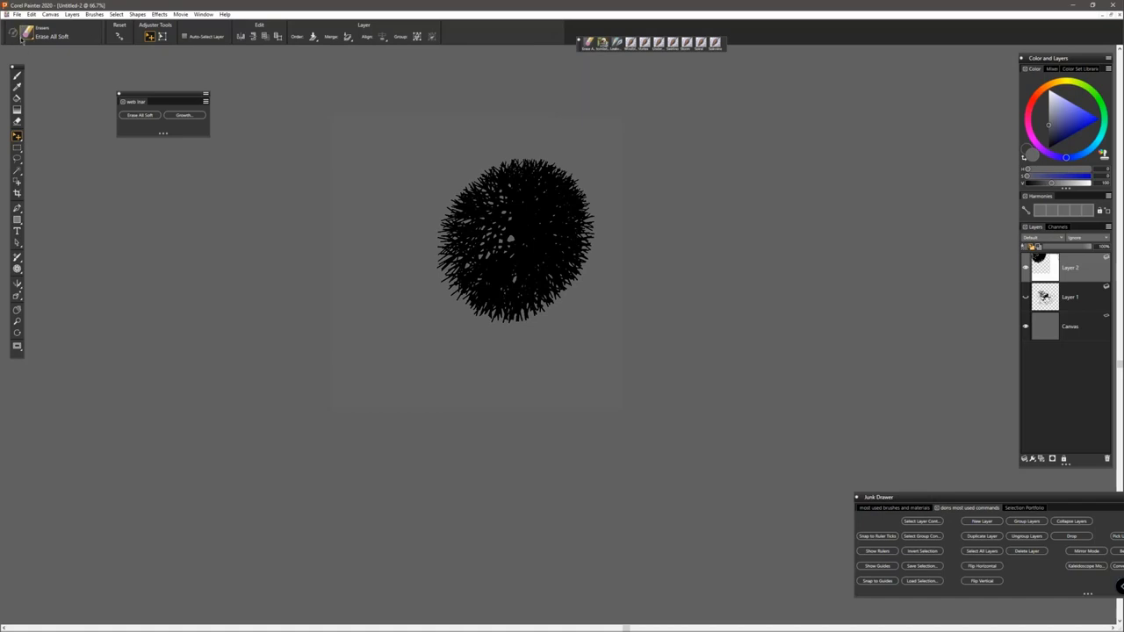
Step: Choose the Distorto brush from the F-X category and restore its default variant
{"action": "left_click", "coordinate": [27, 32]}
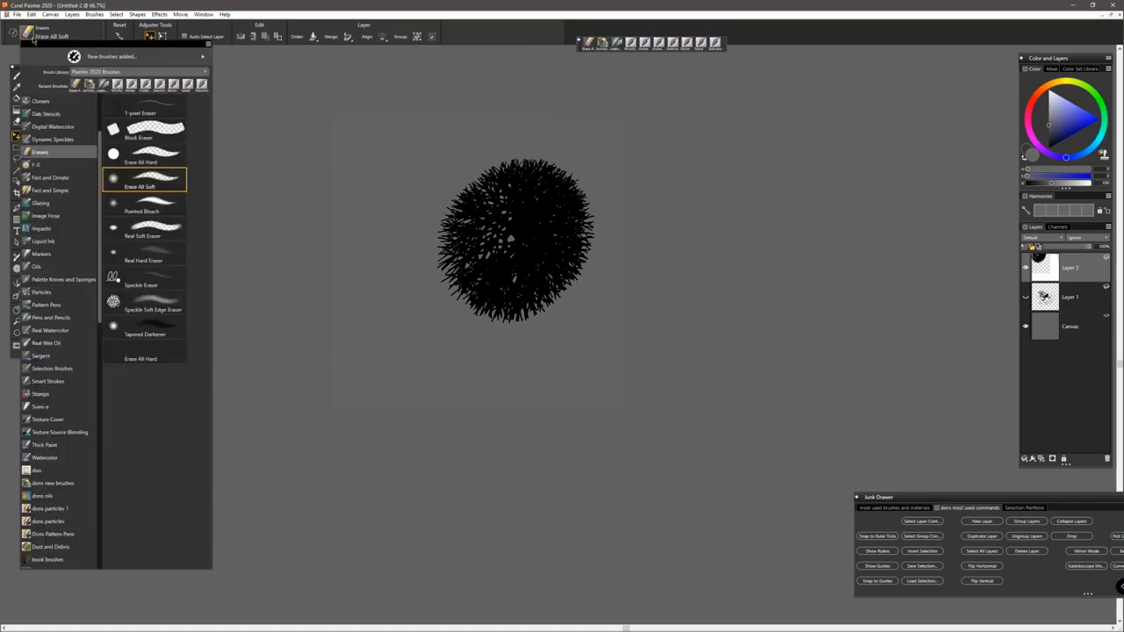
{"action": "left_click", "coordinate": [53, 165]}
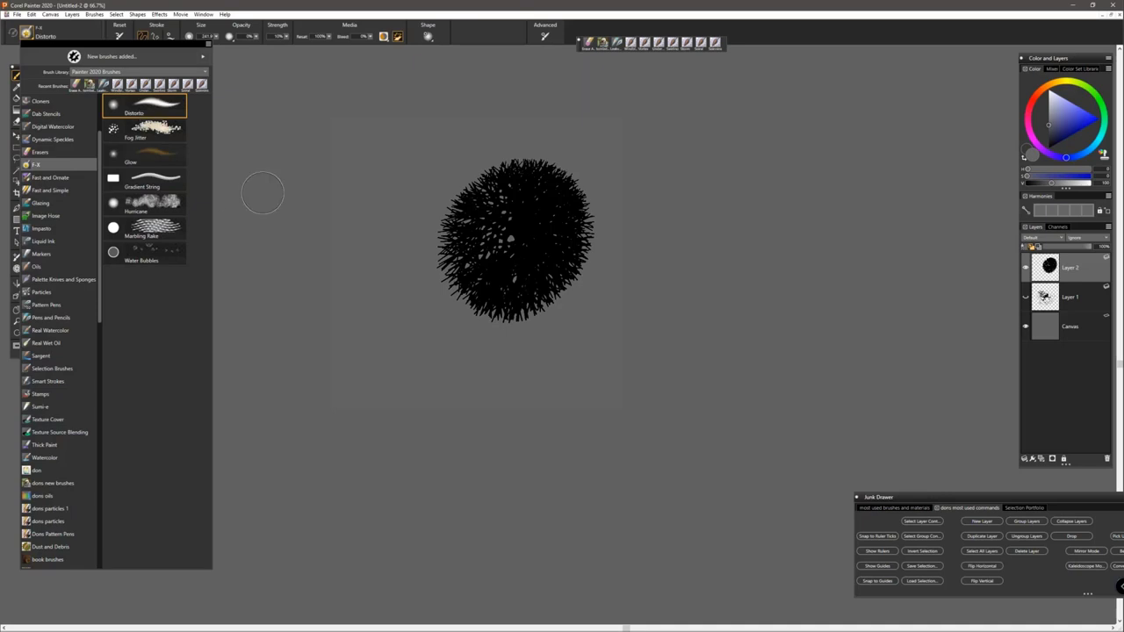
{"action": "left_click", "coordinate": [268, 112]}
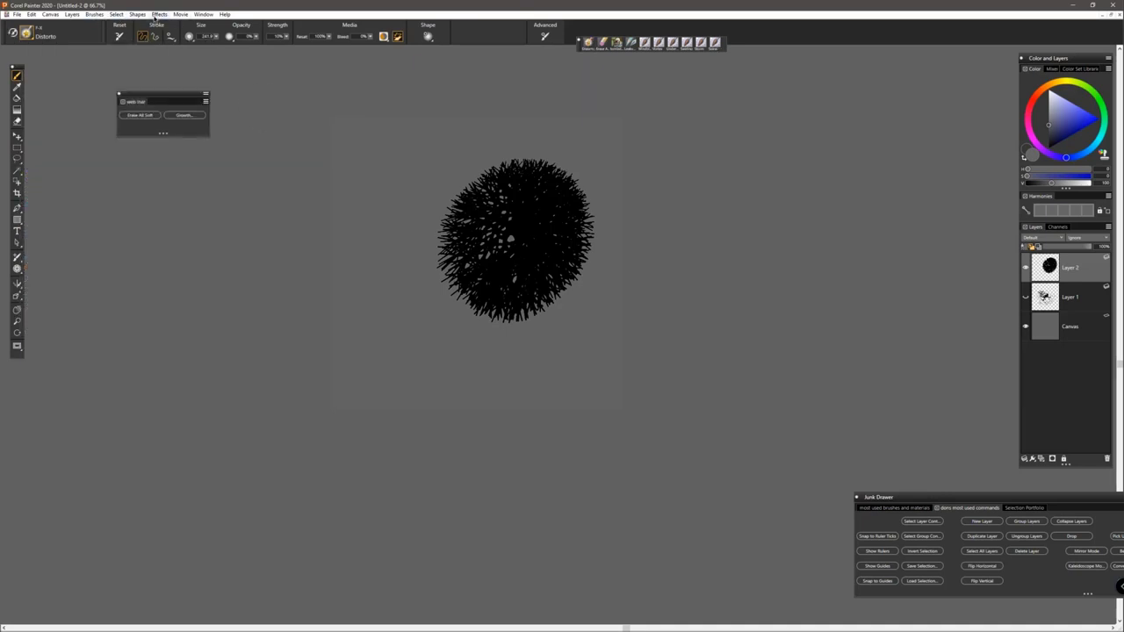
{"action": "left_click", "coordinate": [159, 14]}
{"action": "mouse_move", "coordinate": [180, 46]}
{"action": "left_click", "coordinate": [94, 14]}
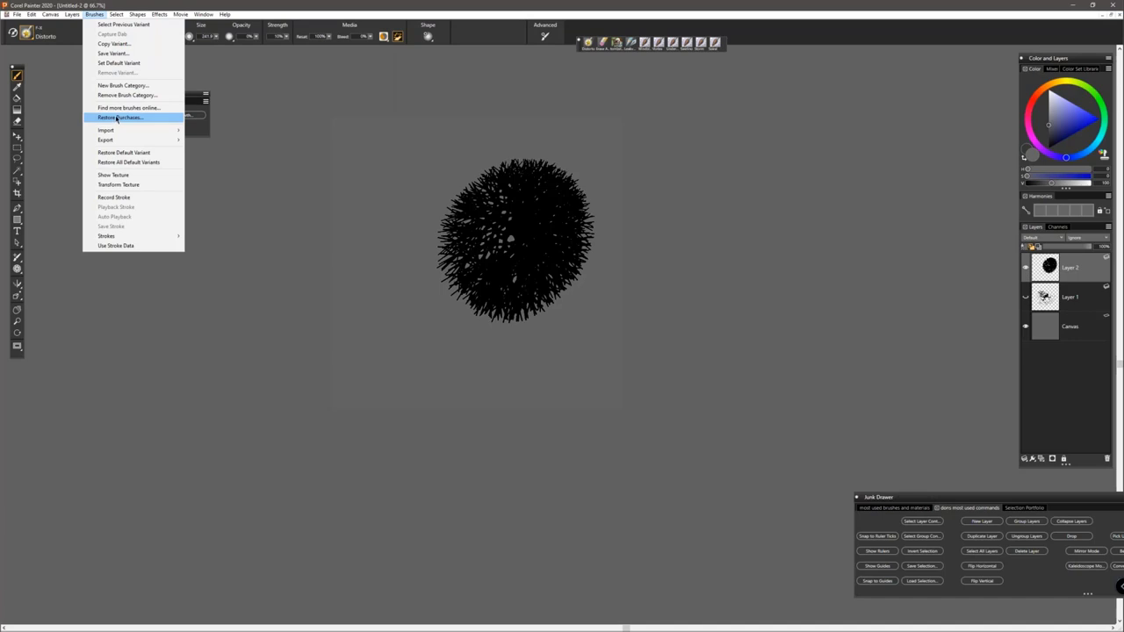
{"action": "mouse_move", "coordinate": [124, 145]}
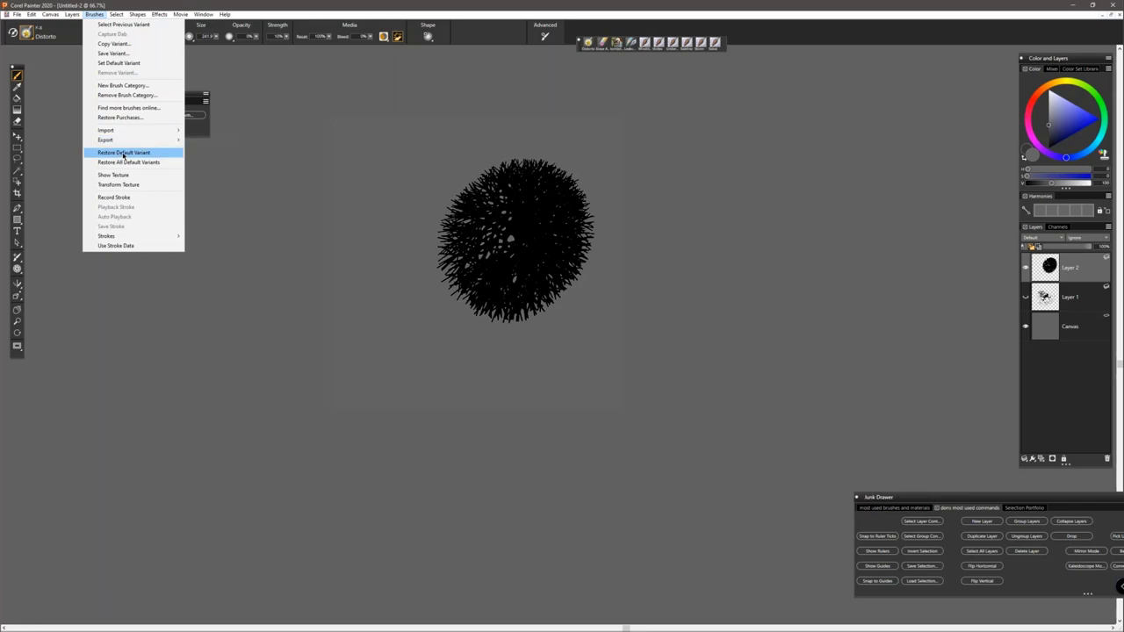
{"action": "left_click", "coordinate": [124, 153]}
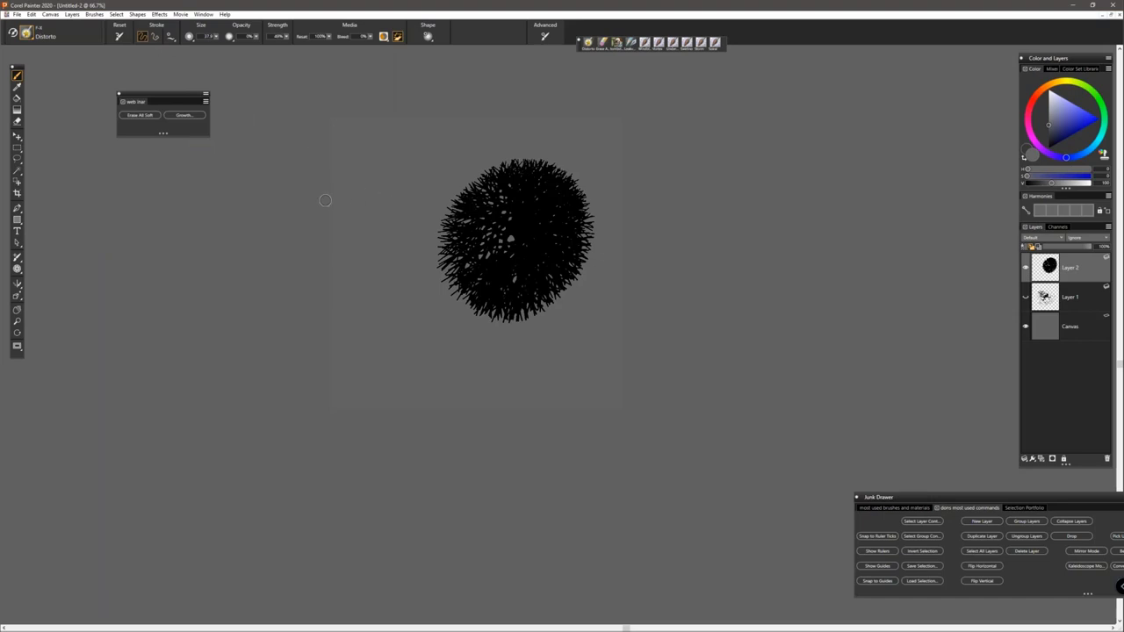
Step: Enlarge the Distorto brush to about 241 and adjust its strength
{"action": "mouse_move", "coordinate": [360, 199]}
{"action": "left_mouse_down"}
{"action": "mouse_move", "coordinate": [422, 253]}
{"action": "mouse_move", "coordinate": [413, 246]}
{"action": "left_mouse_up"}
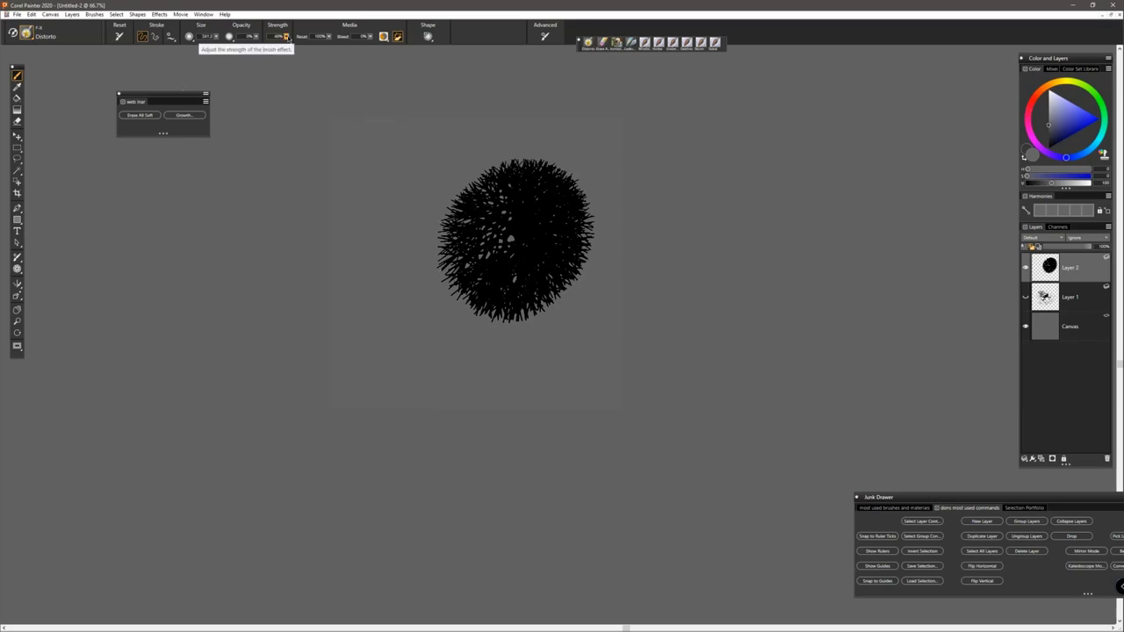
{"action": "left_click", "coordinate": [287, 38]}
{"action": "left_click_drag", "start_coordinate": [276, 42], "coordinate": [255, 44]}
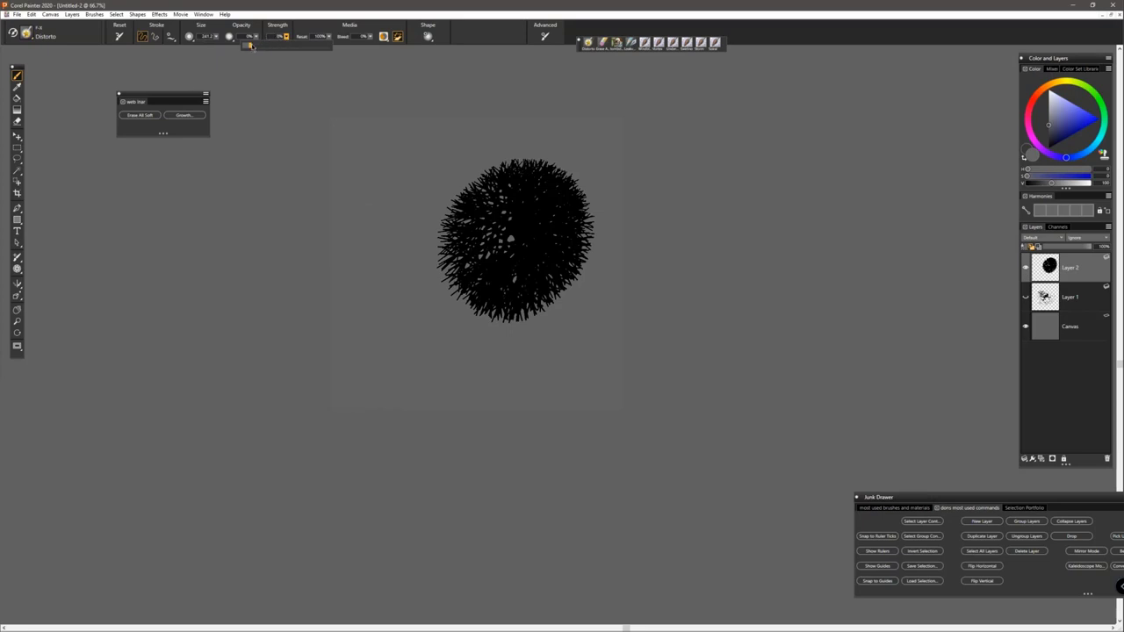
{"action": "left_click_drag", "start_coordinate": [278, 53], "coordinate": [287, 53]}
{"action": "left_click", "coordinate": [322, 87]}
Step: Try pulling the round pattern out toward the canvas's upper left with a Distorto stroke, and undo it
{"action": "mouse_move", "coordinate": [526, 229]}
{"action": "left_mouse_down"}
{"action": "mouse_move", "coordinate": [483, 158]}
{"action": "mouse_move", "coordinate": [491, 202]}
{"action": "mouse_move", "coordinate": [465, 176]}
{"action": "mouse_move", "coordinate": [380, 188]}
{"action": "left_mouse_up"}
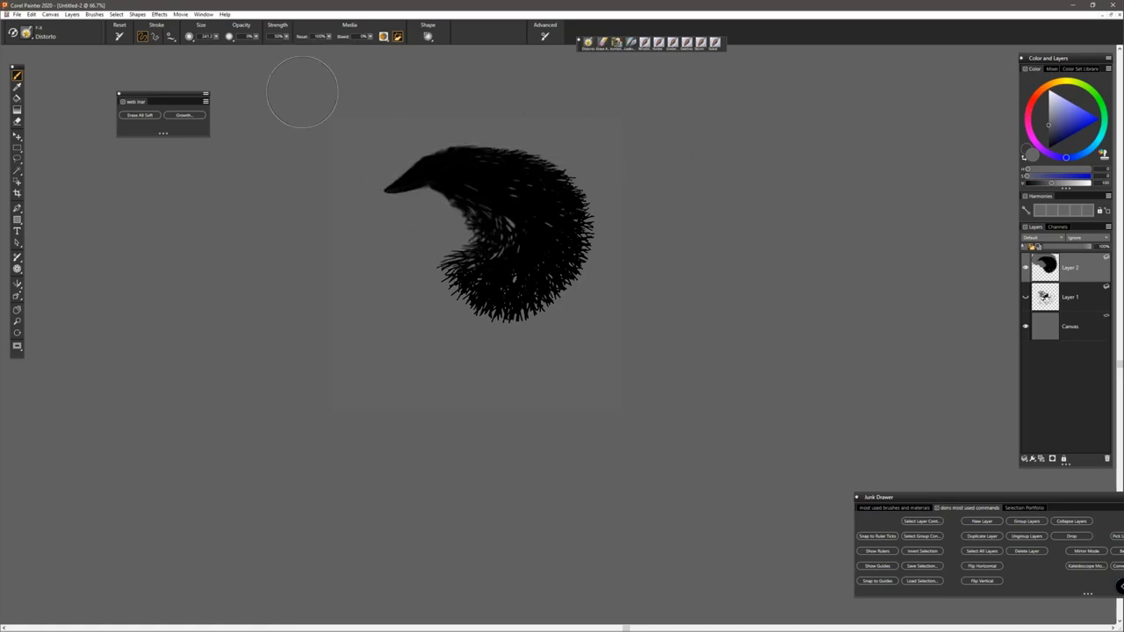
{"action": "key", "text": "ctrl+z"}
{"action": "key", "text": "ctrl+z"}
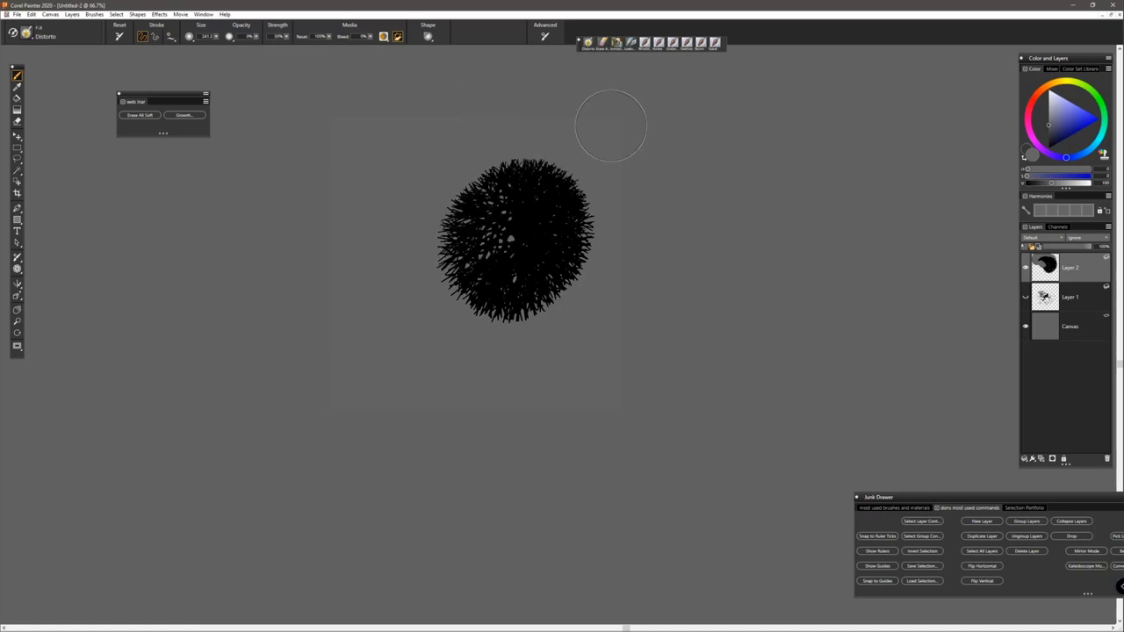
Step: Set the Distorto strength to 7% and push the round pattern's edges into a bell shape, narrower at the top with a flattened base
{"action": "left_click", "coordinate": [285, 36]}
{"action": "left_click_drag", "start_coordinate": [286, 45], "coordinate": [256, 48]}
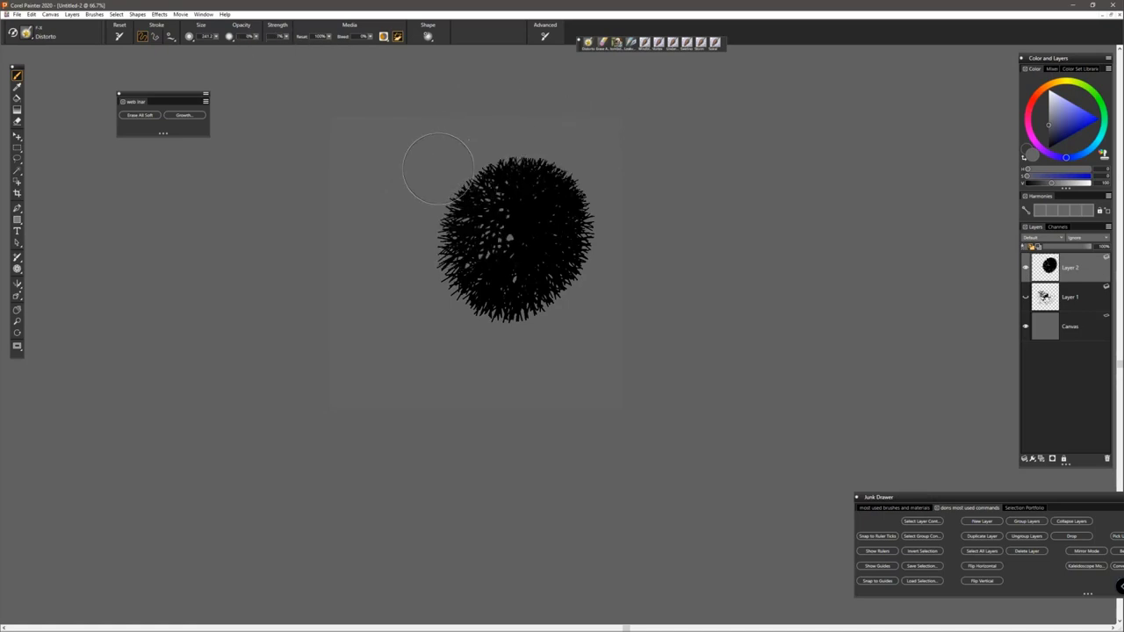
{"action": "mouse_move", "coordinate": [492, 193]}
{"action": "left_mouse_down"}
{"action": "mouse_move", "coordinate": [464, 171]}
{"action": "mouse_move", "coordinate": [478, 206]}
{"action": "mouse_move", "coordinate": [589, 160]}
{"action": "mouse_move", "coordinate": [544, 229]}
{"action": "mouse_move", "coordinate": [603, 238]}
{"action": "mouse_move", "coordinate": [536, 241]}
{"action": "mouse_move", "coordinate": [575, 246]}
{"action": "mouse_move", "coordinate": [539, 301]}
{"action": "mouse_move", "coordinate": [583, 308]}
{"action": "mouse_move", "coordinate": [580, 263]}
{"action": "mouse_move", "coordinate": [477, 263]}
{"action": "mouse_move", "coordinate": [413, 301]}
{"action": "mouse_move", "coordinate": [430, 264]}
{"action": "mouse_move", "coordinate": [420, 152]}
{"action": "mouse_move", "coordinate": [476, 187]}
{"action": "mouse_move", "coordinate": [487, 233]}
{"action": "mouse_move", "coordinate": [465, 202]}
{"action": "mouse_move", "coordinate": [580, 170]}
{"action": "mouse_move", "coordinate": [527, 193]}
{"action": "mouse_move", "coordinate": [497, 120]}
{"action": "mouse_move", "coordinate": [469, 123]}
{"action": "left_mouse_up"}
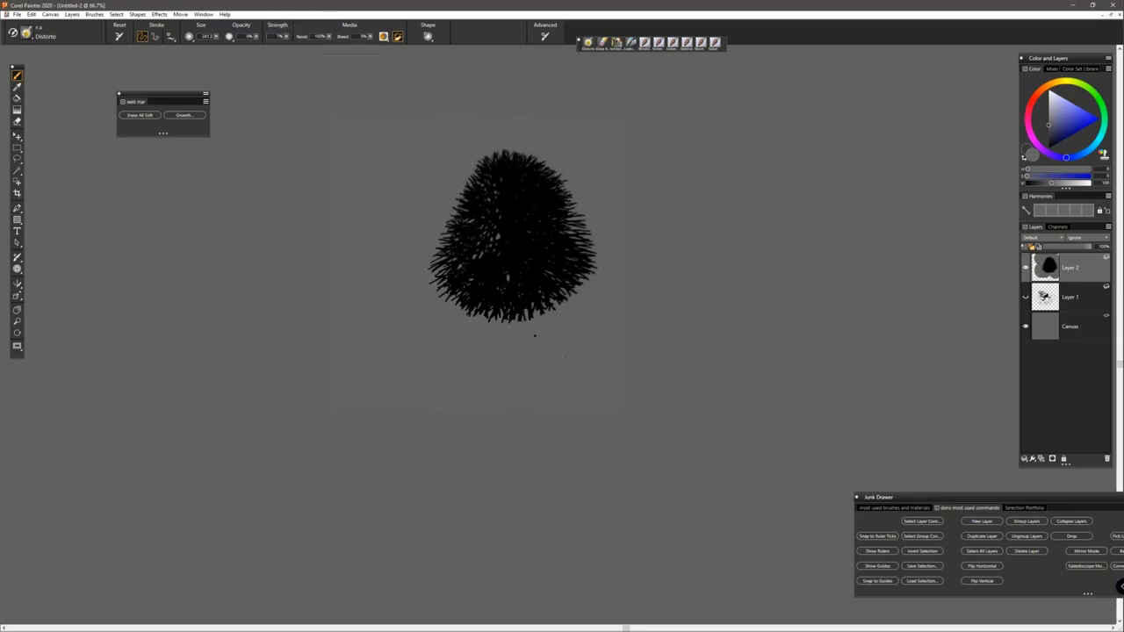
{"action": "mouse_move", "coordinate": [532, 326]}
{"action": "left_mouse_down"}
{"action": "mouse_move", "coordinate": [492, 261]}
{"action": "mouse_move", "coordinate": [514, 263]}
{"action": "left_mouse_up"}
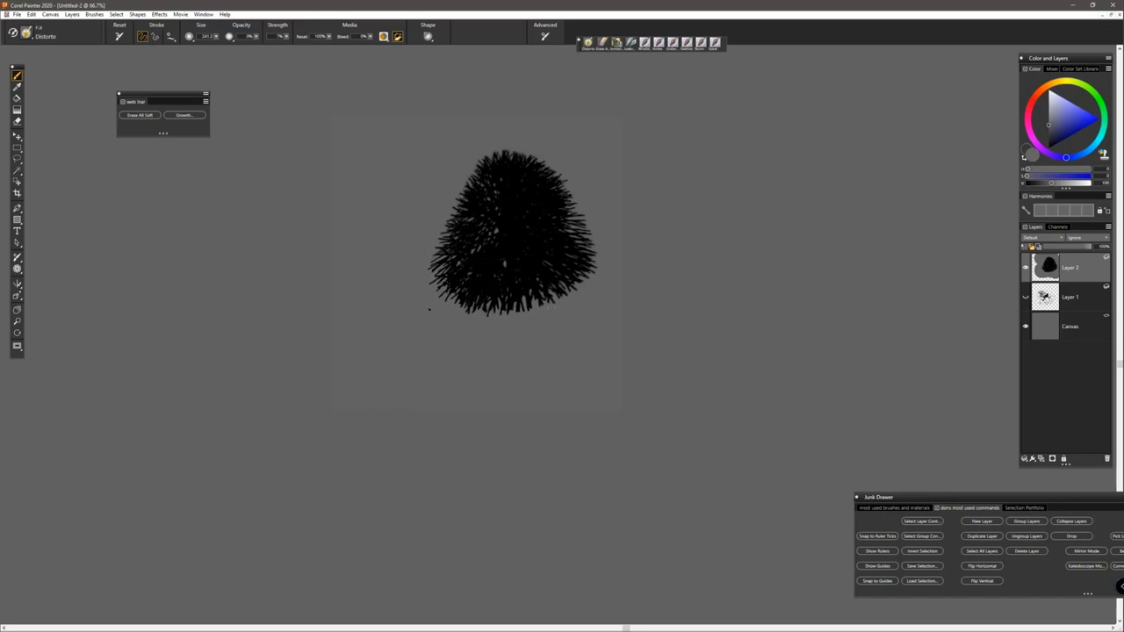
{"action": "mouse_move", "coordinate": [429, 309]}
{"action": "left_mouse_down"}
{"action": "mouse_move", "coordinate": [464, 275]}
{"action": "mouse_move", "coordinate": [439, 307]}
{"action": "left_mouse_up"}
{"action": "mouse_move", "coordinate": [602, 287]}
{"action": "left_mouse_down"}
{"action": "mouse_move", "coordinate": [575, 278]}
{"action": "mouse_move", "coordinate": [610, 318]}
{"action": "mouse_move", "coordinate": [531, 243]}
{"action": "mouse_move", "coordinate": [491, 260]}
{"action": "mouse_move", "coordinate": [496, 226]}
{"action": "mouse_move", "coordinate": [586, 214]}
{"action": "mouse_move", "coordinate": [428, 202]}
{"action": "mouse_move", "coordinate": [517, 181]}
{"action": "mouse_move", "coordinate": [444, 177]}
{"action": "mouse_move", "coordinate": [485, 205]}
{"action": "mouse_move", "coordinate": [596, 161]}
{"action": "mouse_move", "coordinate": [538, 250]}
{"action": "mouse_move", "coordinate": [522, 334]}
{"action": "mouse_move", "coordinate": [586, 345]}
{"action": "mouse_move", "coordinate": [544, 329]}
{"action": "mouse_move", "coordinate": [542, 351]}
{"action": "mouse_move", "coordinate": [475, 330]}
{"action": "mouse_move", "coordinate": [501, 322]}
{"action": "left_mouse_up"}
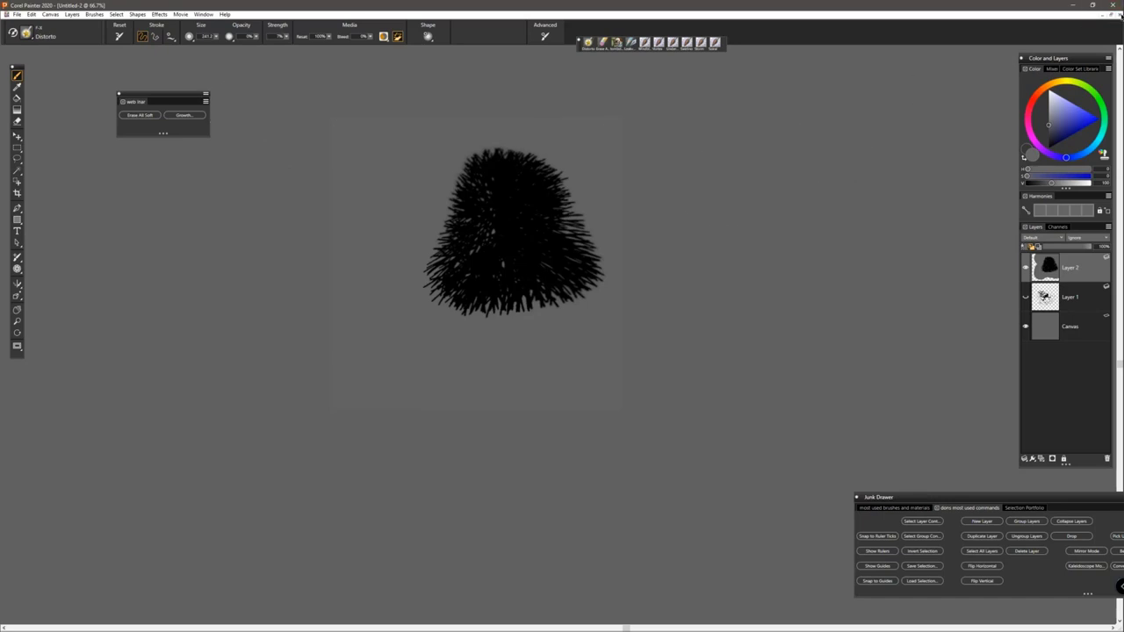
Step: Close the Untitled-2 document without saving its changes
{"action": "left_click", "coordinate": [1118, 15]}
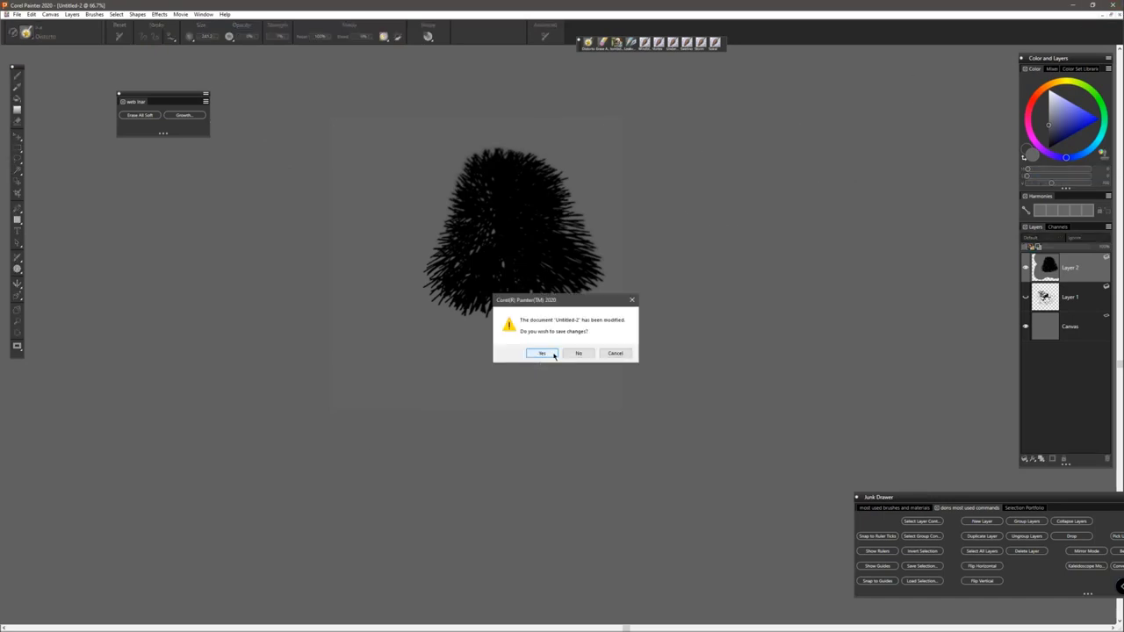
{"action": "left_click", "coordinate": [578, 353]}
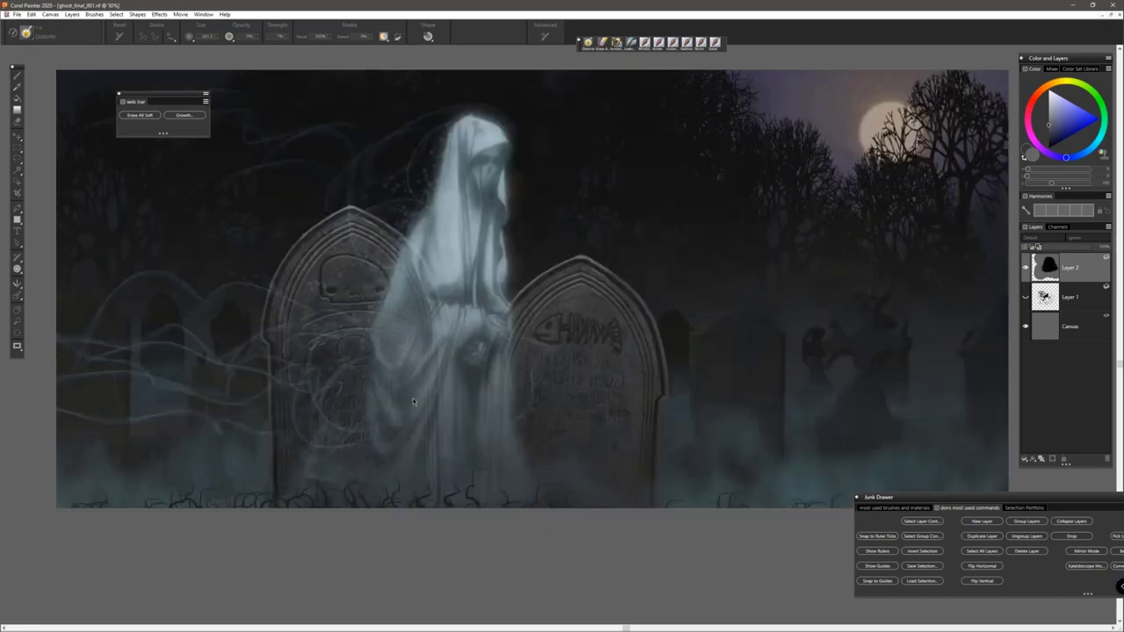
Step: Show the Selection Portfolio in the Junk Drawer, enlarge the palette to reveal all selections, and reposition it over the ghost painting
{"action": "left_click", "coordinate": [202, 15]}
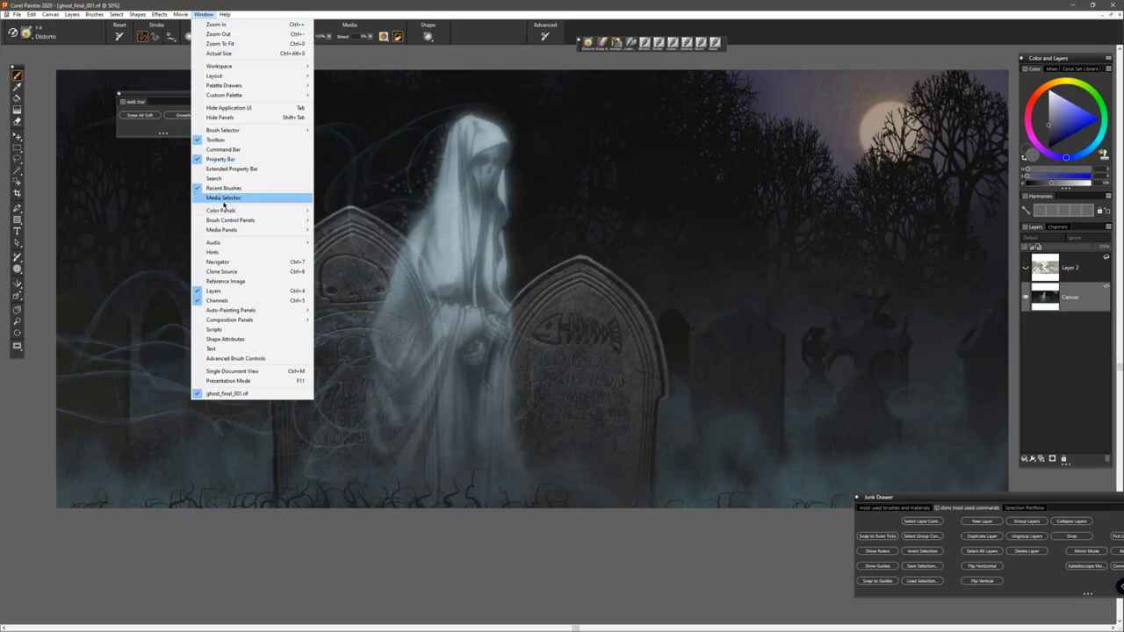
{"action": "mouse_move", "coordinate": [220, 231]}
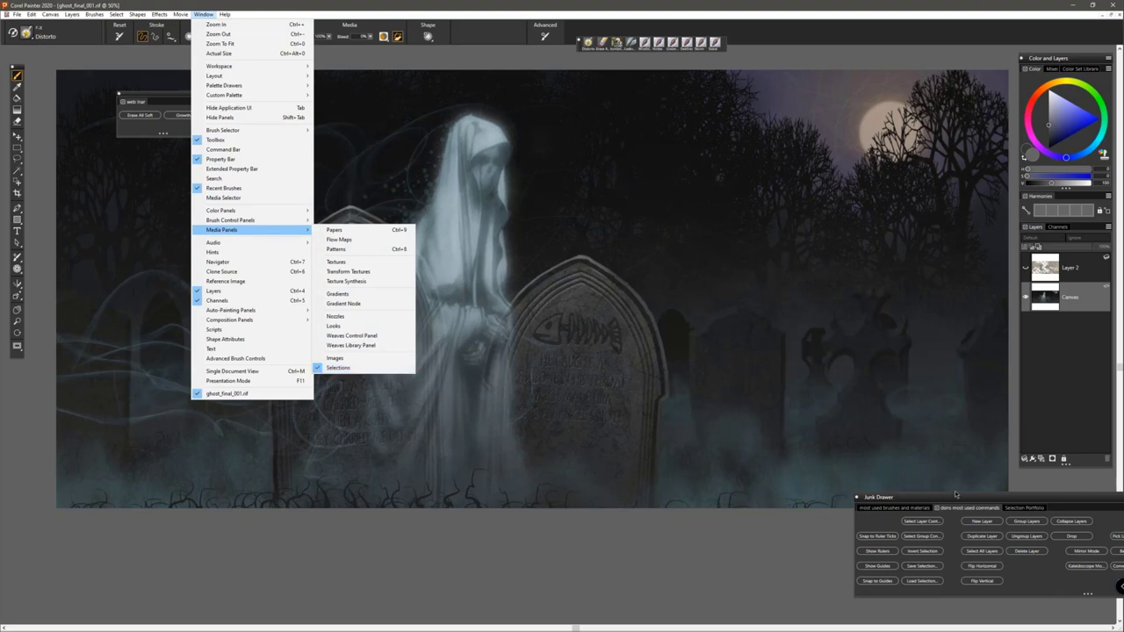
{"action": "left_click_drag", "start_coordinate": [987, 498], "coordinate": [534, 362]}
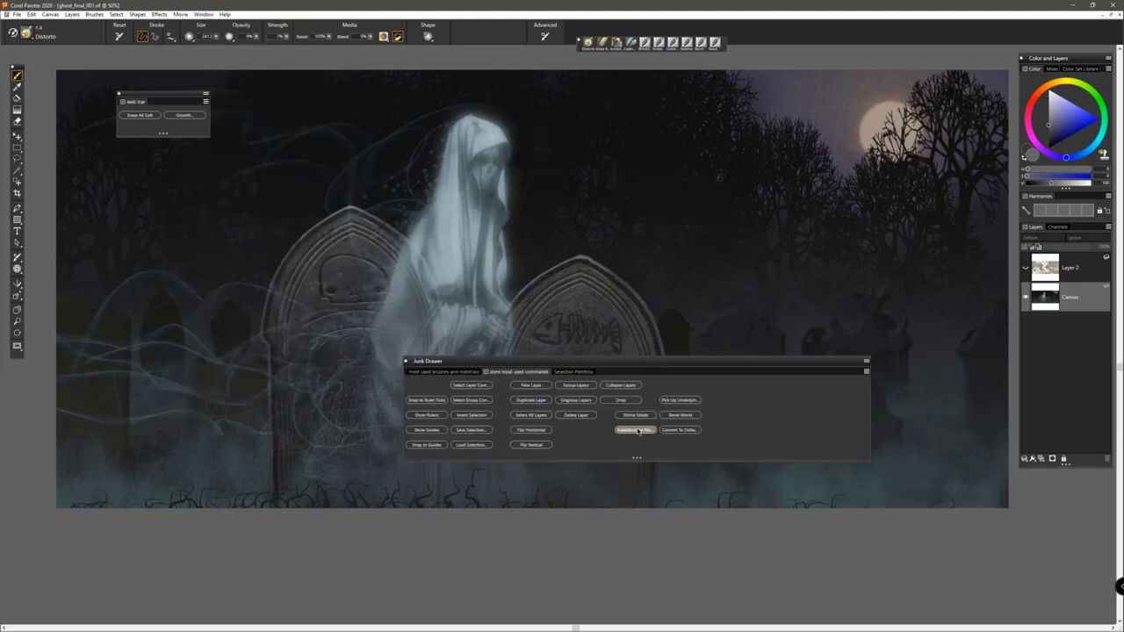
{"action": "left_click", "coordinate": [572, 372]}
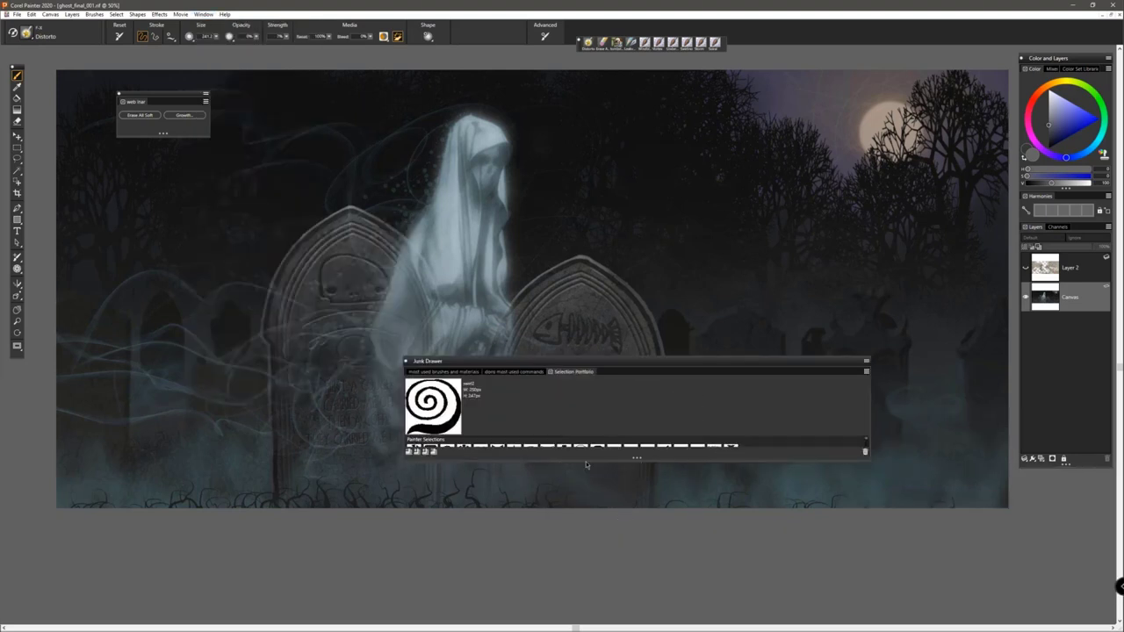
{"action": "left_click_drag", "start_coordinate": [586, 458], "coordinate": [586, 568]}
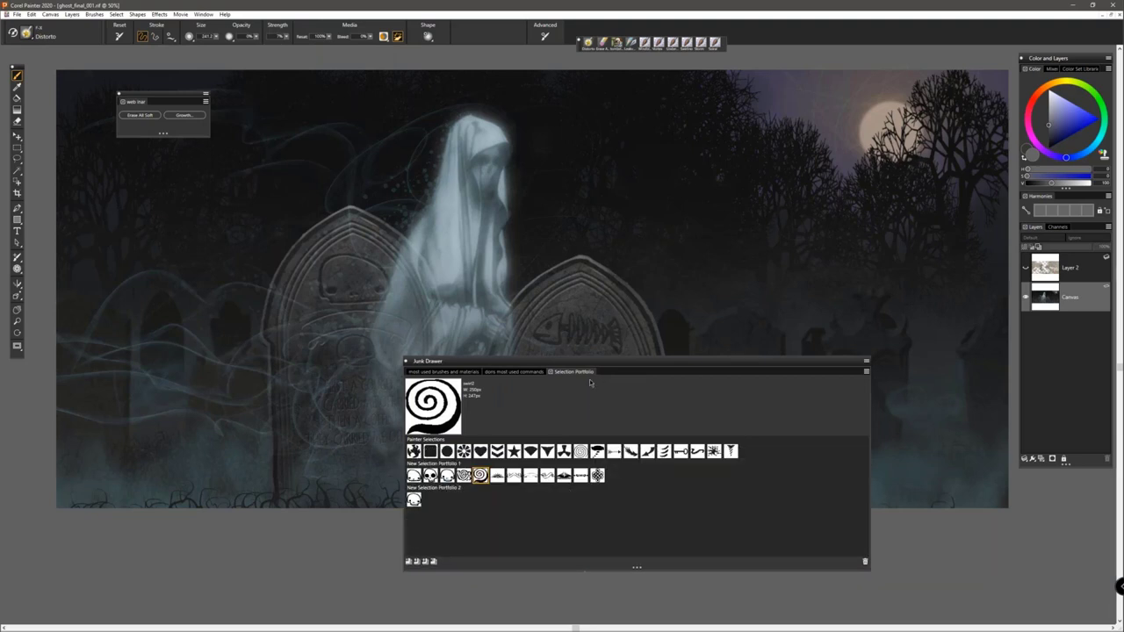
{"action": "left_click_drag", "start_coordinate": [619, 364], "coordinate": [540, 193]}
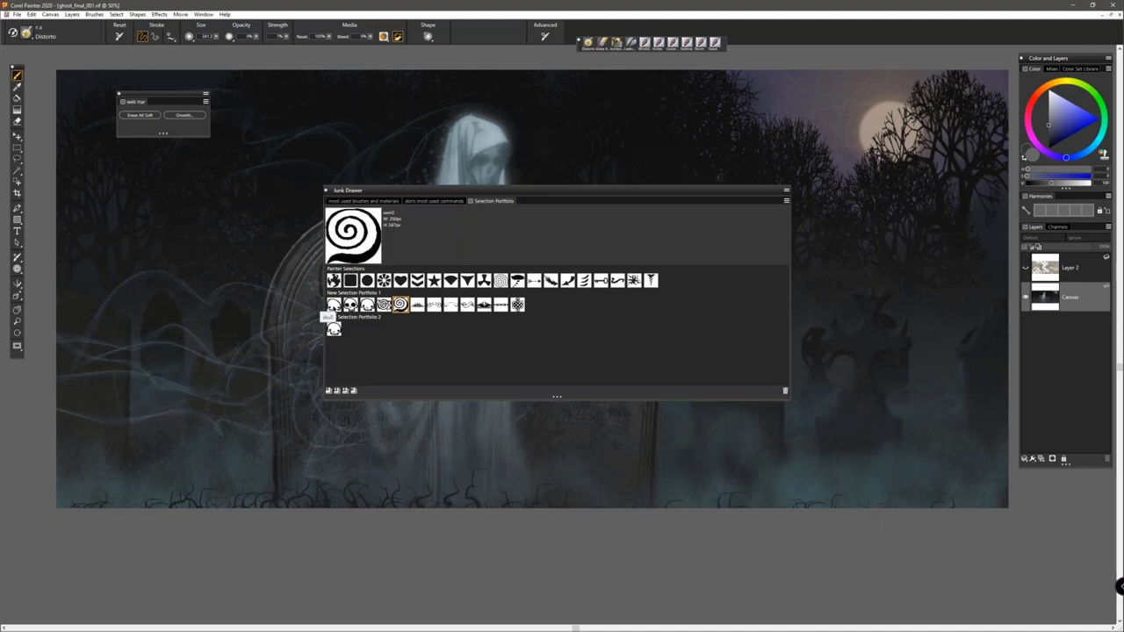
{"action": "left_click_drag", "start_coordinate": [513, 190], "coordinate": [690, 287]}
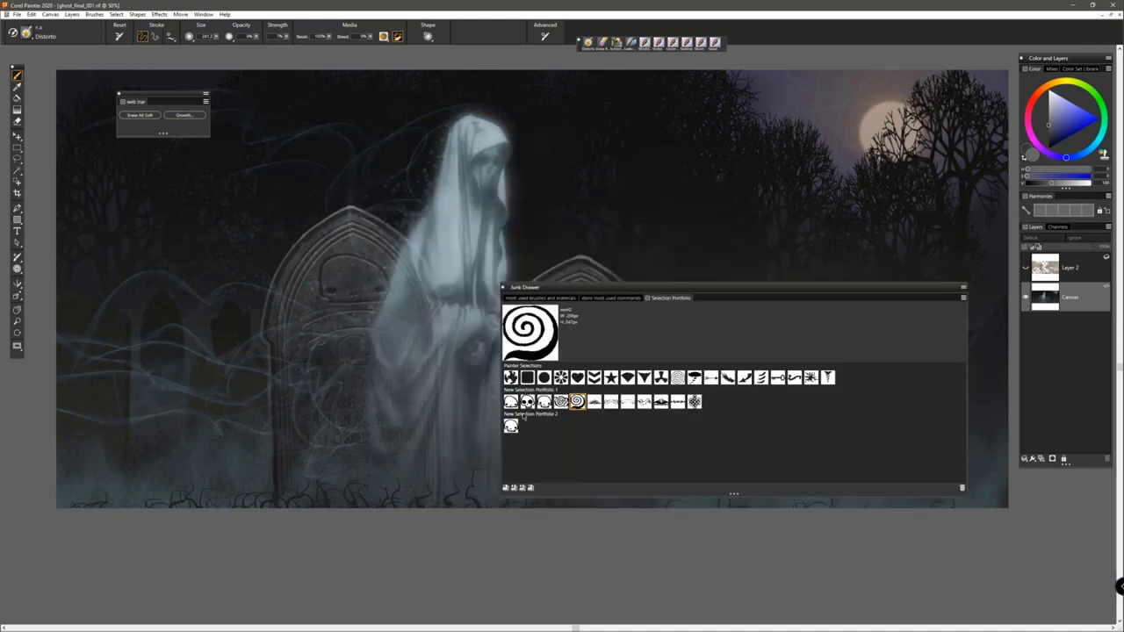
Step: Place the skull selection with black eye sockets from New Selection Portfolio 1 on the fish-bone tombstone and float it onto a new layer
{"action": "left_click", "coordinate": [527, 401]}
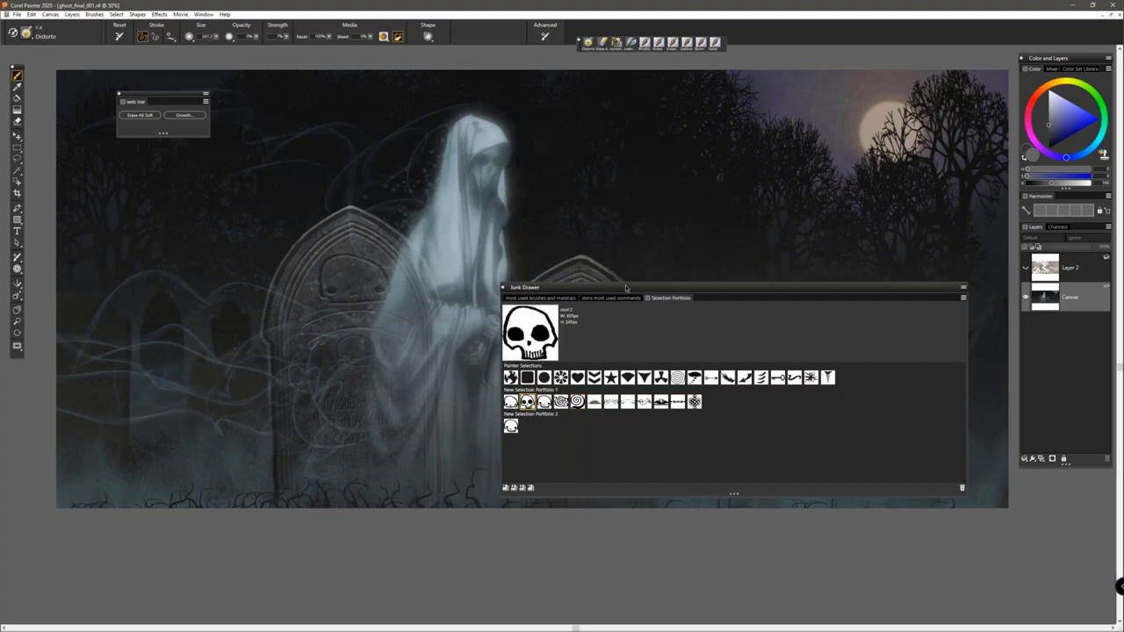
{"action": "left_click_drag", "start_coordinate": [928, 293], "coordinate": [816, 409]}
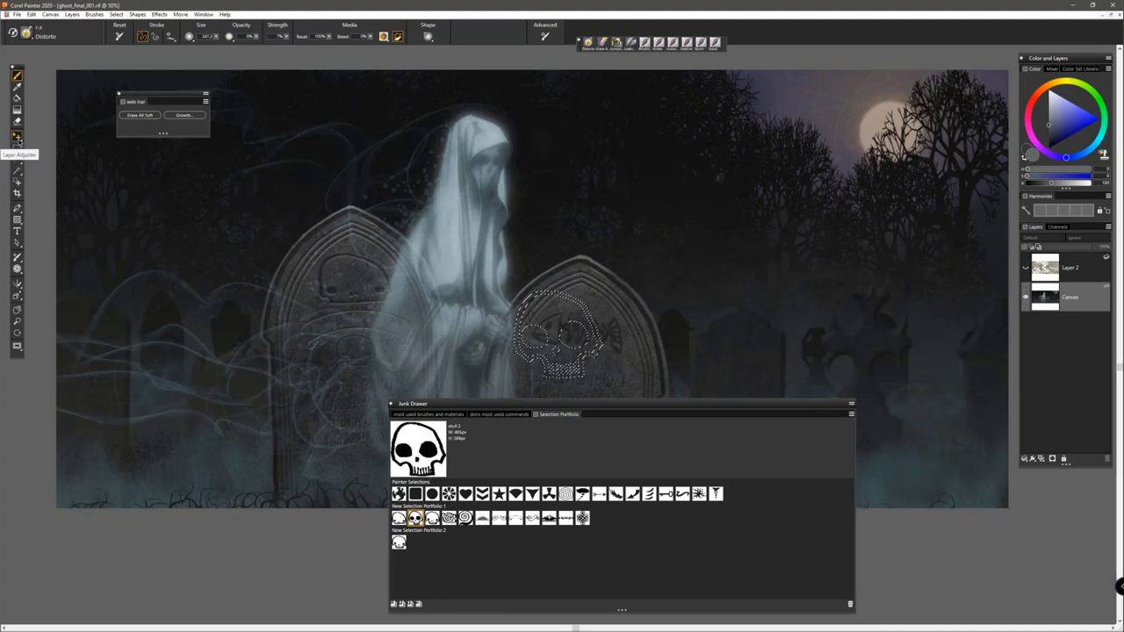
{"action": "left_click", "coordinate": [16, 137]}
{"action": "left_click_drag", "start_coordinate": [568, 303], "coordinate": [557, 225]}
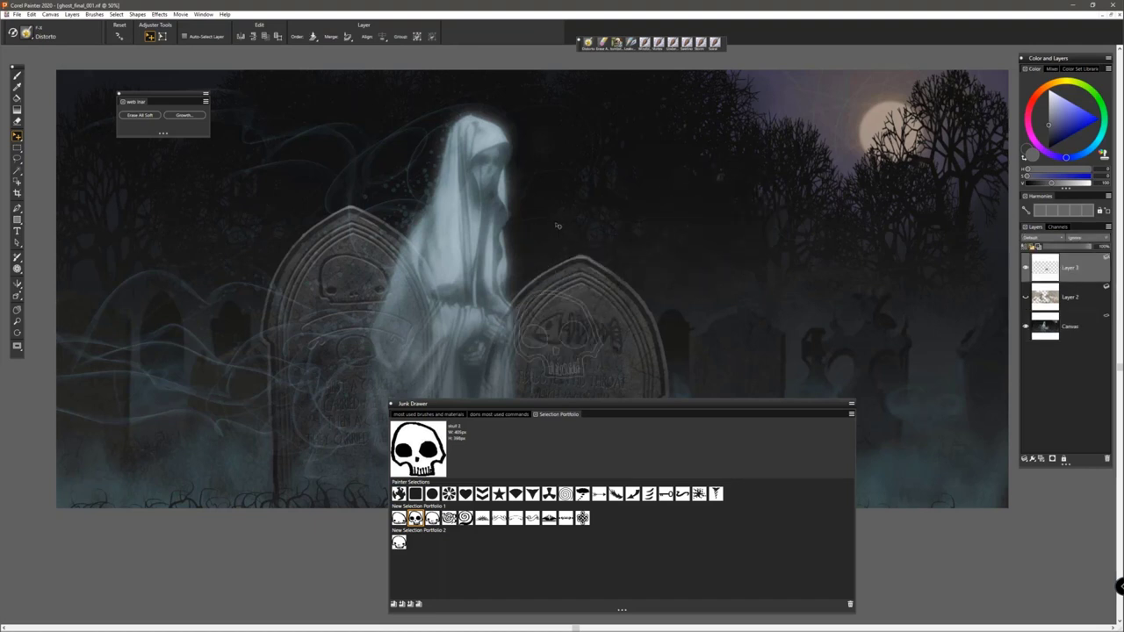
Step: Undo the added empty layer and the floated skull layer with the black eye sockets
{"action": "left_click", "coordinate": [1041, 459]}
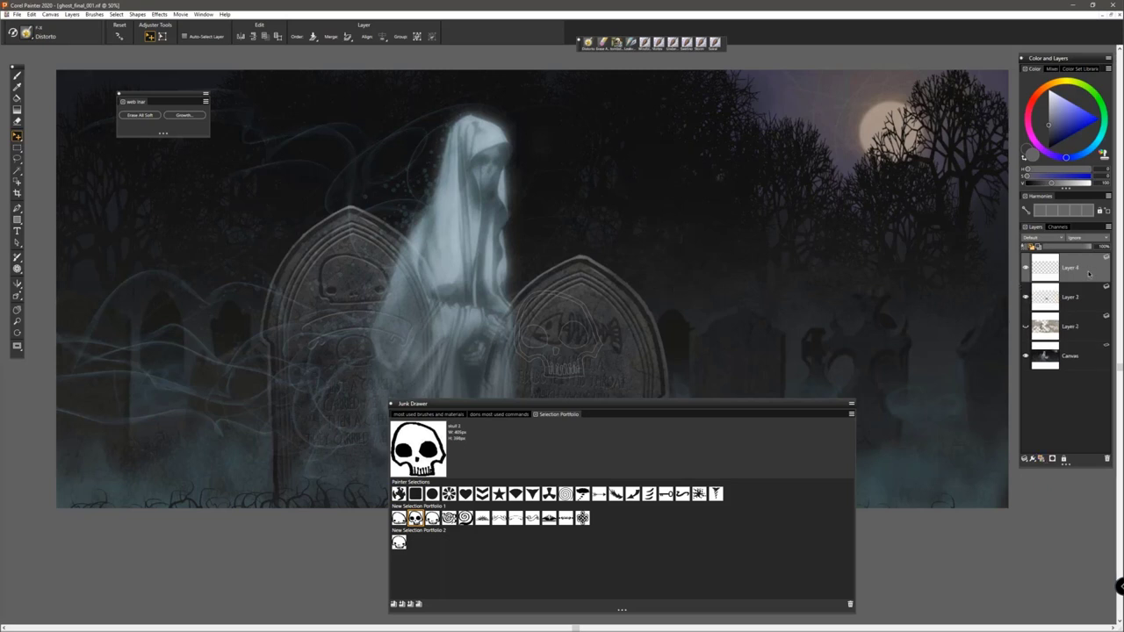
{"action": "key", "text": "ctrl+z"}
{"action": "key", "text": "ctrl+z"}
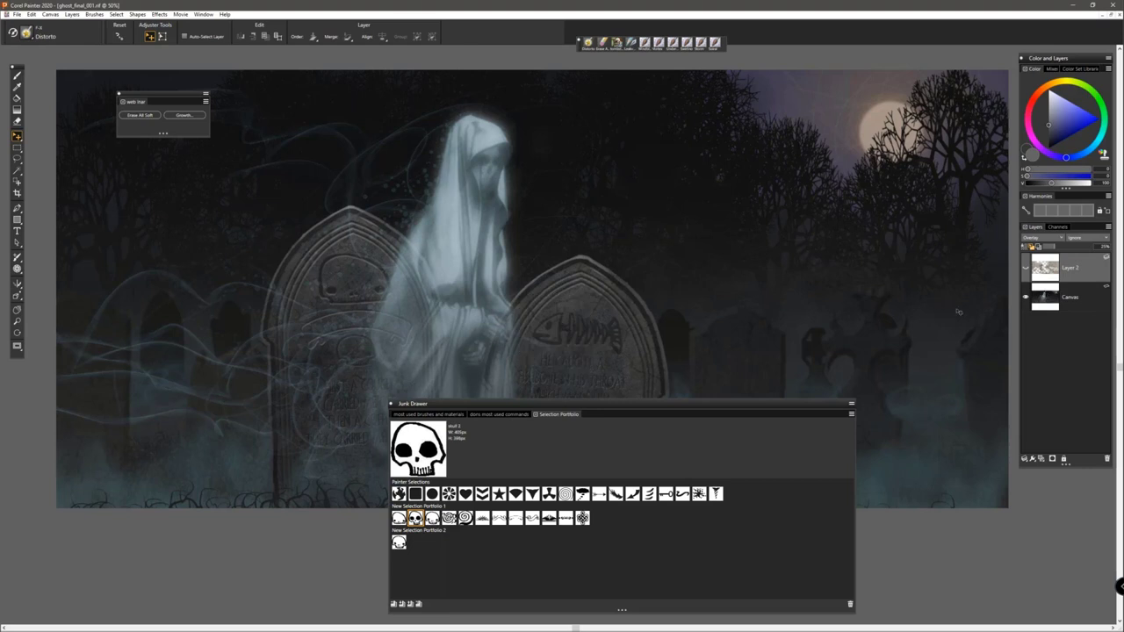
Step: Add a new empty layer and place the first skull selection from New Selection Portfolio 1 on the fish-bone tombstone
{"action": "left_click", "coordinate": [1041, 459]}
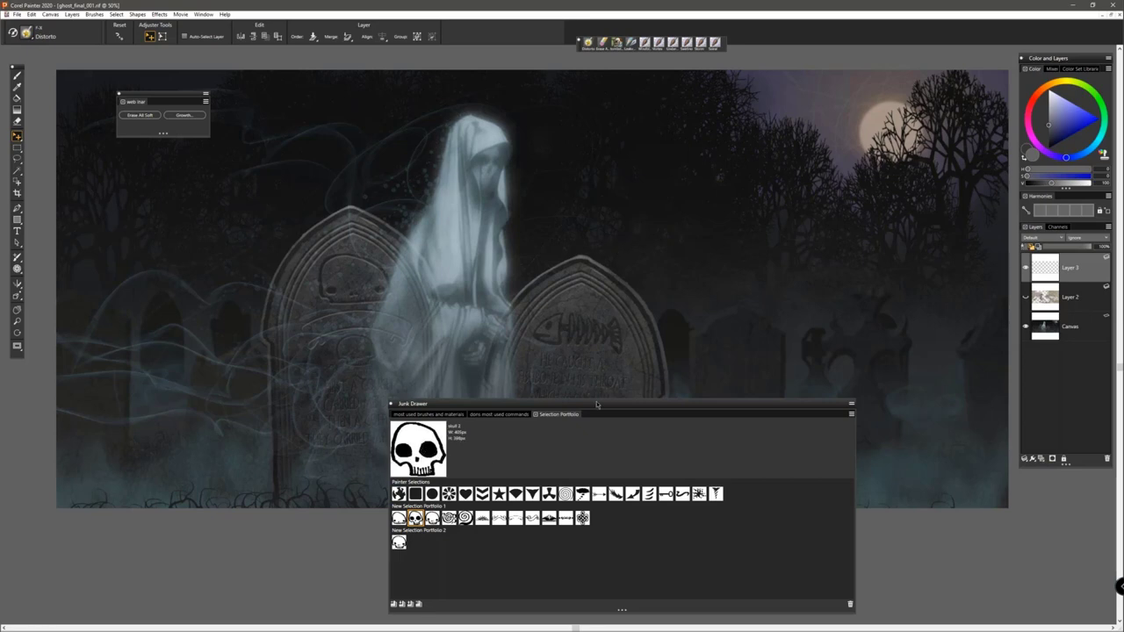
{"action": "left_click_drag", "start_coordinate": [596, 404], "coordinate": [561, 341]}
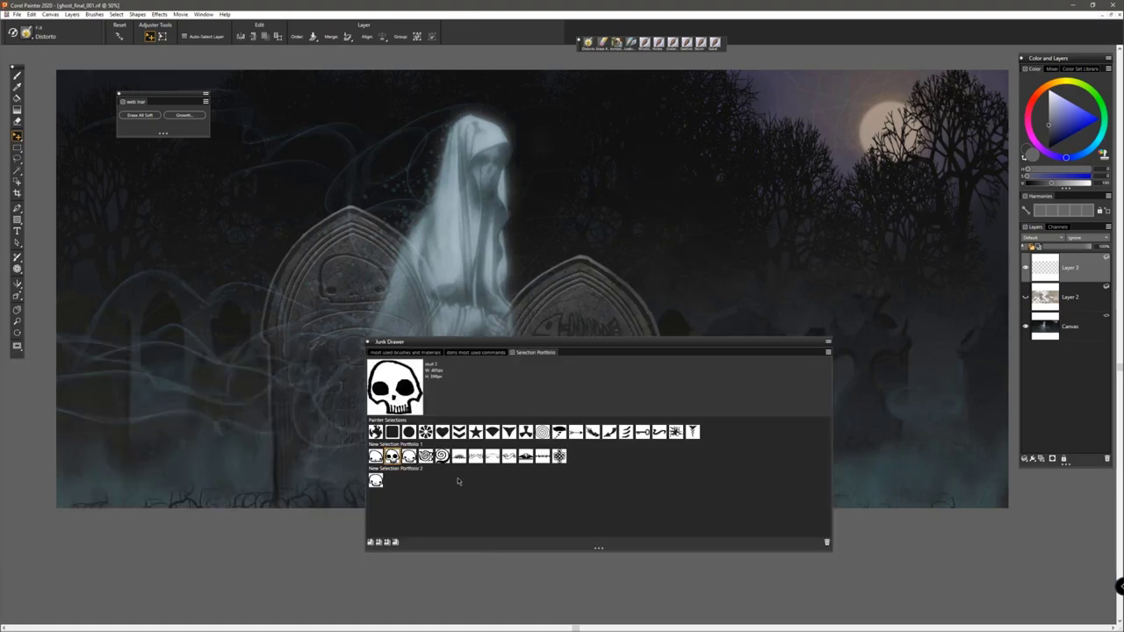
{"action": "left_click_drag", "start_coordinate": [375, 455], "coordinate": [504, 439]}
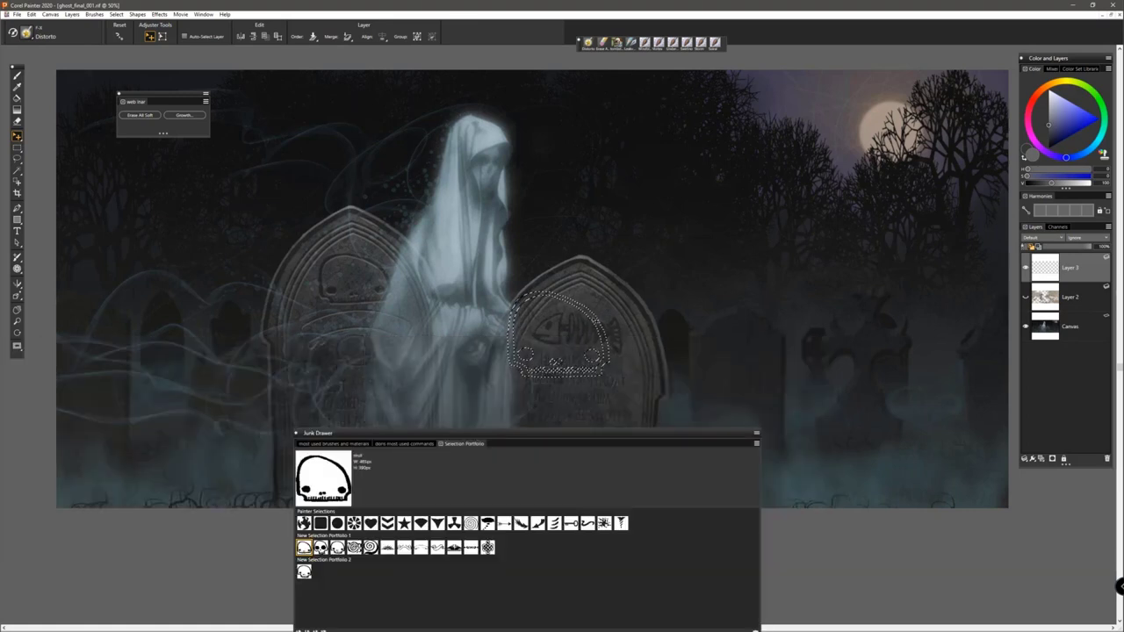
{"action": "left_click", "coordinate": [593, 318]}
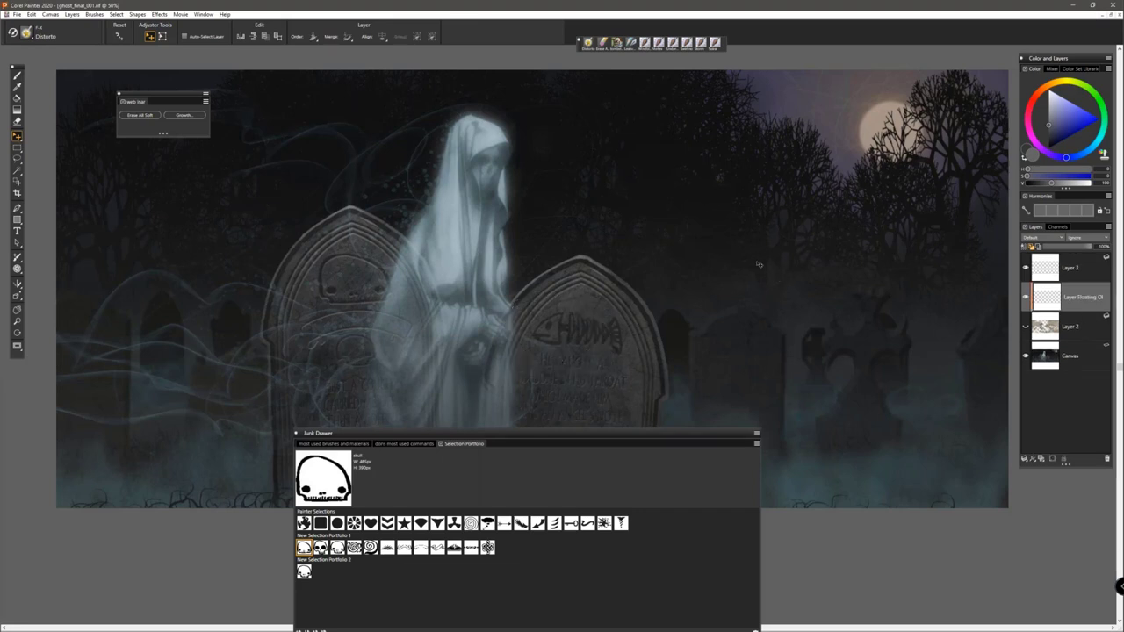
{"action": "left_click", "coordinate": [1087, 269]}
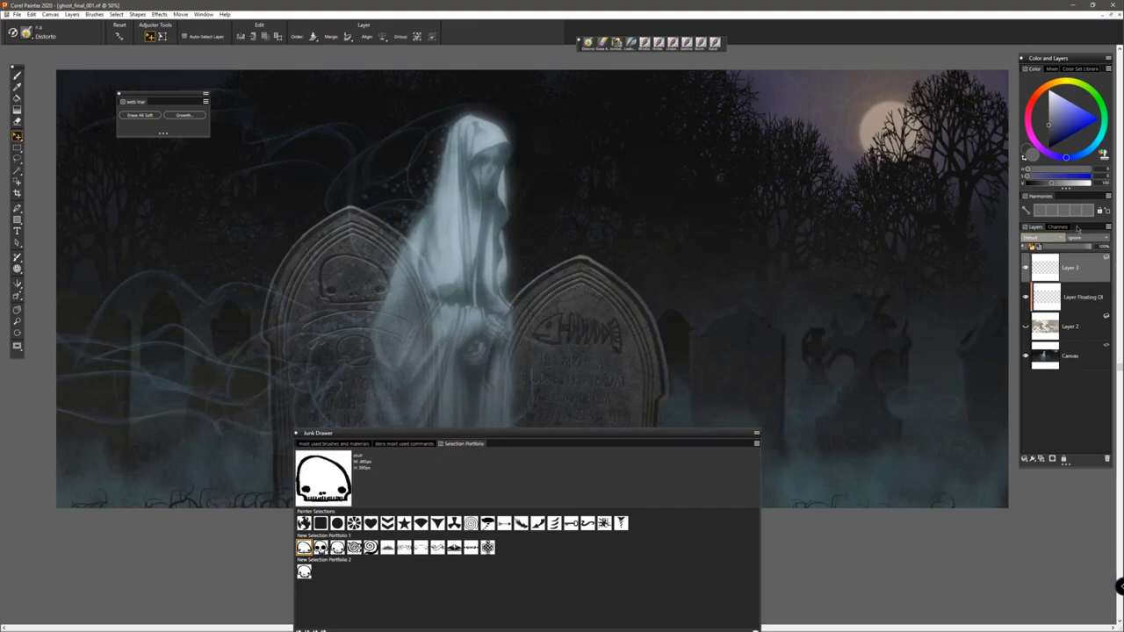
{"action": "left_click_drag", "start_coordinate": [1041, 282], "coordinate": [1039, 280]}
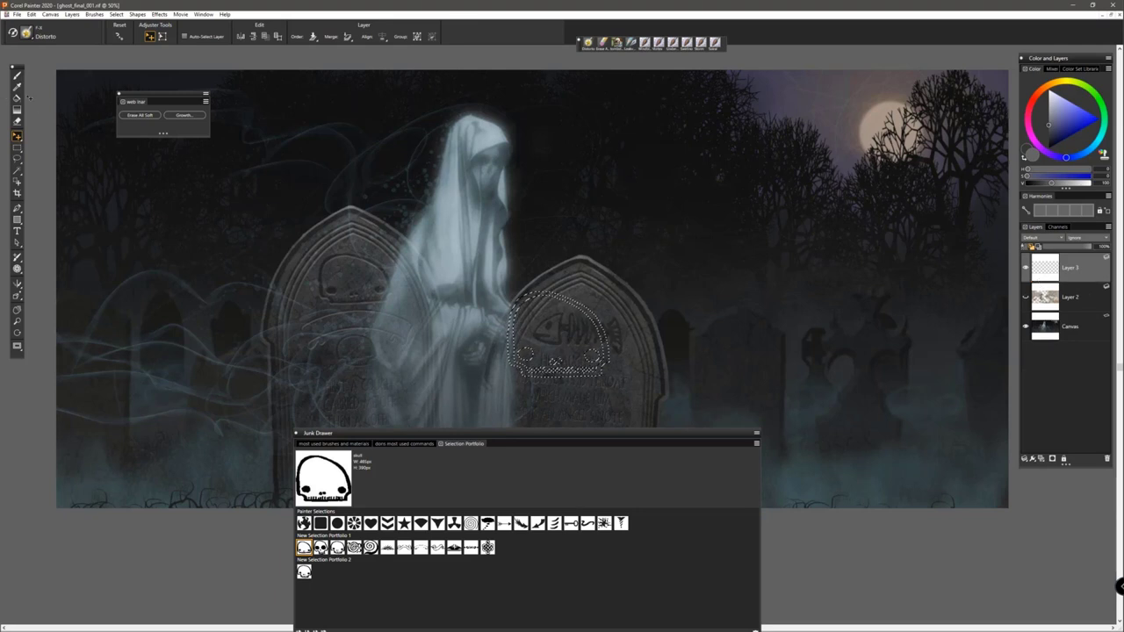
Step: Fill the skull selection on Layer 3 with the current grey, keeping the Junk Drawer clear of the tombstone
{"action": "left_click", "coordinate": [16, 98]}
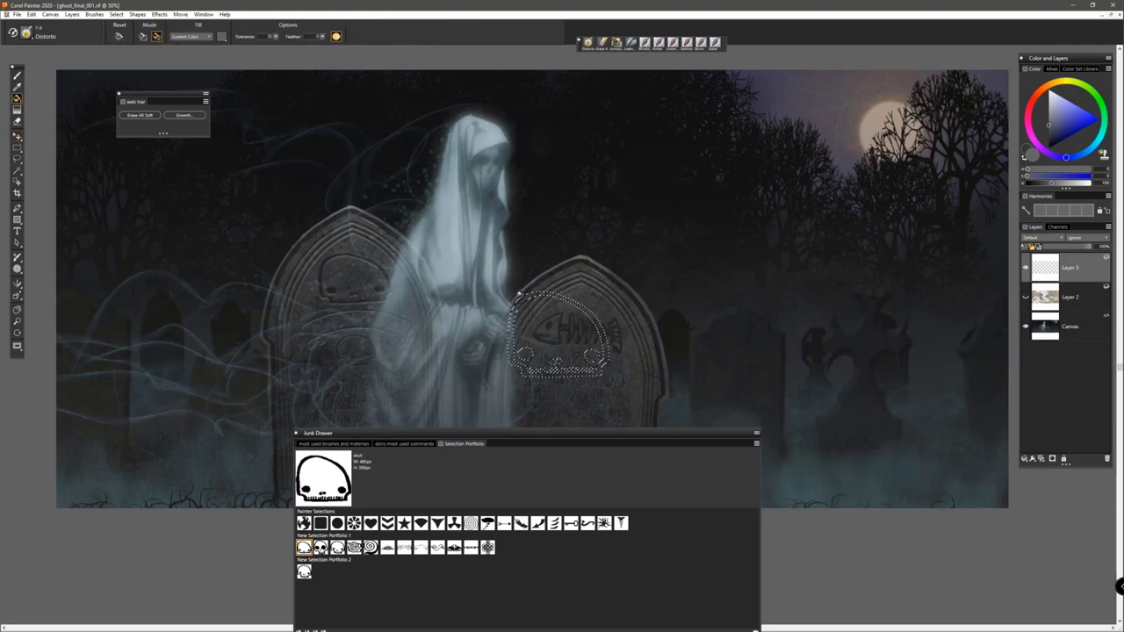
{"action": "left_click", "coordinate": [522, 295]}
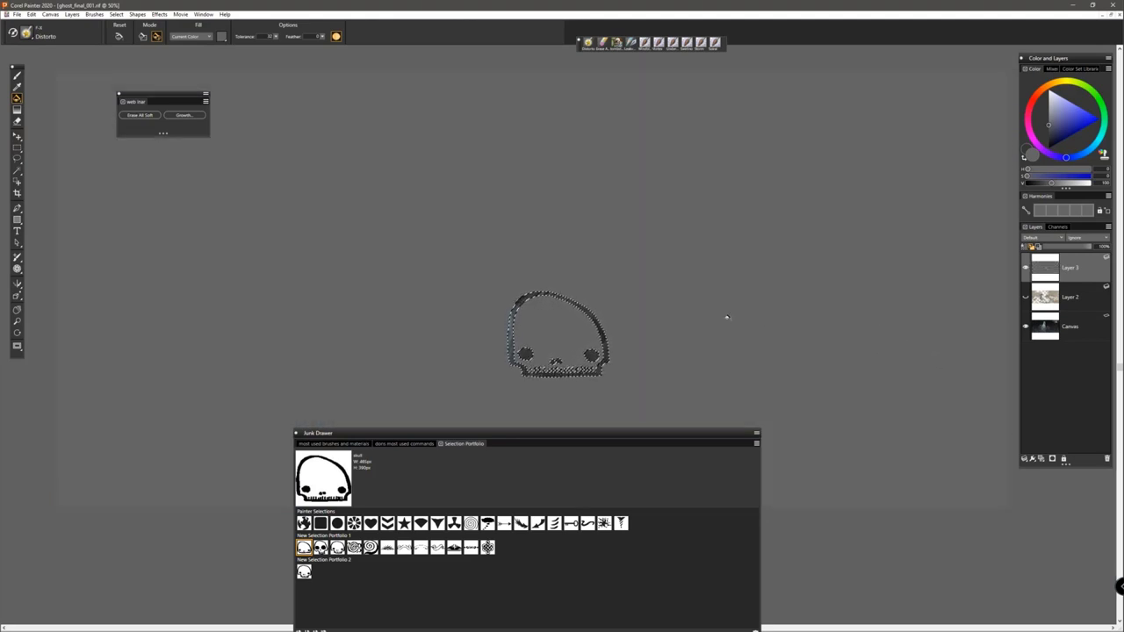
{"action": "key", "text": "ctrl+z"}
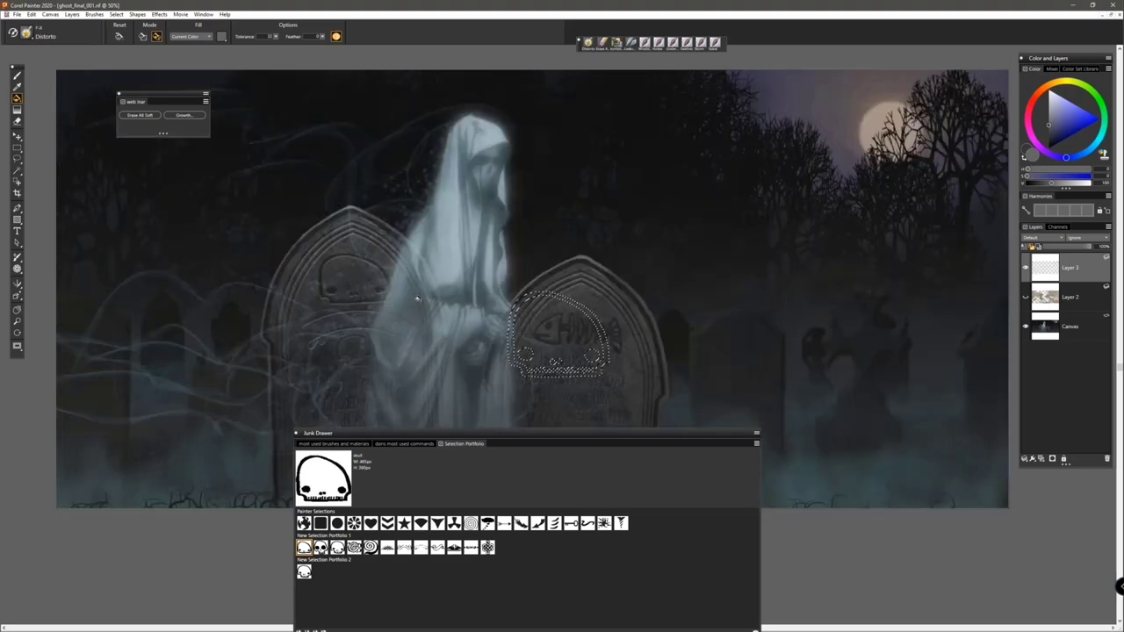
{"action": "left_click_drag", "start_coordinate": [527, 435], "coordinate": [576, 91]}
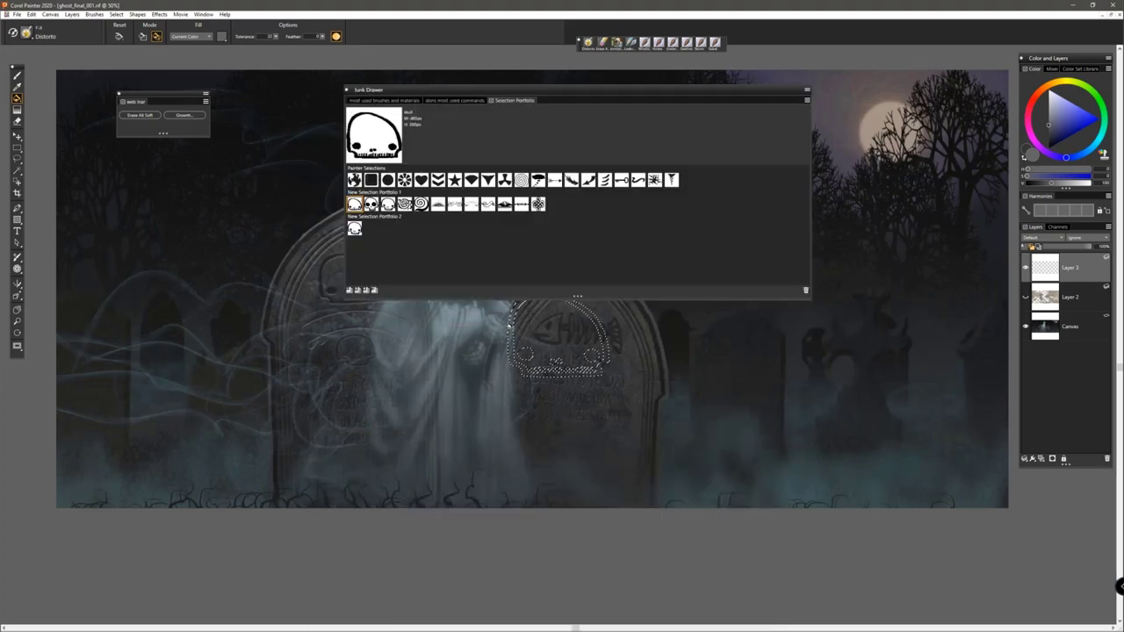
{"action": "left_click_drag", "start_coordinate": [579, 96], "coordinate": [621, 74]}
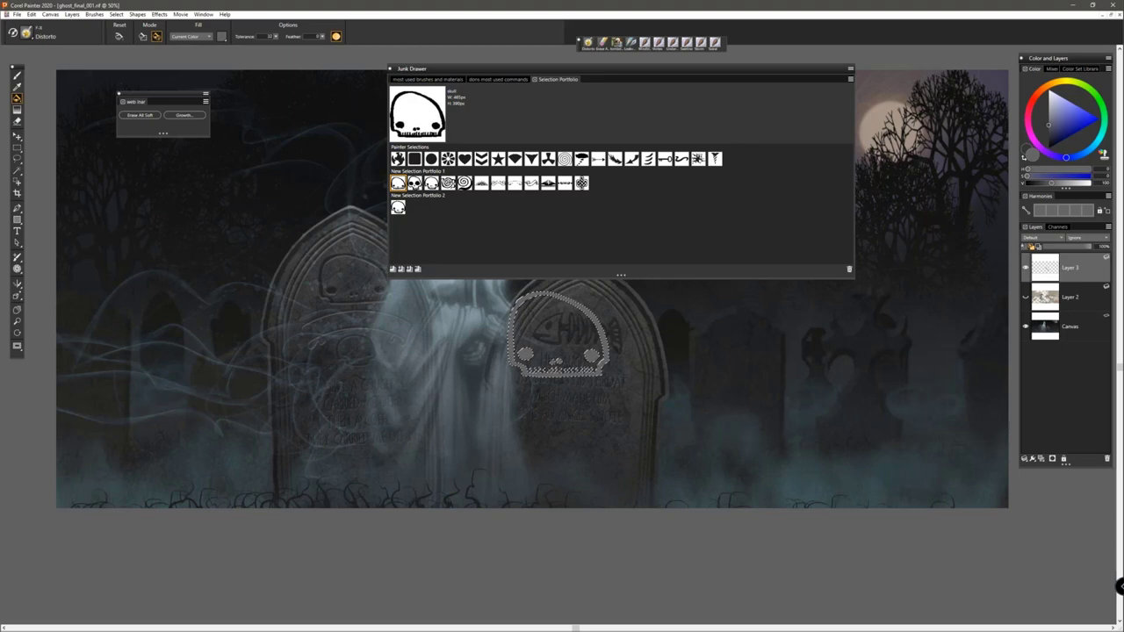
Step: Deselect the skull and move it down below the fish-bone carving on the tombstone
{"action": "key", "text": "ctrl+d"}
{"action": "left_click", "coordinate": [17, 137]}
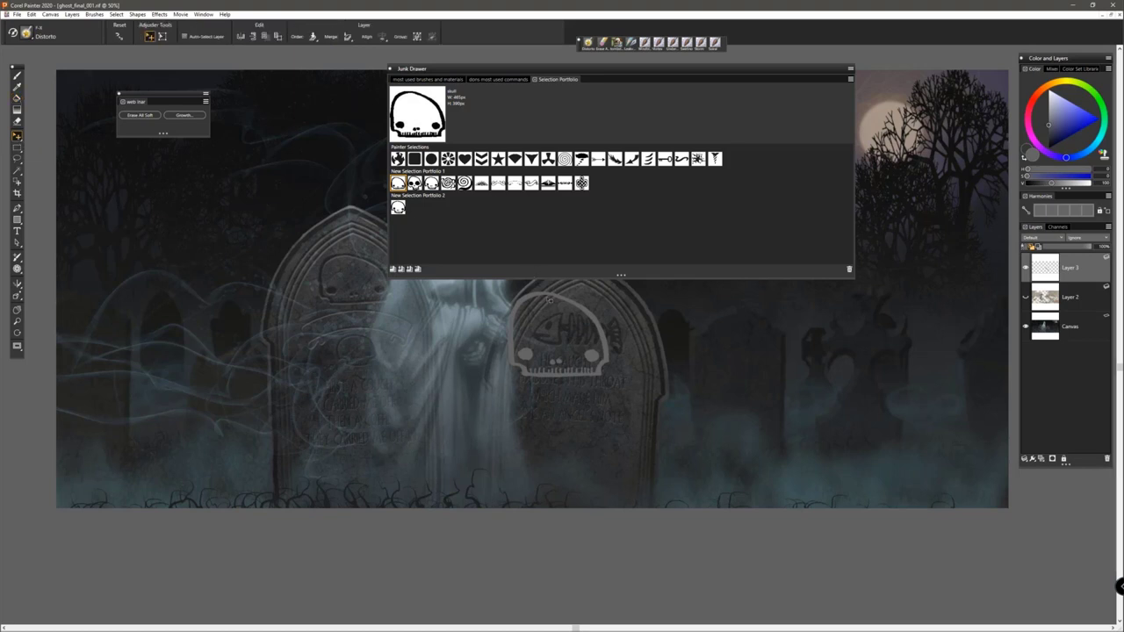
{"action": "left_click_drag", "start_coordinate": [546, 297], "coordinate": [564, 339]}
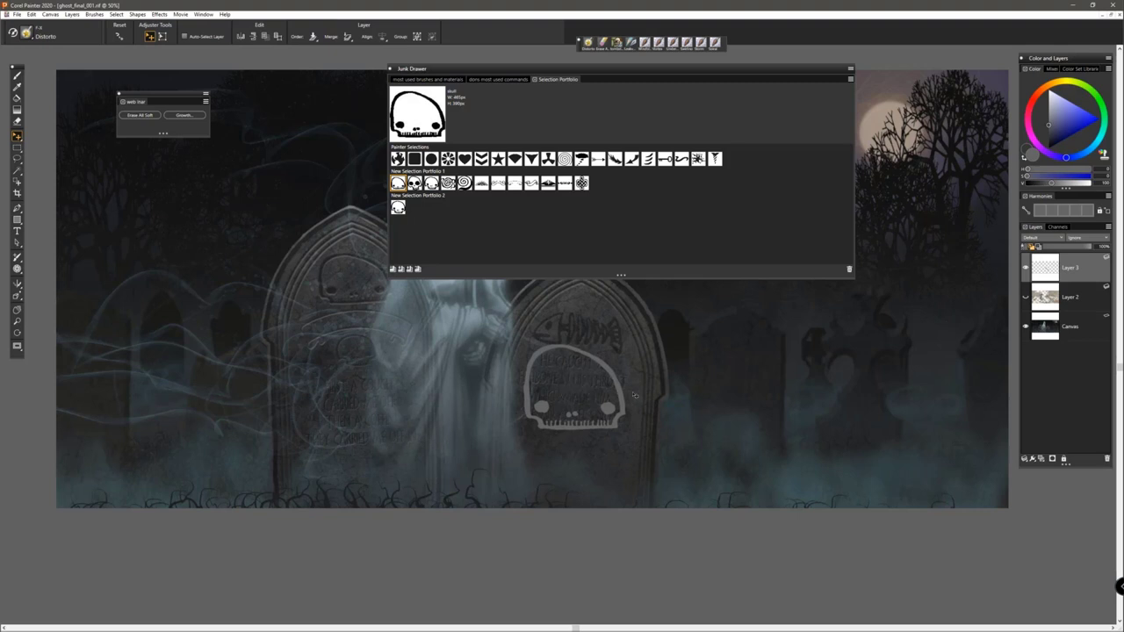
Step: Load Layer 3's skull as a selection and fill it with near-white on a new layer
{"action": "left_click", "coordinate": [1044, 269], "text": "ctrl"}
{"action": "left_click", "coordinate": [1043, 460]}
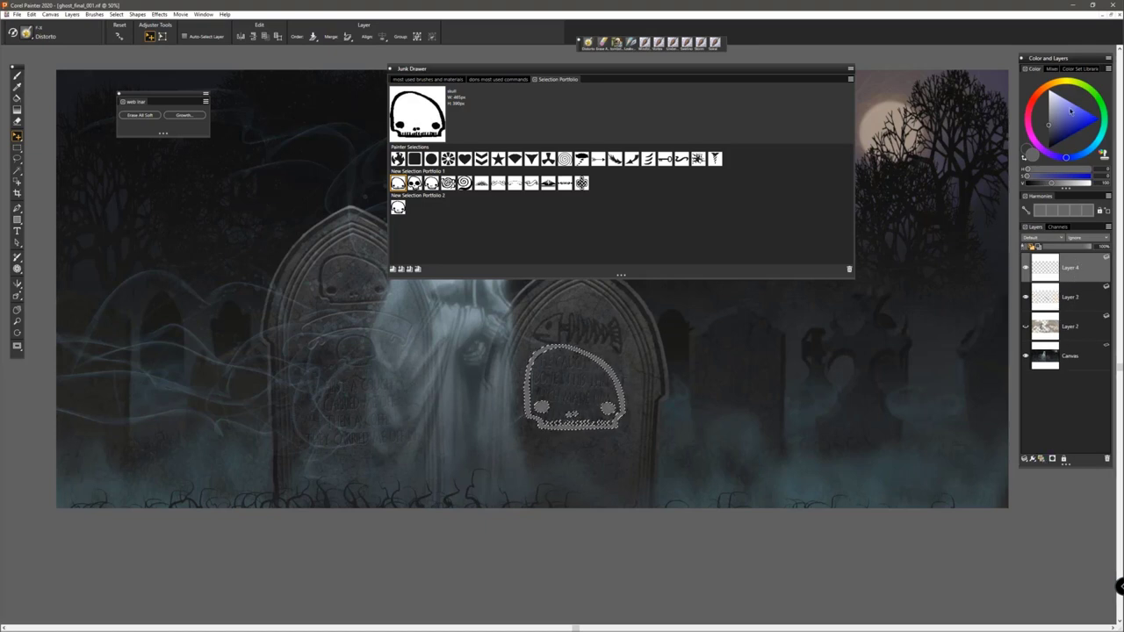
{"action": "left_click_drag", "start_coordinate": [1058, 105], "coordinate": [1028, 101]}
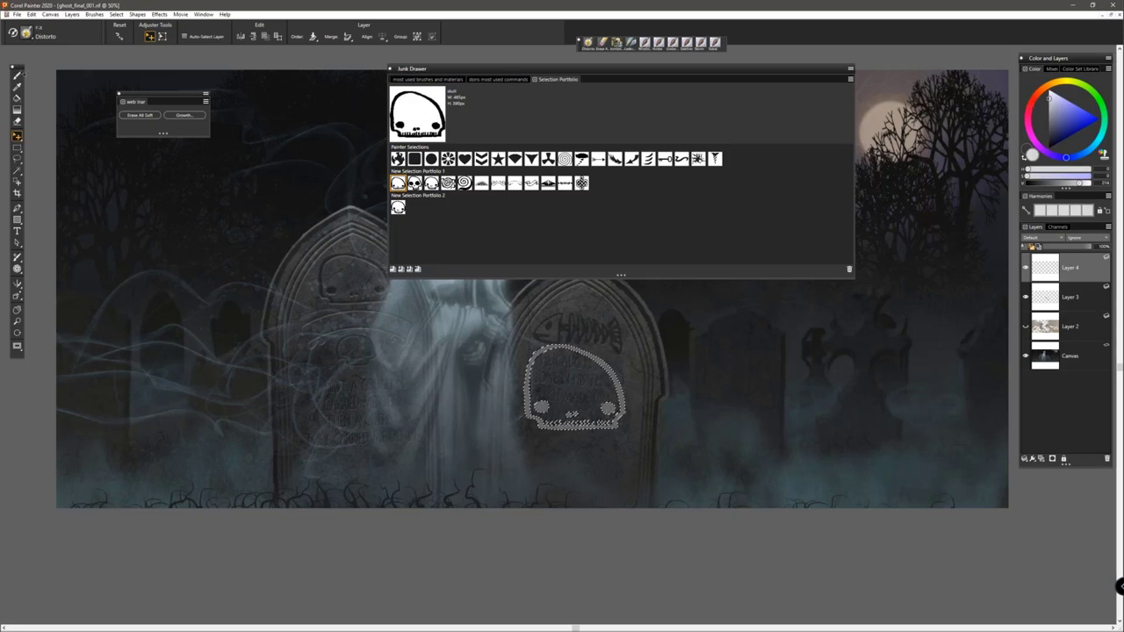
{"action": "left_click", "coordinate": [17, 122]}
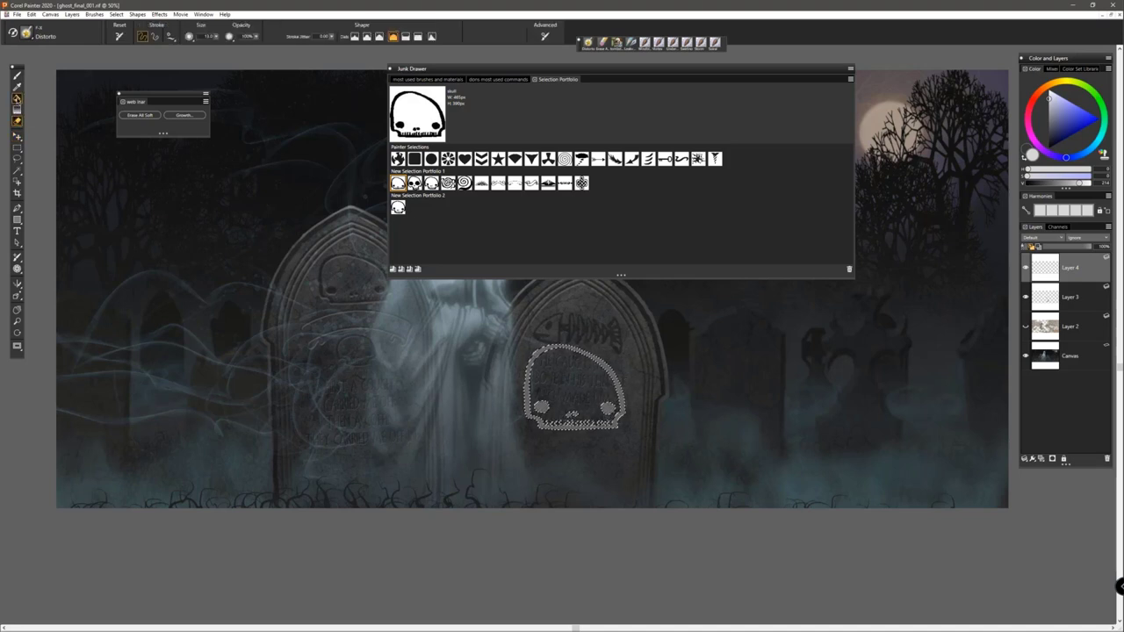
{"action": "left_click", "coordinate": [16, 97]}
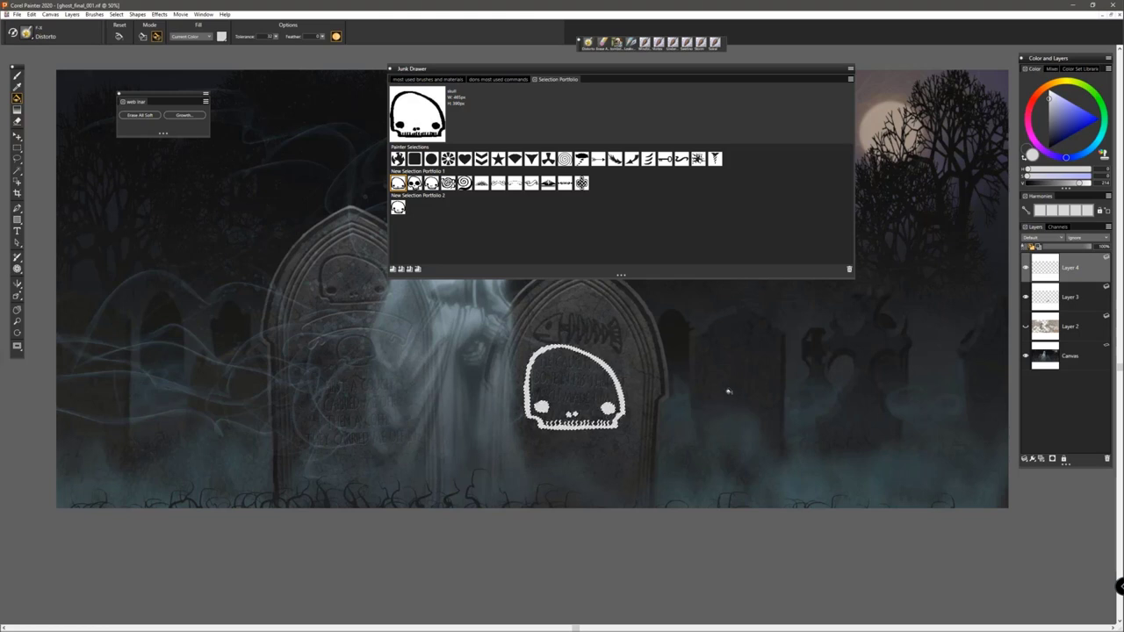
Step: Reorder the layers so the near-white skull on Layer 4 lies beneath Layer 3
{"action": "left_click", "coordinate": [1079, 303]}
{"action": "left_click_drag", "start_coordinate": [1062, 269], "coordinate": [1064, 297]}
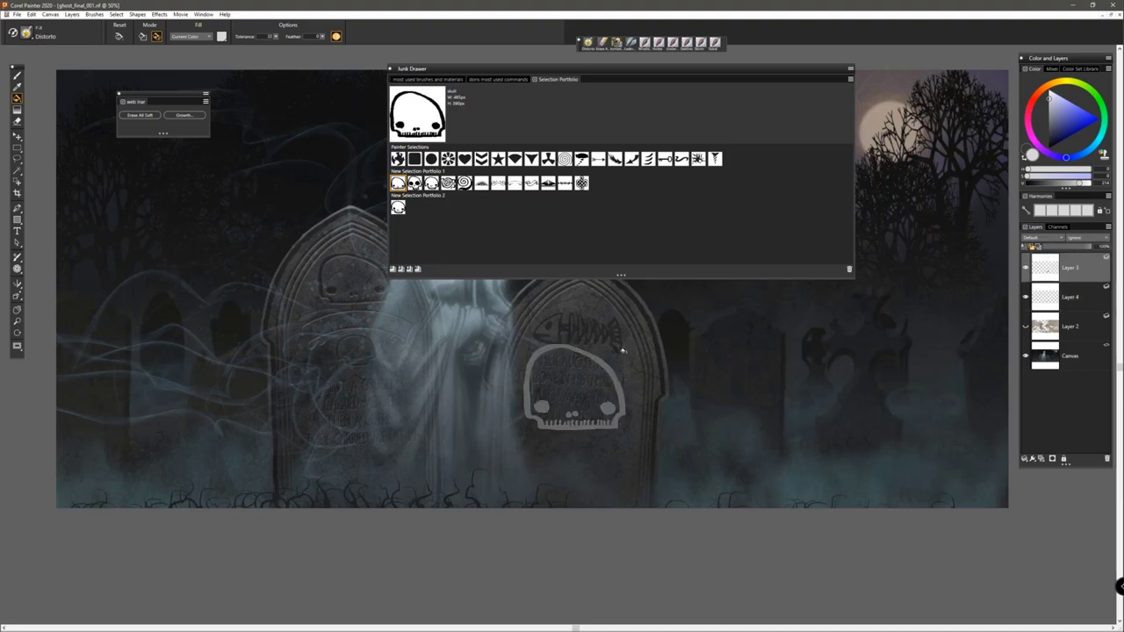
{"action": "left_click", "coordinate": [1078, 303]}
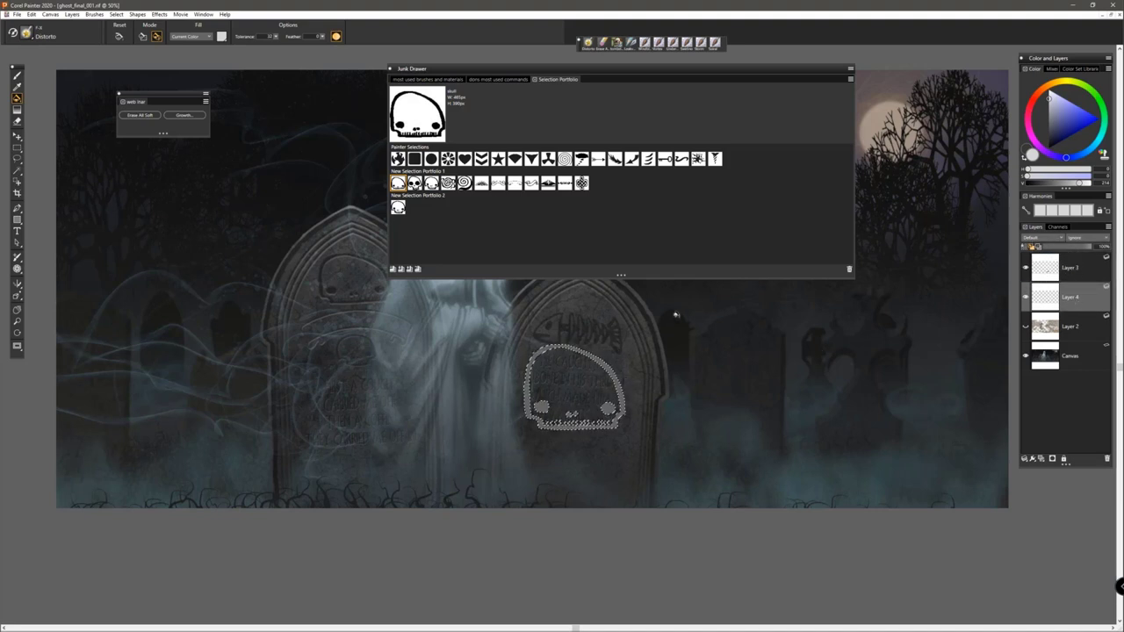
Step: Choose a near-black colour and fill the selected skull on Layer 3 with it
{"action": "left_click", "coordinate": [1052, 137]}
{"action": "left_click_drag", "start_coordinate": [1052, 137], "coordinate": [1049, 141]}
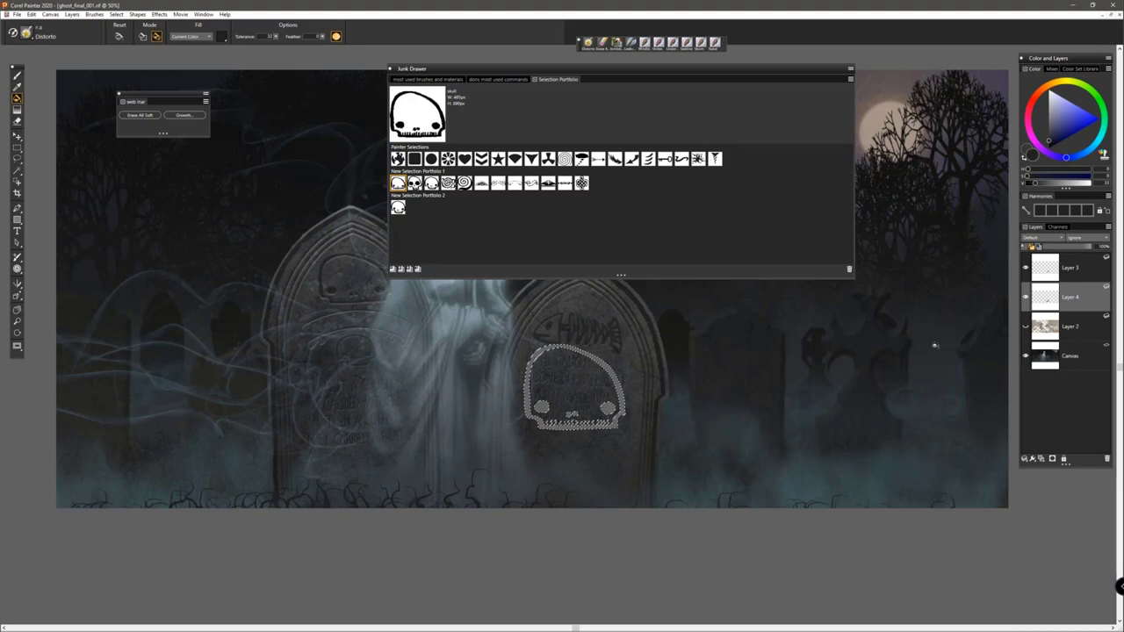
{"action": "left_click", "coordinate": [1089, 265]}
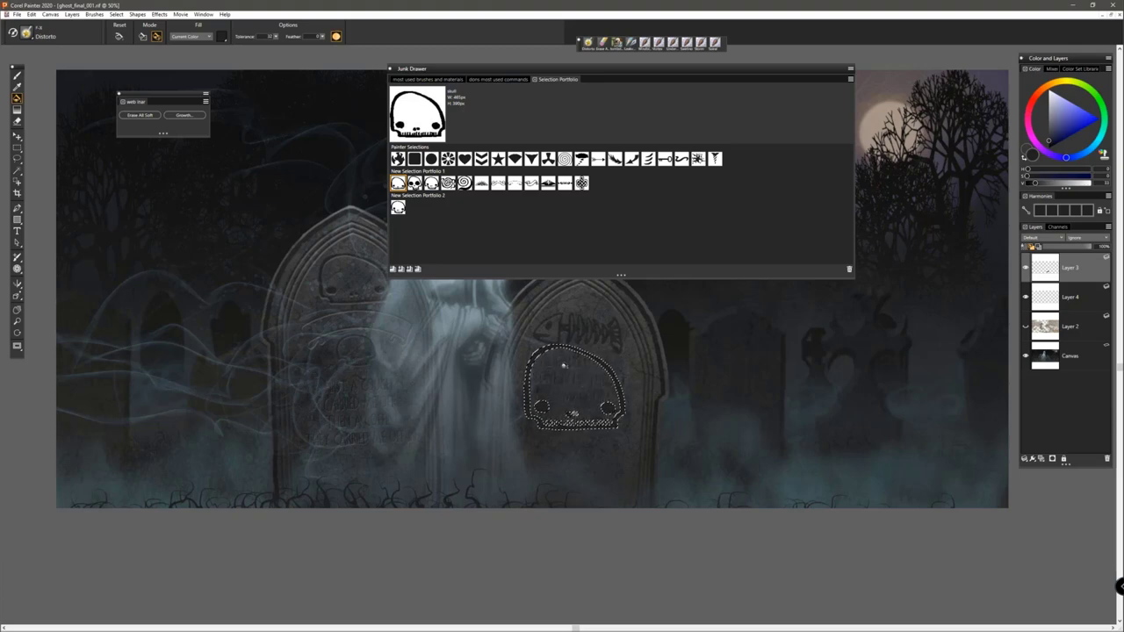
Step: Deselect the skull and offset the white copy on Layer 4 slightly downward as a light rim for the dark carving
{"action": "scroll", "coordinate": [564, 366], "scroll_direction": "up", "scroll_amount": 3}
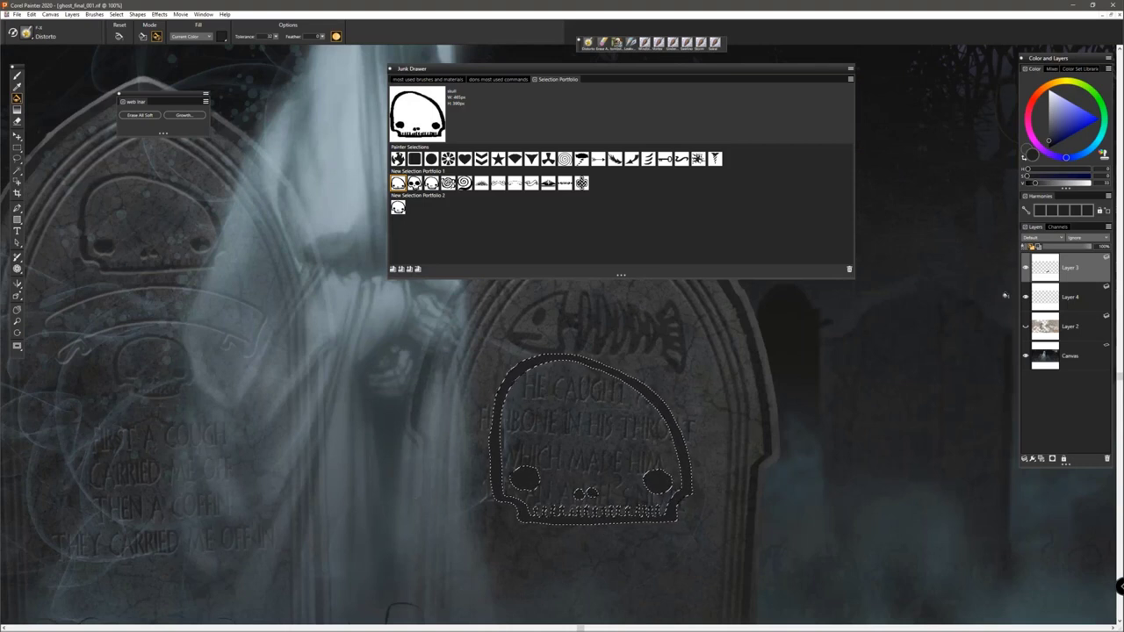
{"action": "key", "text": "ctrl+d"}
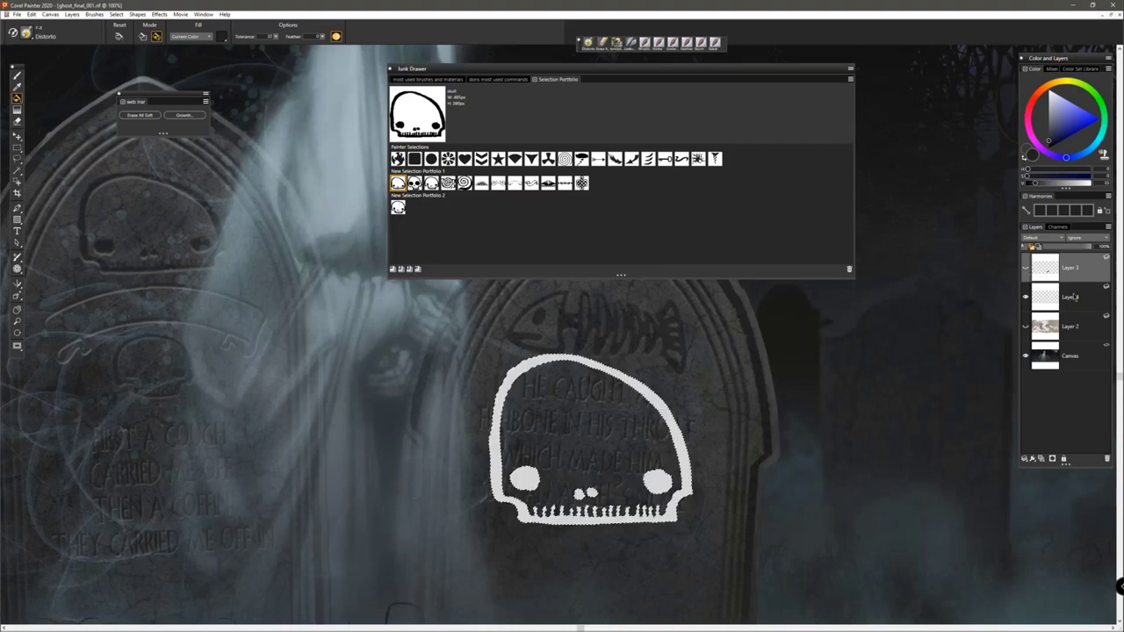
{"action": "key", "text": "ctrl+z"}
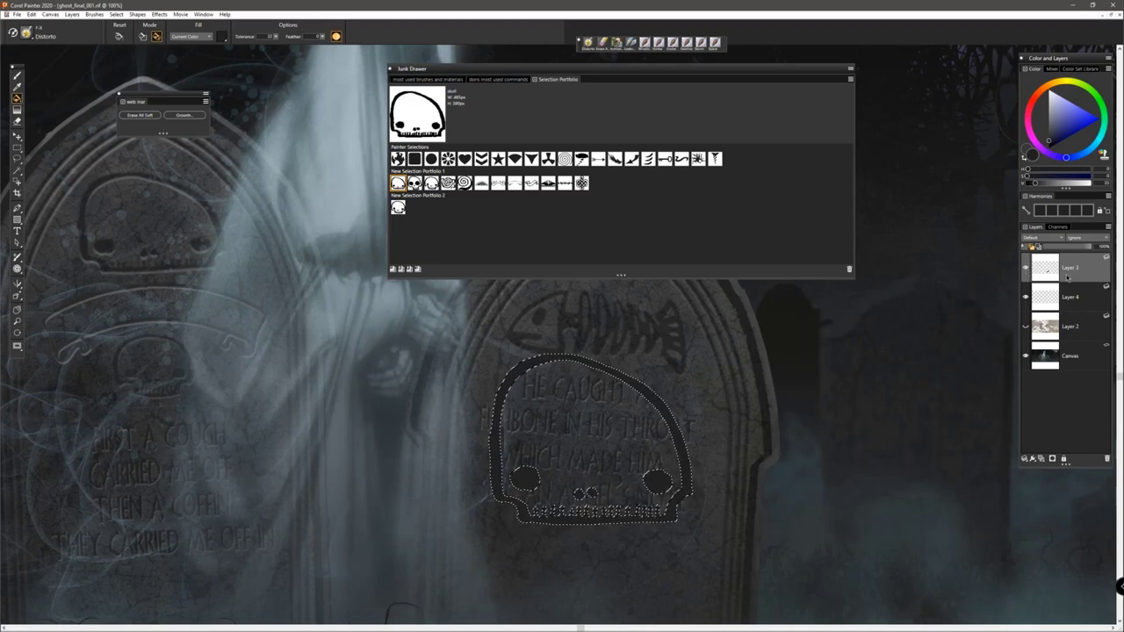
{"action": "key", "text": "ctrl+d"}
{"action": "left_click", "coordinate": [17, 137]}
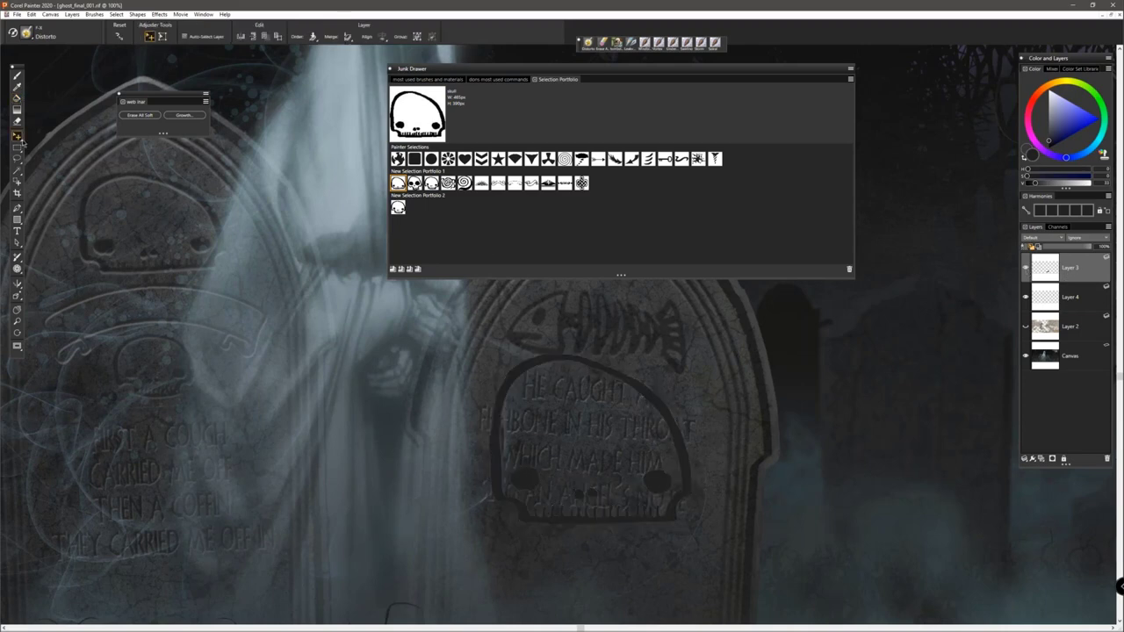
{"action": "left_click", "coordinate": [1064, 298]}
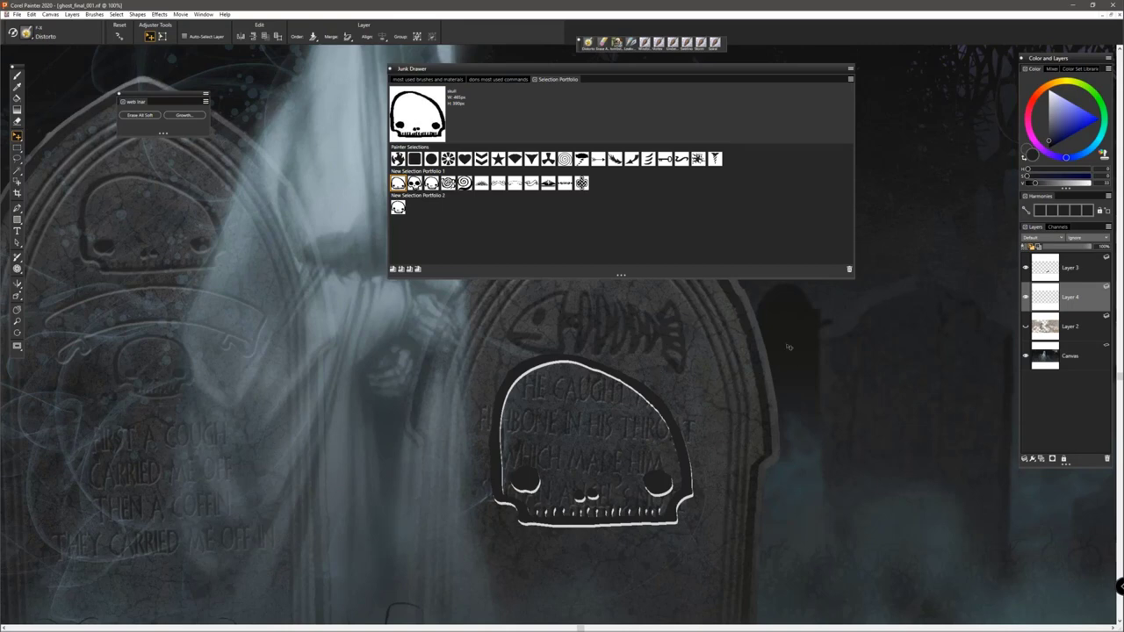
Step: Collapse Layer 3 and Layer 4 into a single skull carving layer
{"action": "left_click", "coordinate": [1089, 265], "text": "shift"}
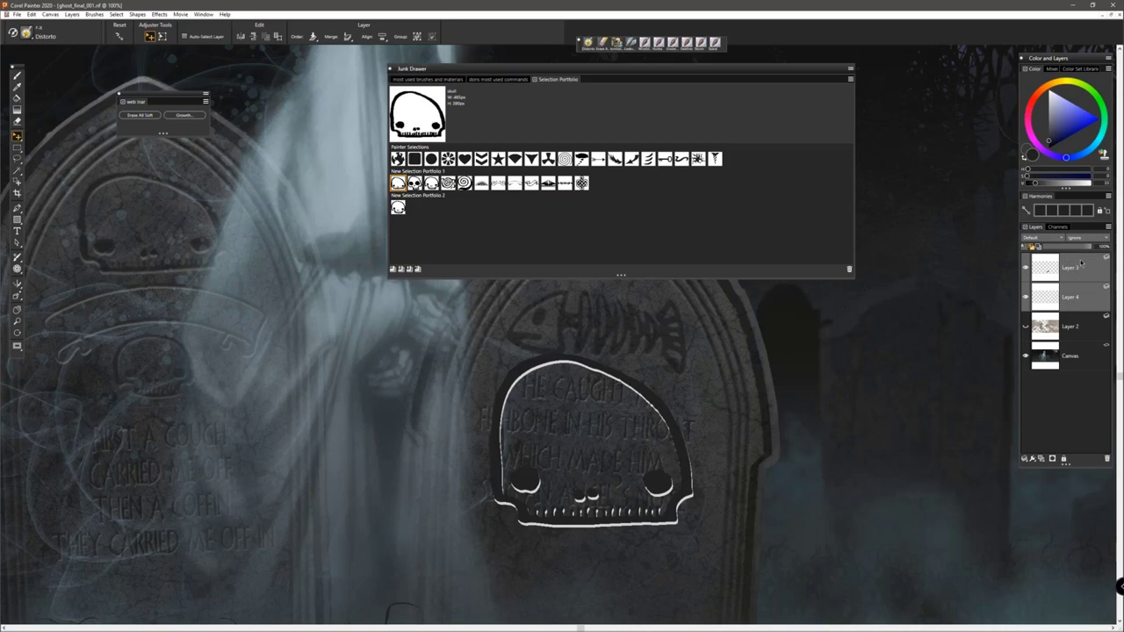
{"action": "left_click", "coordinate": [1024, 459]}
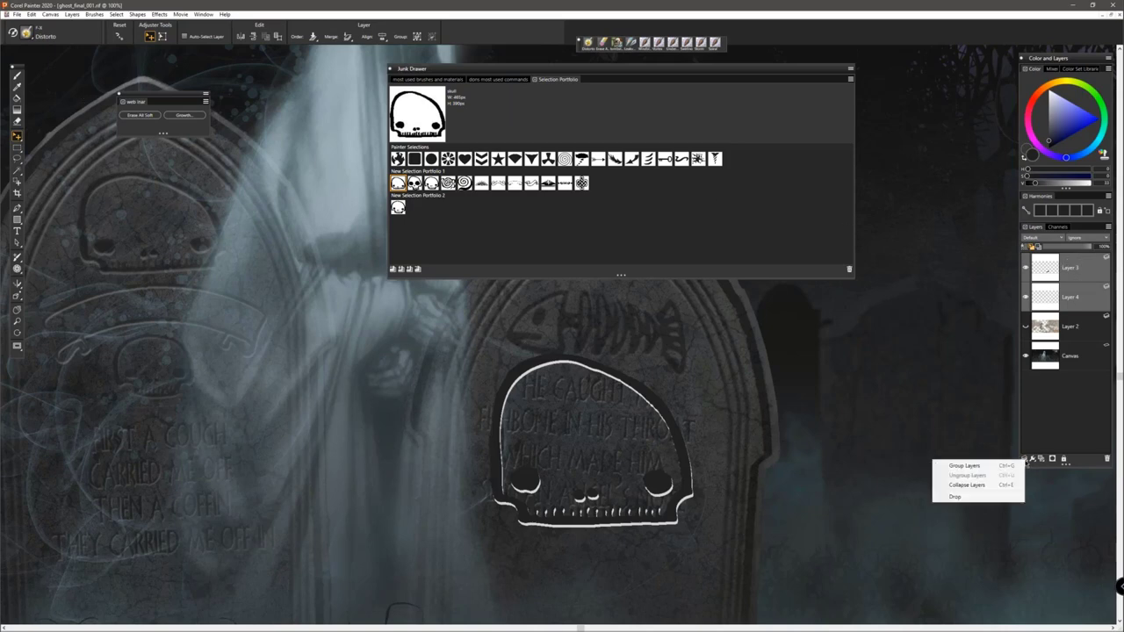
{"action": "left_click", "coordinate": [965, 484]}
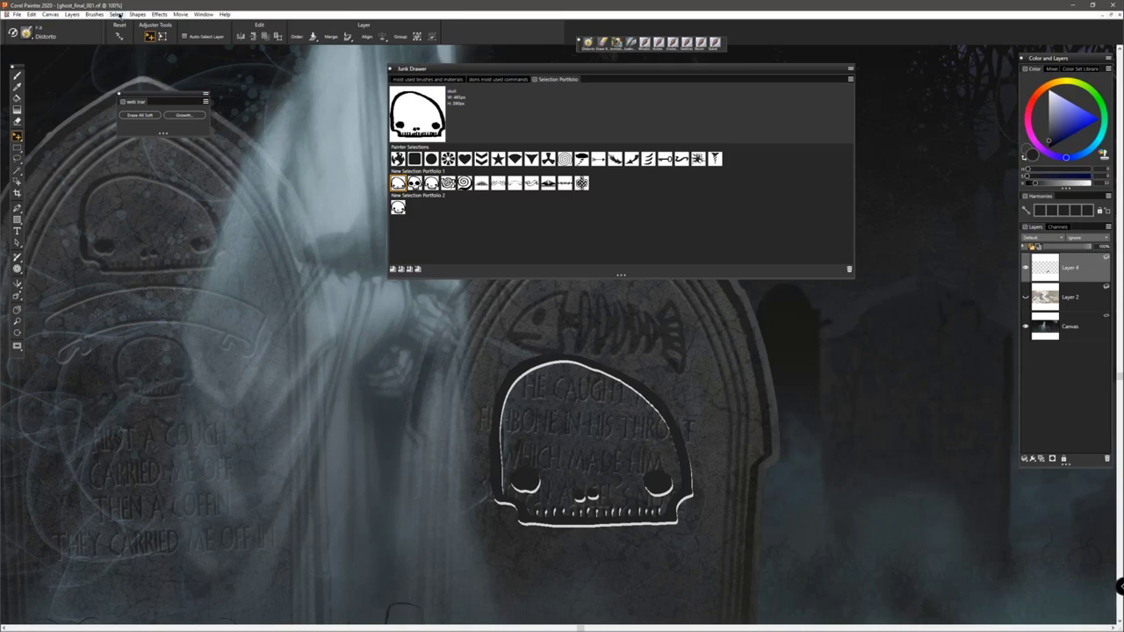
{"action": "left_click", "coordinate": [115, 15]}
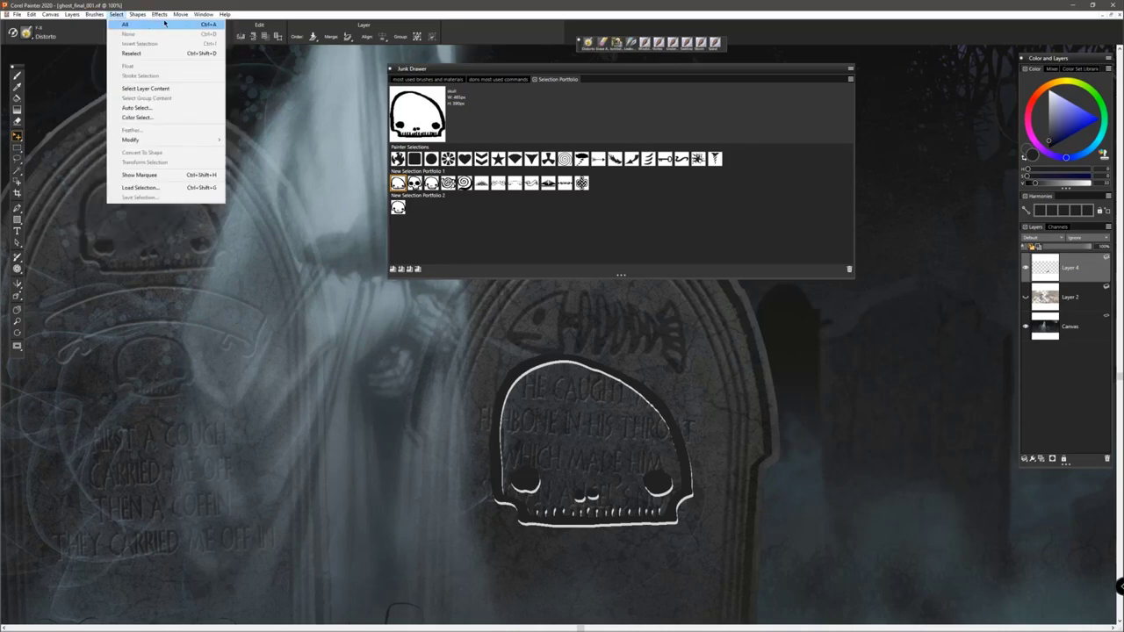
{"action": "mouse_move", "coordinate": [176, 66]}
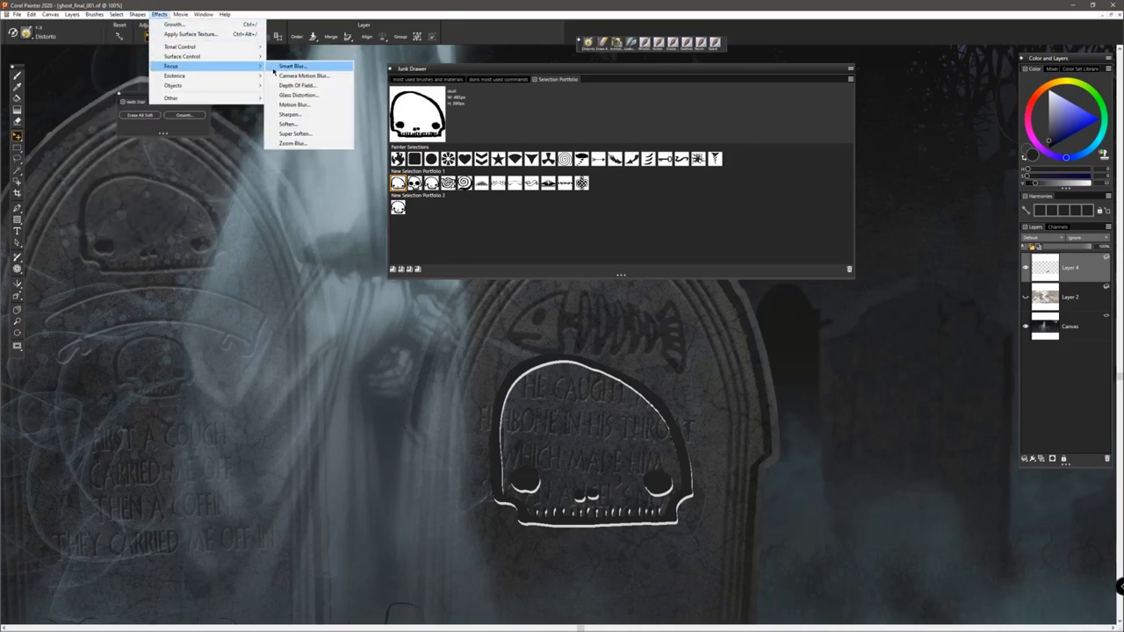
{"action": "left_click", "coordinate": [296, 115]}
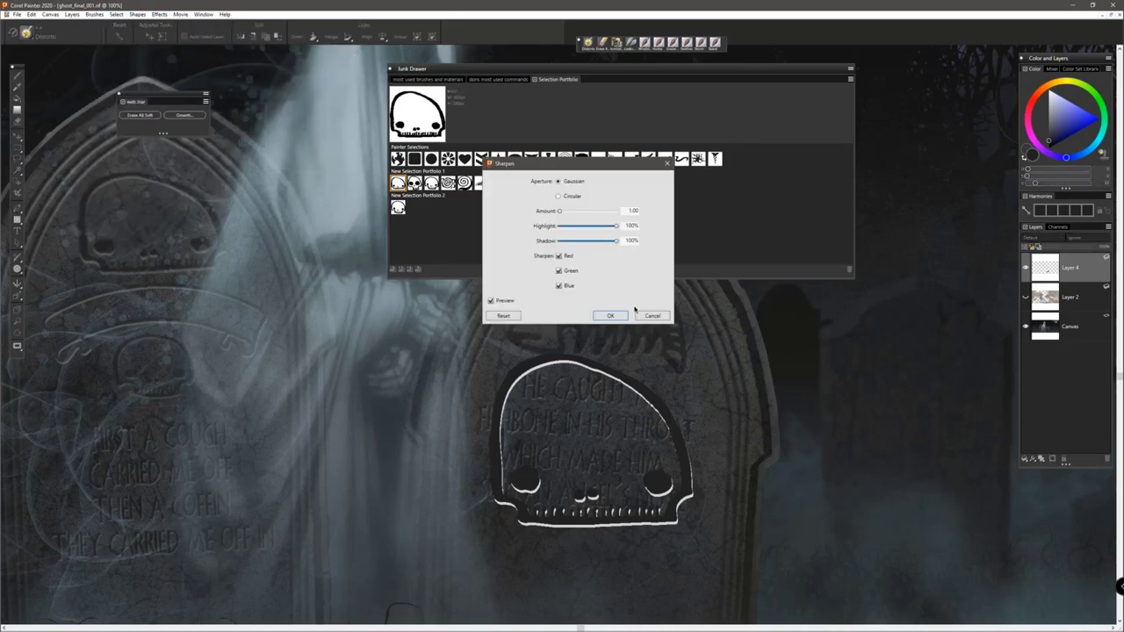
{"action": "left_click", "coordinate": [651, 317]}
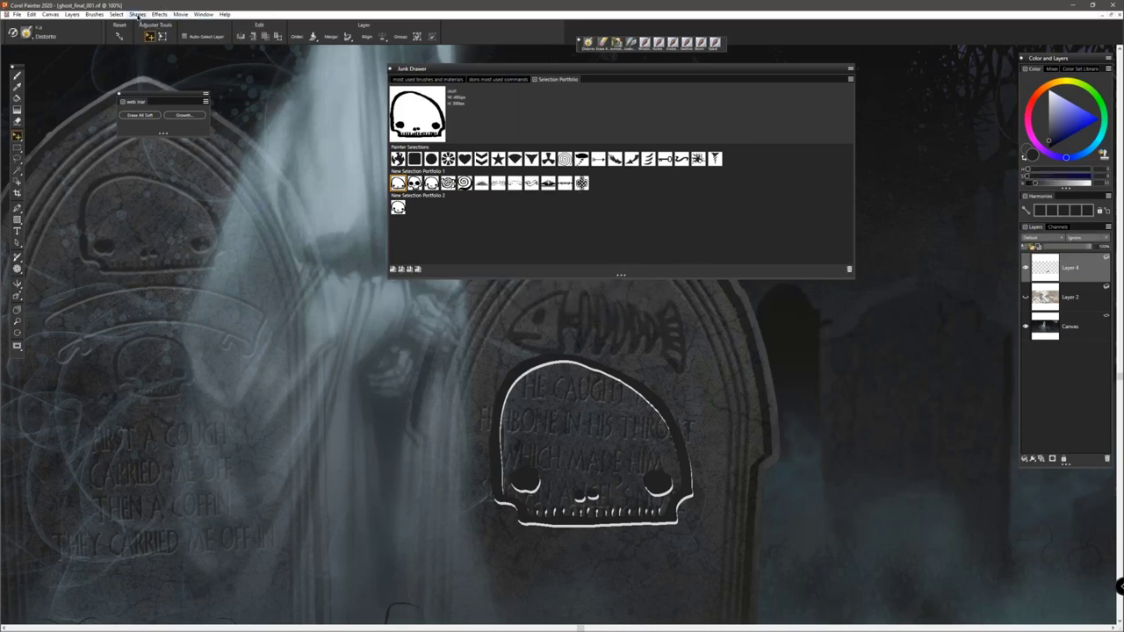
Step: Soften the merged skull carving layer with a Gaussian aperture and an amount of 7.60
{"action": "left_click", "coordinate": [159, 14]}
{"action": "mouse_move", "coordinate": [179, 69]}
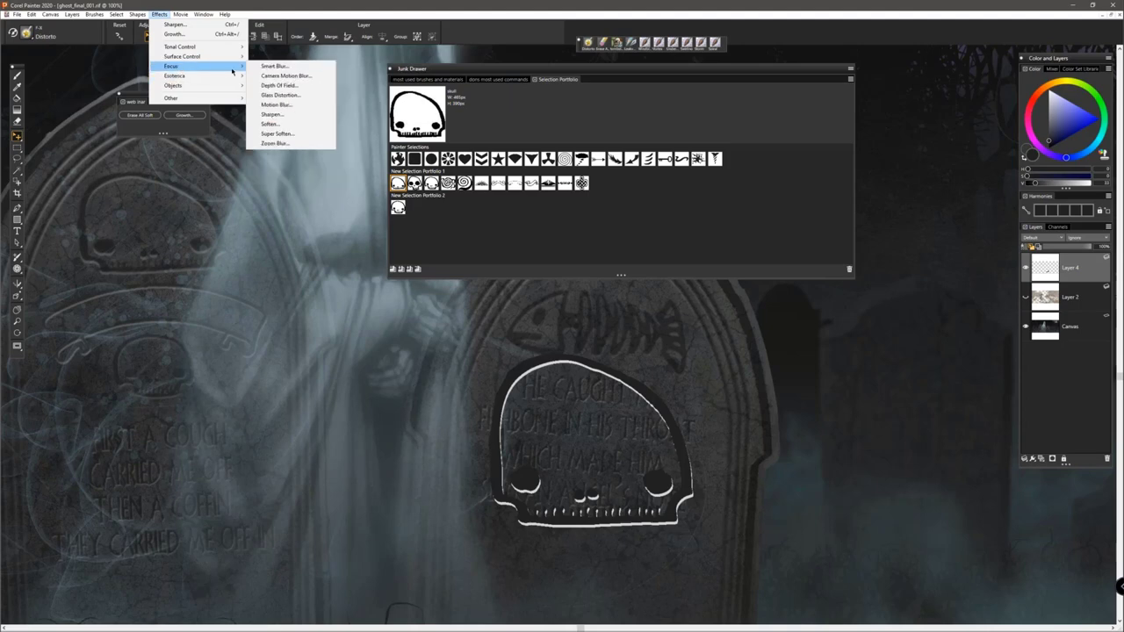
{"action": "left_click", "coordinate": [282, 127]}
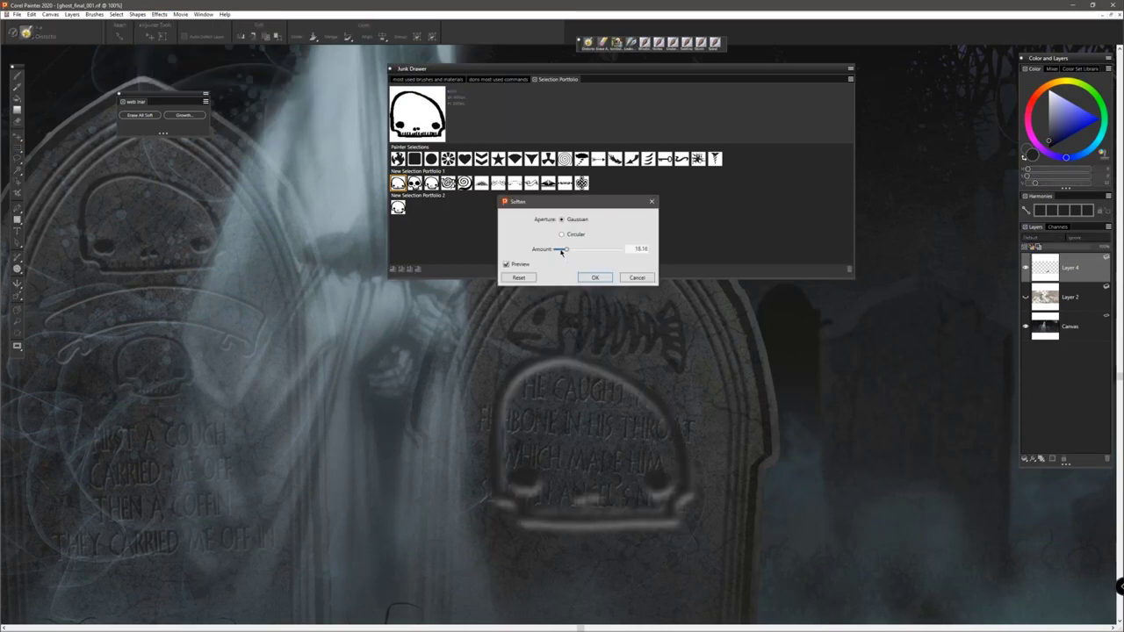
{"action": "left_click_drag", "start_coordinate": [564, 249], "coordinate": [560, 251]}
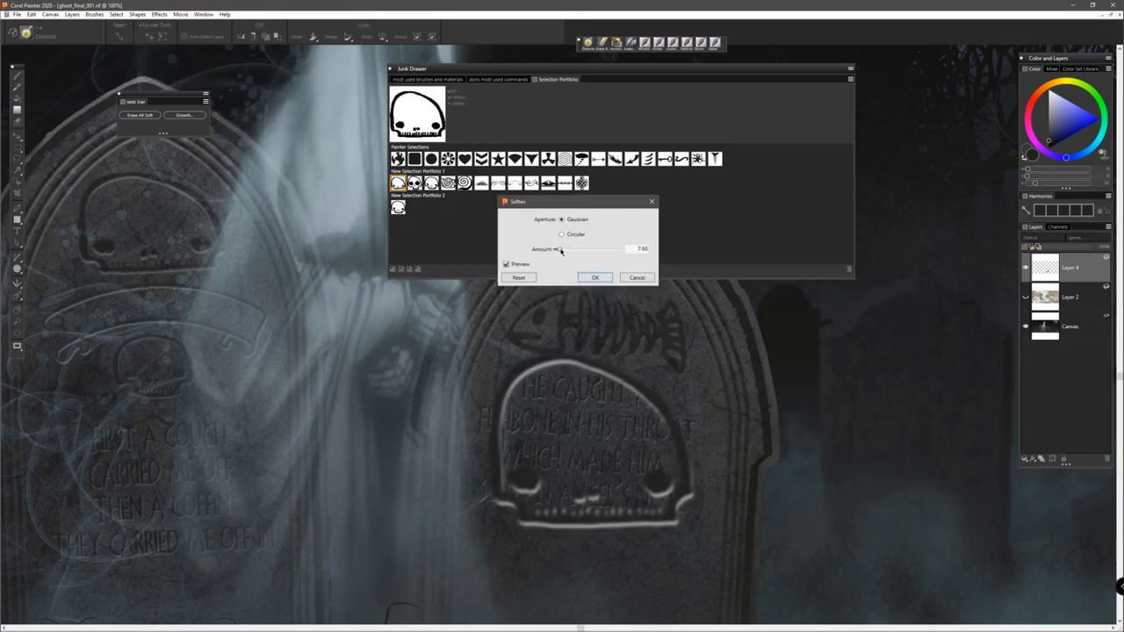
{"action": "left_click", "coordinate": [605, 277]}
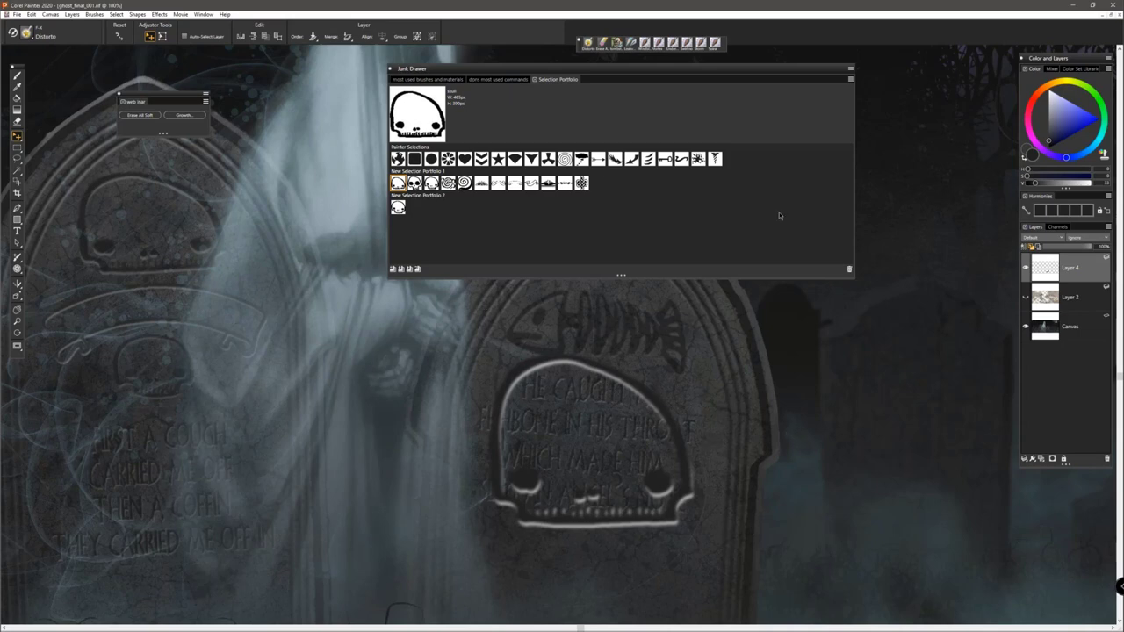
Step: Delete the softened skull carving layer, then load the contents of Layer 2 as a selection and deselect it
{"action": "left_click", "coordinate": [1107, 459]}
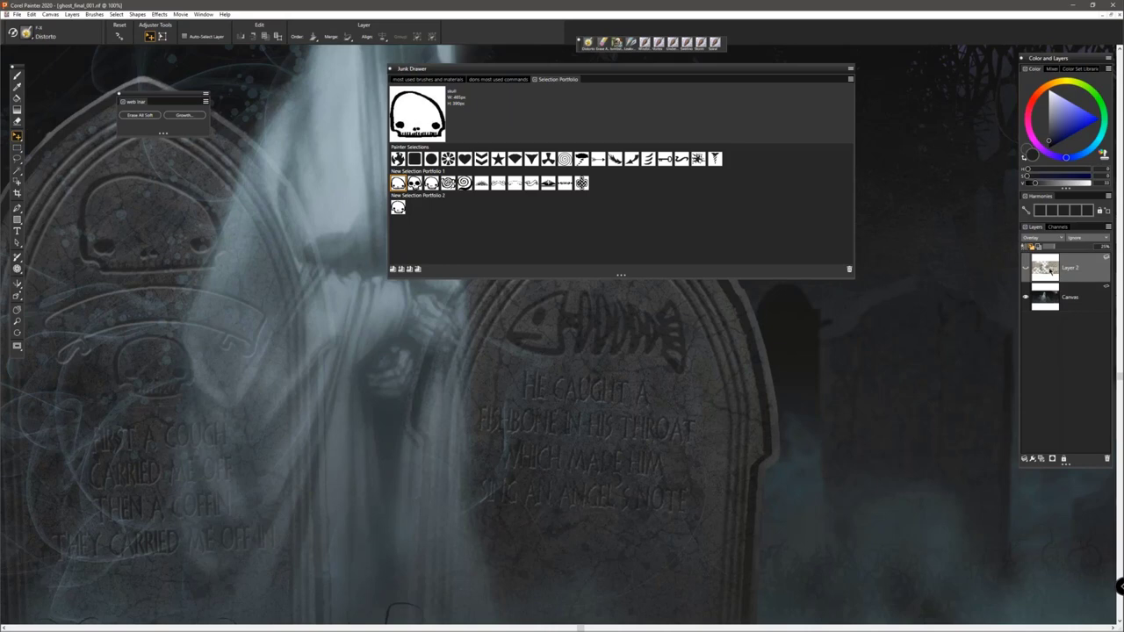
{"action": "left_click", "coordinate": [1050, 271], "text": "ctrl"}
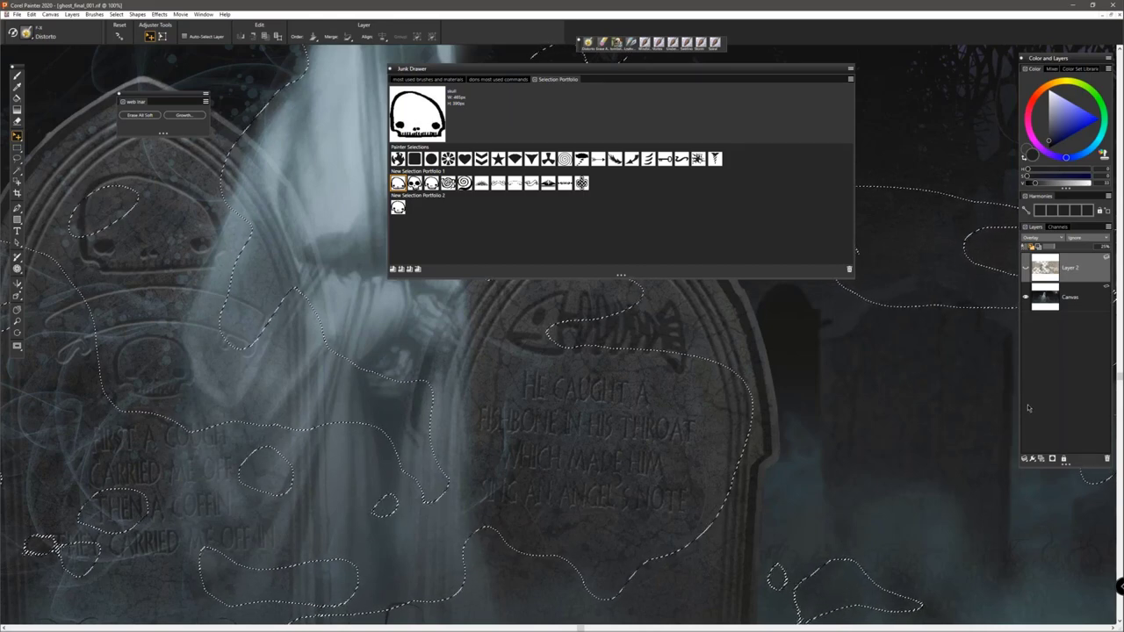
{"action": "key", "text": "ctrl+d"}
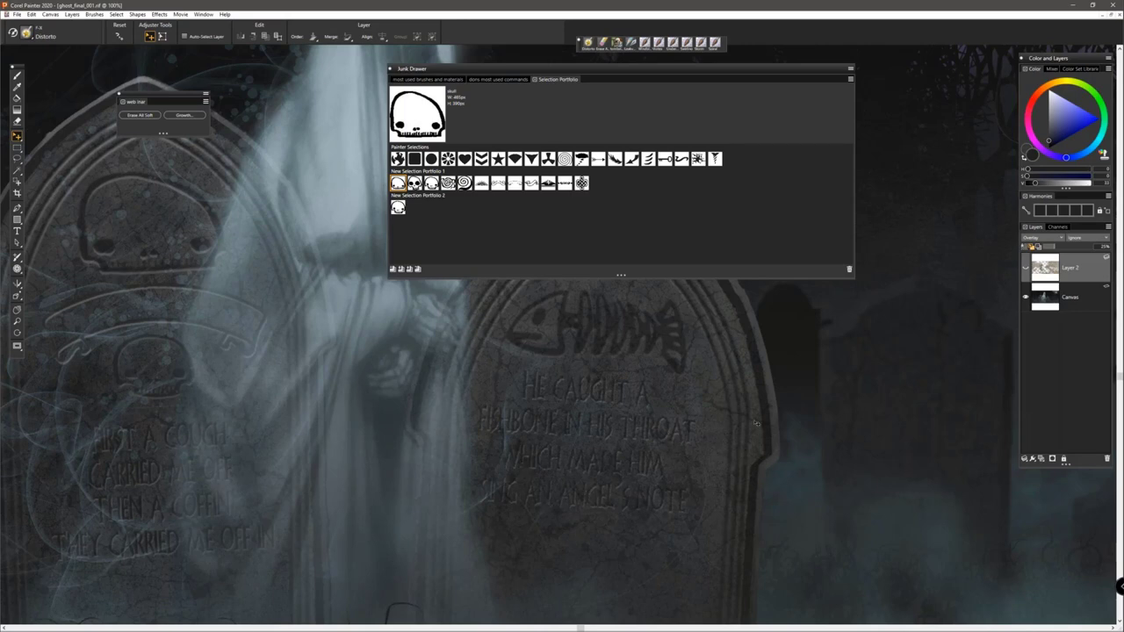
Step: Examine the carved inscriptions and skull on the tombstones up close, shrinking the Junk Drawer panel and moving it clear of the carving
{"action": "key", "text": "ctrl+plus"}
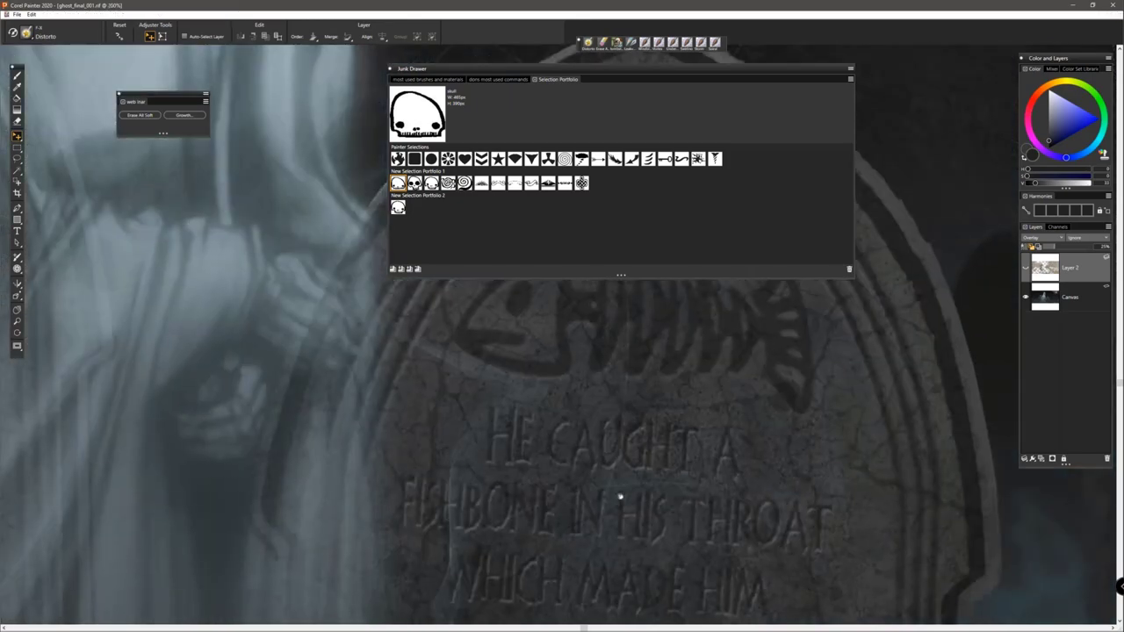
{"action": "scroll", "coordinate": [620, 497], "scroll_direction": "down", "scroll_amount": 5}
{"action": "left_click_drag", "start_coordinate": [342, 351], "coordinate": [711, 402]}
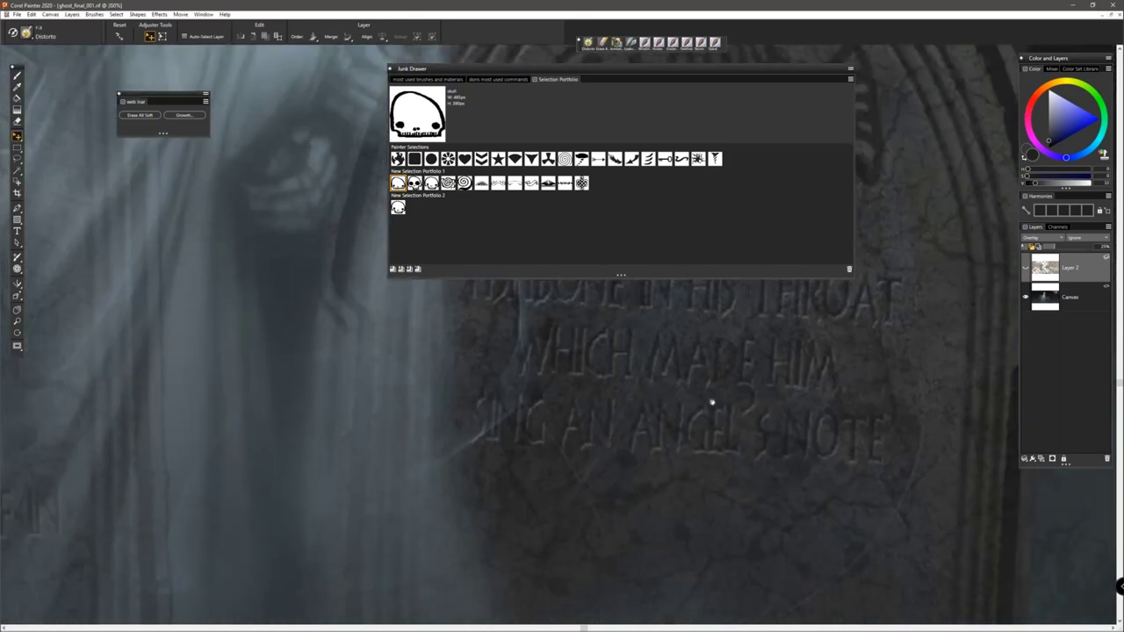
{"action": "left_click_drag", "start_coordinate": [381, 392], "coordinate": [647, 412]}
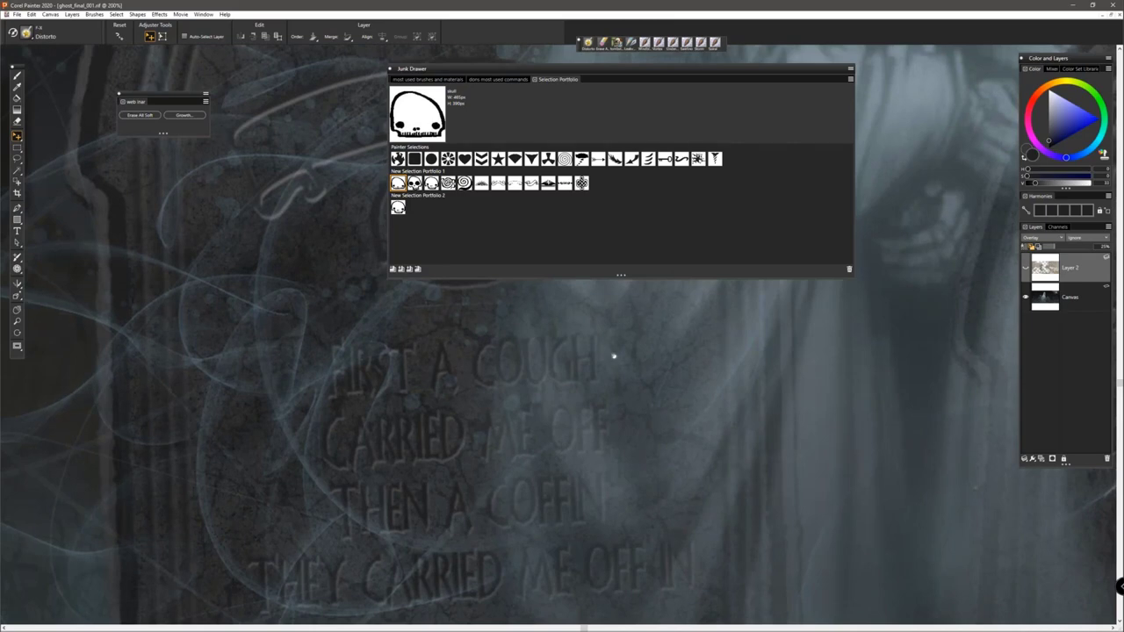
{"action": "left_click_drag", "start_coordinate": [753, 414], "coordinate": [332, 354]}
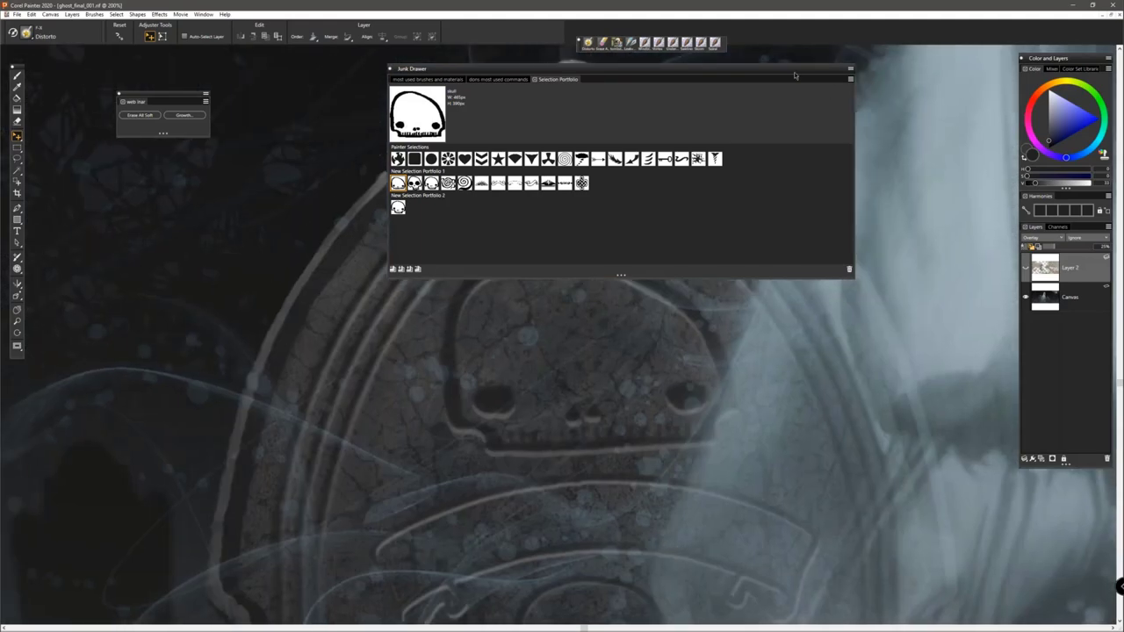
{"action": "left_click_drag", "start_coordinate": [622, 277], "coordinate": [621, 189]}
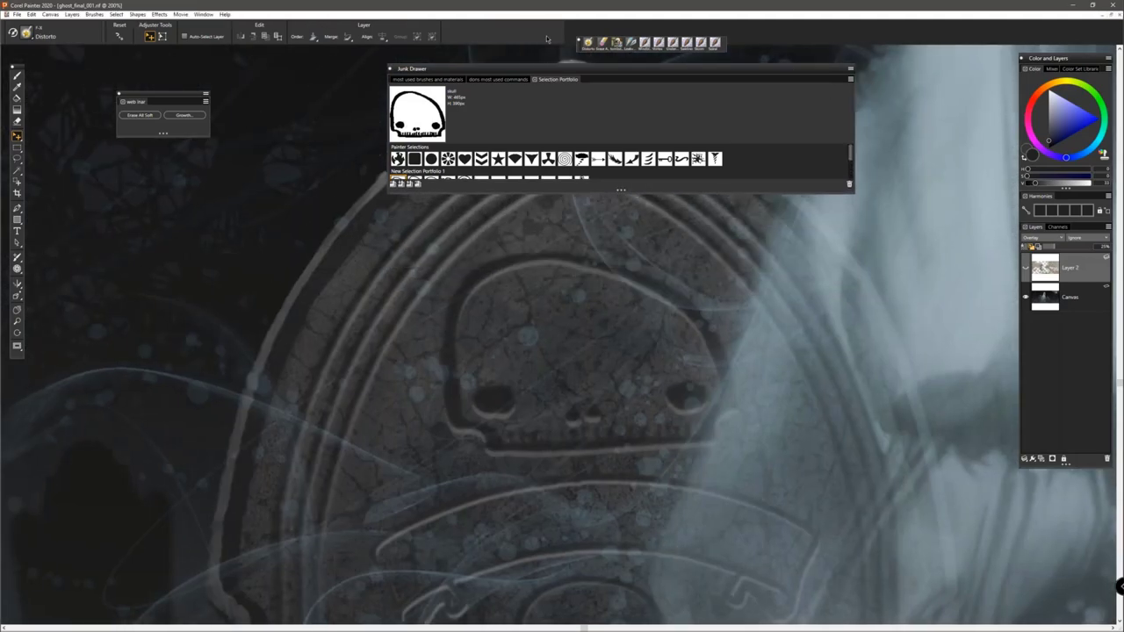
{"action": "left_click_drag", "start_coordinate": [518, 69], "coordinate": [769, 491]}
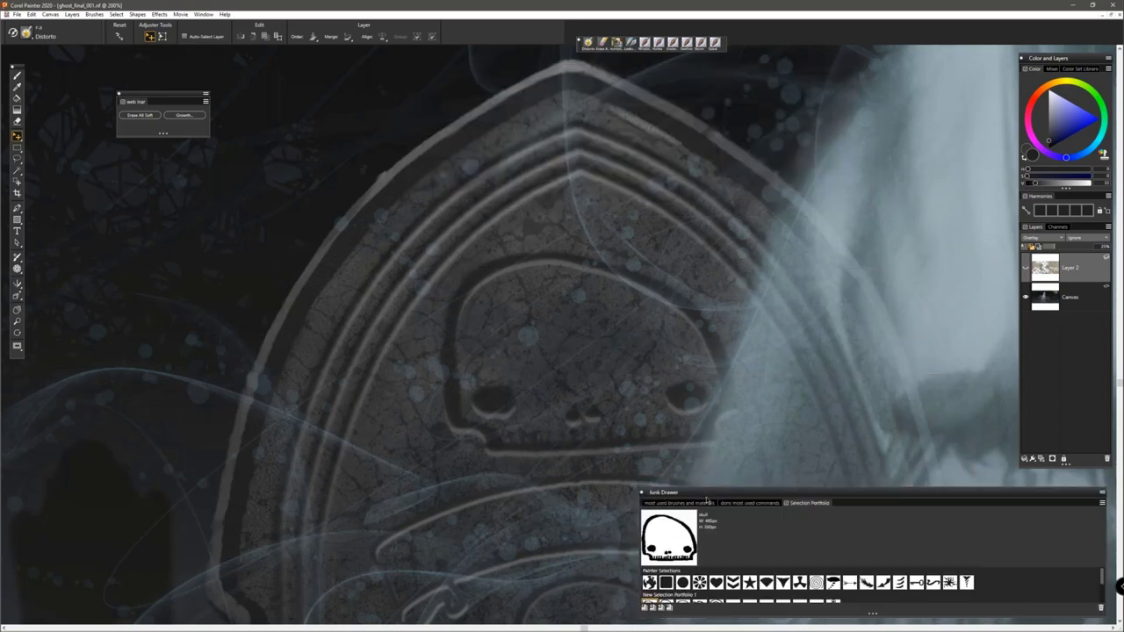
Step: Choose the Windblown brush from the Smoke and Steam category of the Painter 2020 Brushes library
{"action": "left_click", "coordinate": [31, 40]}
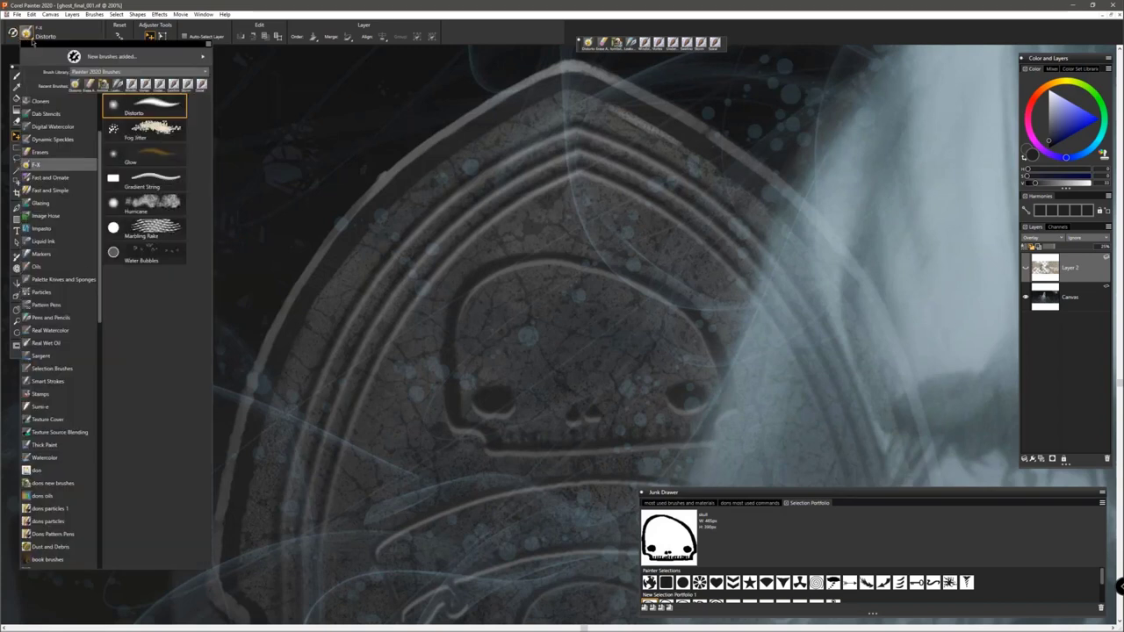
{"action": "left_click_drag", "start_coordinate": [101, 294], "coordinate": [105, 410]}
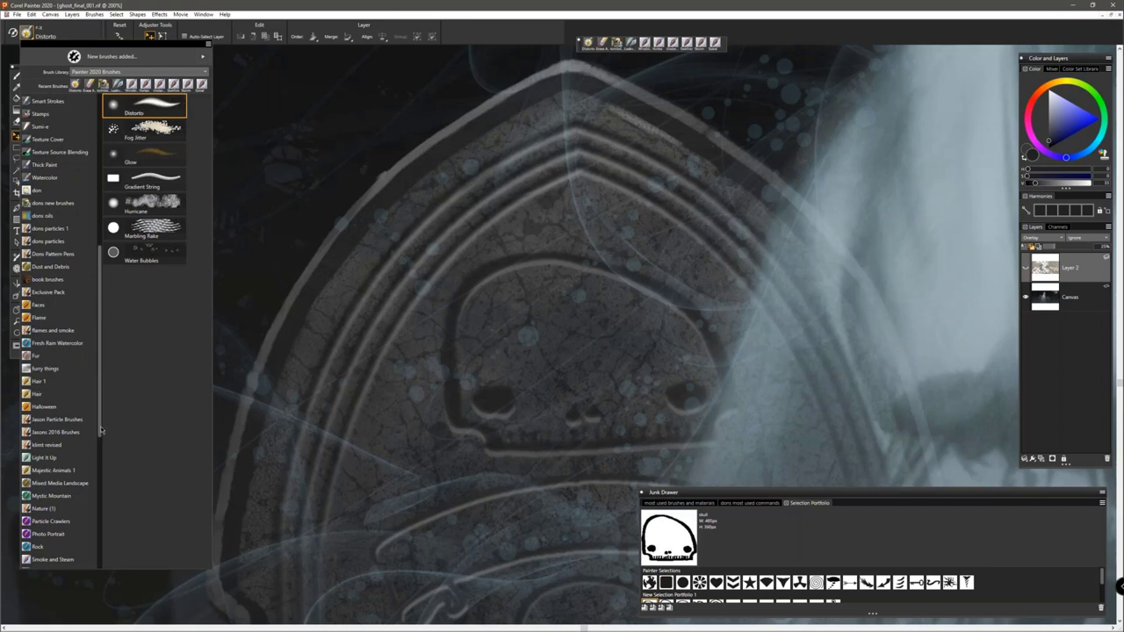
{"action": "mouse_move", "coordinate": [101, 430]}
{"action": "left_mouse_down"}
{"action": "mouse_move", "coordinate": [100, 411]}
{"action": "mouse_move", "coordinate": [98, 446]}
{"action": "left_mouse_up"}
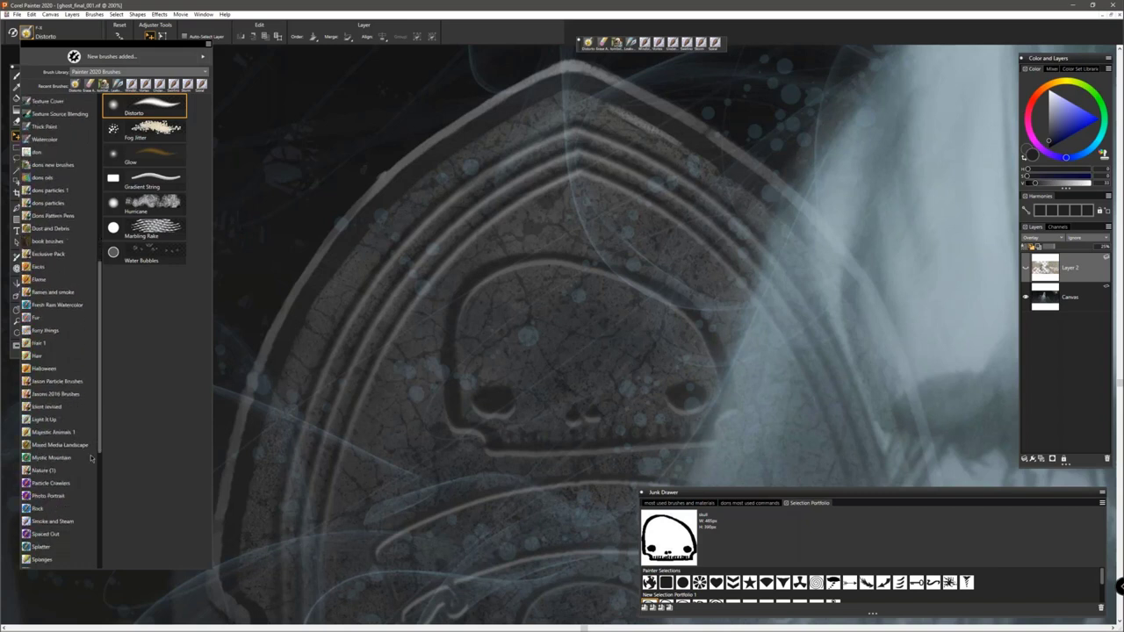
{"action": "left_click", "coordinate": [53, 521]}
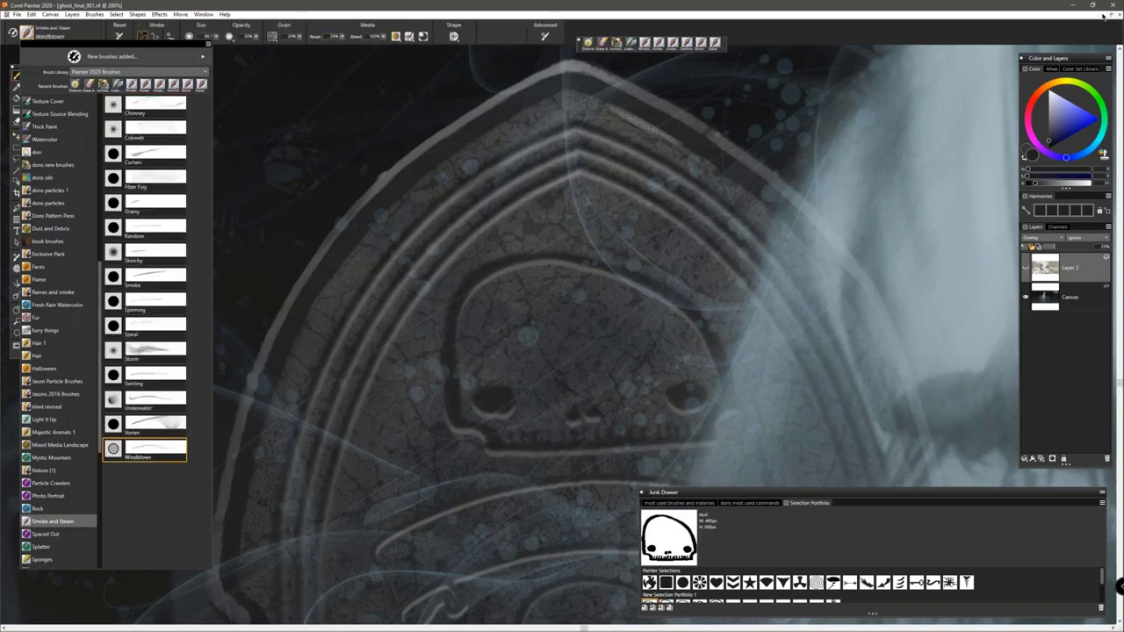
Step: Minimize the ghost painting and create a 1000 by 1000 pixel image at 150 pixels per inch with a black canvas
{"action": "left_click", "coordinate": [1103, 15]}
{"action": "left_click", "coordinate": [7, 15]}
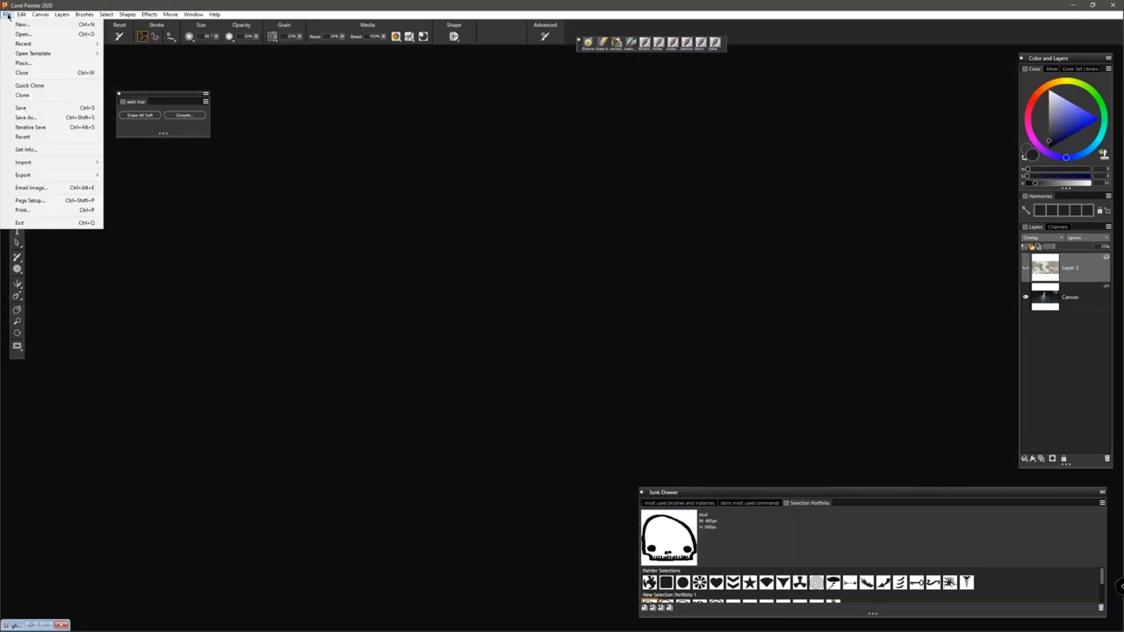
{"action": "left_click", "coordinate": [21, 23]}
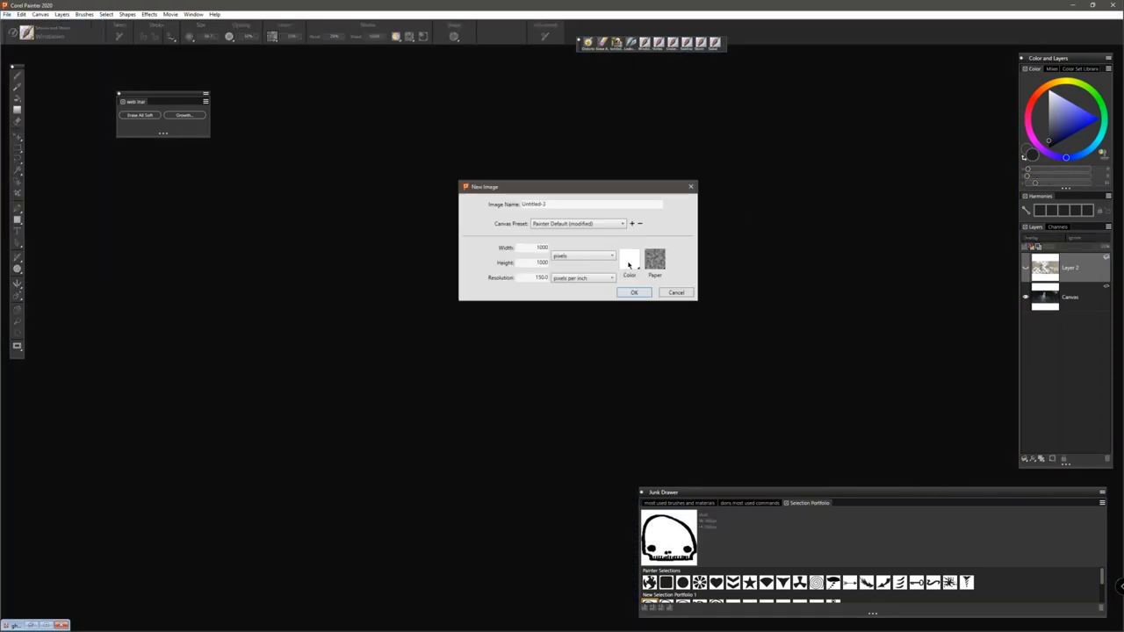
{"action": "left_click", "coordinate": [629, 261]}
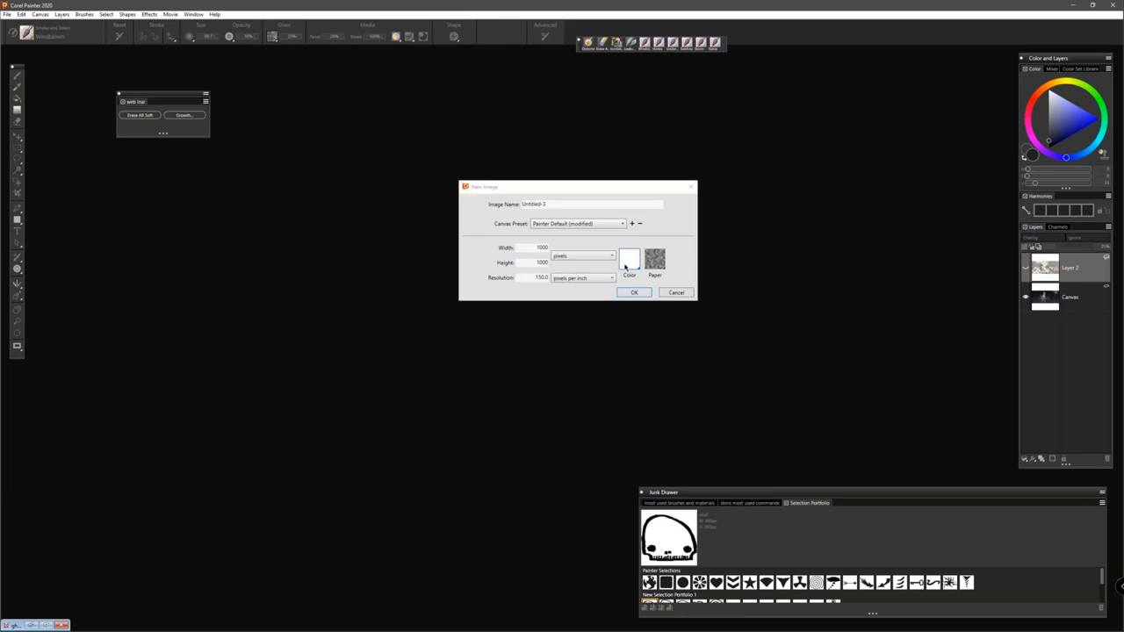
{"action": "left_click_drag", "start_coordinate": [651, 286], "coordinate": [620, 346]}
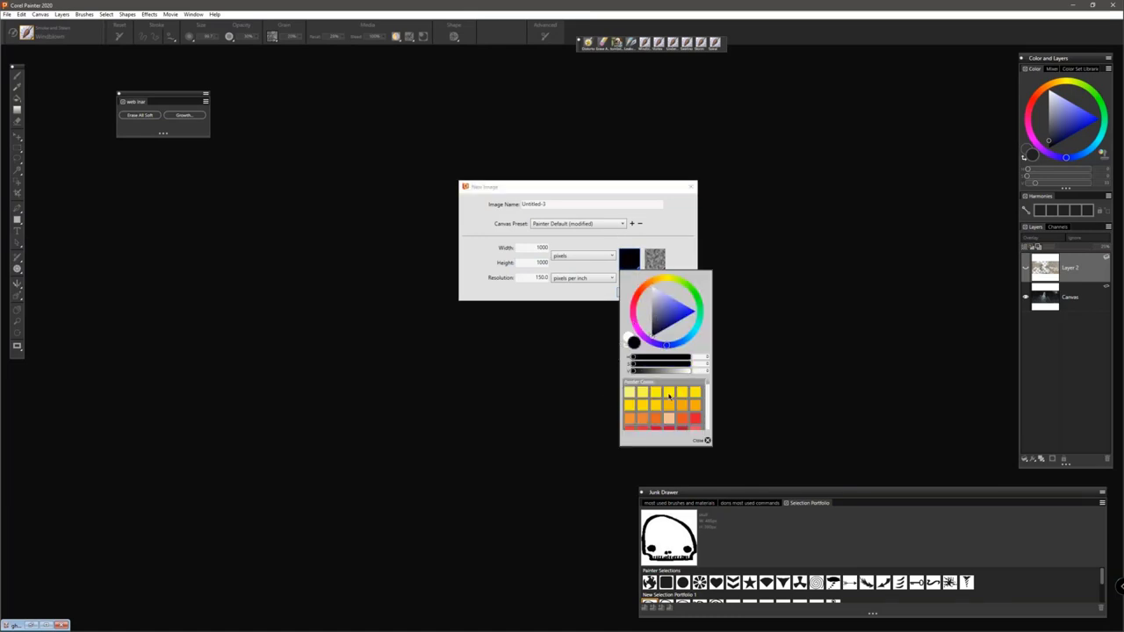
{"action": "left_click", "coordinate": [533, 305]}
{"action": "left_click", "coordinate": [633, 292]}
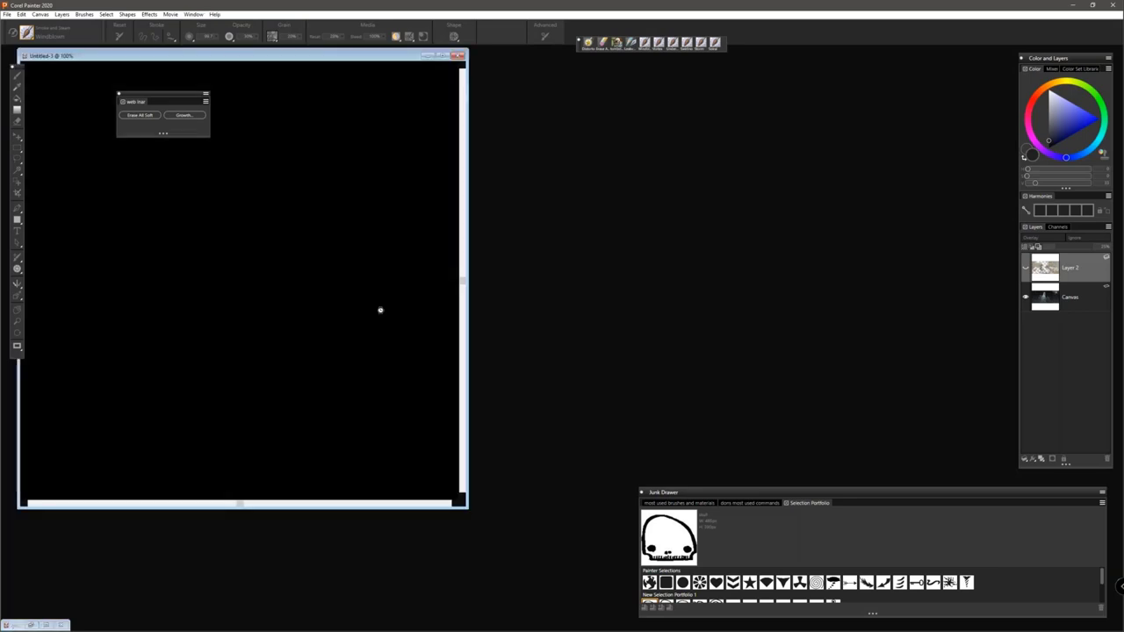
Step: Maximize the new black image's window and choose a mid-grey paint colour
{"action": "left_click", "coordinate": [441, 73]}
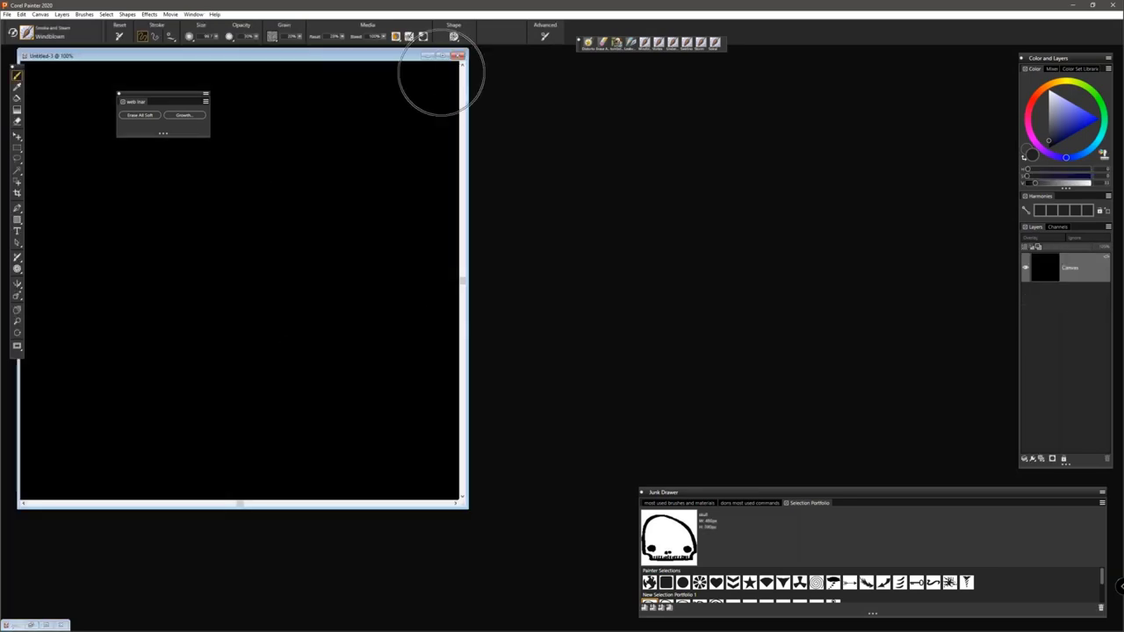
{"action": "left_click", "coordinate": [444, 55]}
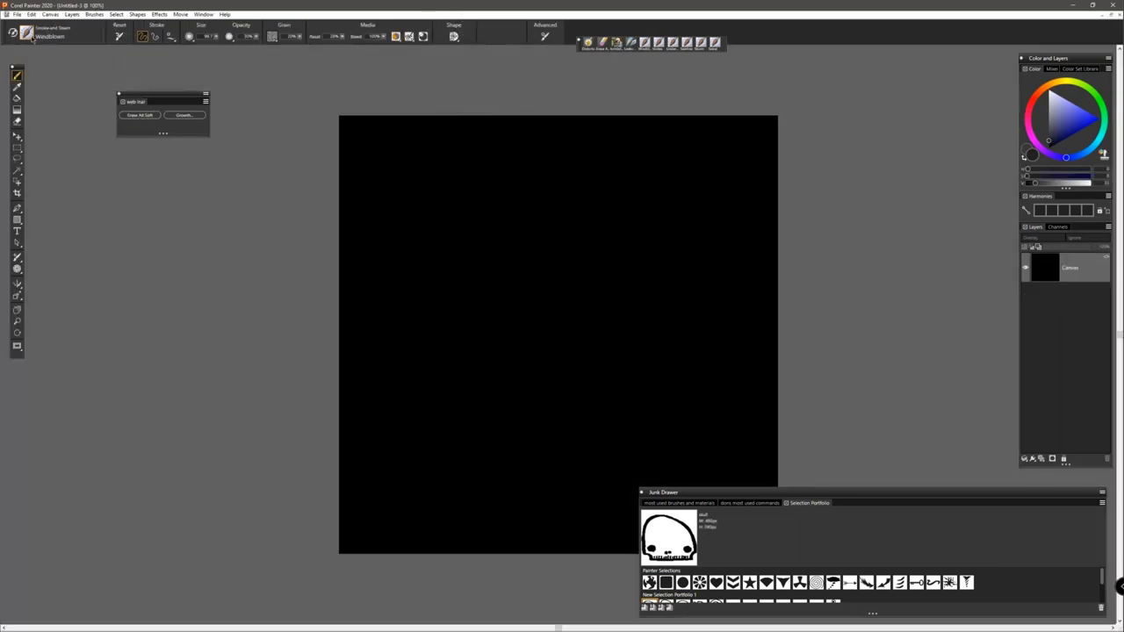
{"action": "left_click", "coordinate": [1044, 117]}
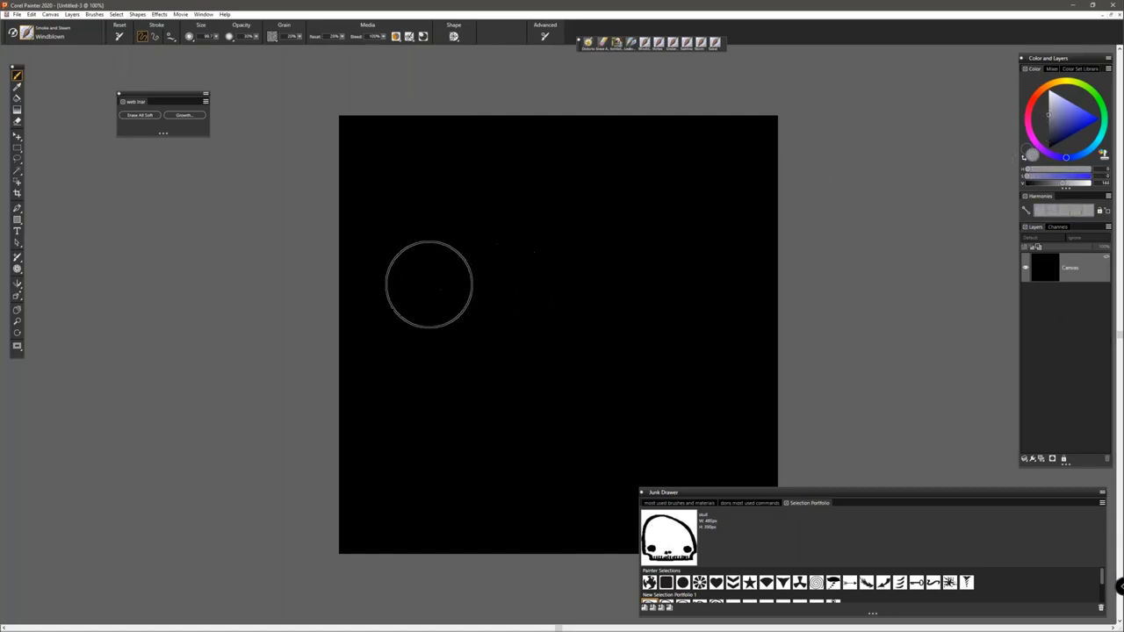
Step: Try wispy Windblown smoke strokes across the upper half of the black canvas
{"action": "mouse_move", "coordinate": [430, 284]}
{"action": "left_mouse_down"}
{"action": "mouse_move", "coordinate": [559, 299]}
{"action": "mouse_move", "coordinate": [641, 290]}
{"action": "mouse_move", "coordinate": [755, 245]}
{"action": "mouse_move", "coordinate": [696, 221]}
{"action": "mouse_move", "coordinate": [648, 264]}
{"action": "mouse_move", "coordinate": [347, 210]}
{"action": "left_mouse_up"}
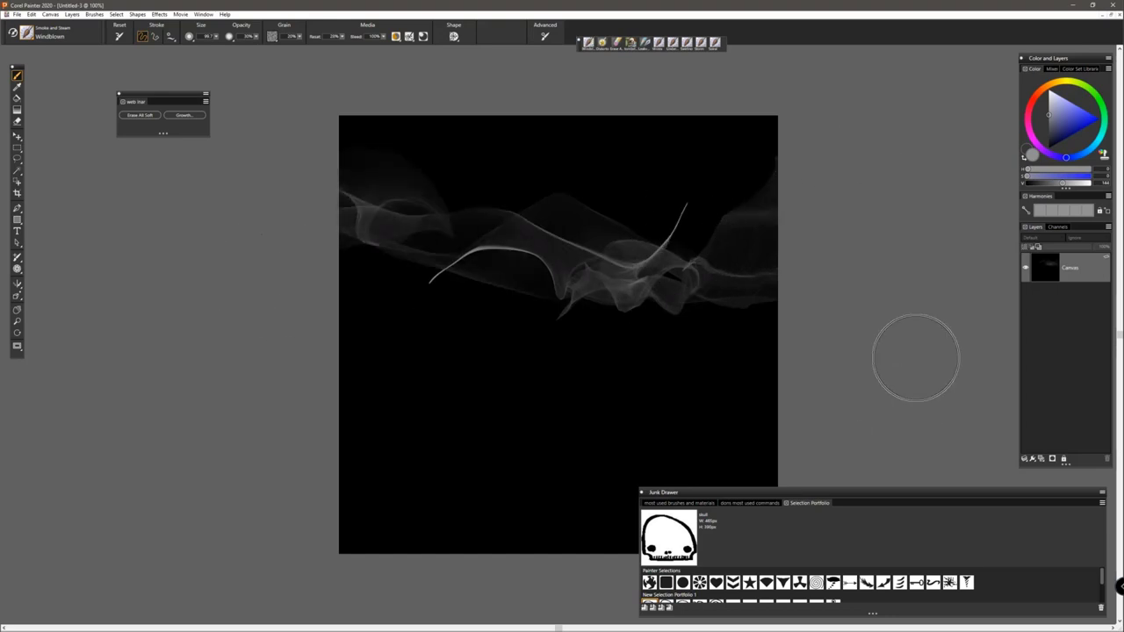
{"action": "mouse_move", "coordinate": [726, 303]}
{"action": "left_mouse_down"}
{"action": "mouse_move", "coordinate": [513, 298]}
{"action": "mouse_move", "coordinate": [489, 315]}
{"action": "mouse_move", "coordinate": [316, 322]}
{"action": "left_mouse_up"}
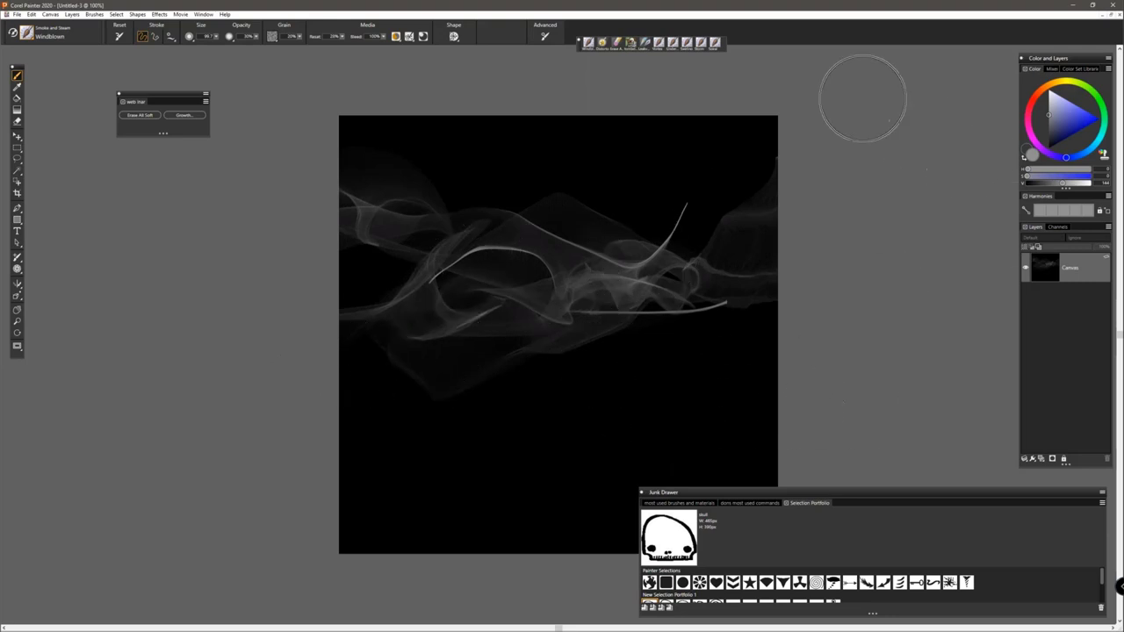
{"action": "mouse_move", "coordinate": [742, 158]}
{"action": "left_mouse_down"}
{"action": "mouse_move", "coordinate": [465, 165]}
{"action": "mouse_move", "coordinate": [351, 224]}
{"action": "left_mouse_up"}
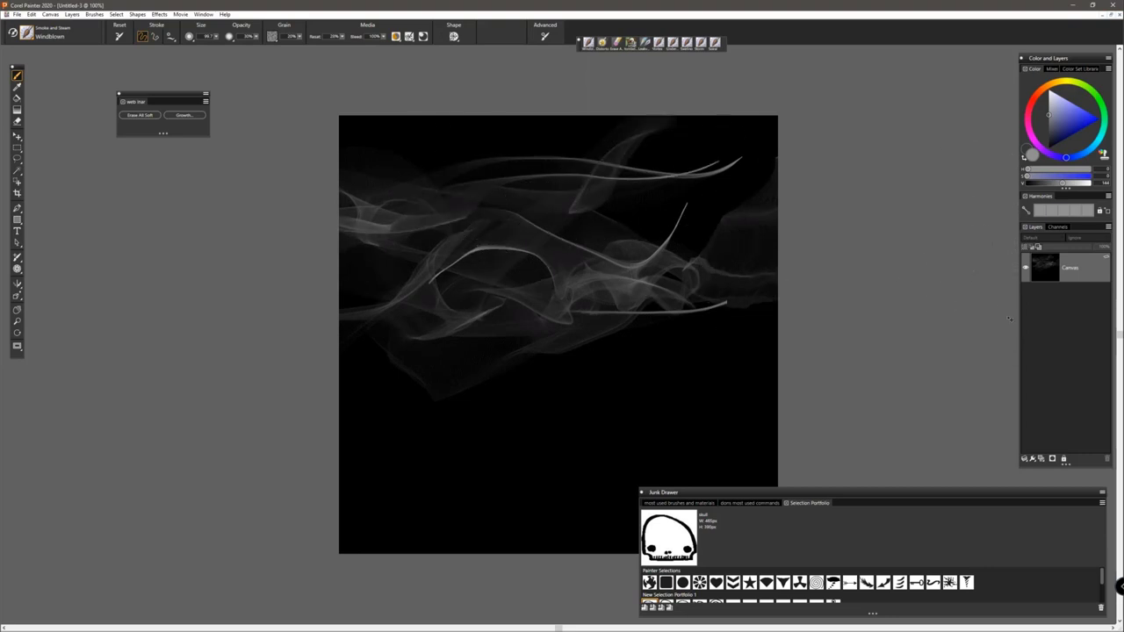
Step: Undo all the smoke strokes on the black canvas
{"action": "key", "text": "ctrl+z"}
{"action": "key", "text": "ctrl+z"}
{"action": "key", "text": "ctrl+z"}
{"action": "key", "text": "ctrl+z"}
{"action": "key", "text": "ctrl+z"}
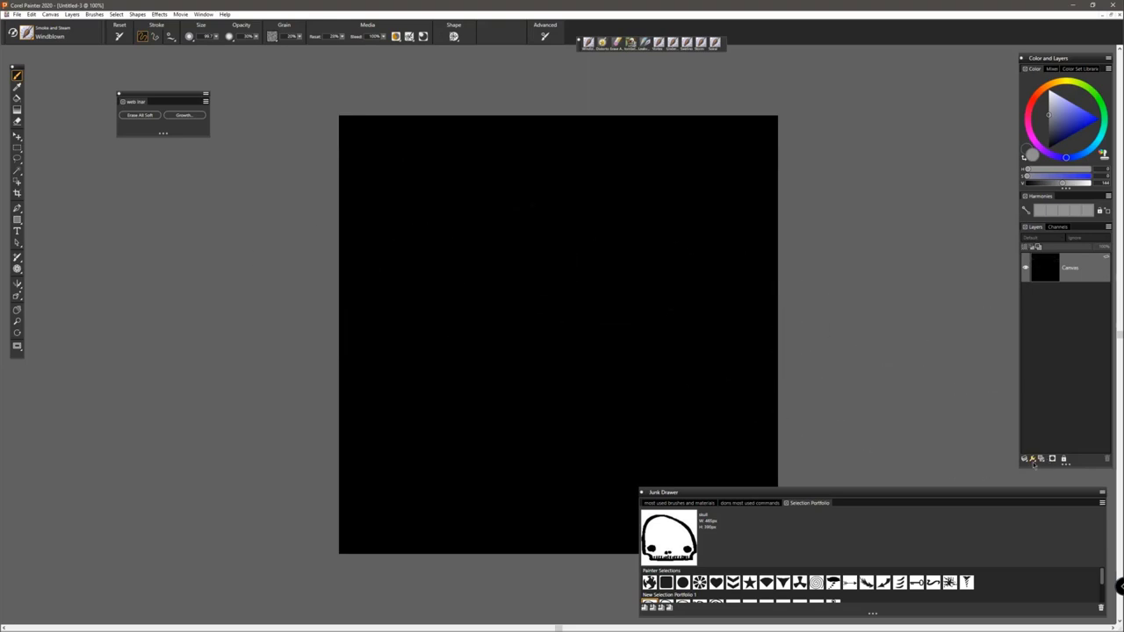
Step: Paint overlapping Windblown smoke across the middle of a new layer and duplicate that layer
{"action": "left_click", "coordinate": [1041, 459]}
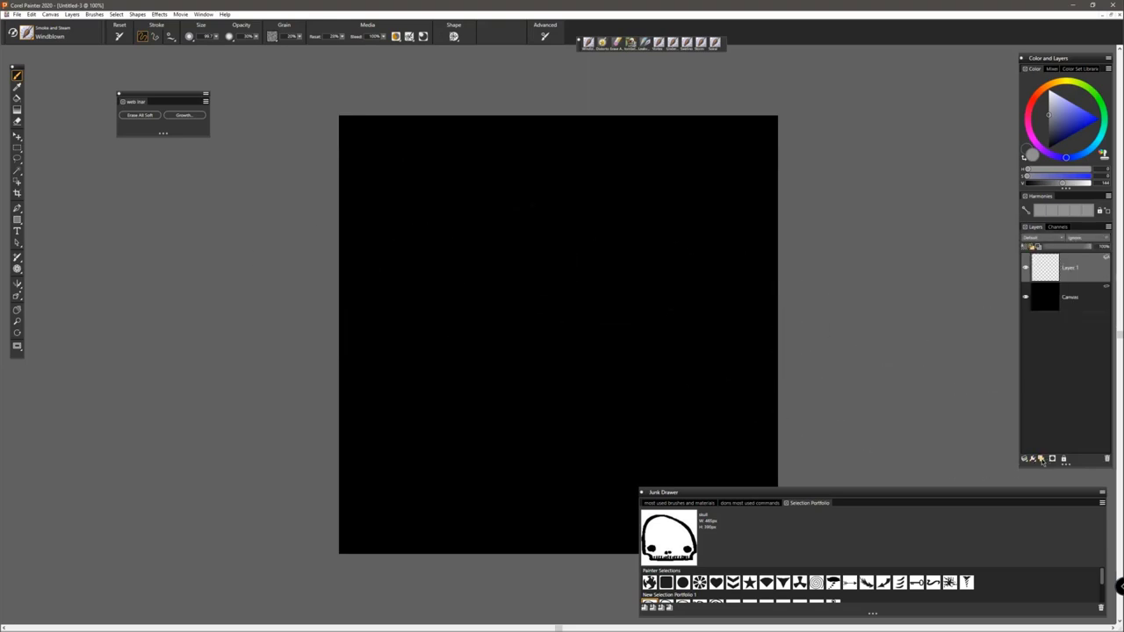
{"action": "mouse_move", "coordinate": [345, 308]}
{"action": "left_mouse_down"}
{"action": "mouse_move", "coordinate": [584, 272]}
{"action": "mouse_move", "coordinate": [773, 283]}
{"action": "mouse_move", "coordinate": [425, 295]}
{"action": "mouse_move", "coordinate": [562, 255]}
{"action": "mouse_move", "coordinate": [734, 271]}
{"action": "mouse_move", "coordinate": [397, 279]}
{"action": "mouse_move", "coordinate": [514, 308]}
{"action": "mouse_move", "coordinate": [817, 278]}
{"action": "mouse_move", "coordinate": [511, 304]}
{"action": "left_mouse_up"}
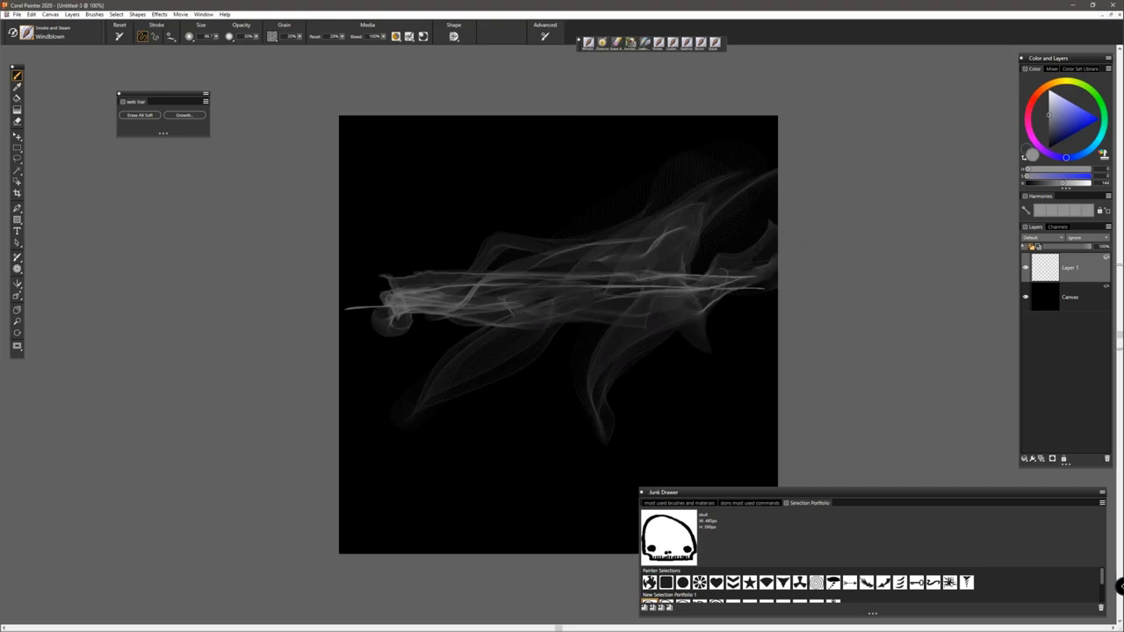
{"action": "right_click", "coordinate": [1079, 276]}
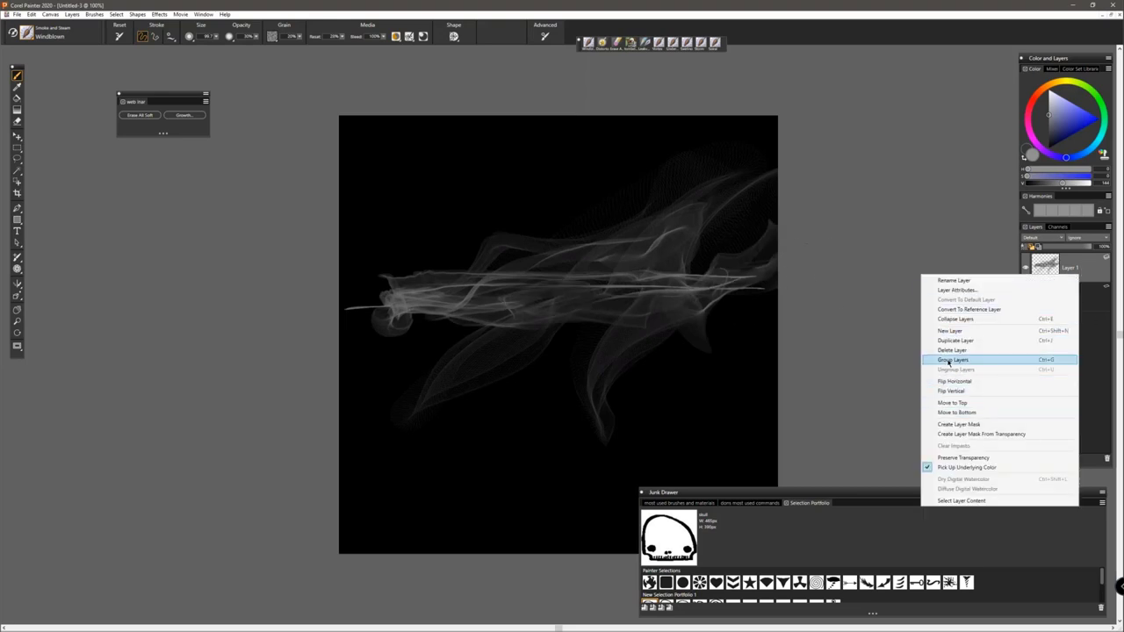
{"action": "key", "text": "Escape"}
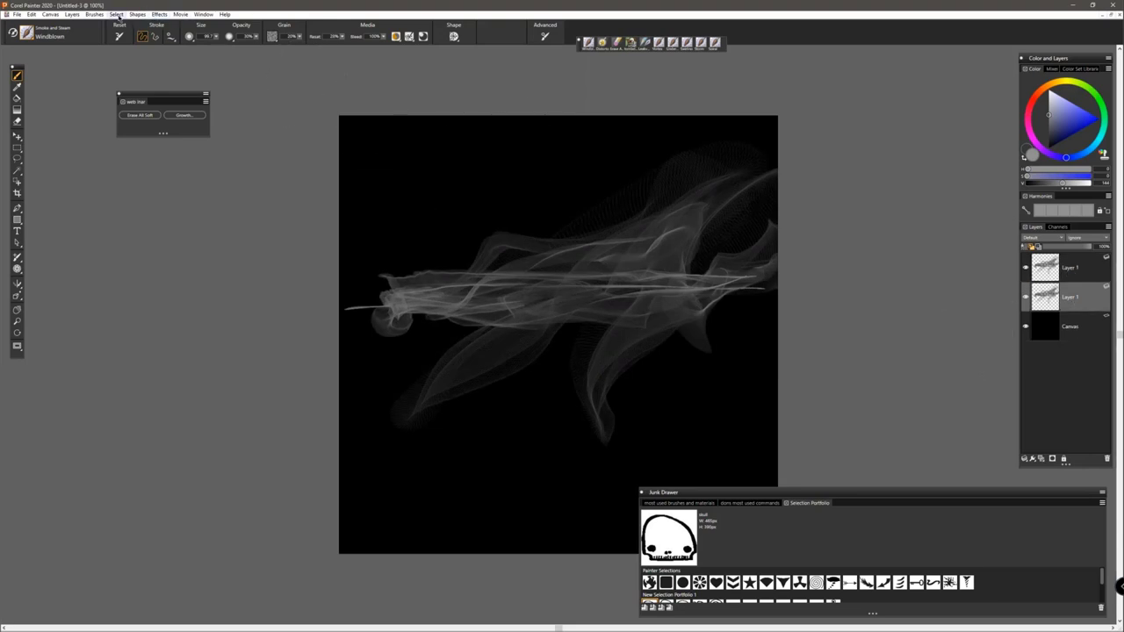
Step: Soften the lower smoke layer with a Gaussian aperture and an amount of 23.44
{"action": "left_click", "coordinate": [159, 14]}
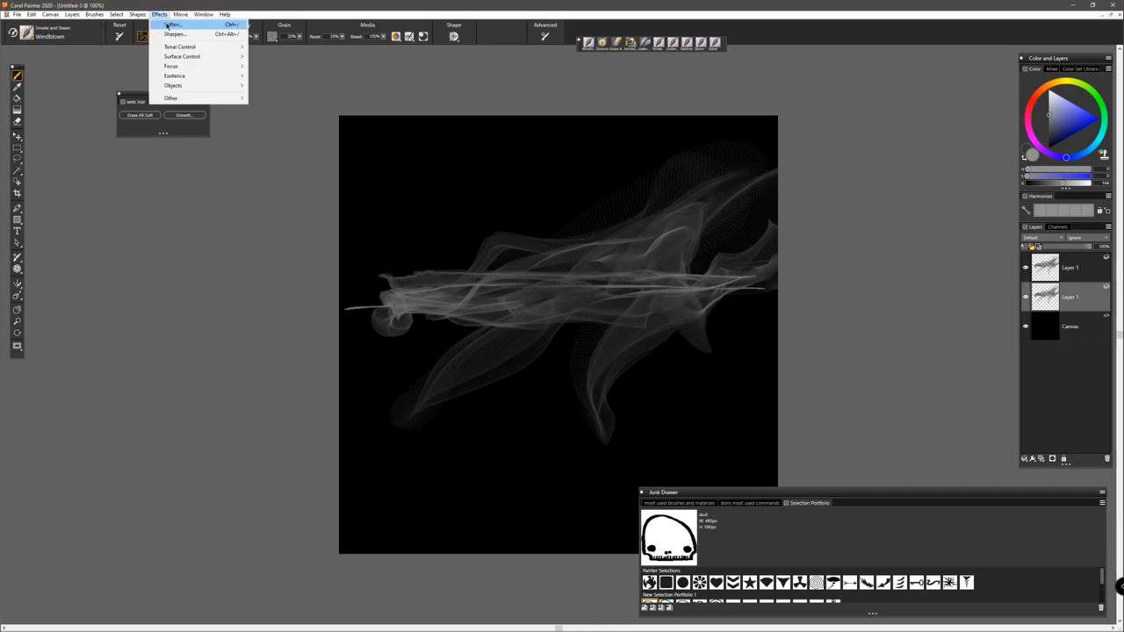
{"action": "key", "text": "Escape"}
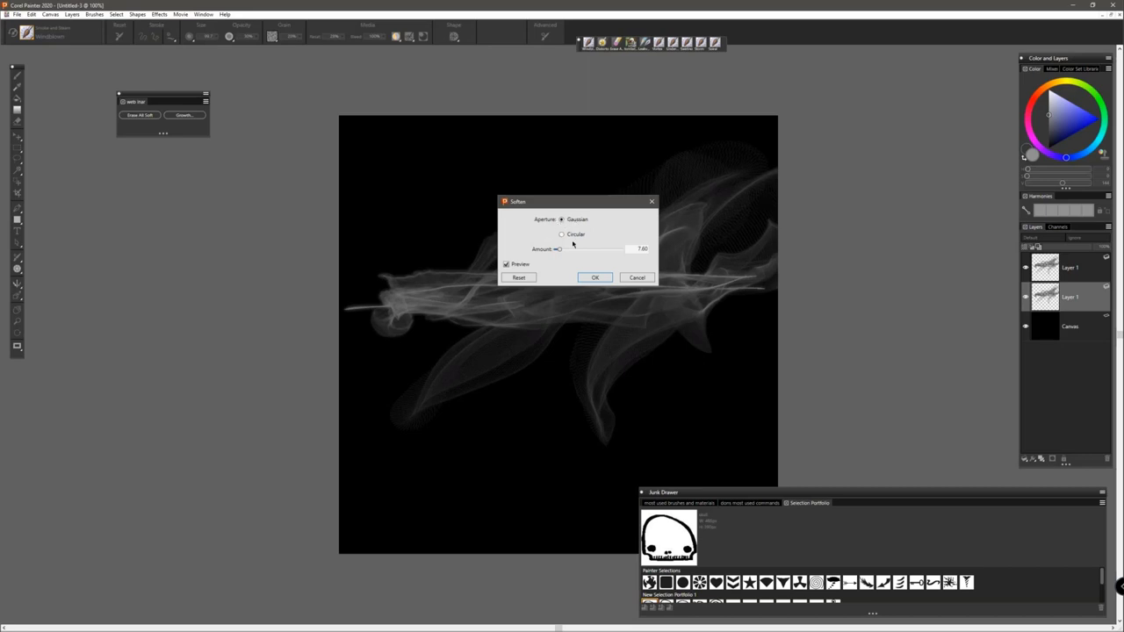
{"action": "left_click_drag", "start_coordinate": [560, 251], "coordinate": [624, 251]}
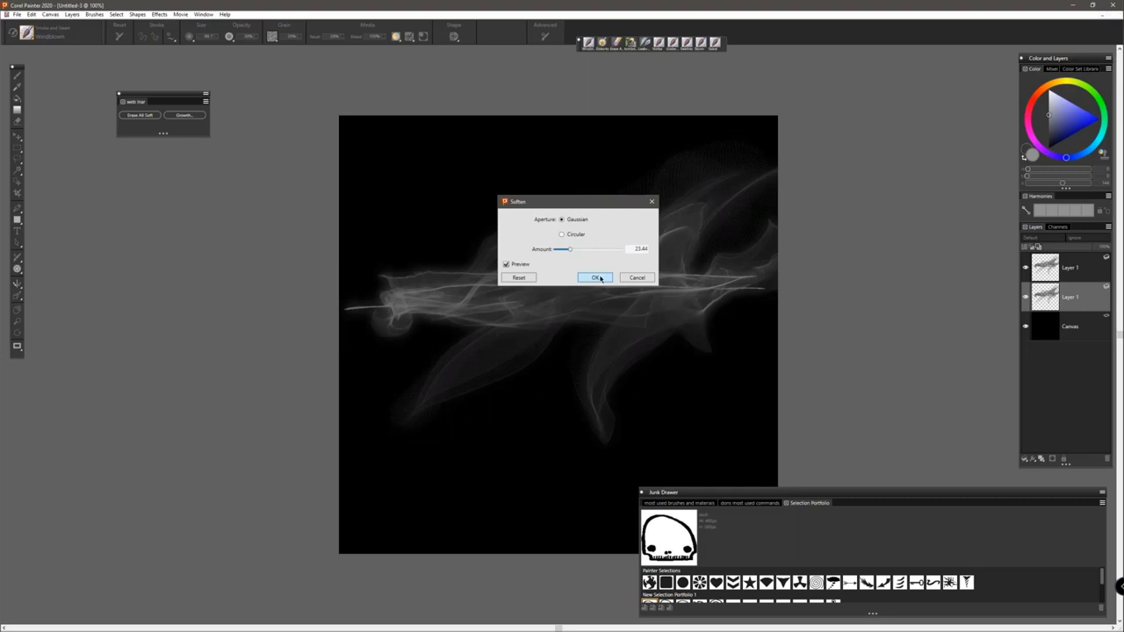
{"action": "left_click", "coordinate": [600, 279]}
Step: Reduce the upper smoke layer's opacity to about 59% and collapse the two smoke layers into one
{"action": "left_click", "coordinate": [1085, 274]}
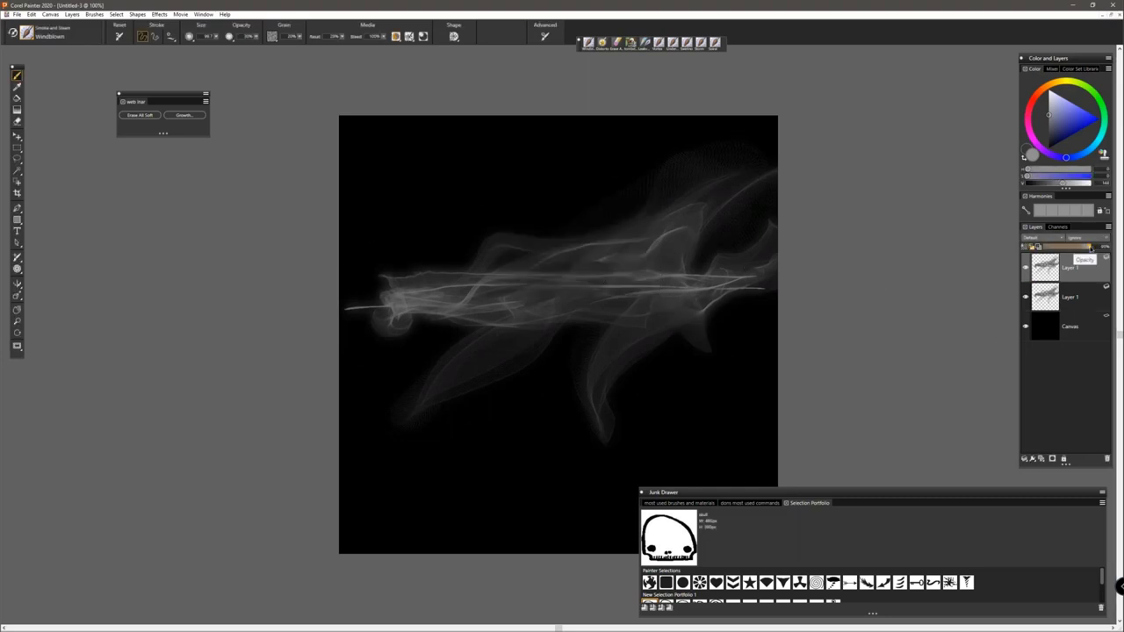
{"action": "left_click_drag", "start_coordinate": [1090, 249], "coordinate": [1070, 249]}
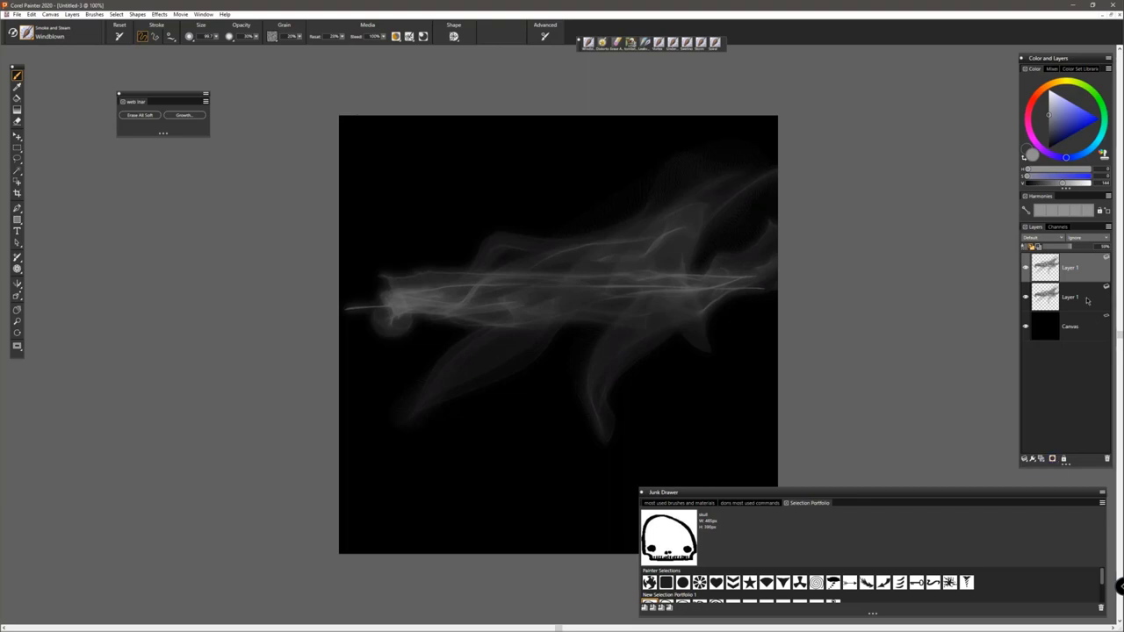
{"action": "left_click", "coordinate": [1086, 303], "text": "shift"}
{"action": "right_click", "coordinate": [1076, 302]}
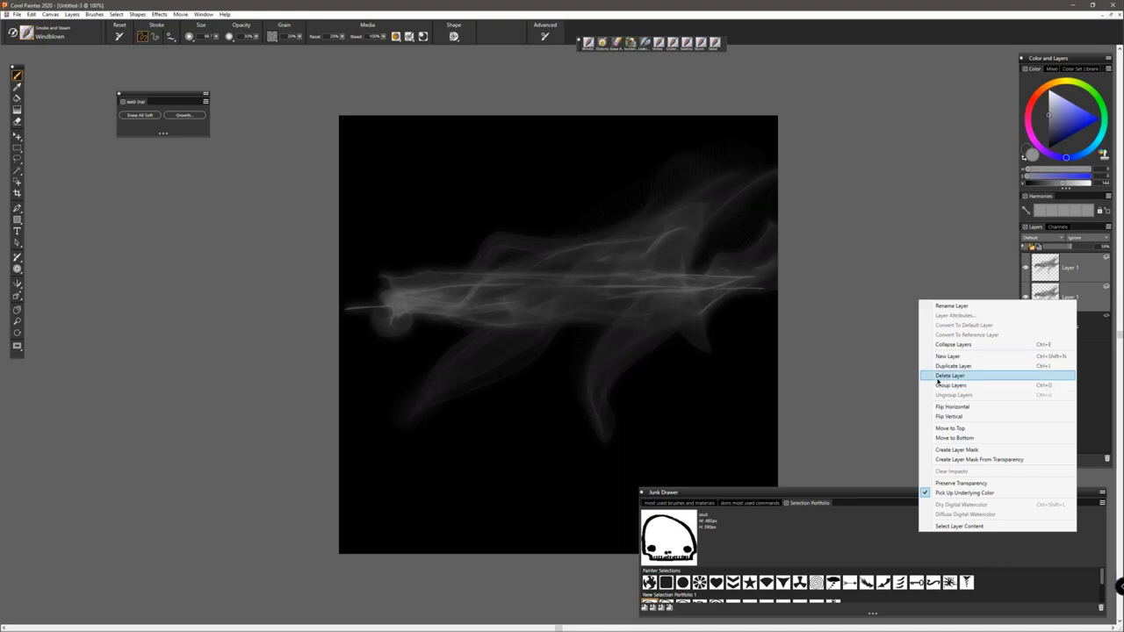
{"action": "left_click", "coordinate": [955, 345]}
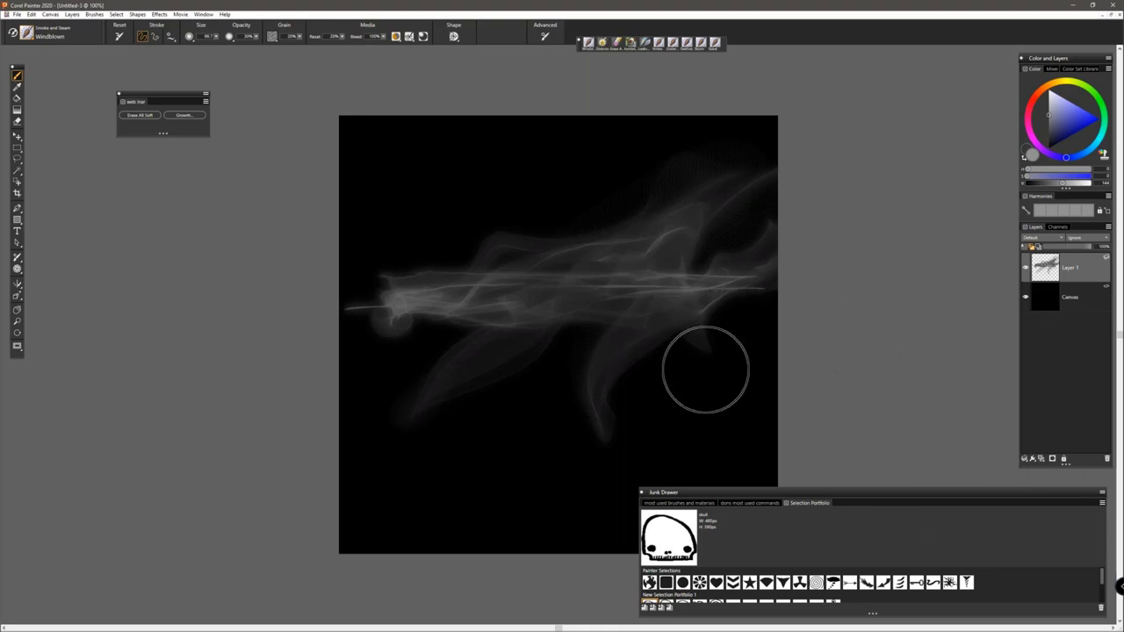
Step: Try the Screen composite method on the collapsed smoke layer and return it to Default
{"action": "left_click", "coordinate": [1060, 240]}
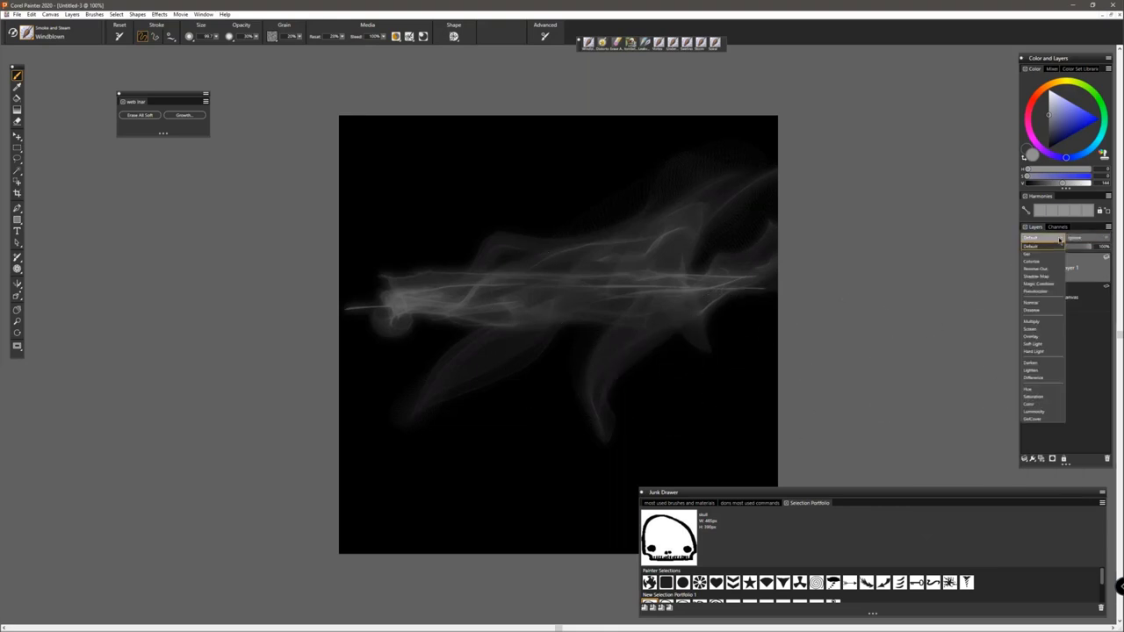
{"action": "left_click", "coordinate": [1041, 330]}
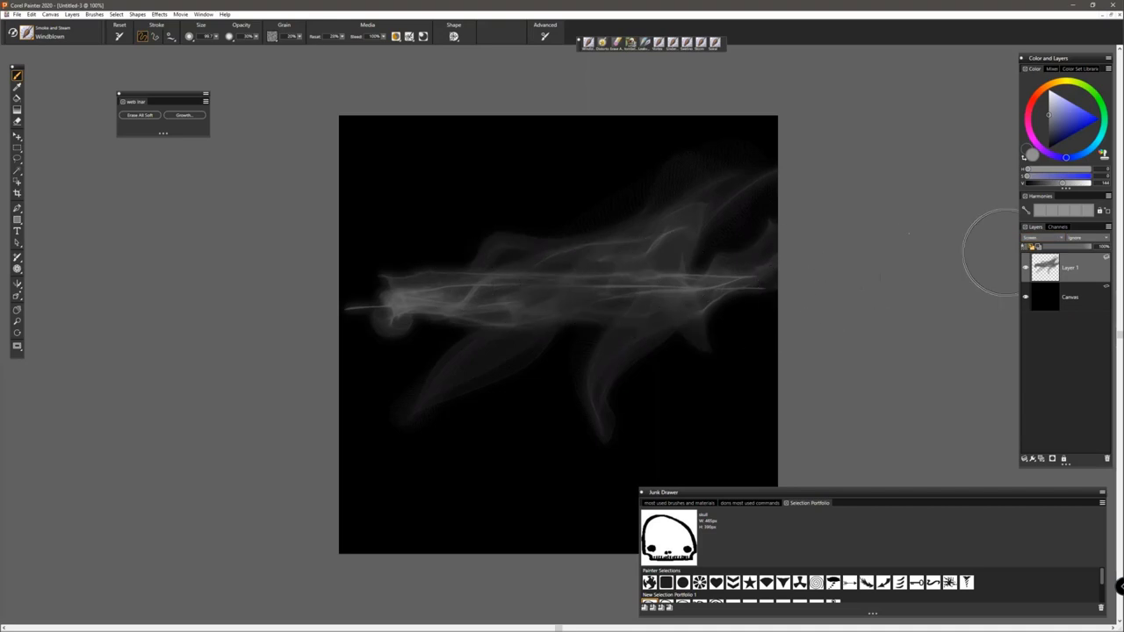
{"action": "left_click", "coordinate": [1060, 238]}
{"action": "left_click", "coordinate": [1030, 247]}
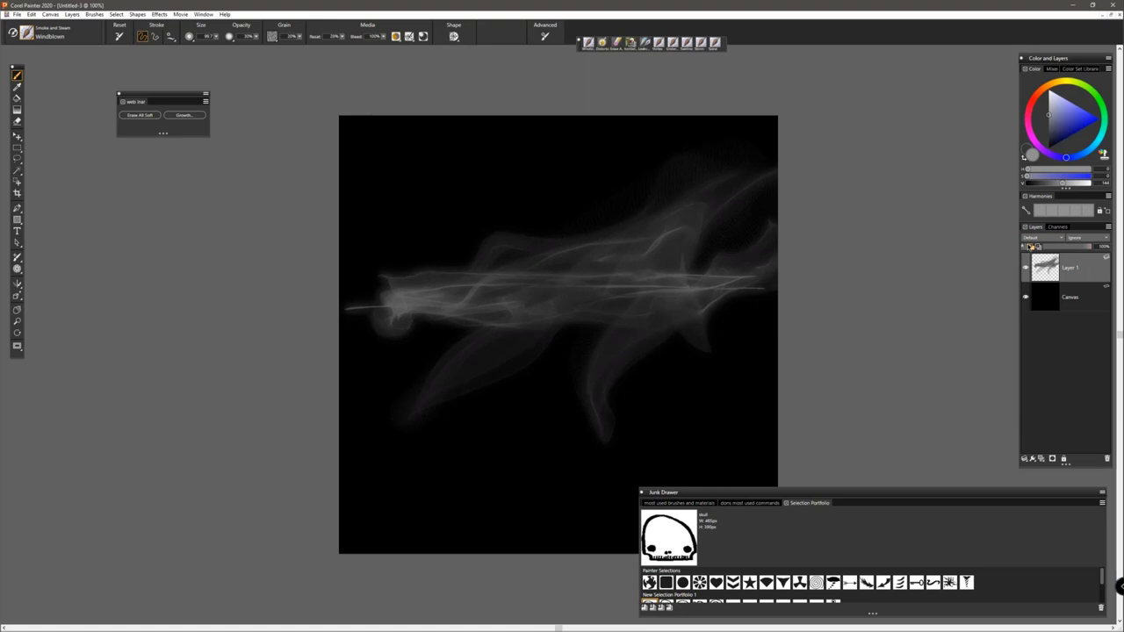
Step: Choose a muted blue paint colour
{"action": "left_click", "coordinate": [1071, 123]}
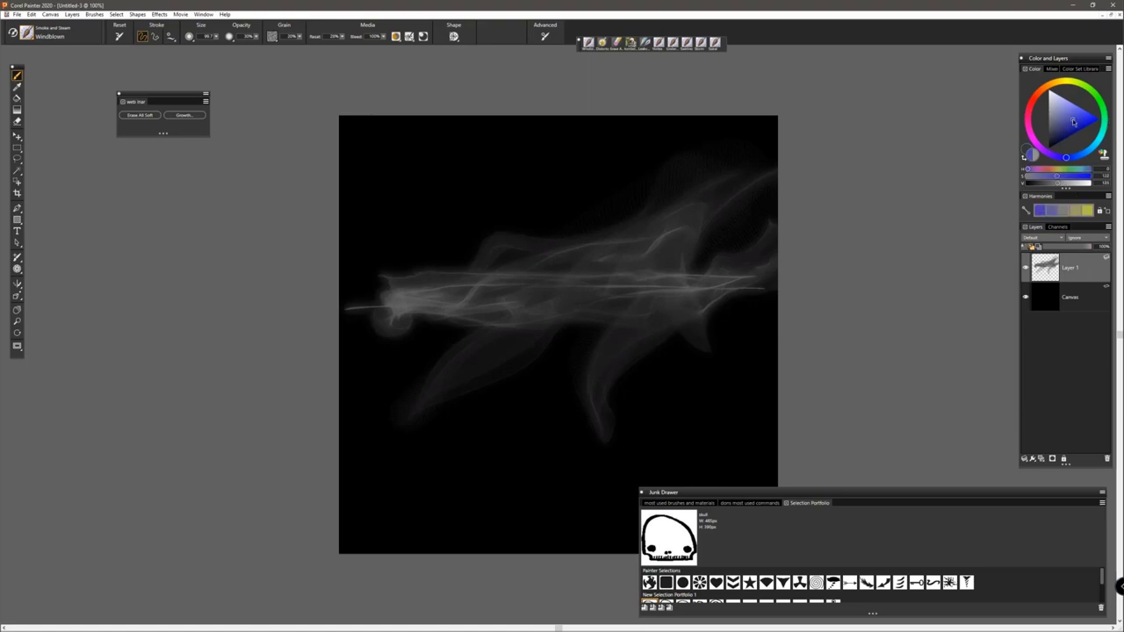
Step: Paint a long looping blue stroke over the grey smoke with the Smoke and Steam Vortex brush
{"action": "left_click", "coordinate": [30, 36]}
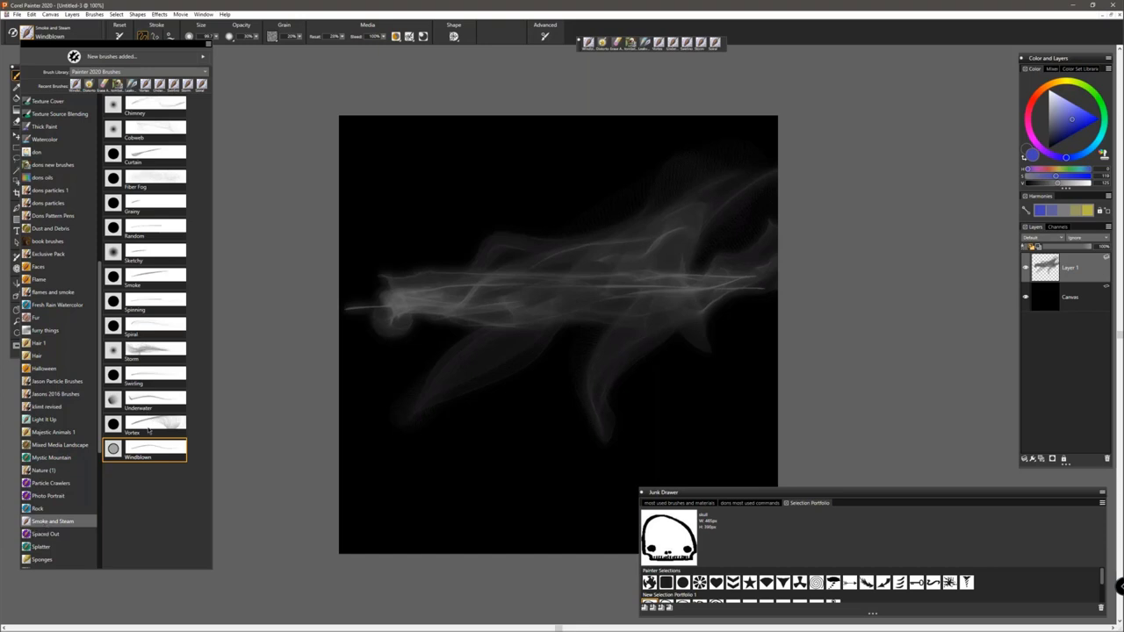
{"action": "left_click", "coordinate": [163, 427]}
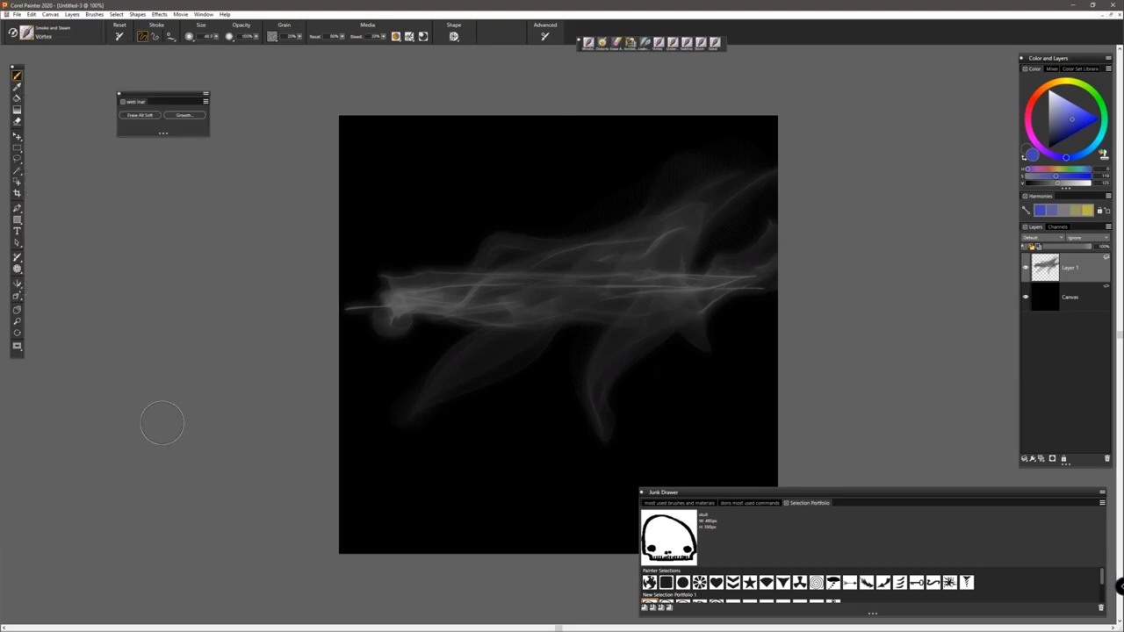
{"action": "mouse_move", "coordinate": [645, 197]}
{"action": "left_mouse_down"}
{"action": "mouse_move", "coordinate": [497, 264]}
{"action": "mouse_move", "coordinate": [570, 262]}
{"action": "mouse_move", "coordinate": [676, 346]}
{"action": "mouse_move", "coordinate": [439, 437]}
{"action": "mouse_move", "coordinate": [517, 407]}
{"action": "mouse_move", "coordinate": [694, 379]}
{"action": "left_mouse_up"}
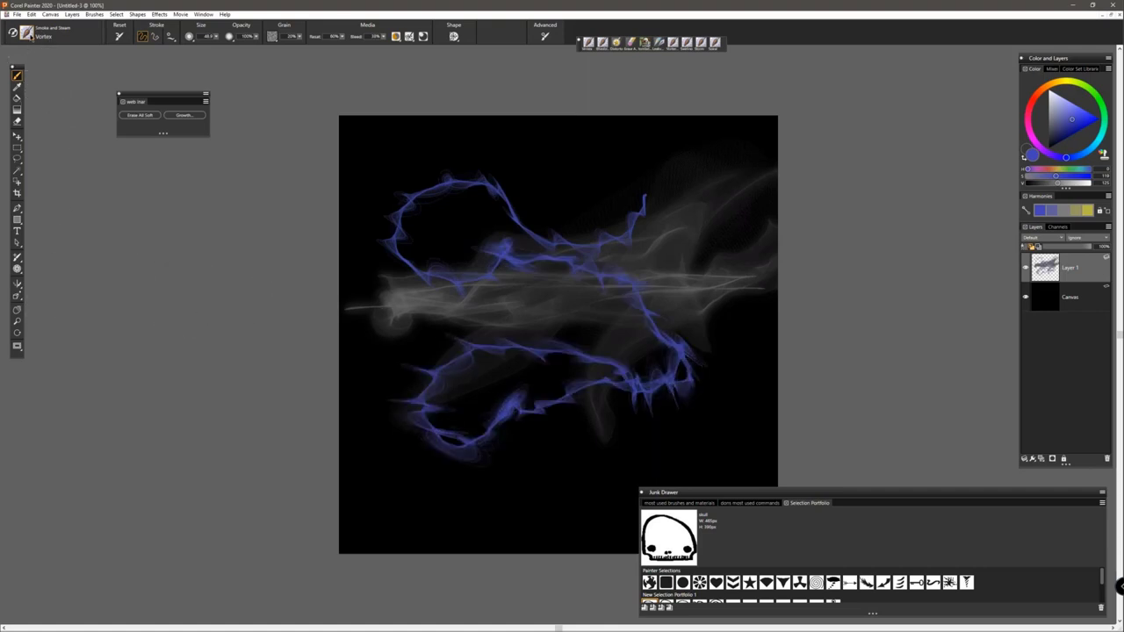
Step: Choose the Underwater brush and a pale grey-blue colour, and paint two wide flowing strokes across the canvas
{"action": "left_click", "coordinate": [31, 36]}
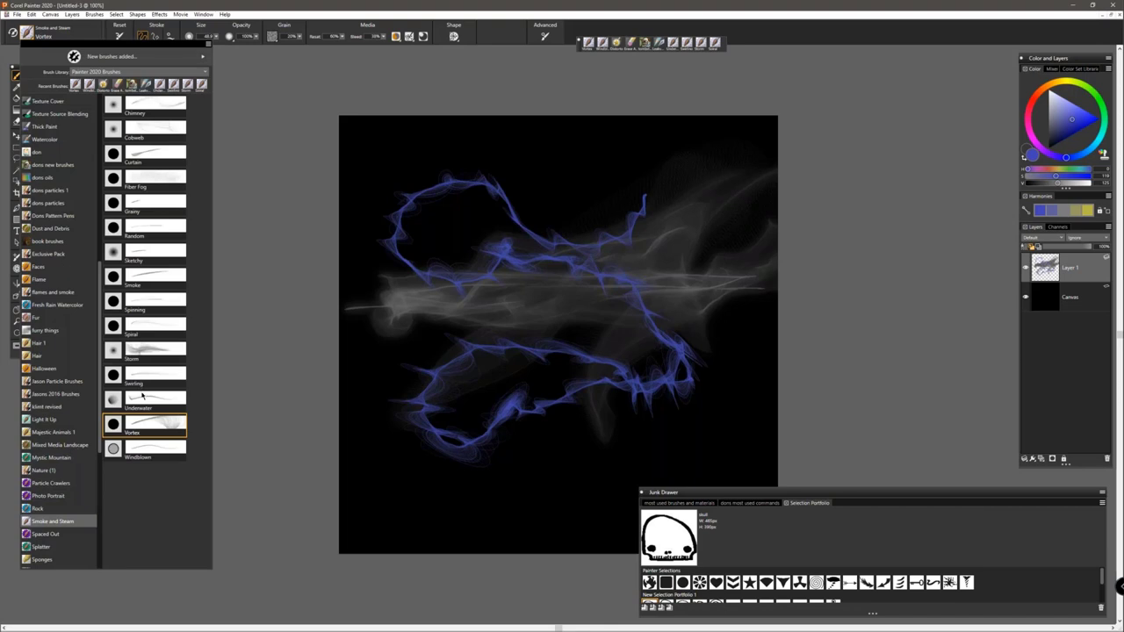
{"action": "left_click", "coordinate": [142, 397]}
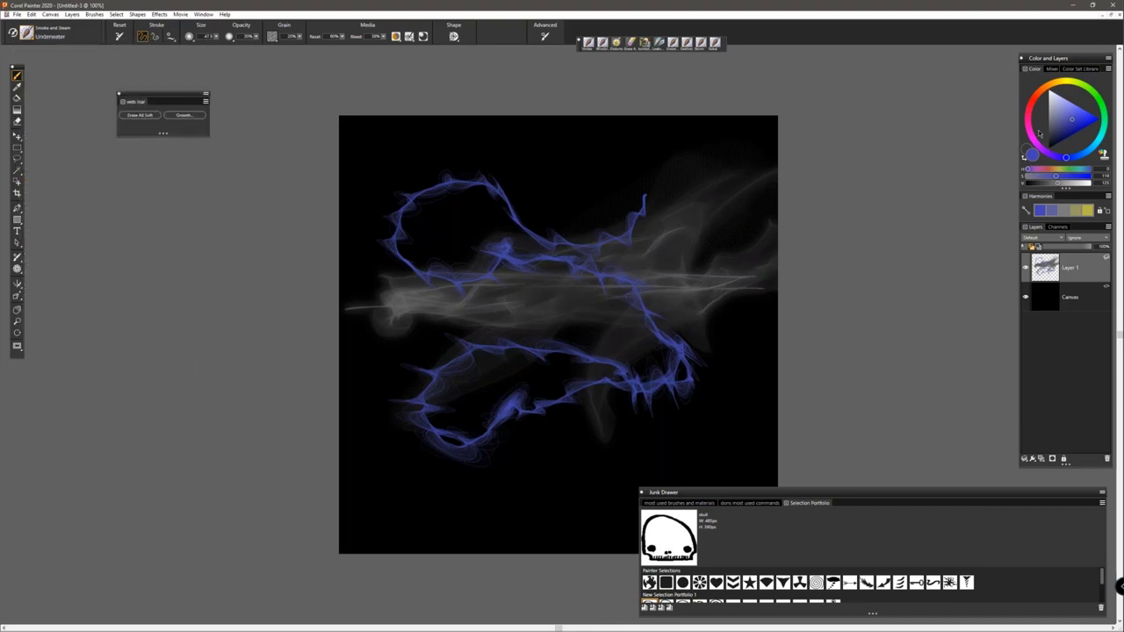
{"action": "left_click", "coordinate": [1054, 107]}
{"action": "mouse_move", "coordinate": [711, 219]}
{"action": "left_mouse_down"}
{"action": "mouse_move", "coordinate": [576, 247]}
{"action": "mouse_move", "coordinate": [459, 287]}
{"action": "mouse_move", "coordinate": [378, 287]}
{"action": "mouse_move", "coordinate": [207, 317]}
{"action": "left_mouse_up"}
{"action": "mouse_move", "coordinate": [342, 362]}
{"action": "left_mouse_down"}
{"action": "mouse_move", "coordinate": [406, 336]}
{"action": "mouse_move", "coordinate": [567, 345]}
{"action": "mouse_move", "coordinate": [821, 312]}
{"action": "left_mouse_up"}
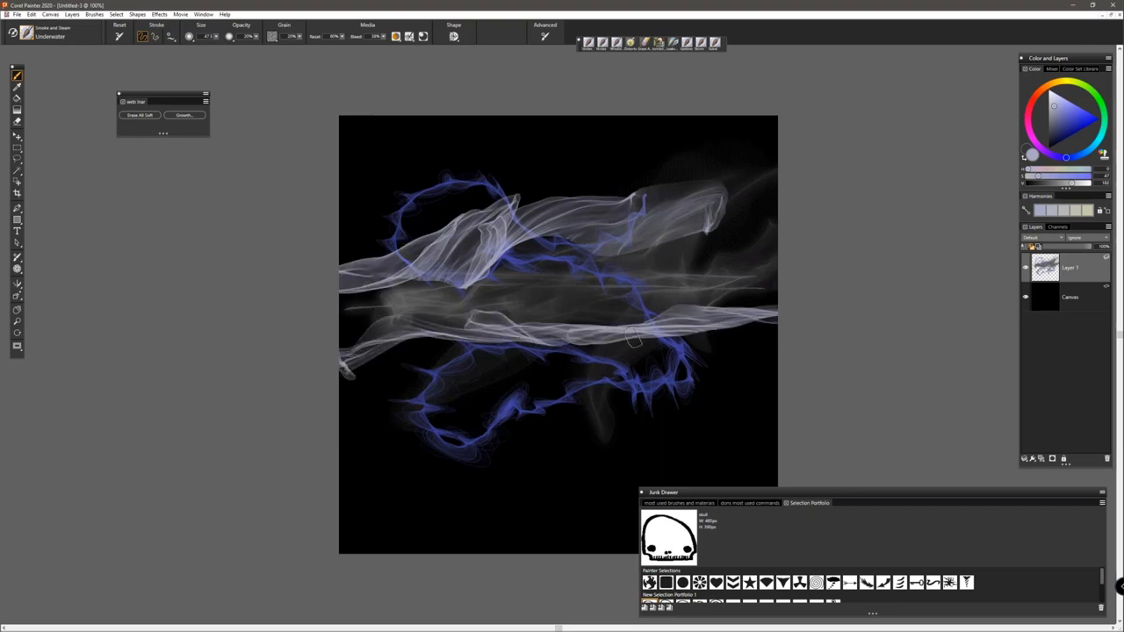
Step: Paint a swirl over the middle of the existing smoke with the Swirling brush
{"action": "left_click", "coordinate": [32, 39]}
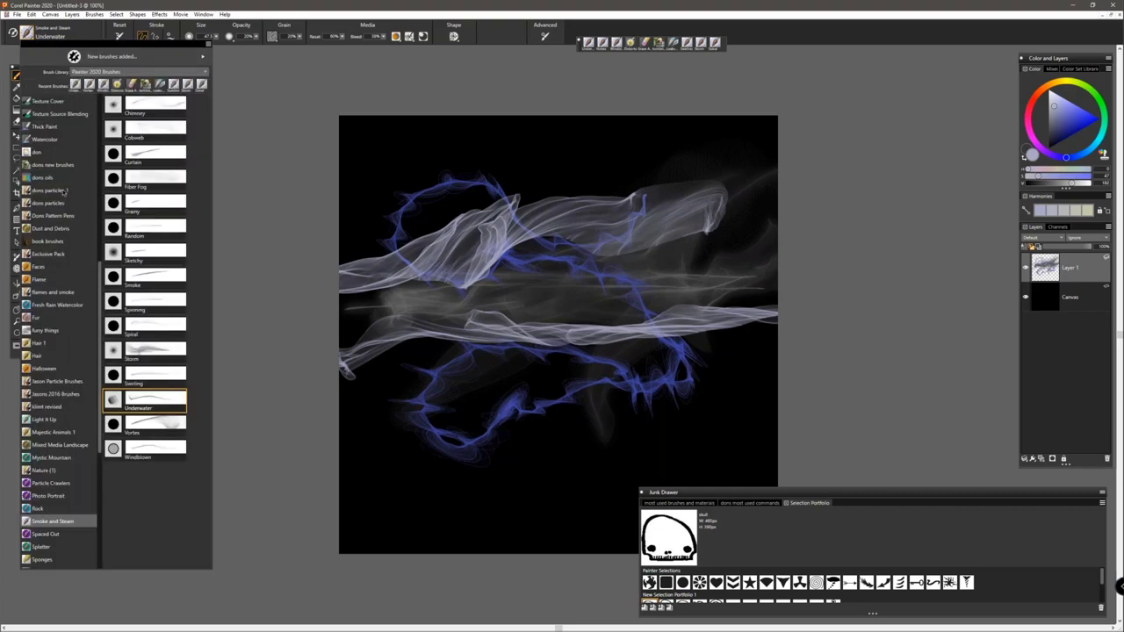
{"action": "left_click", "coordinate": [130, 381]}
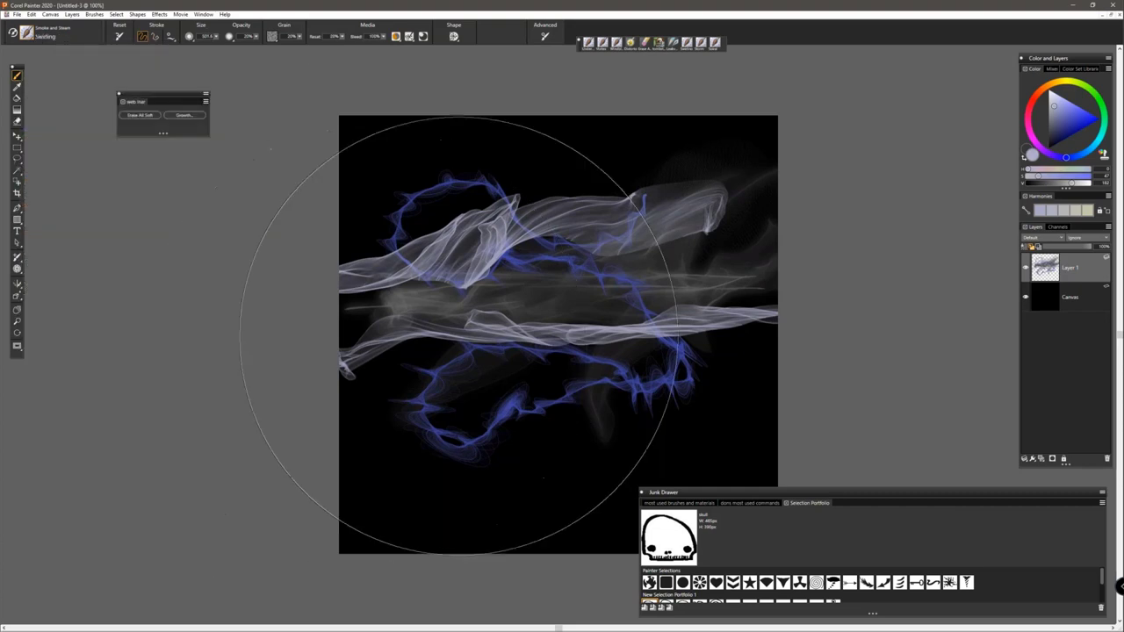
{"action": "mouse_move", "coordinate": [595, 261]}
{"action": "left_mouse_down"}
{"action": "mouse_move", "coordinate": [562, 230]}
{"action": "mouse_move", "coordinate": [553, 255]}
{"action": "left_mouse_up"}
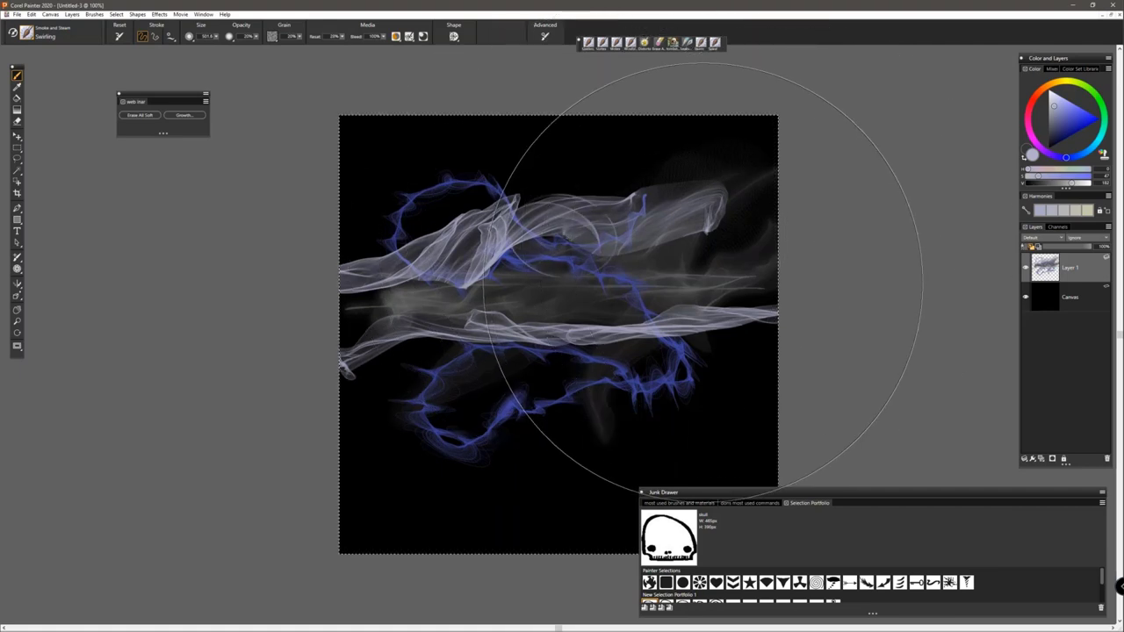
Step: Clear everything from Layer 1 and paint Swirling brush strokes around the middle of the blank canvas
{"action": "key", "text": "Delete"}
{"action": "mouse_move", "coordinate": [564, 341]}
{"action": "left_mouse_down"}
{"action": "mouse_move", "coordinate": [583, 335]}
{"action": "mouse_move", "coordinate": [575, 327]}
{"action": "mouse_move", "coordinate": [515, 371]}
{"action": "left_mouse_up"}
{"action": "mouse_move", "coordinate": [477, 336]}
{"action": "left_mouse_down"}
{"action": "mouse_move", "coordinate": [473, 353]}
{"action": "mouse_move", "coordinate": [475, 340]}
{"action": "mouse_move", "coordinate": [386, 303]}
{"action": "left_mouse_up"}
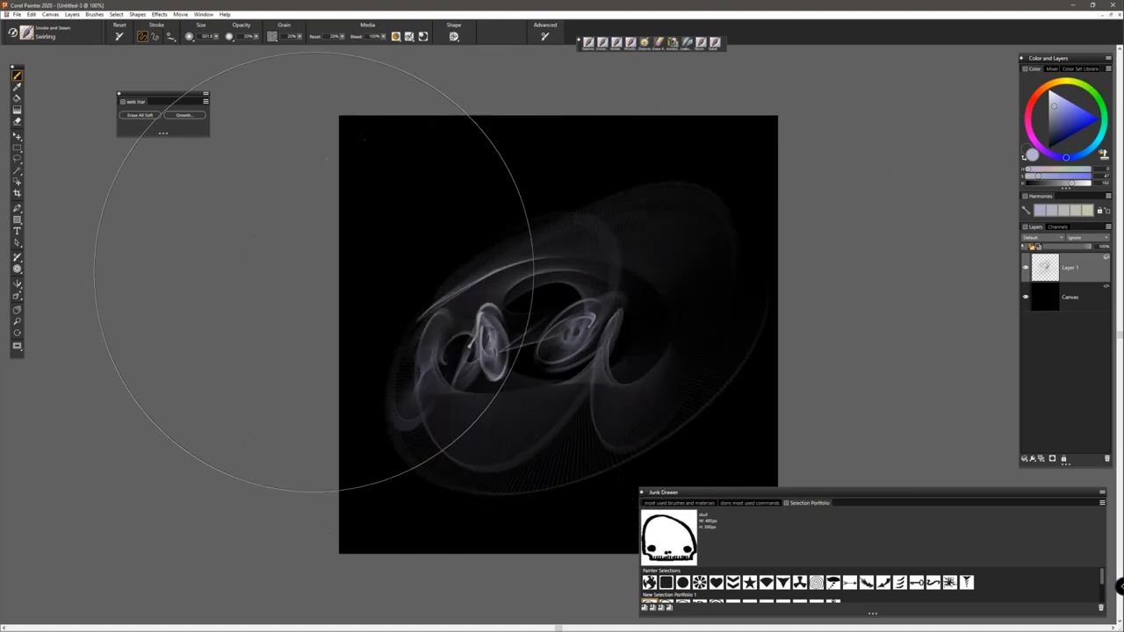
Step: Paint a tangle of wiry smoke above the swirls with the Storm brush
{"action": "left_click", "coordinate": [28, 36]}
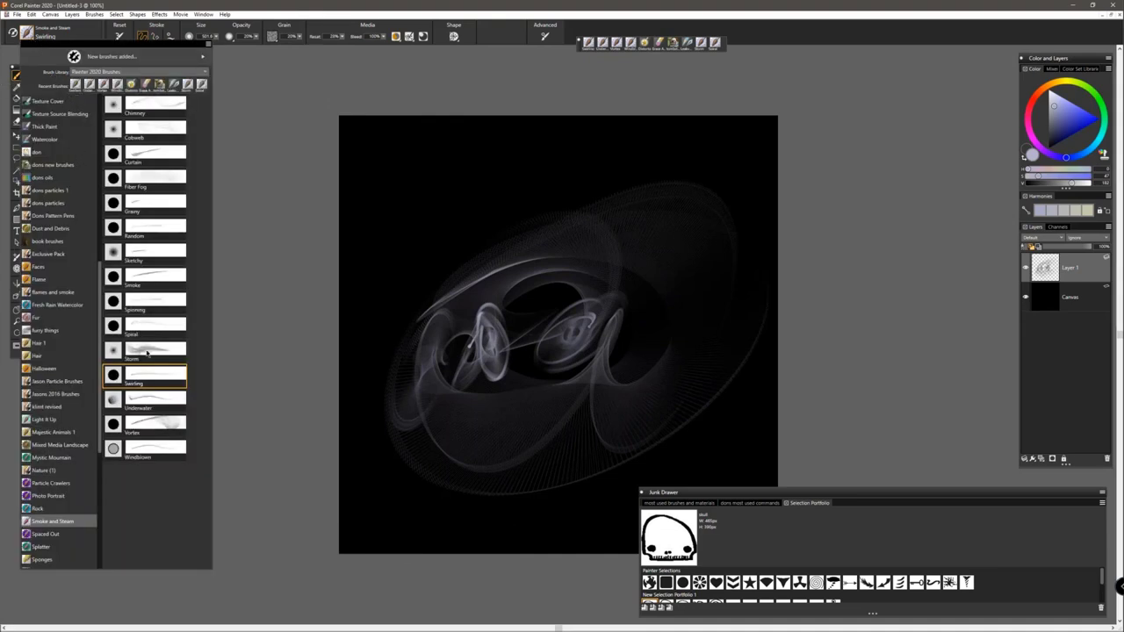
{"action": "left_click", "coordinate": [145, 353]}
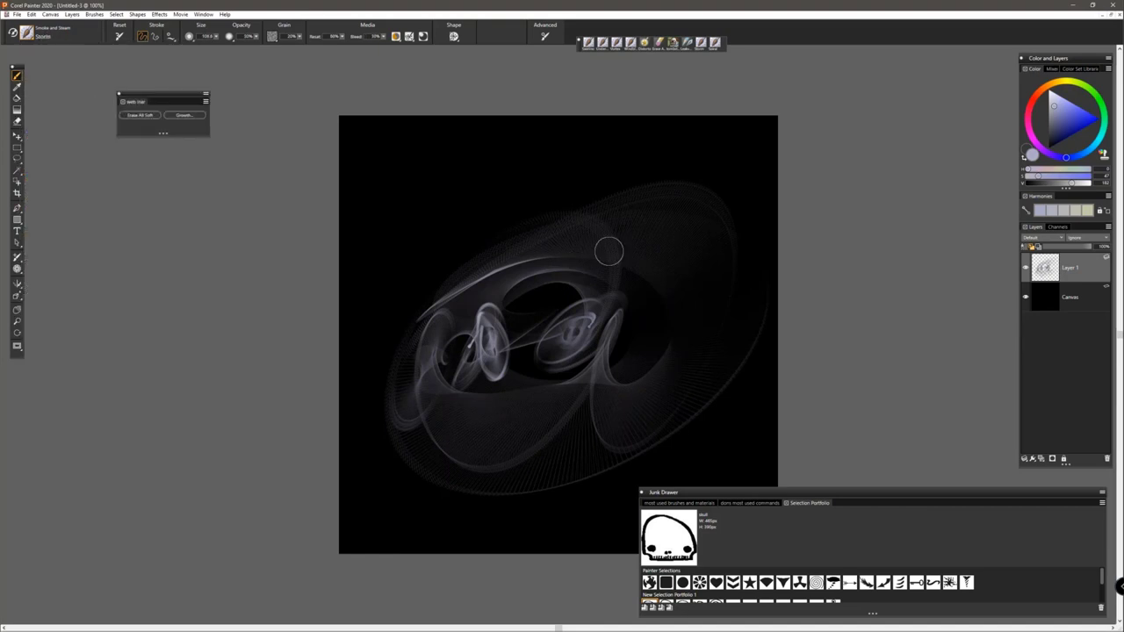
{"action": "mouse_move", "coordinate": [602, 251]}
{"action": "left_mouse_down"}
{"action": "mouse_move", "coordinate": [580, 276]}
{"action": "mouse_move", "coordinate": [472, 256]}
{"action": "mouse_move", "coordinate": [431, 187]}
{"action": "mouse_move", "coordinate": [574, 192]}
{"action": "mouse_move", "coordinate": [400, 254]}
{"action": "left_mouse_up"}
Step: Paint overlapping spiral smoke shapes over the middle and right of the artwork with the Spiral brush
{"action": "left_click", "coordinate": [28, 33]}
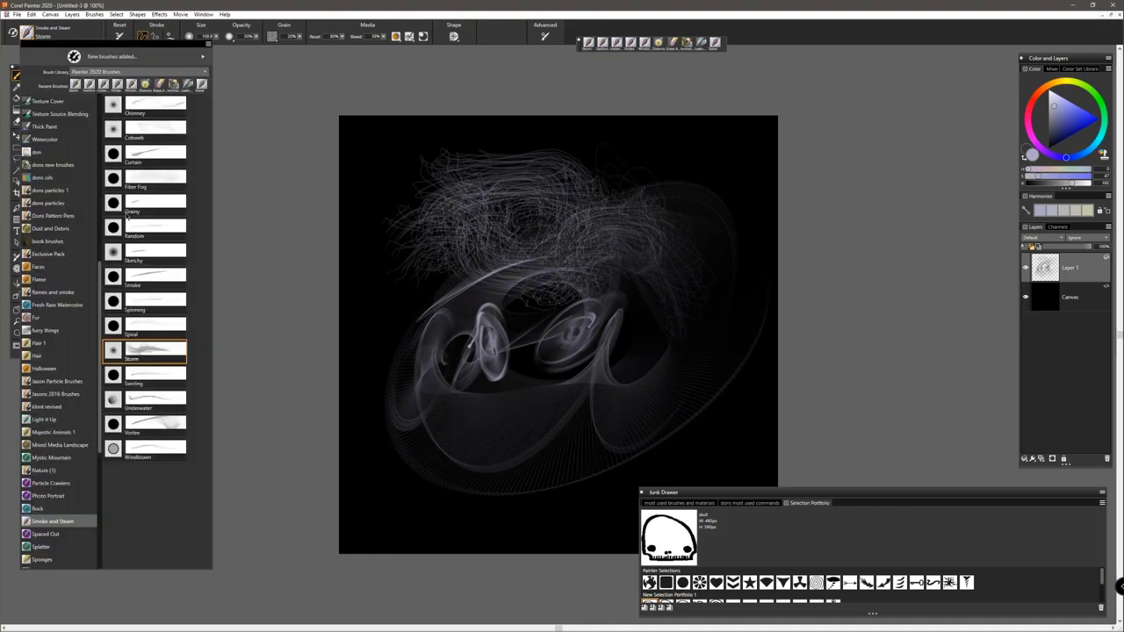
{"action": "left_click", "coordinate": [153, 326]}
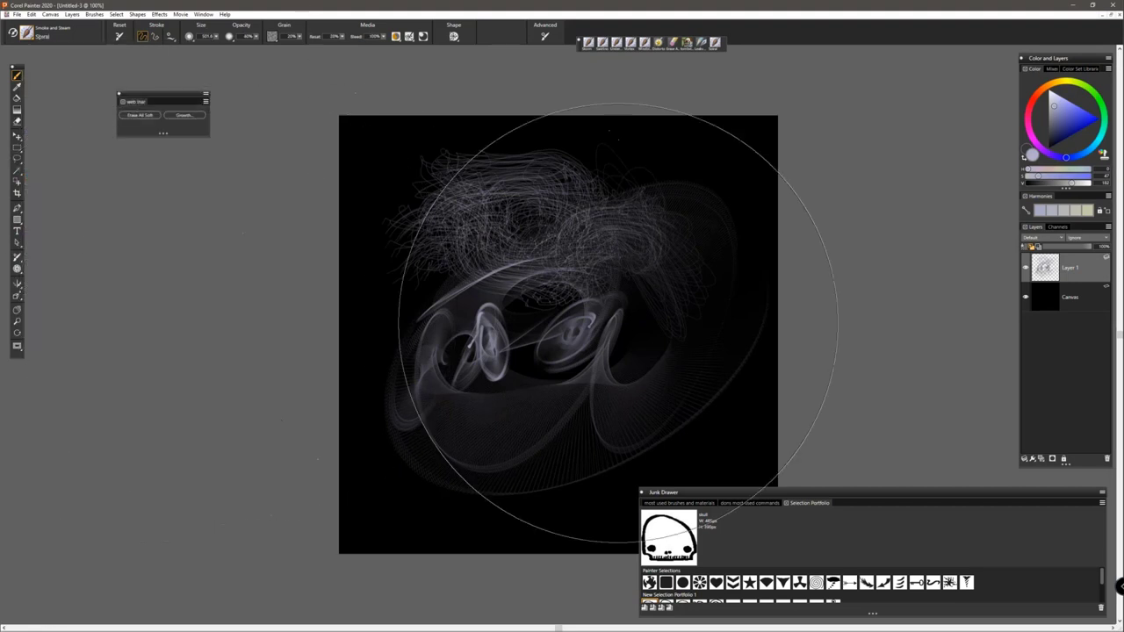
{"action": "left_click_drag", "start_coordinate": [552, 338], "coordinate": [654, 296]}
{"action": "mouse_move", "coordinate": [614, 351]}
{"action": "left_mouse_down"}
{"action": "mouse_move", "coordinate": [544, 369]}
{"action": "mouse_move", "coordinate": [703, 246]}
{"action": "left_mouse_up"}
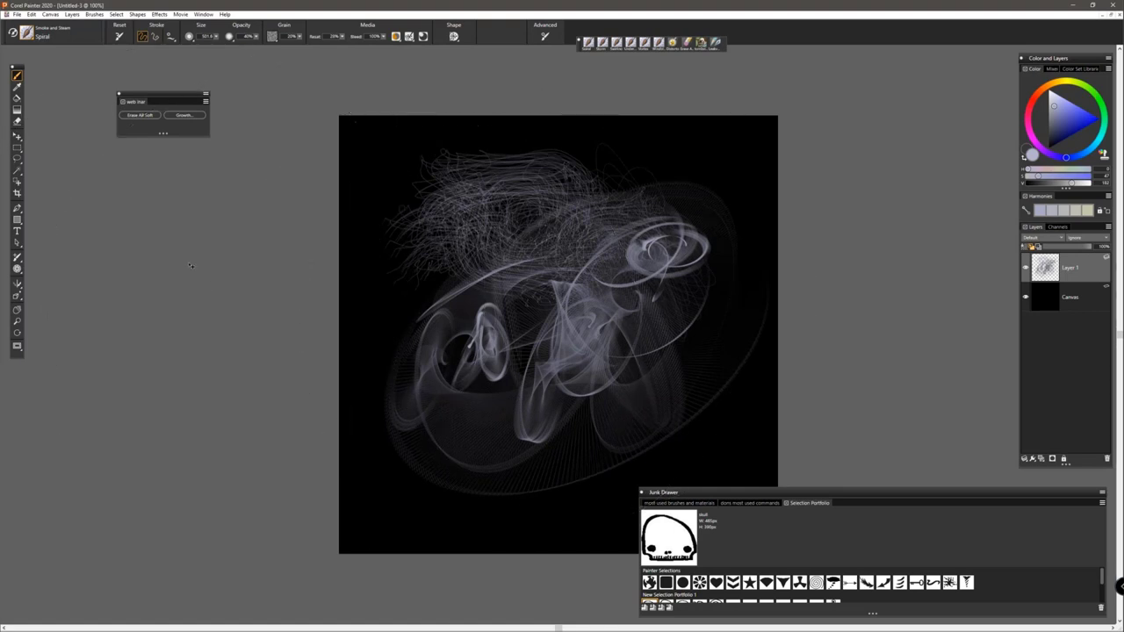
Step: Clear everything from Layer 1 and paint a smoke plume rising and drifting to the right with the Chimney brush
{"action": "key", "text": "ctrl+a"}
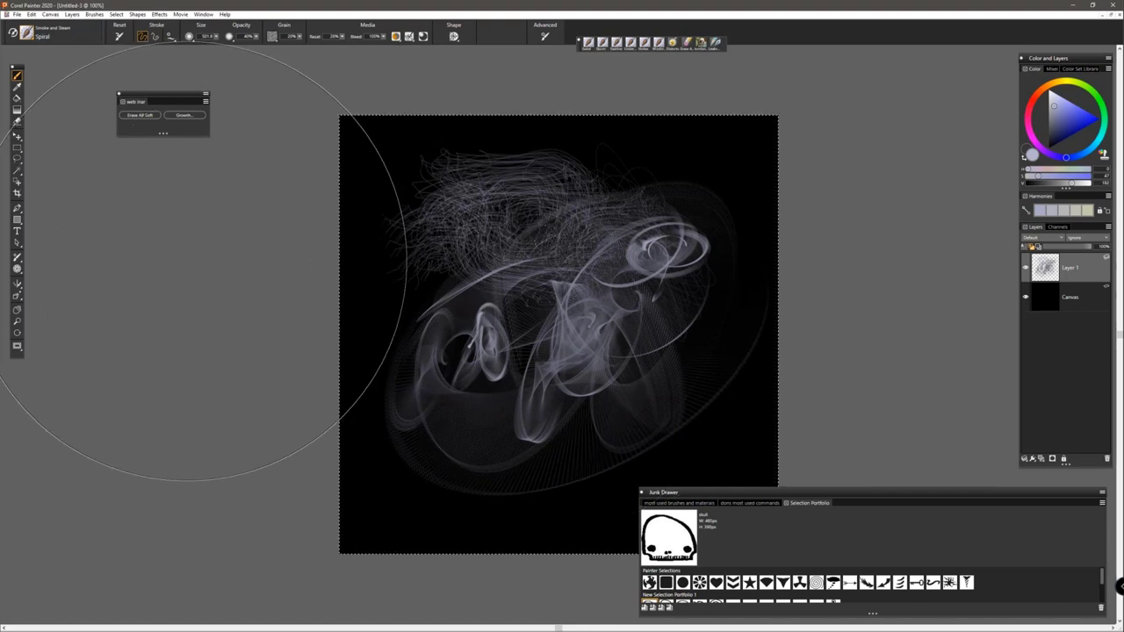
{"action": "key", "text": "Delete"}
{"action": "left_click", "coordinate": [28, 33]}
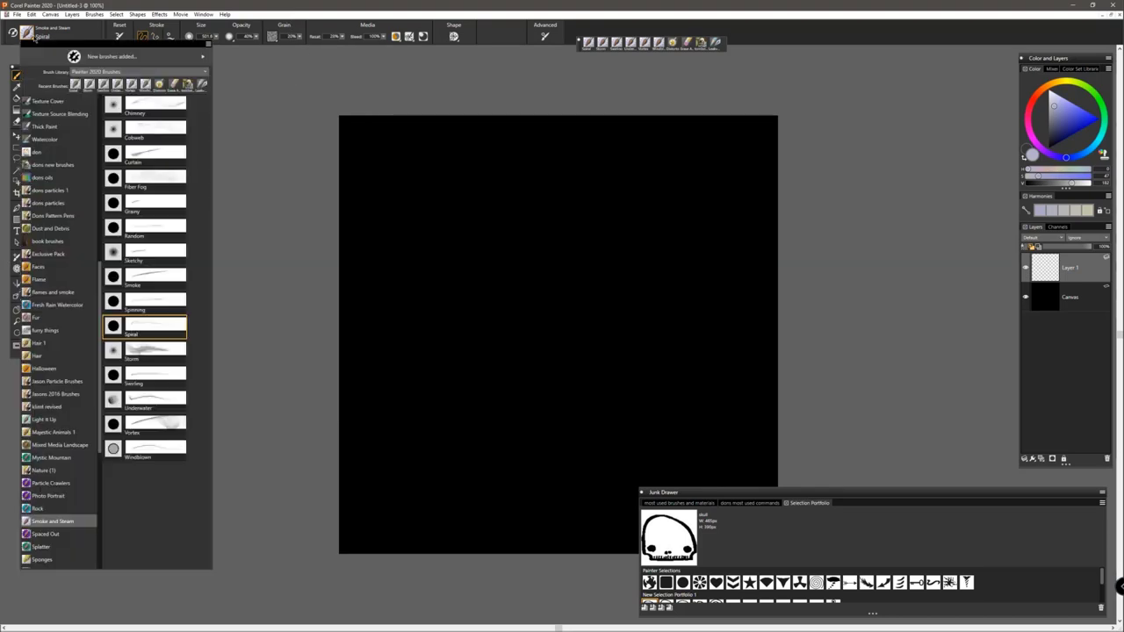
{"action": "left_click", "coordinate": [145, 103]}
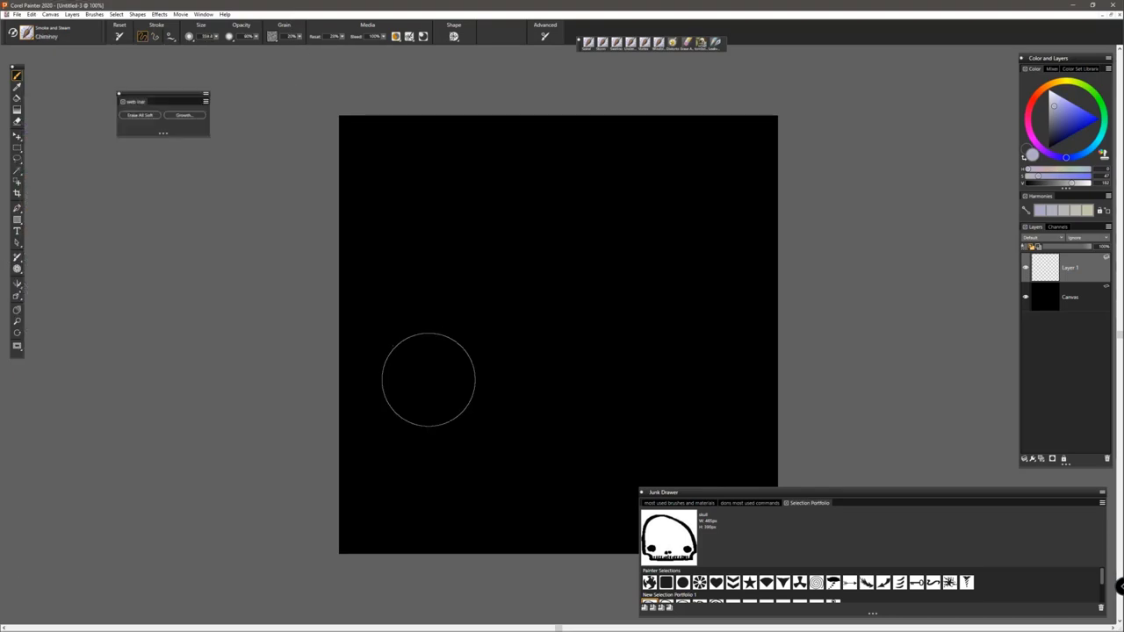
{"action": "mouse_move", "coordinate": [469, 426]}
{"action": "left_mouse_down"}
{"action": "mouse_move", "coordinate": [461, 347]}
{"action": "mouse_move", "coordinate": [474, 264]}
{"action": "mouse_move", "coordinate": [650, 228]}
{"action": "mouse_move", "coordinate": [746, 215]}
{"action": "mouse_move", "coordinate": [475, 400]}
{"action": "mouse_move", "coordinate": [470, 277]}
{"action": "mouse_move", "coordinate": [665, 258]}
{"action": "mouse_move", "coordinate": [840, 359]}
{"action": "left_mouse_up"}
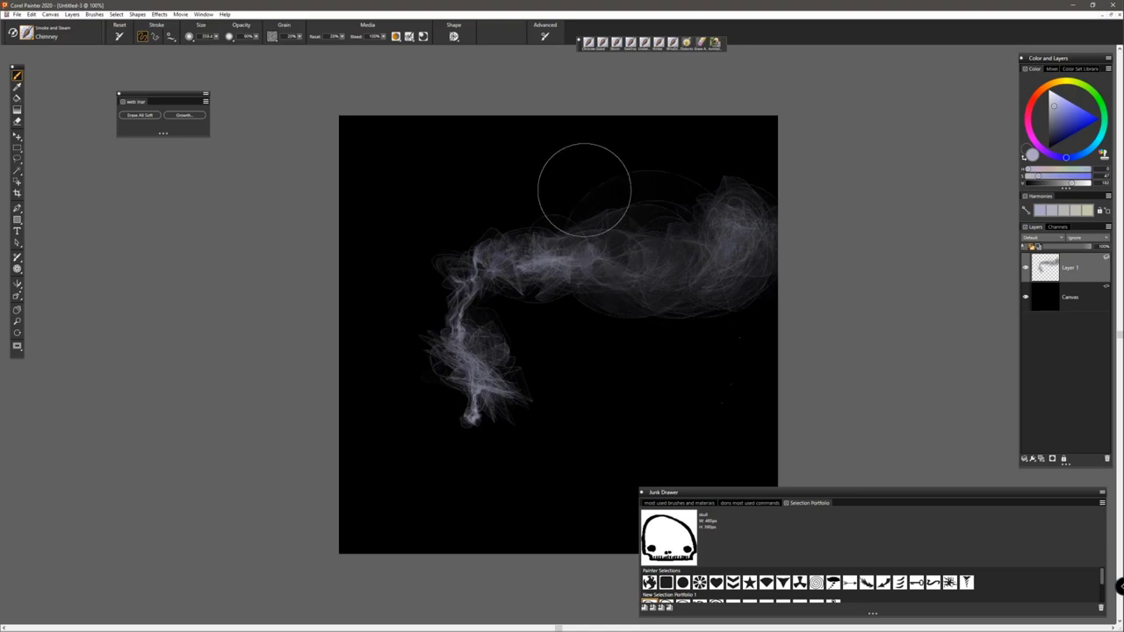
Step: Apply the Soften effect to the chimney smoke with a Gaussian aperture and an amount of 23.44
{"action": "left_click", "coordinate": [158, 14]}
{"action": "left_click", "coordinate": [165, 27]}
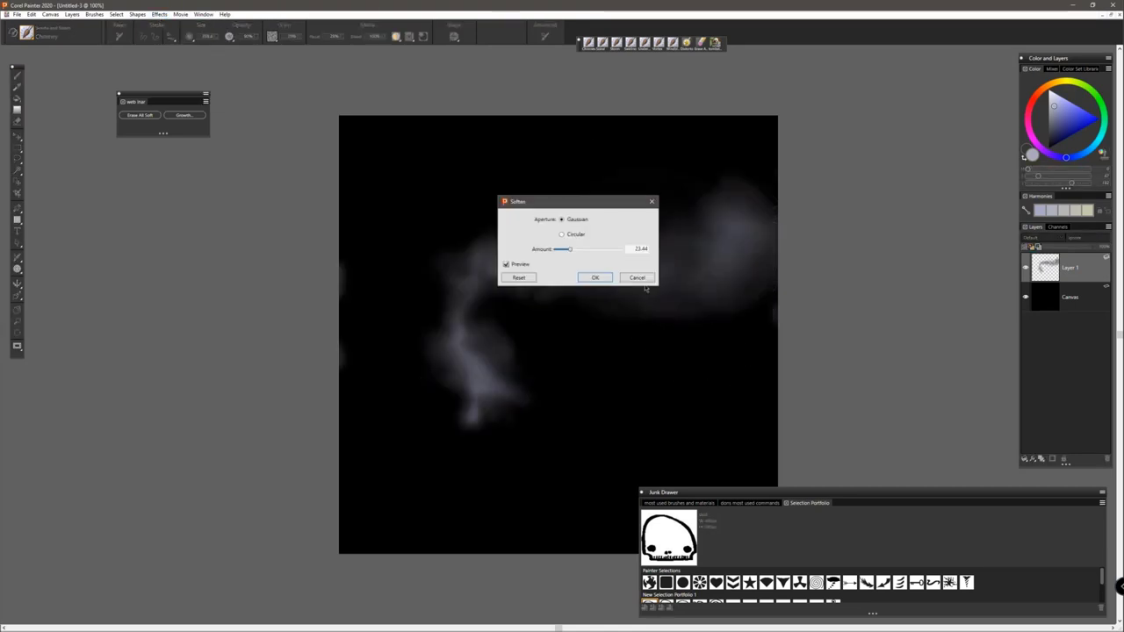
{"action": "left_click_drag", "start_coordinate": [579, 200], "coordinate": [847, 217]}
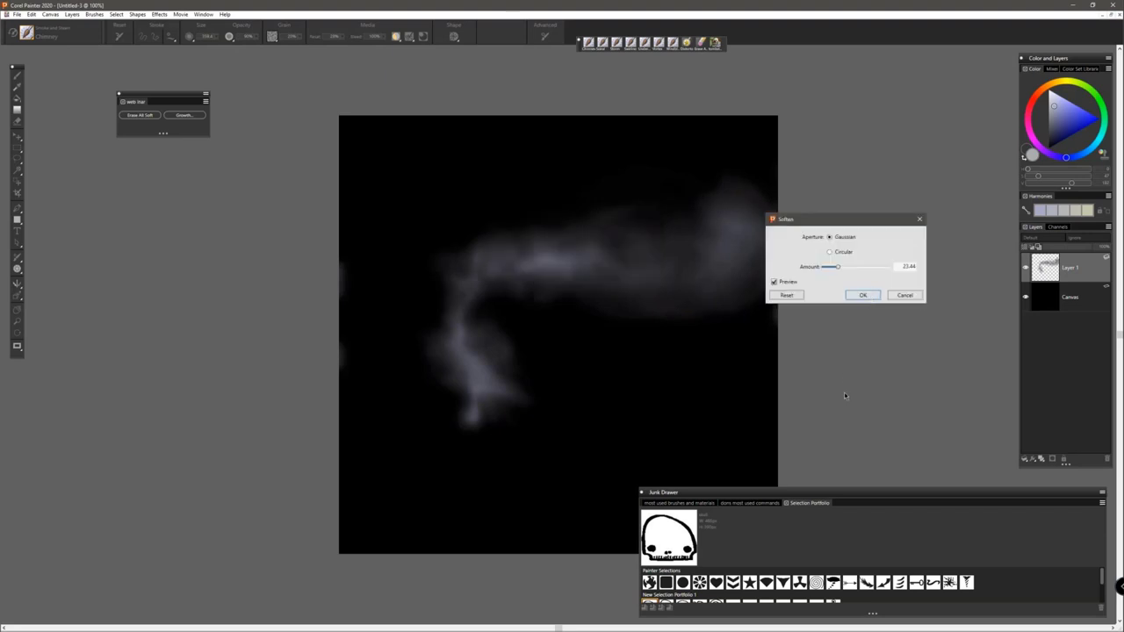
{"action": "left_click", "coordinate": [862, 296]}
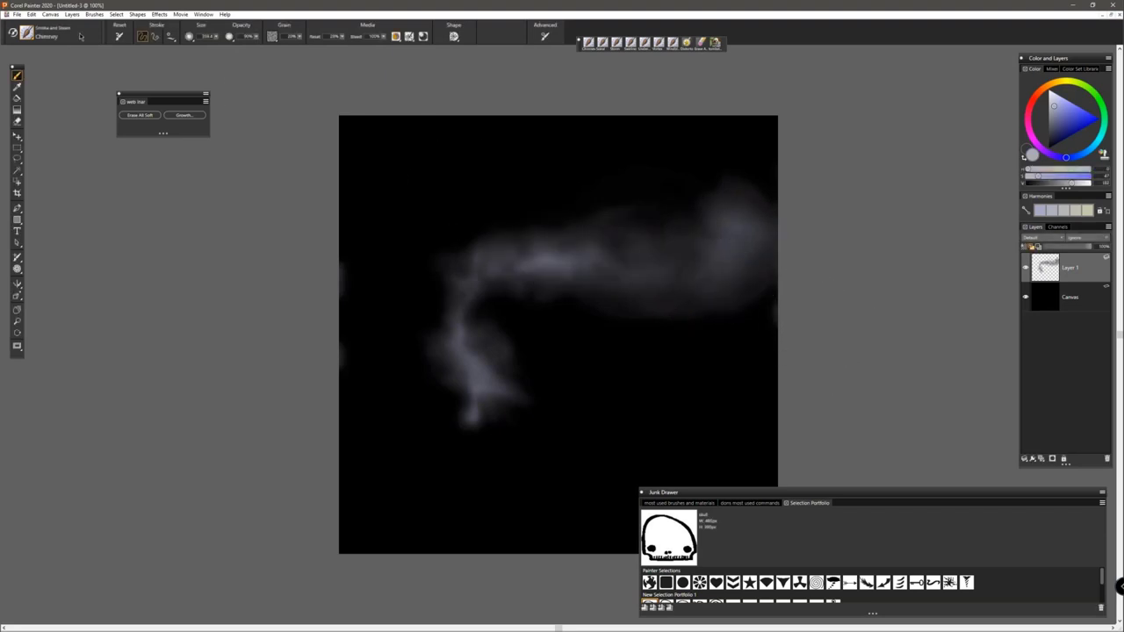
Step: Paint web-like smoke strokes along the top and left of the canvas with the Cobweb brush
{"action": "left_click", "coordinate": [32, 40]}
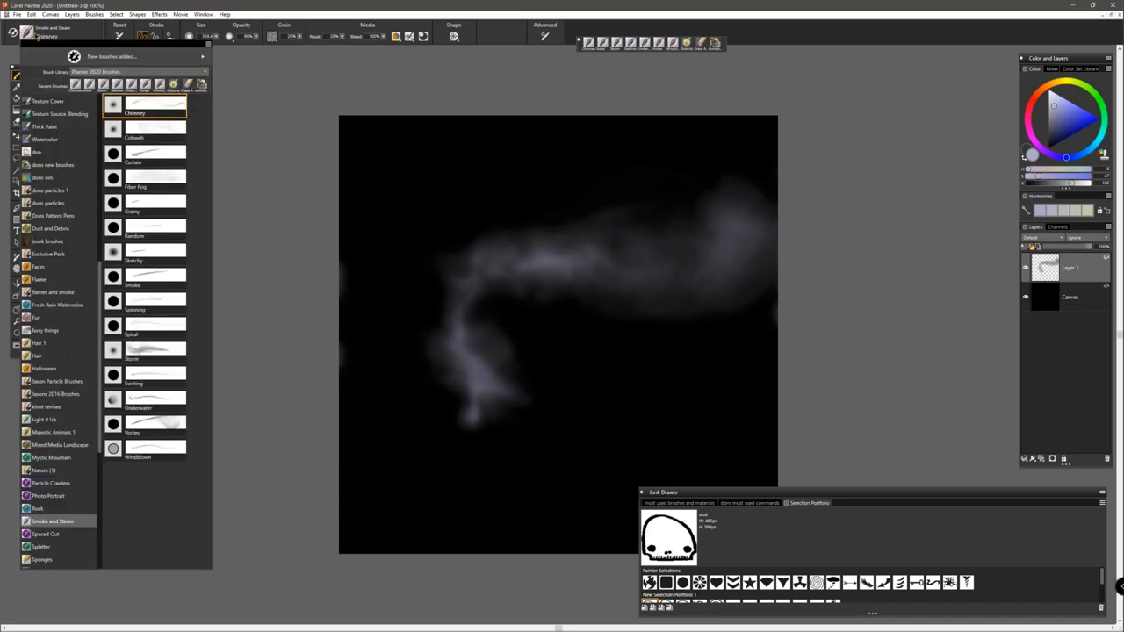
{"action": "left_click", "coordinate": [155, 129]}
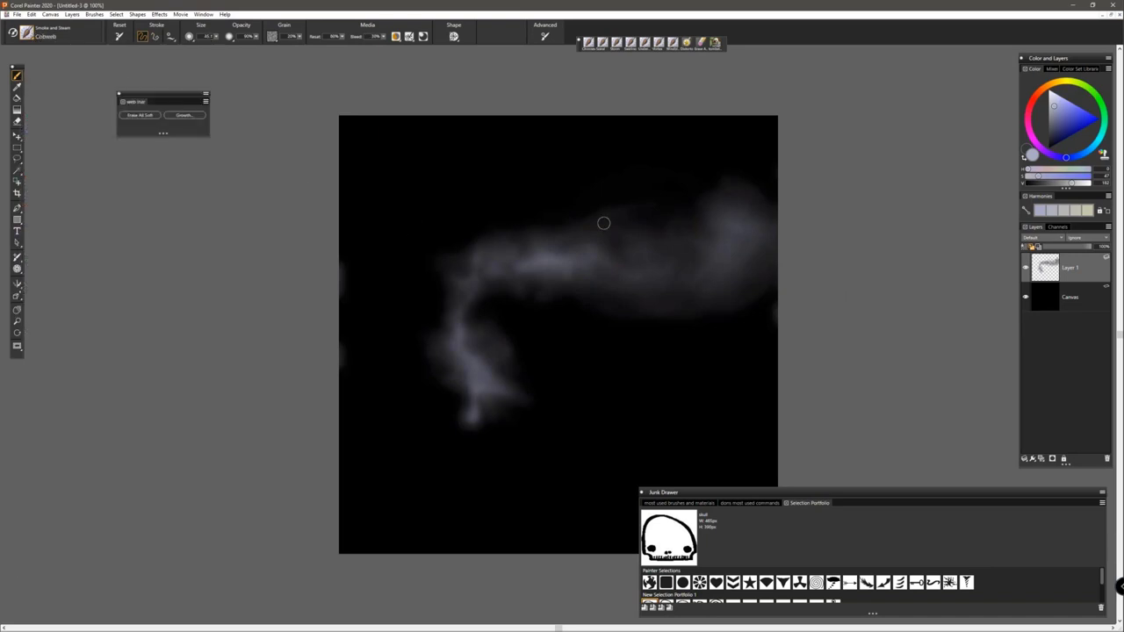
{"action": "mouse_move", "coordinate": [463, 181]}
{"action": "left_mouse_down"}
{"action": "mouse_move", "coordinate": [430, 153]}
{"action": "mouse_move", "coordinate": [439, 166]}
{"action": "mouse_move", "coordinate": [650, 198]}
{"action": "mouse_move", "coordinate": [666, 233]}
{"action": "left_mouse_up"}
{"action": "left_click_drag", "start_coordinate": [559, 255], "coordinate": [580, 257]}
{"action": "mouse_move", "coordinate": [472, 225]}
{"action": "left_mouse_down"}
{"action": "mouse_move", "coordinate": [378, 255]}
{"action": "mouse_move", "coordinate": [344, 478]}
{"action": "mouse_move", "coordinate": [404, 167]}
{"action": "left_mouse_up"}
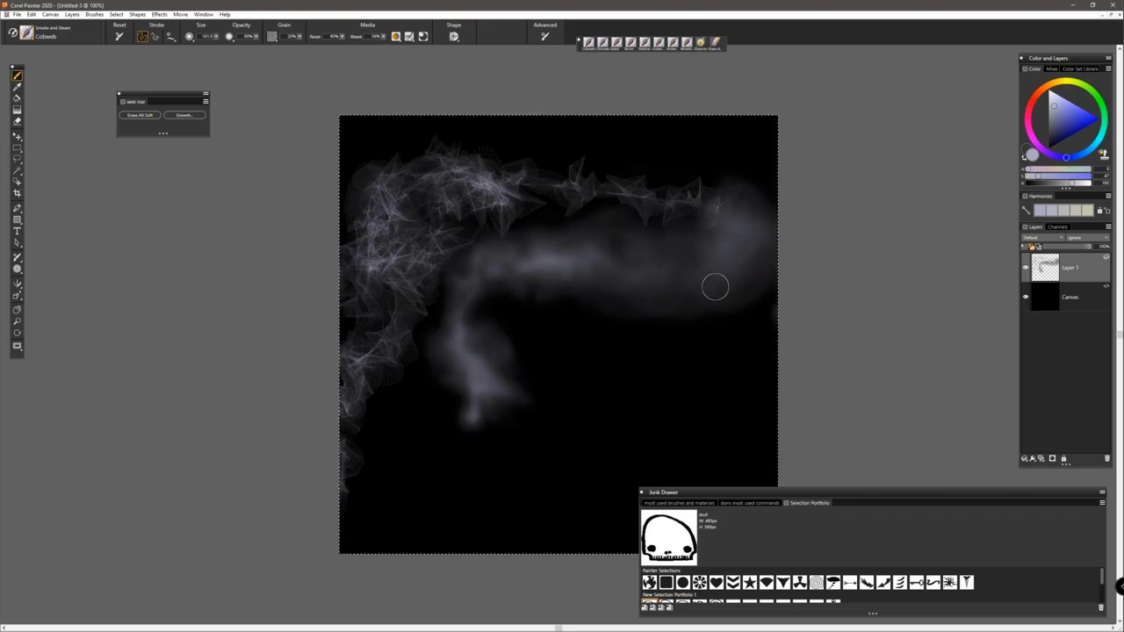
Step: Clear everything from Layer 1 and draw several thin looping smoke lines across the canvas with the Sketchy brush
{"action": "key", "text": "Delete"}
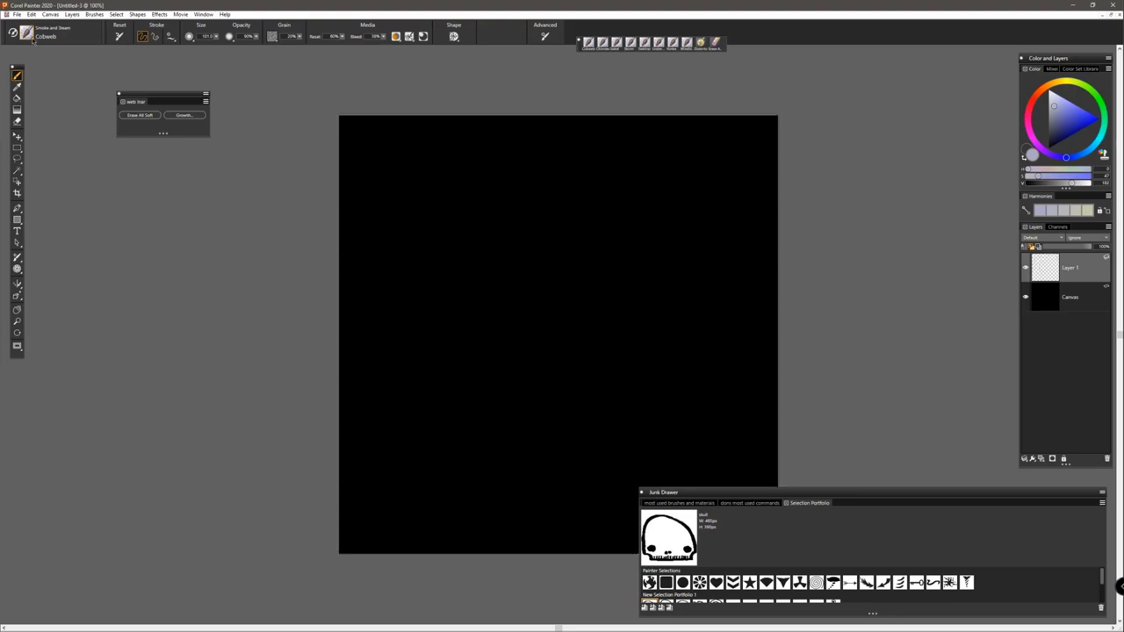
{"action": "left_click", "coordinate": [33, 40]}
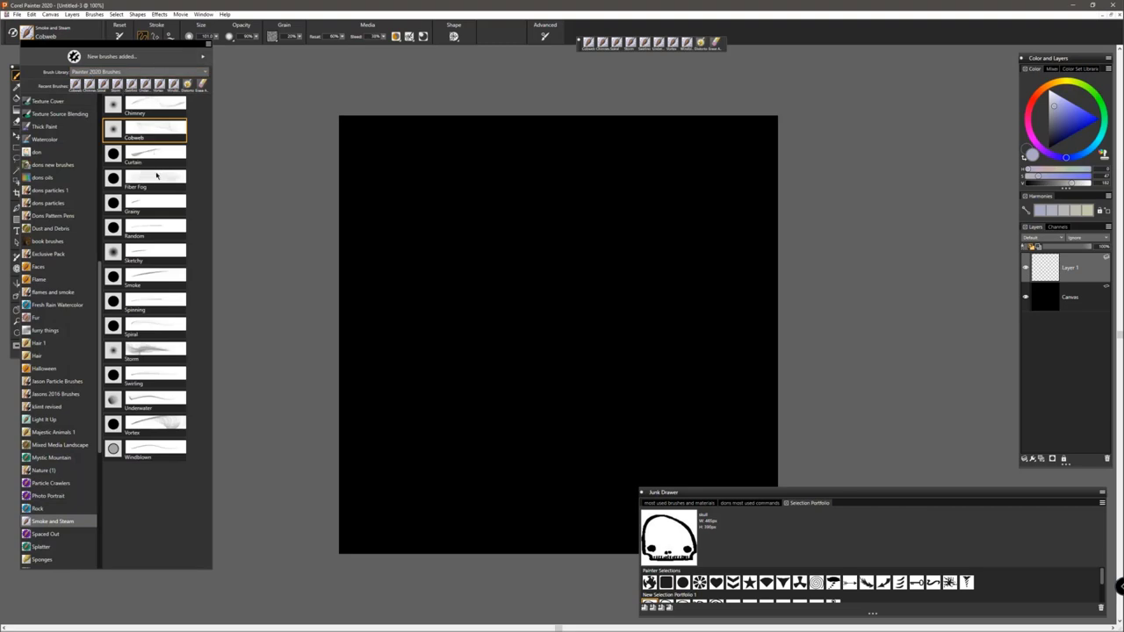
{"action": "left_click", "coordinate": [156, 253]}
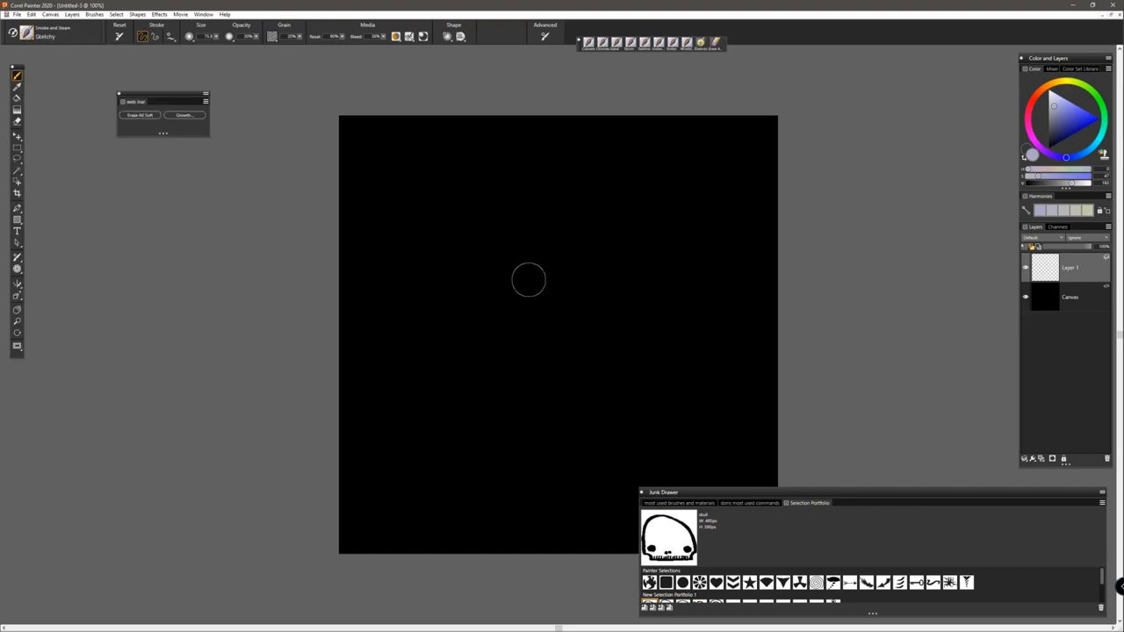
{"action": "mouse_move", "coordinate": [676, 226]}
{"action": "left_mouse_down"}
{"action": "mouse_move", "coordinate": [466, 337]}
{"action": "mouse_move", "coordinate": [521, 272]}
{"action": "mouse_move", "coordinate": [448, 163]}
{"action": "left_mouse_up"}
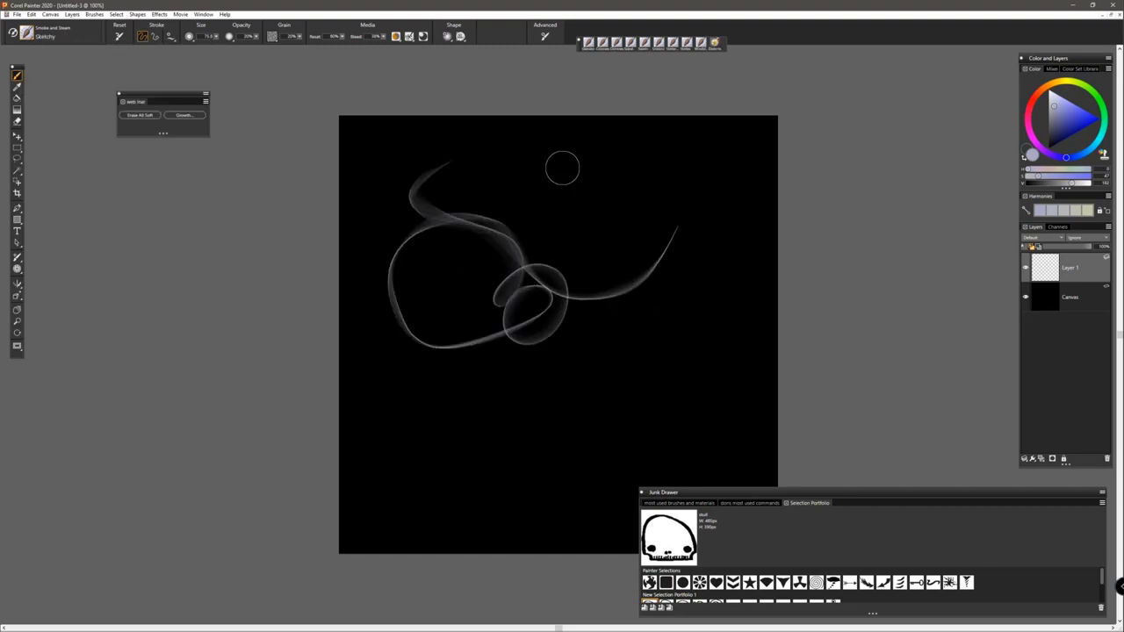
{"action": "mouse_move", "coordinate": [678, 347]}
{"action": "left_mouse_down"}
{"action": "mouse_move", "coordinate": [564, 438]}
{"action": "mouse_move", "coordinate": [595, 367]}
{"action": "mouse_move", "coordinate": [586, 337]}
{"action": "left_mouse_up"}
{"action": "mouse_move", "coordinate": [696, 248]}
{"action": "left_mouse_down"}
{"action": "mouse_move", "coordinate": [693, 198]}
{"action": "mouse_move", "coordinate": [502, 180]}
{"action": "mouse_move", "coordinate": [460, 277]}
{"action": "mouse_move", "coordinate": [158, 285]}
{"action": "left_mouse_up"}
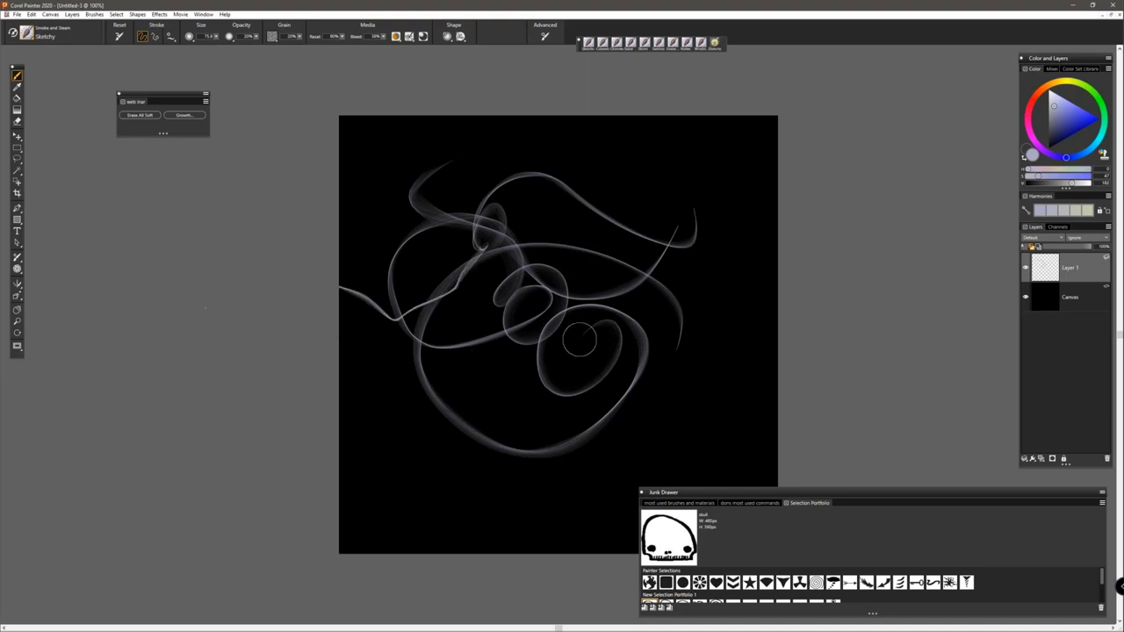
{"action": "mouse_move", "coordinate": [711, 243]}
{"action": "left_mouse_down"}
{"action": "mouse_move", "coordinate": [638, 307]}
{"action": "mouse_move", "coordinate": [339, 183]}
{"action": "left_mouse_up"}
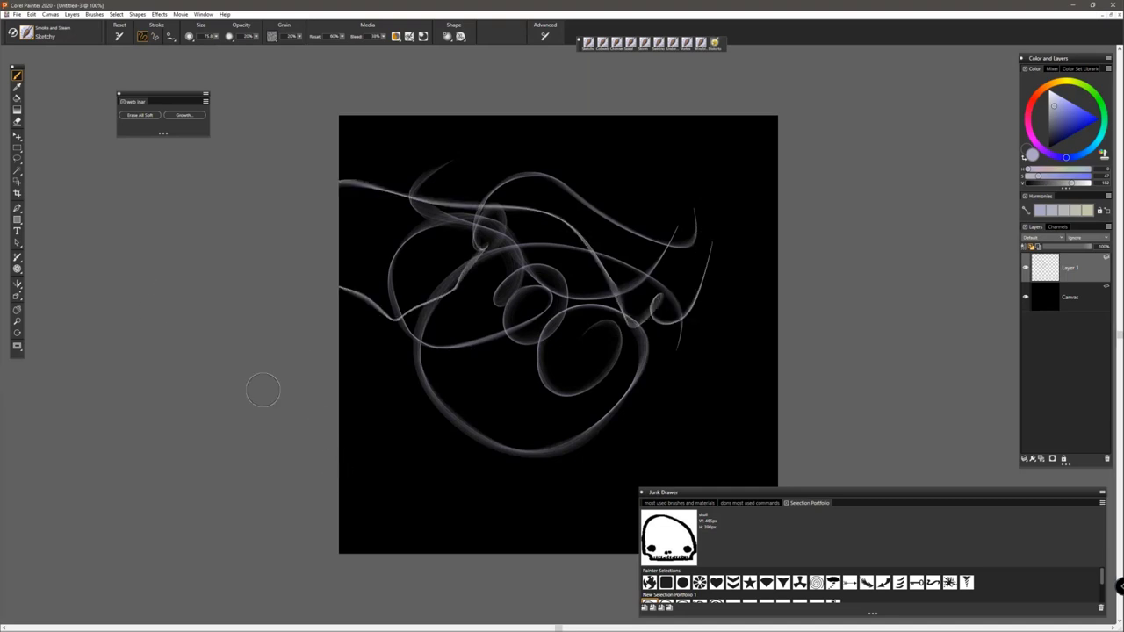
Step: Add three sets of overlapping elliptical swirls over the looping lines with the Spinning brush
{"action": "left_click", "coordinate": [27, 34]}
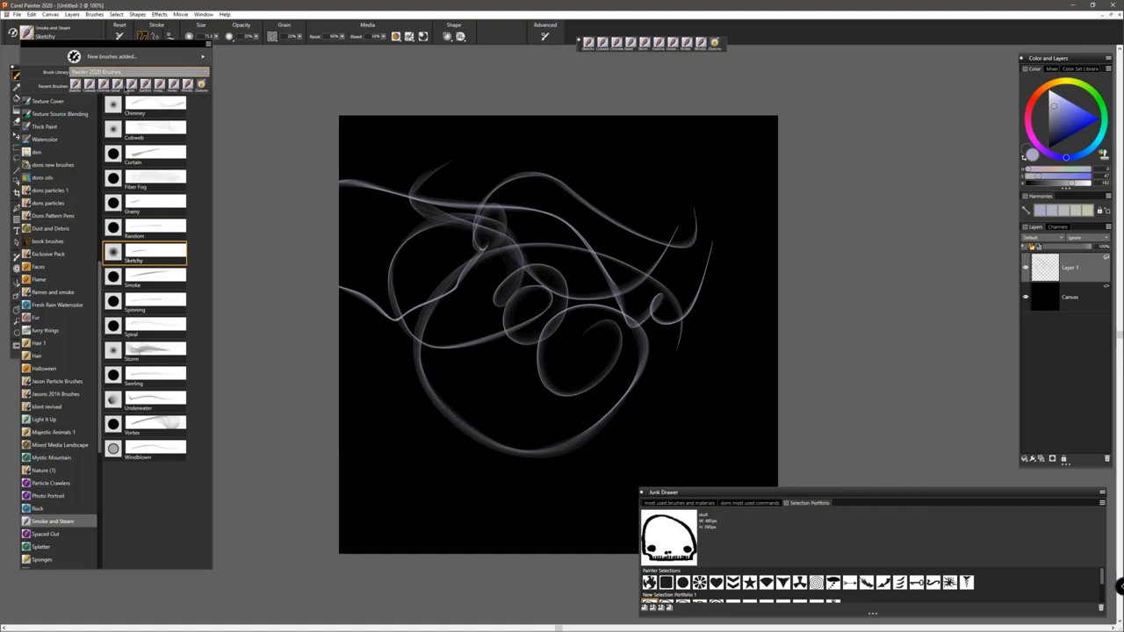
{"action": "left_click", "coordinate": [159, 302]}
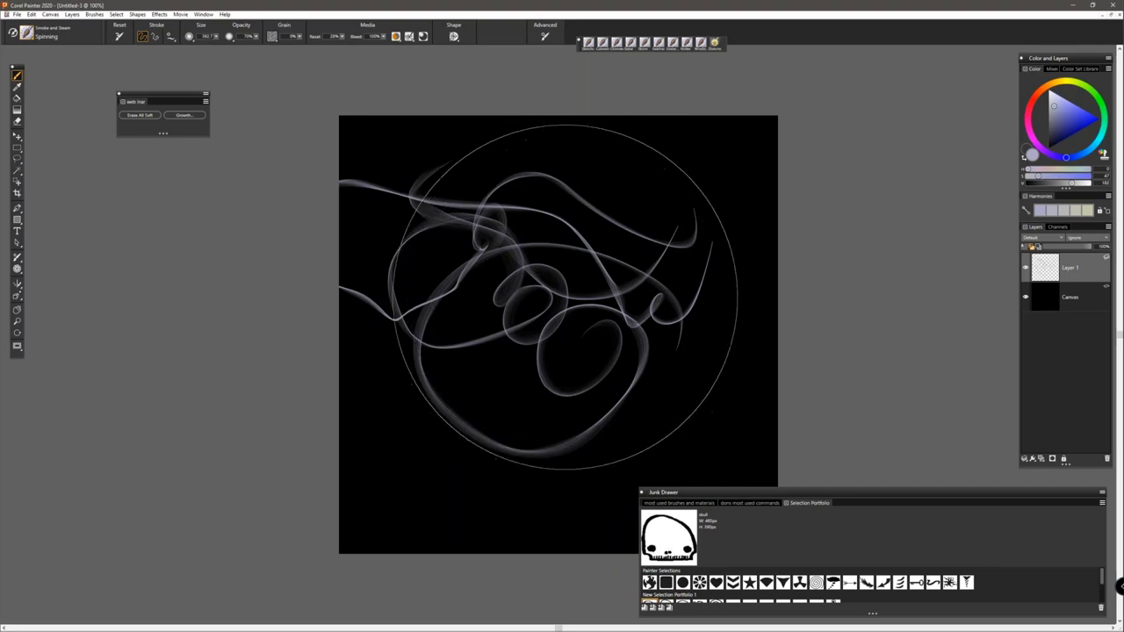
{"action": "left_click_drag", "start_coordinate": [583, 268], "coordinate": [566, 316]}
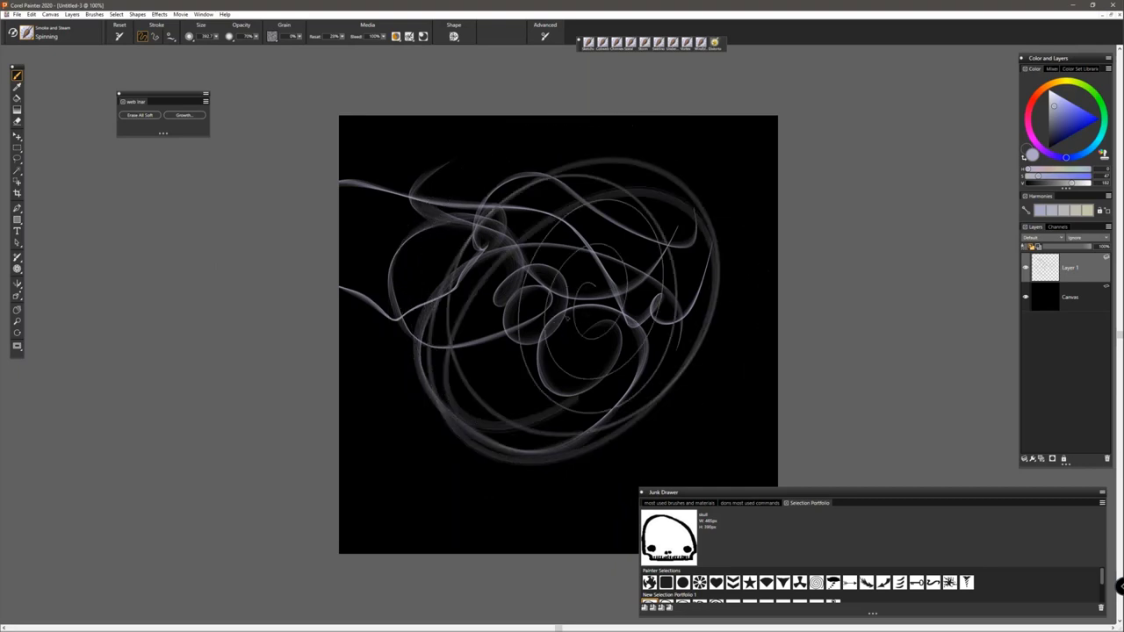
{"action": "mouse_move", "coordinate": [491, 378]}
{"action": "left_mouse_down"}
{"action": "mouse_move", "coordinate": [457, 351]}
{"action": "mouse_move", "coordinate": [562, 316]}
{"action": "left_mouse_up"}
{"action": "mouse_move", "coordinate": [632, 351]}
{"action": "left_mouse_down"}
{"action": "mouse_move", "coordinate": [737, 386]}
{"action": "mouse_move", "coordinate": [667, 369]}
{"action": "left_mouse_up"}
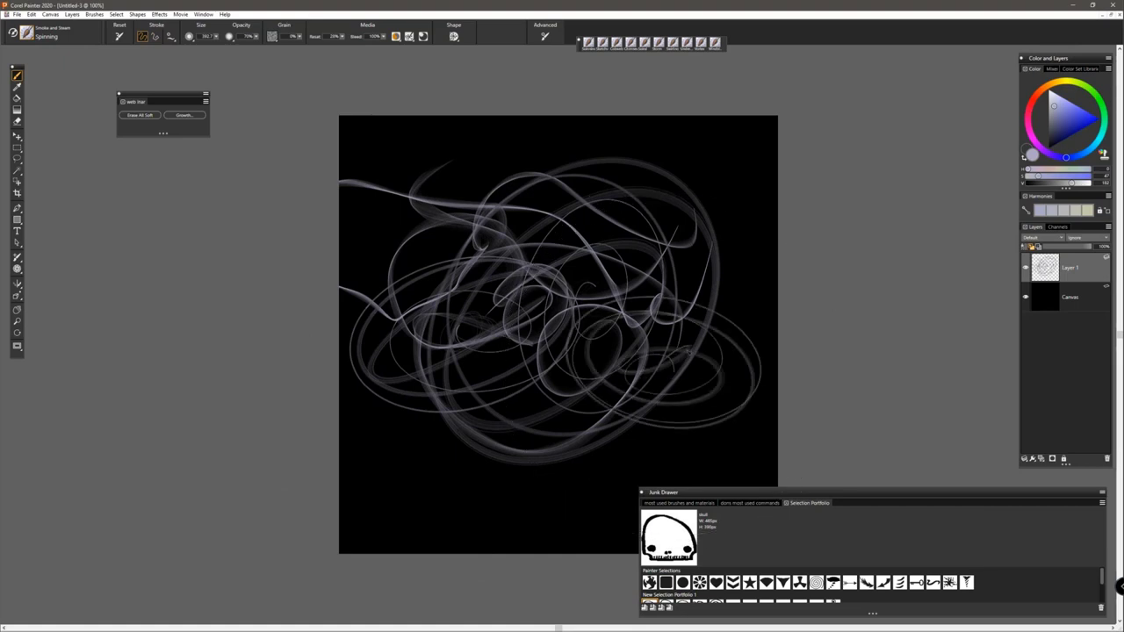
Step: Clear everything from Layer 1 and draw two thin wavy lines and a set of large elliptical swirls with the Spinning brush
{"action": "left_click_drag", "start_coordinate": [623, 207], "coordinate": [439, 168]}
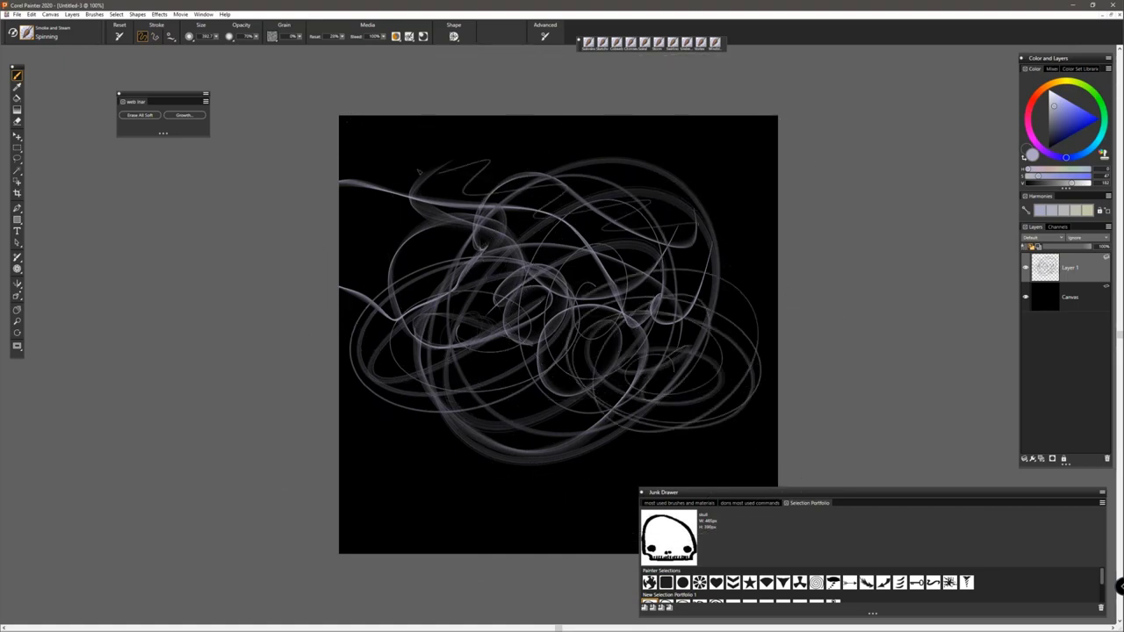
{"action": "key", "text": "ctrl+a"}
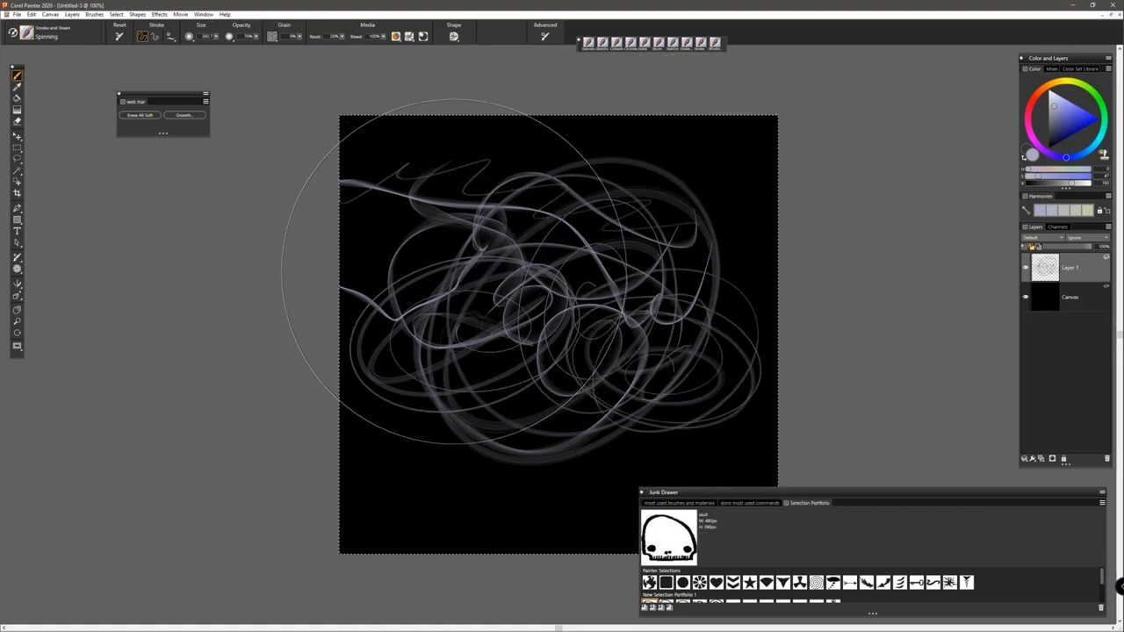
{"action": "key", "text": "Delete"}
{"action": "left_click_drag", "start_coordinate": [709, 261], "coordinate": [346, 282]}
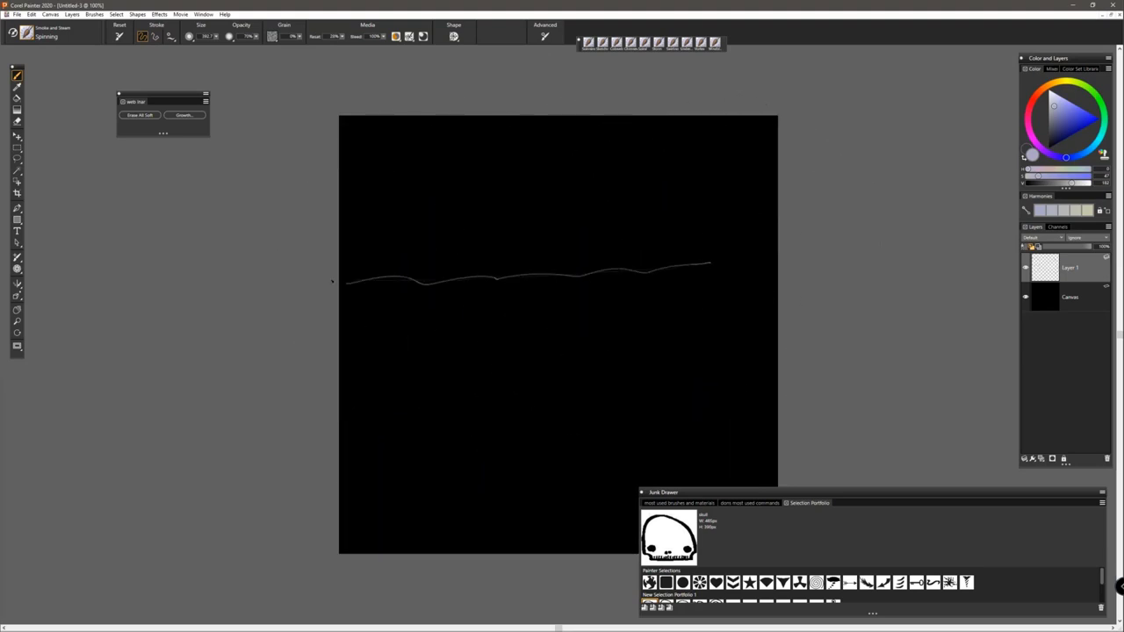
{"action": "left_click_drag", "start_coordinate": [700, 363], "coordinate": [337, 182]}
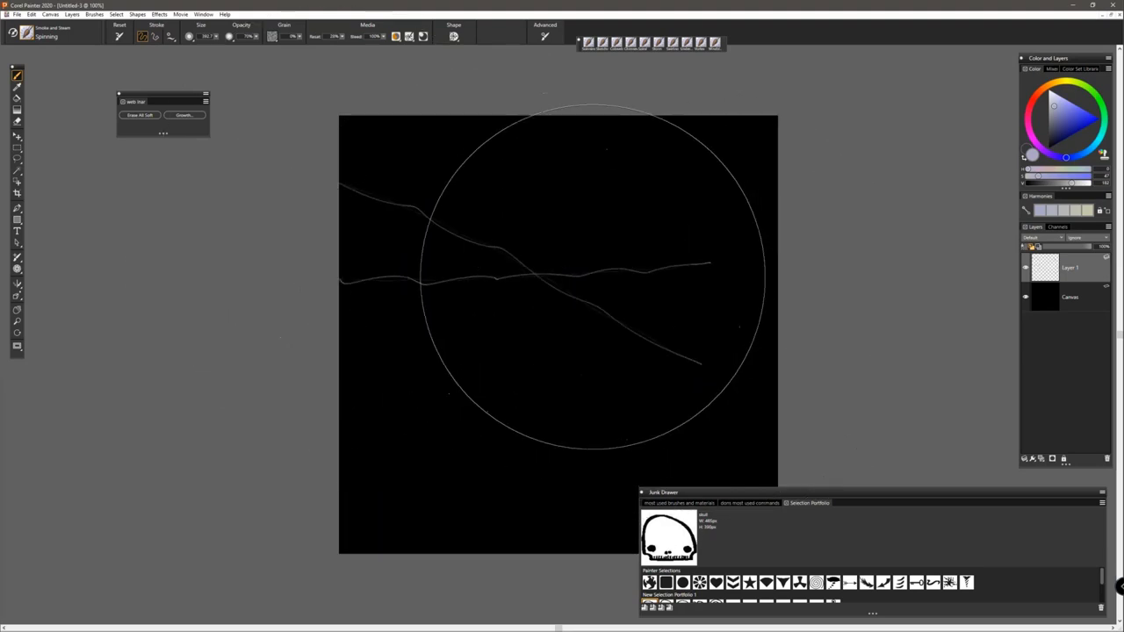
{"action": "mouse_move", "coordinate": [562, 266]}
{"action": "left_mouse_down"}
{"action": "mouse_move", "coordinate": [547, 300]}
{"action": "mouse_move", "coordinate": [560, 395]}
{"action": "mouse_move", "coordinate": [520, 326]}
{"action": "mouse_move", "coordinate": [509, 365]}
{"action": "mouse_move", "coordinate": [462, 268]}
{"action": "mouse_move", "coordinate": [417, 527]}
{"action": "left_mouse_up"}
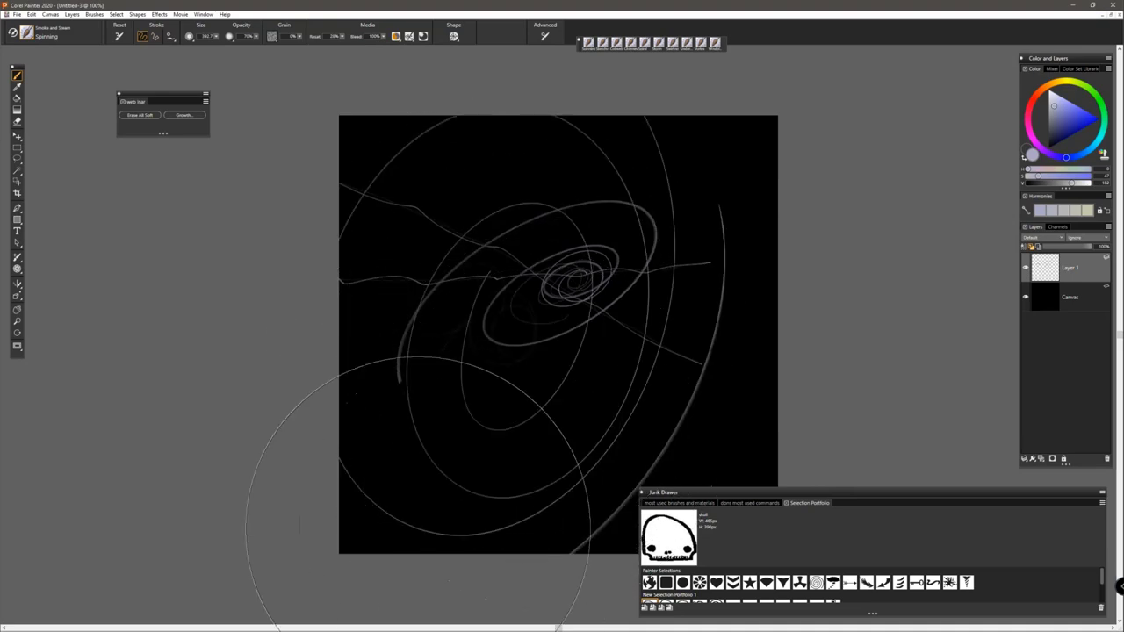
Step: Browse the brush library and select the dandy lion flower brush from the Nature (1) category
{"action": "left_click", "coordinate": [29, 36]}
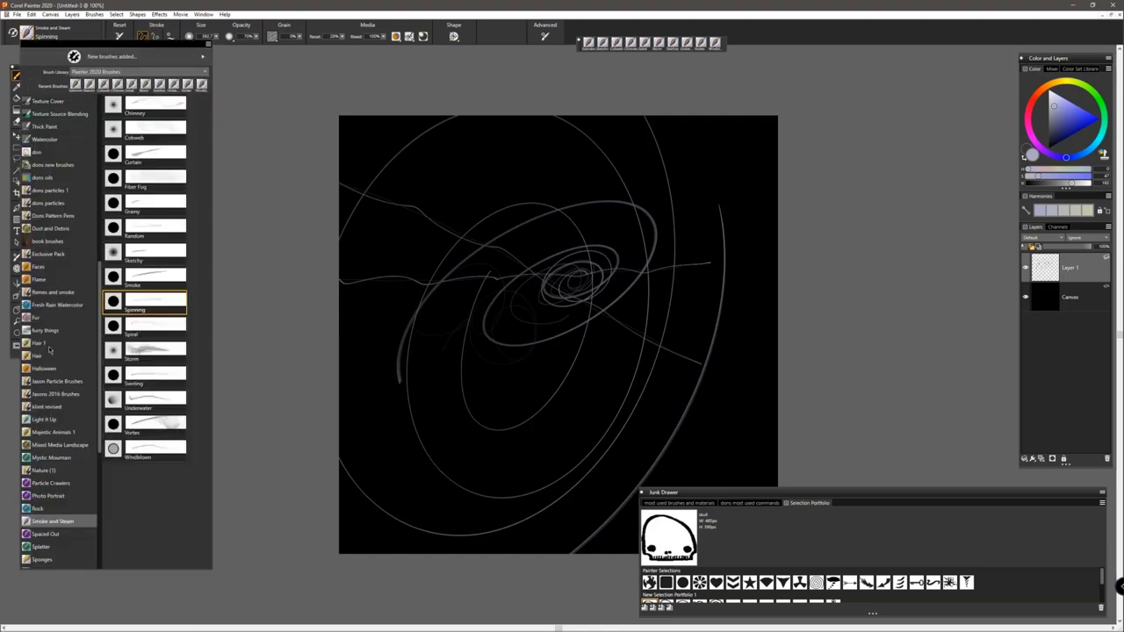
{"action": "left_click", "coordinate": [44, 254]}
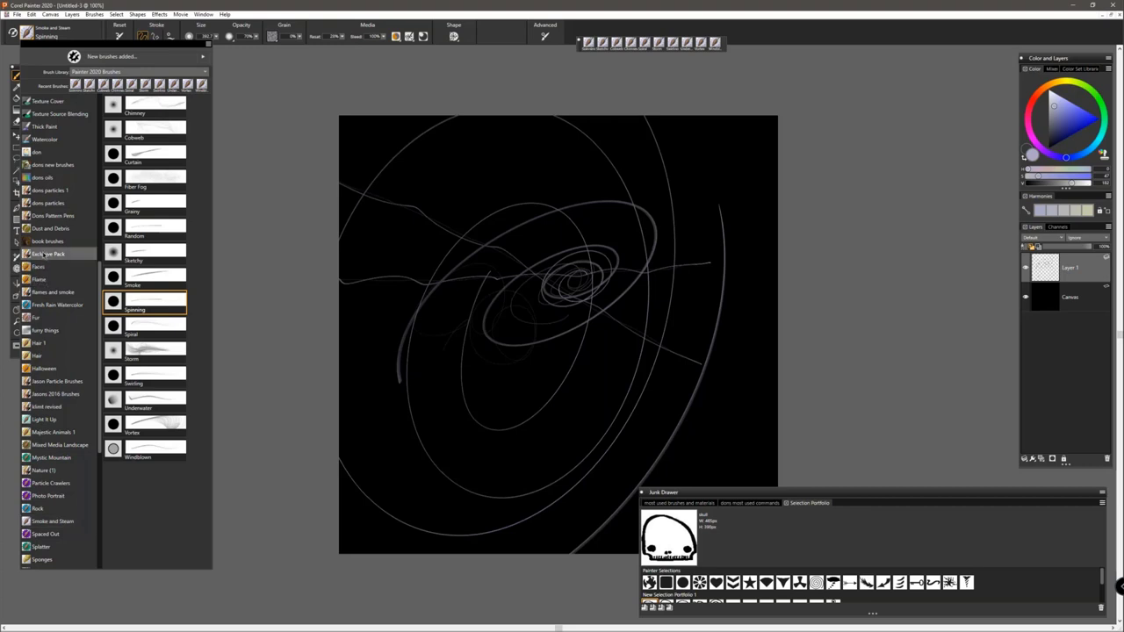
{"action": "left_click_drag", "start_coordinate": [100, 285], "coordinate": [97, 362]}
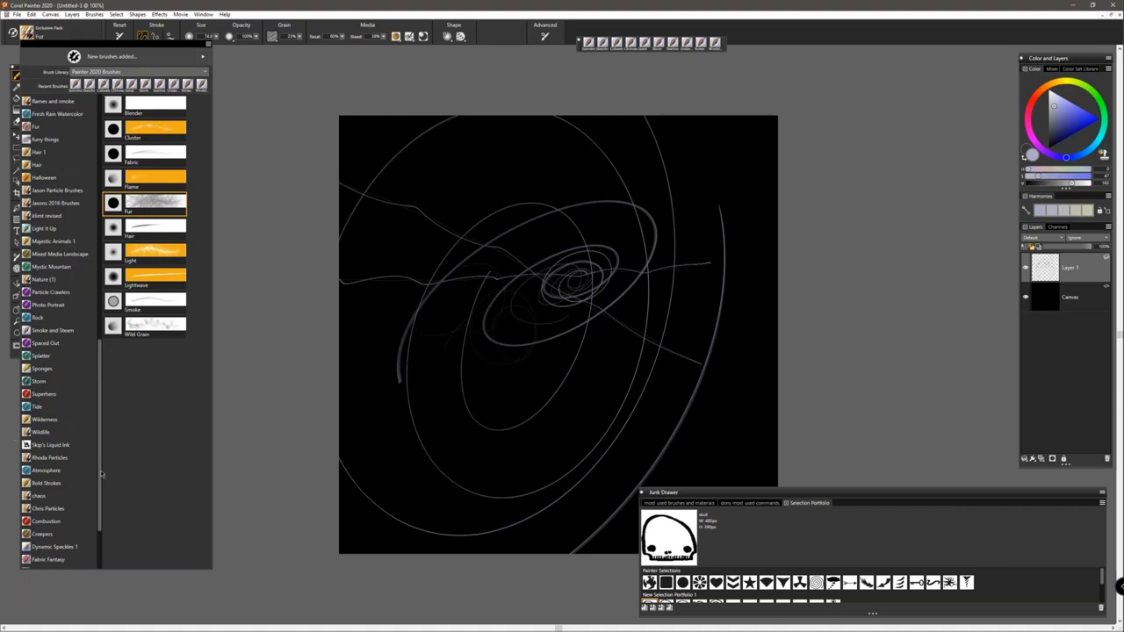
{"action": "left_click_drag", "start_coordinate": [100, 474], "coordinate": [98, 522]}
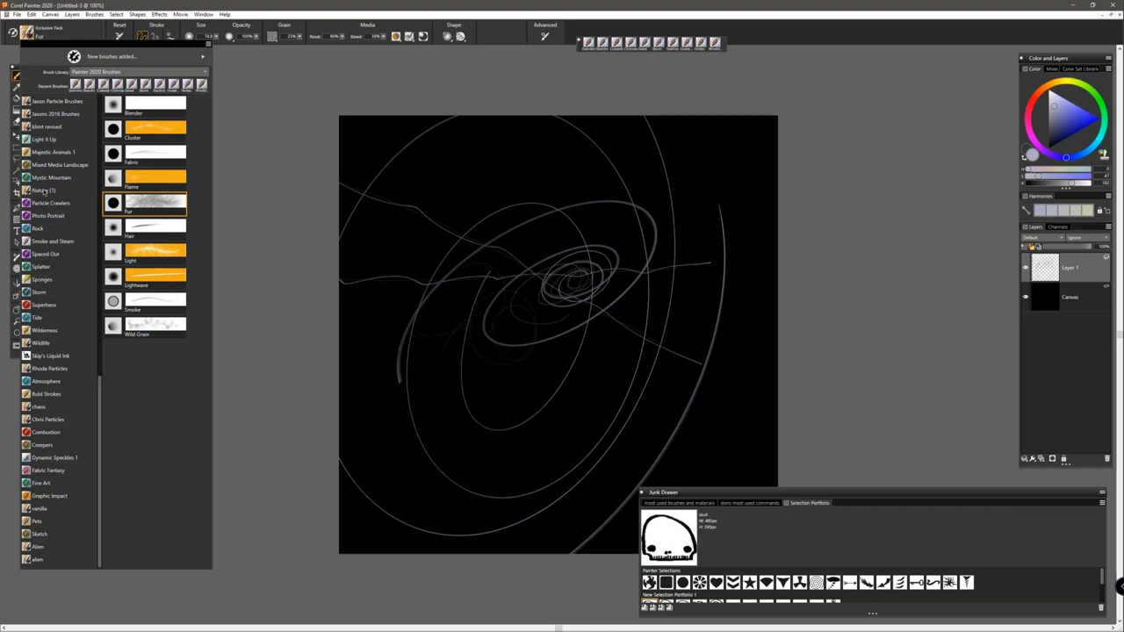
{"action": "left_click", "coordinate": [42, 190]}
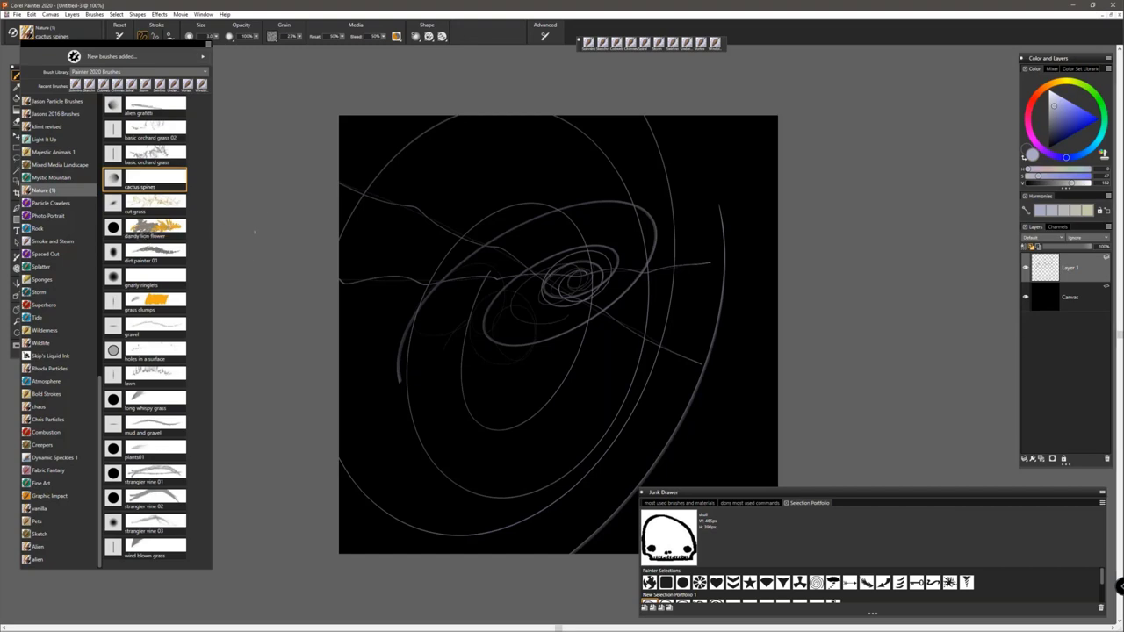
{"action": "left_click", "coordinate": [175, 226]}
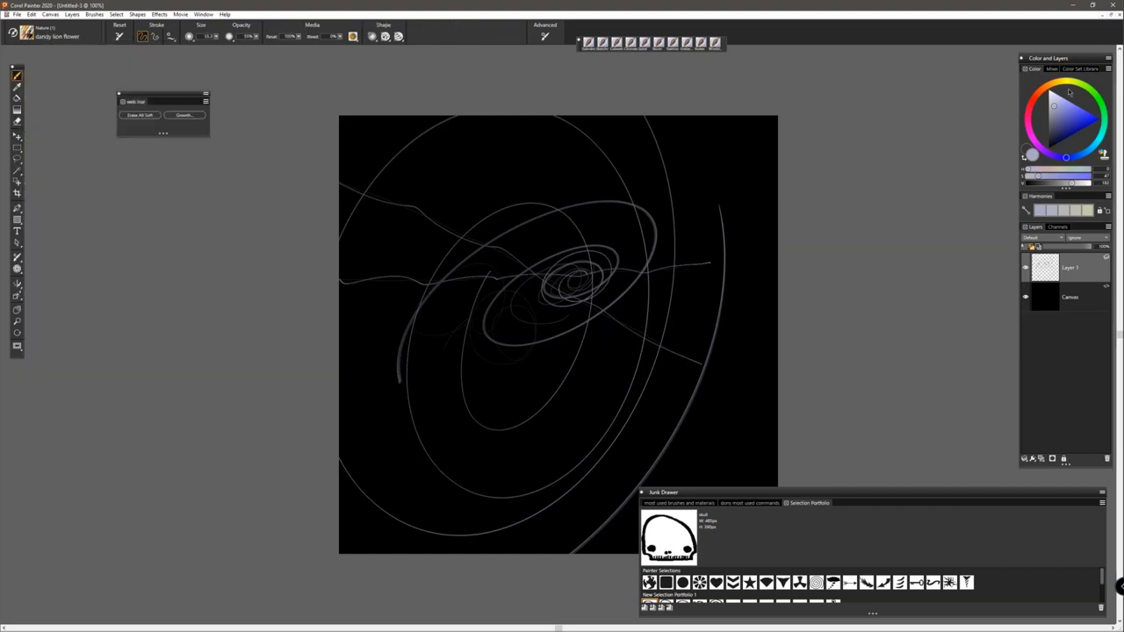
Step: Set a pale cream colour and stamp three dandelion flowers around the centre of the canvas
{"action": "left_click", "coordinate": [1060, 87]}
{"action": "left_click_drag", "start_coordinate": [1060, 102], "coordinate": [1057, 96]}
{"action": "left_click", "coordinate": [1059, 82]}
{"action": "left_click", "coordinate": [557, 241]}
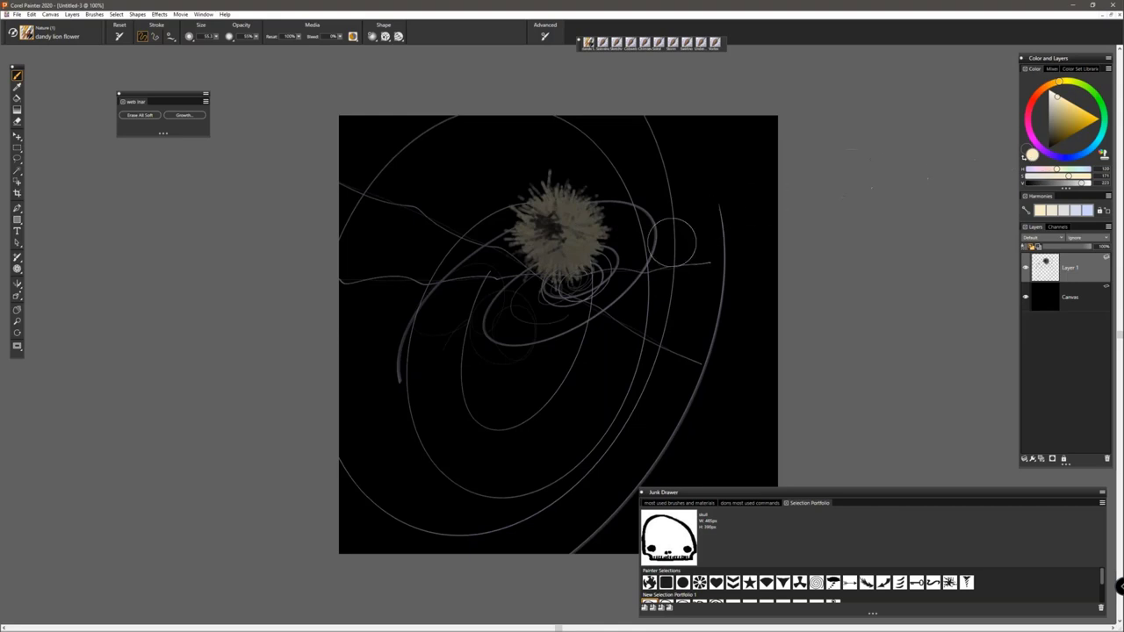
{"action": "left_click", "coordinate": [664, 252]}
{"action": "left_click", "coordinate": [581, 380]}
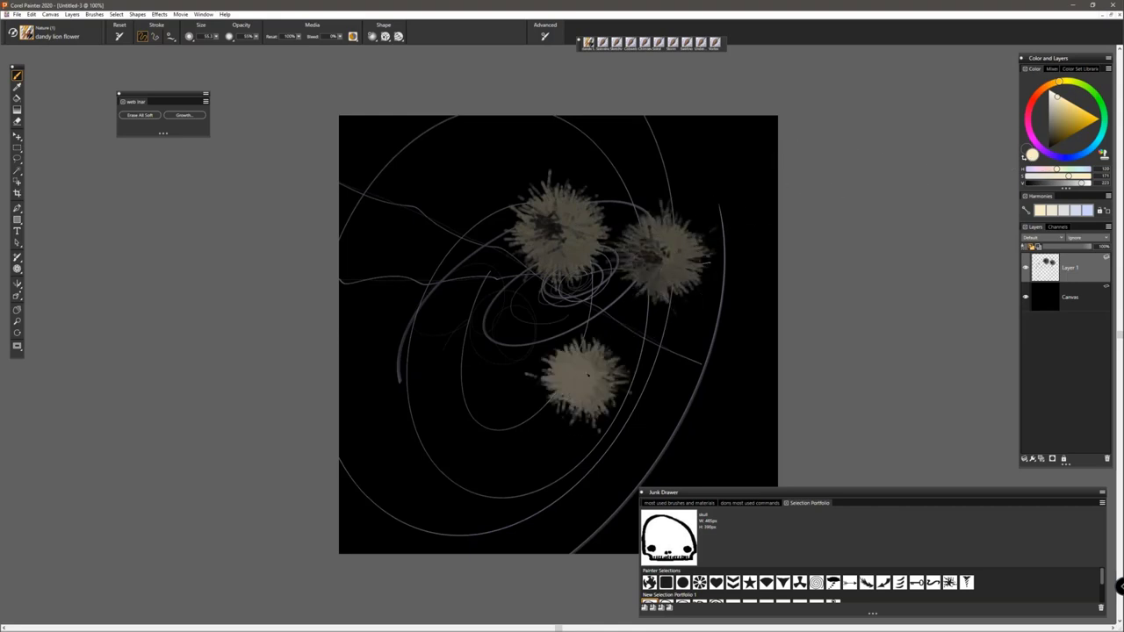
Step: Change the colour to a saturated yellow and stamp two more dandelion flowers on either side of the lowest one
{"action": "left_click", "coordinate": [1080, 112]}
{"action": "left_click", "coordinate": [1084, 109]}
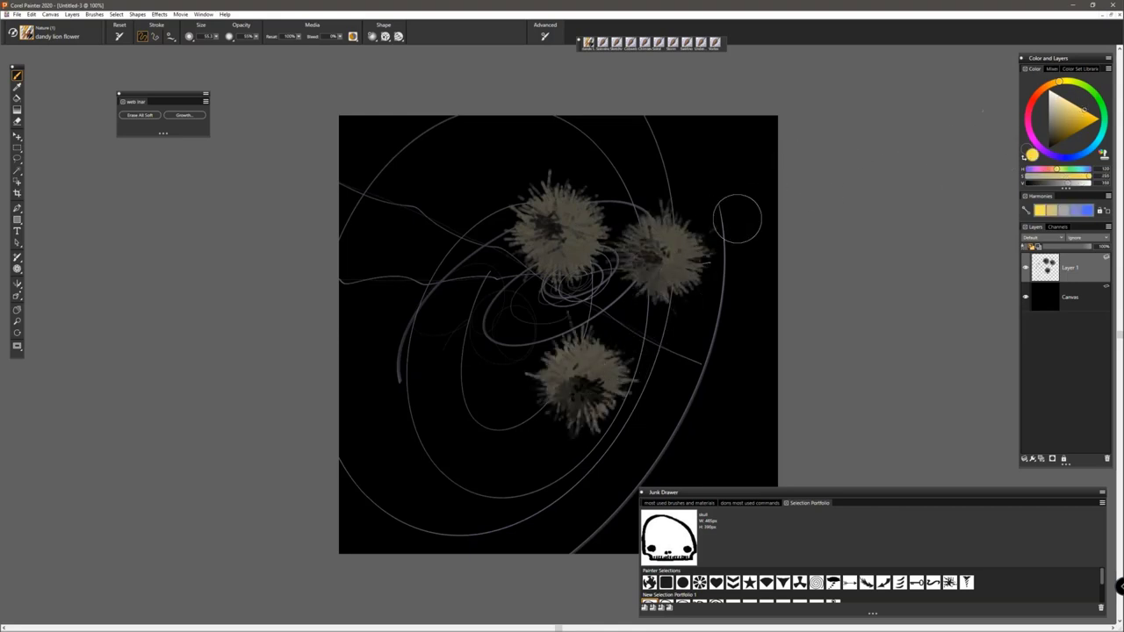
{"action": "left_click", "coordinate": [658, 344]}
{"action": "left_click", "coordinate": [525, 328]}
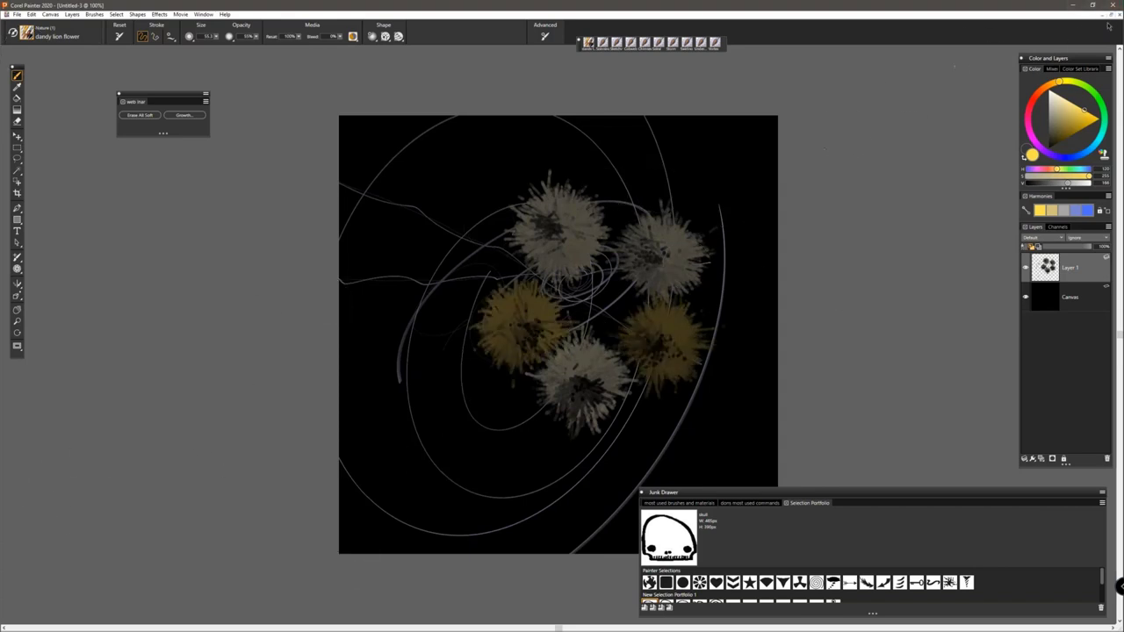
Step: Close the Untitled-3 document without saving its changes
{"action": "key", "text": "ctrl+s"}
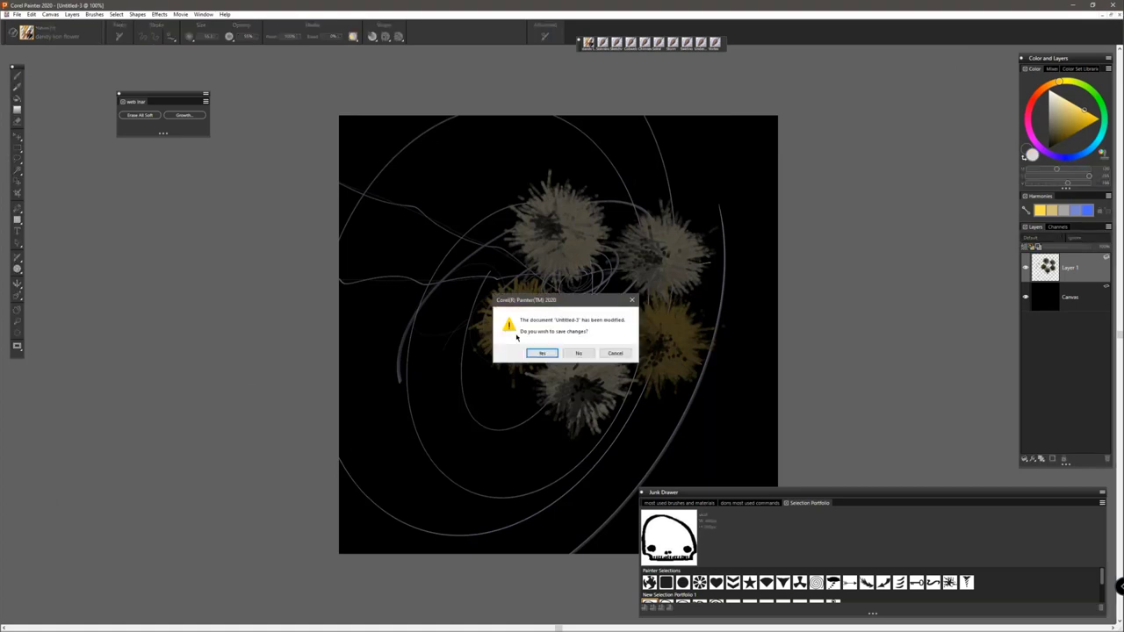
{"action": "left_click", "coordinate": [582, 354]}
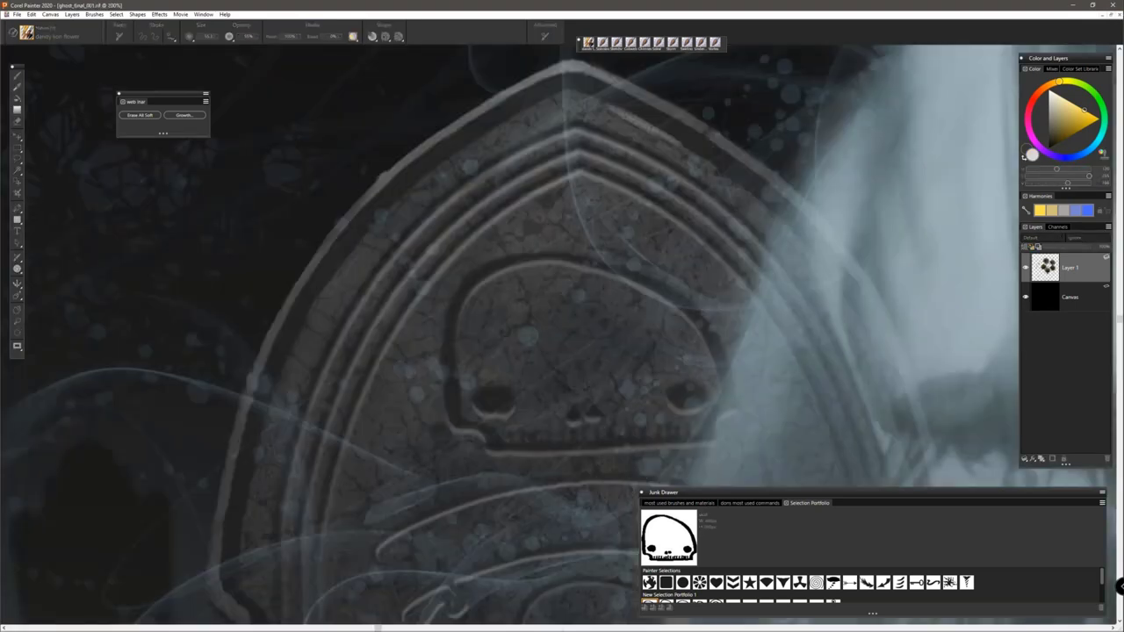
Step: Examine the smoke, ghost, tombstones, trees and moon throughout the ghost_final_001 painting
{"action": "left_click_drag", "start_coordinate": [356, 211], "coordinate": [433, 118]}
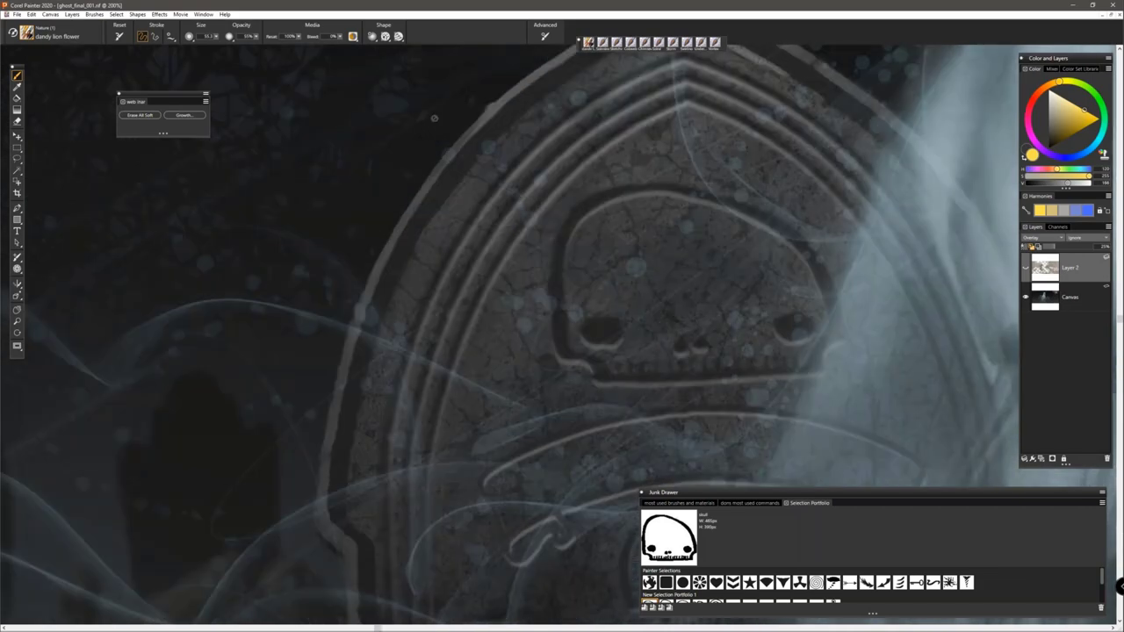
{"action": "key", "text": "ctrl+minus"}
{"action": "key", "text": "ctrl+minus"}
{"action": "key", "text": "ctrl+minus"}
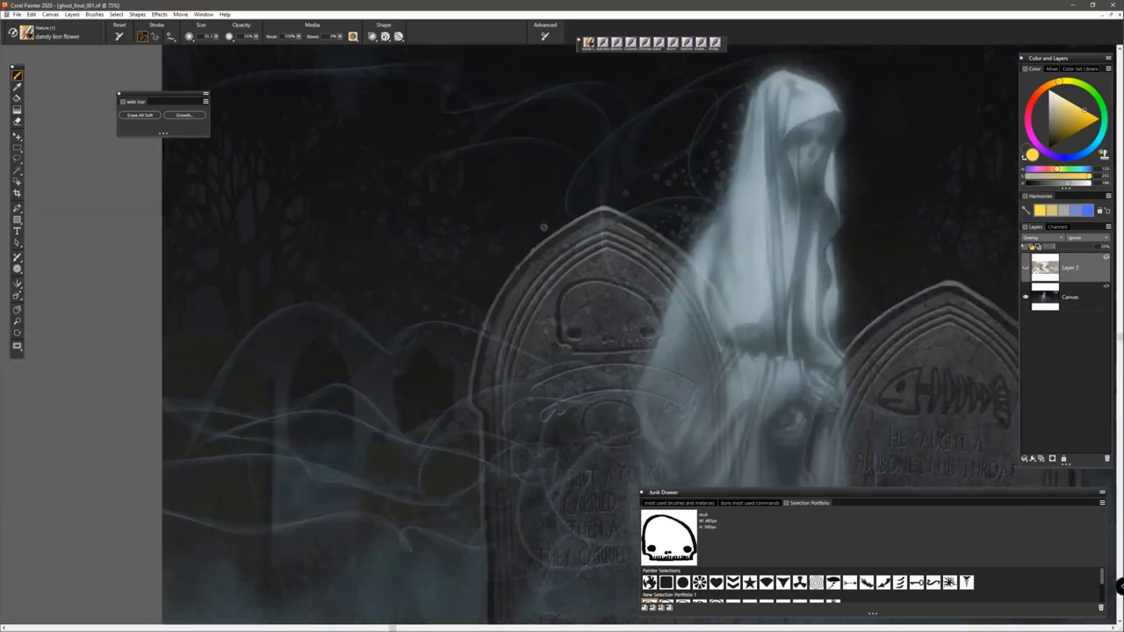
{"action": "mouse_move", "coordinate": [630, 408]}
{"action": "left_mouse_down"}
{"action": "mouse_move", "coordinate": [573, 383]}
{"action": "mouse_move", "coordinate": [371, 176]}
{"action": "left_mouse_up"}
{"action": "left_click_drag", "start_coordinate": [481, 345], "coordinate": [491, 466]}
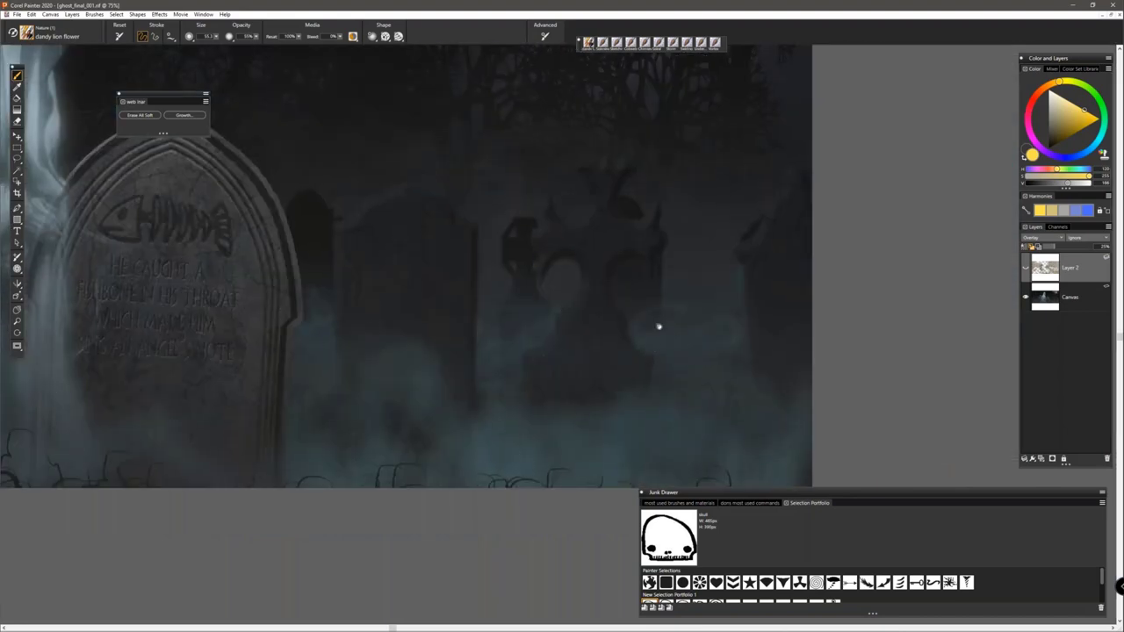
{"action": "left_click_drag", "start_coordinate": [658, 327], "coordinate": [649, 562]}
{"action": "left_click_drag", "start_coordinate": [512, 120], "coordinate": [467, 224]}
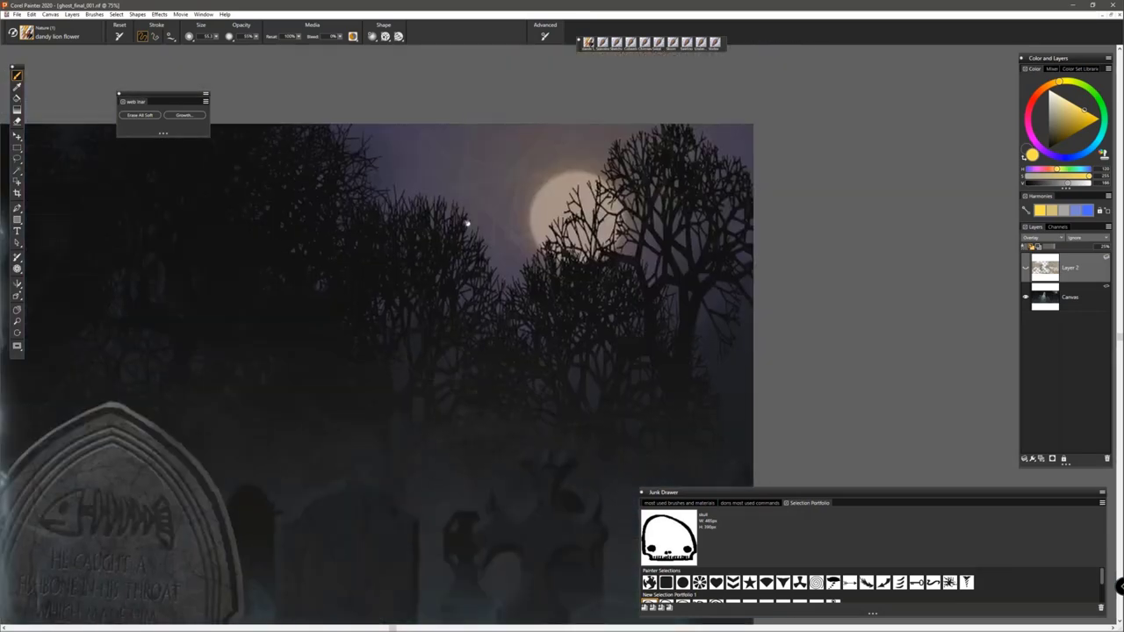
{"action": "key", "text": "ctrl+equal"}
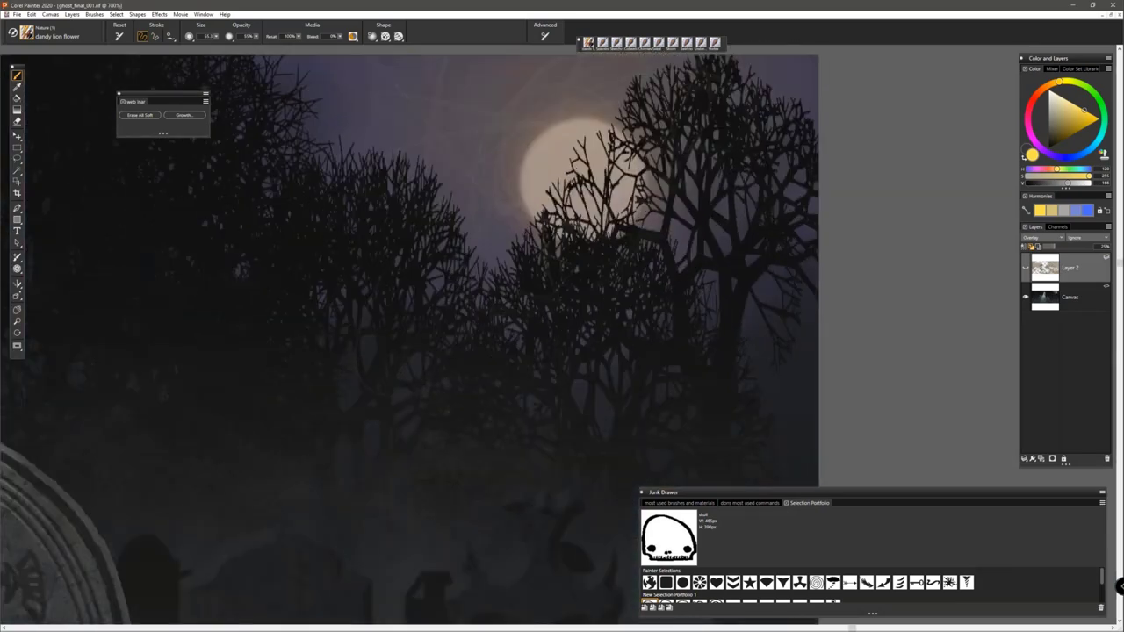
{"action": "key", "text": "ctrl+equal"}
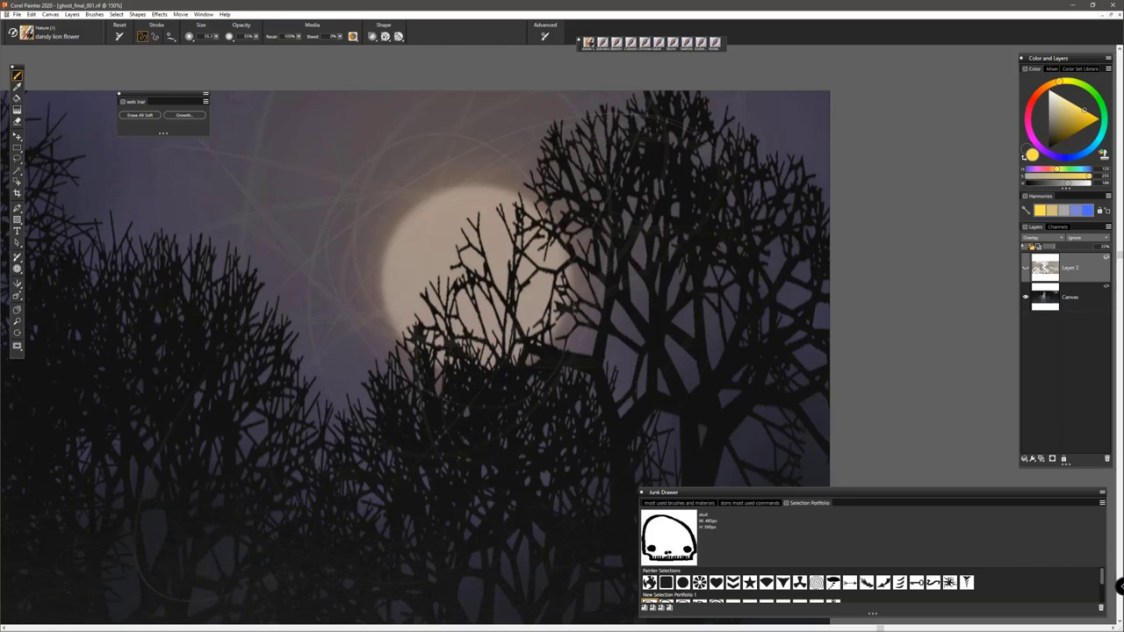
{"action": "key", "text": "ctrl+minus"}
{"action": "key", "text": "ctrl+minus"}
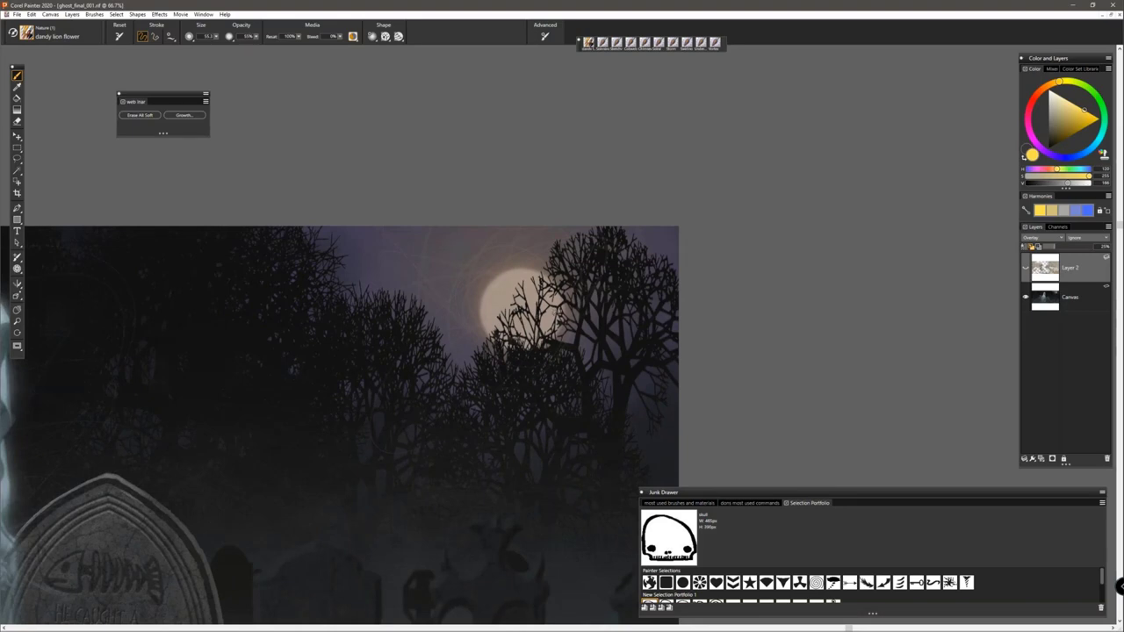
{"action": "left_click_drag", "start_coordinate": [294, 369], "coordinate": [649, 202]}
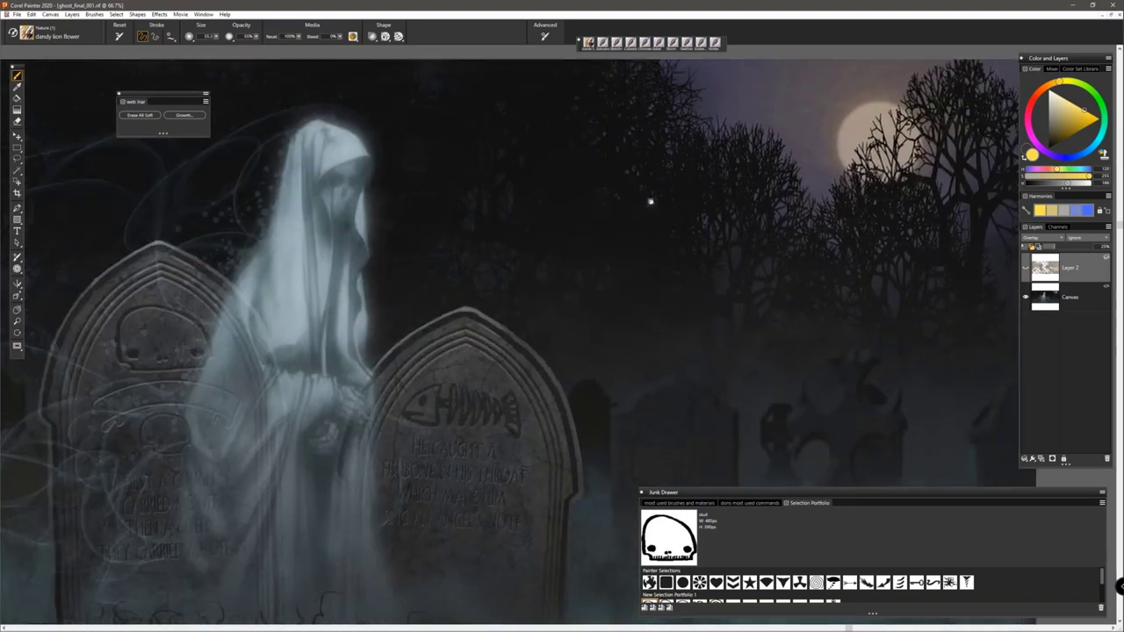
{"action": "left_click_drag", "start_coordinate": [251, 210], "coordinate": [340, 196]}
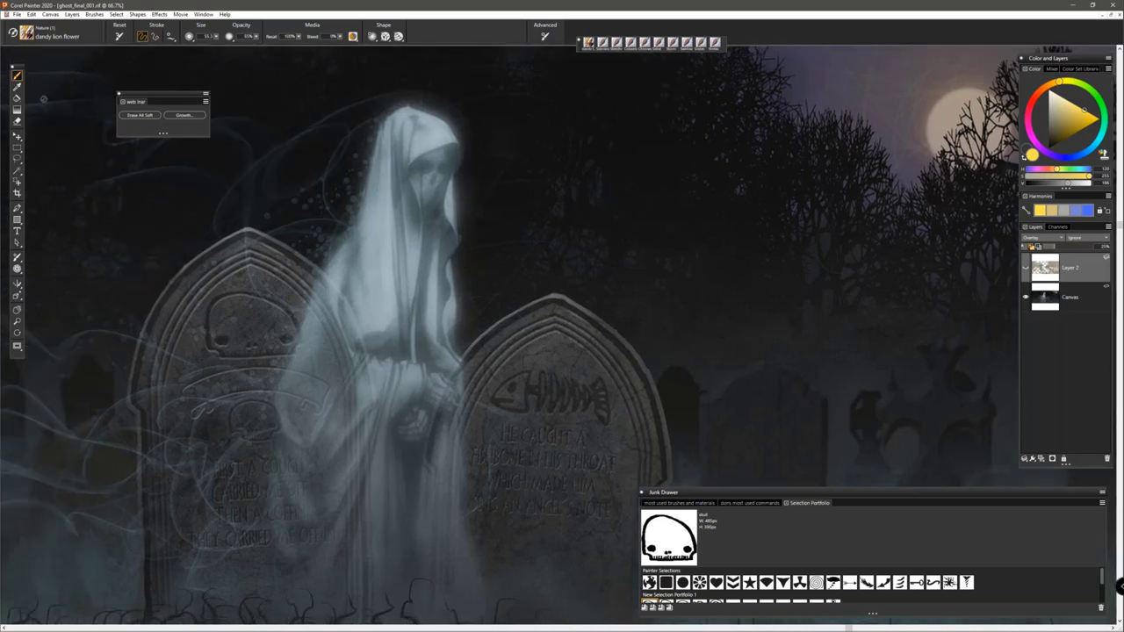
Step: Select the Leaky Pen brush from the Pens and Pencils category and add a new layer above Layer 2
{"action": "left_click", "coordinate": [29, 35]}
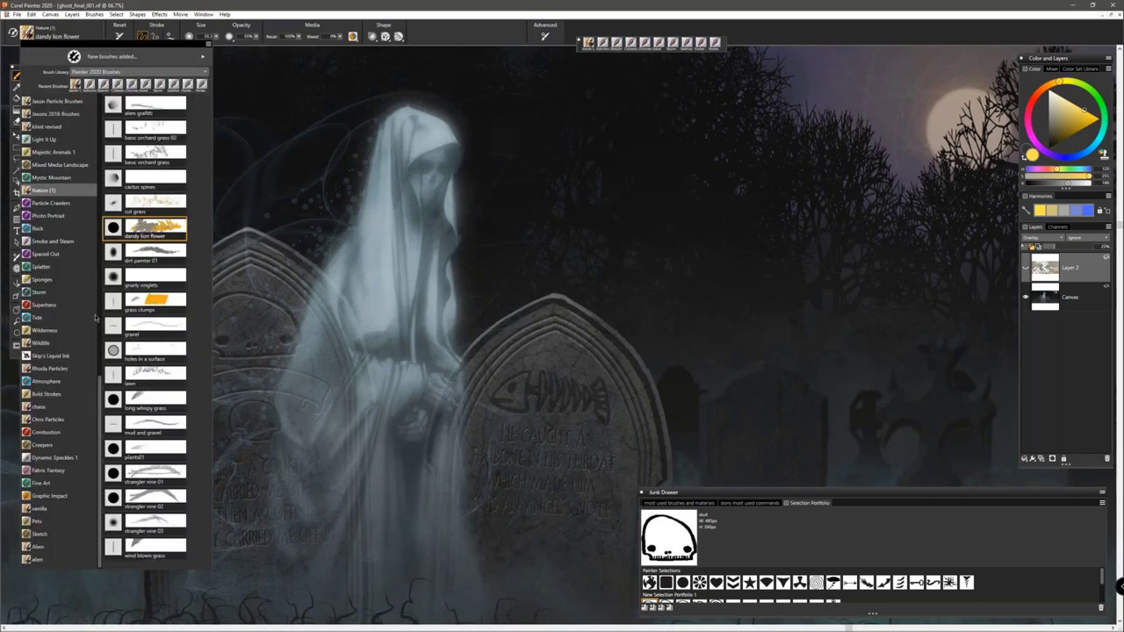
{"action": "left_click_drag", "start_coordinate": [100, 381], "coordinate": [96, 144]}
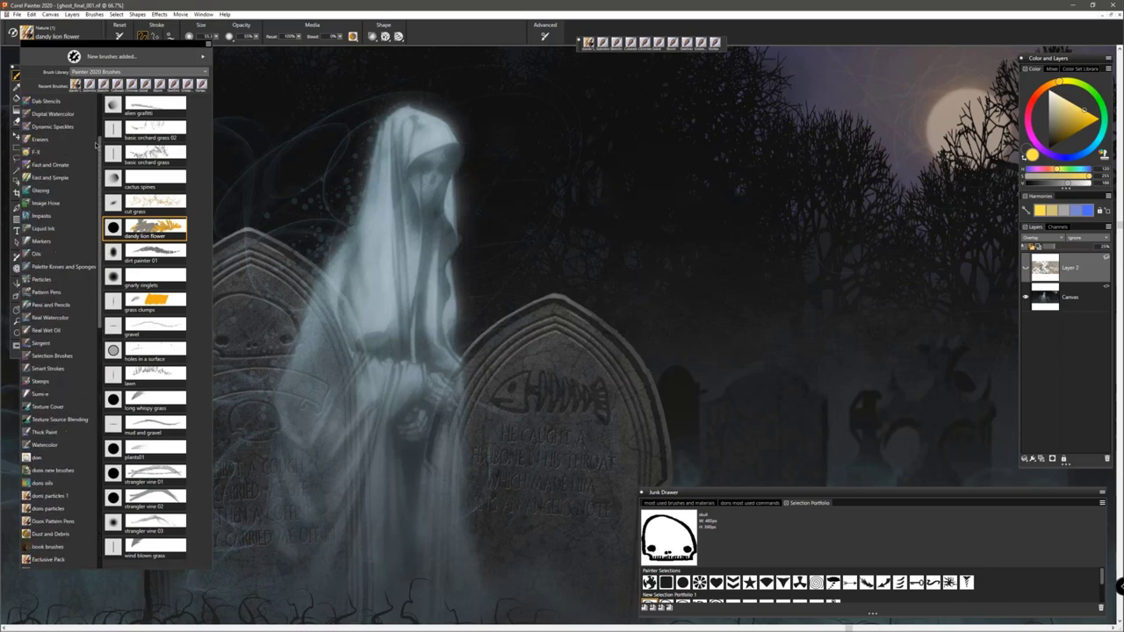
{"action": "left_click", "coordinate": [46, 305]}
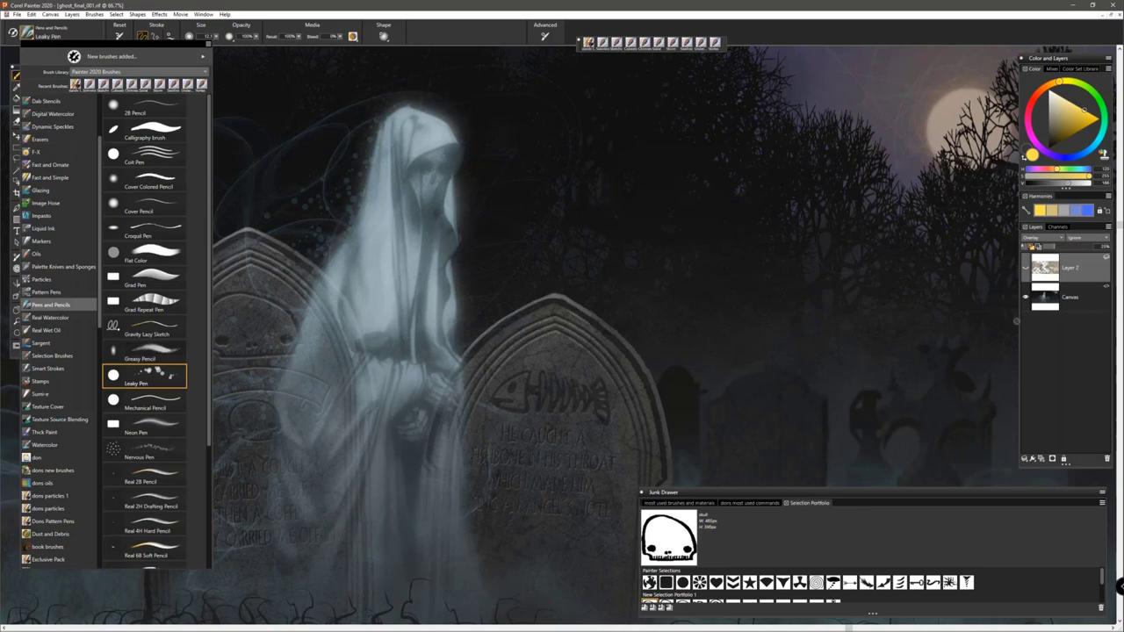
{"action": "left_click", "coordinate": [1043, 460]}
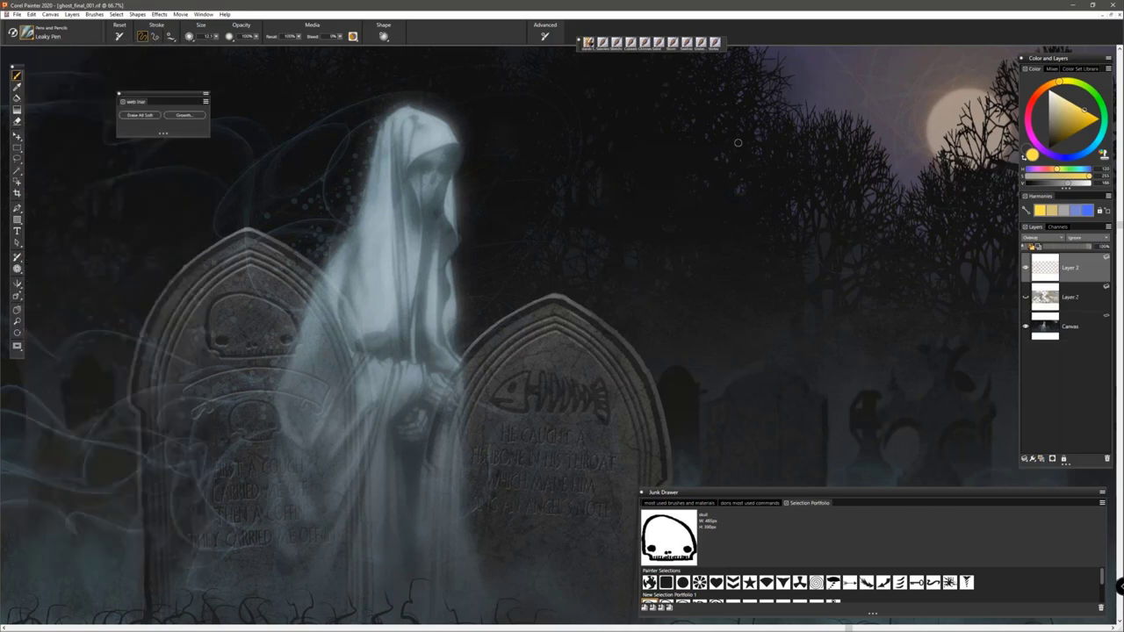
Step: Undo a yellow trial stroke and paint a trail of larger dark teal dots from the trees to the fish tombstone with the Leaky Pen
{"action": "mouse_move", "coordinate": [680, 148]}
{"action": "left_mouse_down"}
{"action": "mouse_move", "coordinate": [632, 192]}
{"action": "mouse_move", "coordinate": [505, 224]}
{"action": "mouse_move", "coordinate": [515, 315]}
{"action": "mouse_move", "coordinate": [595, 351]}
{"action": "left_mouse_up"}
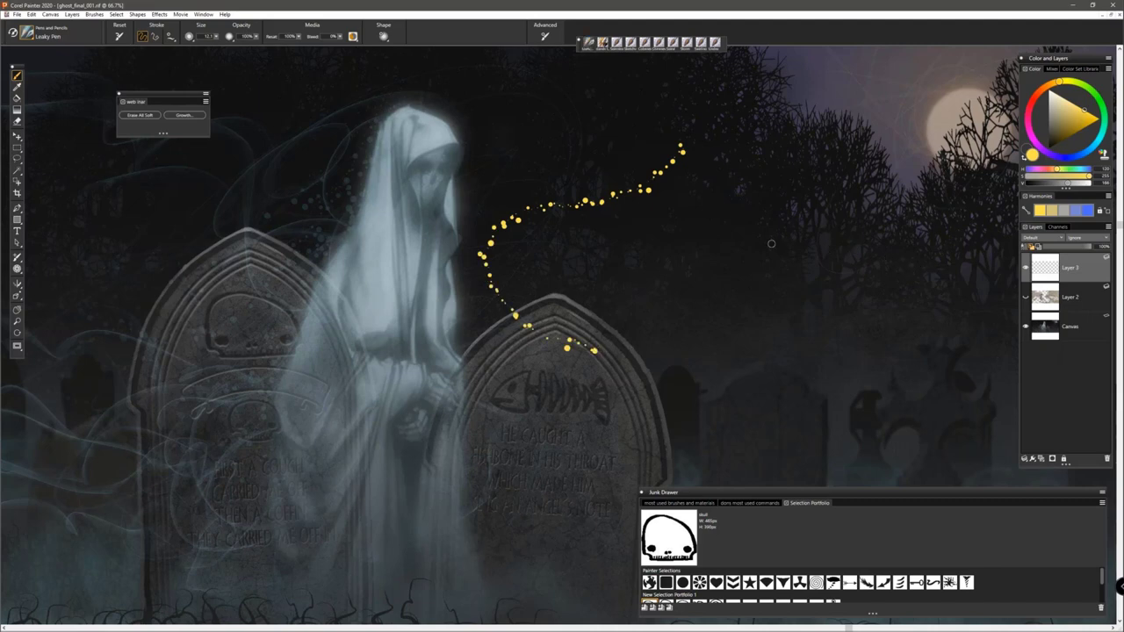
{"action": "key", "text": "ctrl+z"}
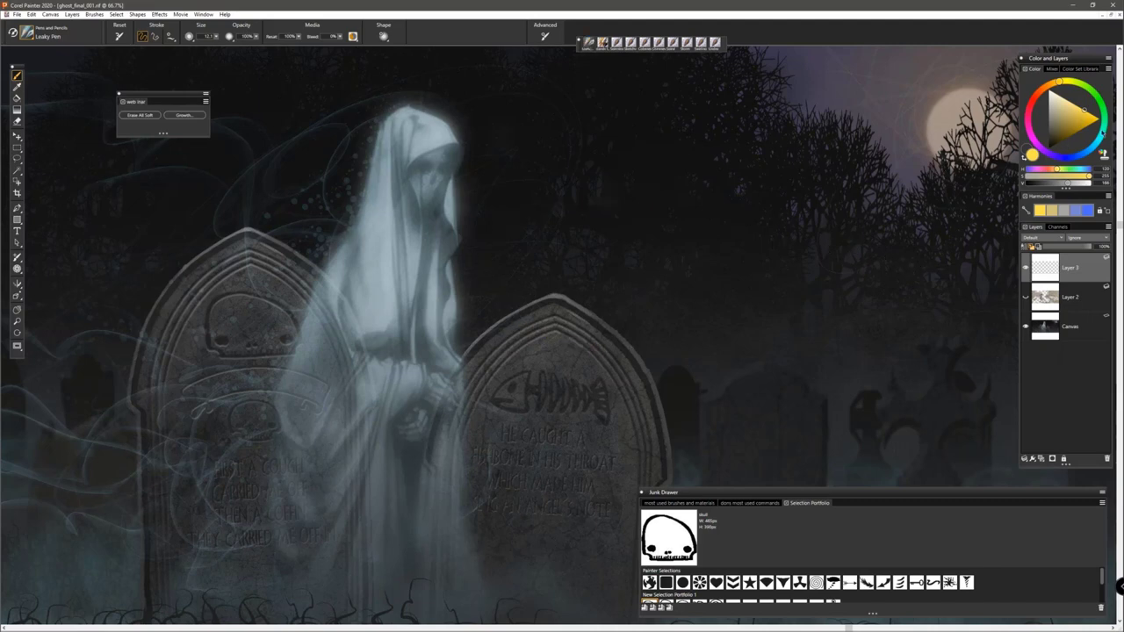
{"action": "left_click", "coordinate": [1095, 146]}
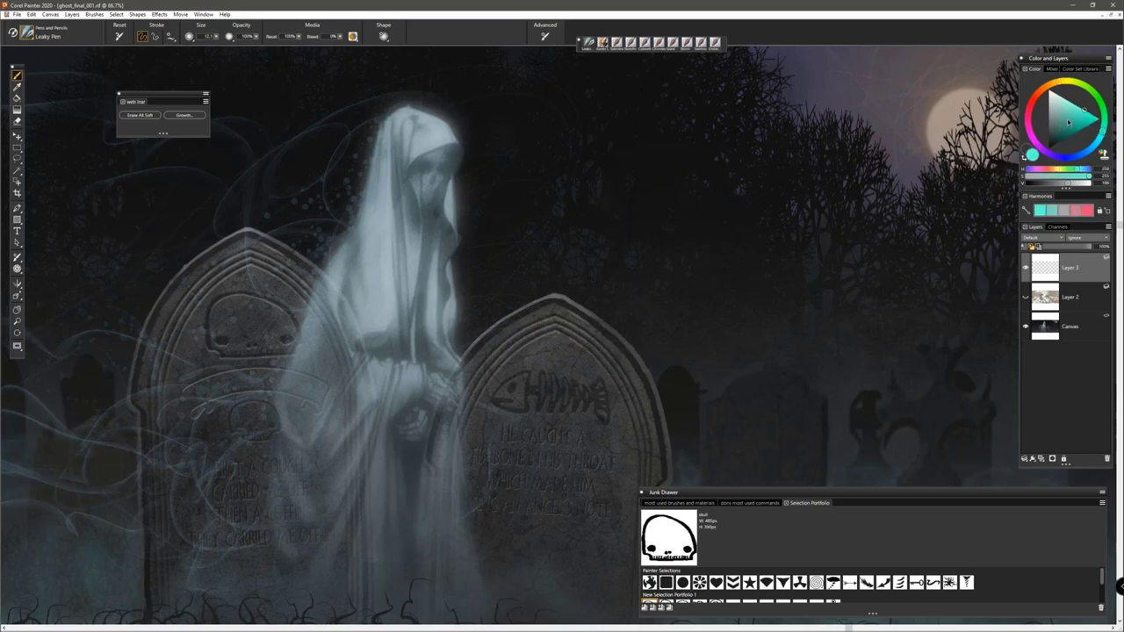
{"action": "left_click_drag", "start_coordinate": [1068, 122], "coordinate": [1063, 129]}
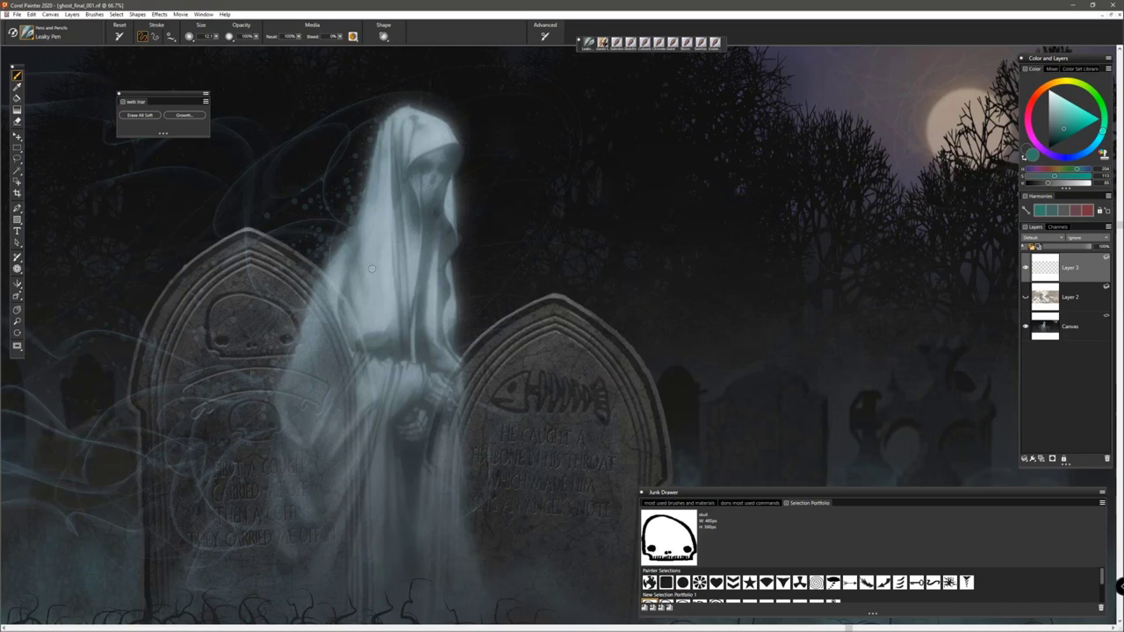
{"action": "left_click_drag", "start_coordinate": [606, 202], "coordinate": [605, 201]}
{"action": "mouse_move", "coordinate": [729, 170]}
{"action": "left_mouse_down"}
{"action": "mouse_move", "coordinate": [669, 183]}
{"action": "mouse_move", "coordinate": [532, 281]}
{"action": "mouse_move", "coordinate": [487, 345]}
{"action": "mouse_move", "coordinate": [506, 391]}
{"action": "mouse_move", "coordinate": [543, 357]}
{"action": "mouse_move", "coordinate": [529, 316]}
{"action": "left_mouse_up"}
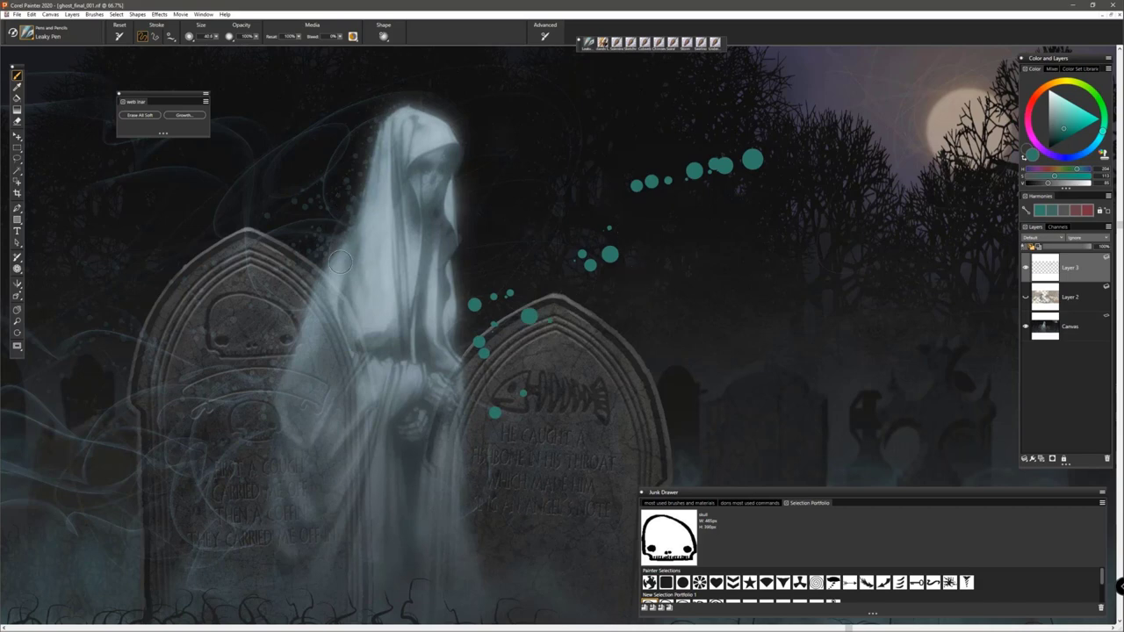
Step: Paint more teal Leaky Pen dots trailing from the trees to the fish tombstone, with extra dots scattered around the ghost
{"action": "mouse_move", "coordinate": [732, 211]}
{"action": "left_mouse_down"}
{"action": "mouse_move", "coordinate": [707, 211]}
{"action": "mouse_move", "coordinate": [526, 353]}
{"action": "mouse_move", "coordinate": [504, 386]}
{"action": "left_mouse_up"}
{"action": "left_click", "coordinate": [272, 399]}
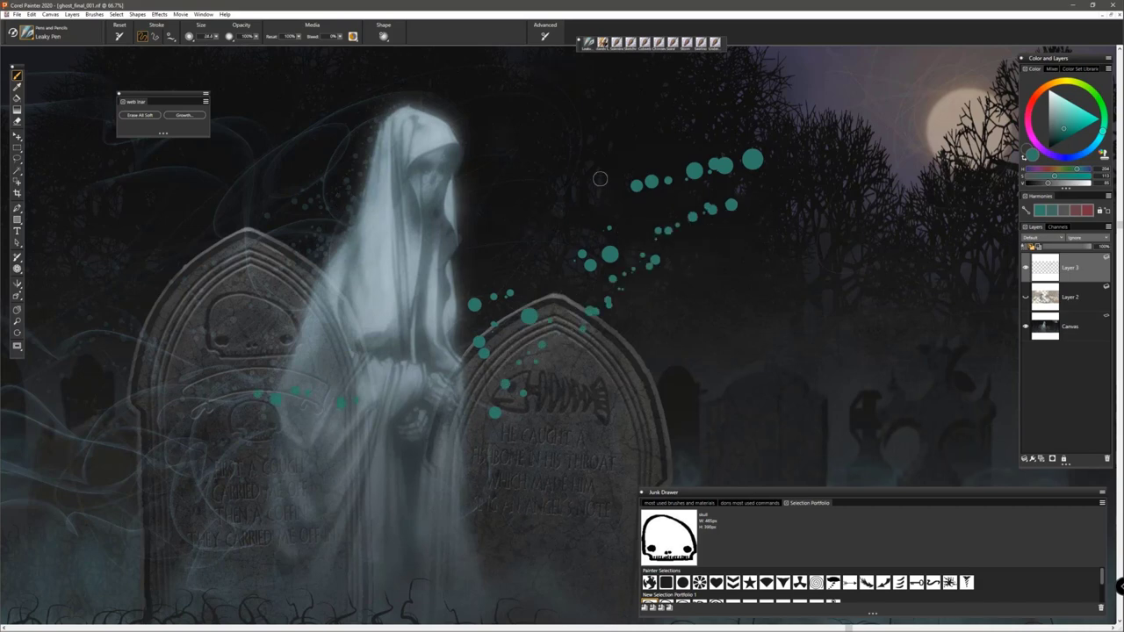
{"action": "left_click_drag", "start_coordinate": [646, 159], "coordinate": [657, 137]}
{"action": "left_click", "coordinate": [565, 383]}
{"action": "left_click", "coordinate": [519, 200]}
{"action": "left_click", "coordinate": [577, 378]}
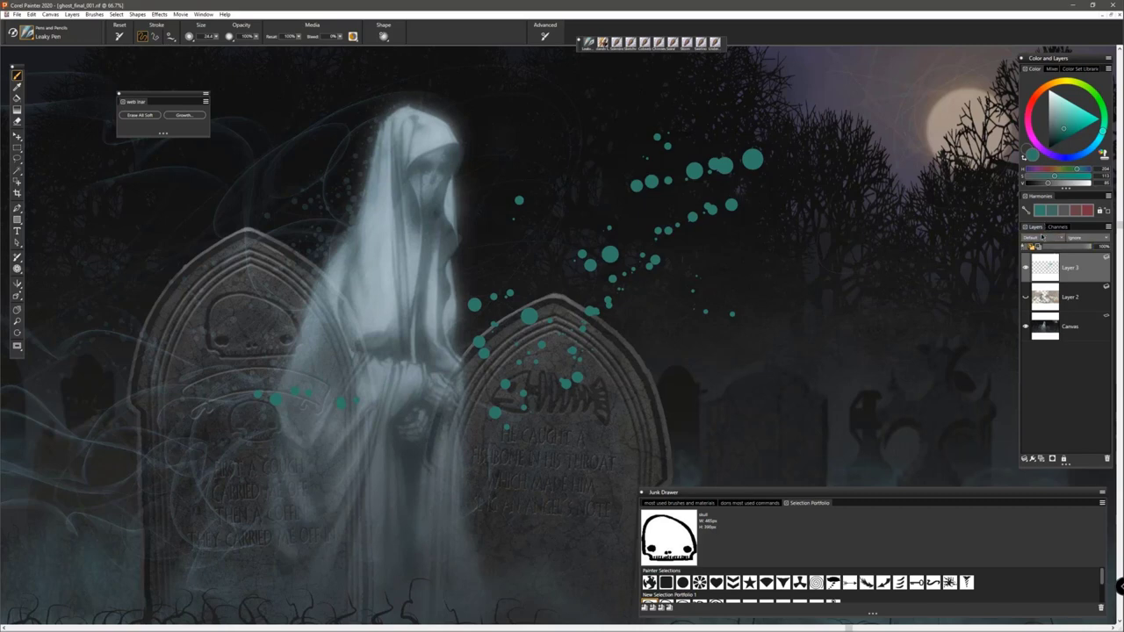
Step: Set the dot layer's composite method to Screen and lower its opacity to about 71%
{"action": "left_click", "coordinate": [1041, 236]}
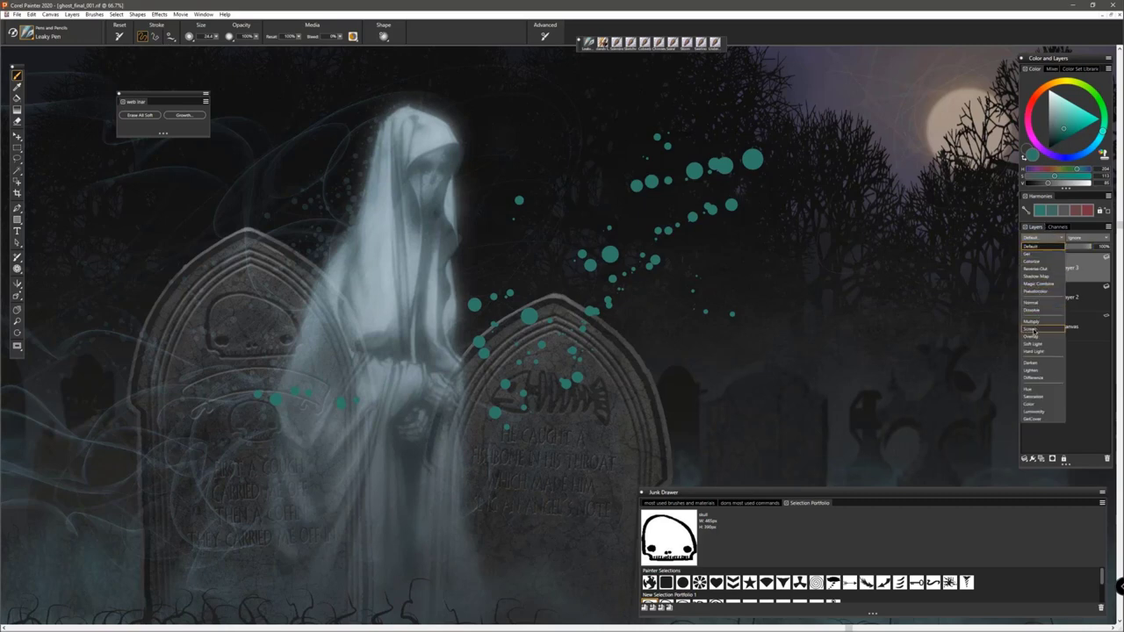
{"action": "left_click", "coordinate": [1035, 329]}
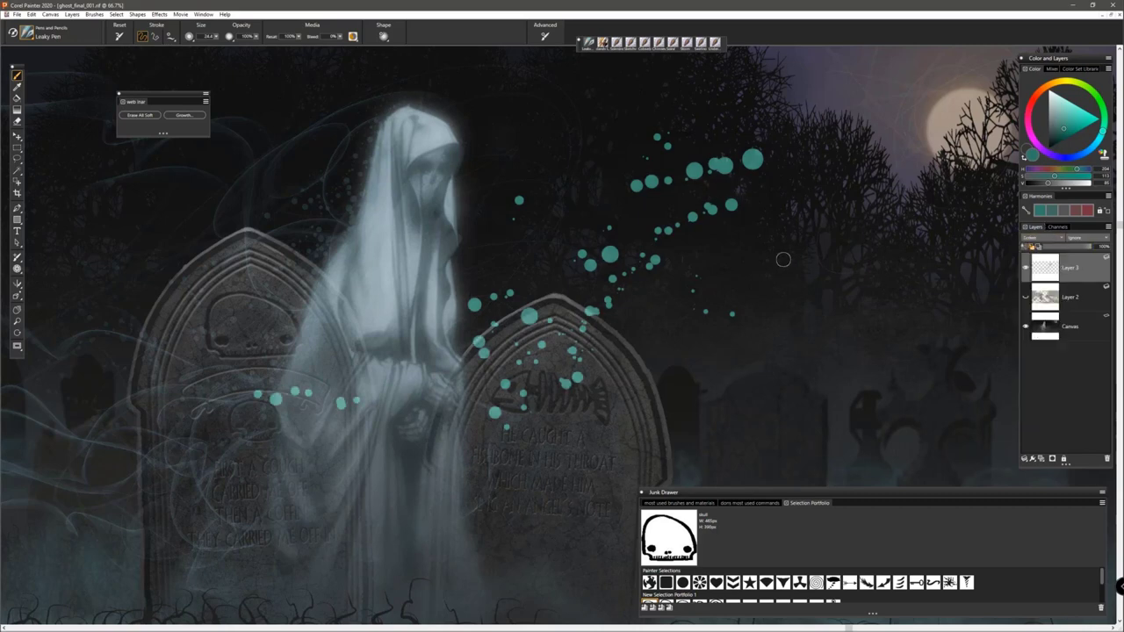
{"action": "left_click_drag", "start_coordinate": [1091, 250], "coordinate": [1078, 249]}
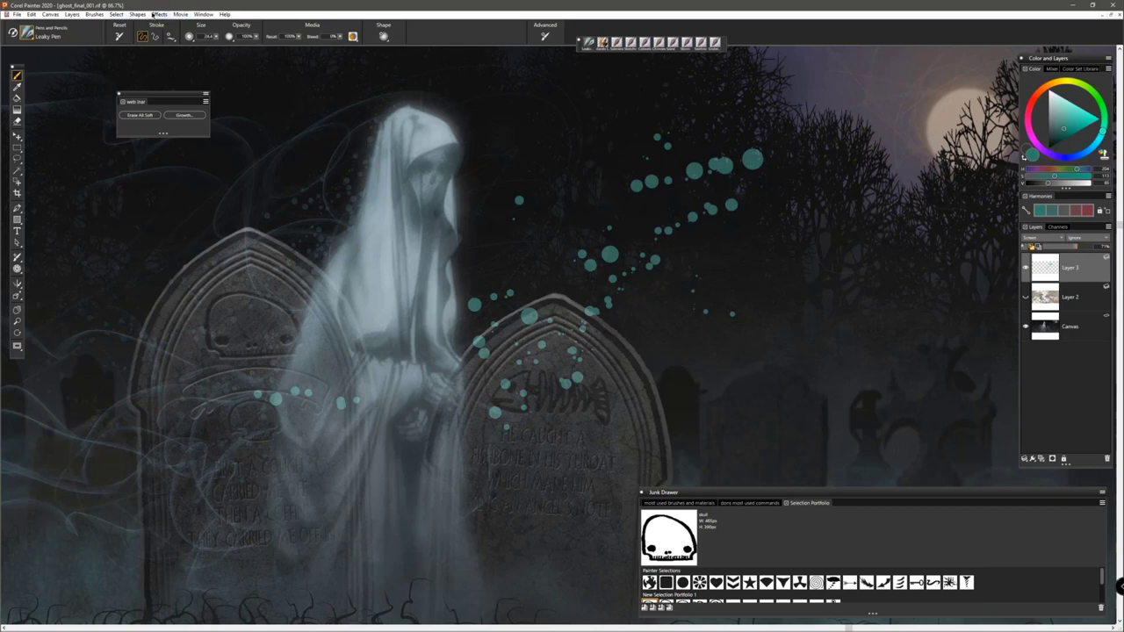
Step: Soften the teal dots on Layer 3 with a Gaussian aperture at an amount of 23.44
{"action": "left_click", "coordinate": [159, 15]}
{"action": "mouse_move", "coordinate": [173, 68]}
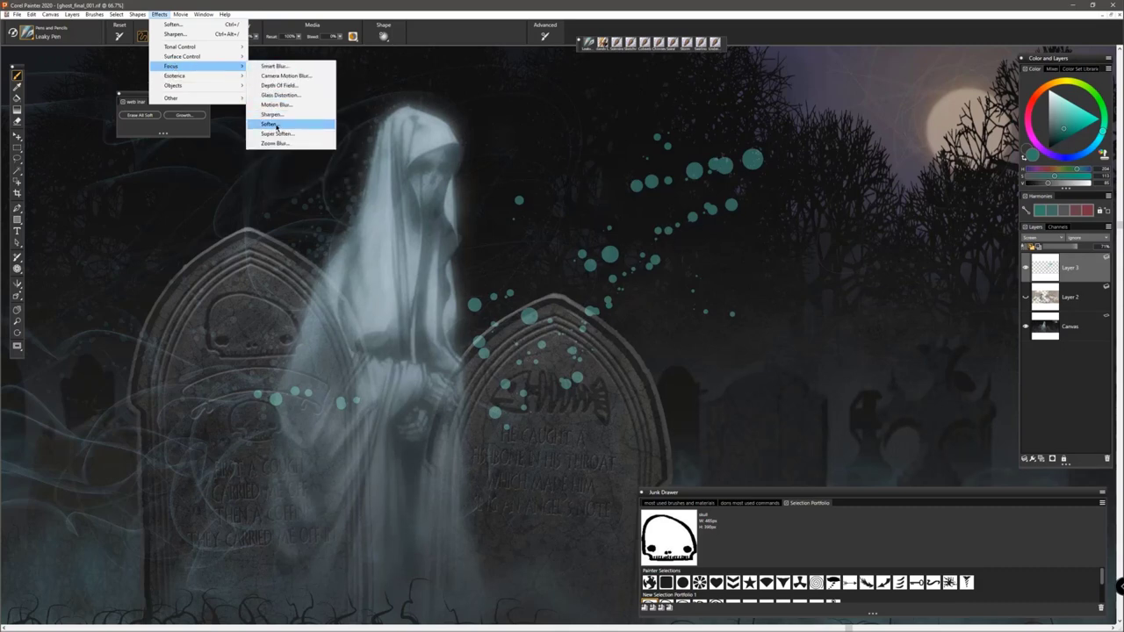
{"action": "left_click", "coordinate": [275, 125]}
{"action": "left_click_drag", "start_coordinate": [581, 205], "coordinate": [823, 308]}
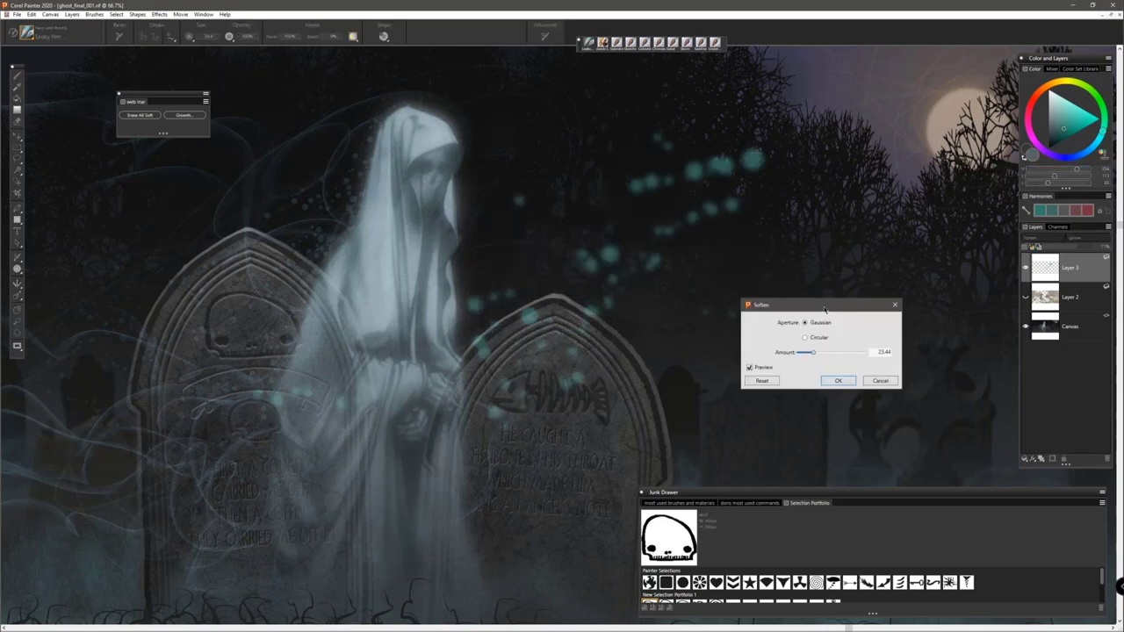
{"action": "left_click", "coordinate": [838, 381]}
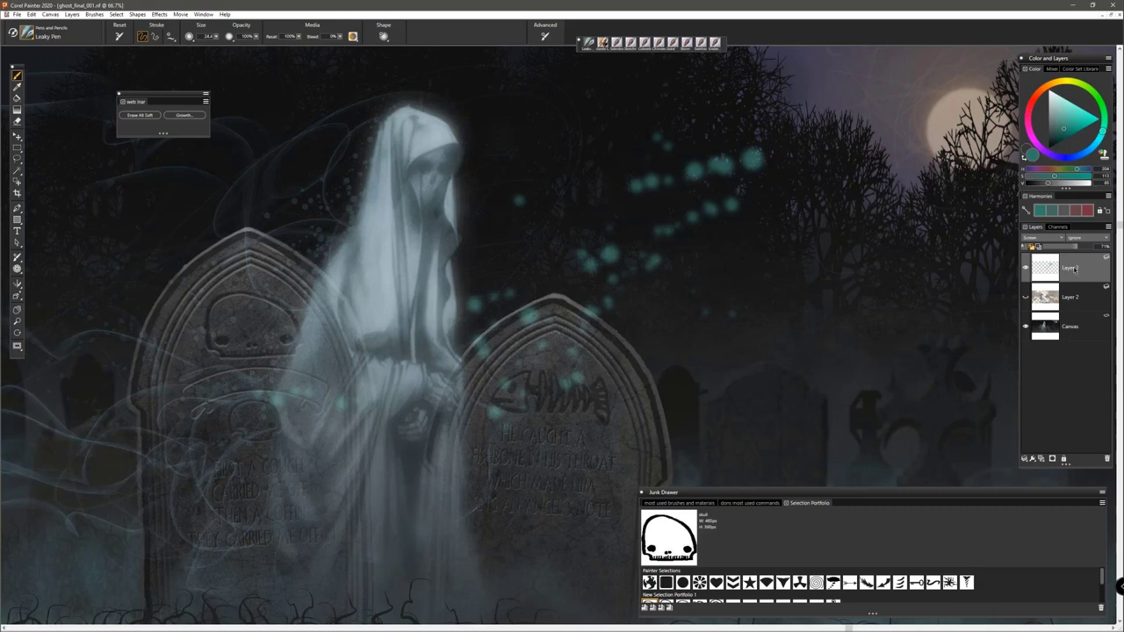
Step: Duplicate the softened dot layer twice to intensify the glow
{"action": "right_click", "coordinate": [1072, 268]}
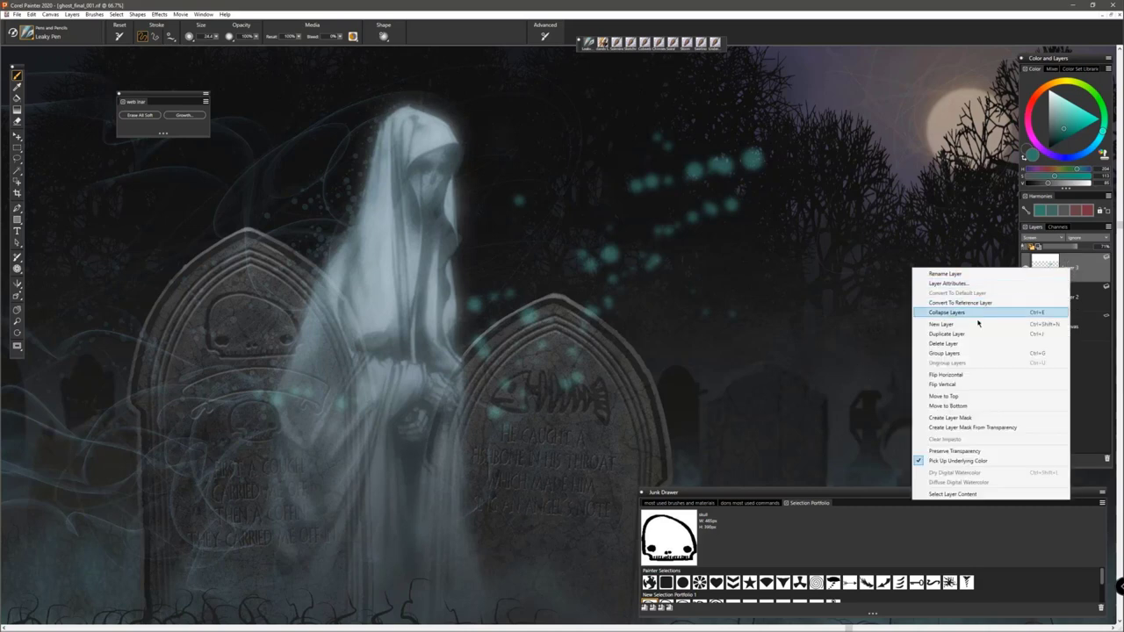
{"action": "left_click", "coordinate": [947, 333]}
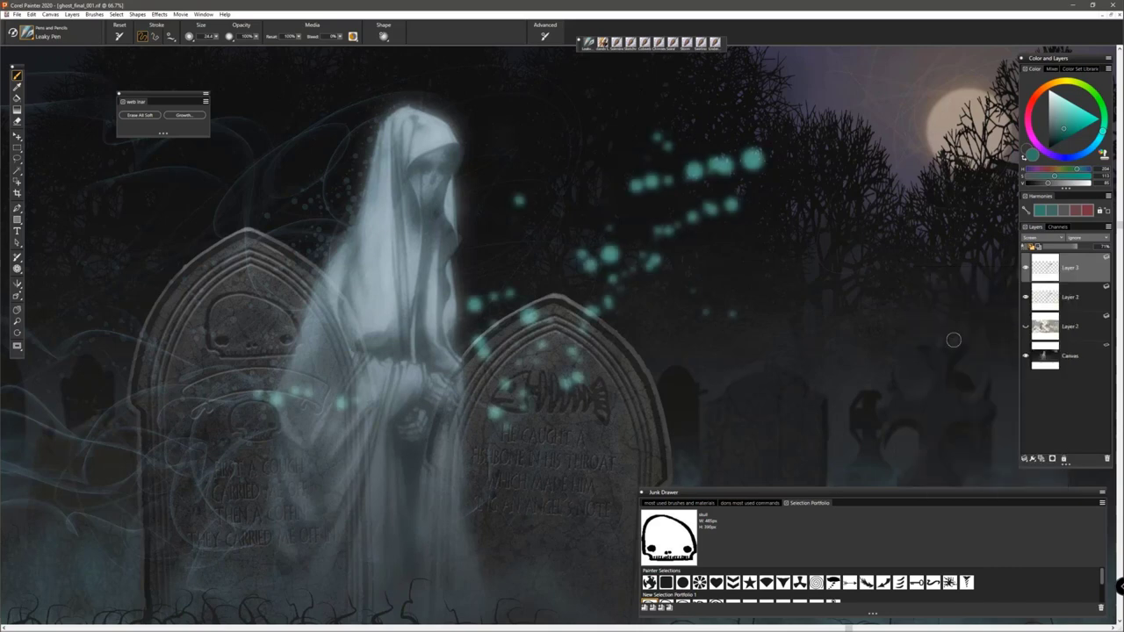
{"action": "right_click", "coordinate": [1071, 267]}
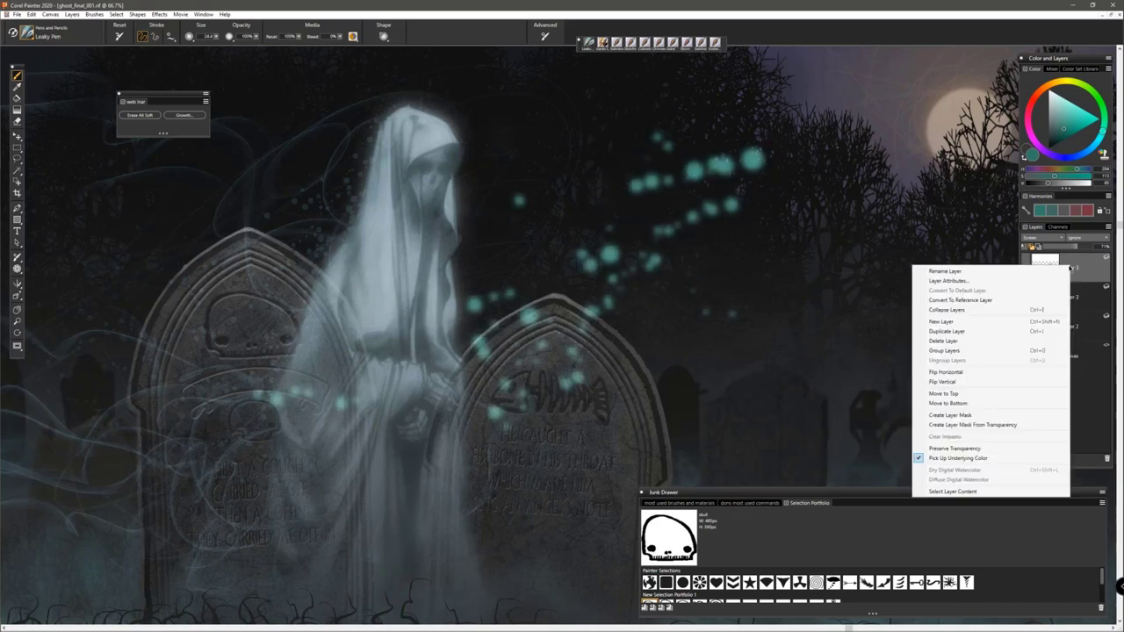
{"action": "left_click", "coordinate": [955, 330]}
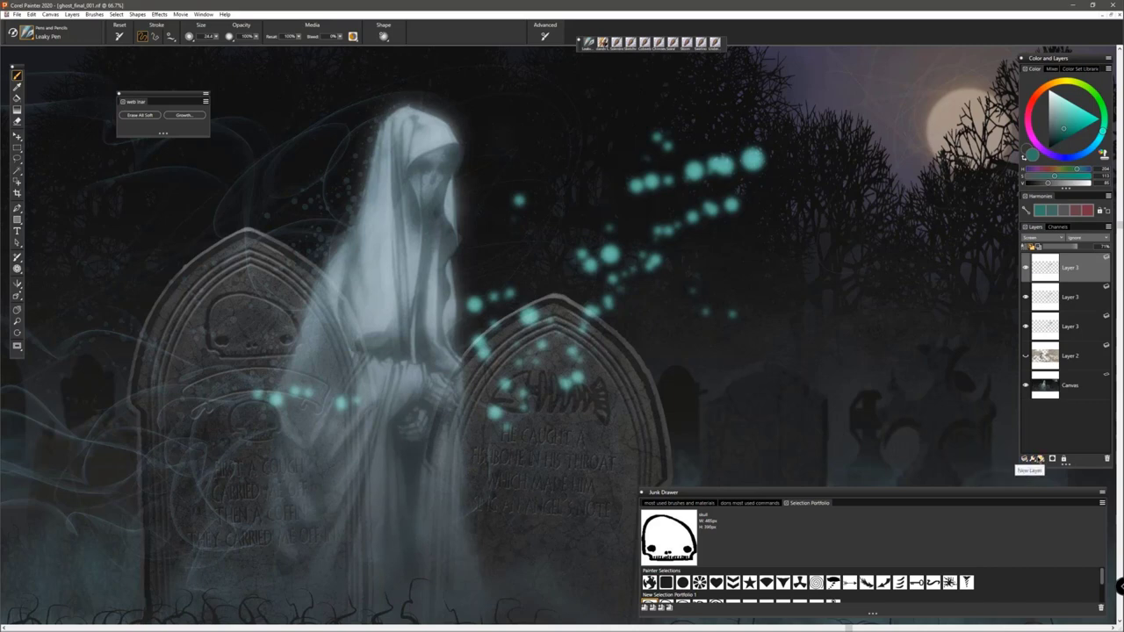
Step: Add a new layer above the dot layers and draw a circular selection in the dark area beyond the fish tombstone
{"action": "left_click", "coordinate": [1038, 458]}
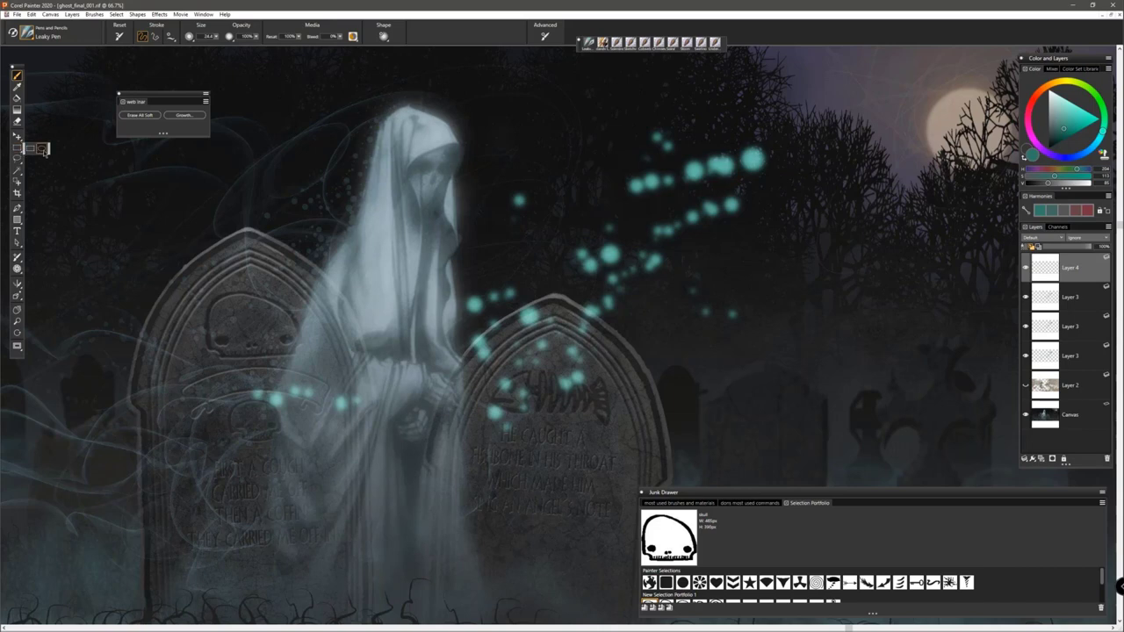
{"action": "left_click", "coordinate": [18, 147]}
{"action": "left_click_drag", "start_coordinate": [777, 303], "coordinate": [817, 351]}
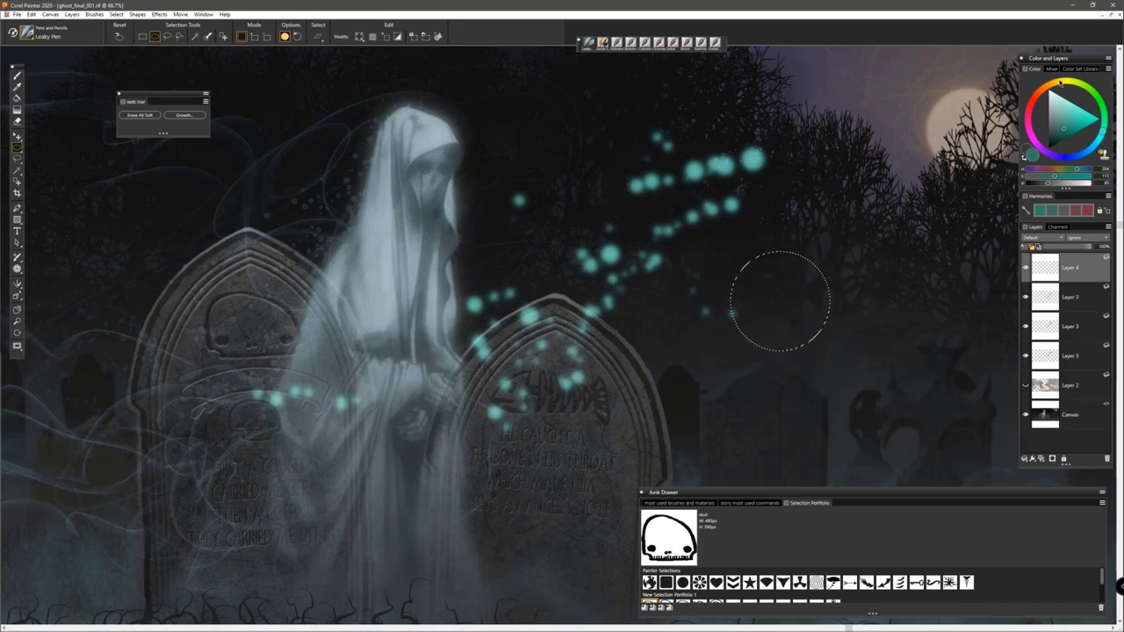
Step: Fill the circular selection with a dark orange using the Paint Bucket and deselect it
{"action": "left_click_drag", "start_coordinate": [1057, 83], "coordinate": [1050, 84]}
{"action": "left_click", "coordinate": [1074, 133]}
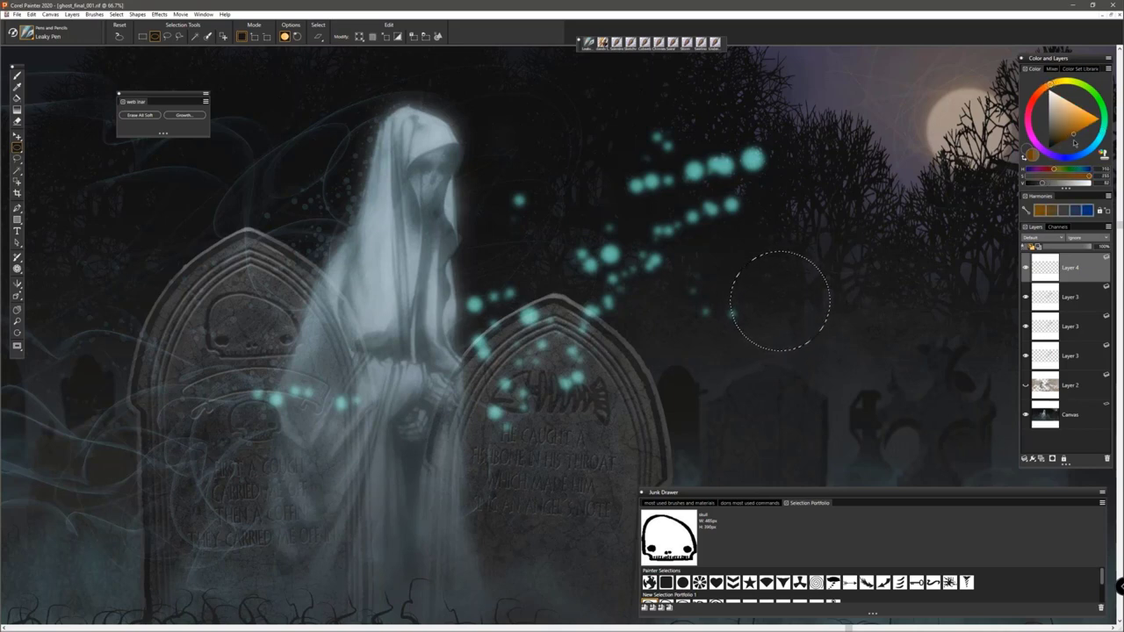
{"action": "left_click_drag", "start_coordinate": [1076, 136], "coordinate": [1070, 133]}
{"action": "left_click", "coordinate": [17, 97]}
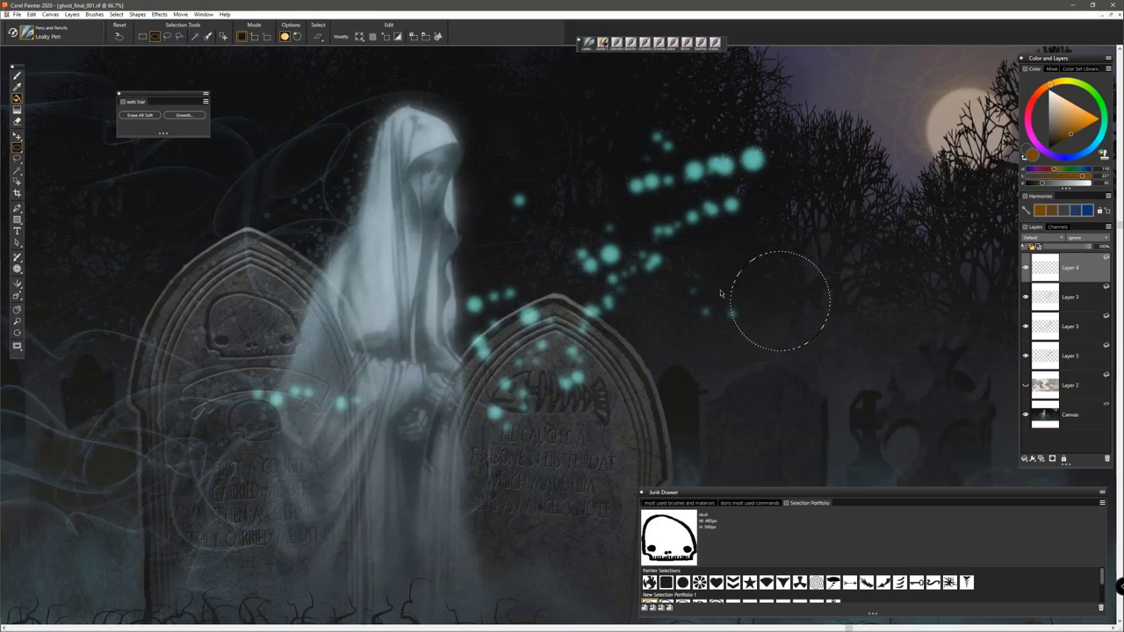
{"action": "left_click", "coordinate": [752, 285]}
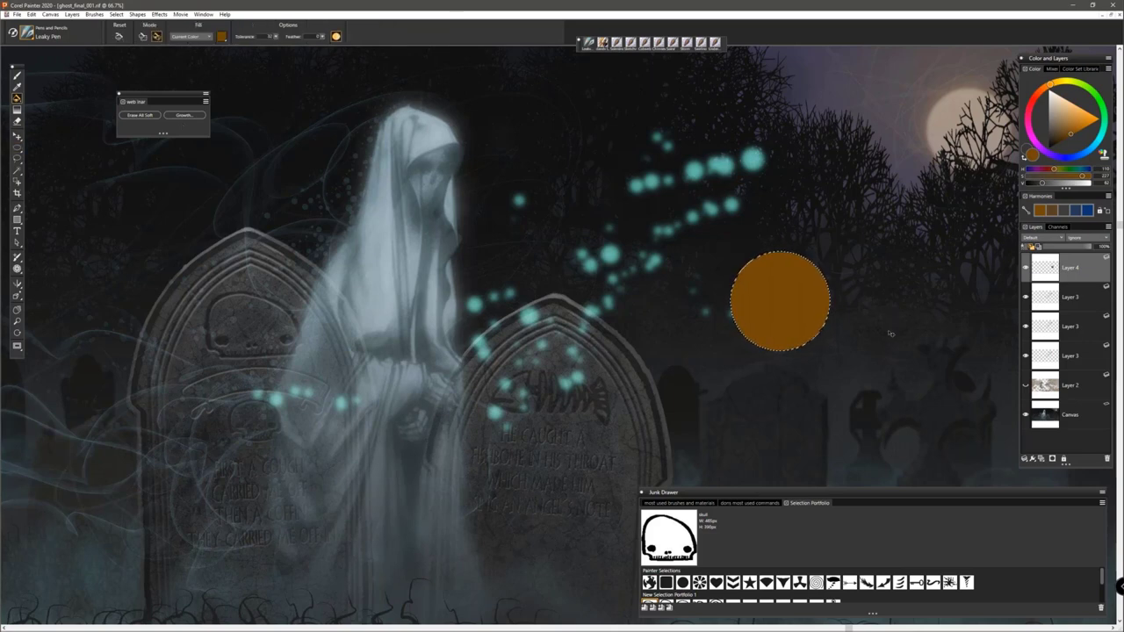
{"action": "key", "text": "ctrl+d"}
Step: Set the orange circle's layer to the Screen composite method and lower its opacity to about 50%
{"action": "left_click", "coordinate": [1059, 238]}
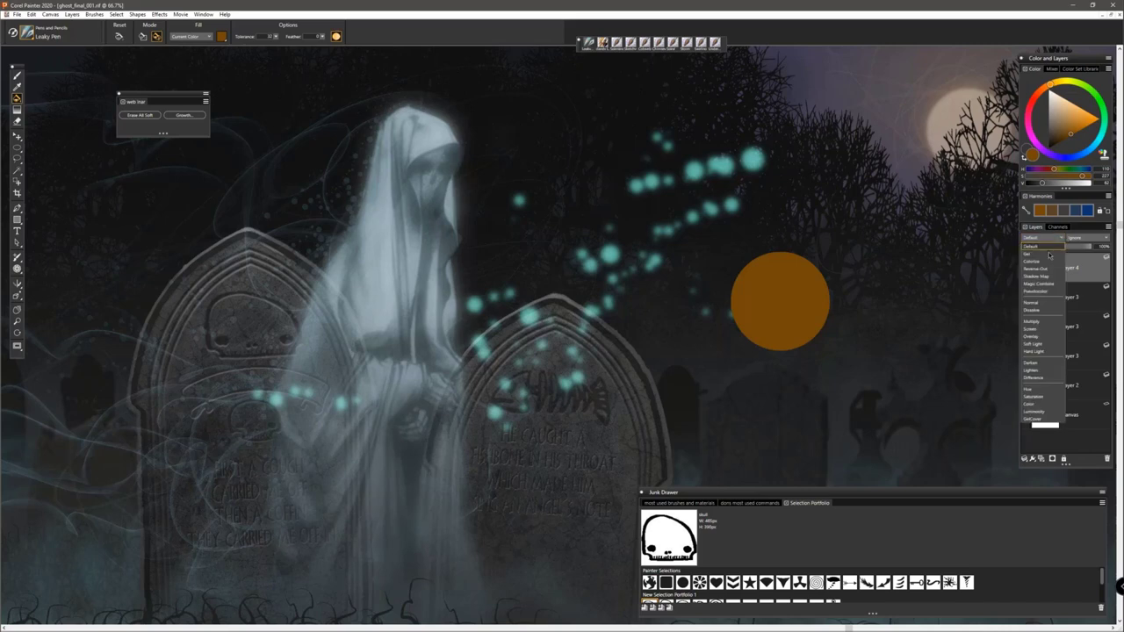
{"action": "left_click", "coordinate": [1036, 330]}
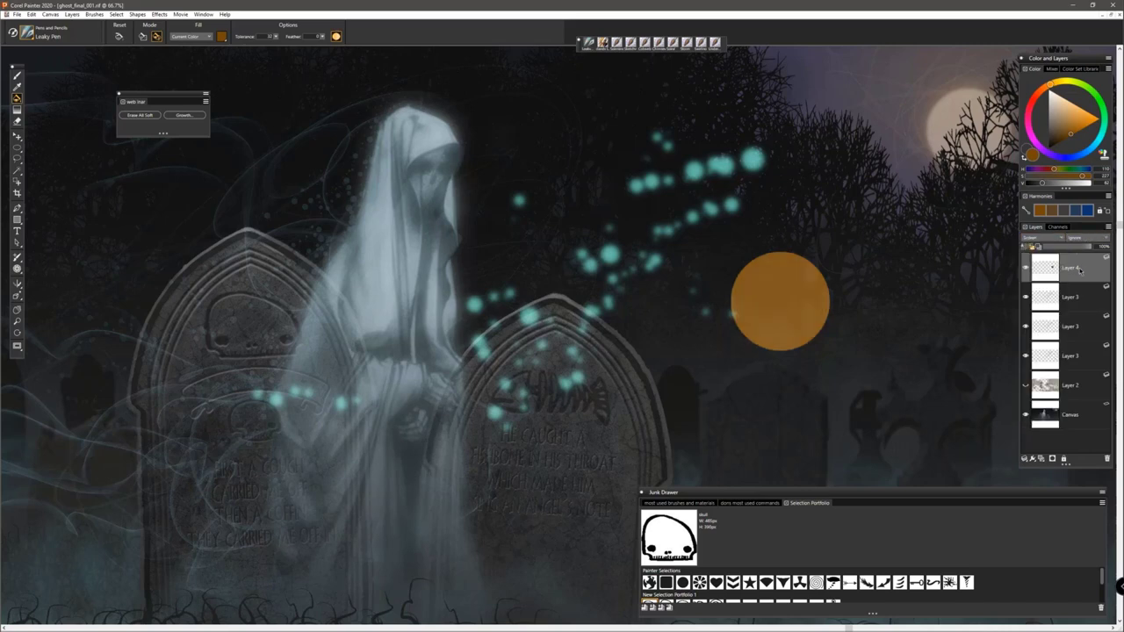
{"action": "left_click_drag", "start_coordinate": [1094, 247], "coordinate": [1062, 246]}
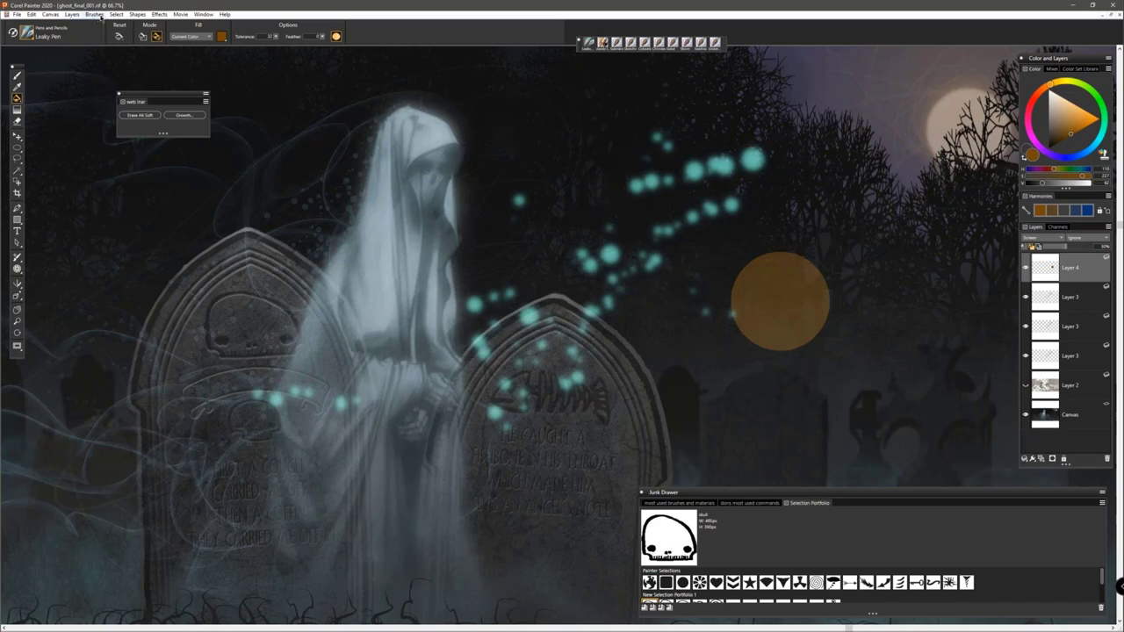
Step: Soften the orange circle with a Gaussian aperture at an amount of 70.30
{"action": "left_click", "coordinate": [116, 15]}
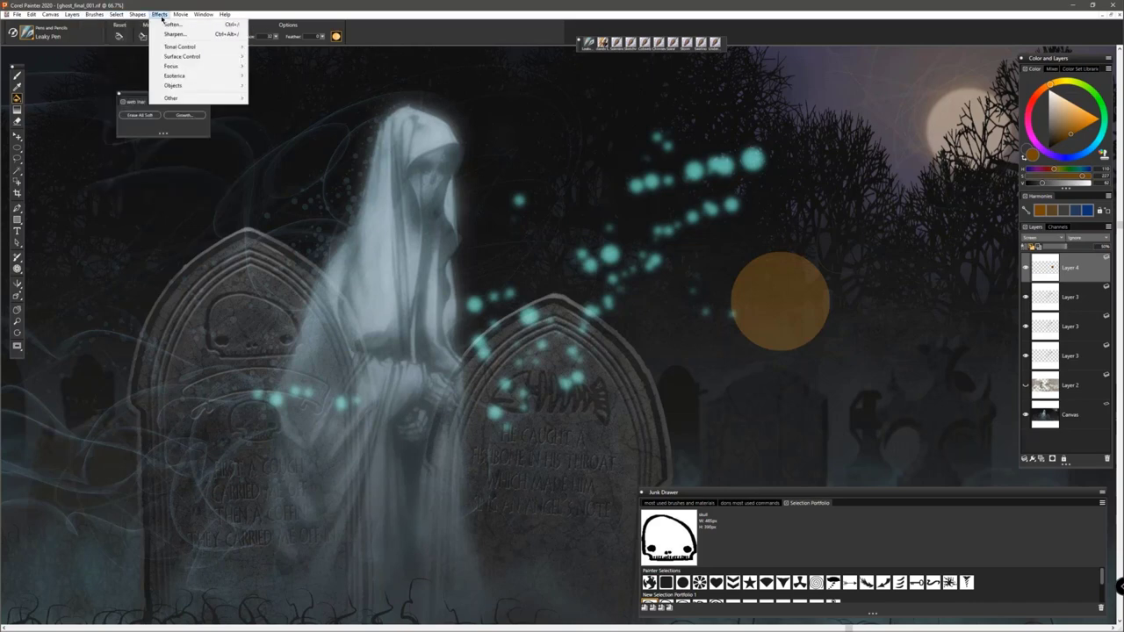
{"action": "key", "text": "Escape"}
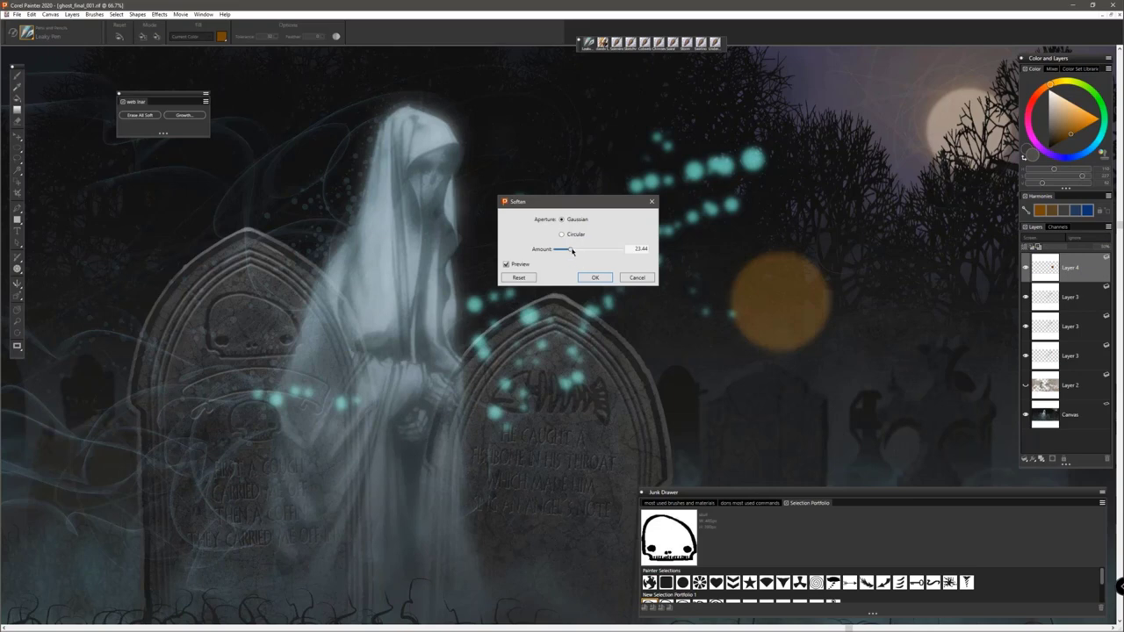
{"action": "left_click_drag", "start_coordinate": [571, 250], "coordinate": [607, 251]}
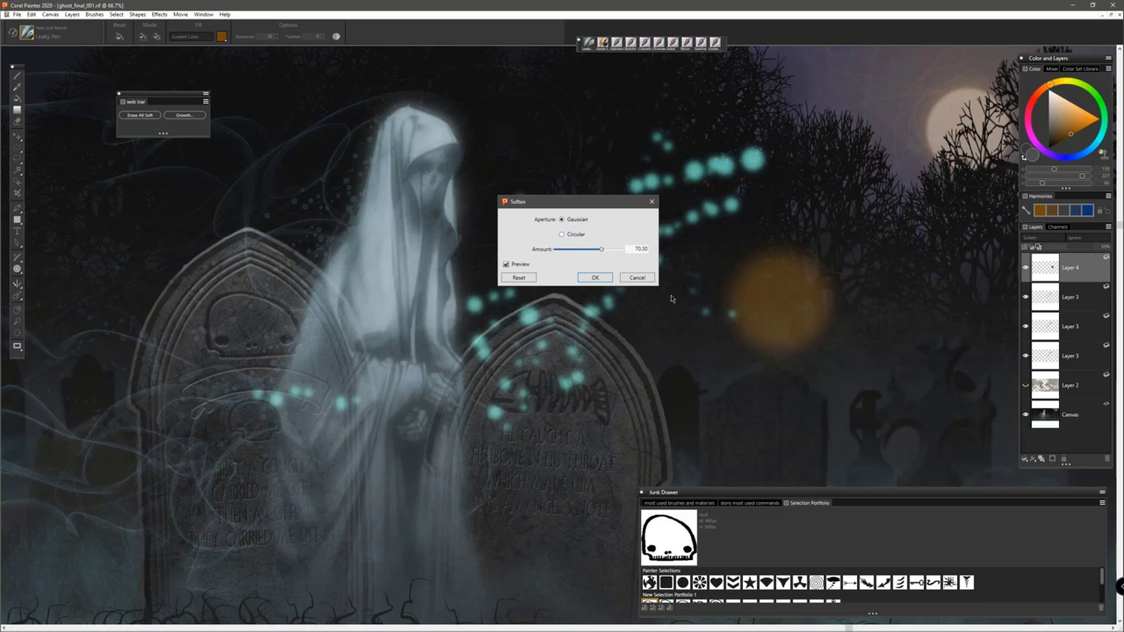
{"action": "left_click", "coordinate": [595, 278]}
Step: Duplicate the softened orange circle layer and scale the copy down around its centre
{"action": "right_click", "coordinate": [1074, 272]}
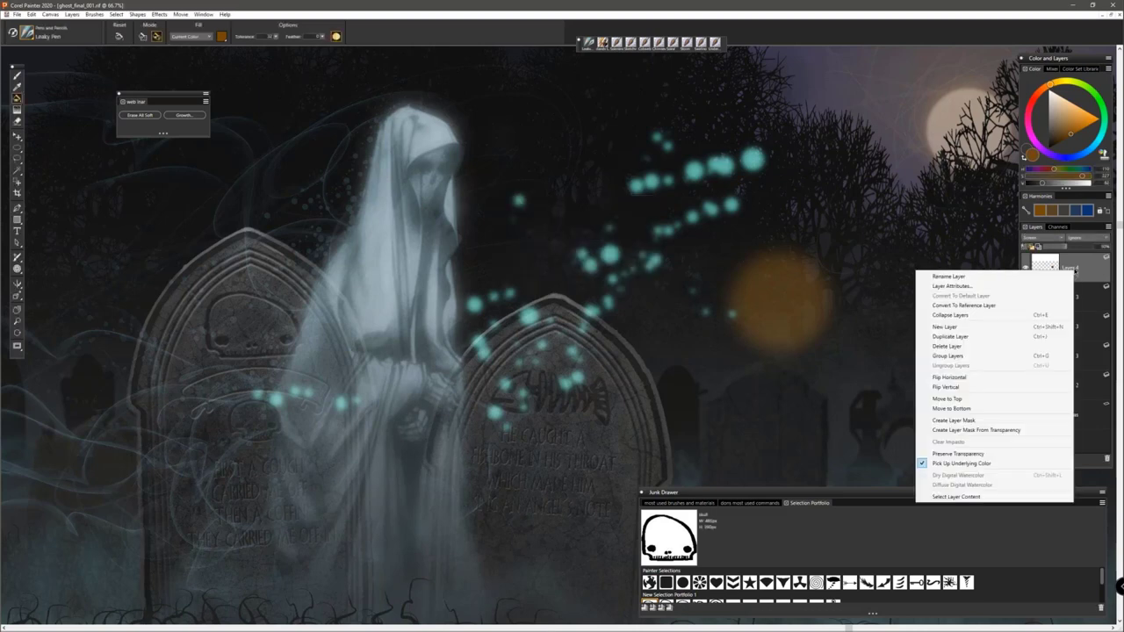
{"action": "left_click", "coordinate": [956, 337]}
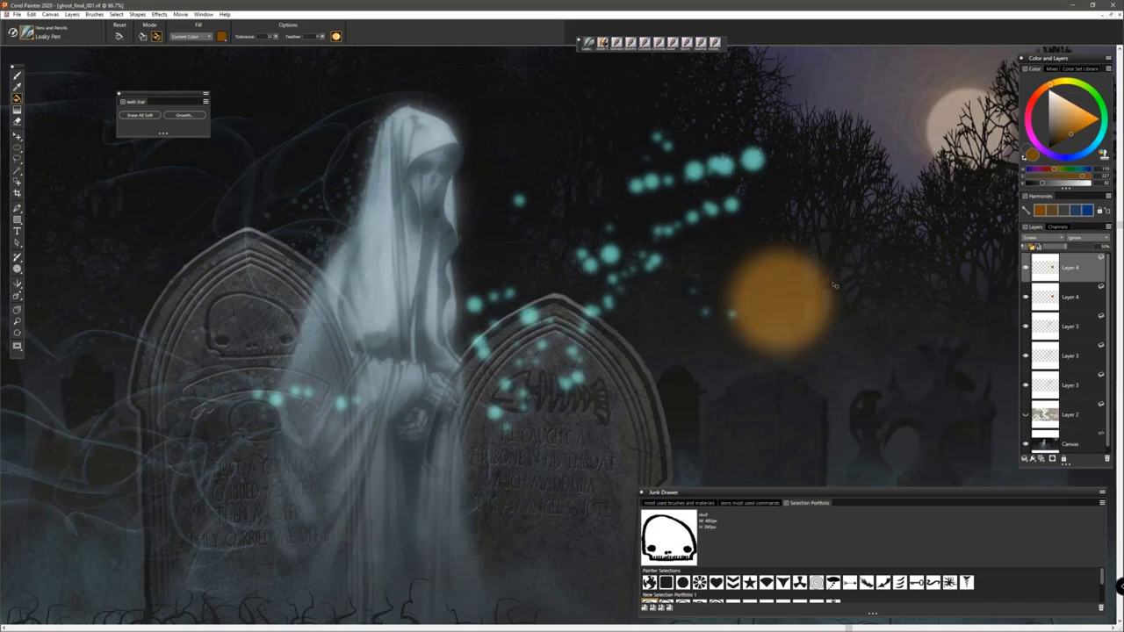
{"action": "key", "text": "f"}
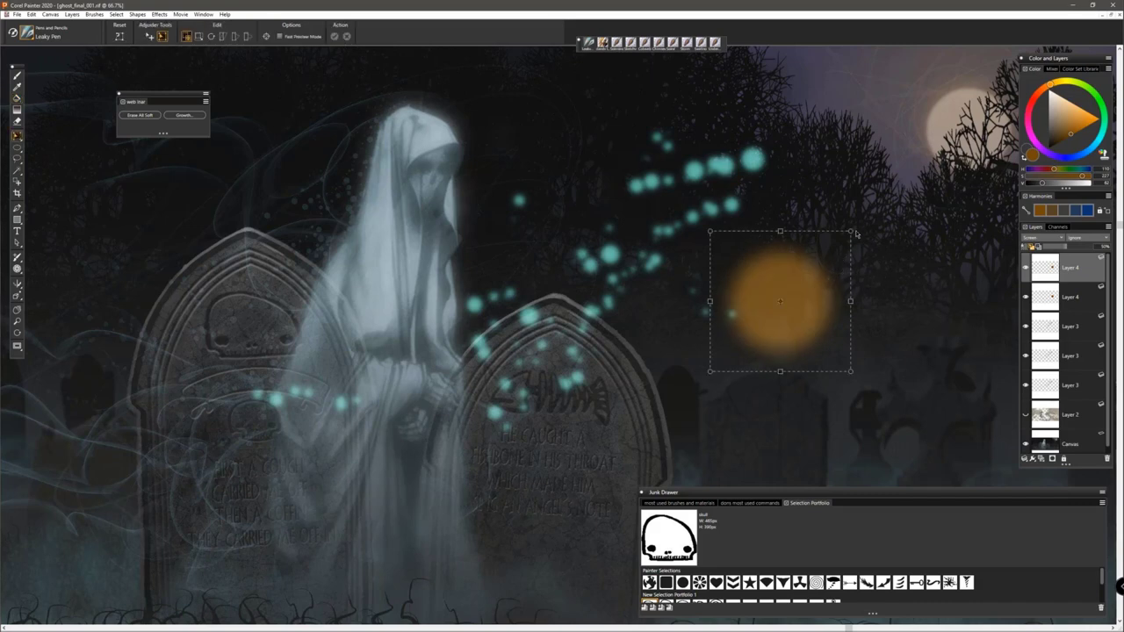
{"action": "left_click_drag", "start_coordinate": [850, 230], "coordinate": [827, 254]}
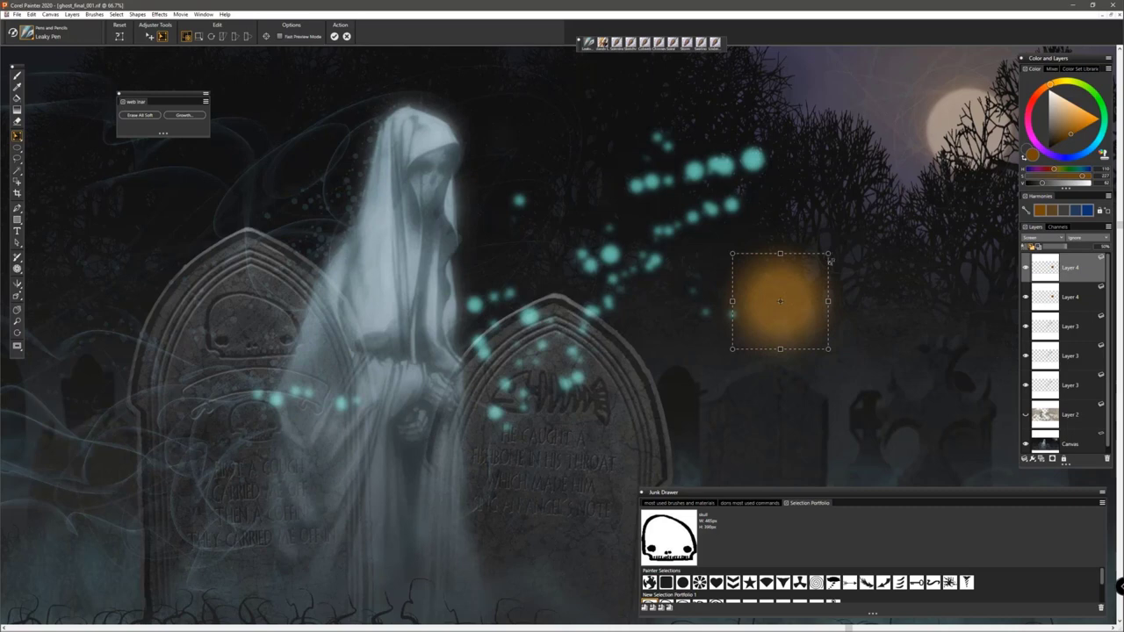
{"action": "left_click", "coordinate": [1066, 276]}
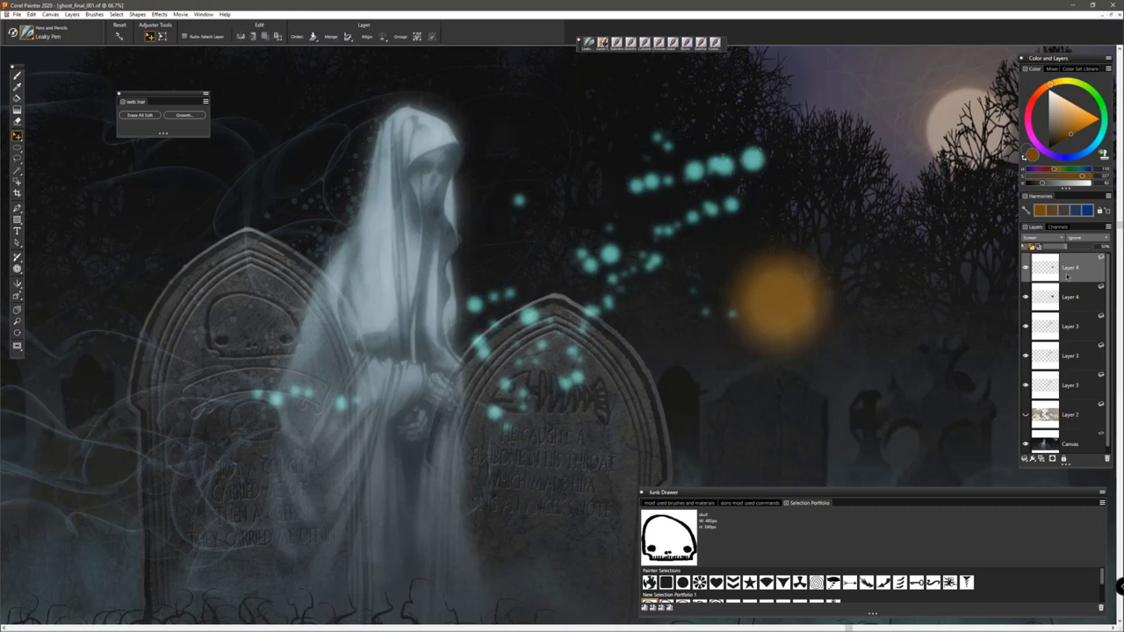
Step: Duplicate the reduced orange circle layer and scale the new copy down further to form the glow's inner core
{"action": "right_click", "coordinate": [1069, 271]}
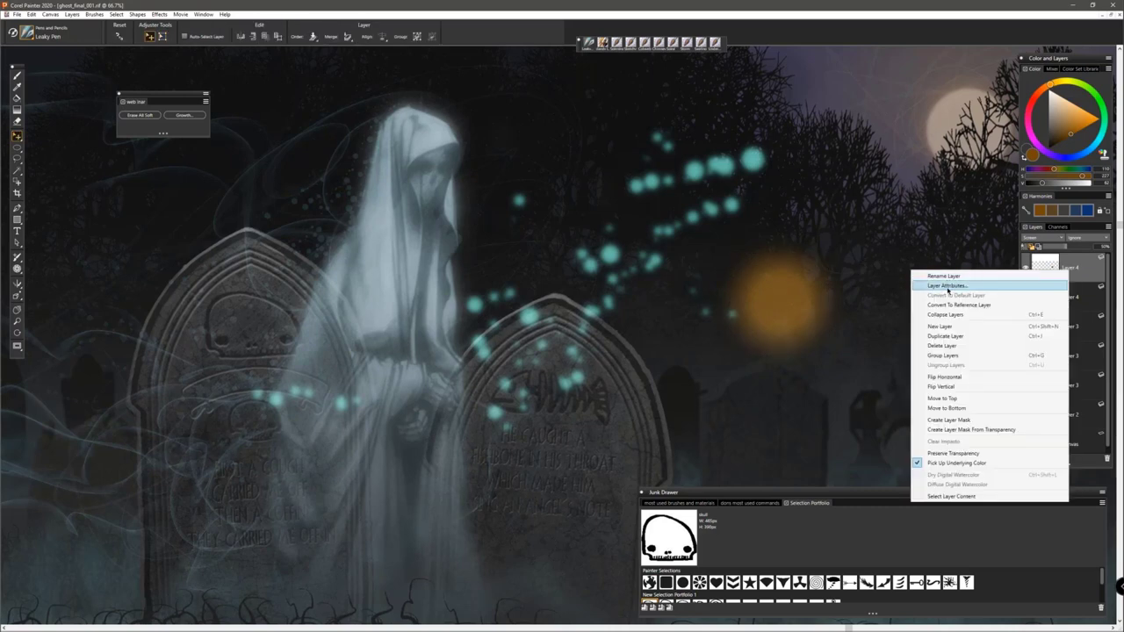
{"action": "left_click", "coordinate": [944, 336]}
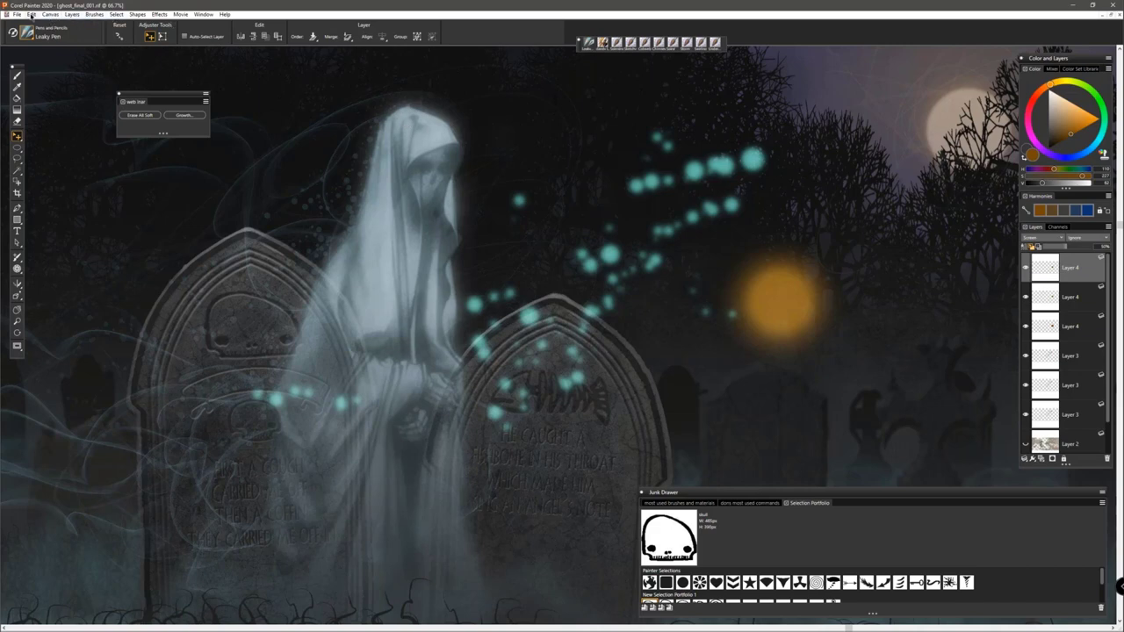
{"action": "left_click", "coordinate": [32, 15]}
{"action": "left_click", "coordinate": [81, 144]}
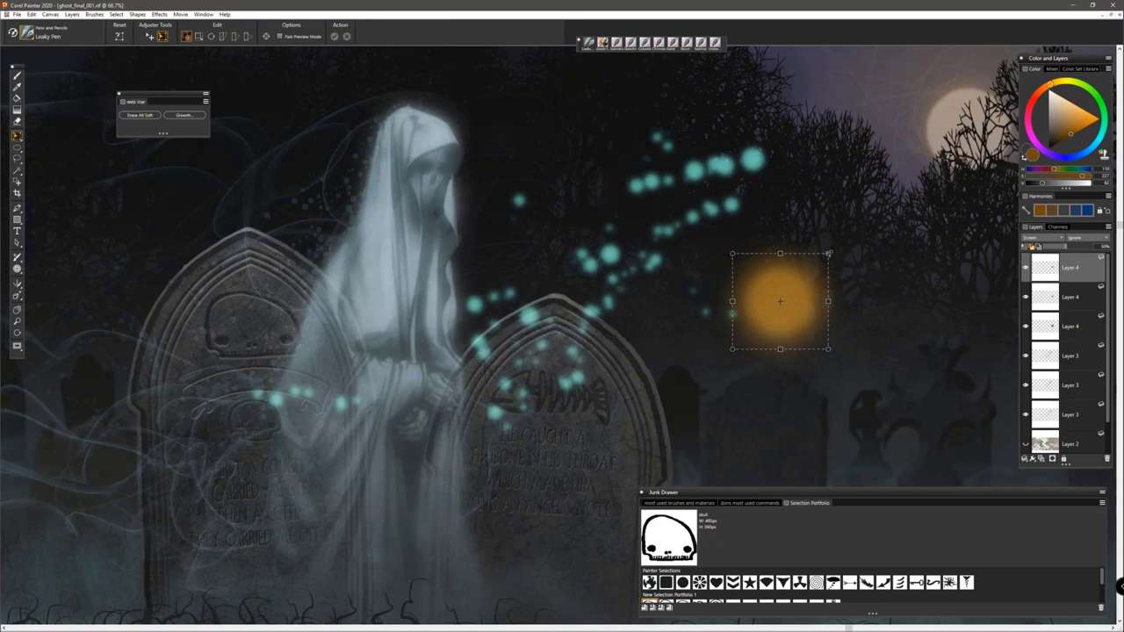
{"action": "left_click_drag", "start_coordinate": [828, 254], "coordinate": [820, 278]}
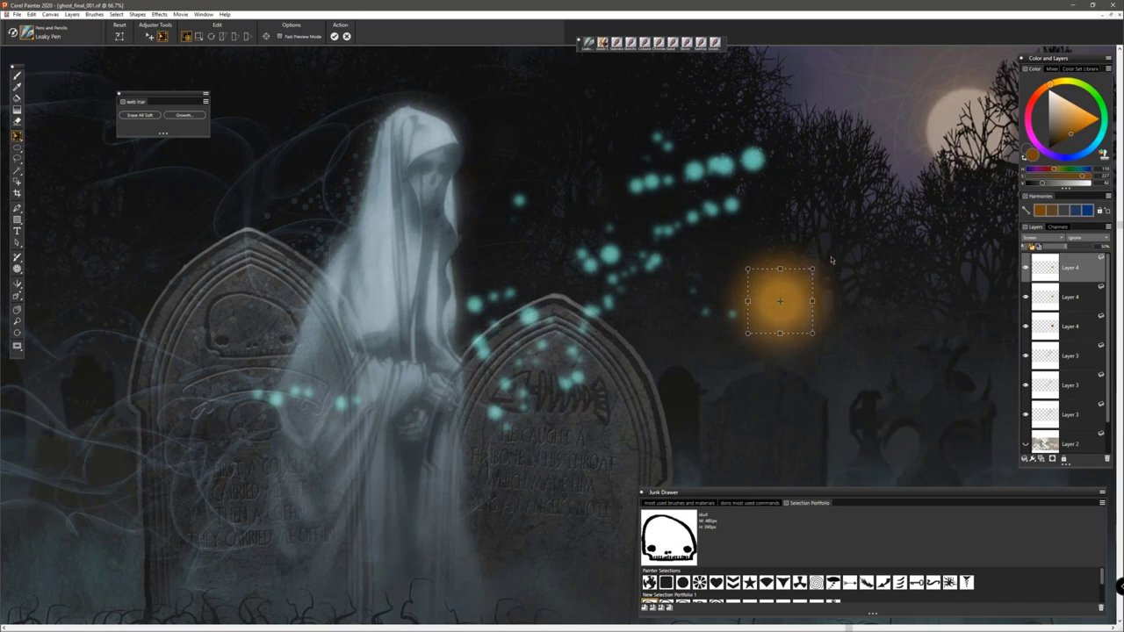
{"action": "key", "text": "Return"}
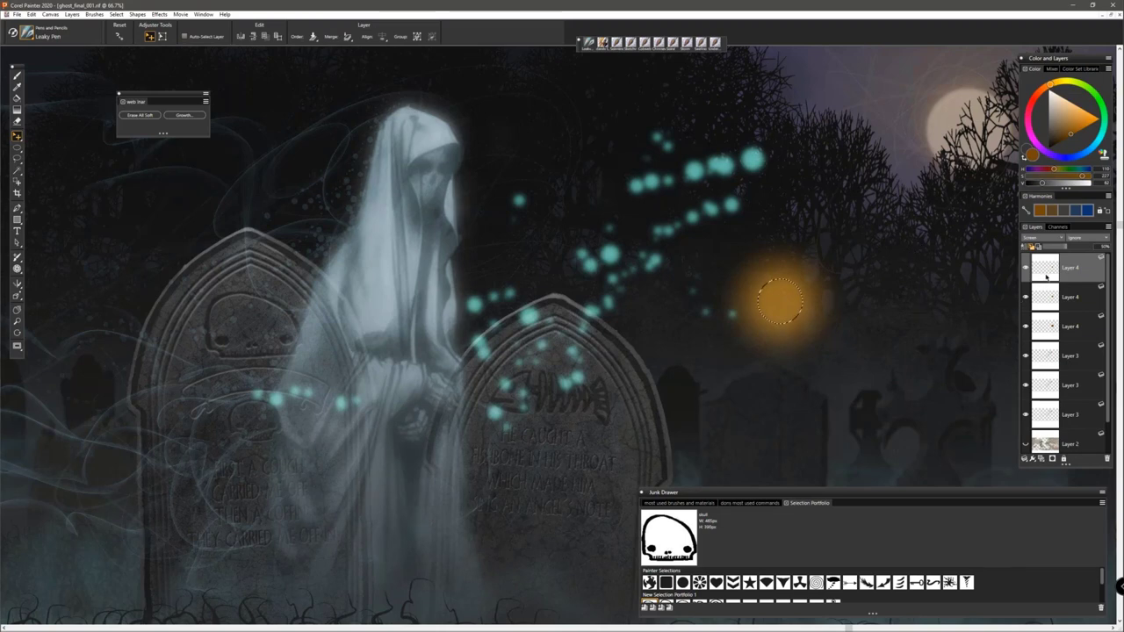
Step: Select the smallest circle's layer content and fill it with a brighter golden yellow
{"action": "left_click", "coordinate": [1044, 273], "text": "ctrl"}
{"action": "left_click_drag", "start_coordinate": [1052, 84], "coordinate": [1058, 81]}
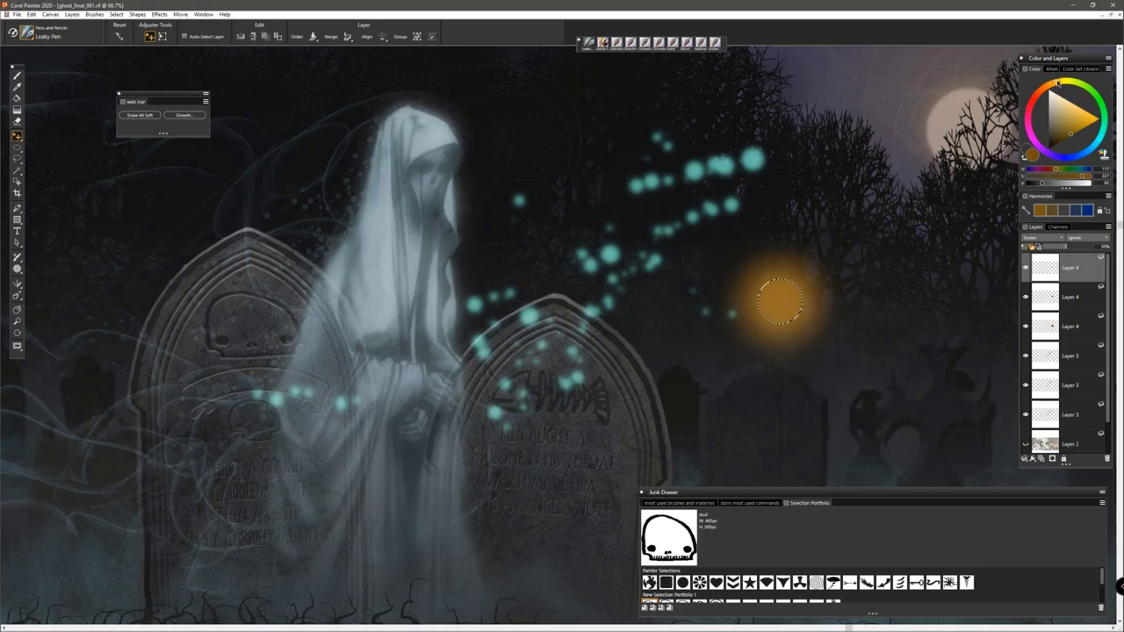
{"action": "key", "text": "k"}
{"action": "left_click", "coordinate": [794, 299]}
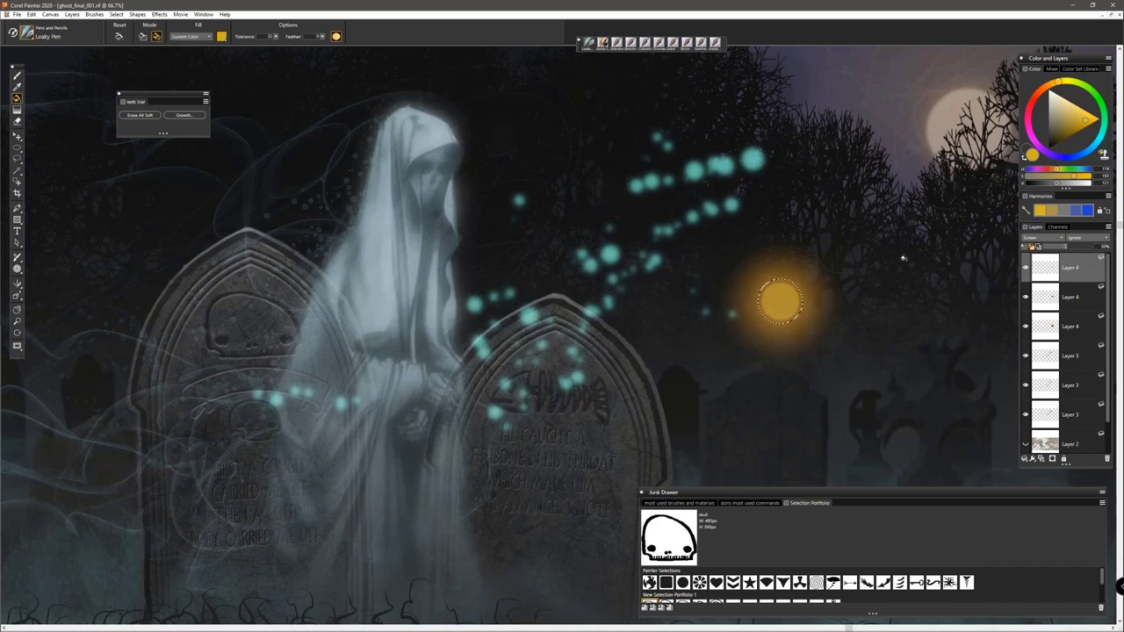
Step: Deselect the golden core and soften it with a Gaussian aperture at an amount of 70.30
{"action": "key", "text": "ctrl+d"}
{"action": "left_click", "coordinate": [158, 15]}
{"action": "left_click", "coordinate": [173, 24]}
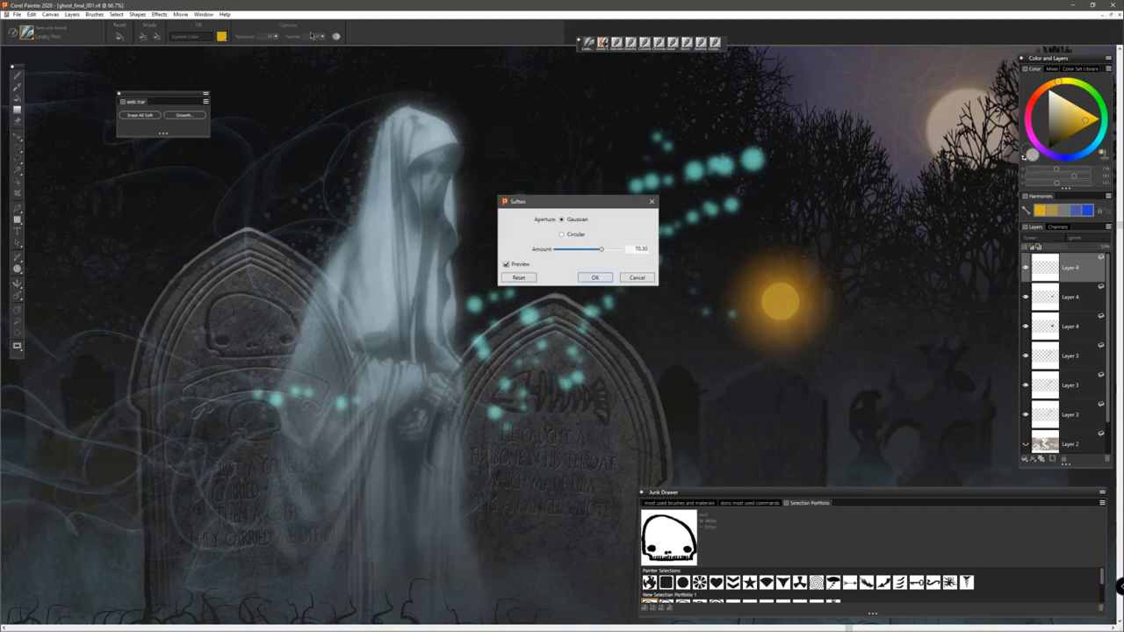
{"action": "left_click", "coordinate": [595, 277]}
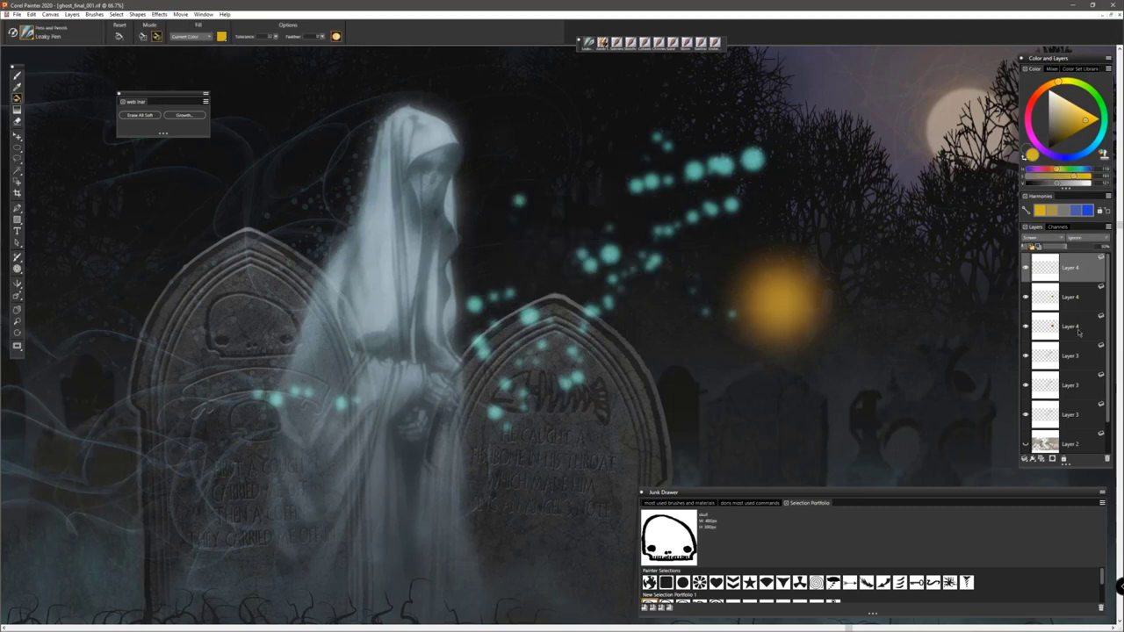
Step: Collapse the three stacked Layer 4 circle layers into a single orb layer
{"action": "left_click", "coordinate": [1074, 329], "text": "shift"}
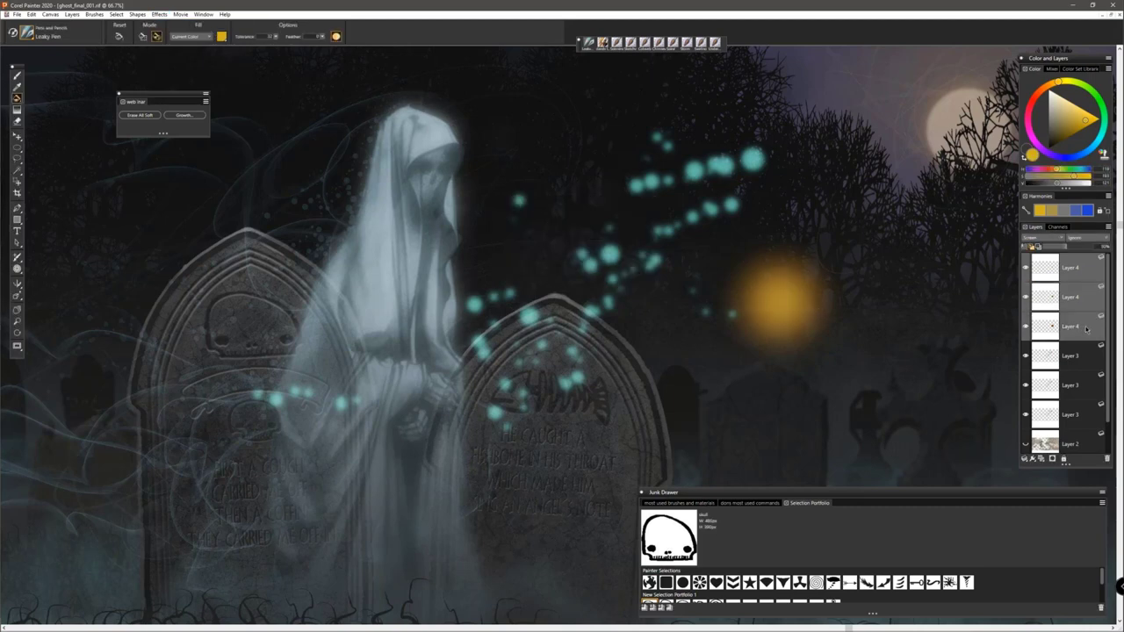
{"action": "left_click", "coordinate": [1028, 458]}
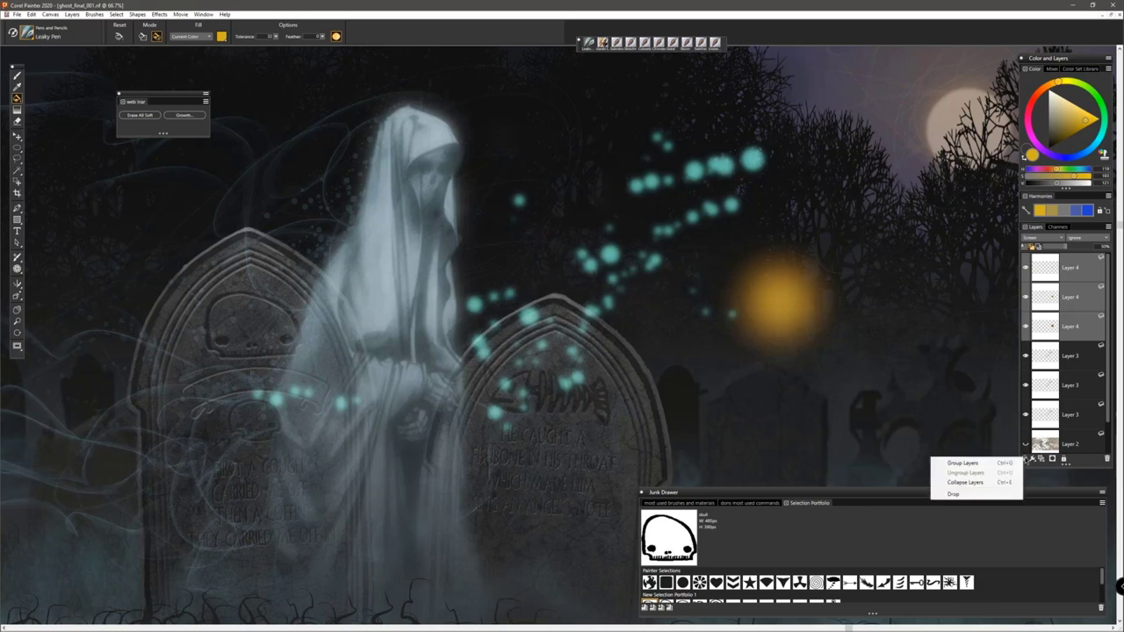
{"action": "left_click", "coordinate": [965, 482]}
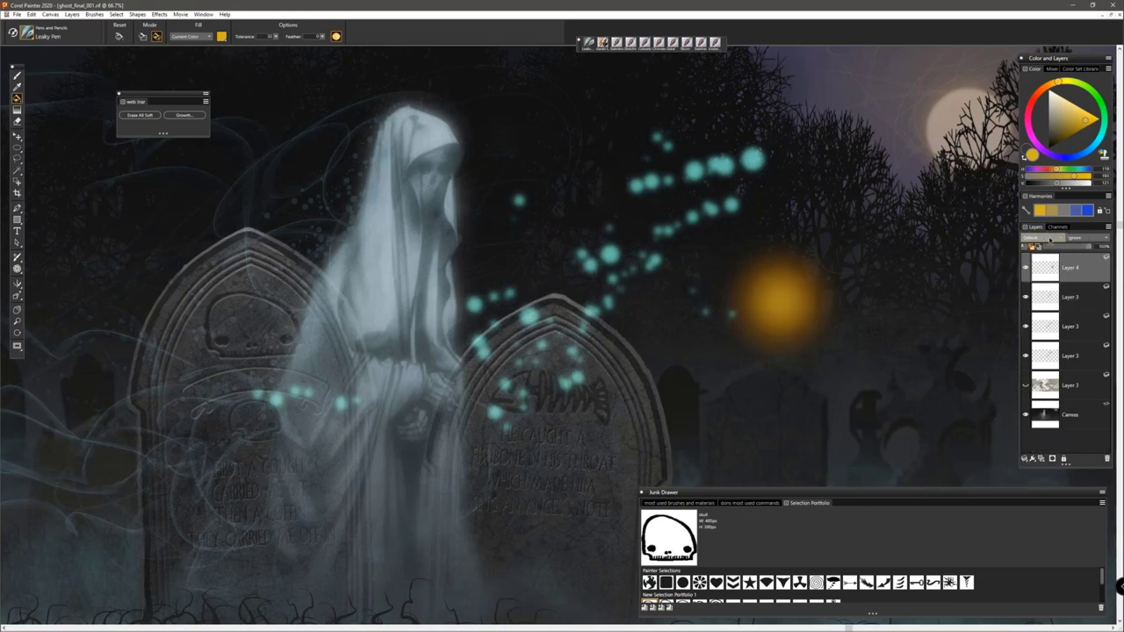
Step: Set the collapsed orb layer's composite method to Screen and lower its opacity to 52%
{"action": "left_click", "coordinate": [1050, 239]}
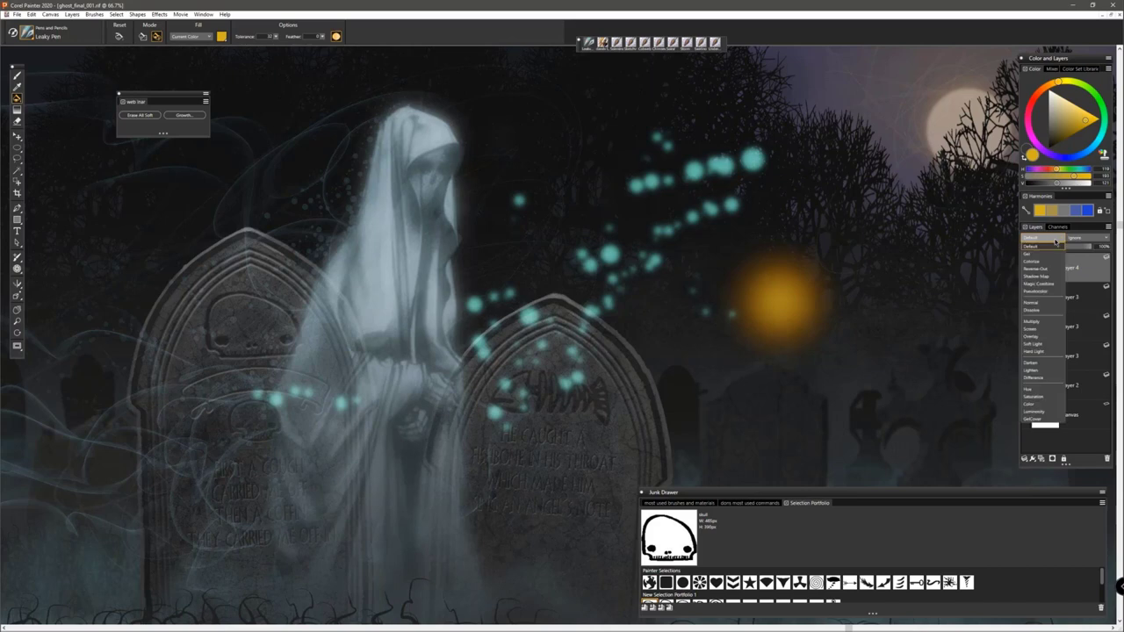
{"action": "left_click", "coordinate": [1039, 330]}
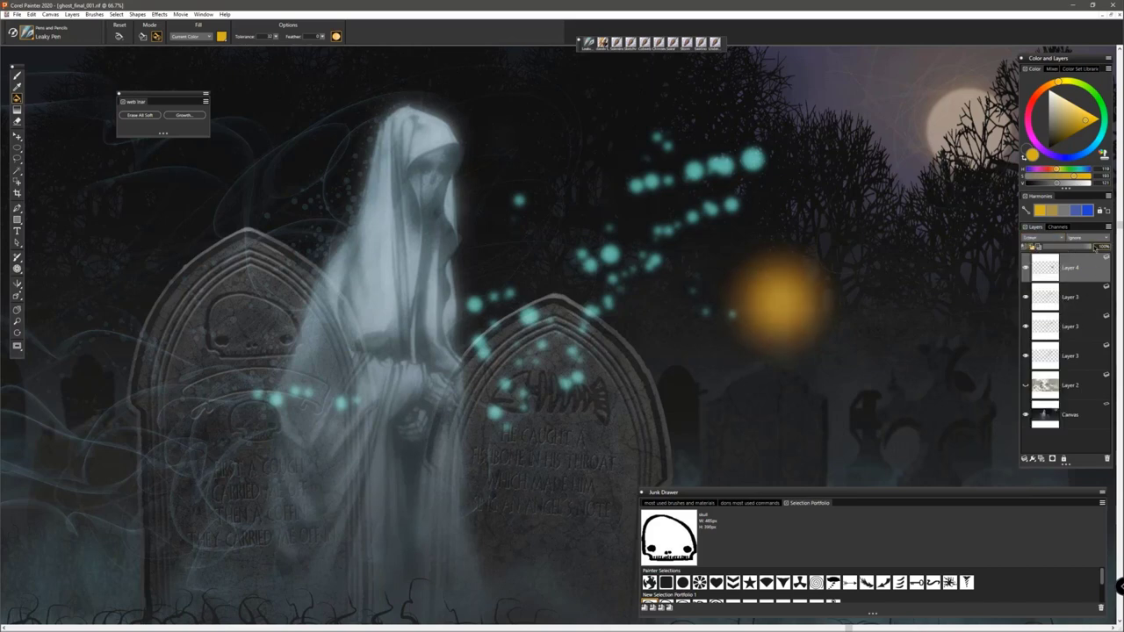
{"action": "left_click_drag", "start_coordinate": [1097, 246], "coordinate": [1066, 247]}
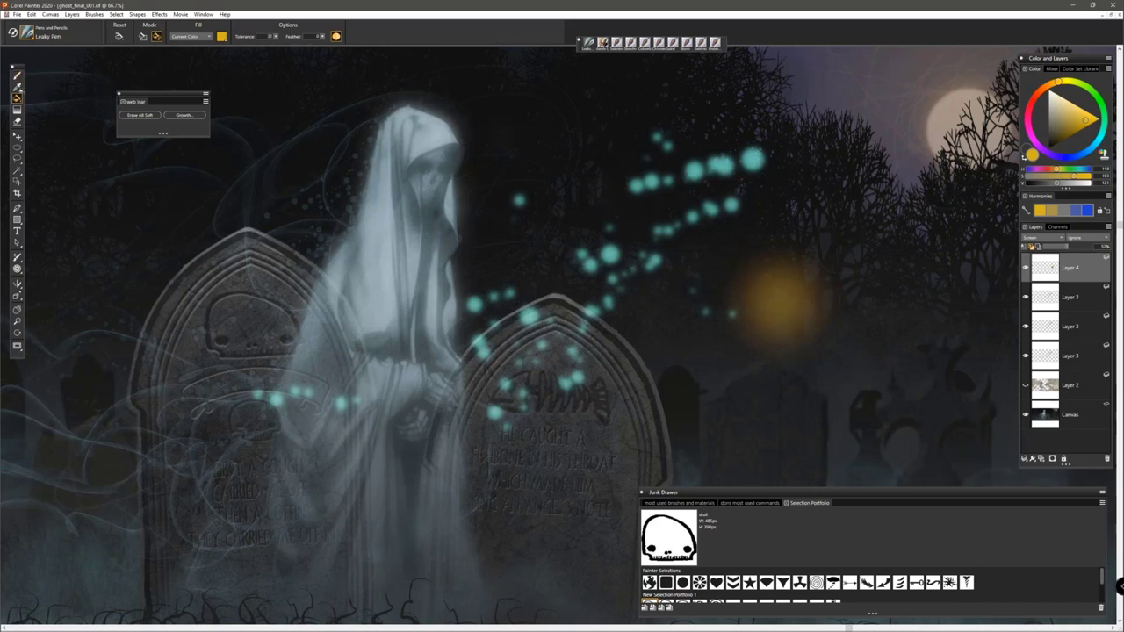
Step: Move the orange glow onto the moon in the upper-right sky and scale it up into a wide halo
{"action": "left_click", "coordinate": [17, 138]}
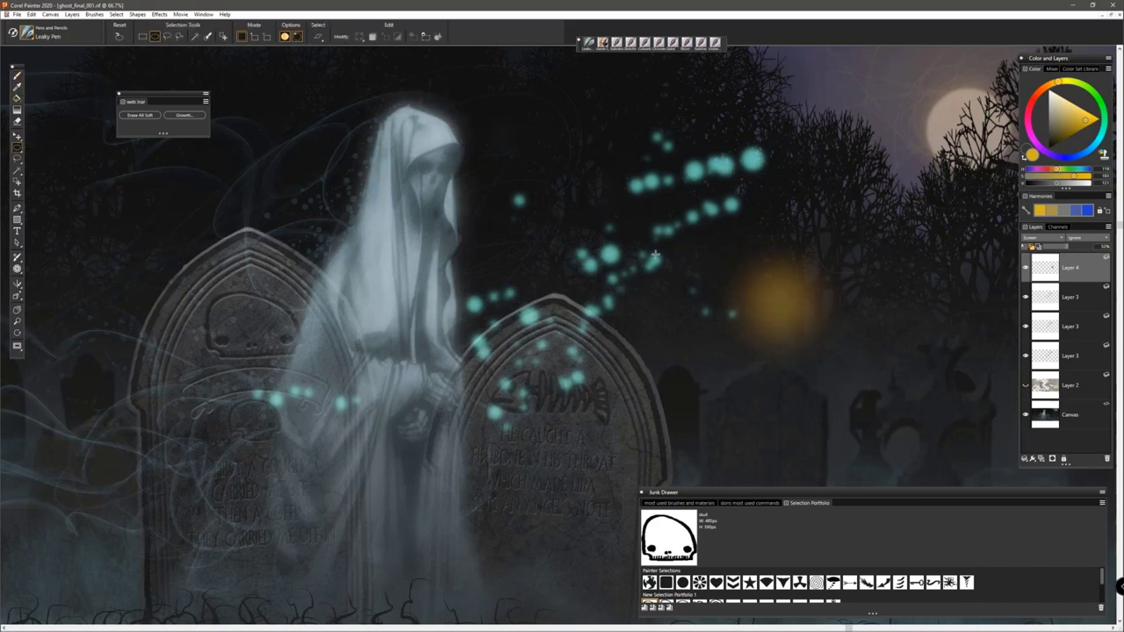
{"action": "left_click_drag", "start_coordinate": [16, 138], "coordinate": [33, 138]}
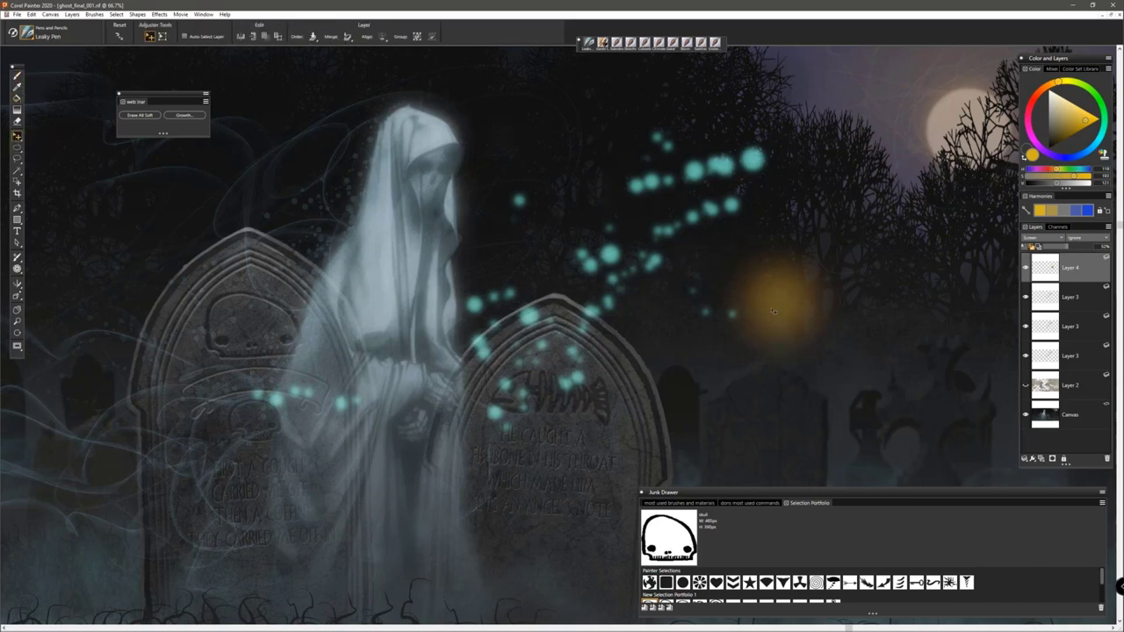
{"action": "mouse_move", "coordinate": [778, 298]}
{"action": "left_mouse_down"}
{"action": "mouse_move", "coordinate": [826, 226]}
{"action": "mouse_move", "coordinate": [814, 147]}
{"action": "mouse_move", "coordinate": [798, 163]}
{"action": "mouse_move", "coordinate": [834, 251]}
{"action": "mouse_move", "coordinate": [918, 220]}
{"action": "mouse_move", "coordinate": [887, 242]}
{"action": "mouse_move", "coordinate": [783, 387]}
{"action": "mouse_move", "coordinate": [842, 273]}
{"action": "mouse_move", "coordinate": [844, 163]}
{"action": "mouse_move", "coordinate": [976, 162]}
{"action": "mouse_move", "coordinate": [976, 176]}
{"action": "mouse_move", "coordinate": [743, 281]}
{"action": "left_mouse_up"}
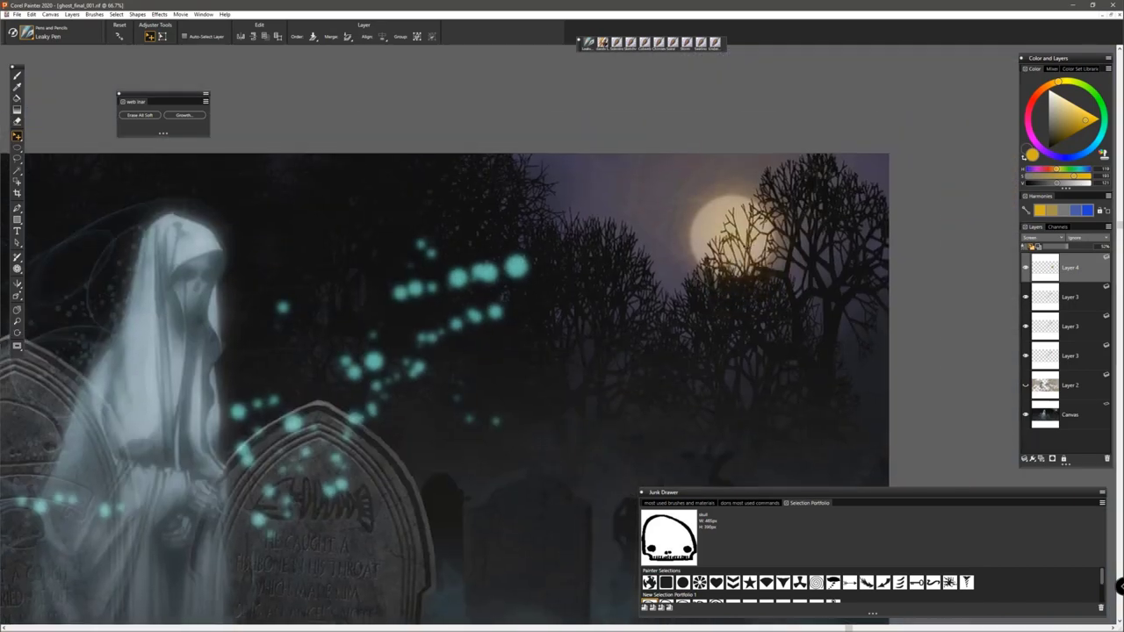
{"action": "left_click_drag", "start_coordinate": [785, 228], "coordinate": [760, 258]}
{"action": "key", "text": "ctrl+t"}
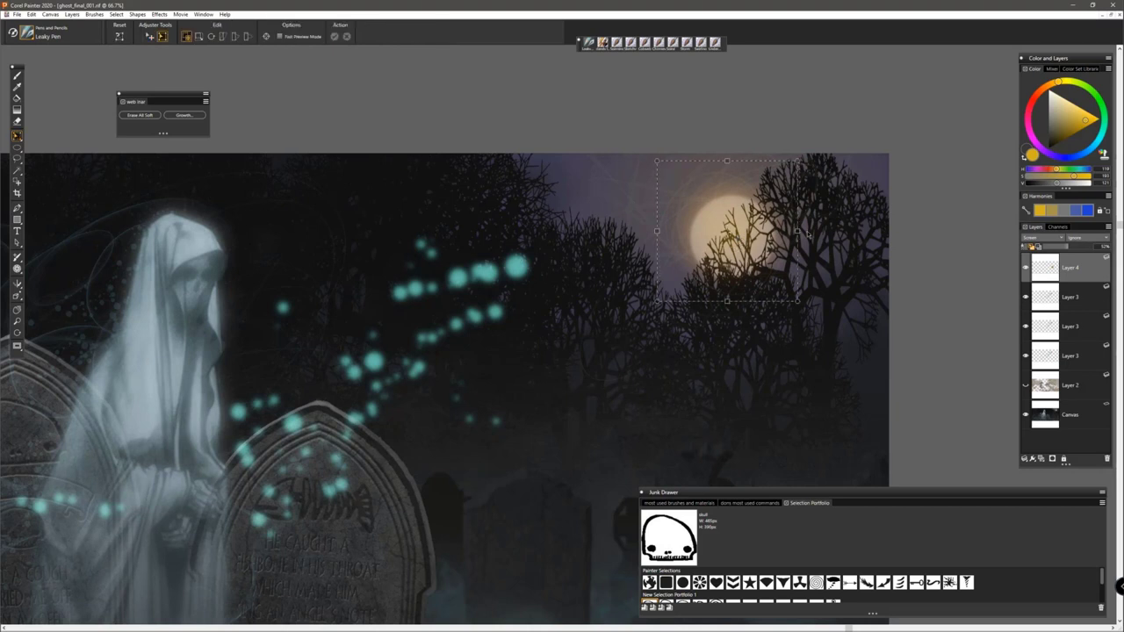
{"action": "left_click_drag", "start_coordinate": [797, 300], "coordinate": [874, 378]}
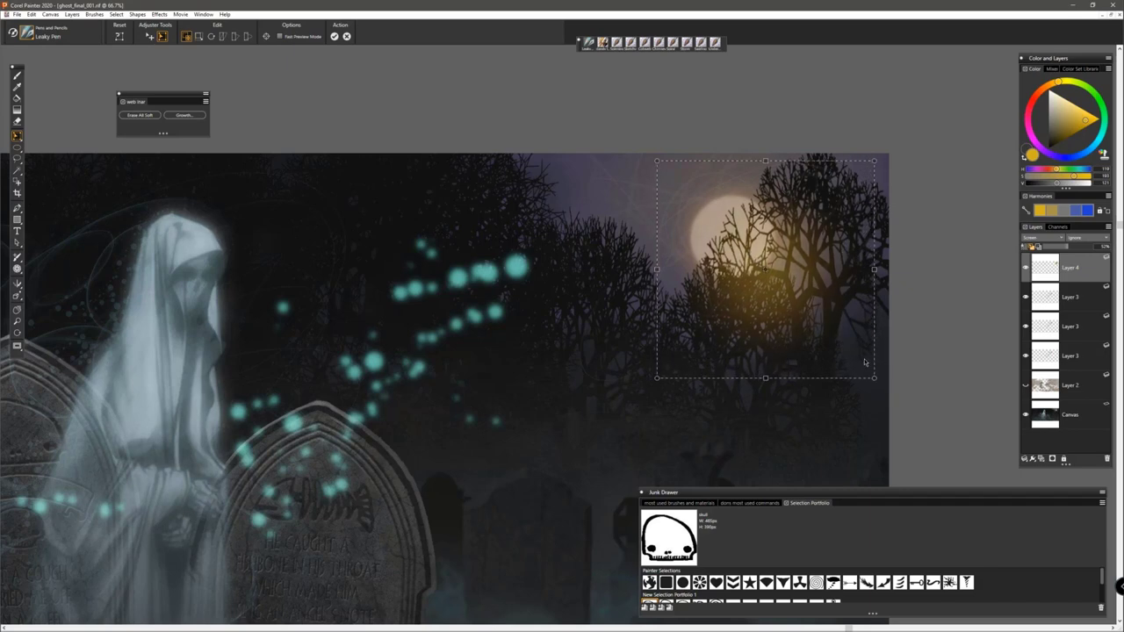
{"action": "key", "text": "Return"}
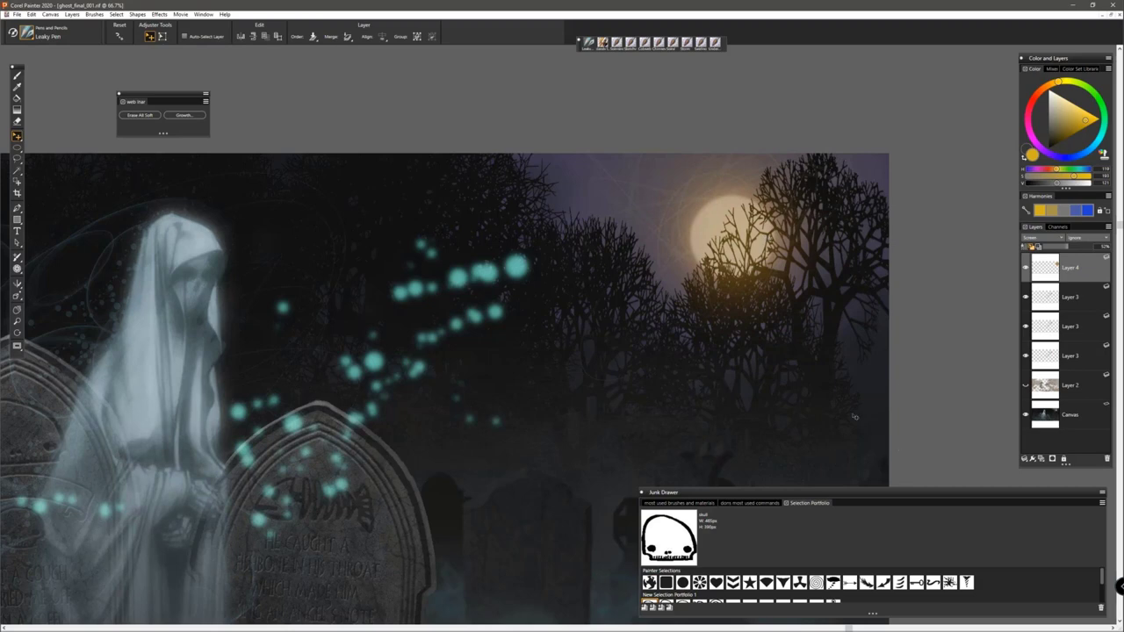
{"action": "key", "text": "ctrl+minus"}
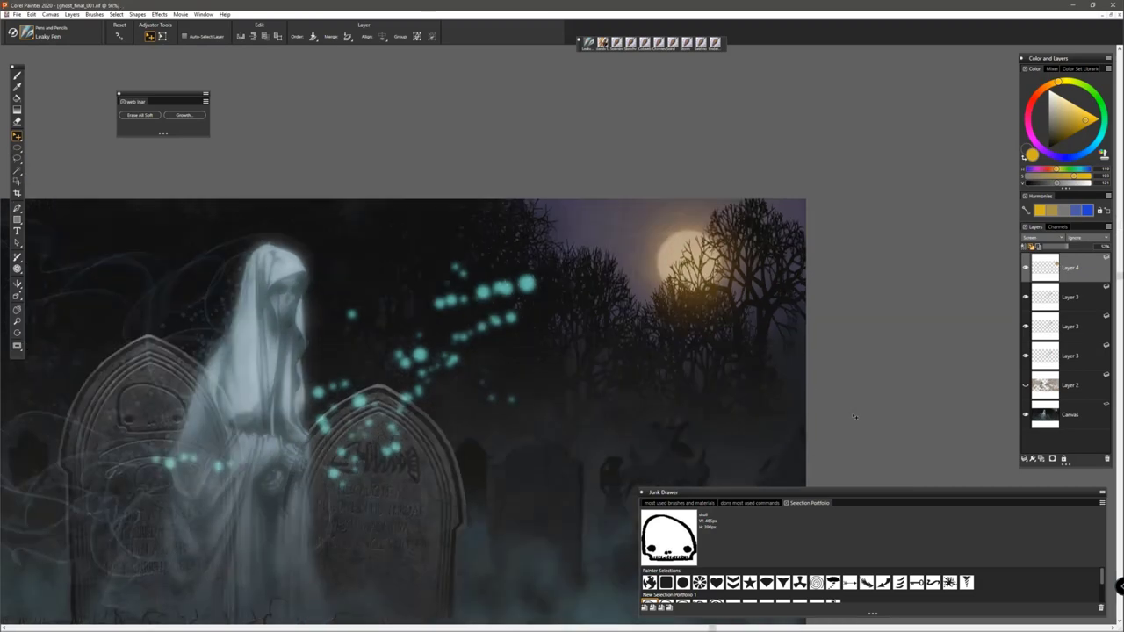
{"action": "mouse_move", "coordinate": [463, 468]}
{"action": "left_mouse_down"}
{"action": "mouse_move", "coordinate": [481, 436]}
{"action": "mouse_move", "coordinate": [617, 376]}
{"action": "mouse_move", "coordinate": [657, 340]}
{"action": "left_mouse_up"}
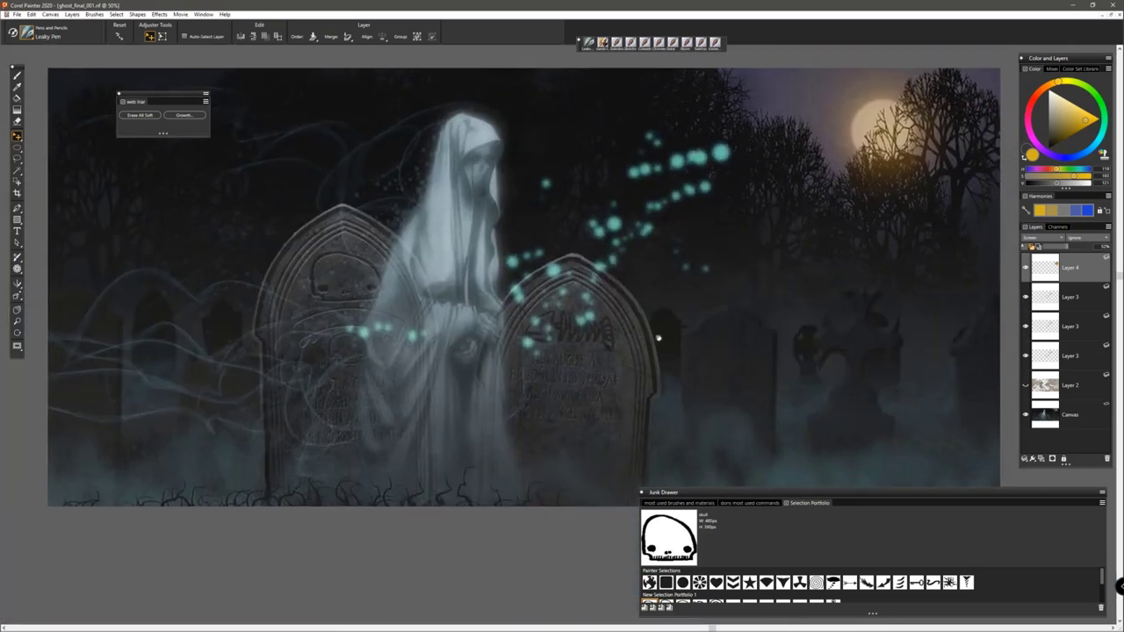
Step: Open the nozzle libraries, enlarge the panel to show every library, and choose the tombstone nozzle in the don library
{"action": "left_click", "coordinate": [160, 14]}
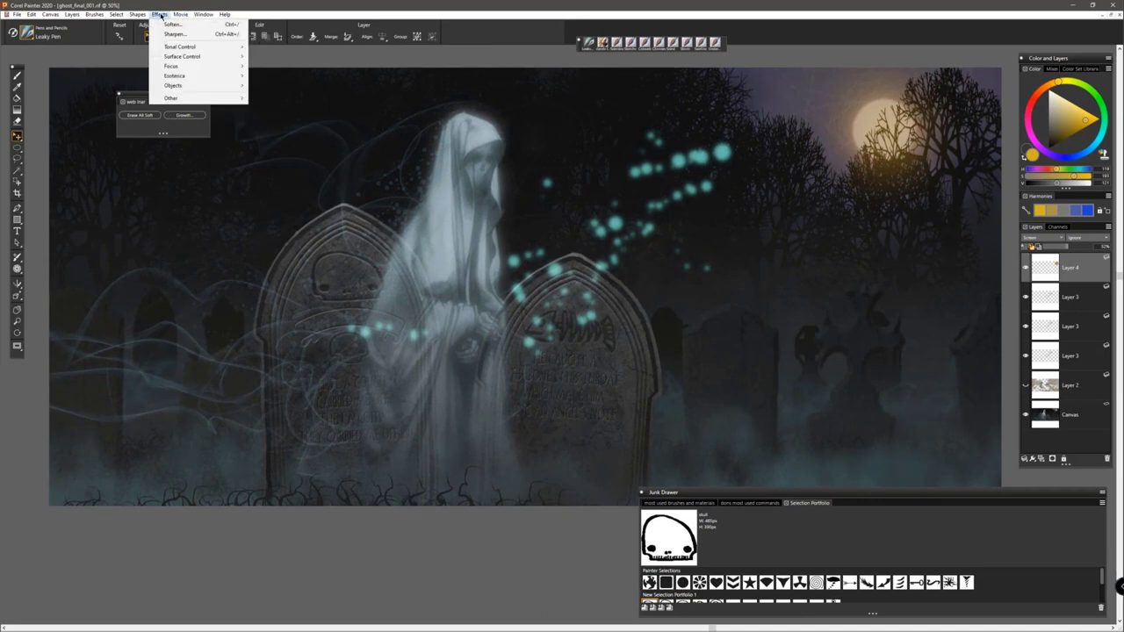
{"action": "mouse_move", "coordinate": [205, 16]}
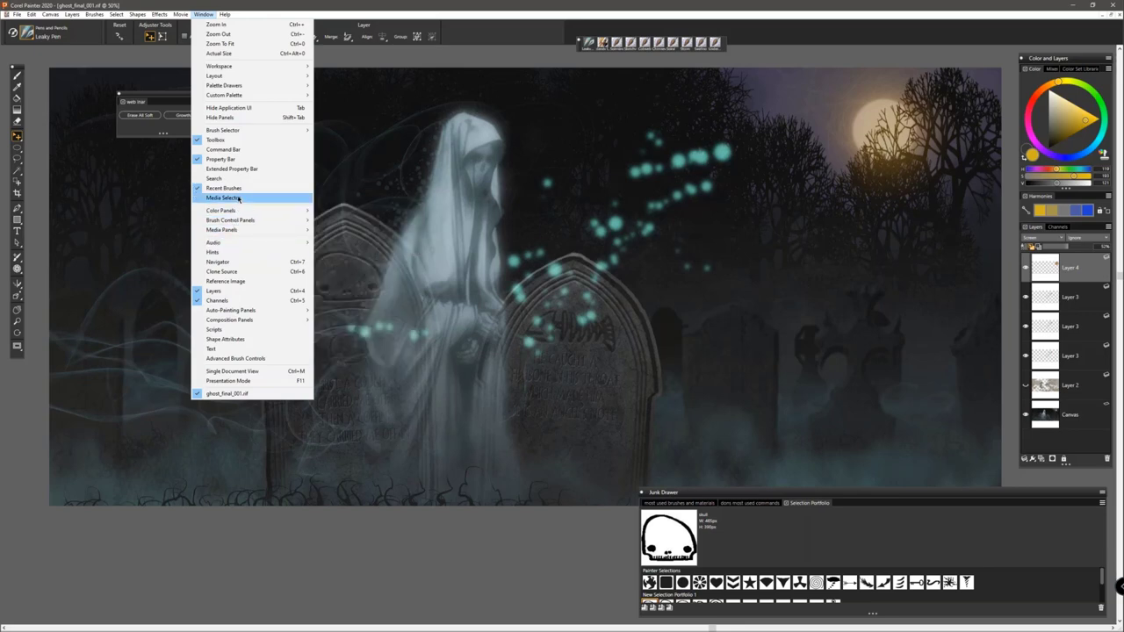
{"action": "mouse_move", "coordinate": [231, 230]}
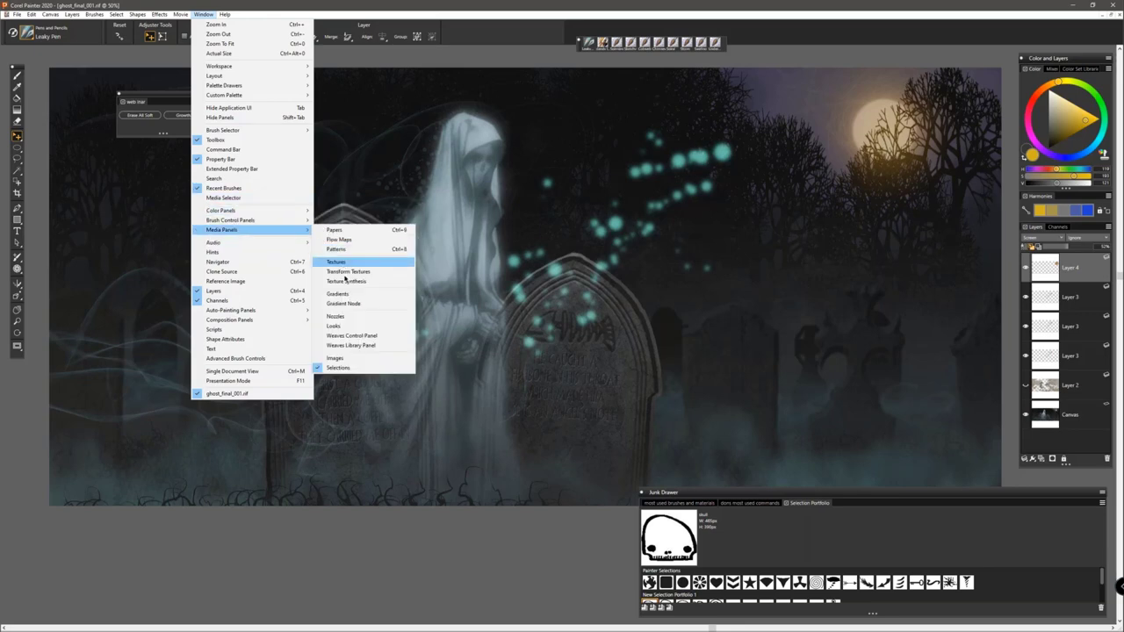
{"action": "left_click", "coordinate": [345, 317]}
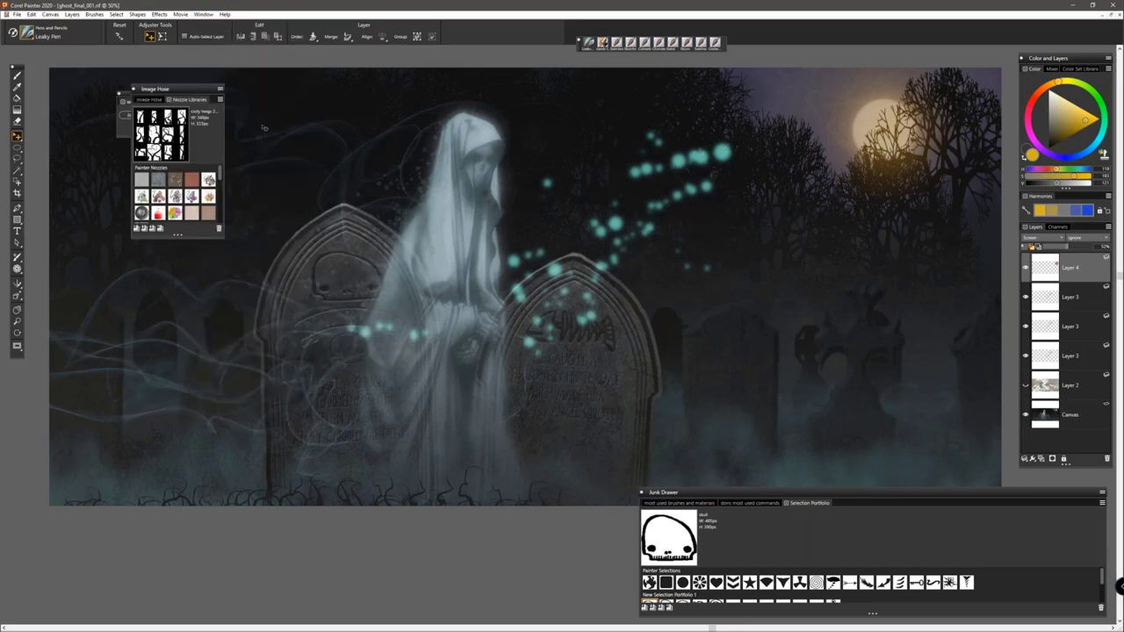
{"action": "left_click_drag", "start_coordinate": [191, 89], "coordinate": [507, 181]}
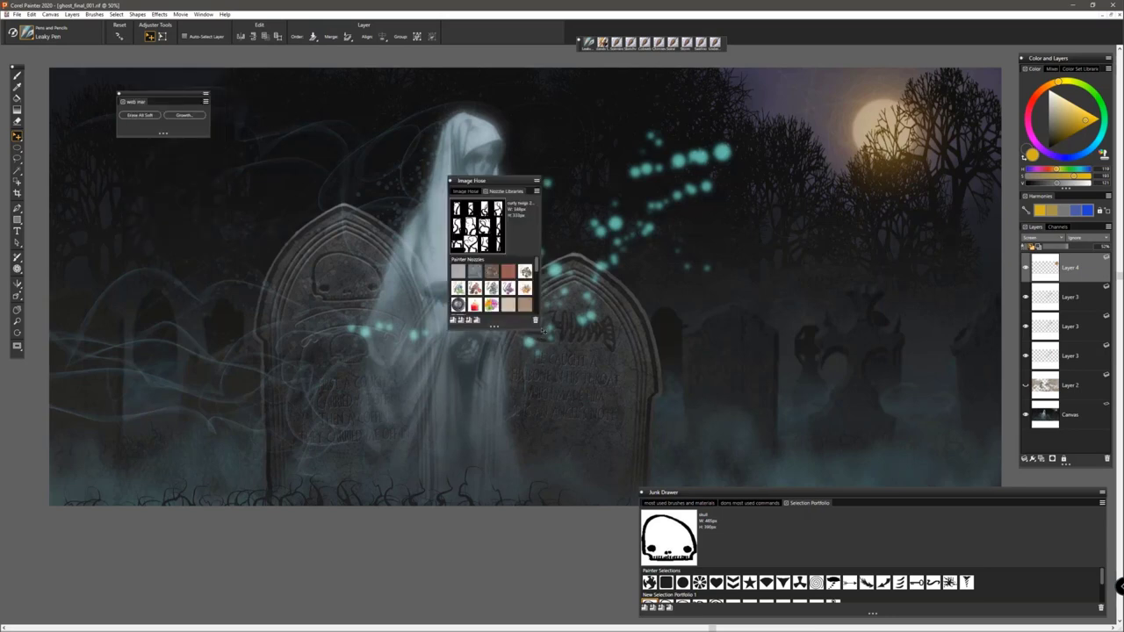
{"action": "left_click_drag", "start_coordinate": [539, 328], "coordinate": [541, 481]}
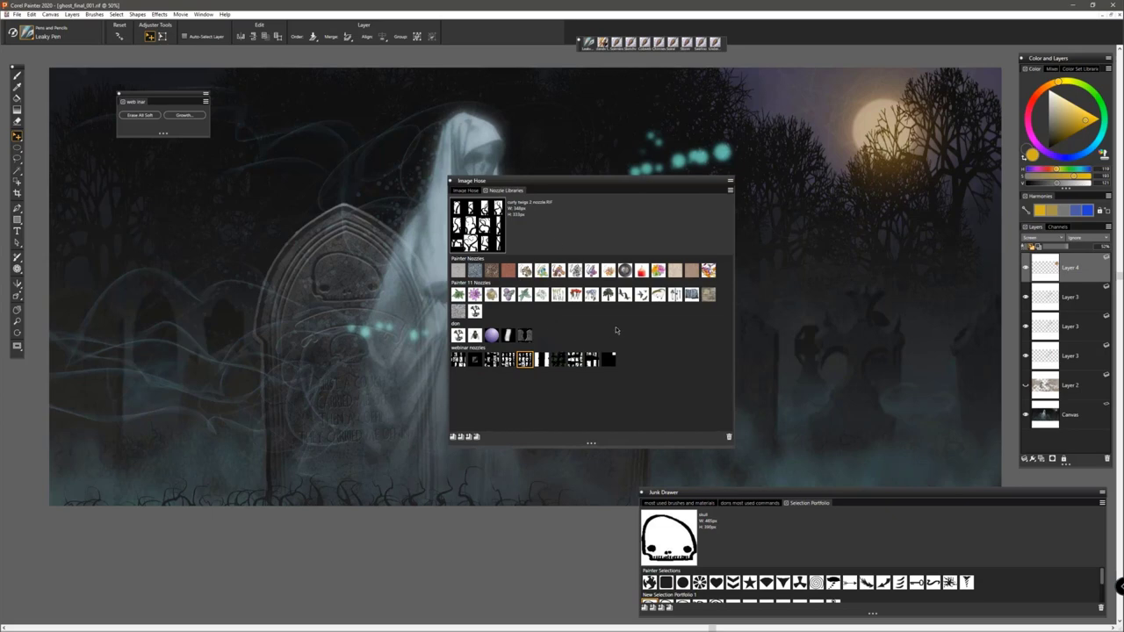
{"action": "left_click", "coordinate": [524, 335]}
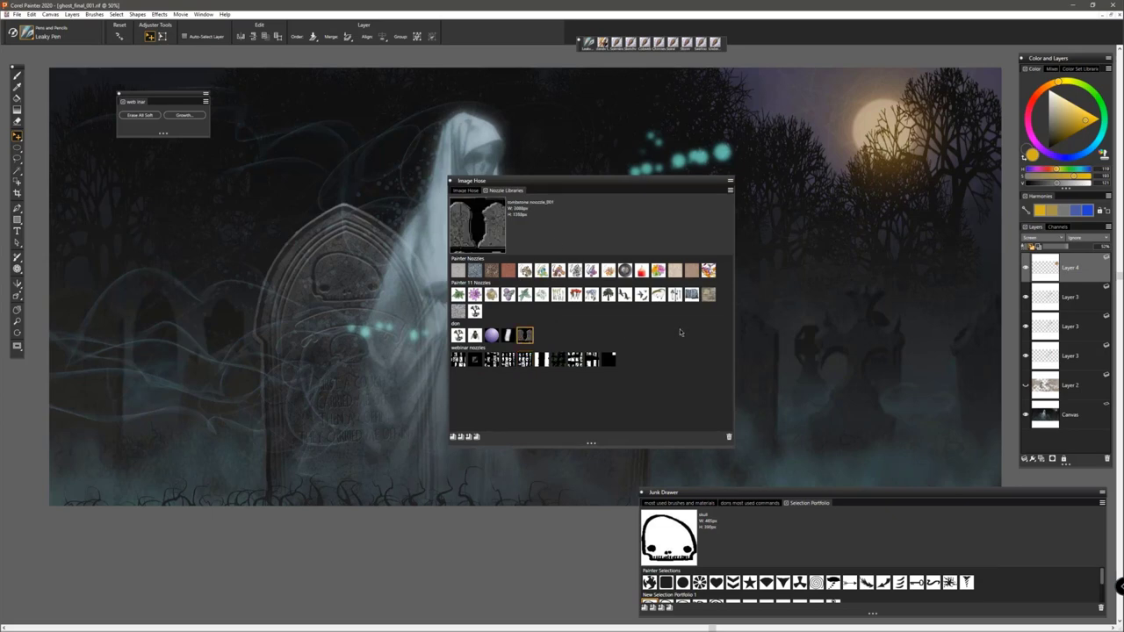
{"action": "left_click_drag", "start_coordinate": [569, 189], "coordinate": [343, 342]}
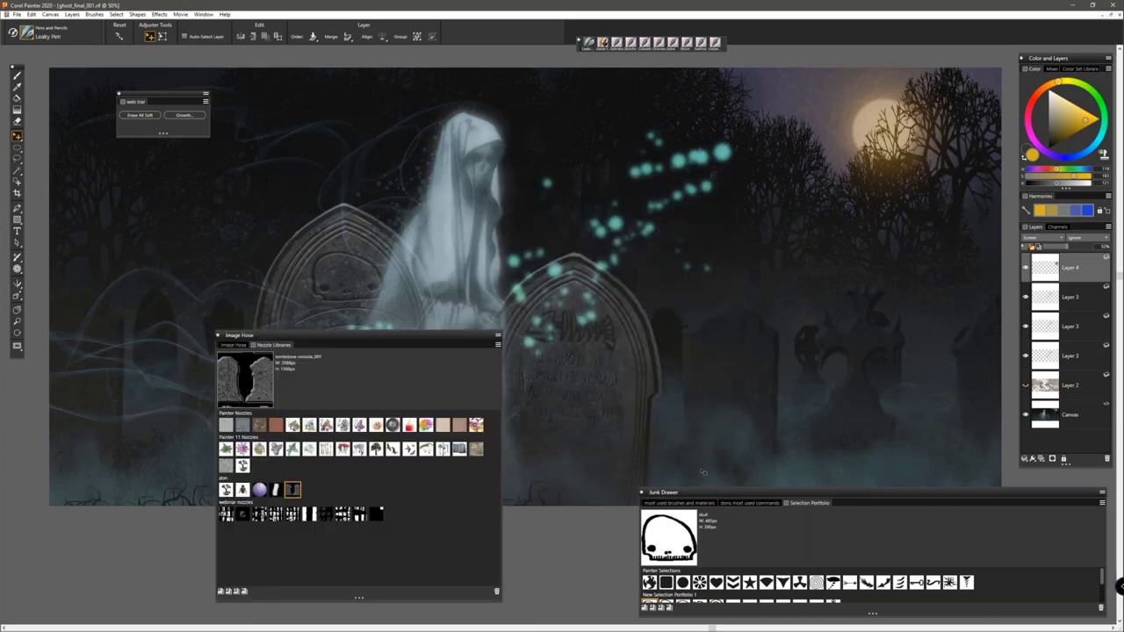
Step: Activate the custom tombstone brush and look at the nozzle creation options in the nozzle library
{"action": "left_click", "coordinate": [680, 503]}
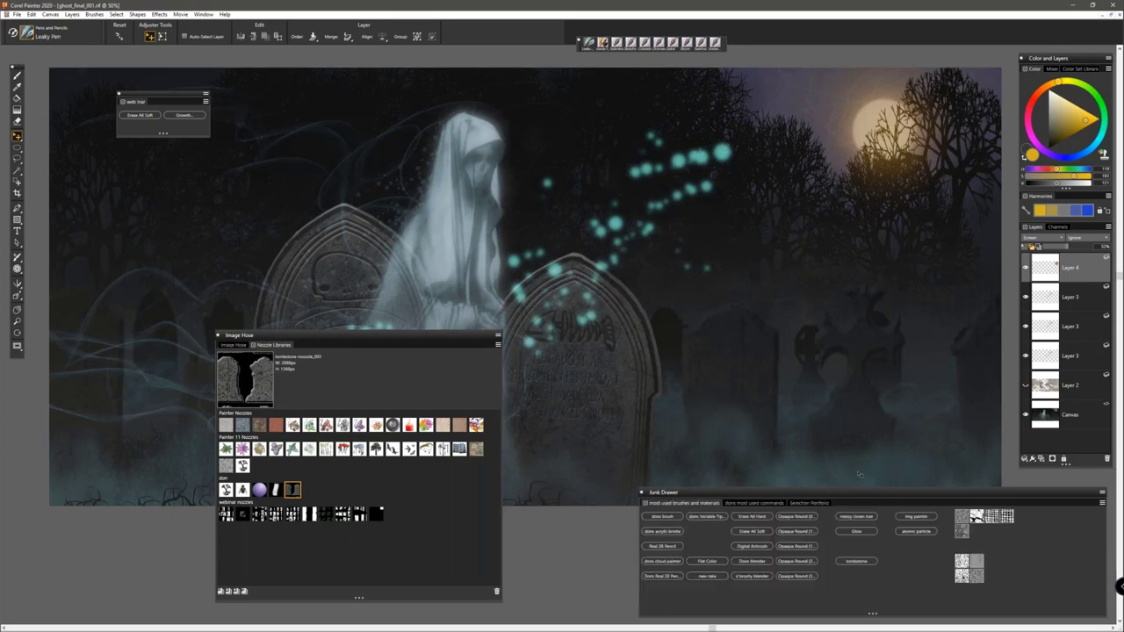
{"action": "left_click", "coordinate": [856, 562]}
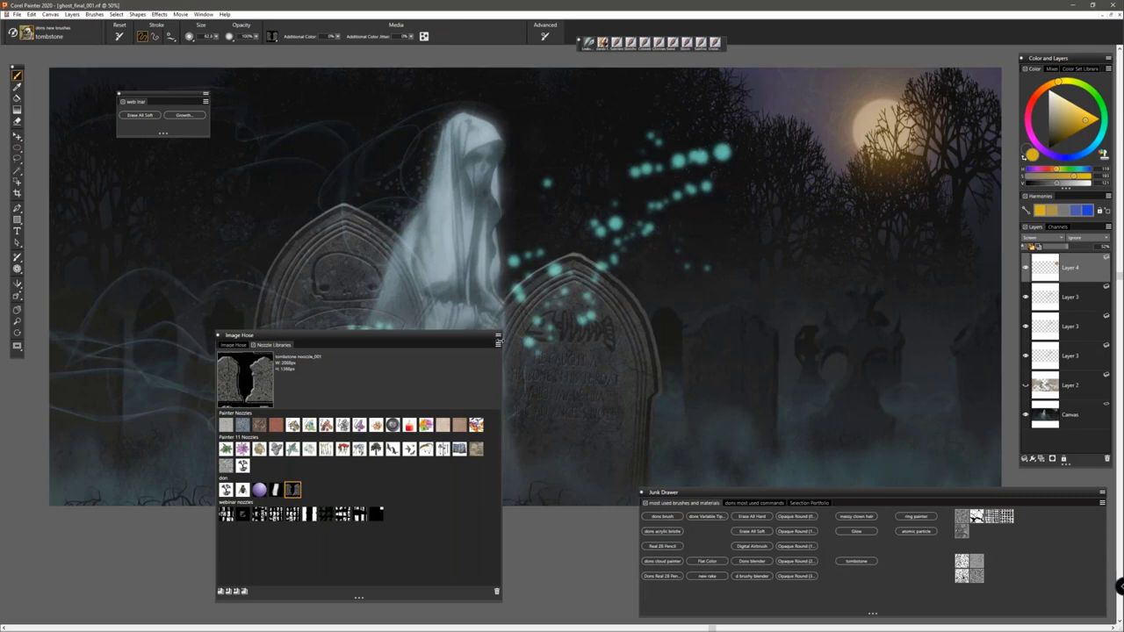
{"action": "left_click", "coordinate": [498, 346]}
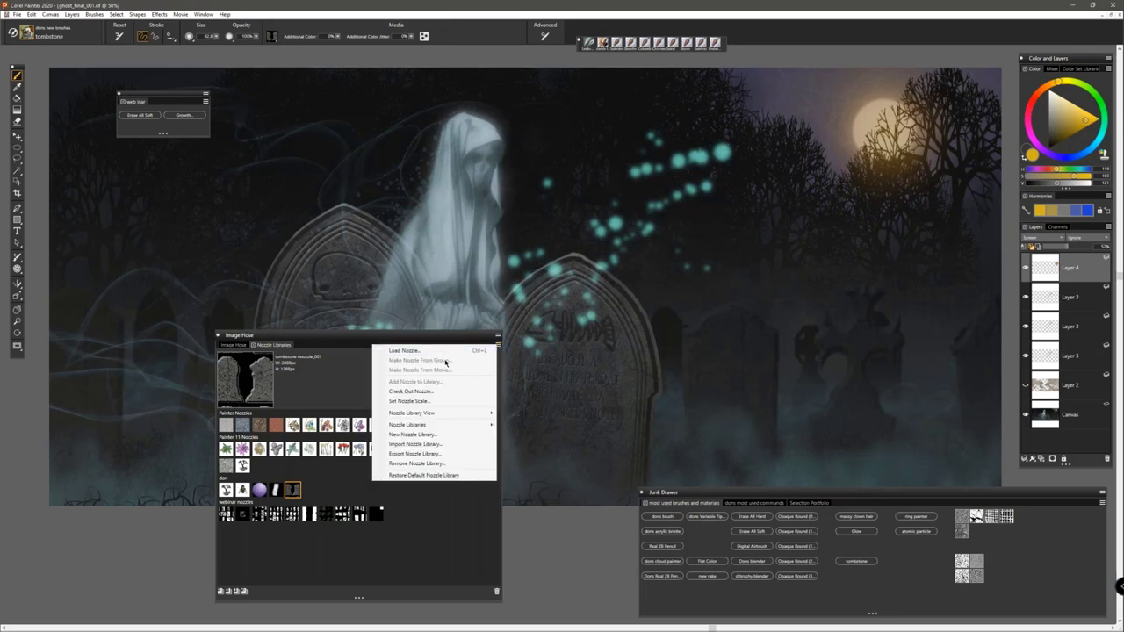
{"action": "left_click", "coordinate": [464, 338]}
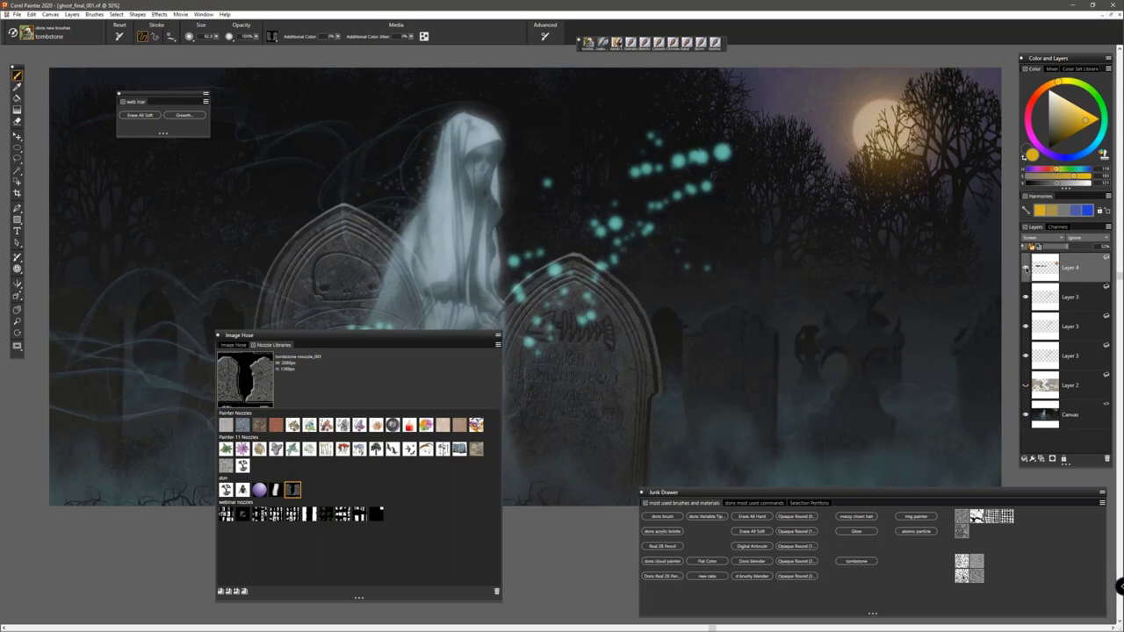
Step: Hide the moon glow layer and paint a row of small black tombstones across the scene on a new layer
{"action": "key", "text": "ctrl+z"}
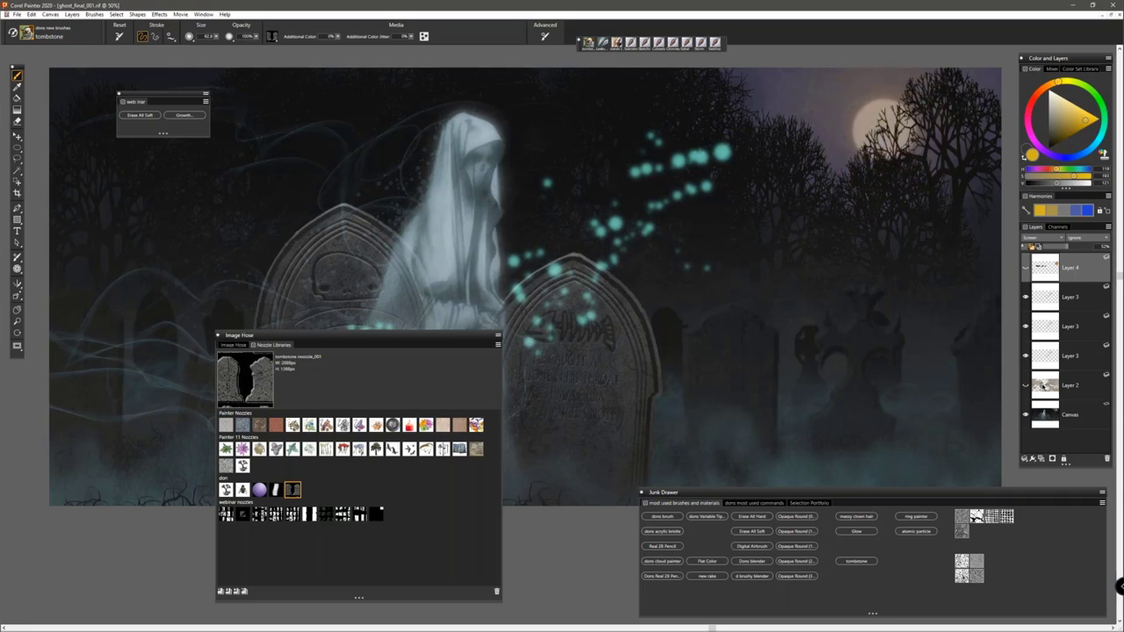
{"action": "left_click", "coordinate": [1041, 459]}
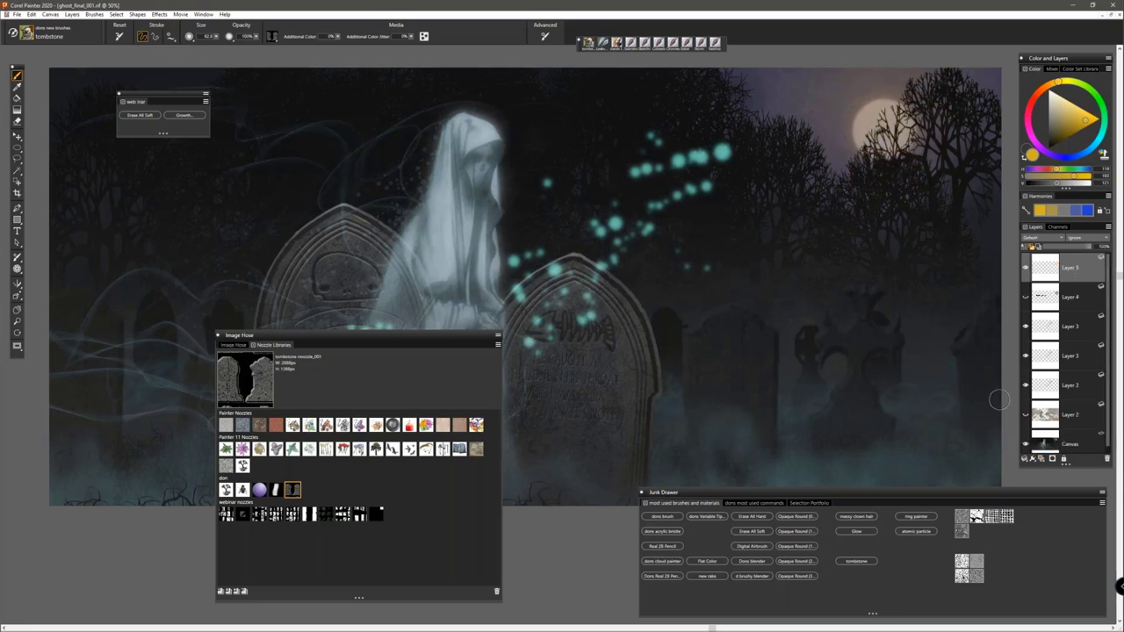
{"action": "mouse_move", "coordinate": [176, 222]}
{"action": "left_mouse_down"}
{"action": "mouse_move", "coordinate": [443, 206]}
{"action": "mouse_move", "coordinate": [877, 236]}
{"action": "left_mouse_up"}
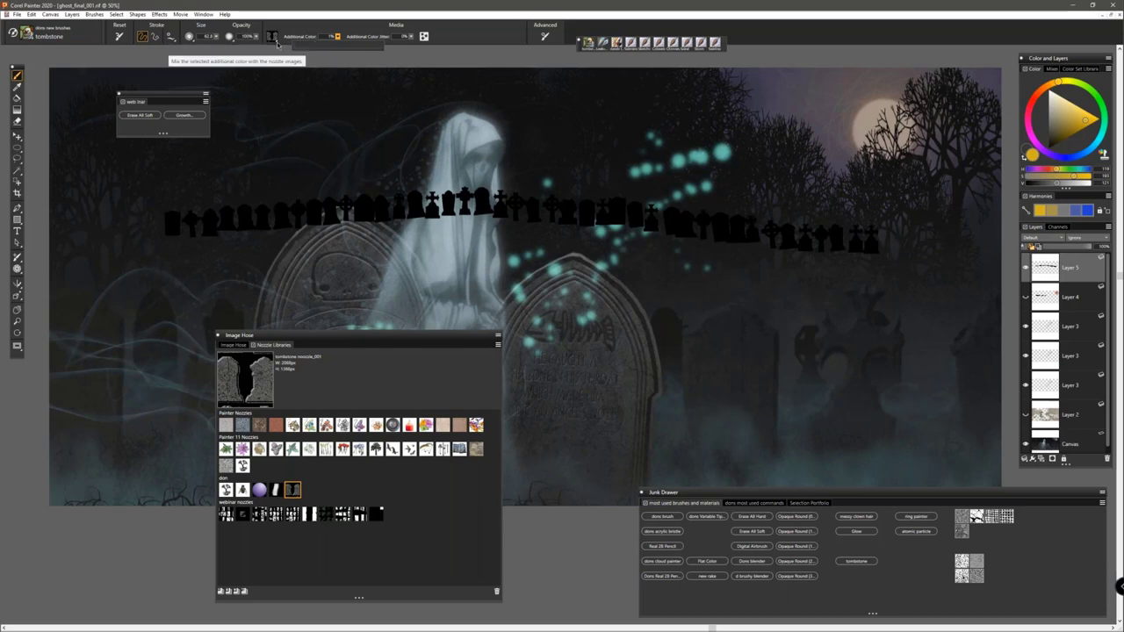
Step: Set Additional Color to 100% and paint a row of small stone-textured tombstones, plus a row of much larger ones
{"action": "left_click_drag", "start_coordinate": [338, 36], "coordinate": [407, 53]}
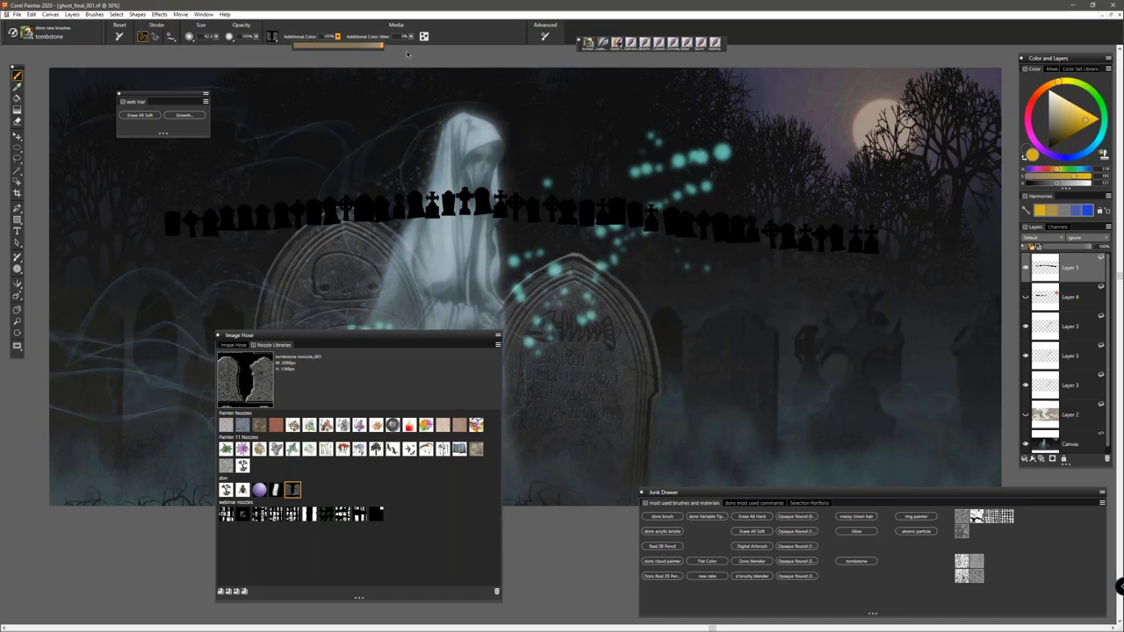
{"action": "mouse_move", "coordinate": [110, 173]}
{"action": "left_mouse_down"}
{"action": "mouse_move", "coordinate": [380, 160]}
{"action": "mouse_move", "coordinate": [853, 191]}
{"action": "left_mouse_up"}
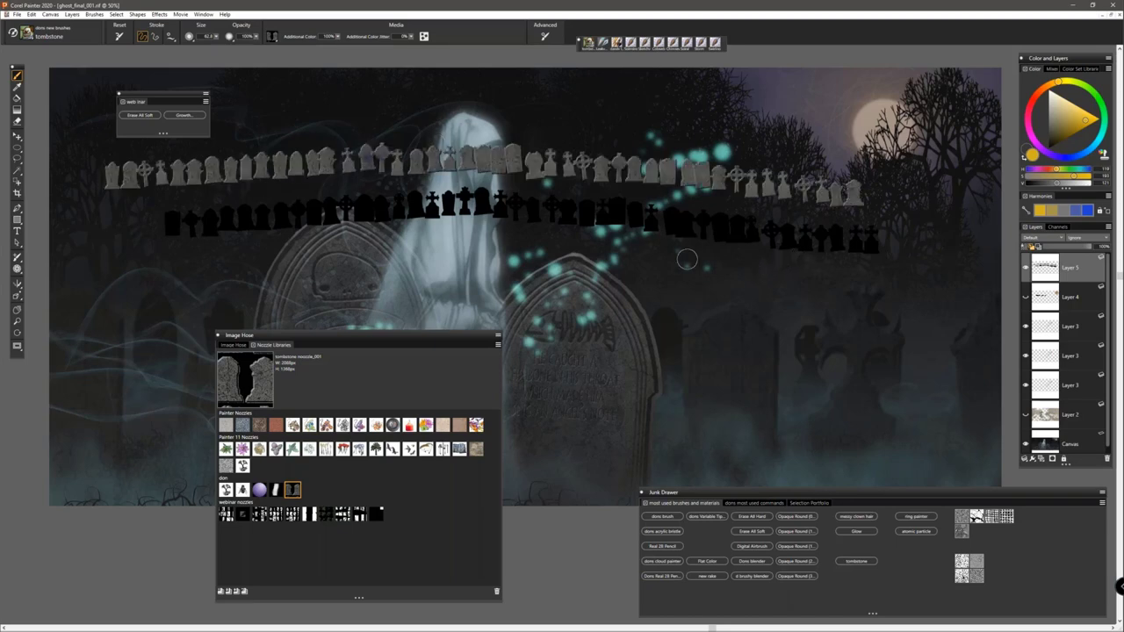
{"action": "mouse_move", "coordinate": [299, 209]}
{"action": "left_mouse_down"}
{"action": "mouse_move", "coordinate": [373, 258]}
{"action": "mouse_move", "coordinate": [302, 205]}
{"action": "mouse_move", "coordinate": [597, 216]}
{"action": "mouse_move", "coordinate": [821, 230]}
{"action": "left_mouse_up"}
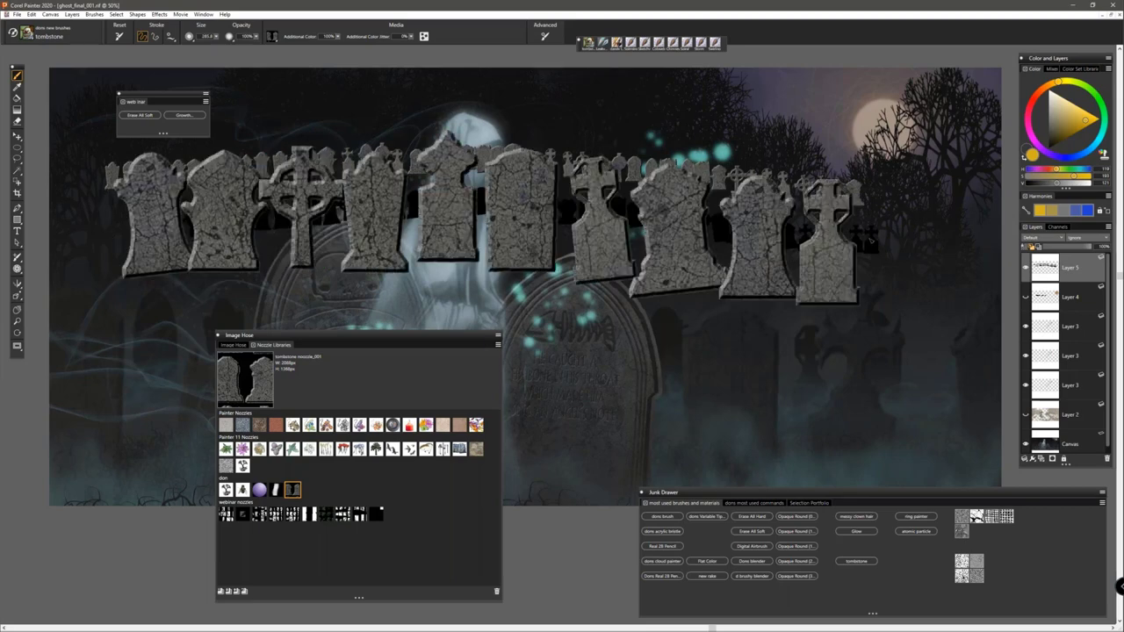
Step: Paint two more overlapping rows of large tombstones below the first, lowering Additional Color before each for darker stones
{"action": "left_click_drag", "start_coordinate": [337, 36], "coordinate": [325, 42]}
{"action": "mouse_move", "coordinate": [189, 278]}
{"action": "left_mouse_down"}
{"action": "mouse_move", "coordinate": [438, 272]}
{"action": "mouse_move", "coordinate": [809, 299]}
{"action": "left_mouse_up"}
{"action": "left_click_drag", "start_coordinate": [337, 37], "coordinate": [314, 45]}
{"action": "mouse_move", "coordinate": [105, 327]}
{"action": "left_mouse_down"}
{"action": "mouse_move", "coordinate": [693, 346]}
{"action": "mouse_move", "coordinate": [874, 340]}
{"action": "left_mouse_up"}
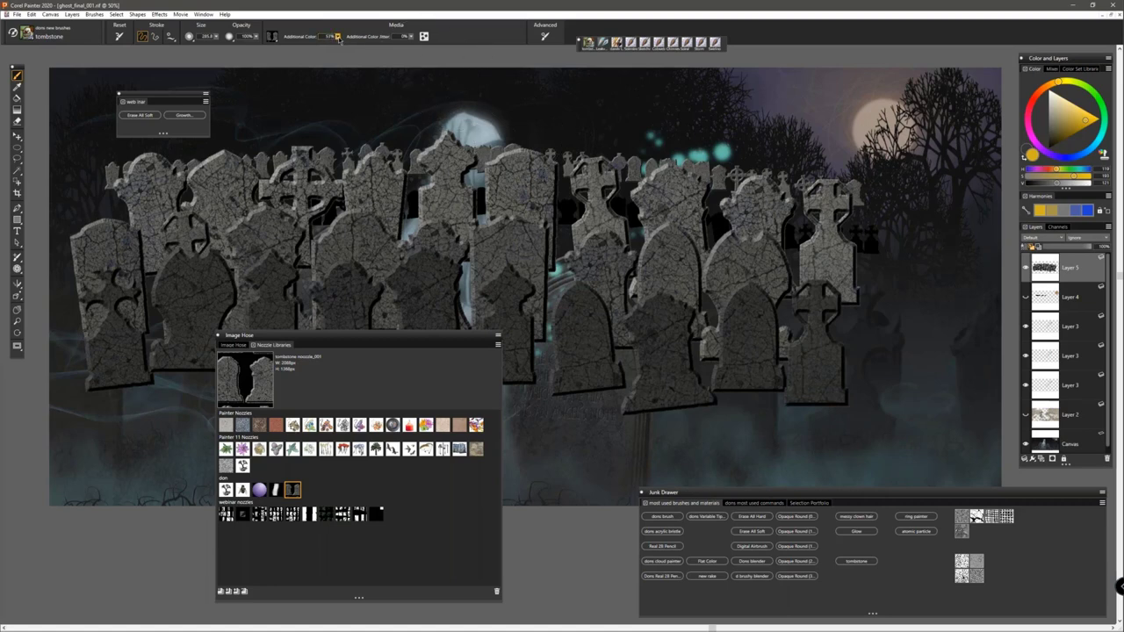
Step: Lower Additional Color and paint one more row of dark tombstones, plus a row of houses with the Little Houses nozzle
{"action": "left_click_drag", "start_coordinate": [337, 37], "coordinate": [335, 43]}
{"action": "mouse_move", "coordinate": [97, 377]}
{"action": "left_mouse_down"}
{"action": "mouse_move", "coordinate": [361, 366]}
{"action": "mouse_move", "coordinate": [821, 387]}
{"action": "left_mouse_up"}
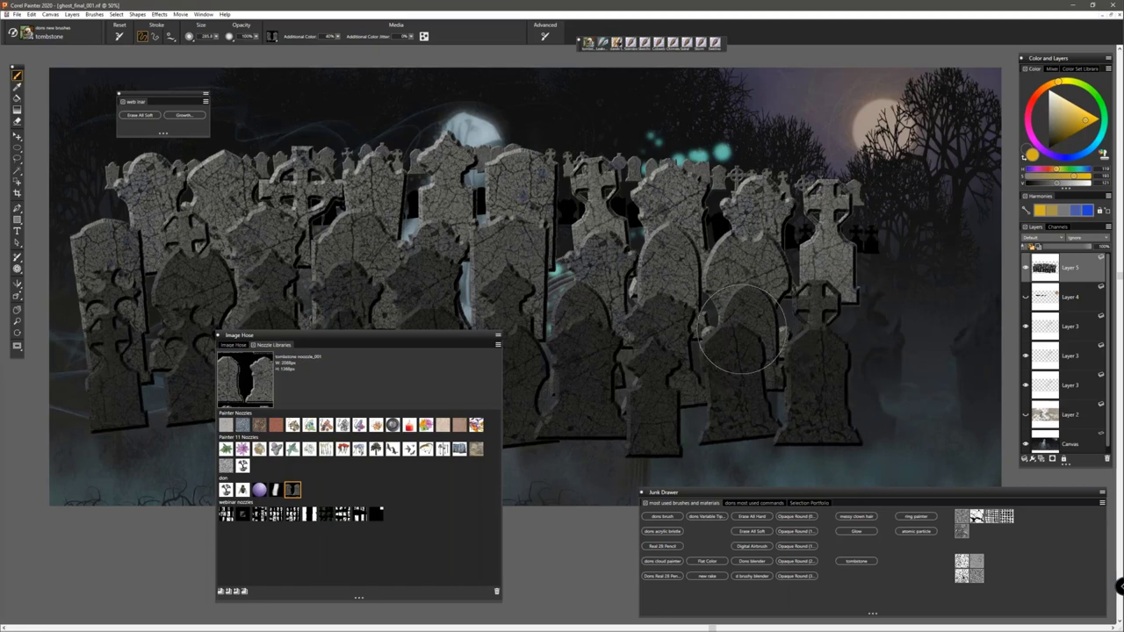
{"action": "left_click", "coordinate": [458, 448]}
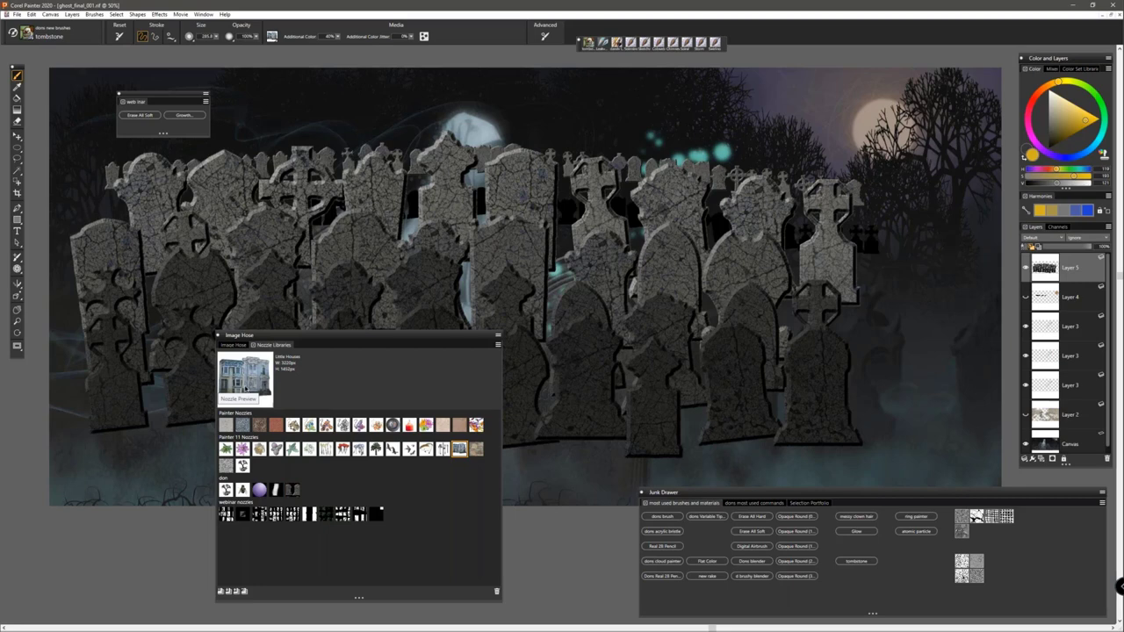
{"action": "left_click_drag", "start_coordinate": [263, 200], "coordinate": [843, 187]}
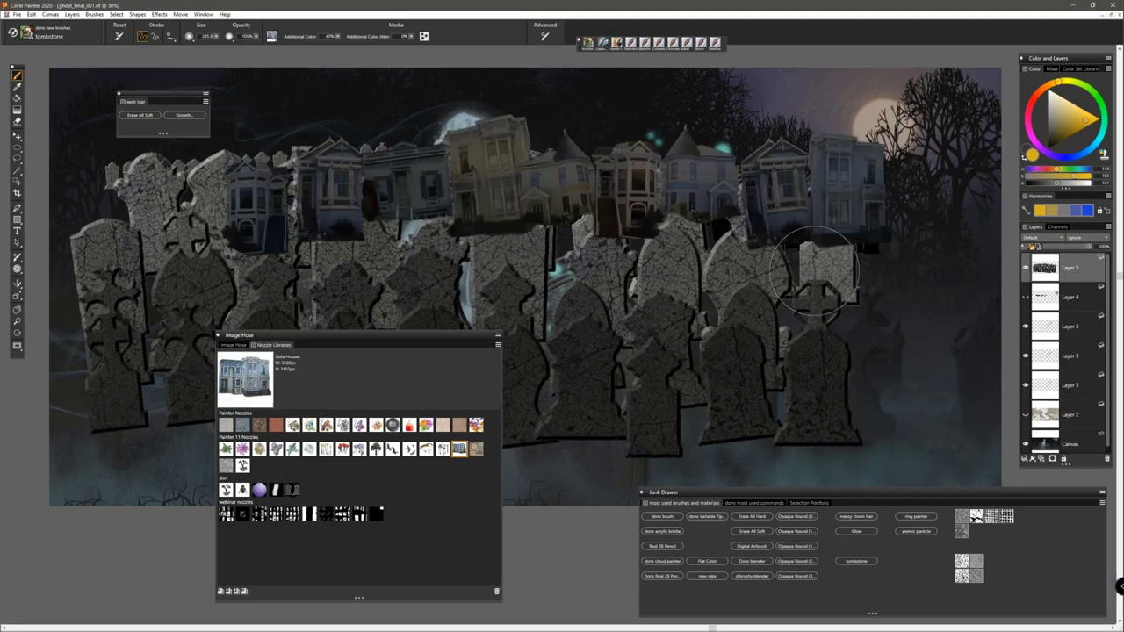
Step: Raise Additional Color, set the additional color to pale blue and the main color to black, and paint houses above the first row
{"action": "left_click", "coordinate": [338, 37]}
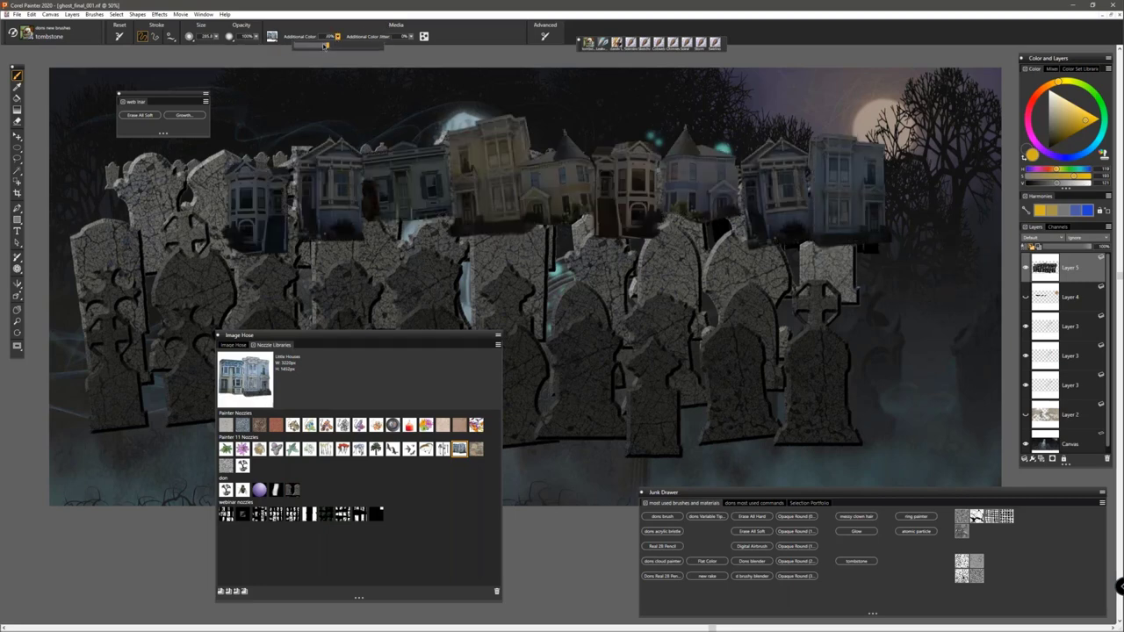
{"action": "left_click_drag", "start_coordinate": [325, 46], "coordinate": [369, 50]}
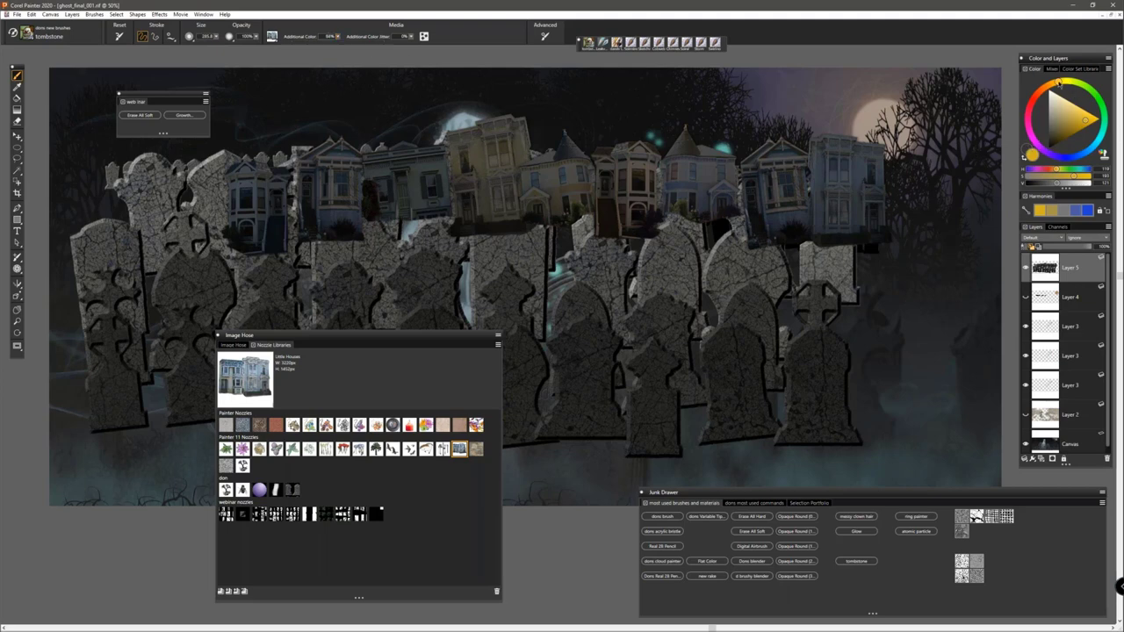
{"action": "mouse_move", "coordinate": [1059, 83]}
{"action": "left_mouse_down"}
{"action": "mouse_move", "coordinate": [1097, 109]}
{"action": "mouse_move", "coordinate": [1086, 149]}
{"action": "mouse_move", "coordinate": [1096, 143]}
{"action": "mouse_move", "coordinate": [1055, 117]}
{"action": "left_mouse_up"}
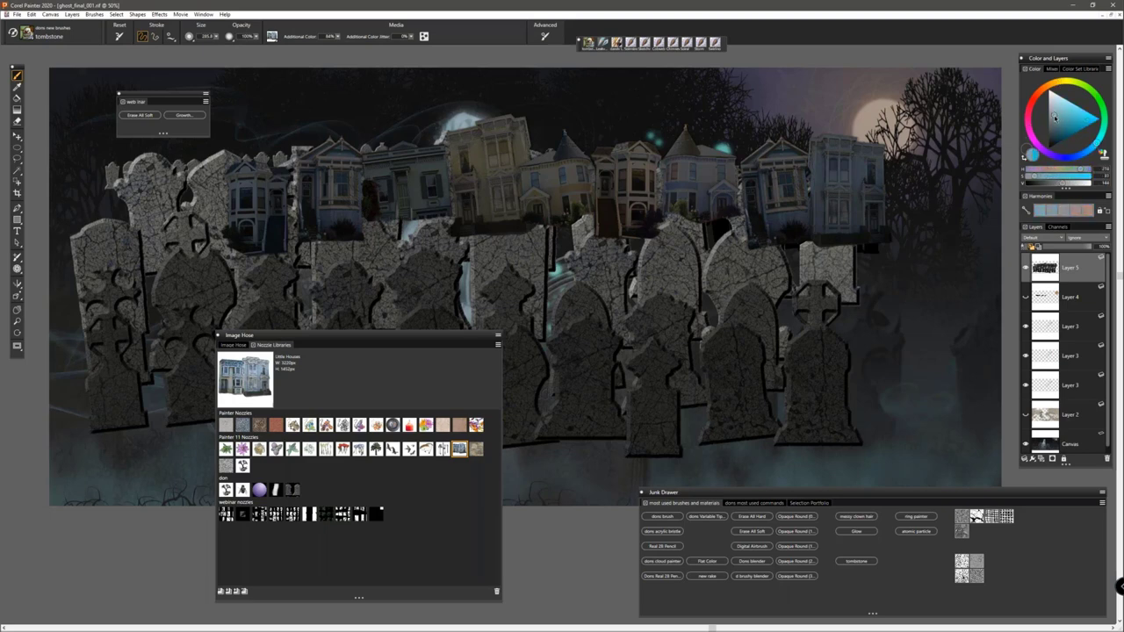
{"action": "left_click", "coordinate": [1025, 160]}
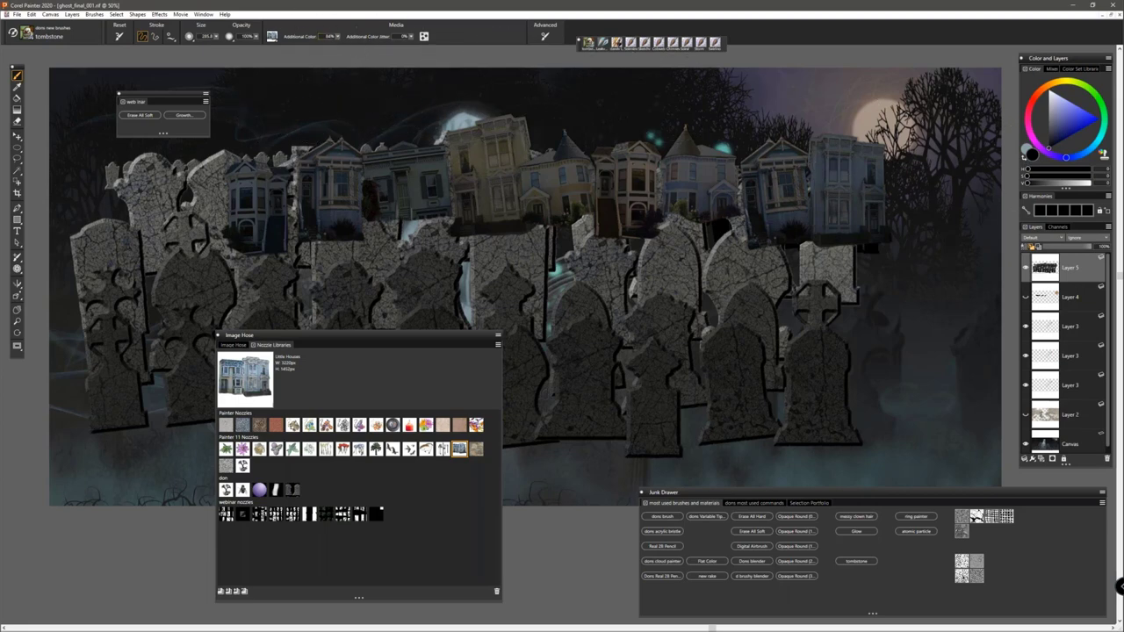
{"action": "left_click_drag", "start_coordinate": [263, 122], "coordinate": [658, 127]}
{"action": "left_click_drag", "start_coordinate": [722, 150], "coordinate": [730, 144]}
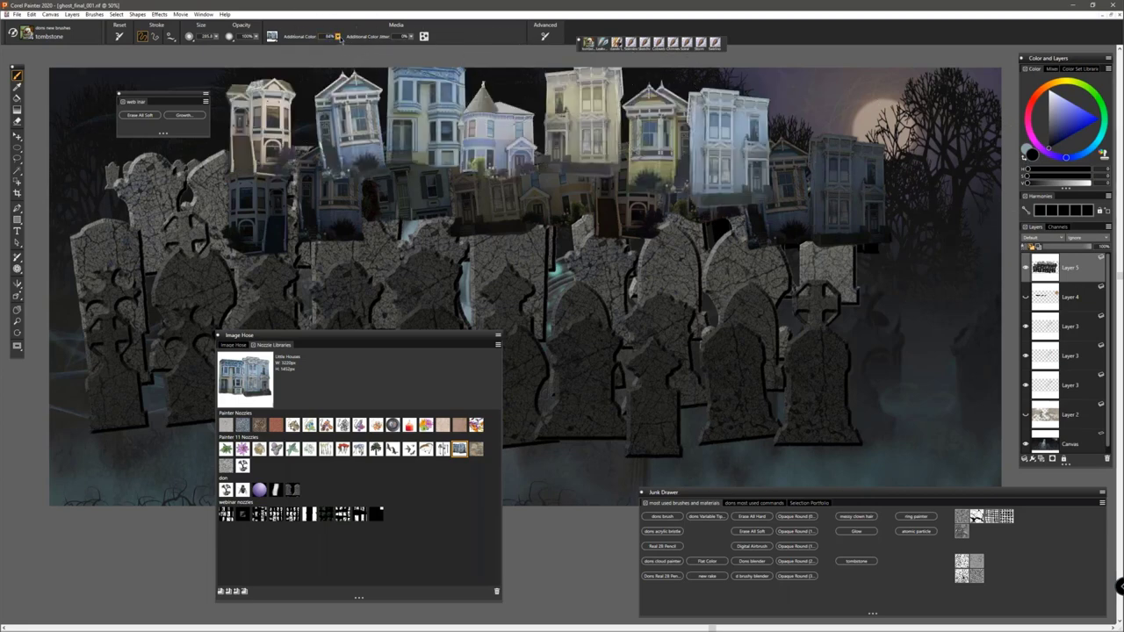
Step: Lower Additional Color and paint two pale blue rows of houses, raising it before each of two further overlapping rows
{"action": "mouse_move", "coordinate": [339, 40]}
{"action": "left_mouse_down"}
{"action": "mouse_move", "coordinate": [282, 49]}
{"action": "mouse_move", "coordinate": [309, 45]}
{"action": "left_mouse_up"}
{"action": "mouse_move", "coordinate": [232, 215]}
{"action": "left_mouse_down"}
{"action": "mouse_move", "coordinate": [387, 180]}
{"action": "mouse_move", "coordinate": [781, 180]}
{"action": "left_mouse_up"}
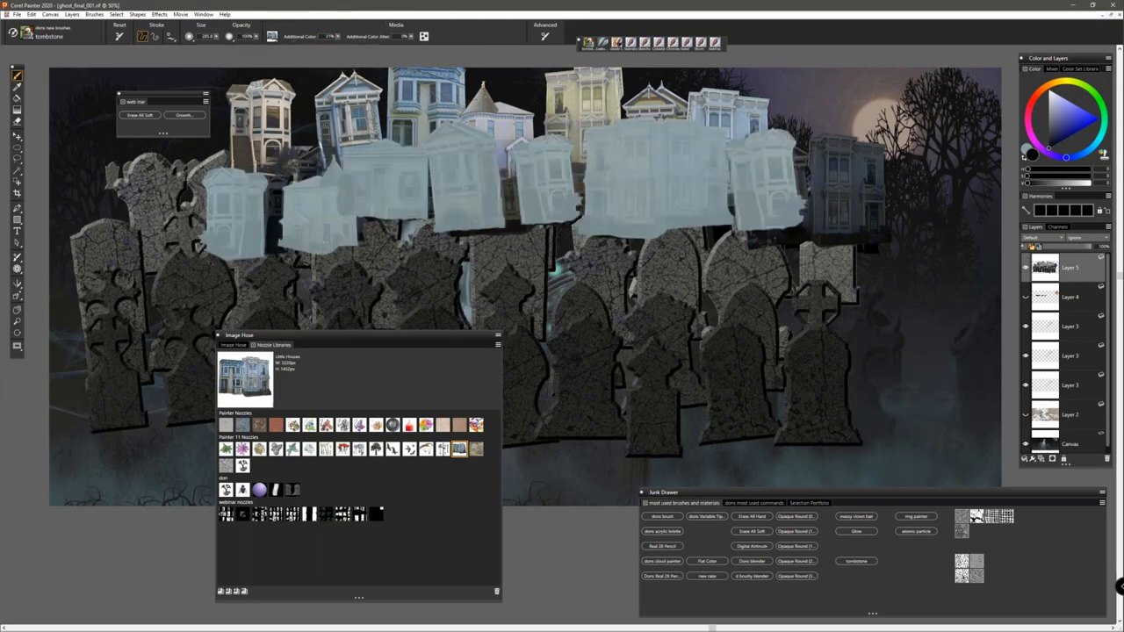
{"action": "left_click_drag", "start_coordinate": [211, 260], "coordinate": [790, 225]}
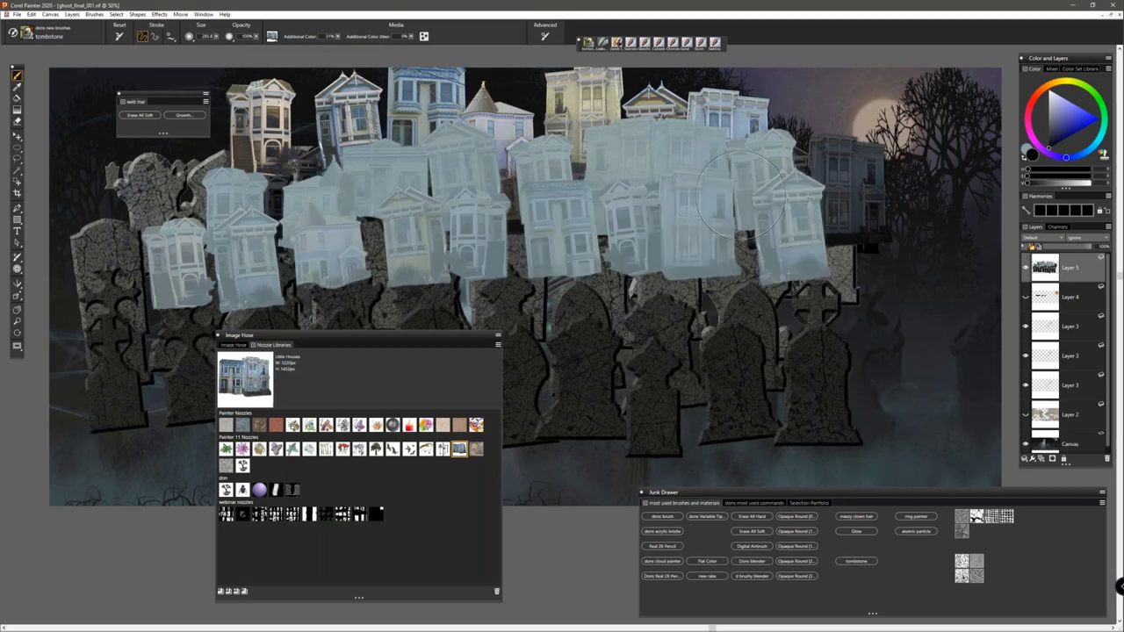
{"action": "left_click", "coordinate": [339, 37]}
{"action": "mouse_move", "coordinate": [154, 303]}
{"action": "left_mouse_down"}
{"action": "mouse_move", "coordinate": [492, 263]}
{"action": "mouse_move", "coordinate": [842, 253]}
{"action": "left_mouse_up"}
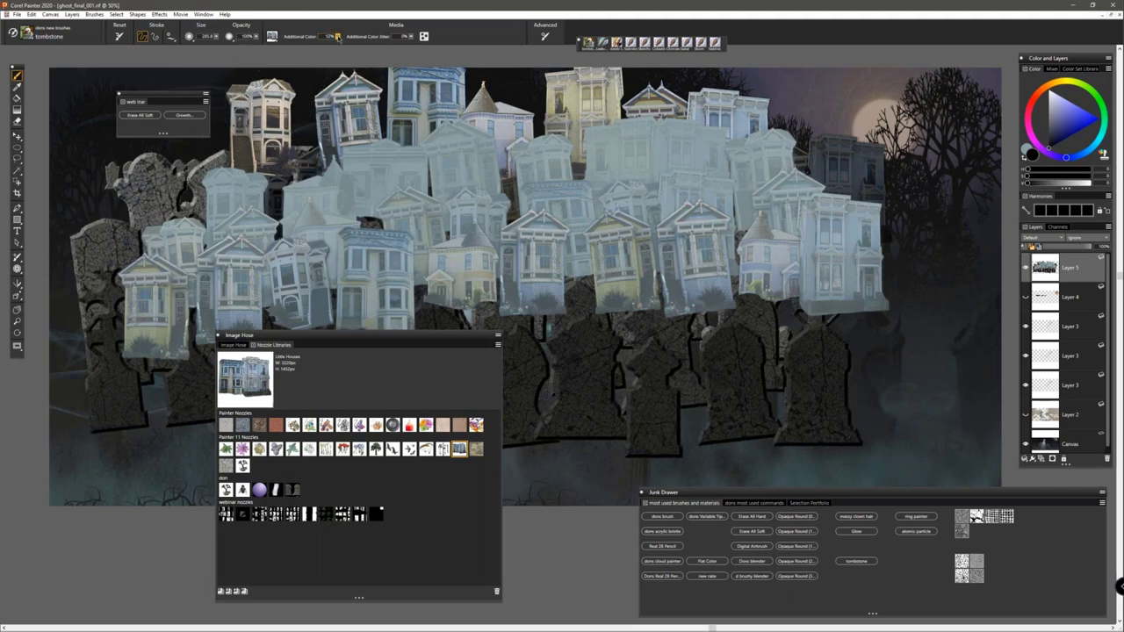
{"action": "left_click_drag", "start_coordinate": [338, 37], "coordinate": [356, 44]}
{"action": "mouse_move", "coordinate": [123, 333]}
{"action": "left_mouse_down"}
{"action": "mouse_move", "coordinate": [229, 307]}
{"action": "mouse_move", "coordinate": [834, 298]}
{"action": "mouse_move", "coordinate": [865, 312]}
{"action": "left_mouse_up"}
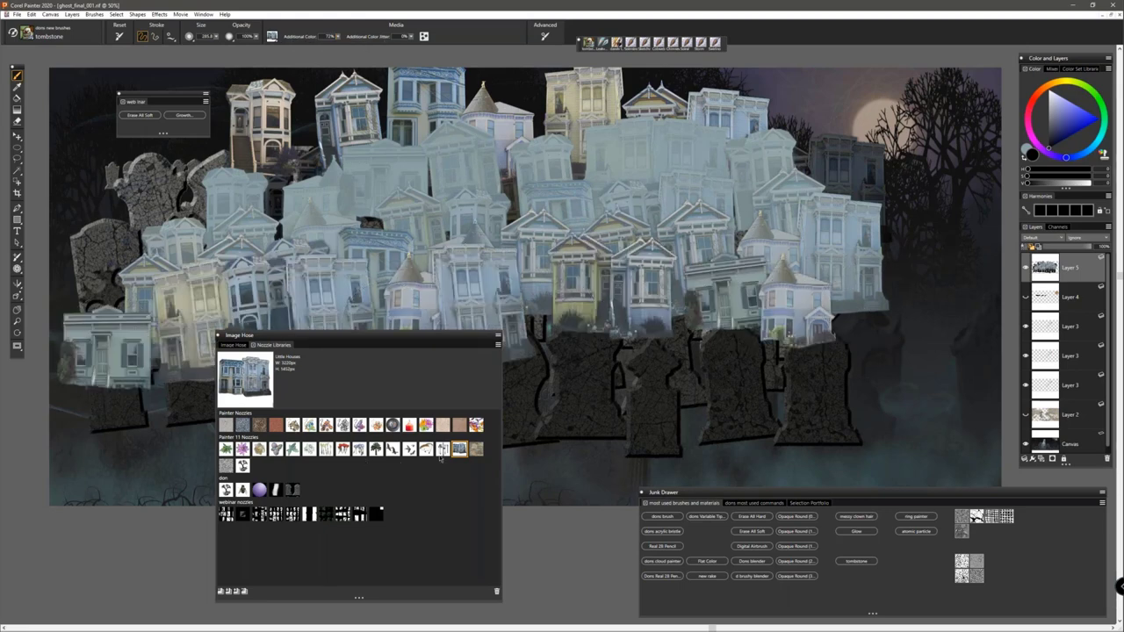
Step: Load the Swallows nozzle, set Additional Color to 100%, shrink the brush to a radius of about 80, and paint flocks across the houses
{"action": "left_click", "coordinate": [409, 448]}
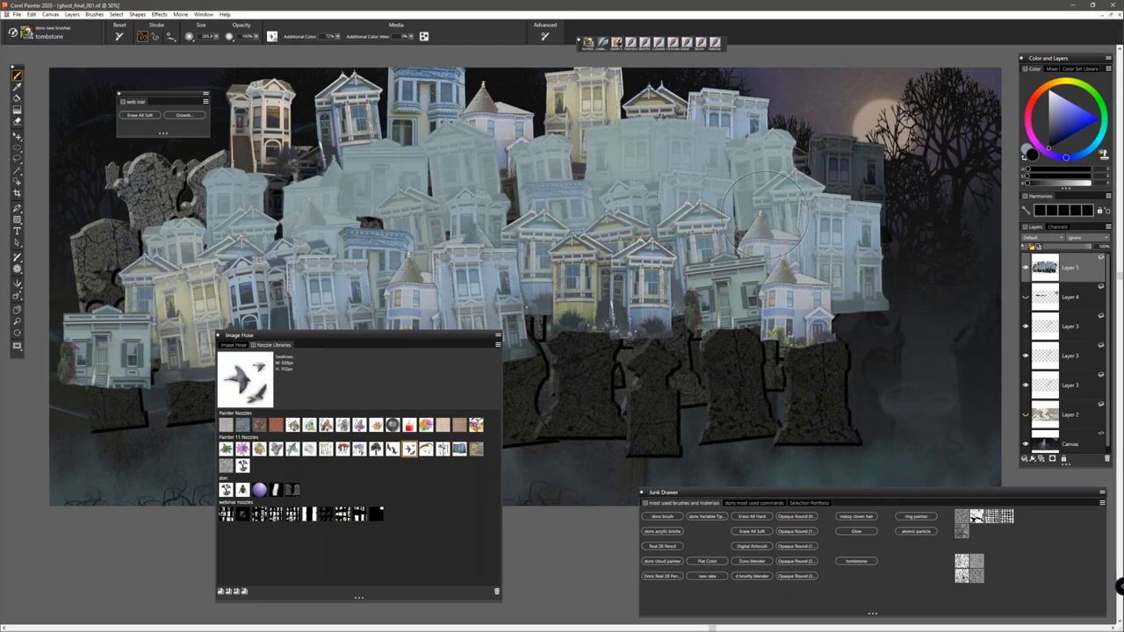
{"action": "left_click_drag", "start_coordinate": [338, 37], "coordinate": [383, 46]}
{"action": "left_click_drag", "start_coordinate": [534, 205], "coordinate": [535, 204]}
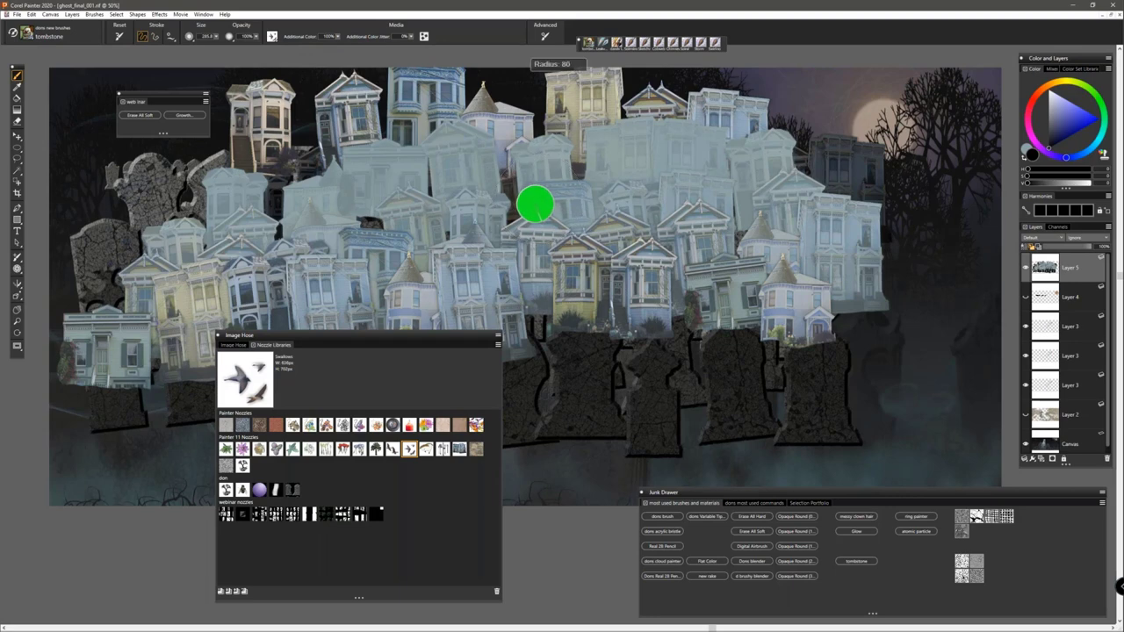
{"action": "mouse_move", "coordinate": [755, 186]}
{"action": "left_mouse_down"}
{"action": "mouse_move", "coordinate": [412, 177]}
{"action": "mouse_move", "coordinate": [175, 215]}
{"action": "left_mouse_up"}
{"action": "left_click_drag", "start_coordinate": [508, 208], "coordinate": [202, 250]}
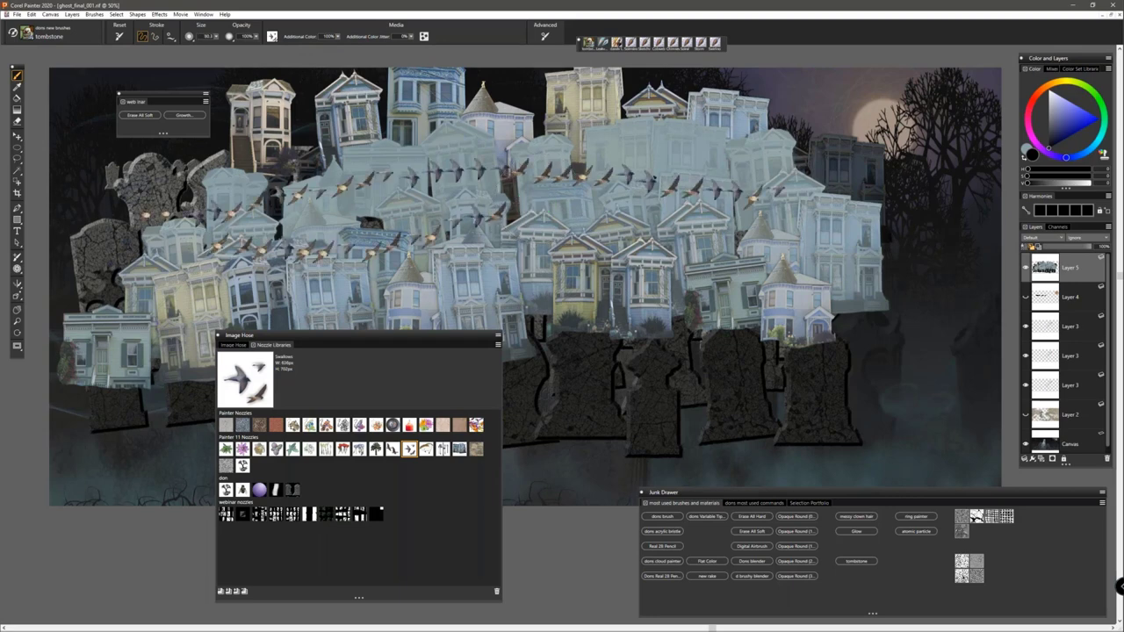
{"action": "left_click_drag", "start_coordinate": [636, 175], "coordinate": [773, 171]}
{"action": "left_click_drag", "start_coordinate": [544, 235], "coordinate": [712, 244]}
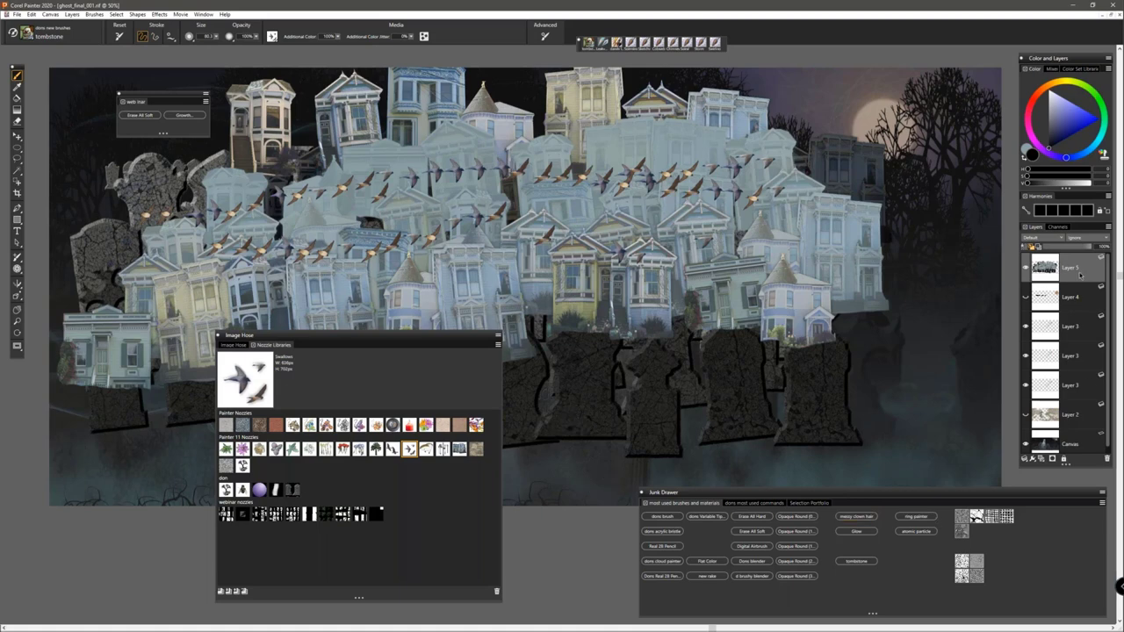
Step: Clear all the painted tombstones, houses and swallows from Layer 5
{"action": "key", "text": "ctrl+a"}
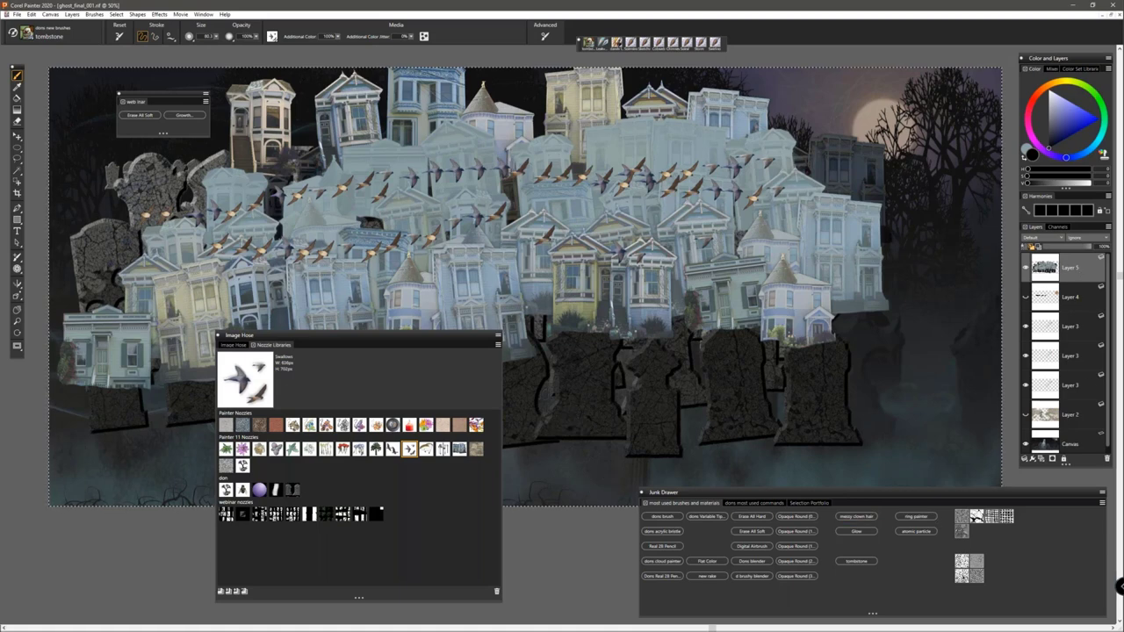
{"action": "key", "text": "Delete"}
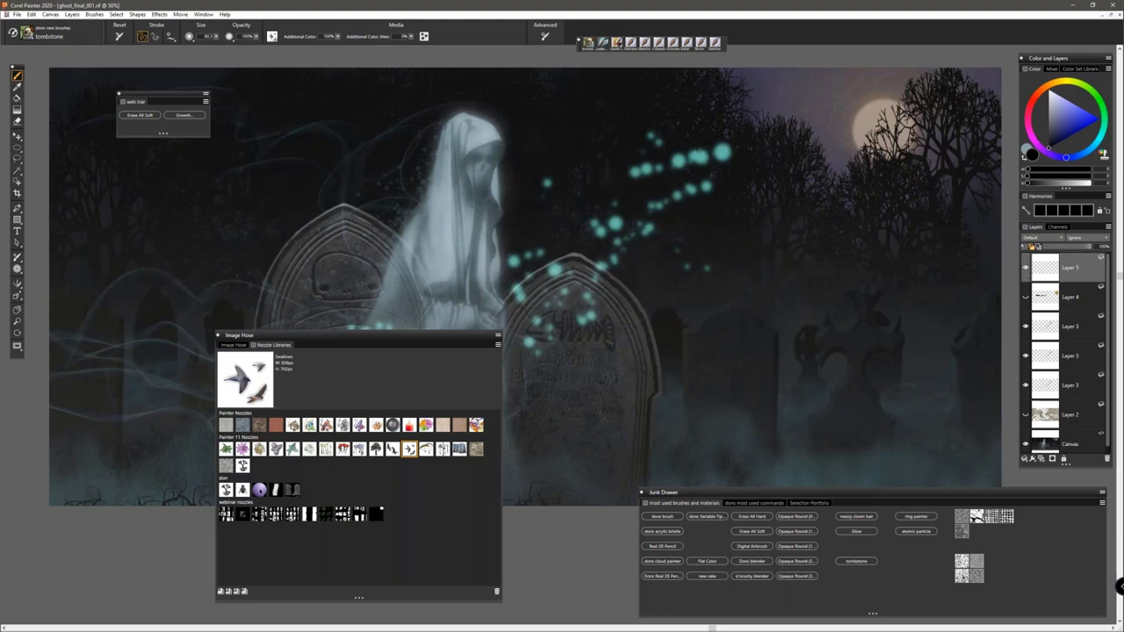
Step: Load the purple pearl nozzle and choose the purple worm brush from the Image Hose category
{"action": "left_click", "coordinate": [259, 492]}
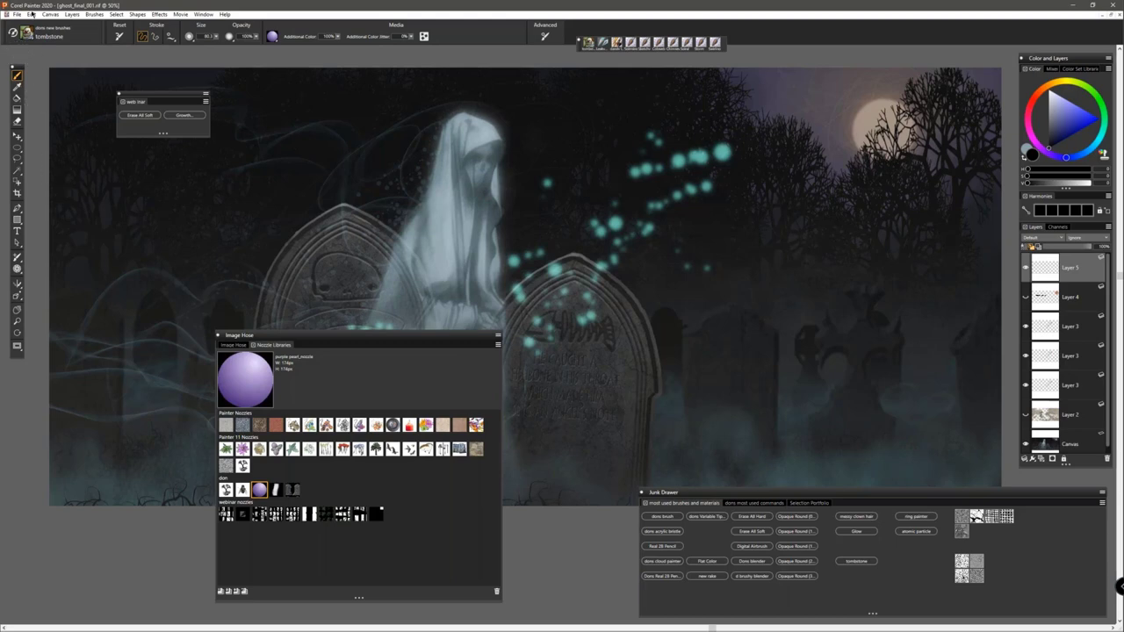
{"action": "left_click", "coordinate": [28, 35]}
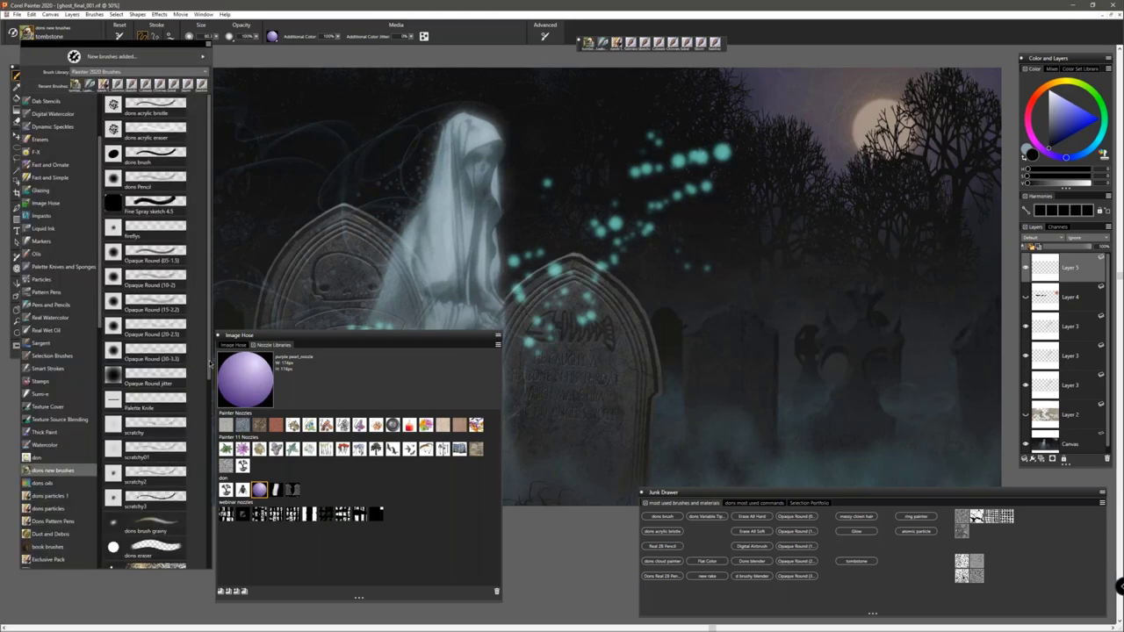
{"action": "left_click_drag", "start_coordinate": [210, 362], "coordinate": [190, 567]}
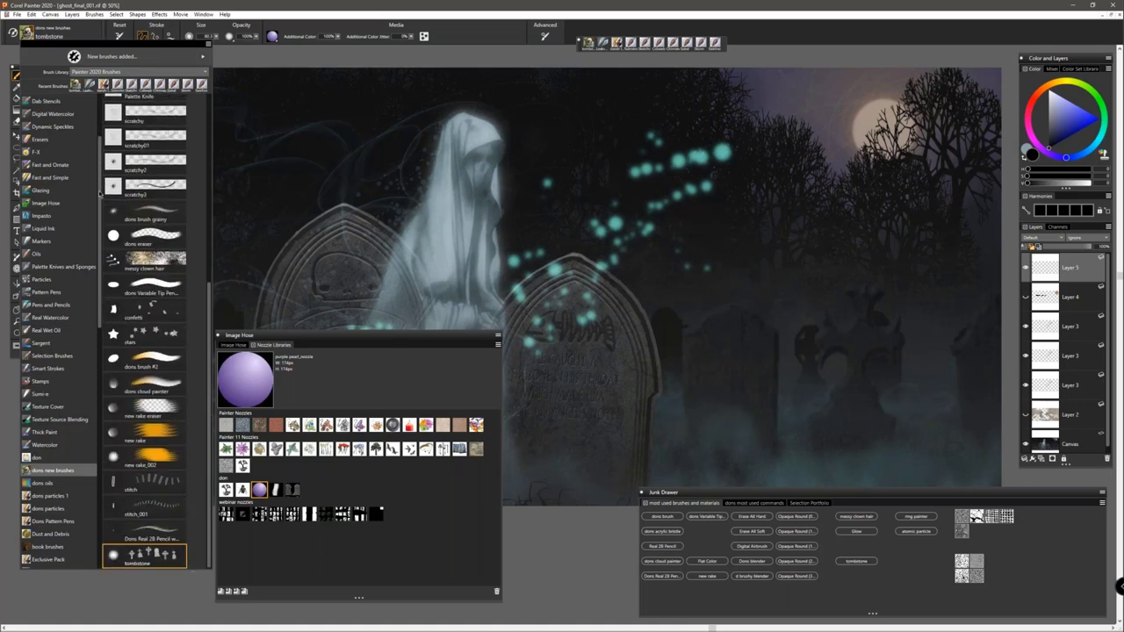
{"action": "left_click_drag", "start_coordinate": [100, 191], "coordinate": [102, 127]}
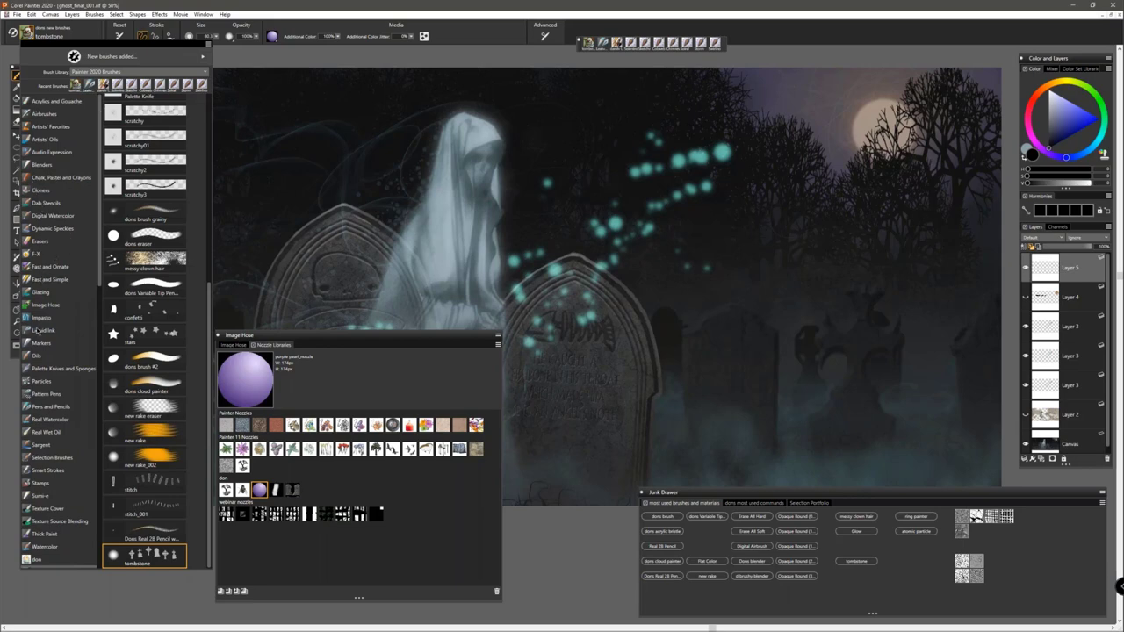
{"action": "left_click", "coordinate": [42, 306]}
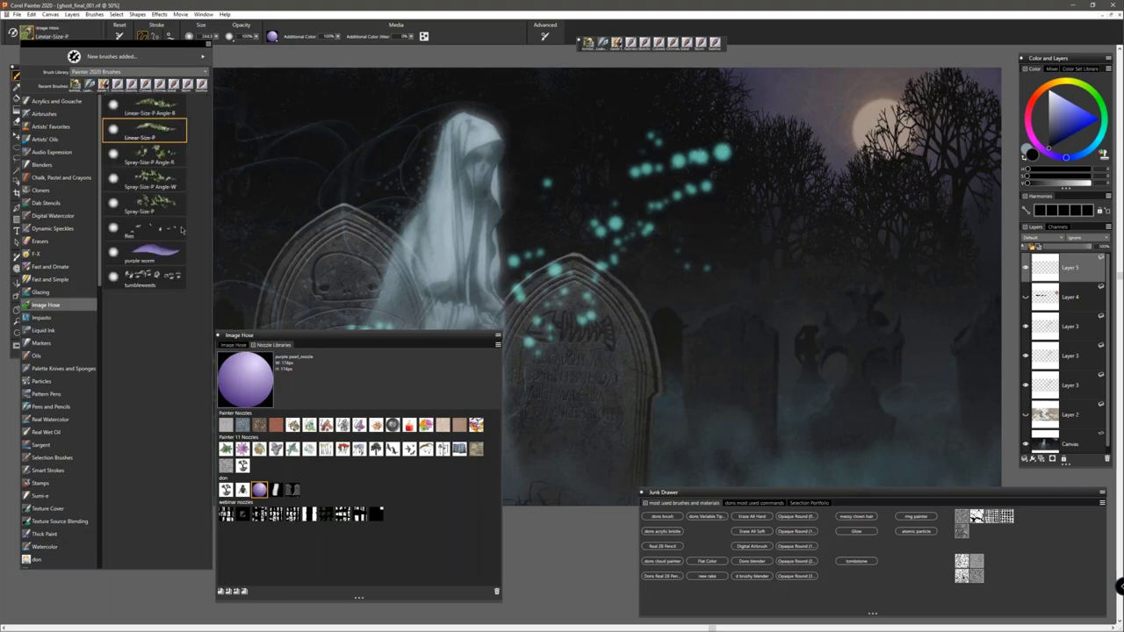
{"action": "left_click", "coordinate": [149, 254]}
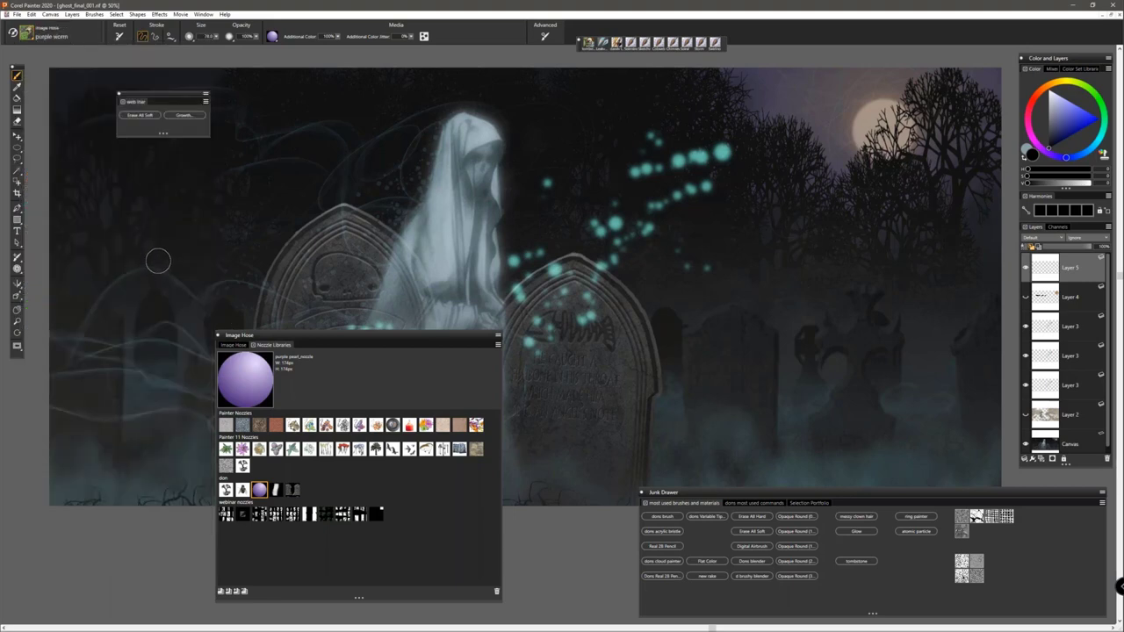
Step: Paint looping and wavy purple worm strokes of varying thickness across the ghost, the gravestones and the moon area
{"action": "left_click", "coordinate": [338, 36]}
{"action": "mouse_move", "coordinate": [261, 169]}
{"action": "left_mouse_down"}
{"action": "mouse_move", "coordinate": [293, 145]}
{"action": "mouse_move", "coordinate": [451, 144]}
{"action": "mouse_move", "coordinate": [603, 251]}
{"action": "mouse_move", "coordinate": [724, 287]}
{"action": "mouse_move", "coordinate": [775, 229]}
{"action": "mouse_move", "coordinate": [738, 195]}
{"action": "mouse_move", "coordinate": [691, 257]}
{"action": "mouse_move", "coordinate": [759, 295]}
{"action": "mouse_move", "coordinate": [765, 203]}
{"action": "mouse_move", "coordinate": [670, 276]}
{"action": "mouse_move", "coordinate": [631, 323]}
{"action": "mouse_move", "coordinate": [645, 316]}
{"action": "mouse_move", "coordinate": [565, 336]}
{"action": "mouse_move", "coordinate": [533, 382]}
{"action": "left_mouse_up"}
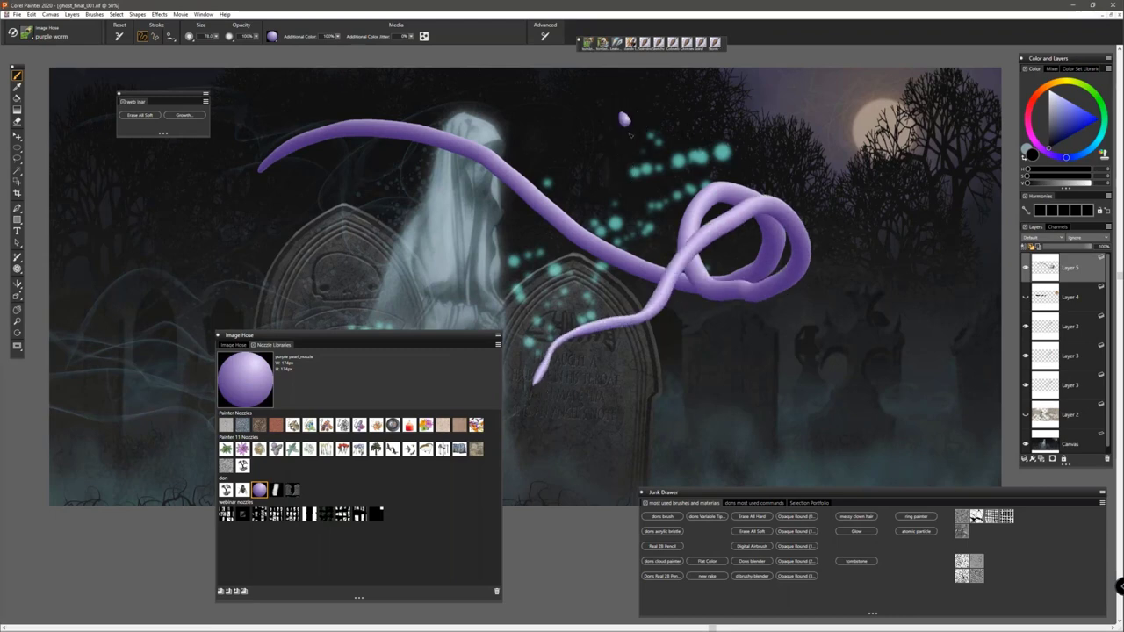
{"action": "mouse_move", "coordinate": [623, 119]}
{"action": "left_mouse_down"}
{"action": "mouse_move", "coordinate": [609, 180]}
{"action": "mouse_move", "coordinate": [631, 393]}
{"action": "left_mouse_up"}
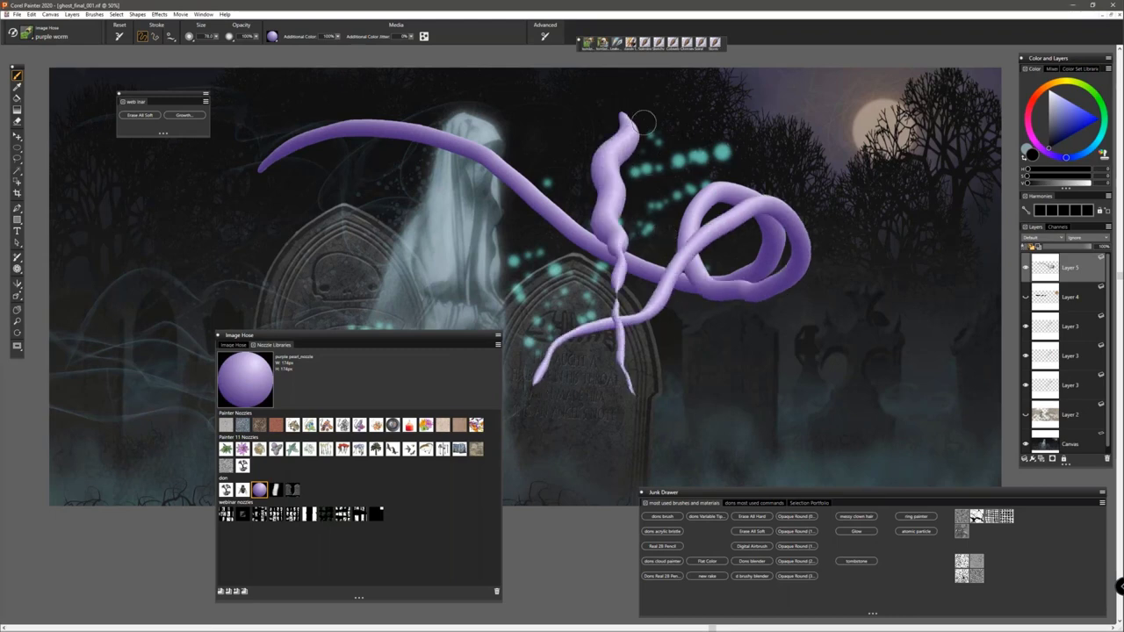
{"action": "mouse_move", "coordinate": [643, 123]}
{"action": "left_mouse_down"}
{"action": "mouse_move", "coordinate": [629, 207]}
{"action": "mouse_move", "coordinate": [666, 414]}
{"action": "mouse_move", "coordinate": [670, 183]}
{"action": "mouse_move", "coordinate": [675, 289]}
{"action": "mouse_move", "coordinate": [803, 456]}
{"action": "left_mouse_up"}
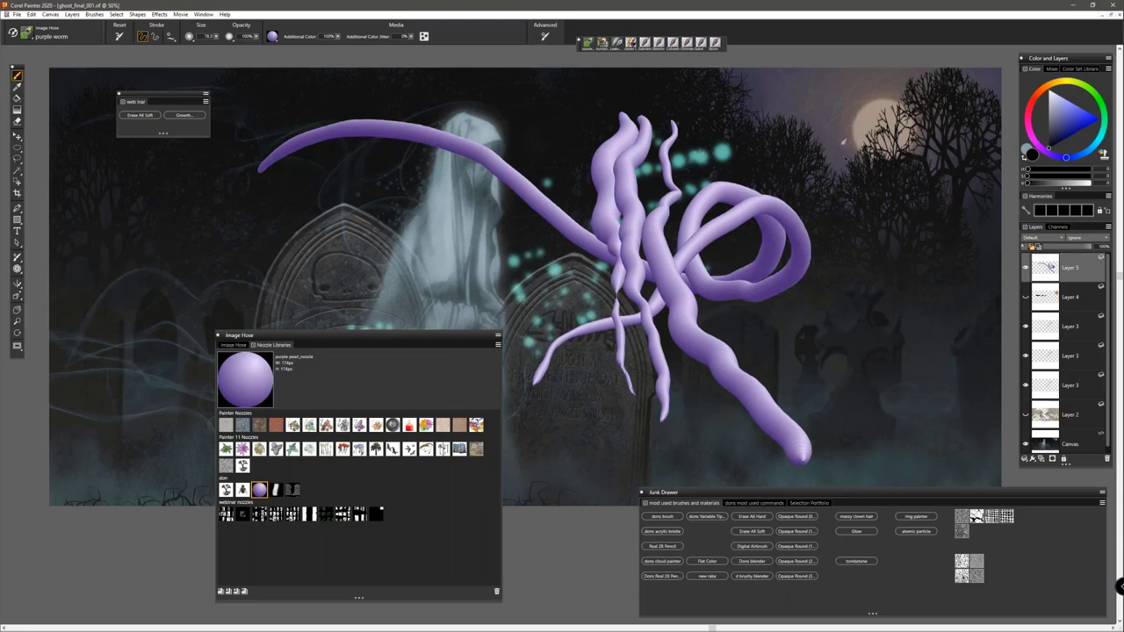
{"action": "mouse_move", "coordinate": [844, 141]}
{"action": "left_mouse_down"}
{"action": "mouse_move", "coordinate": [824, 260]}
{"action": "mouse_move", "coordinate": [776, 363]}
{"action": "mouse_move", "coordinate": [649, 420]}
{"action": "left_mouse_up"}
{"action": "mouse_move", "coordinate": [874, 383]}
{"action": "left_mouse_down"}
{"action": "mouse_move", "coordinate": [875, 235]}
{"action": "mouse_move", "coordinate": [912, 125]}
{"action": "left_mouse_up"}
{"action": "mouse_move", "coordinate": [830, 404]}
{"action": "left_mouse_down"}
{"action": "mouse_move", "coordinate": [840, 126]}
{"action": "mouse_move", "coordinate": [857, 193]}
{"action": "mouse_move", "coordinate": [840, 273]}
{"action": "mouse_move", "coordinate": [842, 358]}
{"action": "mouse_move", "coordinate": [881, 443]}
{"action": "left_mouse_up"}
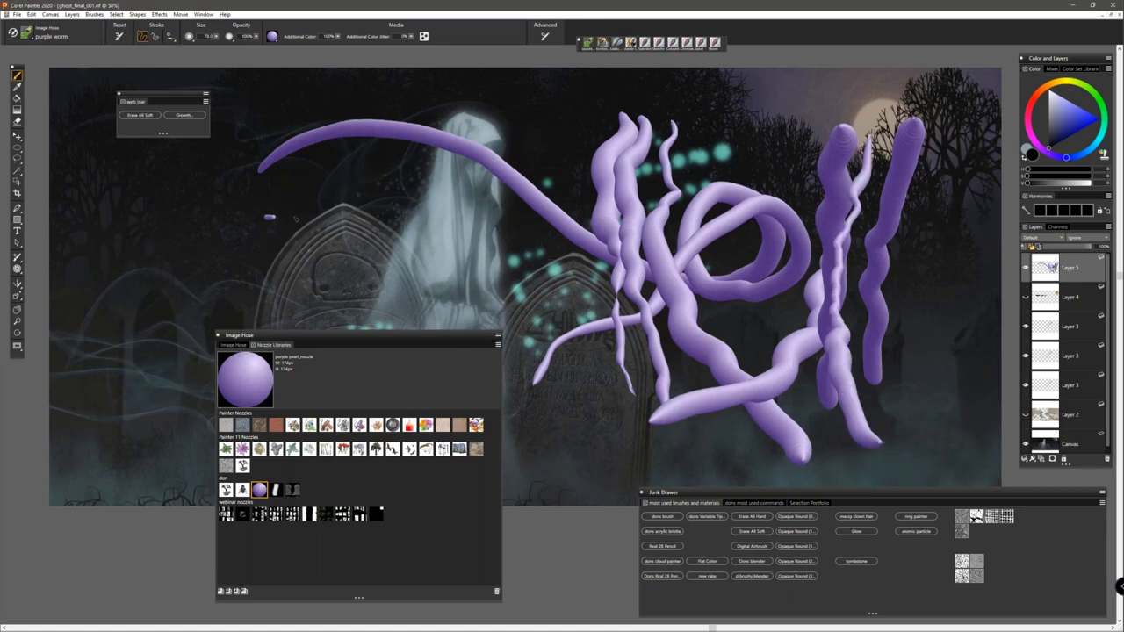
{"action": "mouse_move", "coordinate": [267, 218]}
{"action": "left_mouse_down"}
{"action": "mouse_move", "coordinate": [397, 172]}
{"action": "mouse_move", "coordinate": [633, 137]}
{"action": "mouse_move", "coordinate": [843, 140]}
{"action": "mouse_move", "coordinate": [829, 299]}
{"action": "left_mouse_up"}
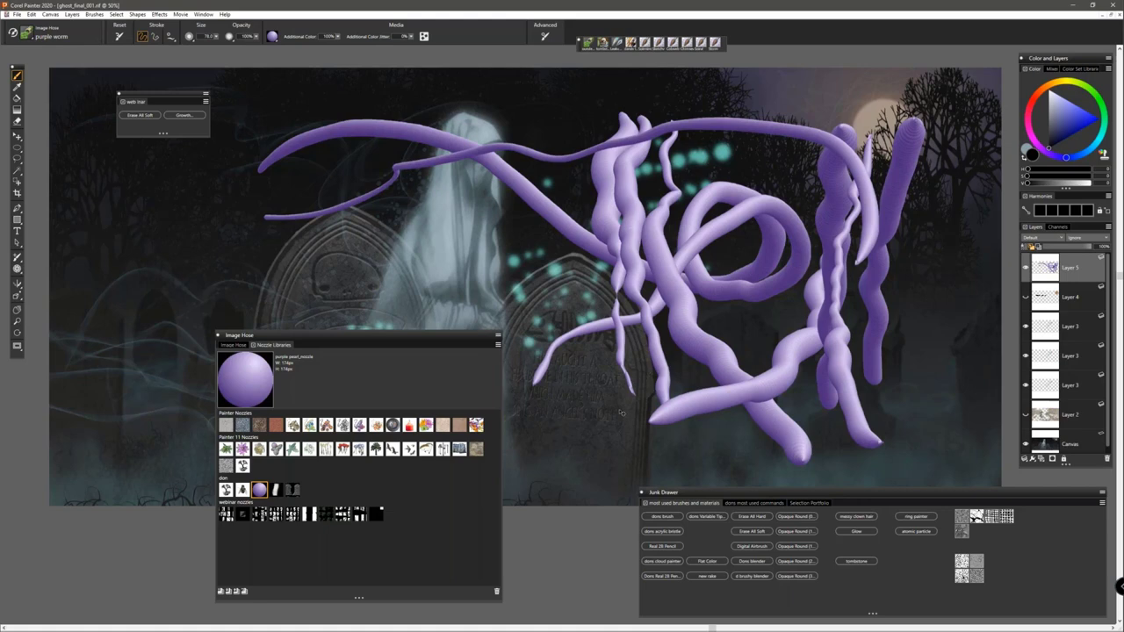
Step: Clear all the purple worm strokes from Layer 5 and remove the selection
{"action": "key", "text": "ctrl+a"}
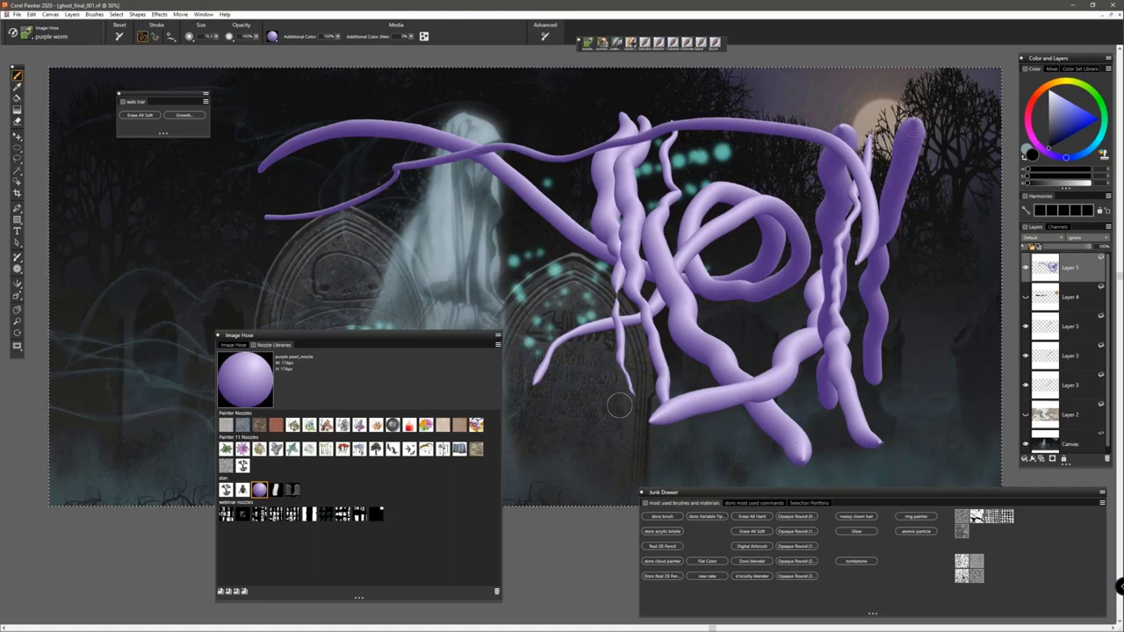
{"action": "key", "text": "Delete"}
{"action": "key", "text": "ctrl+d"}
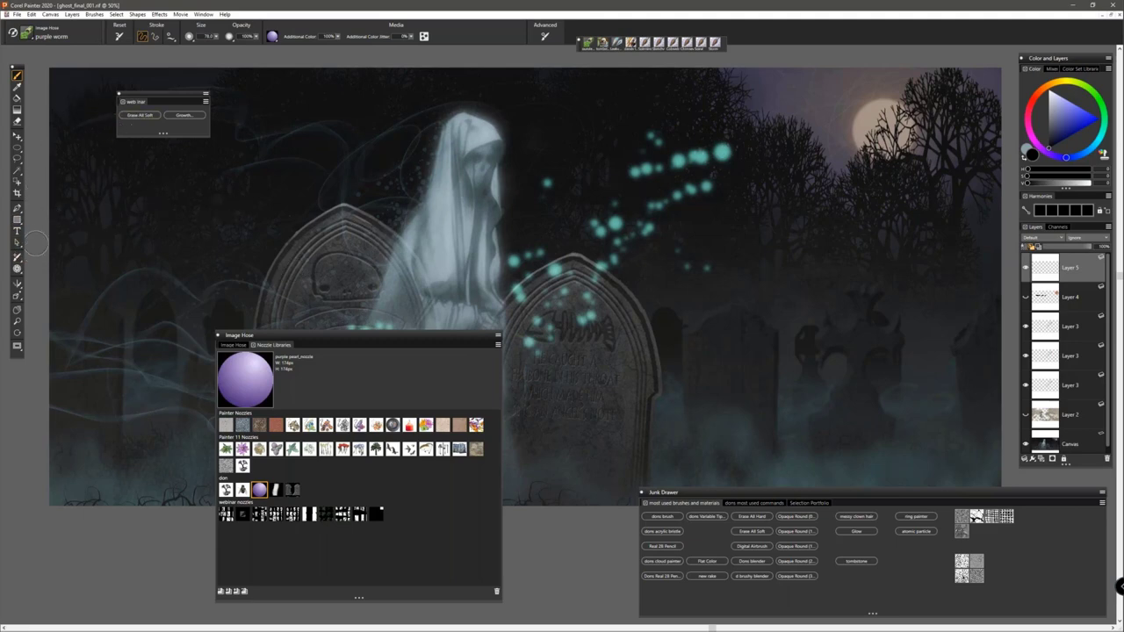
Step: Draw an arched three-point Pen path with a stroke, rising over the ghost and descending to the cross gravestone
{"action": "left_click", "coordinate": [17, 208]}
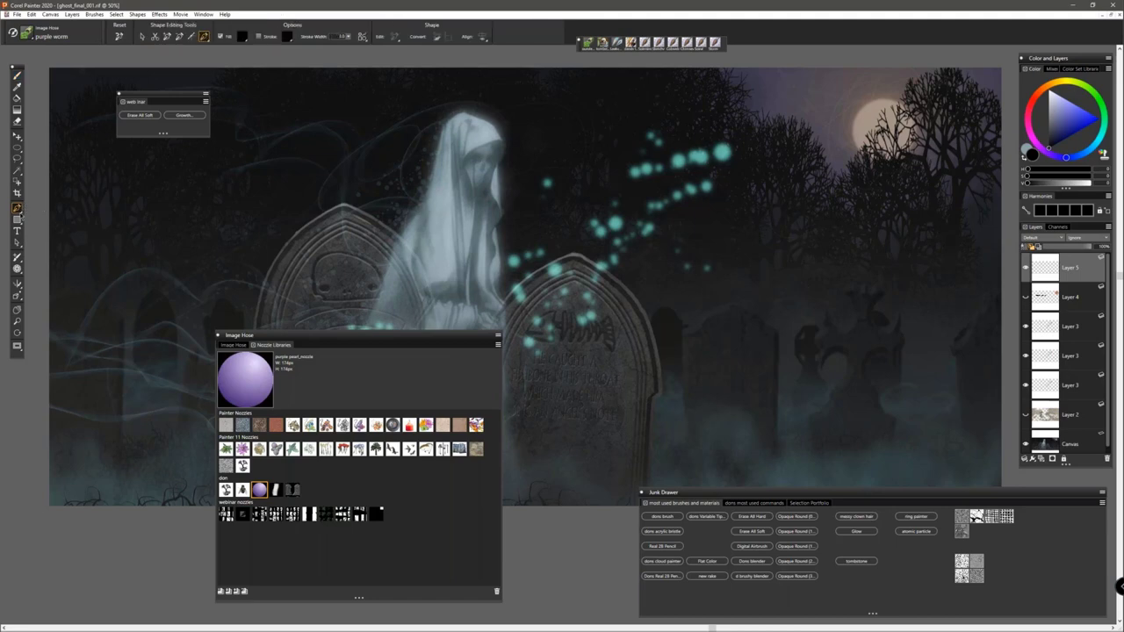
{"action": "left_click", "coordinate": [203, 241]}
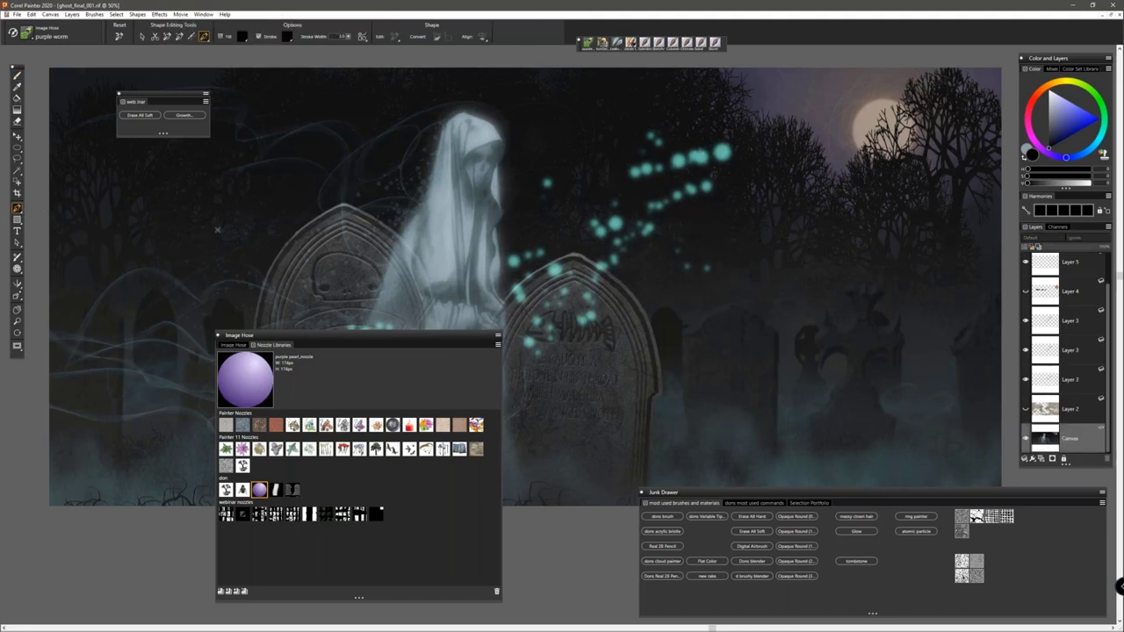
{"action": "left_click_drag", "start_coordinate": [606, 141], "coordinate": [750, 202]}
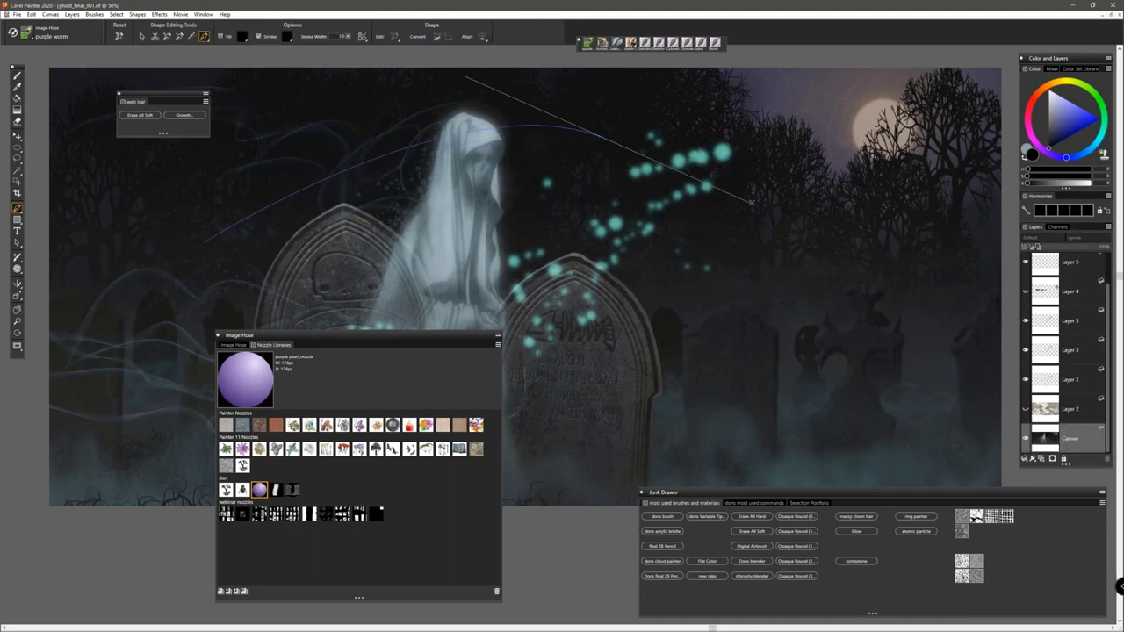
{"action": "left_click", "coordinate": [879, 332]}
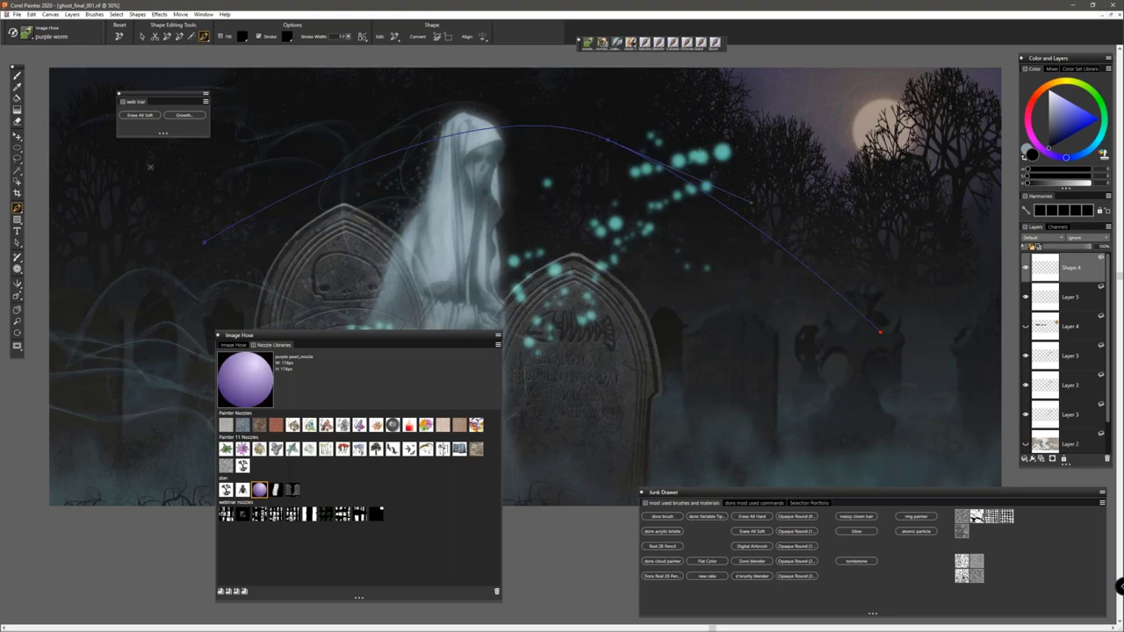
Step: Return to the purple worm brush and turn on Align to Path for its strokes
{"action": "left_click", "coordinate": [16, 75]}
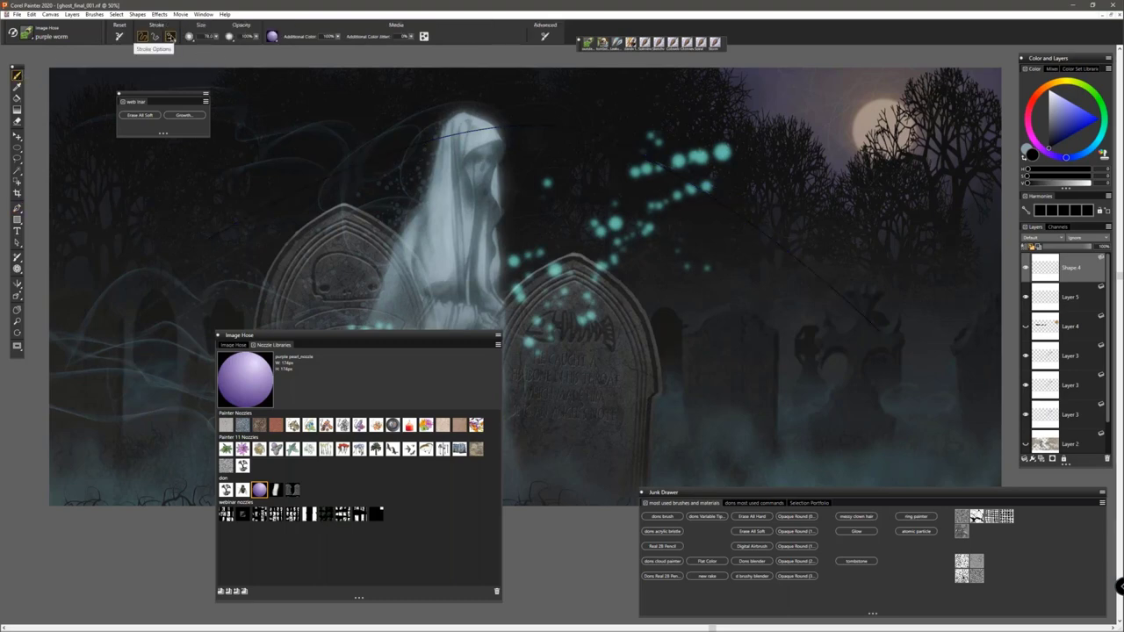
{"action": "left_click", "coordinate": [171, 37]}
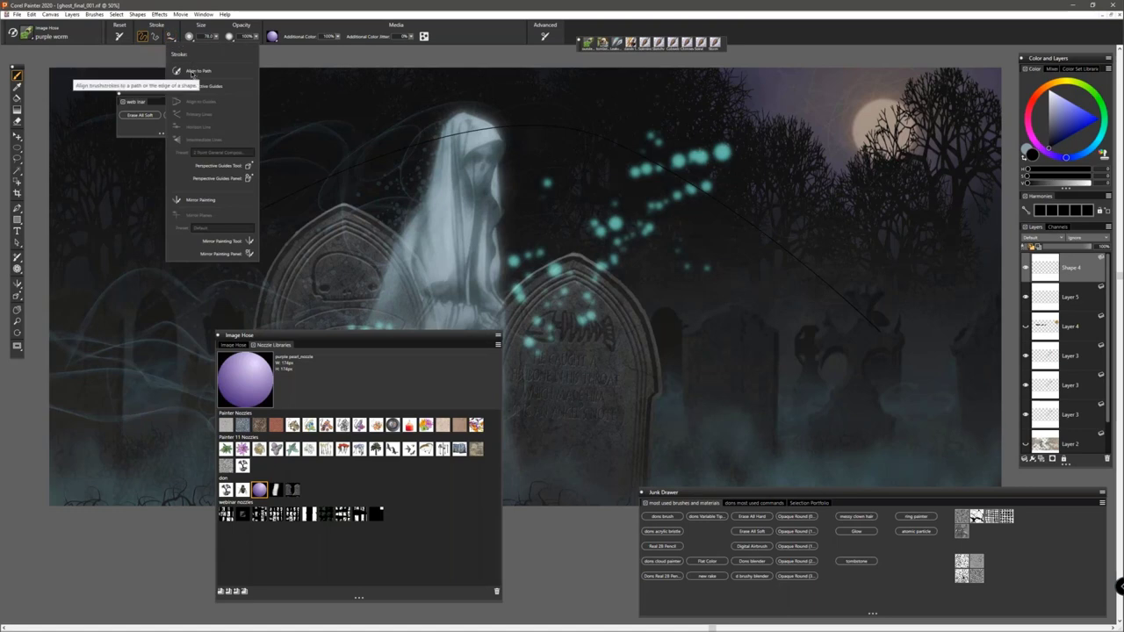
{"action": "left_click", "coordinate": [194, 73]}
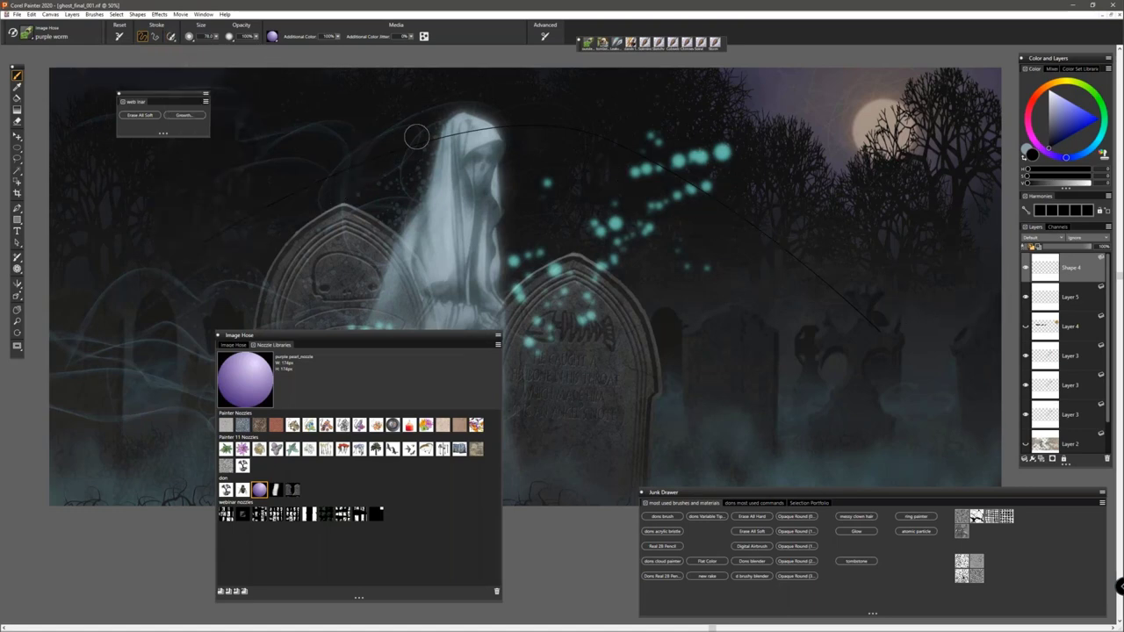
Step: Add a new layer and paint a purple worm stroke along the arched path, from its start to the cross gravestone
{"action": "key", "text": "ctrl+shift+n"}
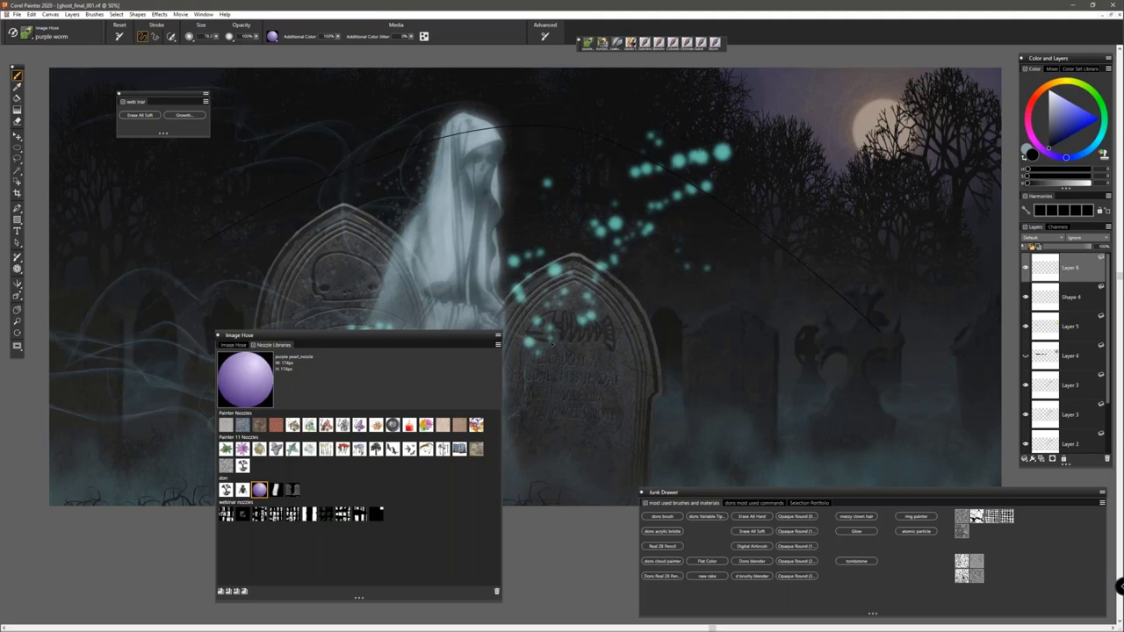
{"action": "left_click", "coordinate": [234, 224]}
{"action": "mouse_move", "coordinate": [234, 221]}
{"action": "left_mouse_down"}
{"action": "mouse_move", "coordinate": [420, 141]}
{"action": "mouse_move", "coordinate": [578, 128]}
{"action": "mouse_move", "coordinate": [711, 202]}
{"action": "mouse_move", "coordinate": [695, 182]}
{"action": "mouse_move", "coordinate": [885, 331]}
{"action": "left_mouse_up"}
{"action": "left_click", "coordinate": [339, 172]}
{"action": "left_click", "coordinate": [313, 183]}
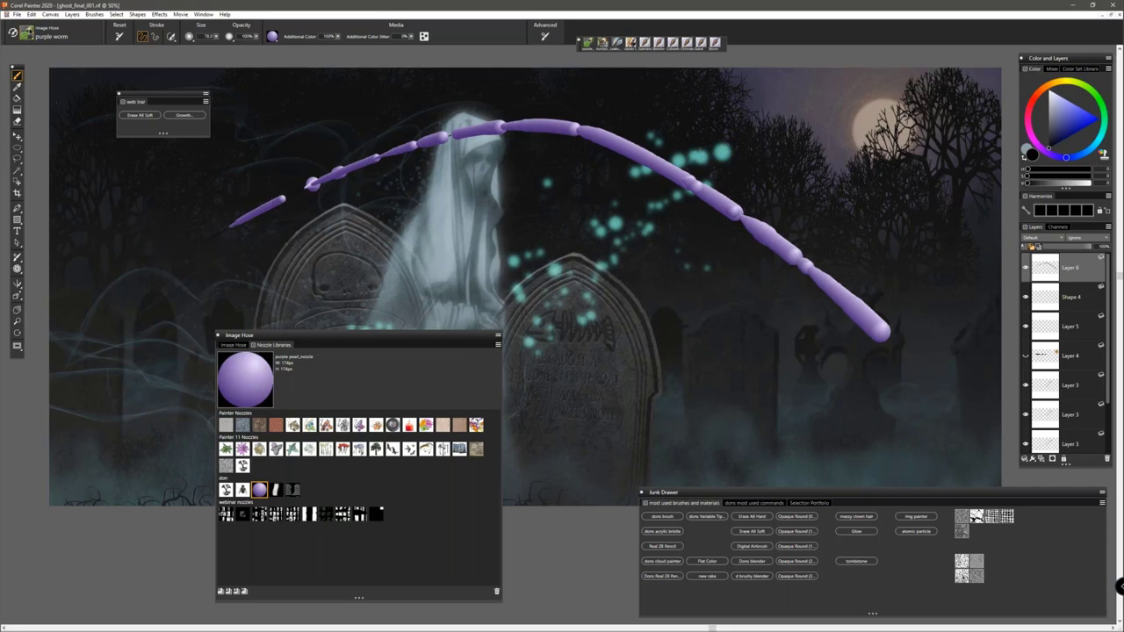
Step: Switch to dons brush and delete Layer 6 with the purple worm stroke
{"action": "left_click", "coordinate": [29, 35]}
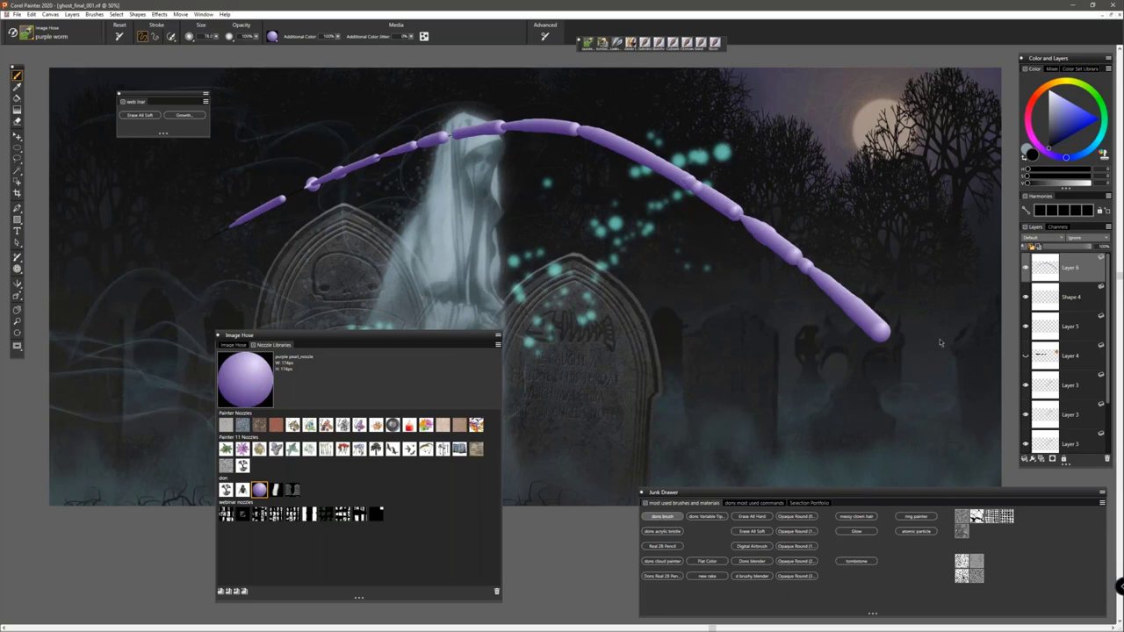
{"action": "left_click", "coordinate": [680, 515]}
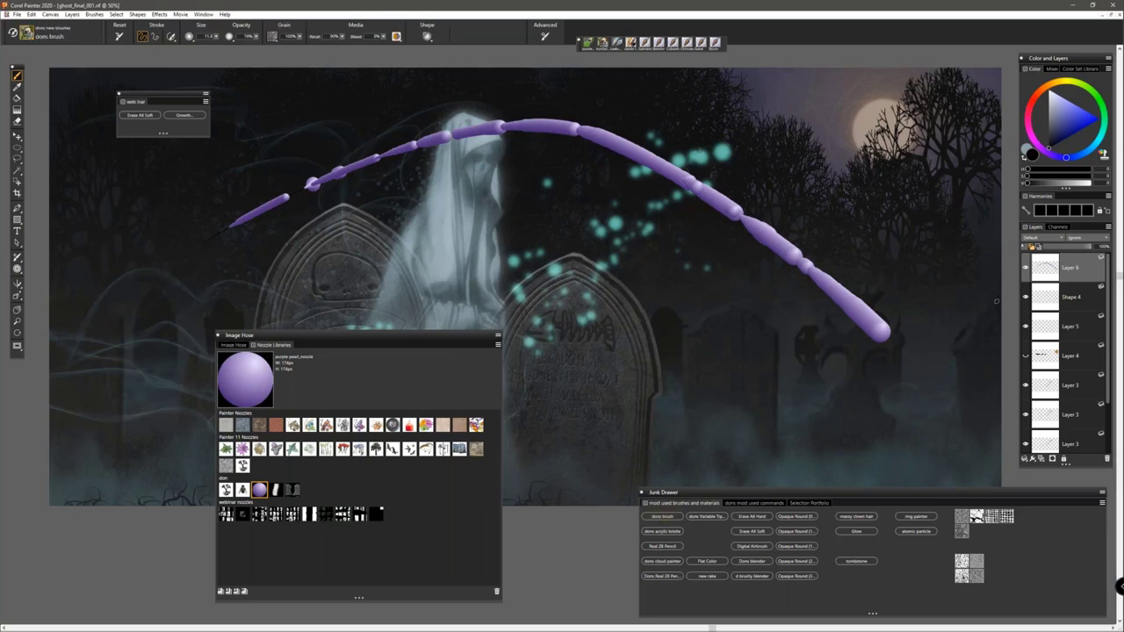
{"action": "left_click", "coordinate": [1079, 307]}
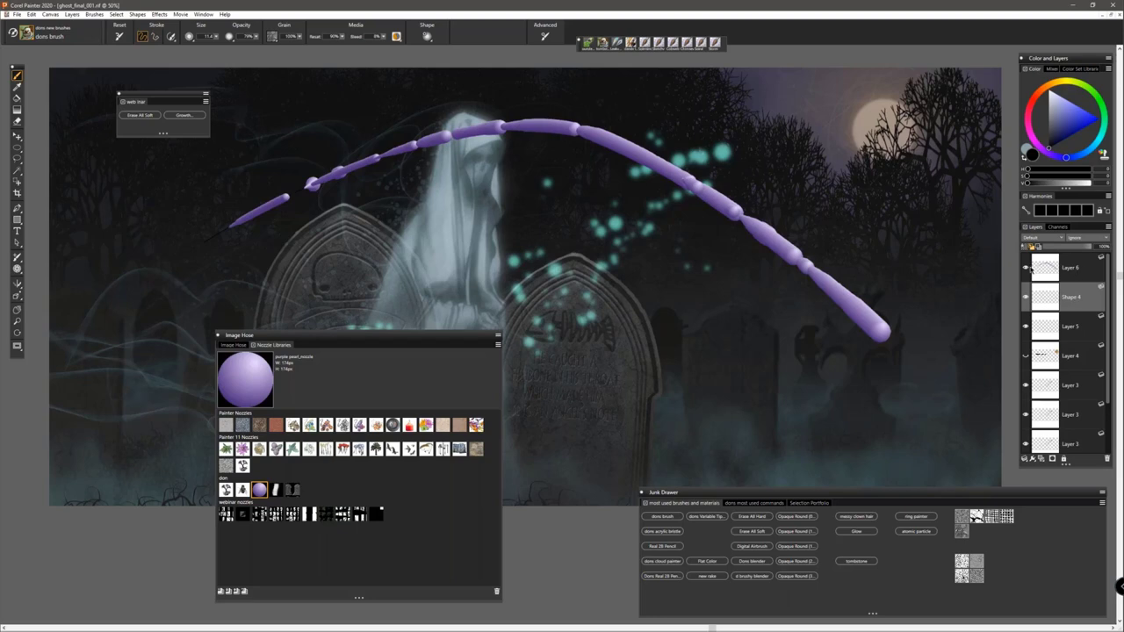
{"action": "key", "text": "ctrl+z"}
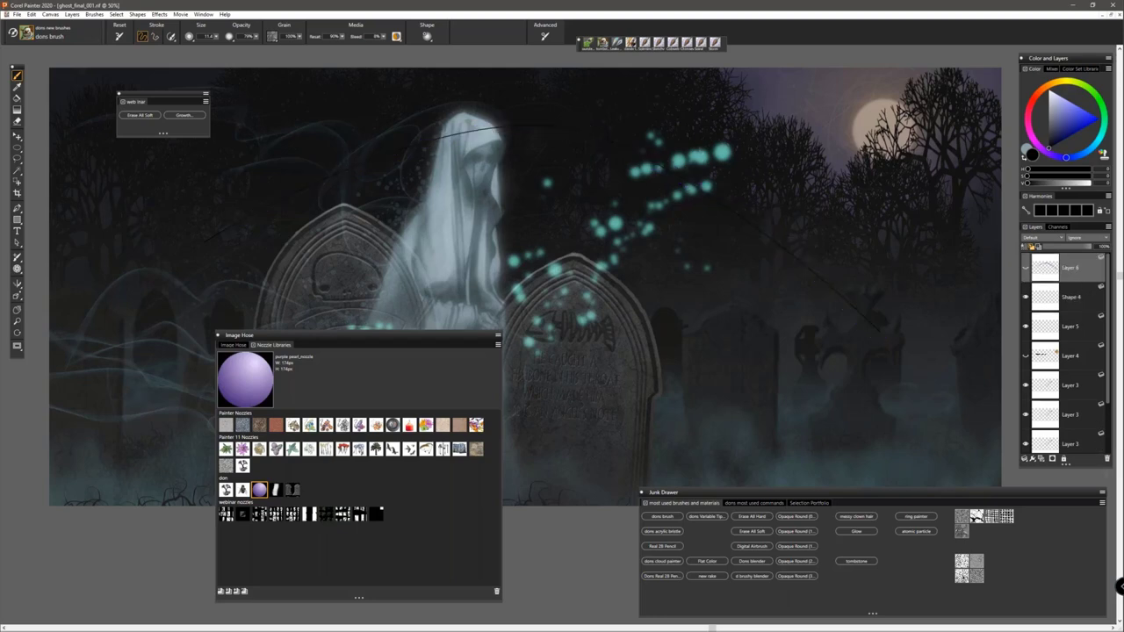
{"action": "left_click", "coordinate": [1106, 457]}
Step: Choose a dark red paint color, enlarge dons brush and add a new layer above Shape 4
{"action": "left_click", "coordinate": [1067, 130]}
{"action": "left_click", "coordinate": [1035, 103]}
{"action": "left_click", "coordinate": [1078, 132]}
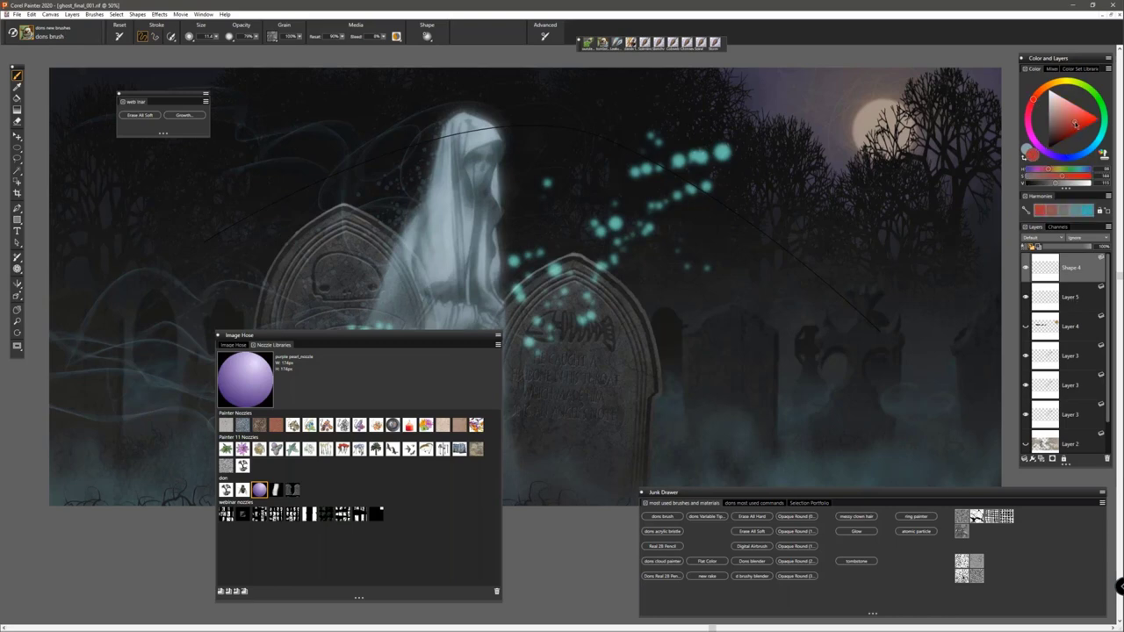
{"action": "left_click", "coordinate": [1071, 125]}
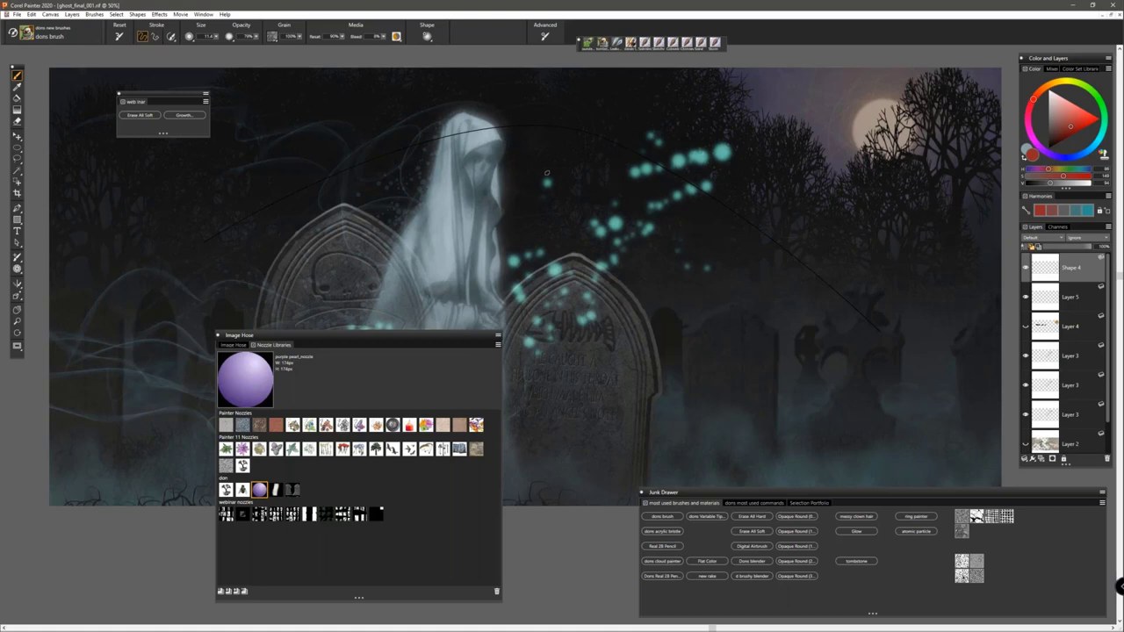
{"action": "left_click", "coordinate": [1063, 136]}
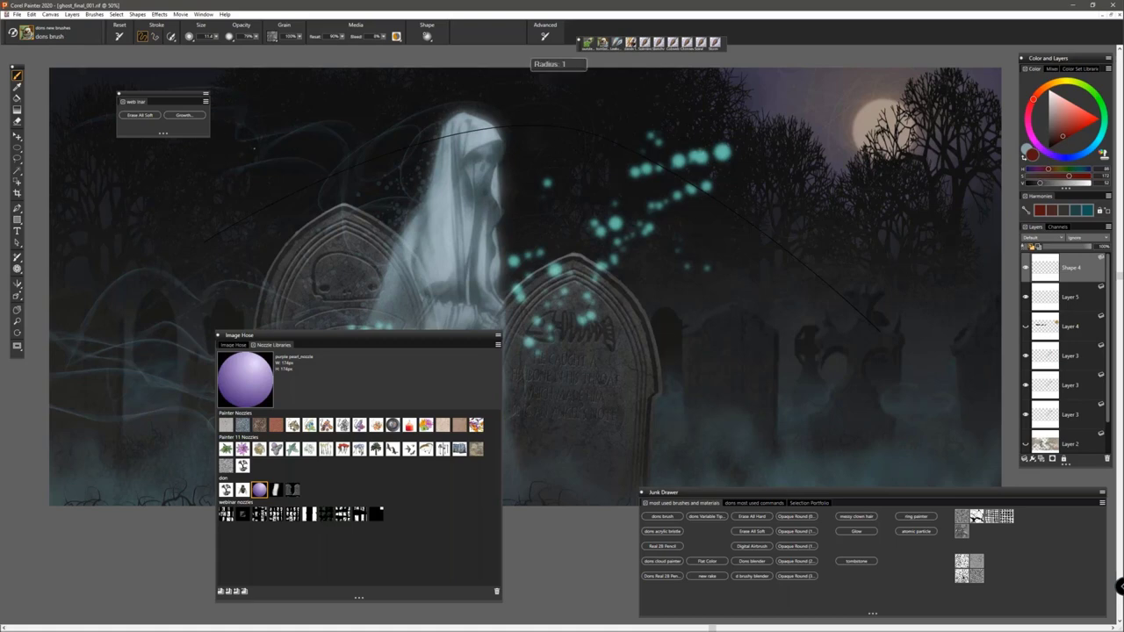
{"action": "key", "text": "bracketright"}
{"action": "key", "text": "bracketright"}
{"action": "key", "text": "bracketright"}
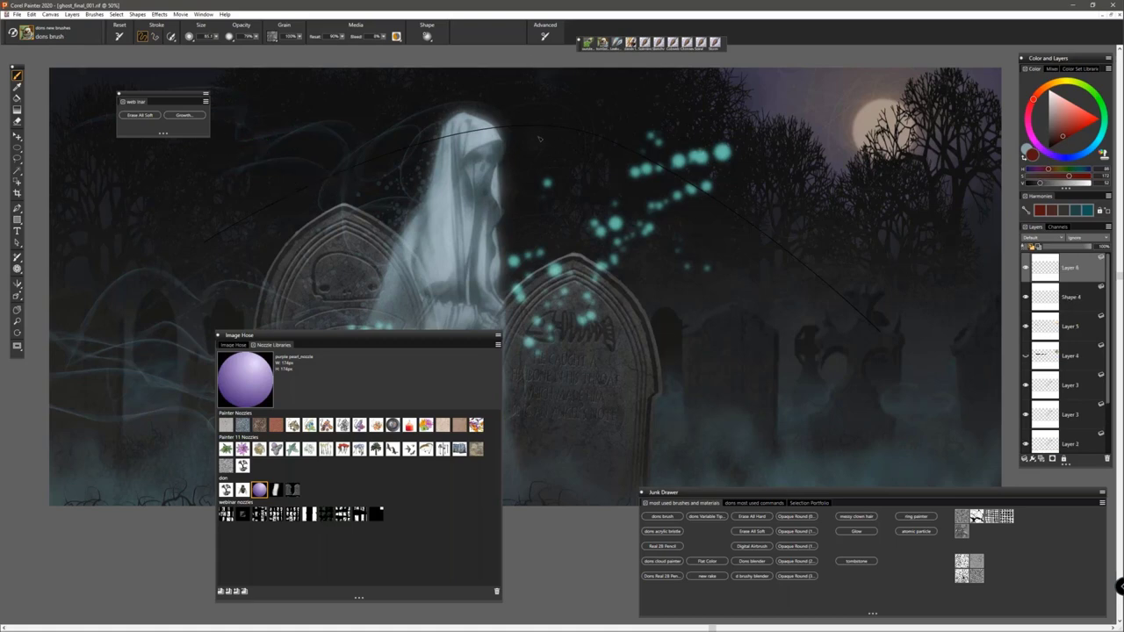
Step: Paint a thick dark red stroke along the whole arched path on Layer 6
{"action": "mouse_move", "coordinate": [474, 130]}
{"action": "left_mouse_down"}
{"action": "mouse_move", "coordinate": [381, 167]}
{"action": "mouse_move", "coordinate": [552, 123]}
{"action": "mouse_move", "coordinate": [507, 125]}
{"action": "mouse_move", "coordinate": [698, 157]}
{"action": "mouse_move", "coordinate": [708, 161]}
{"action": "mouse_move", "coordinate": [580, 129]}
{"action": "mouse_move", "coordinate": [683, 170]}
{"action": "mouse_move", "coordinate": [641, 162]}
{"action": "mouse_move", "coordinate": [689, 190]}
{"action": "mouse_move", "coordinate": [611, 138]}
{"action": "mouse_move", "coordinate": [753, 233]}
{"action": "mouse_move", "coordinate": [676, 176]}
{"action": "mouse_move", "coordinate": [714, 199]}
{"action": "left_mouse_up"}
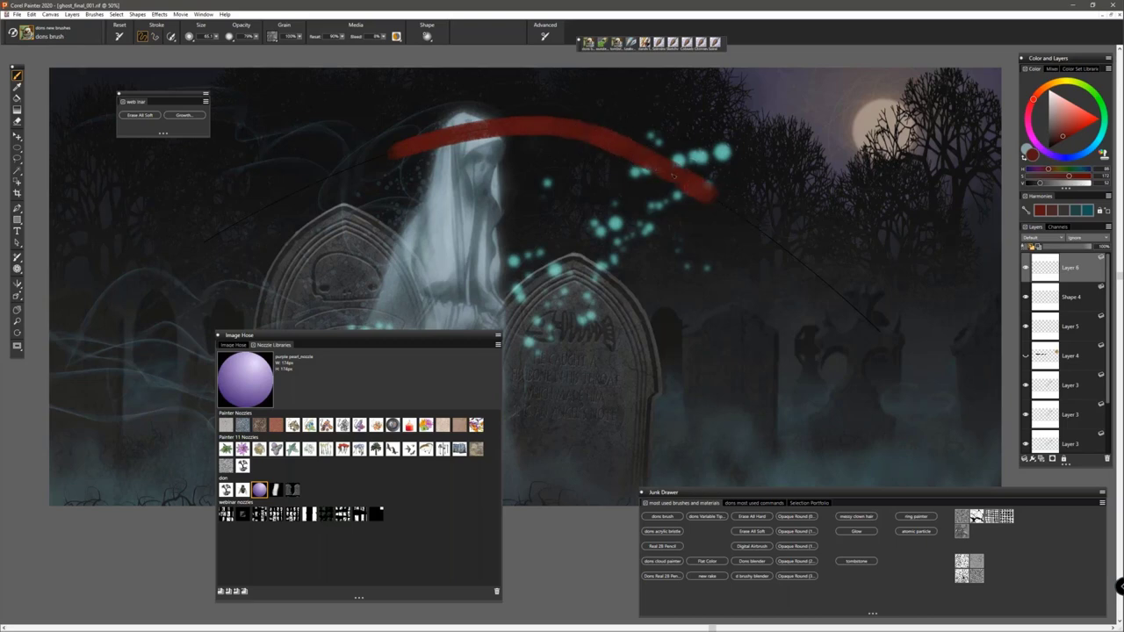
{"action": "mouse_move", "coordinate": [432, 136]}
{"action": "left_mouse_down"}
{"action": "mouse_move", "coordinate": [266, 204]}
{"action": "mouse_move", "coordinate": [221, 232]}
{"action": "left_mouse_up"}
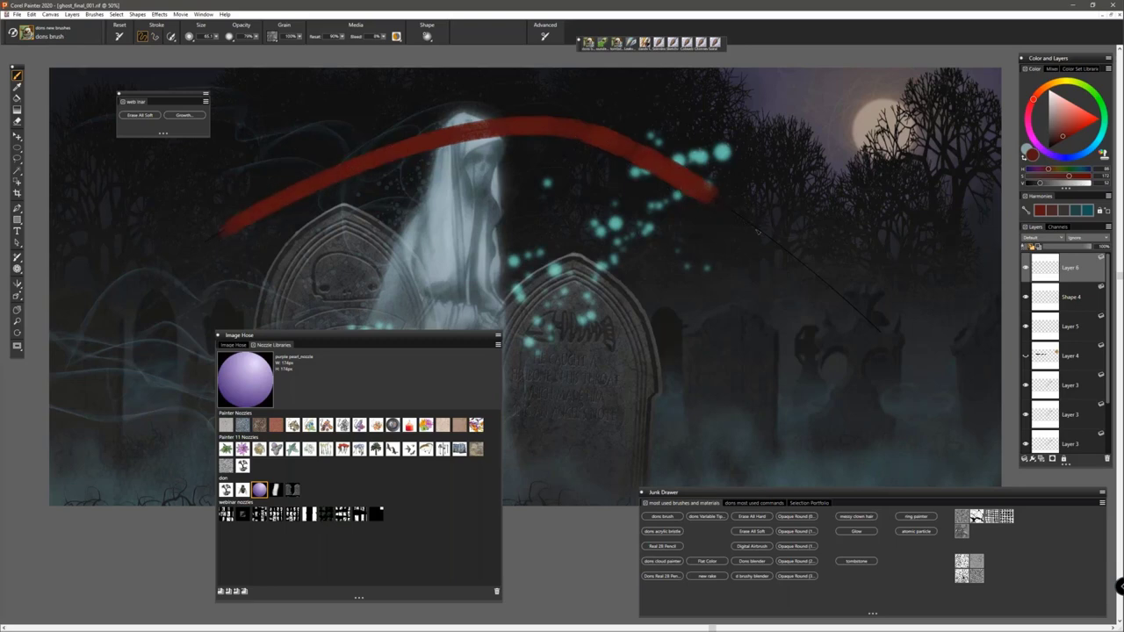
{"action": "left_click", "coordinate": [755, 226]}
{"action": "mouse_move", "coordinate": [865, 318]}
{"action": "left_mouse_down"}
{"action": "mouse_move", "coordinate": [719, 203]}
{"action": "mouse_move", "coordinate": [602, 139]}
{"action": "mouse_move", "coordinate": [531, 122]}
{"action": "mouse_move", "coordinate": [460, 131]}
{"action": "left_mouse_up"}
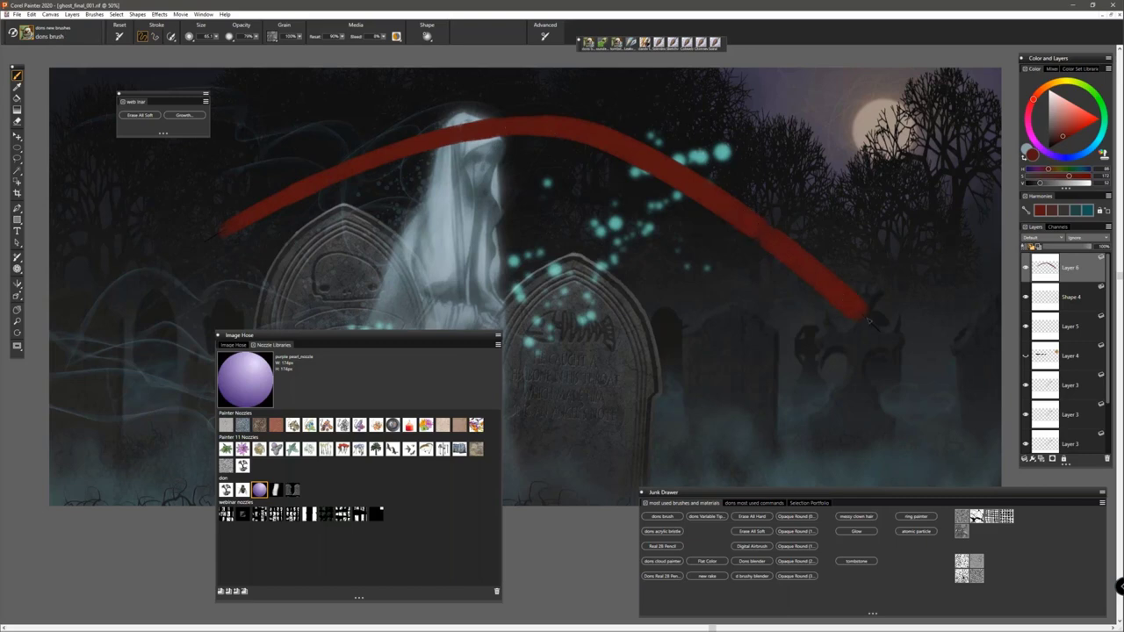
{"action": "left_click_drag", "start_coordinate": [868, 320], "coordinate": [875, 330]}
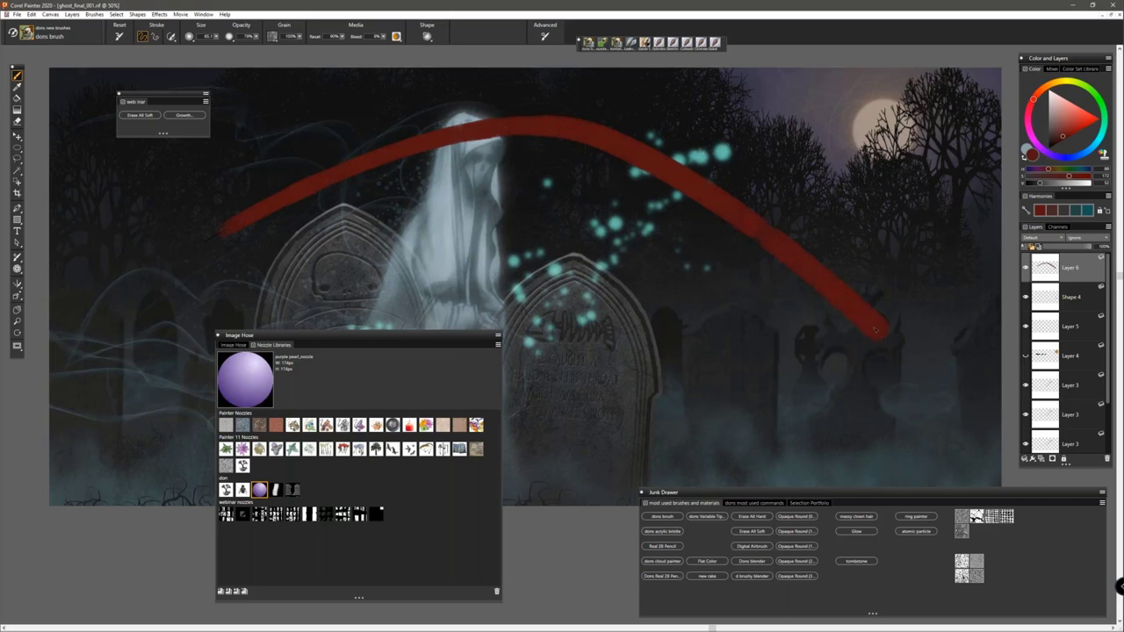
Step: Paint a narrower, lighter red stroke along the same path on a new layer above the dark red one
{"action": "left_click", "coordinate": [1073, 298]}
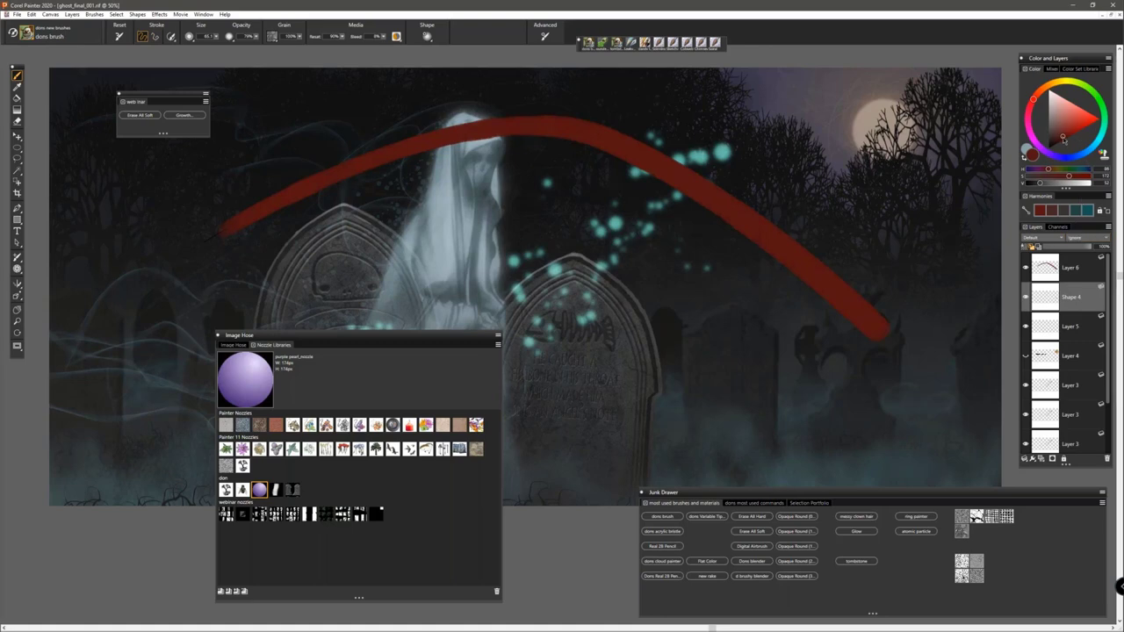
{"action": "left_click_drag", "start_coordinate": [1062, 137], "coordinate": [1064, 124]}
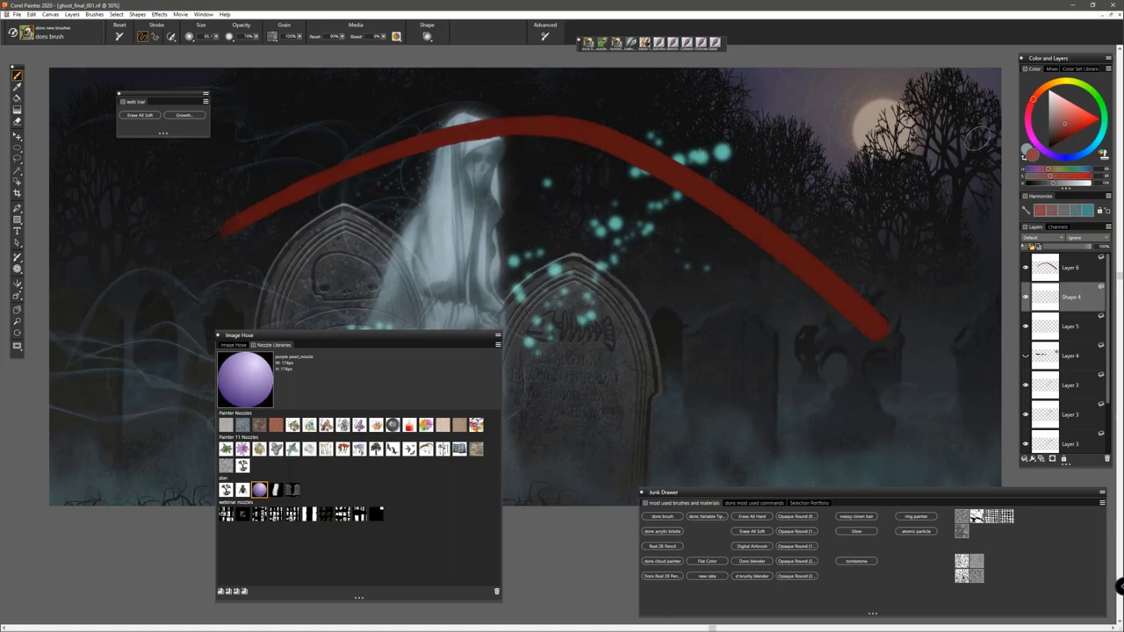
{"action": "left_click_drag", "start_coordinate": [830, 169], "coordinate": [830, 172]}
{"action": "mouse_move", "coordinate": [235, 228]}
{"action": "left_mouse_down"}
{"action": "mouse_move", "coordinate": [439, 138]}
{"action": "mouse_move", "coordinate": [563, 129]}
{"action": "mouse_move", "coordinate": [709, 194]}
{"action": "mouse_move", "coordinate": [876, 334]}
{"action": "left_mouse_up"}
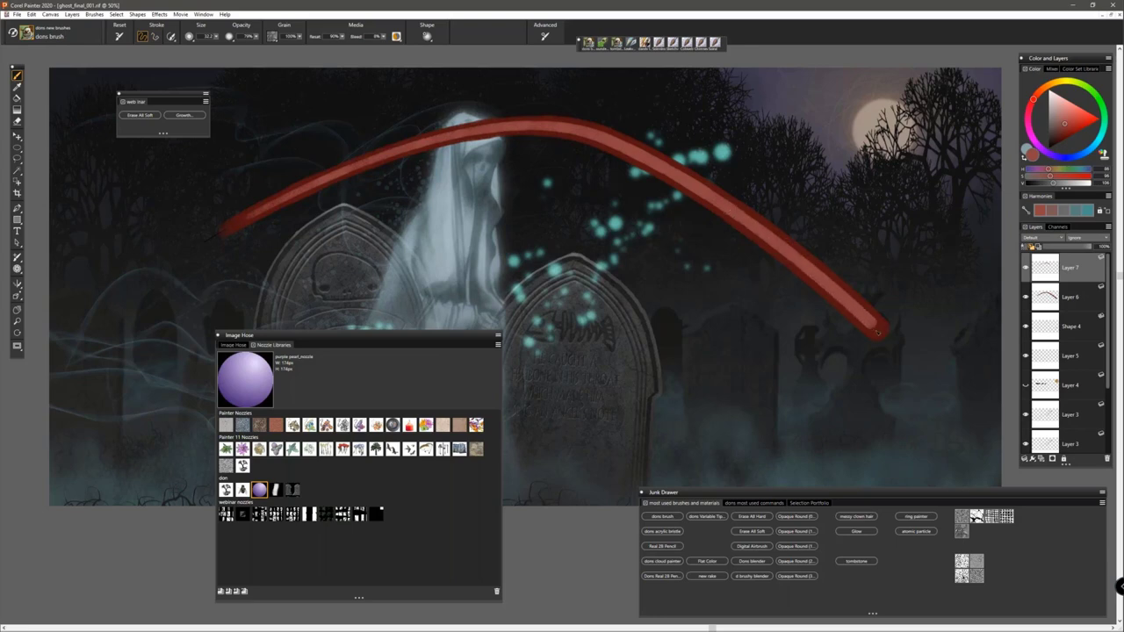
Step: Paint a thin light pink highlight along the path on a new Layer 8, using a smaller brush
{"action": "left_click", "coordinate": [1077, 329]}
{"action": "left_click", "coordinate": [1064, 117]}
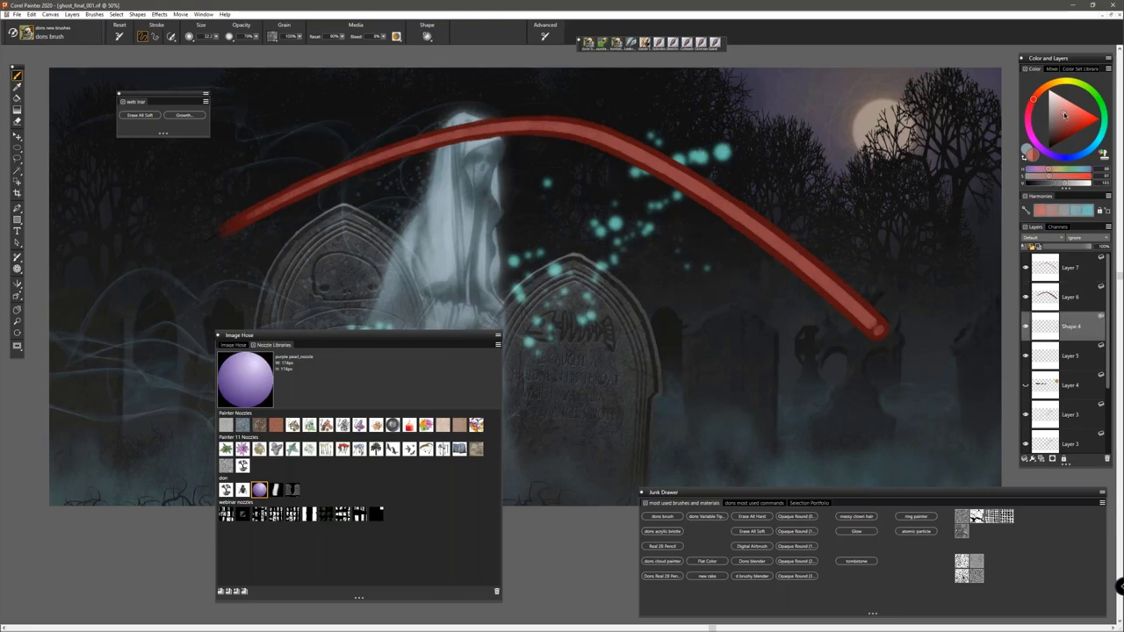
{"action": "key", "text": "bracketleft"}
{"action": "key", "text": "bracketleft"}
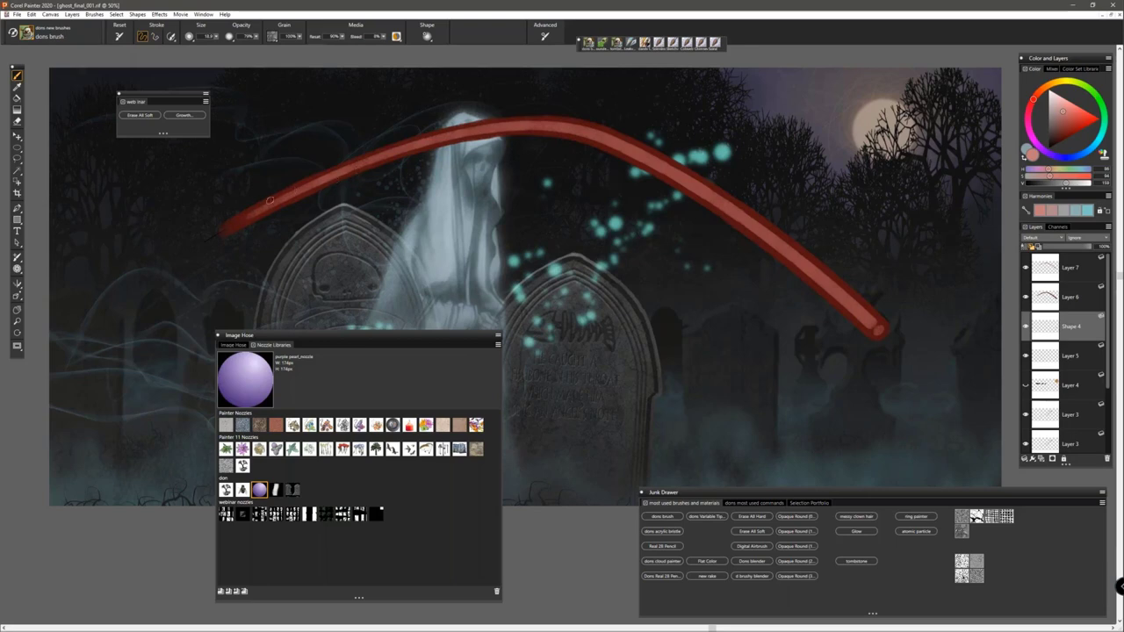
{"action": "key", "text": "ctrl+shift+n"}
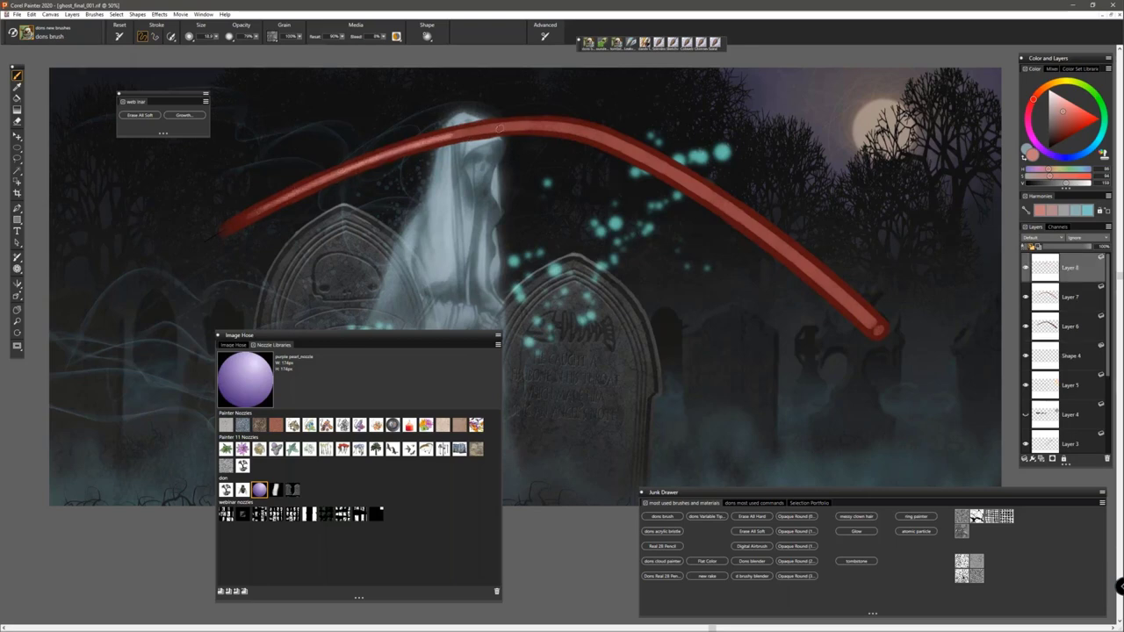
{"action": "mouse_move", "coordinate": [444, 136]}
{"action": "left_mouse_down"}
{"action": "mouse_move", "coordinate": [537, 126]}
{"action": "mouse_move", "coordinate": [637, 151]}
{"action": "mouse_move", "coordinate": [624, 149]}
{"action": "mouse_move", "coordinate": [738, 215]}
{"action": "mouse_move", "coordinate": [855, 313]}
{"action": "left_mouse_up"}
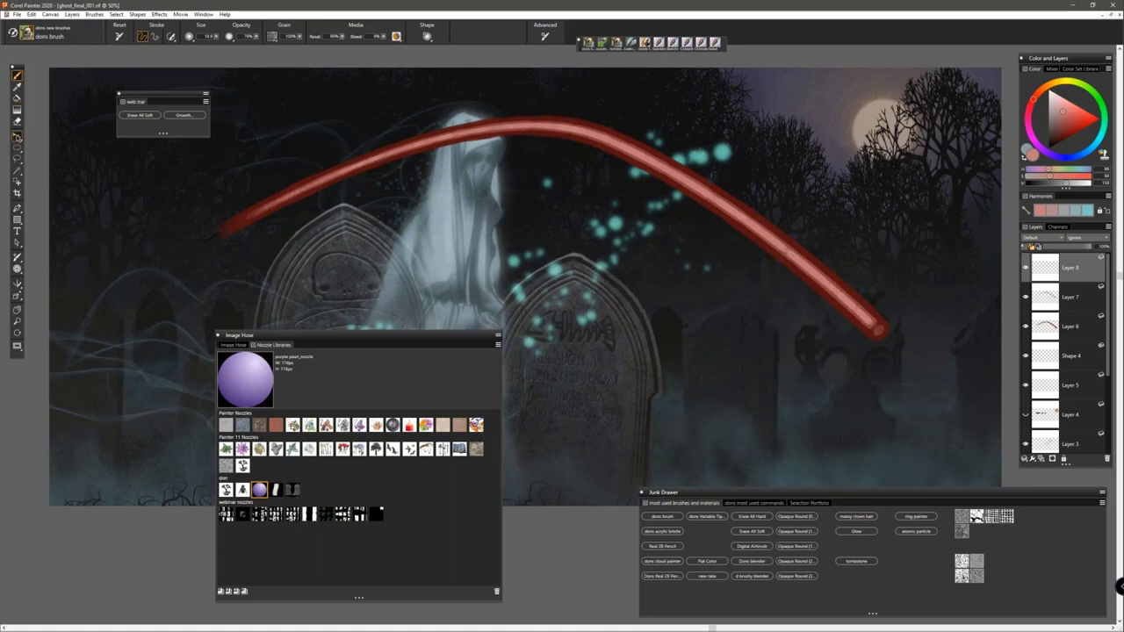
Step: Use the Layer Adjuster on Layer 8 and Layer 7 to shift the highlights slightly within the red stroke
{"action": "left_click", "coordinate": [17, 137]}
{"action": "left_click", "coordinate": [574, 136]}
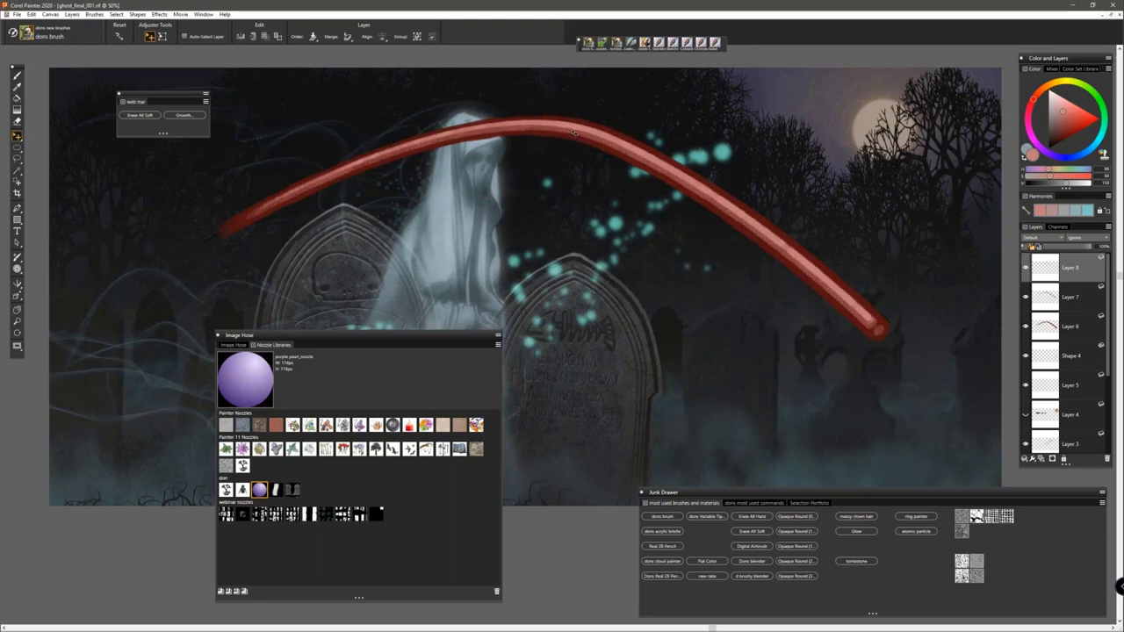
{"action": "left_click", "coordinate": [1072, 300]}
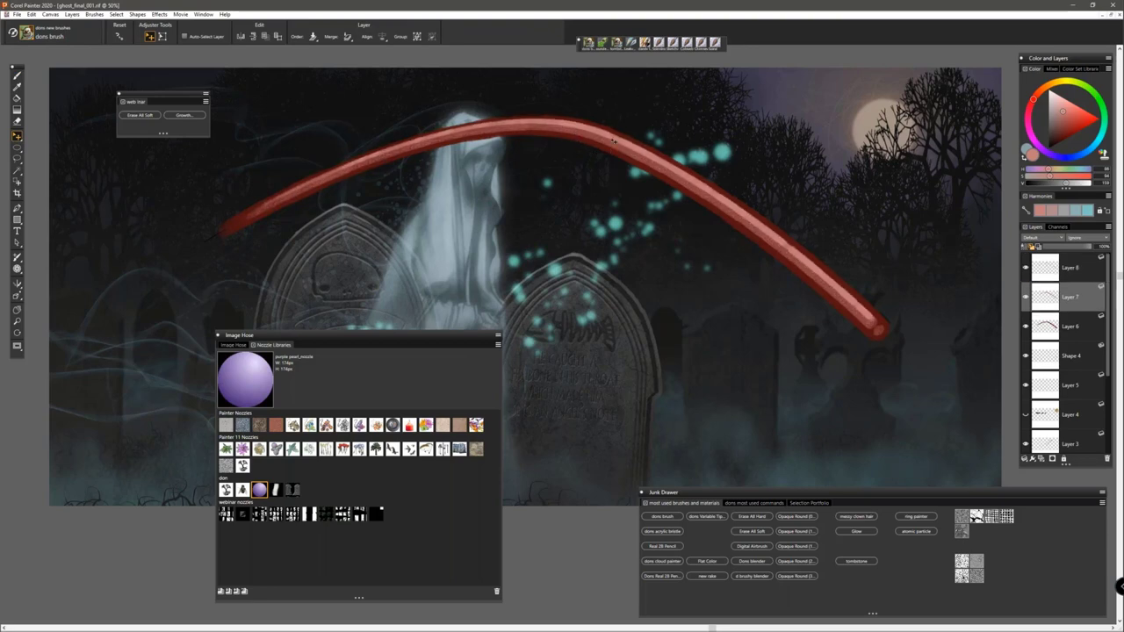
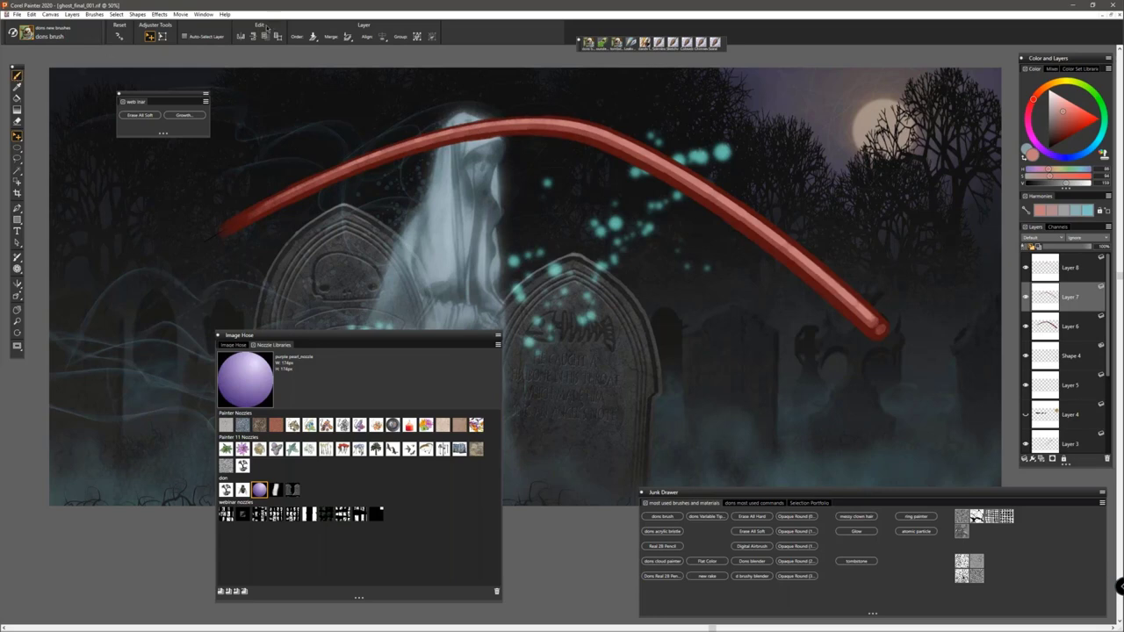
Step: Turn off Align to Path and paint a freehand looping, wavy pink stroke across the ghost on Layer 7
{"action": "left_click", "coordinate": [16, 76]}
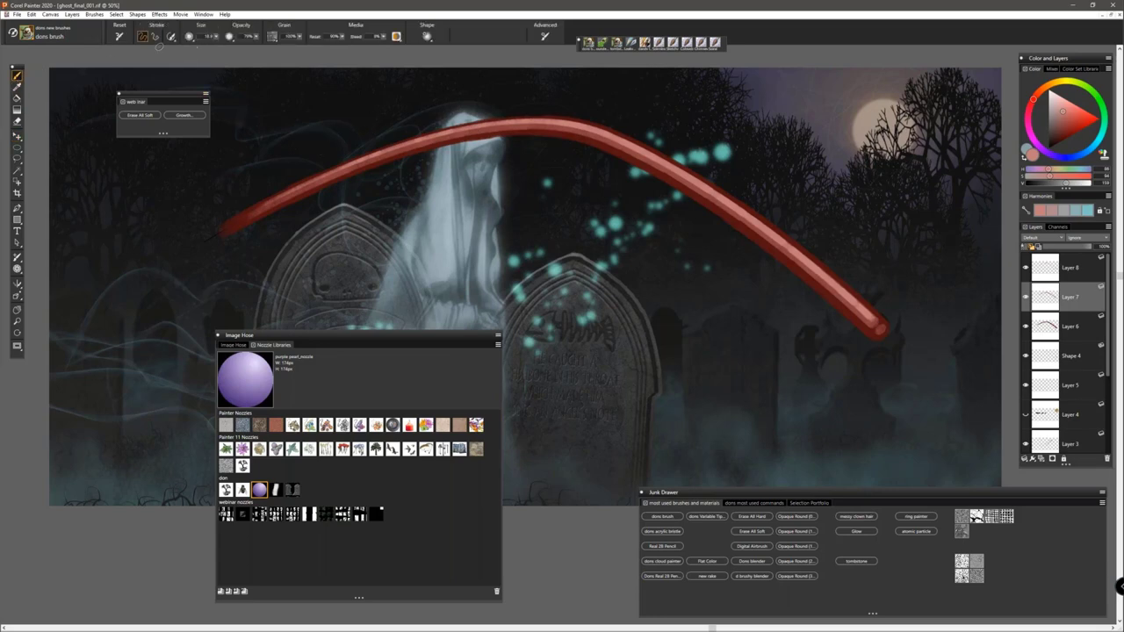
{"action": "left_click", "coordinate": [171, 37]}
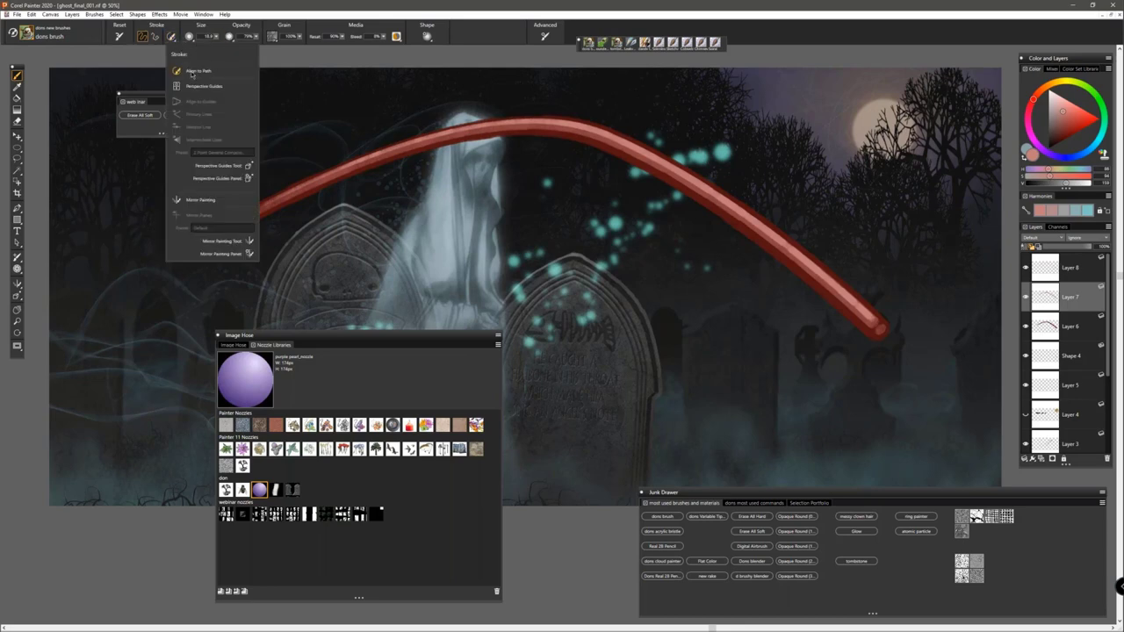
{"action": "left_click", "coordinate": [192, 71]}
{"action": "mouse_move", "coordinate": [299, 140]}
{"action": "left_mouse_down"}
{"action": "mouse_move", "coordinate": [224, 178]}
{"action": "mouse_move", "coordinate": [415, 145]}
{"action": "mouse_move", "coordinate": [716, 259]}
{"action": "left_mouse_up"}
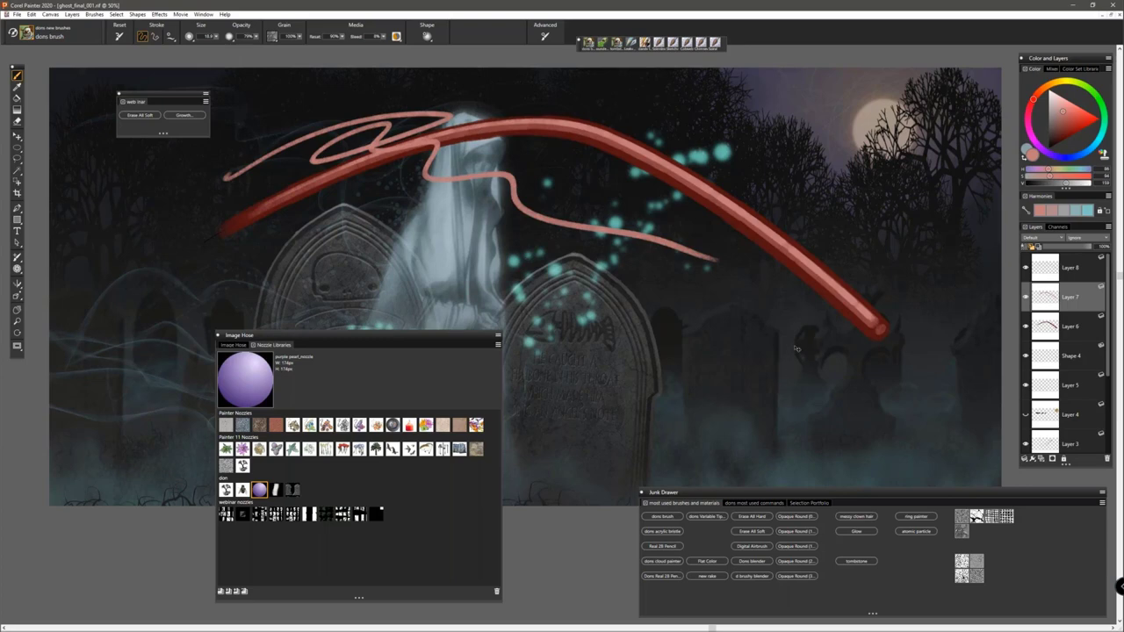
Step: Select the painted content of Layer 7 and hide the selection marquee
{"action": "key", "text": "ctrl+a"}
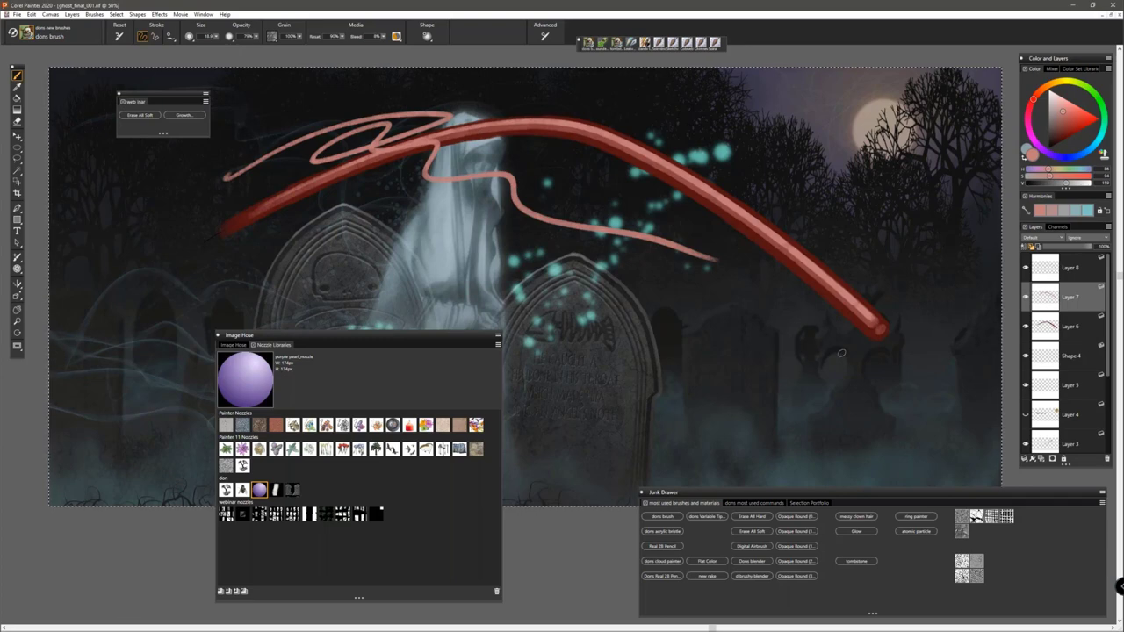
{"action": "left_click", "coordinate": [1081, 299], "text": "ctrl"}
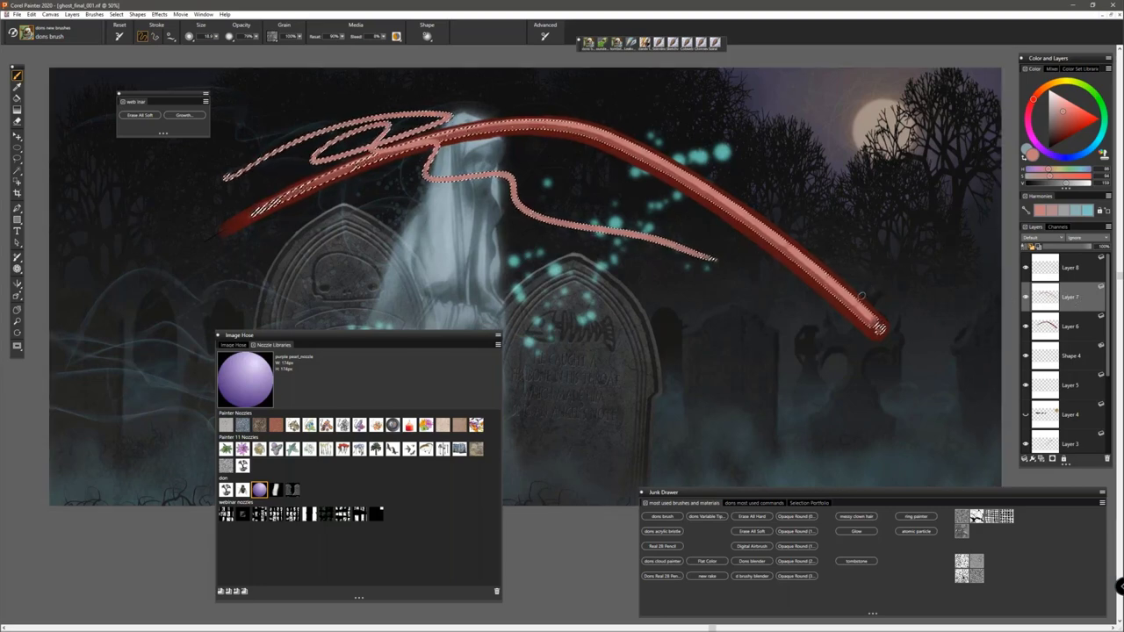
{"action": "left_click", "coordinate": [136, 15]}
{"action": "mouse_move", "coordinate": [117, 15]}
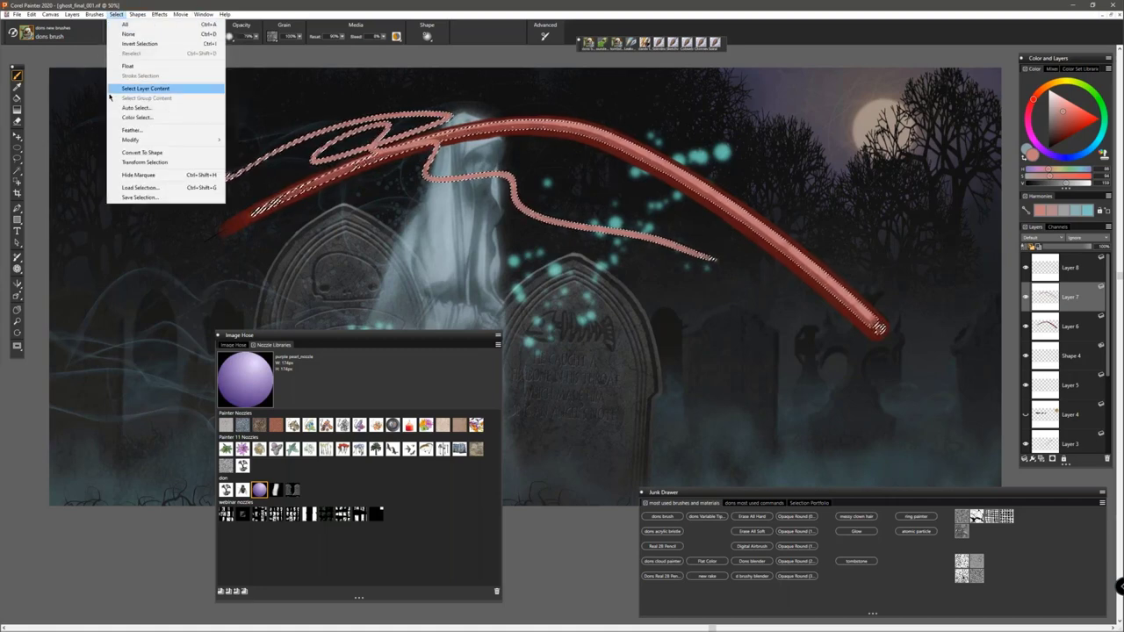
{"action": "left_click", "coordinate": [136, 176]}
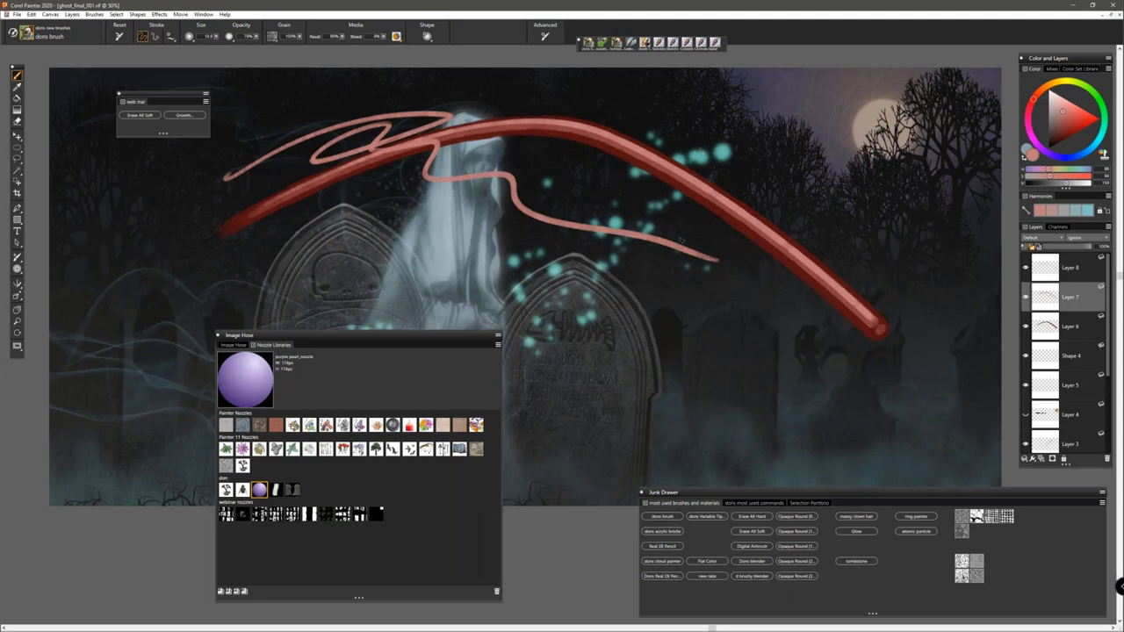
Step: Paint near-black shading over the wavy pink stroke within the hidden selection
{"action": "left_click", "coordinate": [1049, 140]}
{"action": "mouse_move", "coordinate": [667, 244]}
{"action": "left_mouse_down"}
{"action": "mouse_move", "coordinate": [527, 211]}
{"action": "mouse_move", "coordinate": [514, 186]}
{"action": "mouse_move", "coordinate": [430, 176]}
{"action": "left_mouse_up"}
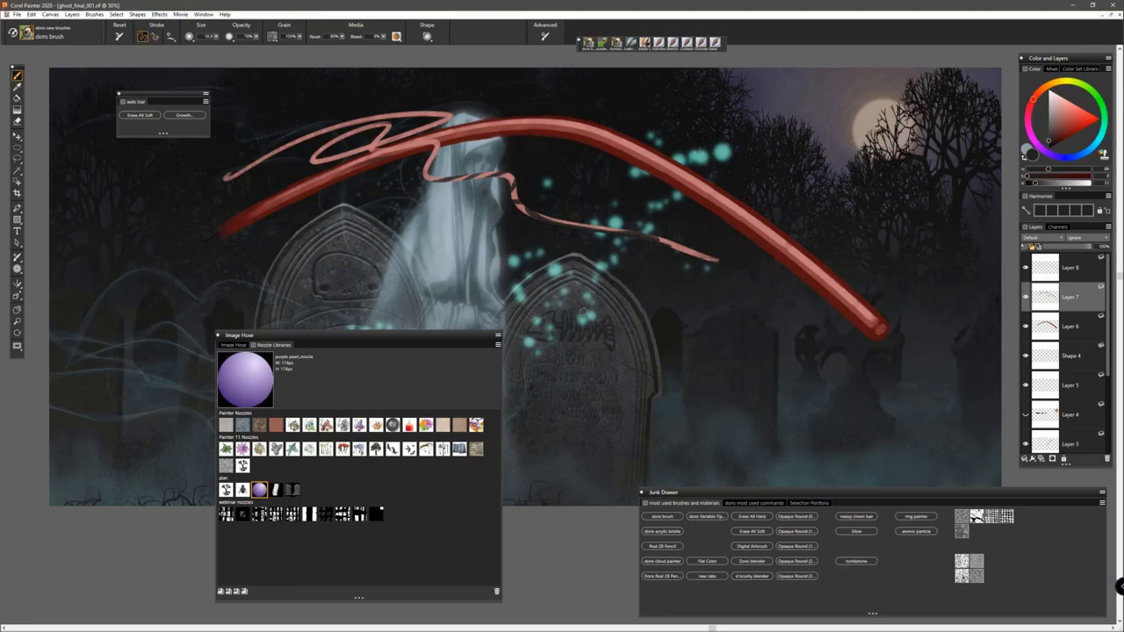
Step: Paint a freehand pink curve ending in zigzags across the red stroke on Layer 7, with a small pink dab below it
{"action": "mouse_move", "coordinate": [798, 266]}
{"action": "left_mouse_down"}
{"action": "mouse_move", "coordinate": [820, 280]}
{"action": "mouse_move", "coordinate": [794, 279]}
{"action": "mouse_move", "coordinate": [834, 282]}
{"action": "mouse_move", "coordinate": [593, 159]}
{"action": "left_mouse_up"}
{"action": "left_click", "coordinate": [831, 278], "text": "alt"}
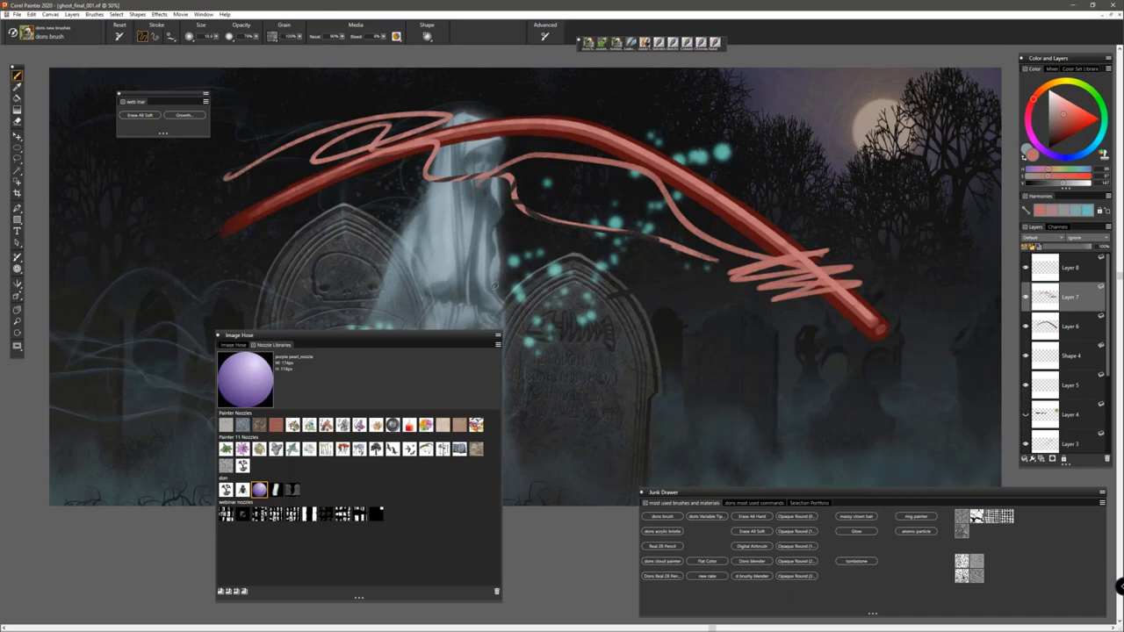
{"action": "left_click_drag", "start_coordinate": [634, 289], "coordinate": [657, 286]}
Step: Sample bright red from the painting and brush red shading over the new pink curve, zigzags and dab on Layer 7
{"action": "left_click", "coordinate": [847, 251], "text": "alt"}
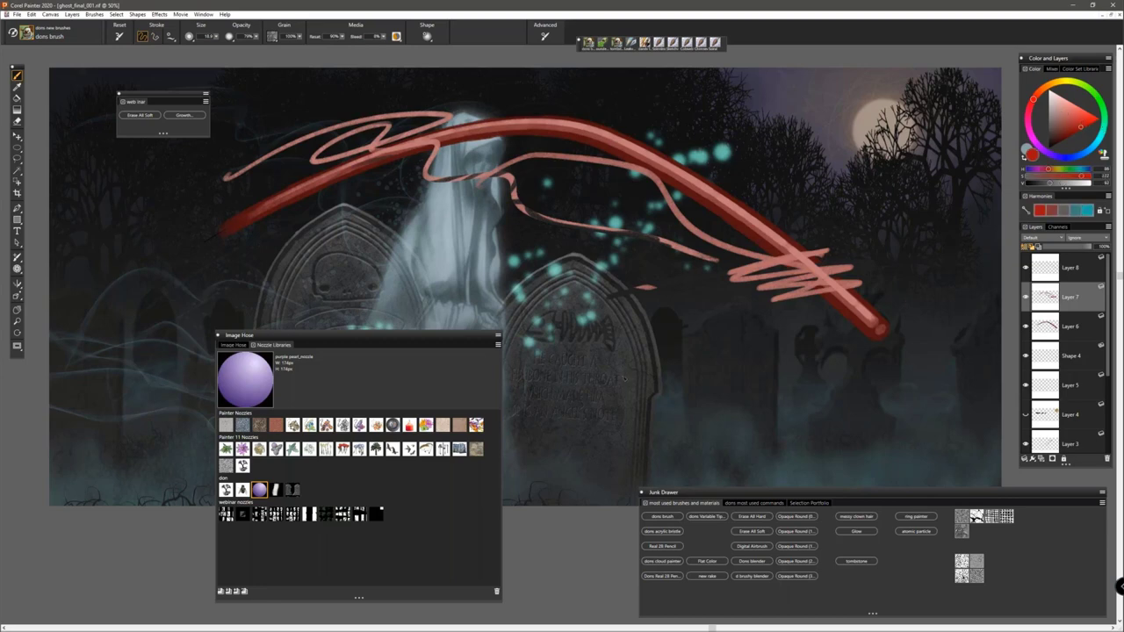
{"action": "mouse_move", "coordinate": [607, 298]}
{"action": "left_mouse_down"}
{"action": "mouse_move", "coordinate": [711, 277]}
{"action": "mouse_move", "coordinate": [821, 290]}
{"action": "left_mouse_up"}
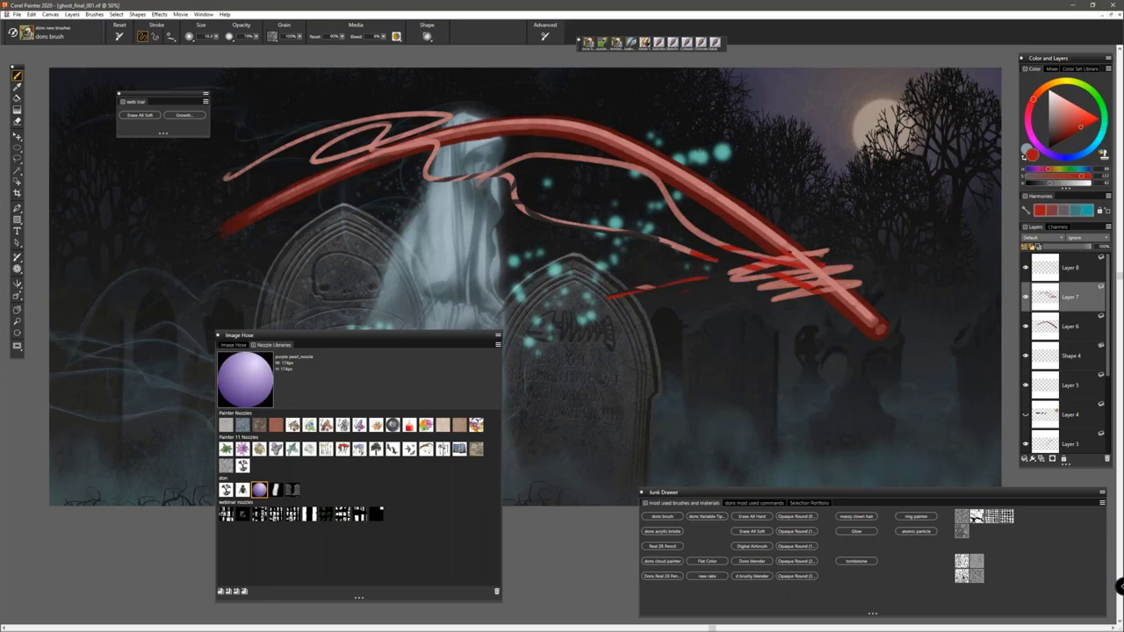
{"action": "left_click_drag", "start_coordinate": [713, 244], "coordinate": [817, 279]}
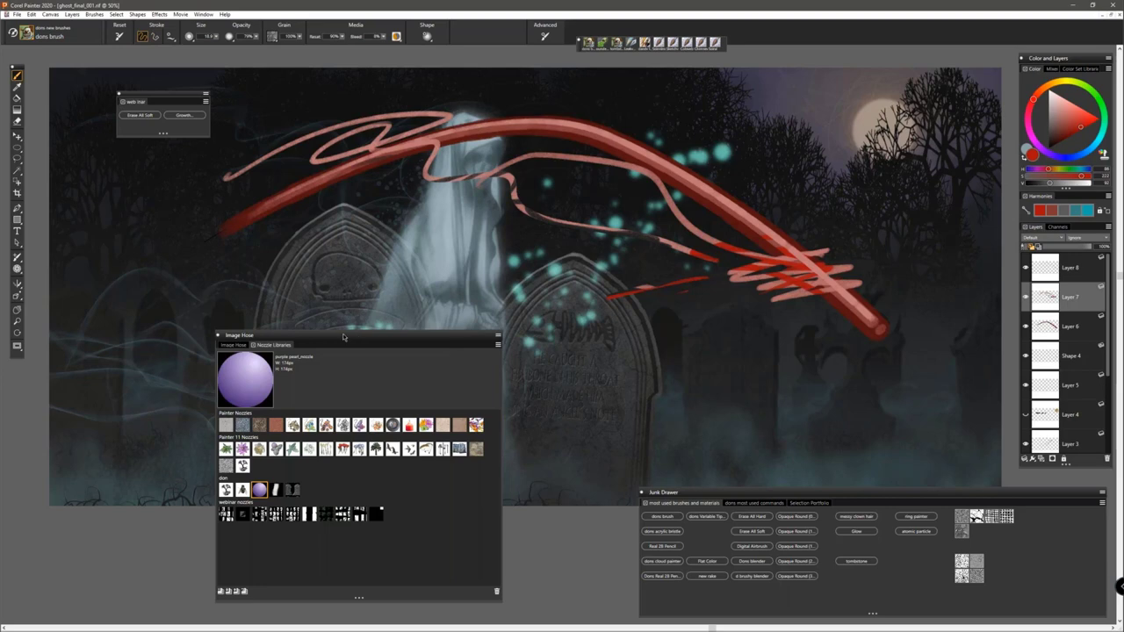
Step: Reposition the Image Hose and custom brush palettes and switch to the purple worm Image Hose brush
{"action": "left_click_drag", "start_coordinate": [343, 337], "coordinate": [290, 297]}
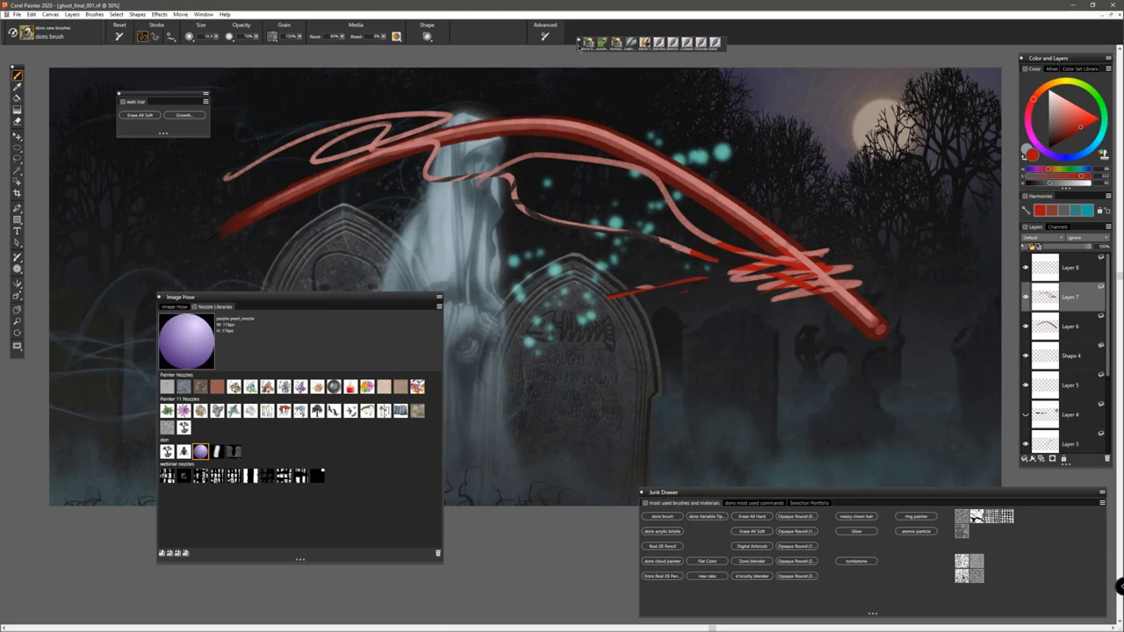
{"action": "left_click_drag", "start_coordinate": [578, 44], "coordinate": [561, 81]}
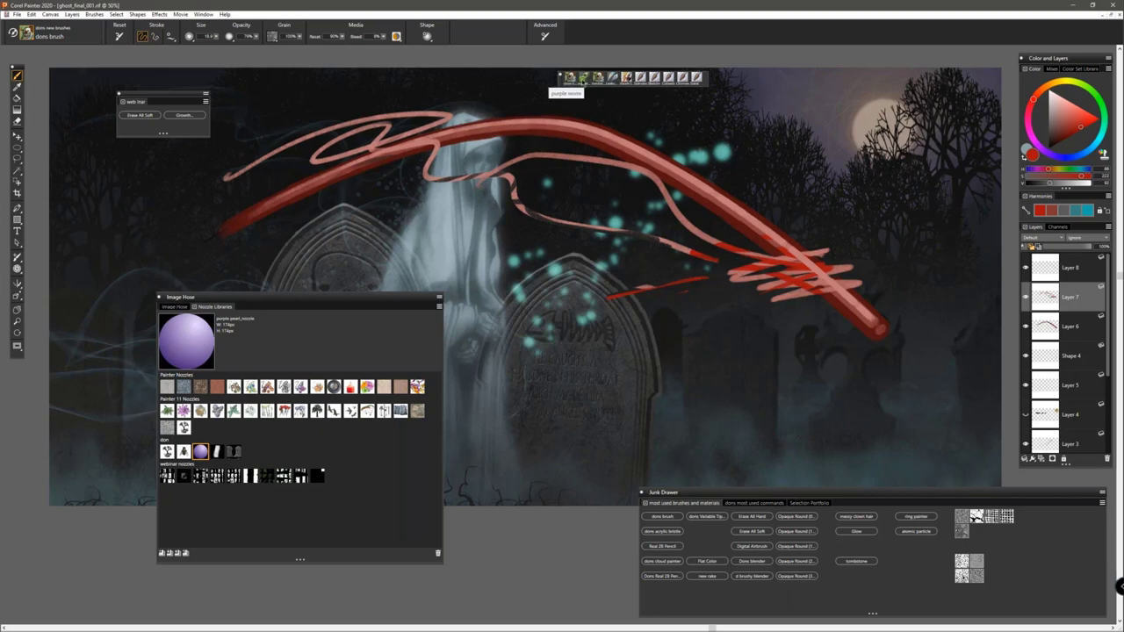
{"action": "left_click", "coordinate": [583, 78]}
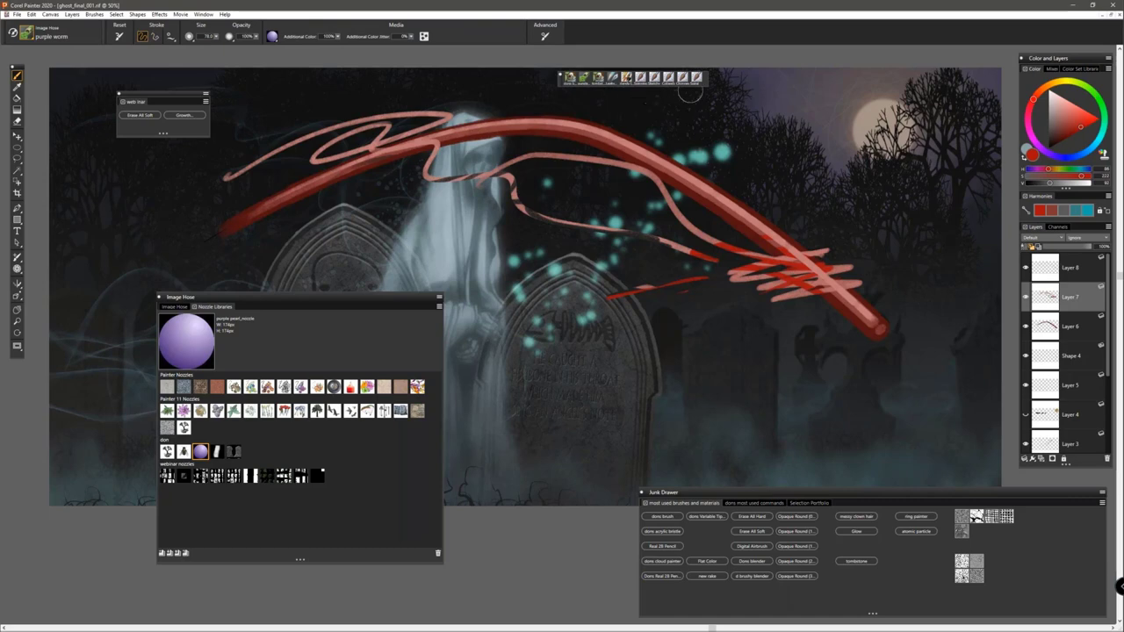
Step: Load the flies nozzle, spray a winding trail of small flies, enlarge the brush and spray larger flies over the gravestone on Layer 7
{"action": "left_click", "coordinate": [184, 451]}
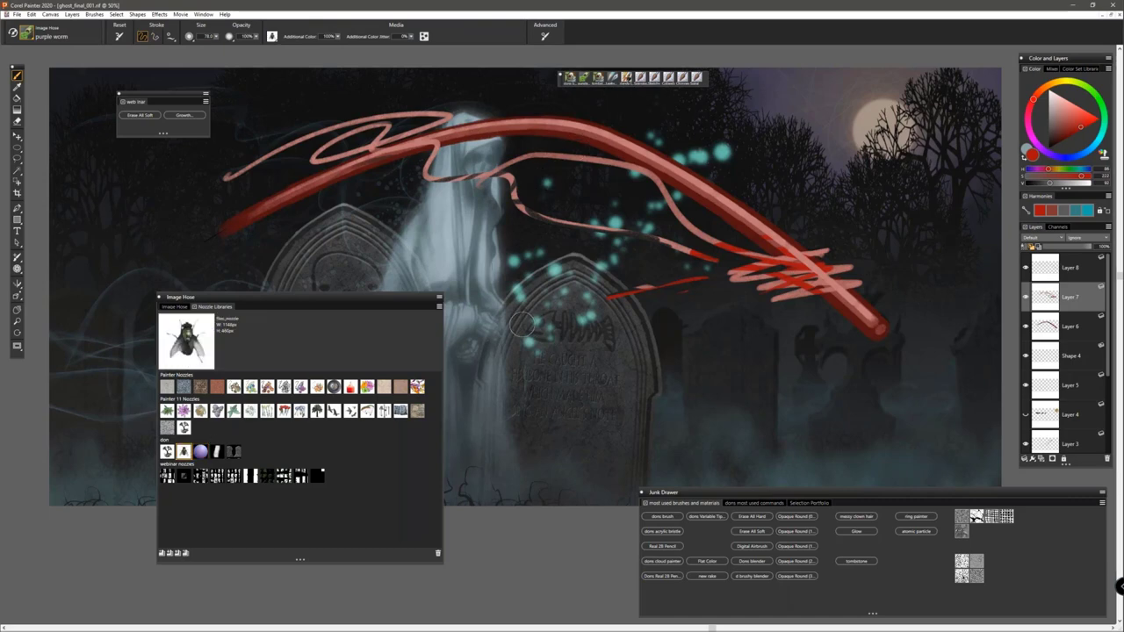
{"action": "mouse_move", "coordinate": [912, 169]}
{"action": "left_mouse_down"}
{"action": "mouse_move", "coordinate": [196, 248]}
{"action": "mouse_move", "coordinate": [462, 253]}
{"action": "mouse_move", "coordinate": [662, 328]}
{"action": "mouse_move", "coordinate": [872, 358]}
{"action": "mouse_move", "coordinate": [788, 374]}
{"action": "mouse_move", "coordinate": [614, 360]}
{"action": "left_mouse_up"}
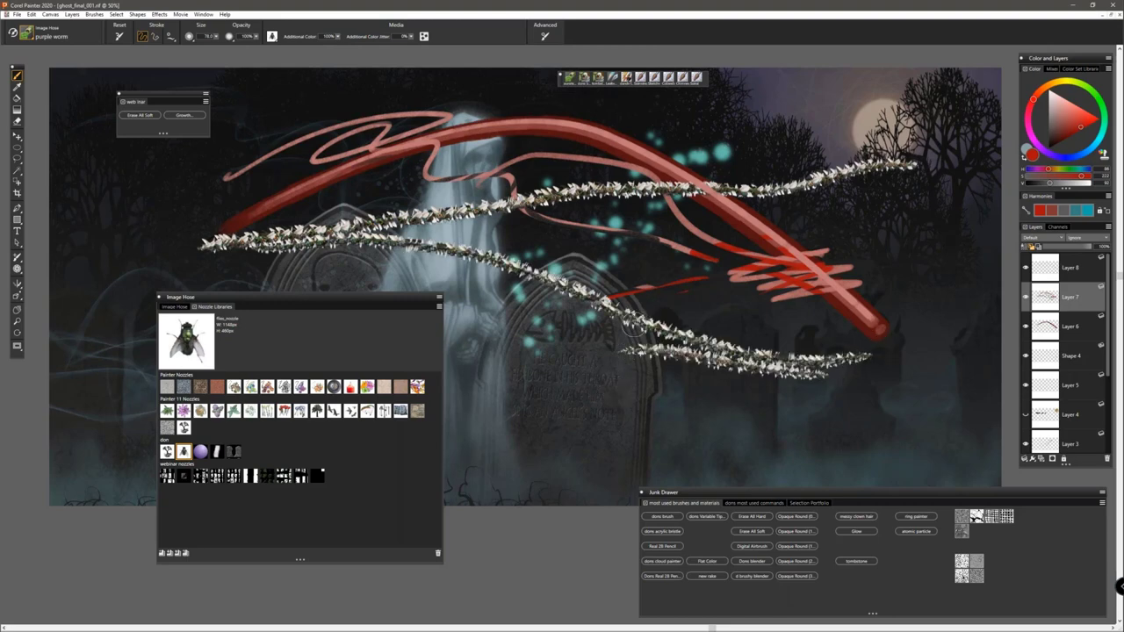
{"action": "left_click_drag", "start_coordinate": [694, 314], "coordinate": [718, 369]}
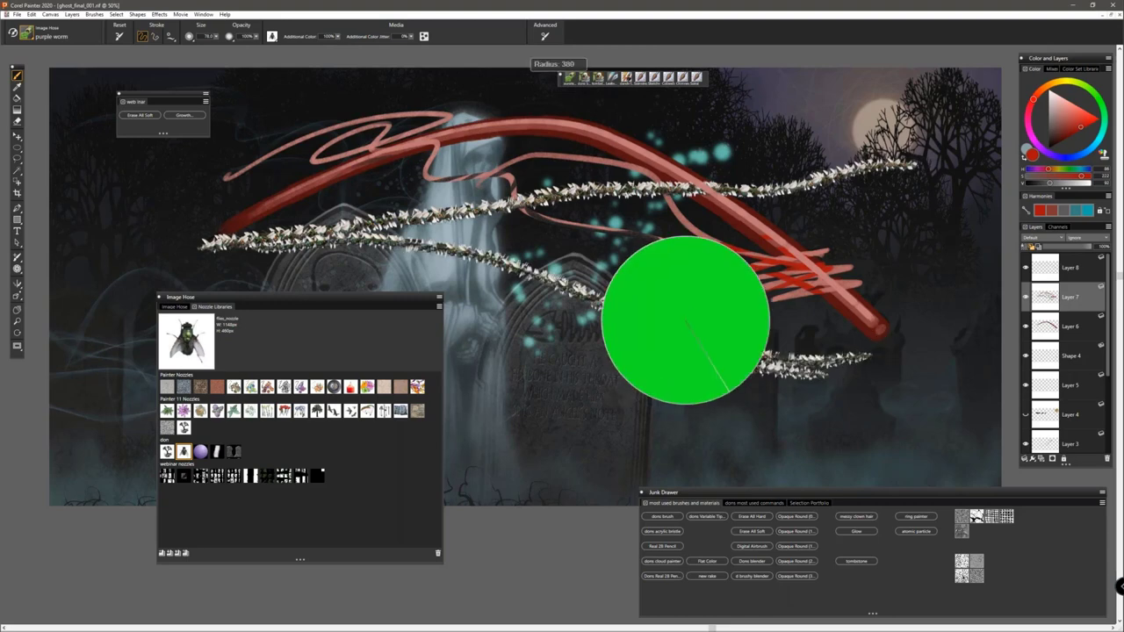
{"action": "mouse_move", "coordinate": [886, 283]}
{"action": "left_mouse_down"}
{"action": "mouse_move", "coordinate": [687, 286]}
{"action": "mouse_move", "coordinate": [534, 344]}
{"action": "mouse_move", "coordinate": [772, 364]}
{"action": "left_mouse_up"}
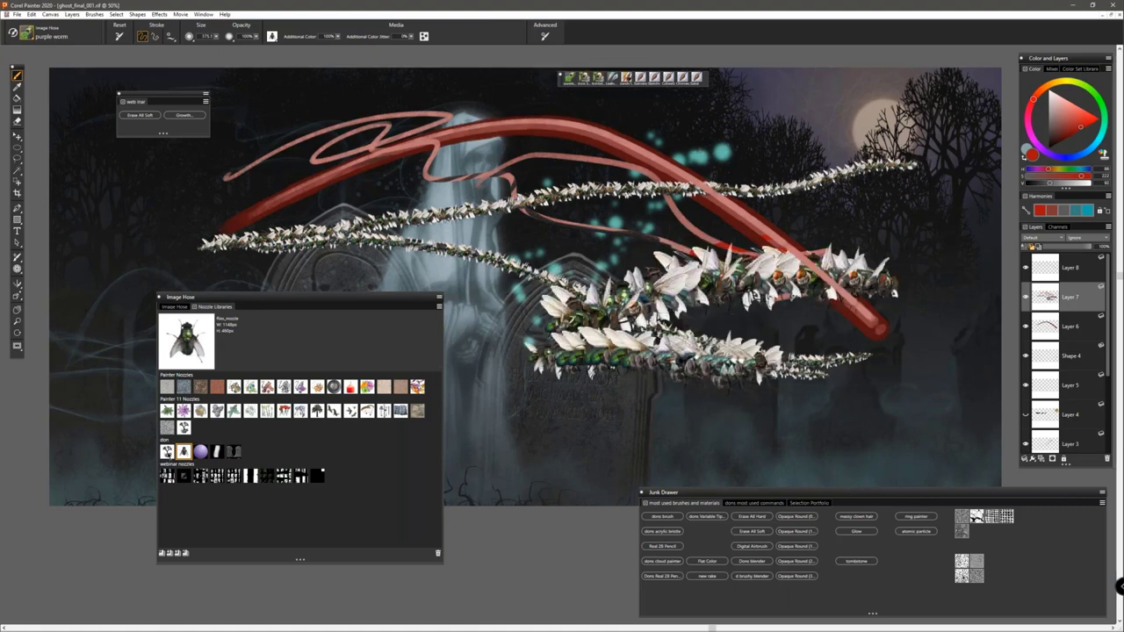
Step: Load the tree-shaped tumbleweed nozzle, choose light pink as the colour and spray dense black strokes across the sky on Layer 7
{"action": "left_click", "coordinate": [167, 451]}
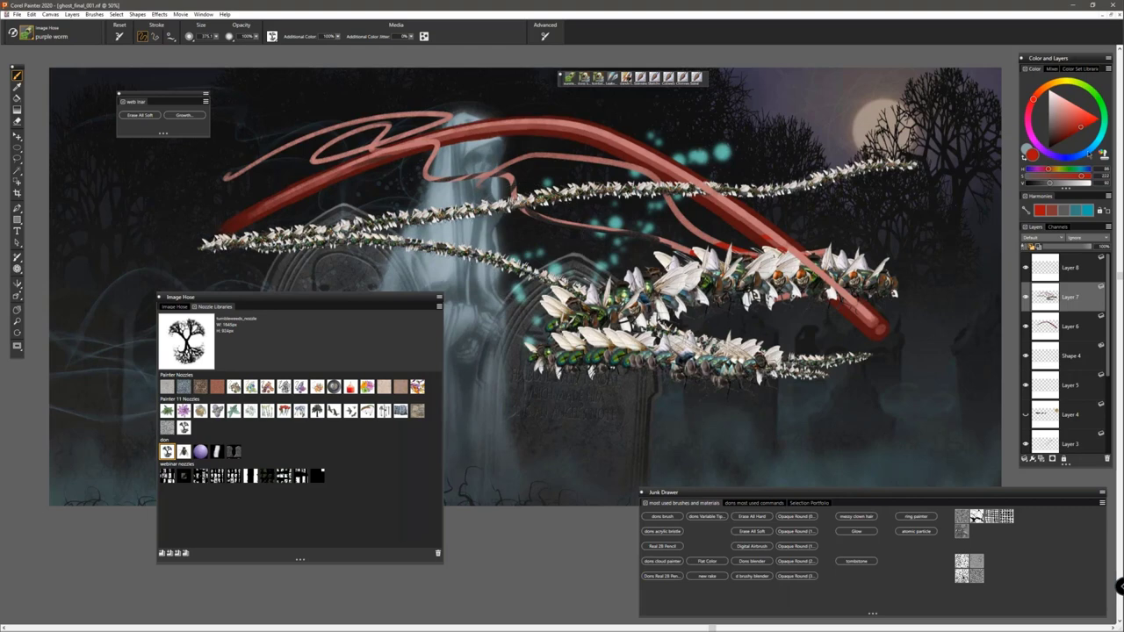
{"action": "left_click", "coordinate": [1063, 115]}
{"action": "left_click_drag", "start_coordinate": [885, 160], "coordinate": [664, 153]}
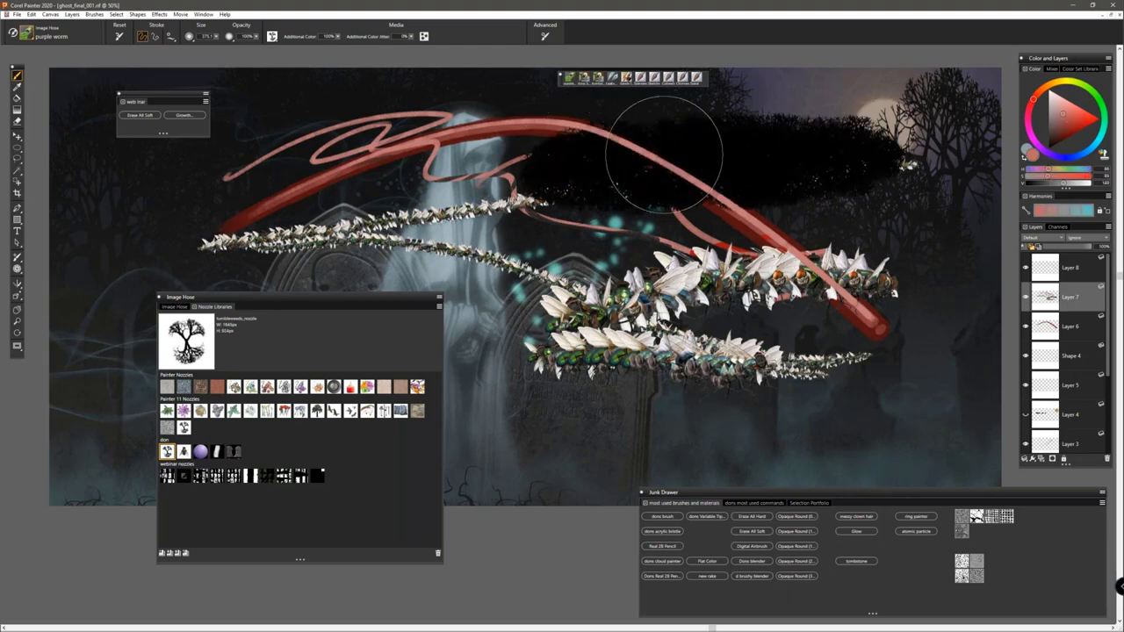
{"action": "mouse_move", "coordinate": [1084, 130]}
{"action": "left_mouse_down"}
{"action": "mouse_move", "coordinate": [1062, 132]}
{"action": "mouse_move", "coordinate": [1059, 111]}
{"action": "mouse_move", "coordinate": [1034, 156]}
{"action": "left_mouse_up"}
{"action": "mouse_move", "coordinate": [931, 180]}
{"action": "left_mouse_down"}
{"action": "mouse_move", "coordinate": [737, 215]}
{"action": "mouse_move", "coordinate": [536, 210]}
{"action": "mouse_move", "coordinate": [496, 136]}
{"action": "left_mouse_up"}
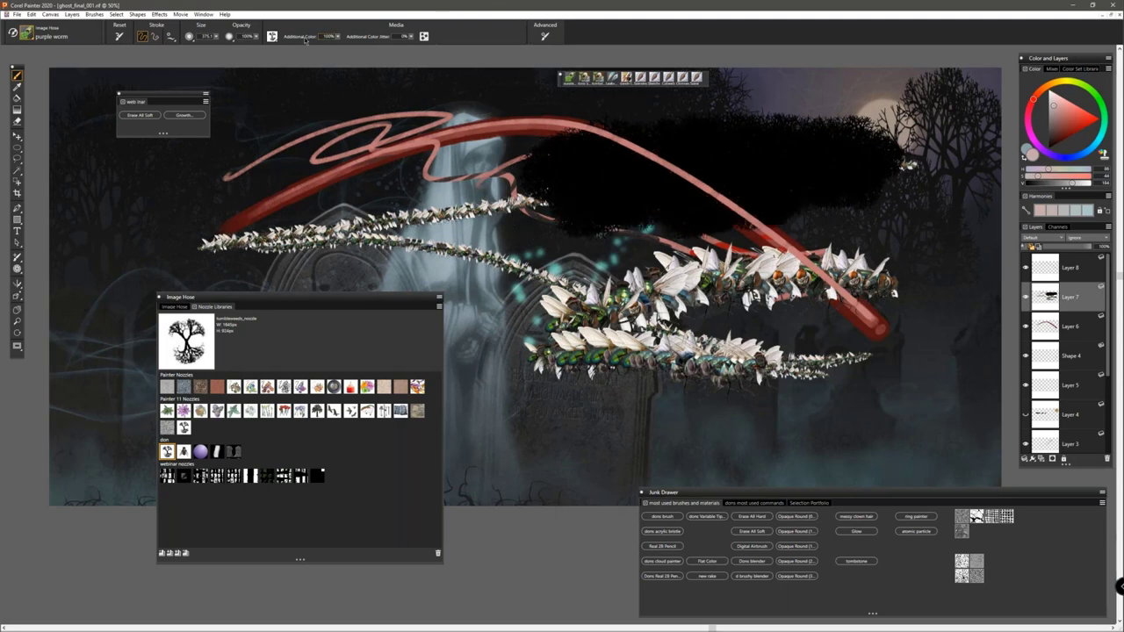
Step: Lower the Additional Color amount and spray a tinted blue-grey tumbleweed stroke over the black area and the ghost's head
{"action": "left_click", "coordinate": [338, 36]}
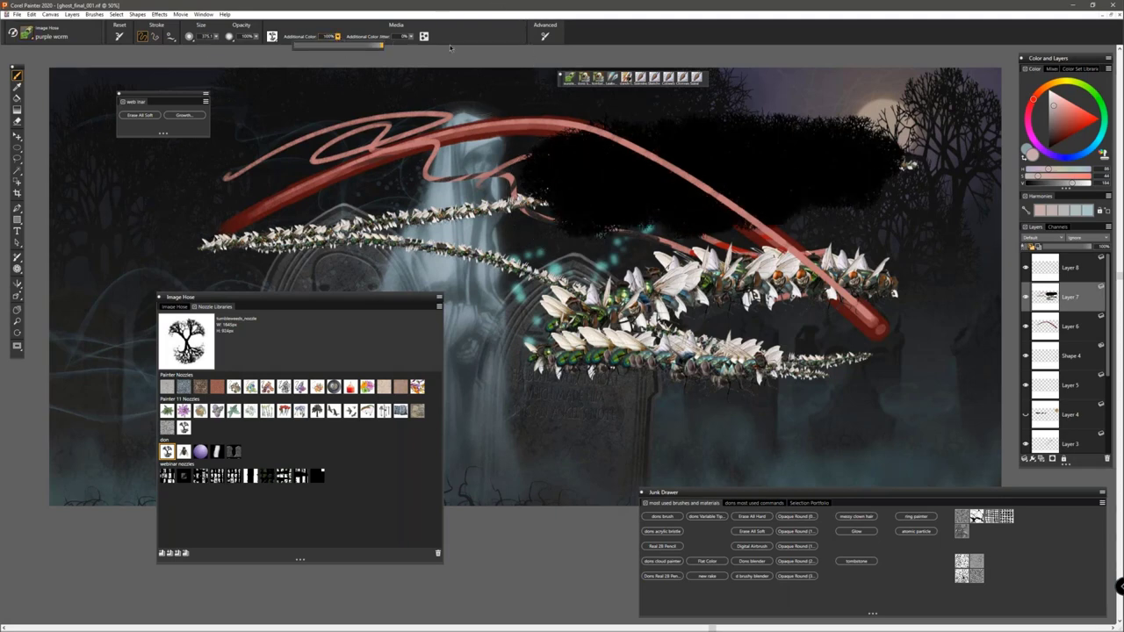
{"action": "left_click", "coordinate": [342, 48]}
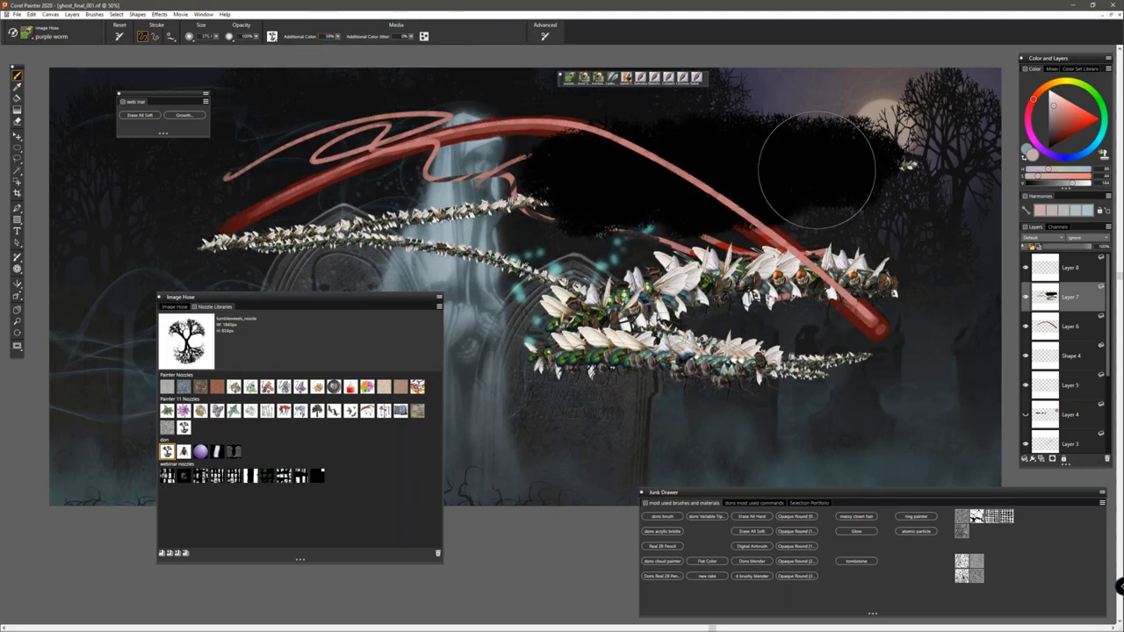
{"action": "left_click_drag", "start_coordinate": [816, 170], "coordinate": [419, 191]}
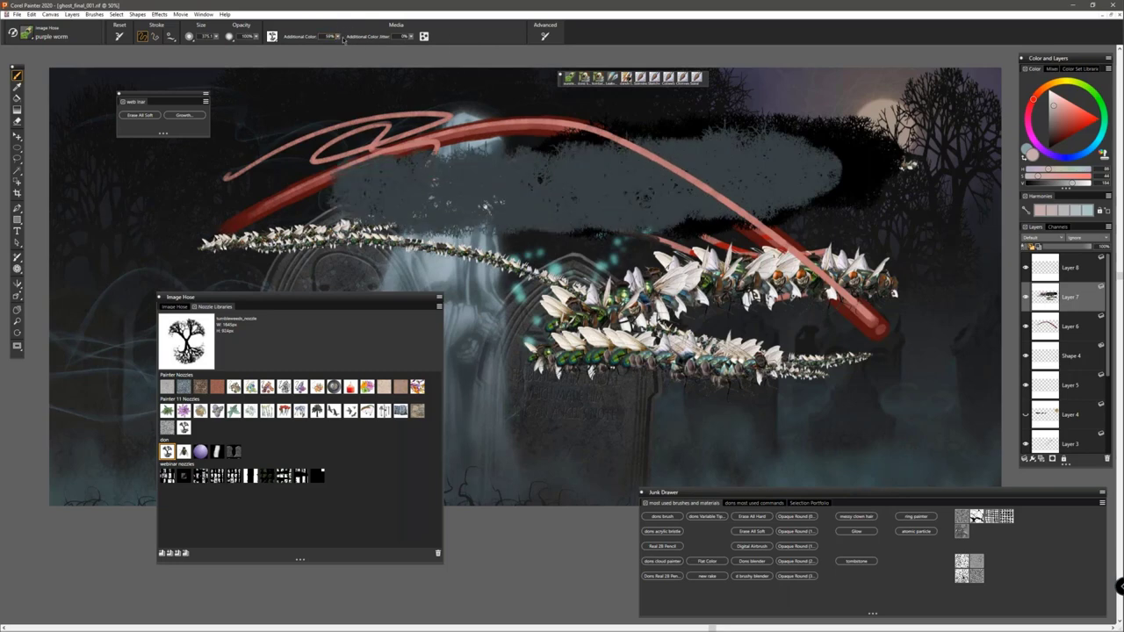
Step: Swap the main and additional colours, raise the Additional Color amount and spray brownish tumbleweed strokes across the sky
{"action": "left_click", "coordinate": [1023, 158]}
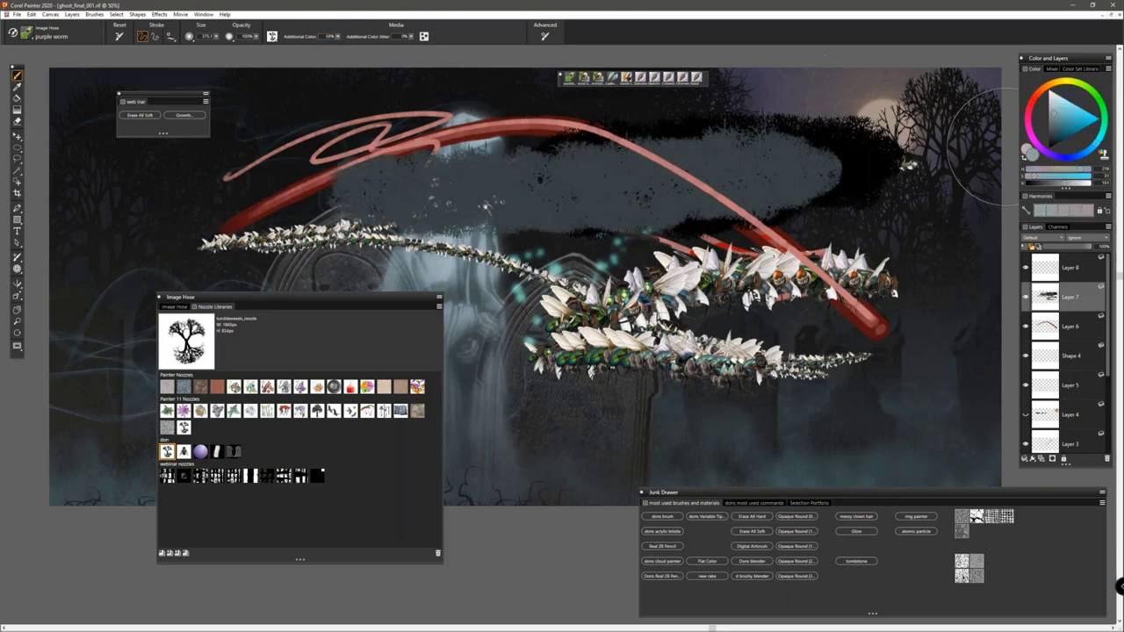
{"action": "left_click_drag", "start_coordinate": [338, 38], "coordinate": [351, 45]}
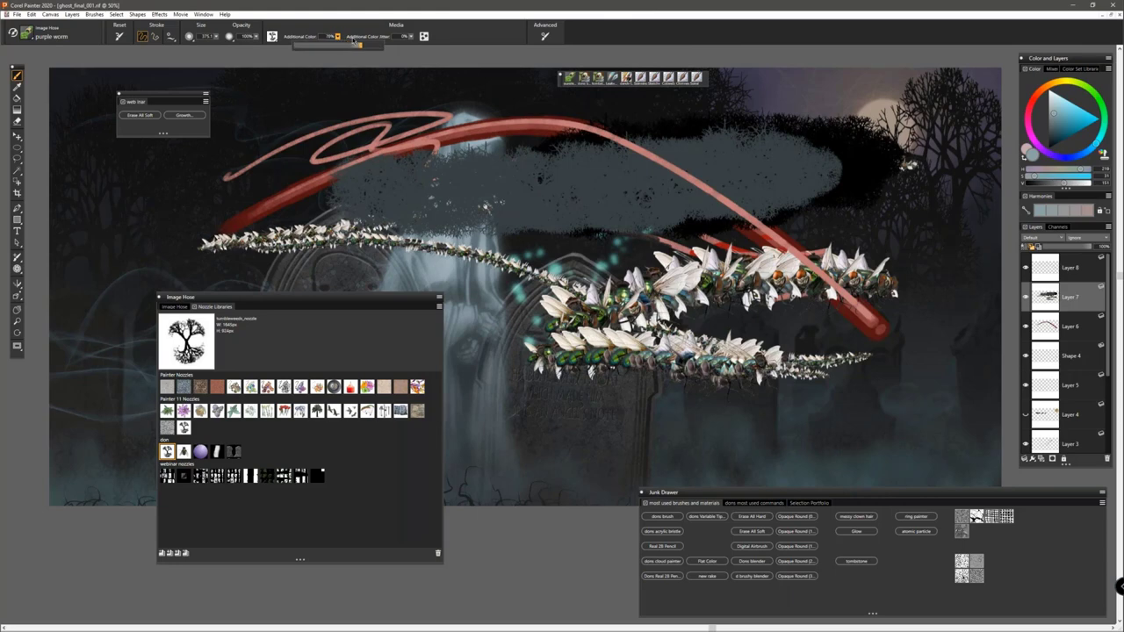
{"action": "mouse_move", "coordinate": [492, 123]}
{"action": "left_mouse_down"}
{"action": "mouse_move", "coordinate": [308, 114]}
{"action": "mouse_move", "coordinate": [689, 109]}
{"action": "mouse_move", "coordinate": [861, 154]}
{"action": "mouse_move", "coordinate": [878, 228]}
{"action": "left_mouse_up"}
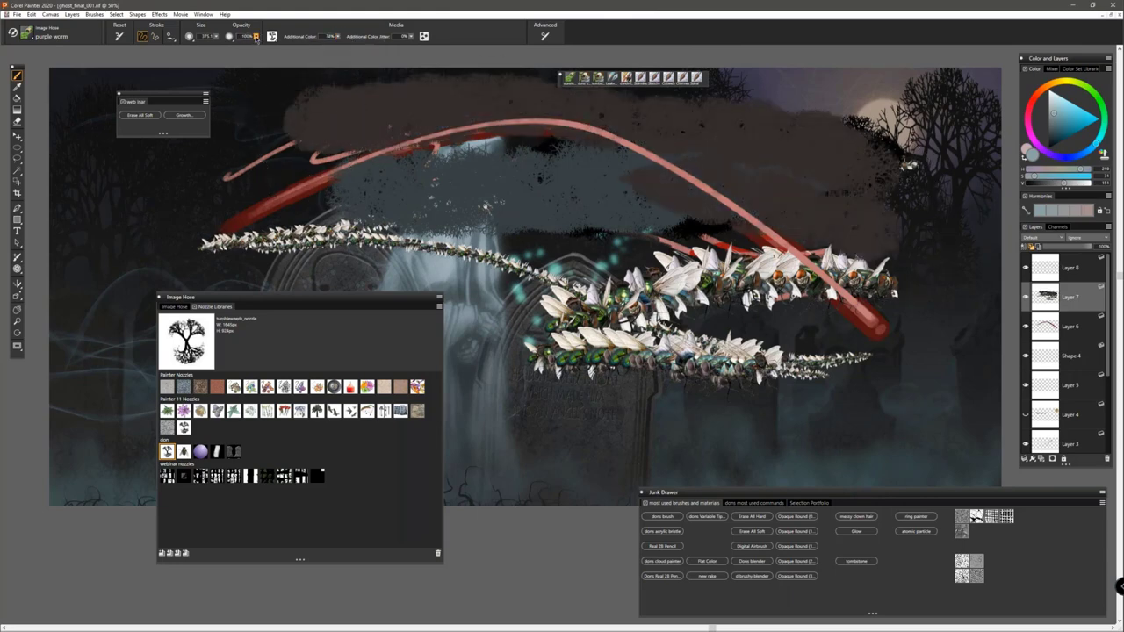
Step: Lower the Image Hose brush opacity slightly and test it over the brownish tumbleweed strokes
{"action": "left_click_drag", "start_coordinate": [255, 36], "coordinate": [273, 38]}
{"action": "left_click", "coordinate": [274, 37]}
{"action": "key", "text": "ctrl+z"}
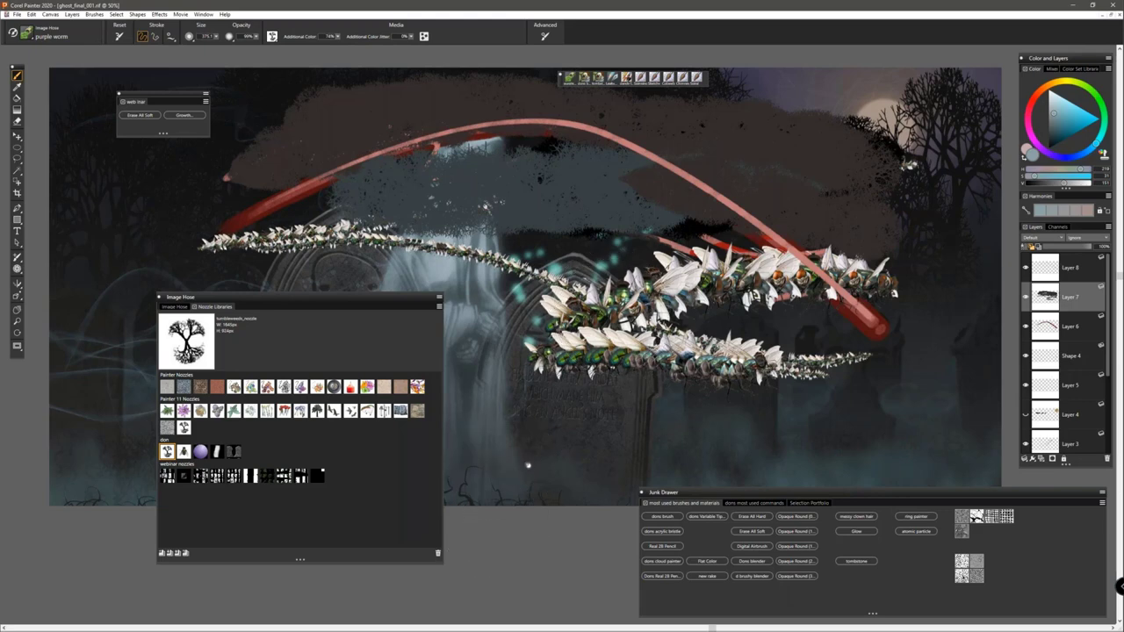
Step: Load the short thorn nozzle and spray thorn strokes along the ground, swapping the main and additional colours between strokes
{"action": "left_click_drag", "start_coordinate": [528, 465], "coordinate": [659, 298]}
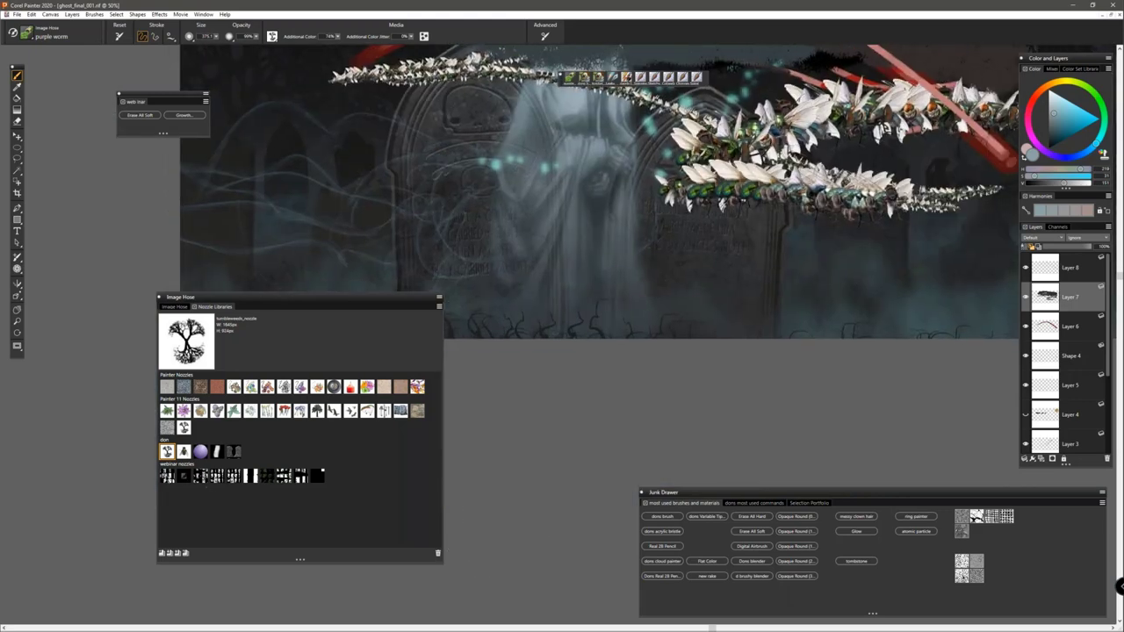
{"action": "left_click", "coordinate": [167, 476]}
{"action": "mouse_move", "coordinate": [540, 219]}
{"action": "left_mouse_down"}
{"action": "mouse_move", "coordinate": [650, 255]}
{"action": "mouse_move", "coordinate": [790, 264]}
{"action": "mouse_move", "coordinate": [442, 235]}
{"action": "mouse_move", "coordinate": [205, 236]}
{"action": "left_mouse_up"}
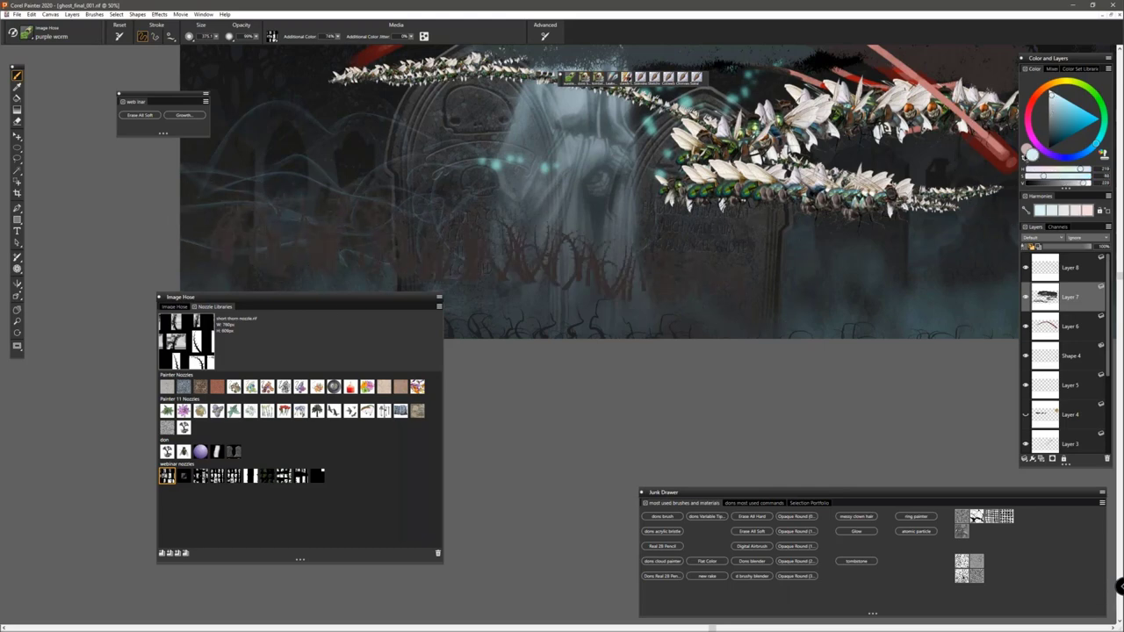
{"action": "left_click", "coordinate": [1025, 158]}
{"action": "mouse_move", "coordinate": [878, 263]}
{"action": "left_mouse_down"}
{"action": "mouse_move", "coordinate": [832, 288]}
{"action": "mouse_move", "coordinate": [482, 235]}
{"action": "mouse_move", "coordinate": [301, 242]}
{"action": "mouse_move", "coordinate": [587, 234]}
{"action": "mouse_move", "coordinate": [667, 213]}
{"action": "left_mouse_up"}
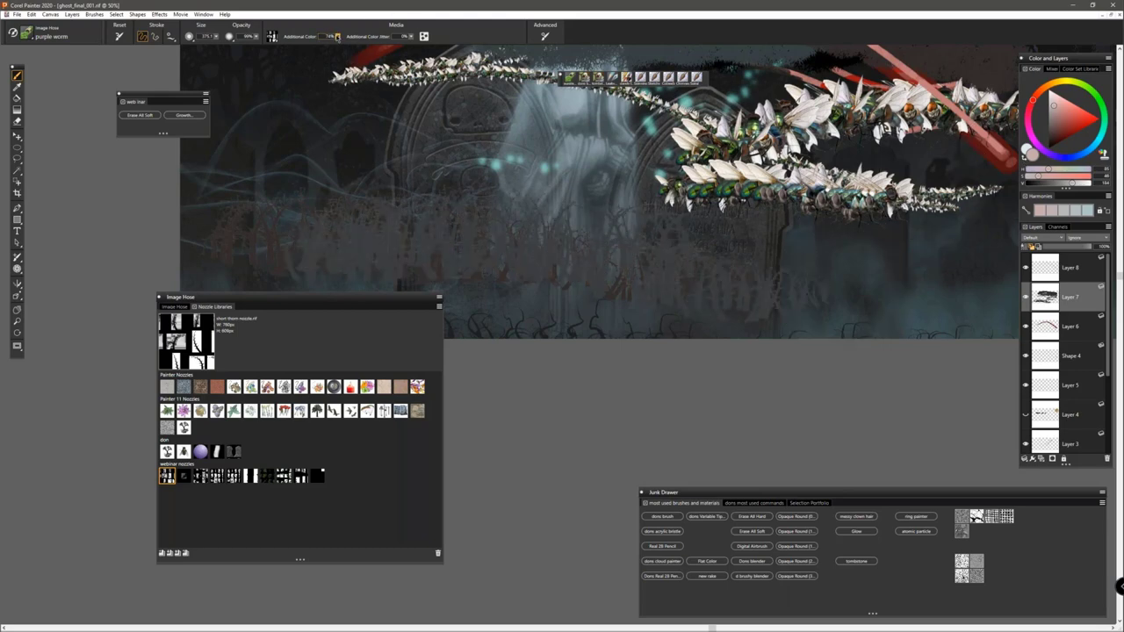
Step: Set Additional Color to 0% and spray pale strokes along the ground with the thorn nozzle and the bat nozzle
{"action": "left_click", "coordinate": [338, 36]}
{"action": "left_click_drag", "start_coordinate": [336, 47], "coordinate": [266, 54]}
{"action": "left_click_drag", "start_coordinate": [685, 263], "coordinate": [233, 232]}
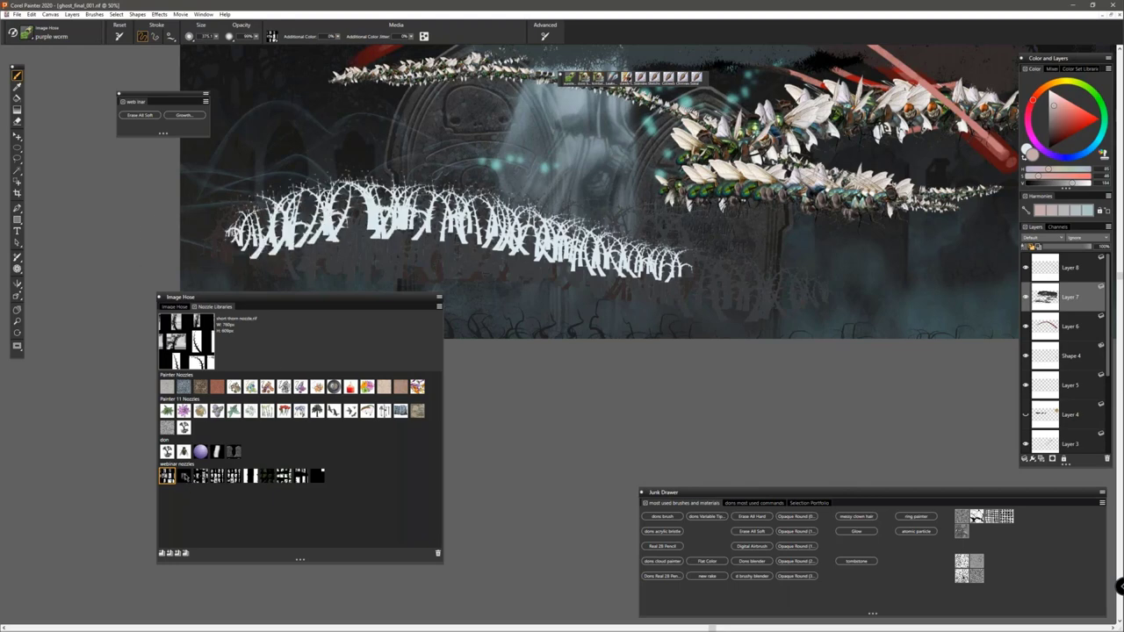
{"action": "left_click", "coordinate": [183, 475]}
{"action": "mouse_move", "coordinate": [843, 272]}
{"action": "left_mouse_down"}
{"action": "mouse_move", "coordinate": [450, 263]}
{"action": "mouse_move", "coordinate": [420, 281]}
{"action": "mouse_move", "coordinate": [561, 215]}
{"action": "mouse_move", "coordinate": [536, 164]}
{"action": "mouse_move", "coordinate": [362, 169]}
{"action": "mouse_move", "coordinate": [621, 251]}
{"action": "left_mouse_up"}
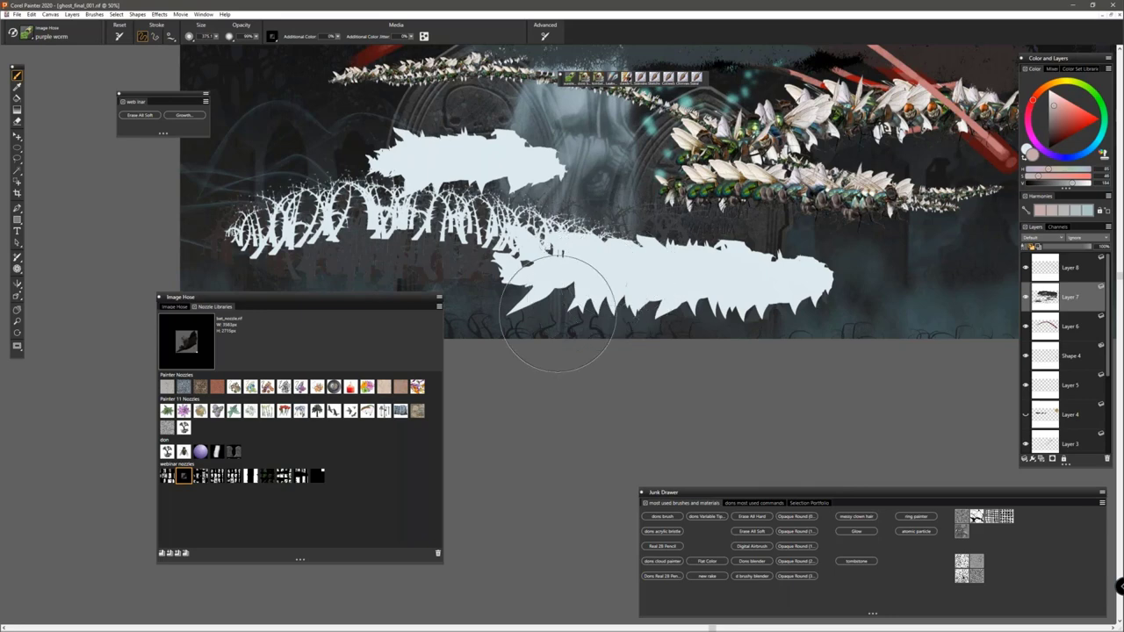
Step: Load the curly grass nozzle 1 and spray three pale grass strokes around the bat shapes on Layer 7
{"action": "left_click", "coordinate": [200, 475]}
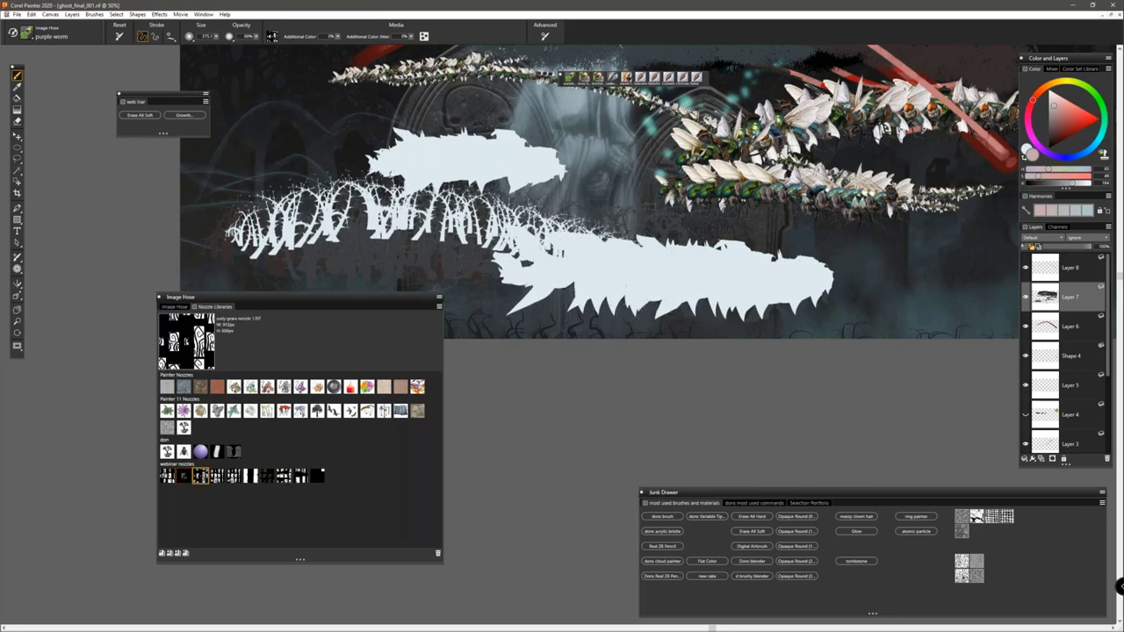
{"action": "left_click_drag", "start_coordinate": [604, 224], "coordinate": [220, 230]}
{"action": "left_click_drag", "start_coordinate": [241, 132], "coordinate": [629, 157]}
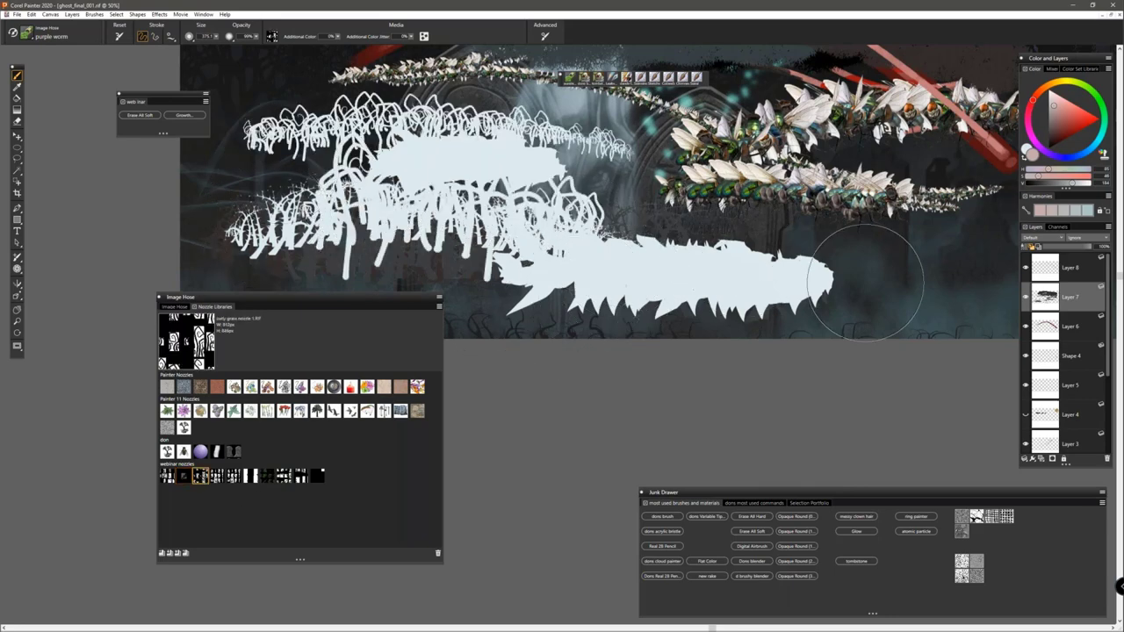
{"action": "mouse_move", "coordinate": [878, 268]}
{"action": "left_mouse_down"}
{"action": "mouse_move", "coordinate": [812, 245]}
{"action": "mouse_move", "coordinate": [586, 213]}
{"action": "left_mouse_up"}
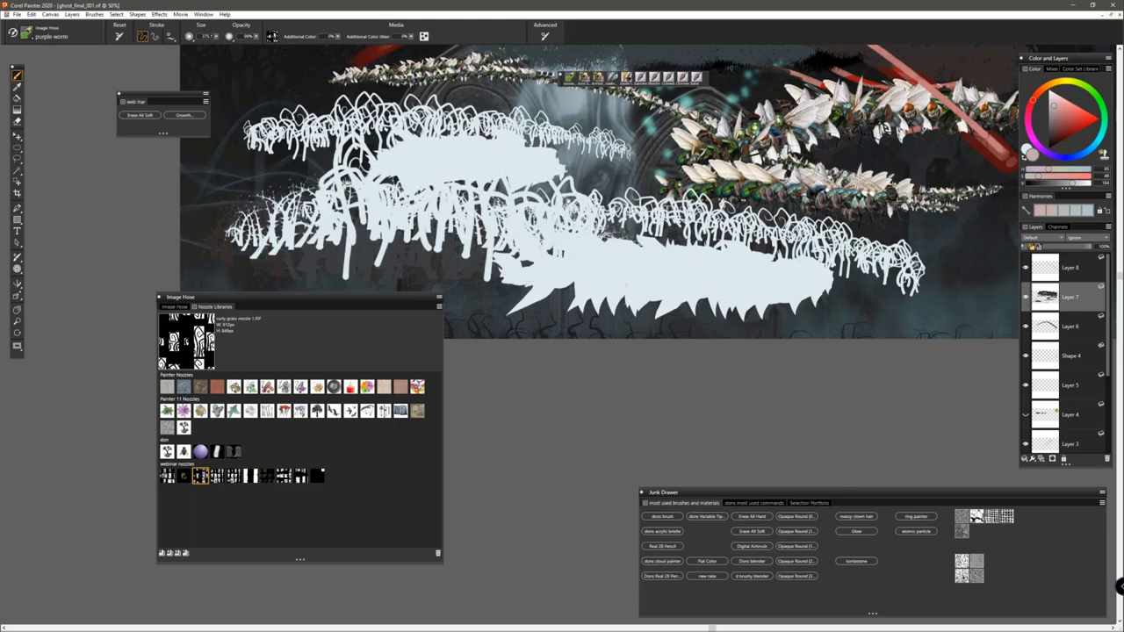
Step: Load the curly twigs 1 nozzle and spray a pale twig stroke along the lower right ground of the painting
{"action": "left_click_drag", "start_coordinate": [615, 132], "coordinate": [457, 203]}
{"action": "left_click", "coordinate": [216, 474]}
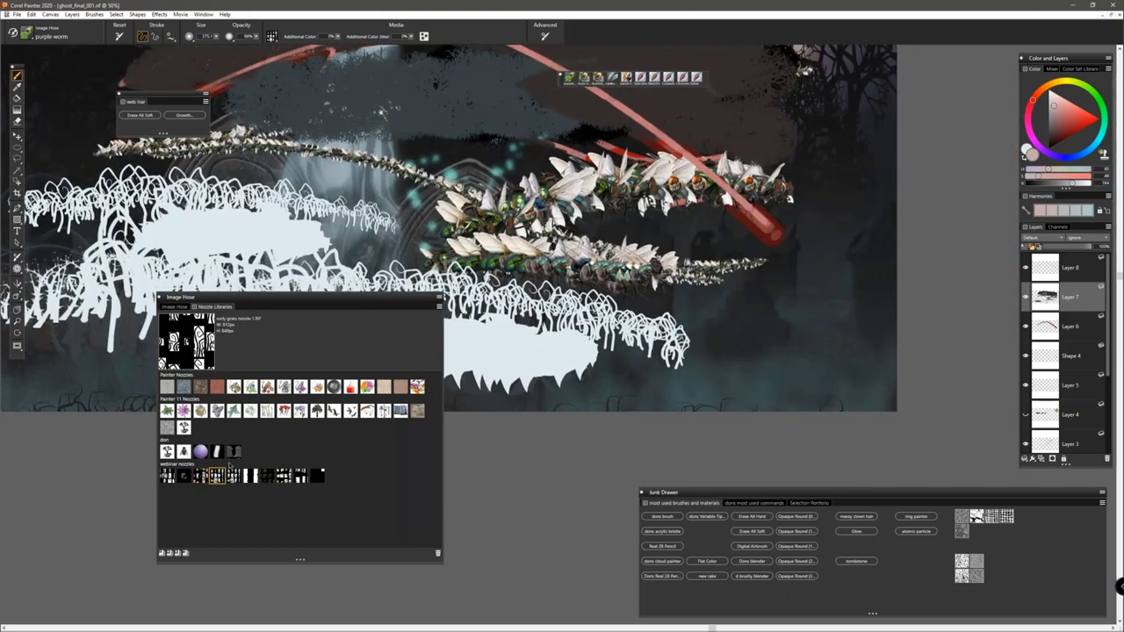
{"action": "left_click_drag", "start_coordinate": [847, 344], "coordinate": [584, 350]}
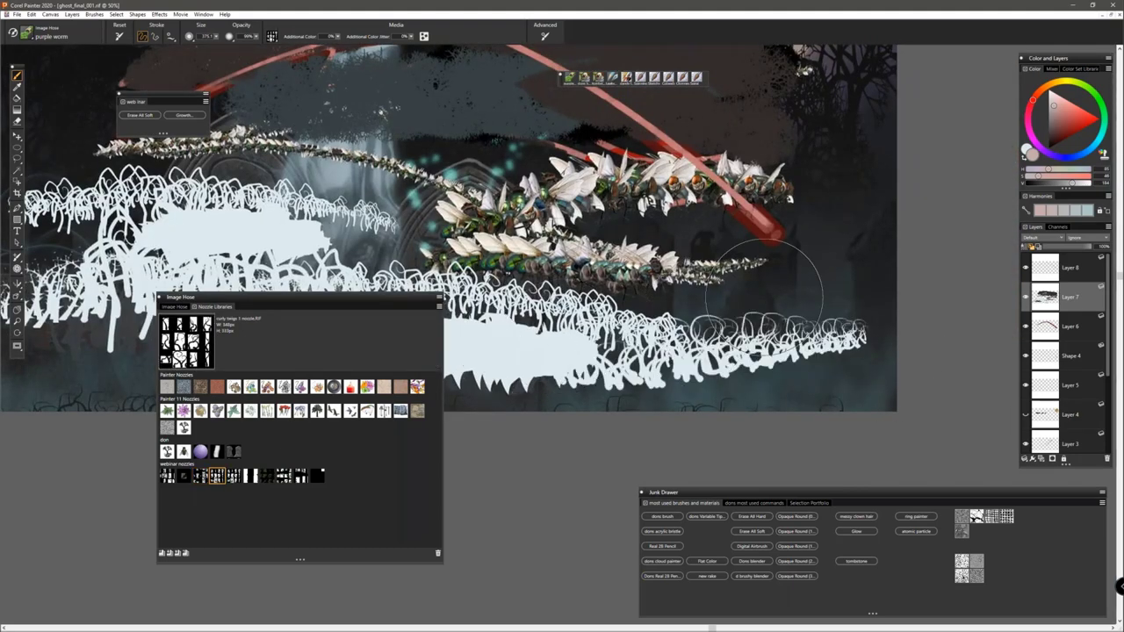
Step: Move the Image Hose palette clear of the canvas and delete Layer 7 with all its test strokes
{"action": "scroll", "coordinate": [527, 237], "scroll_direction": "up", "scroll_amount": 3}
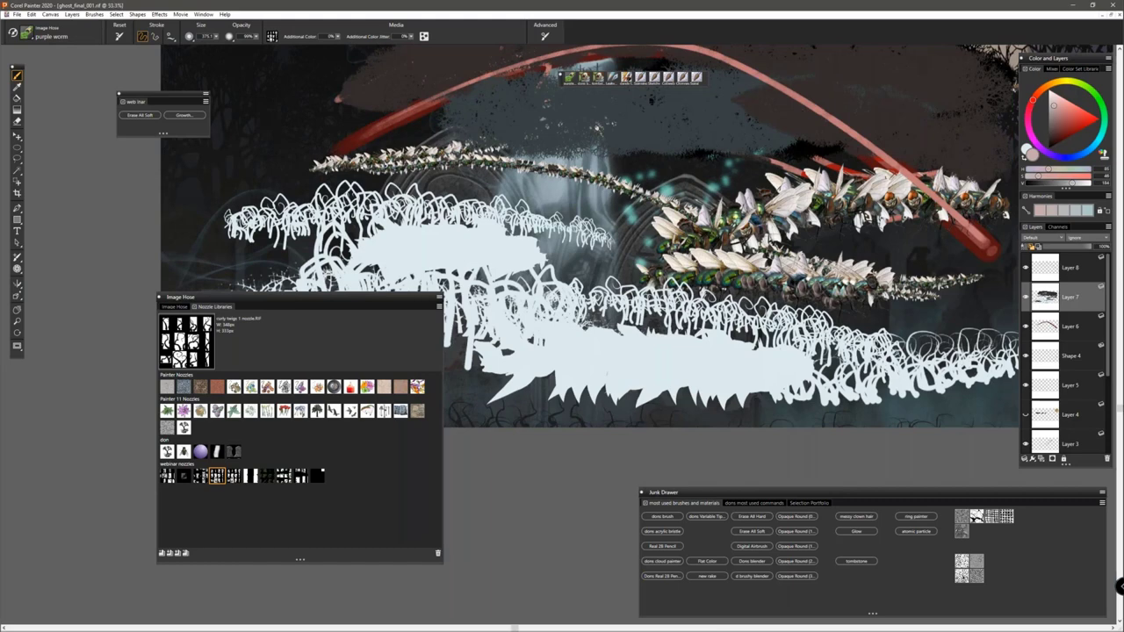
{"action": "scroll", "coordinate": [504, 381], "scroll_direction": "down", "scroll_amount": 2}
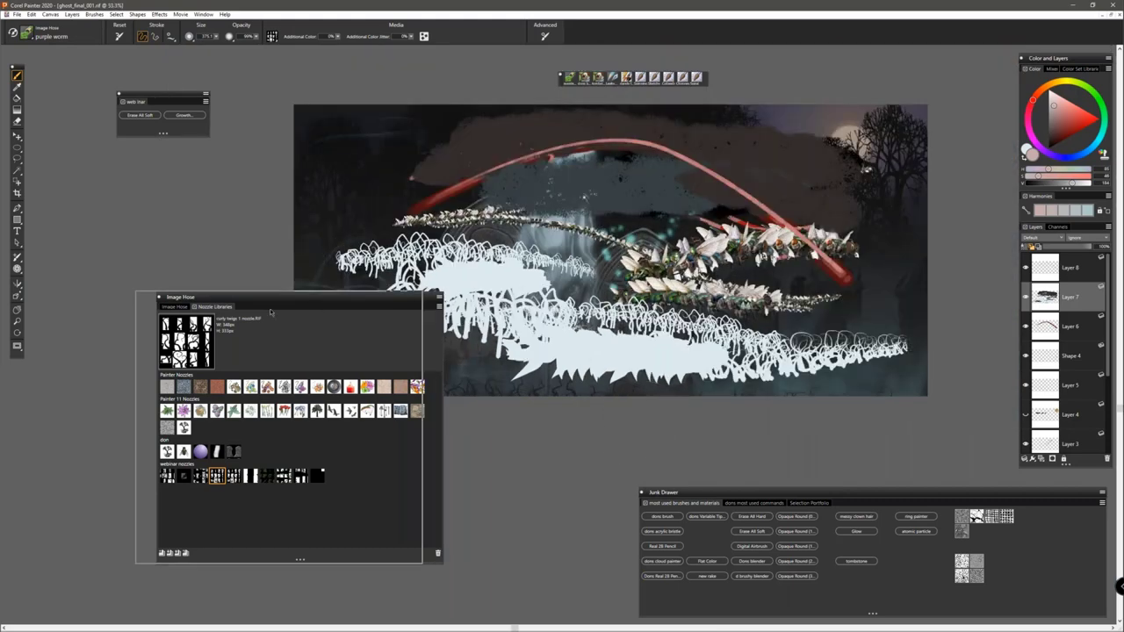
{"action": "left_click_drag", "start_coordinate": [213, 339], "coordinate": [215, 338]}
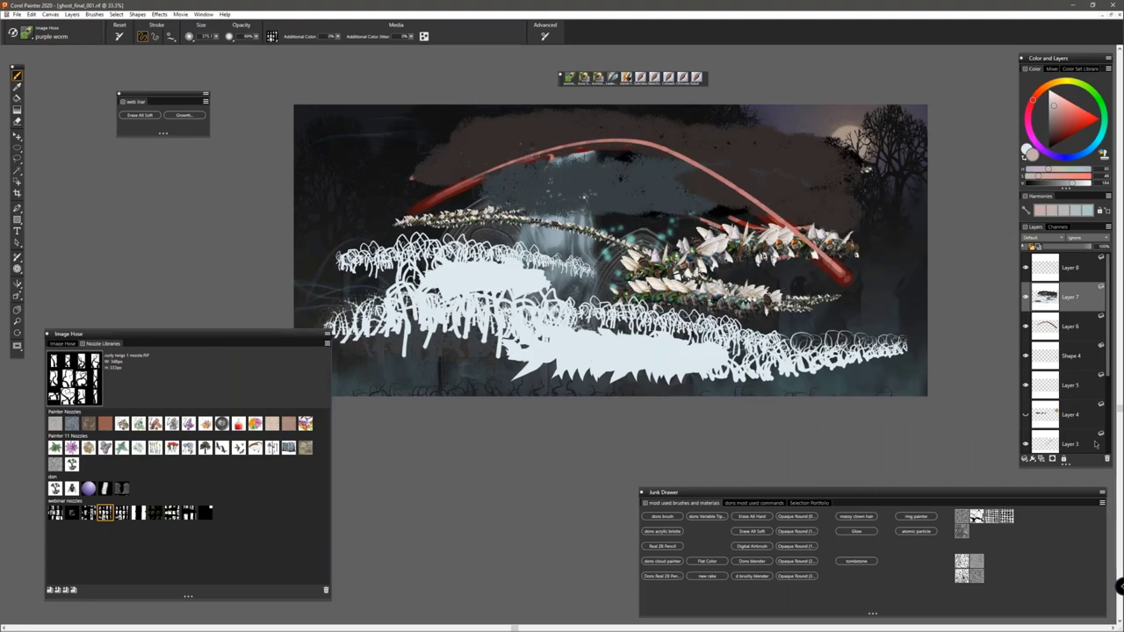
{"action": "left_click", "coordinate": [1107, 458]}
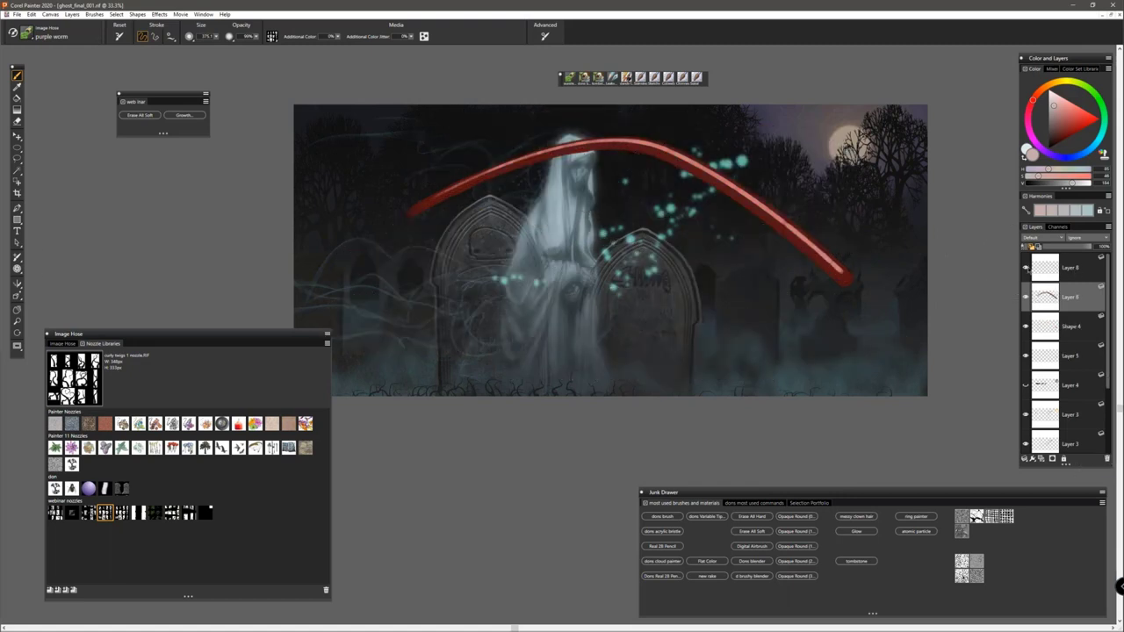
Step: Delete every layer above Layer 2: Layer 8, Layer 6, Shape 4, Layer 5, Layer 4 and the three Layer 3 layers
{"action": "left_click", "coordinate": [1071, 271]}
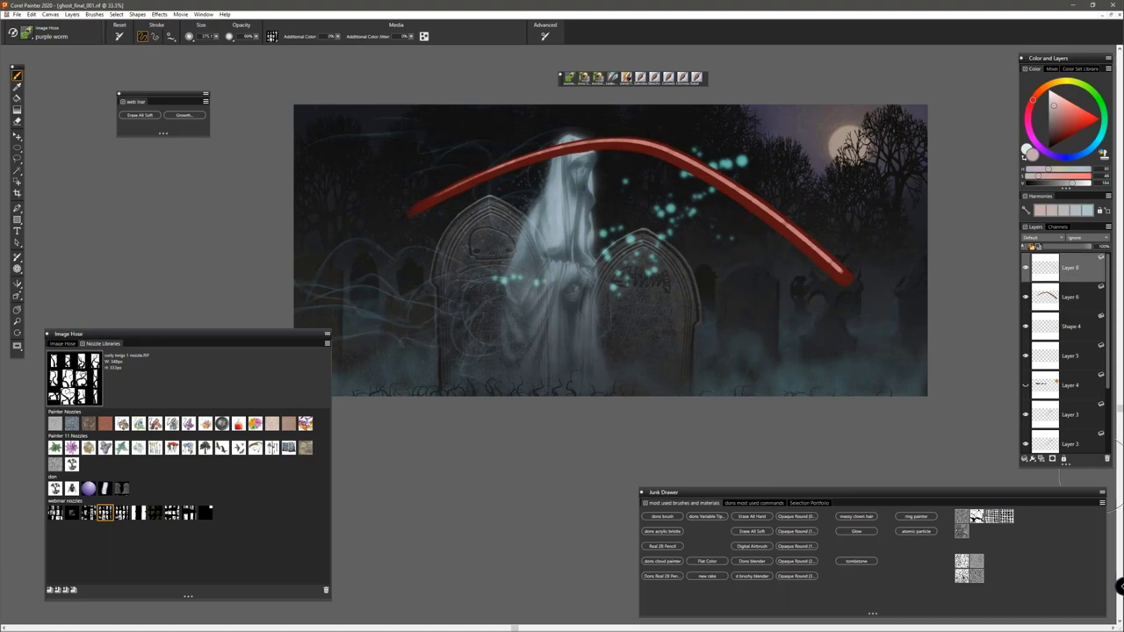
{"action": "left_click", "coordinate": [1107, 458]}
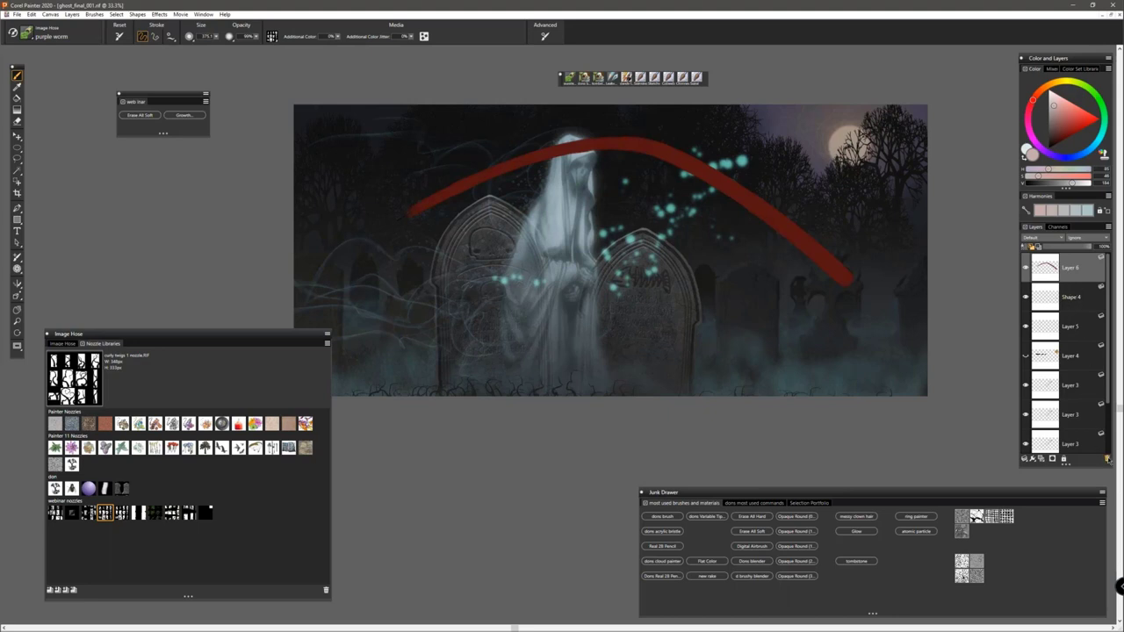
{"action": "left_click", "coordinate": [1107, 458]}
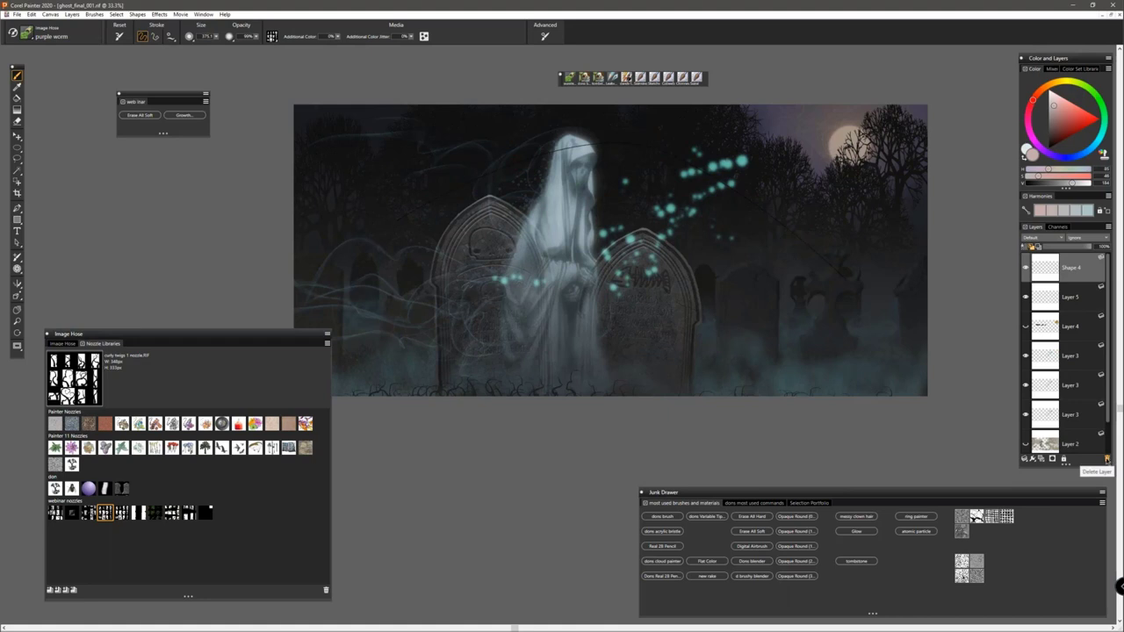
{"action": "left_click", "coordinate": [1107, 458]}
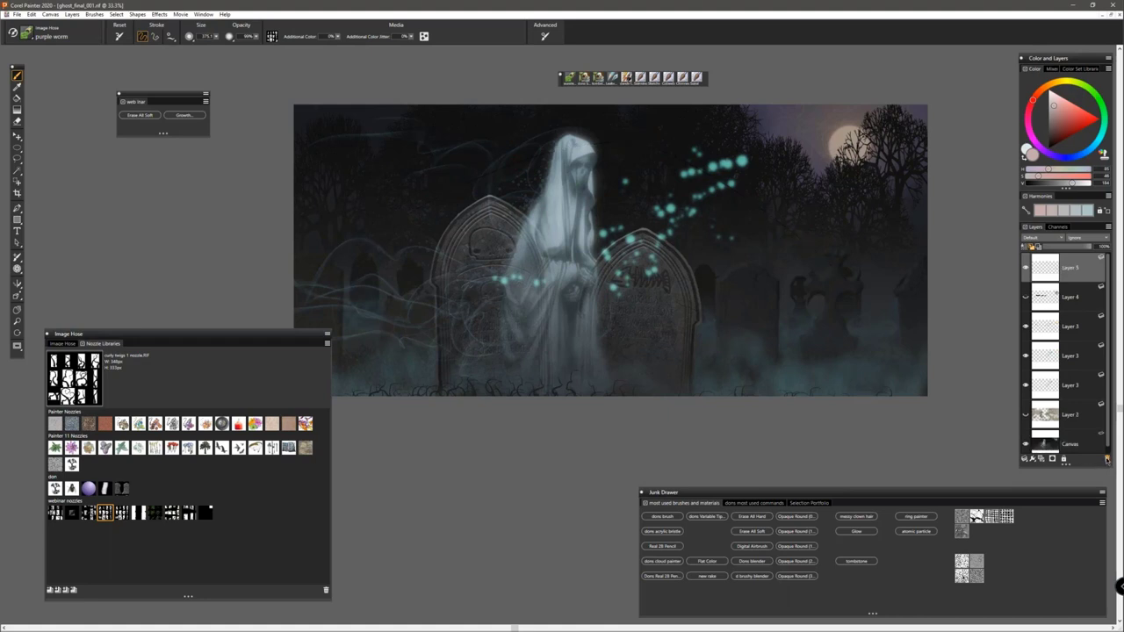
{"action": "left_click", "coordinate": [1107, 458]}
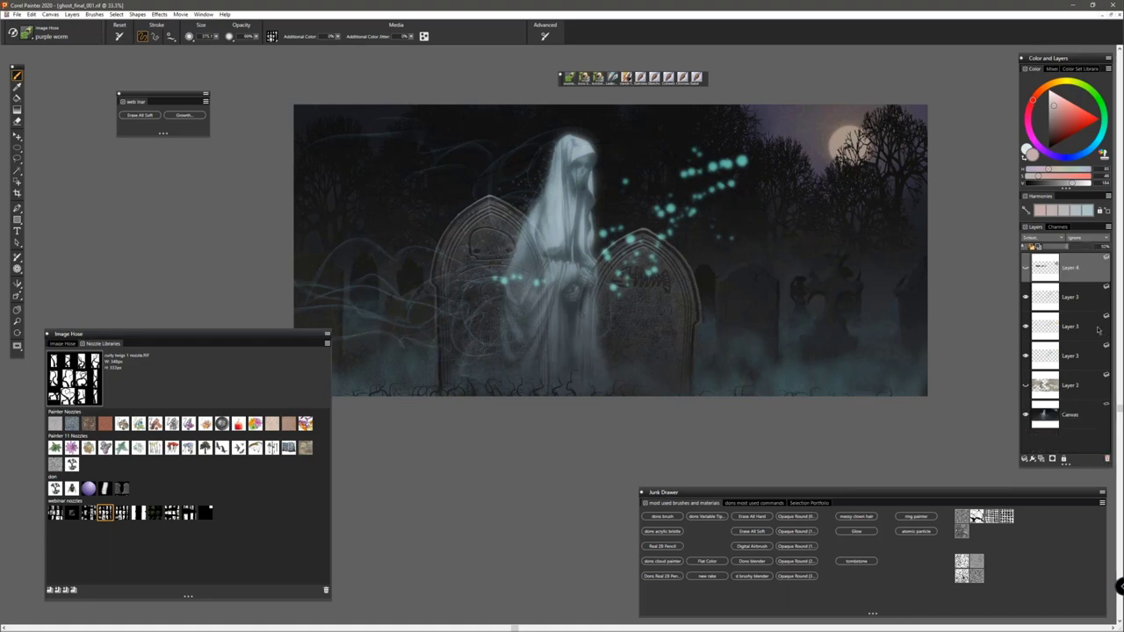
{"action": "left_click", "coordinate": [1107, 458]}
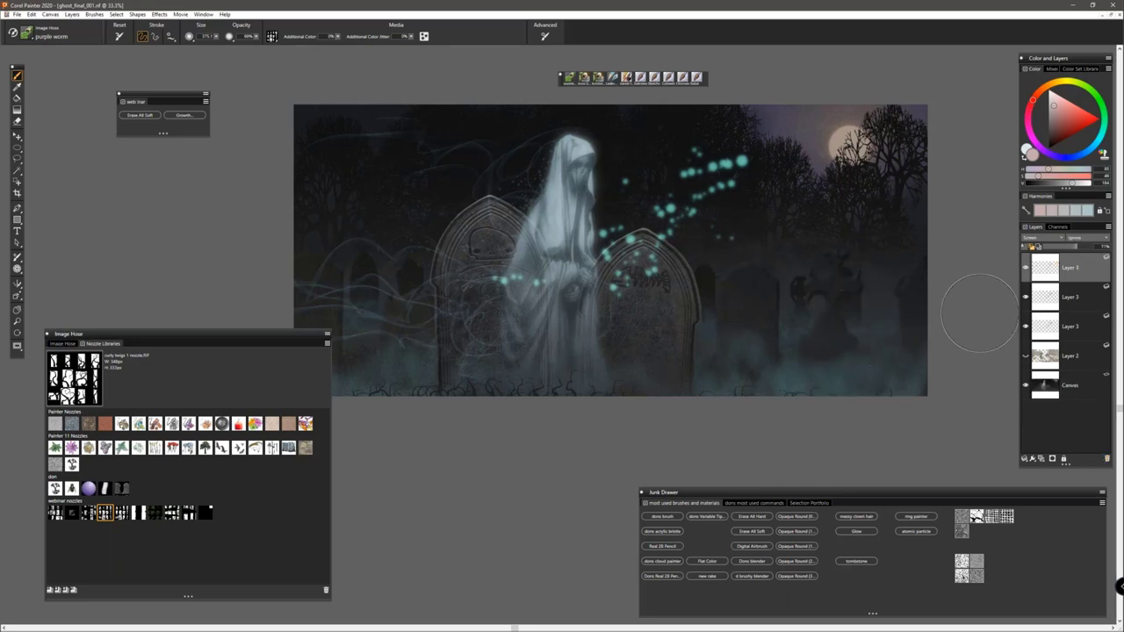
{"action": "left_click", "coordinate": [1107, 458]}
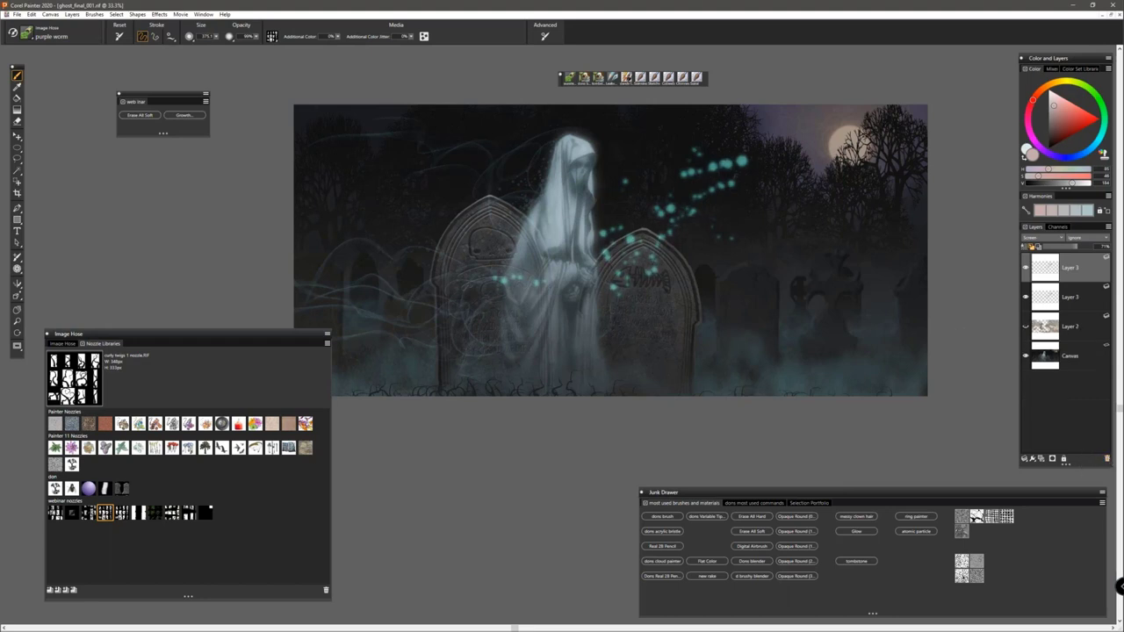
{"action": "left_click", "coordinate": [1107, 458]}
{"action": "left_click", "coordinate": [1107, 458]}
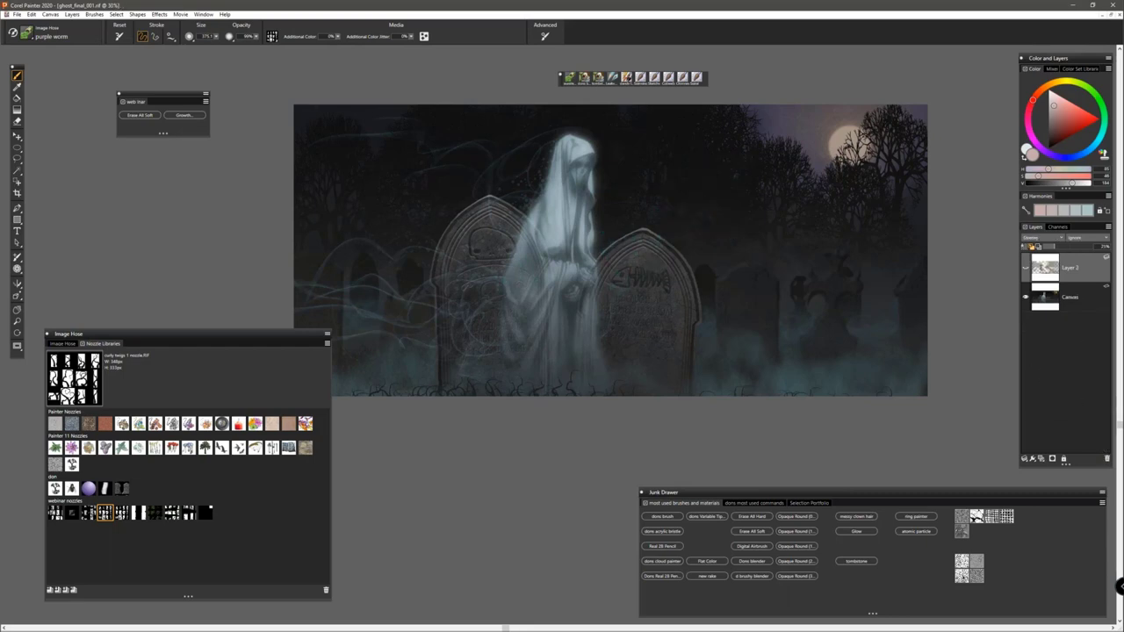
Step: Close the Image Hose palette and the small custom palette holding Erase All Soft and Growth
{"action": "key", "text": "ctrl+plus"}
{"action": "key", "text": "ctrl+plus"}
{"action": "left_click_drag", "start_coordinate": [455, 440], "coordinate": [465, 534]}
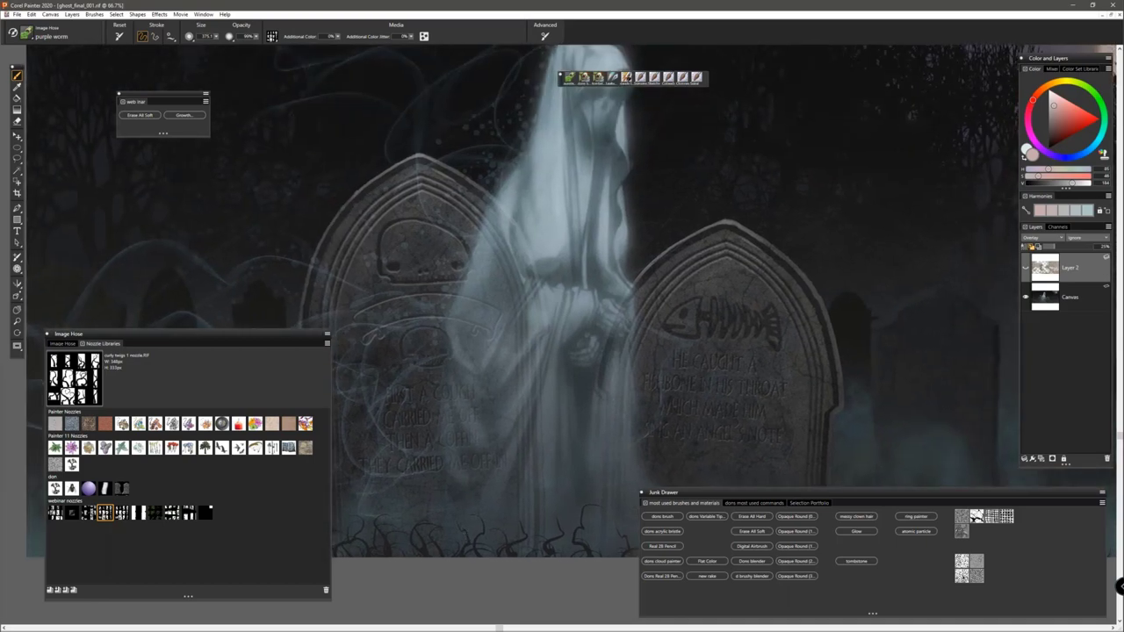
{"action": "key", "text": "ctrl+minus"}
{"action": "key", "text": "ctrl+minus"}
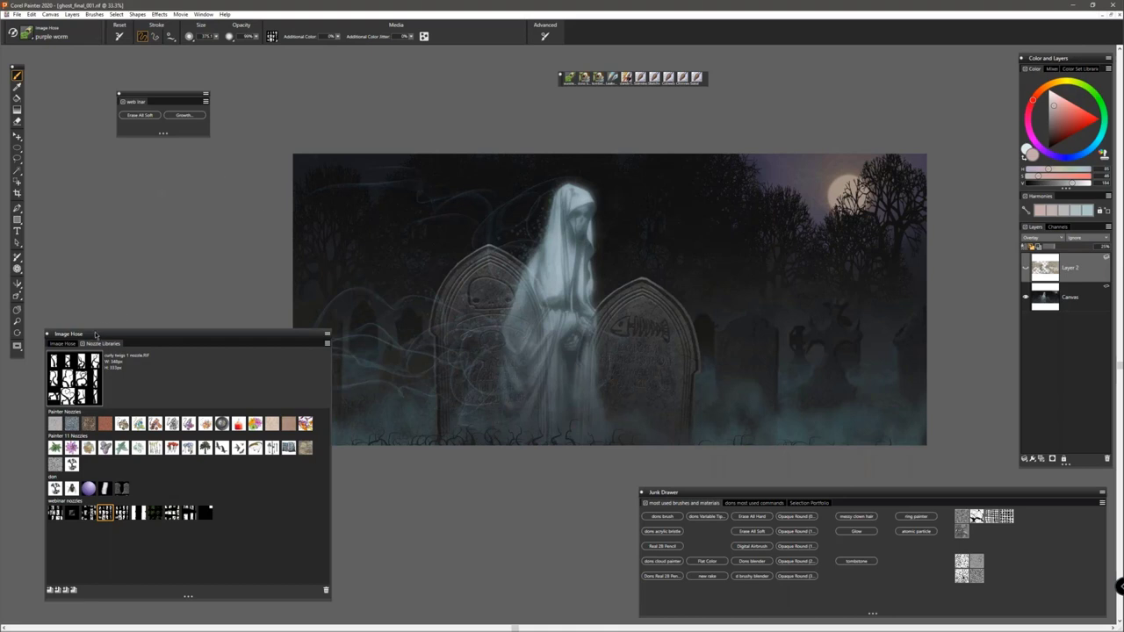
{"action": "left_click_drag", "start_coordinate": [95, 334], "coordinate": [87, 342]}
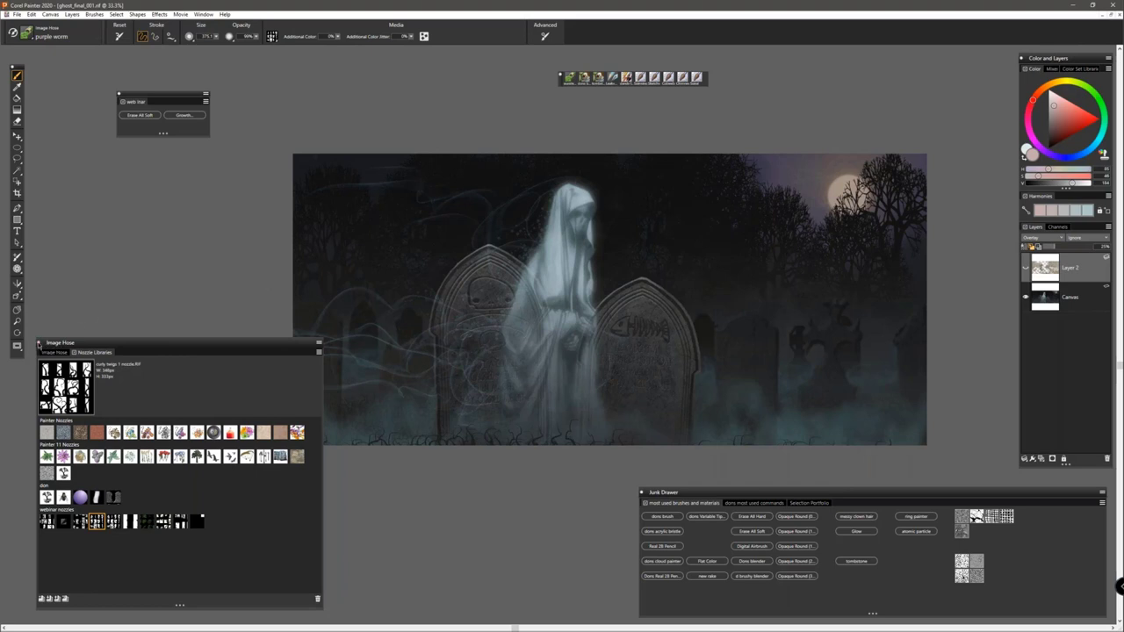
{"action": "left_click", "coordinate": [39, 343]}
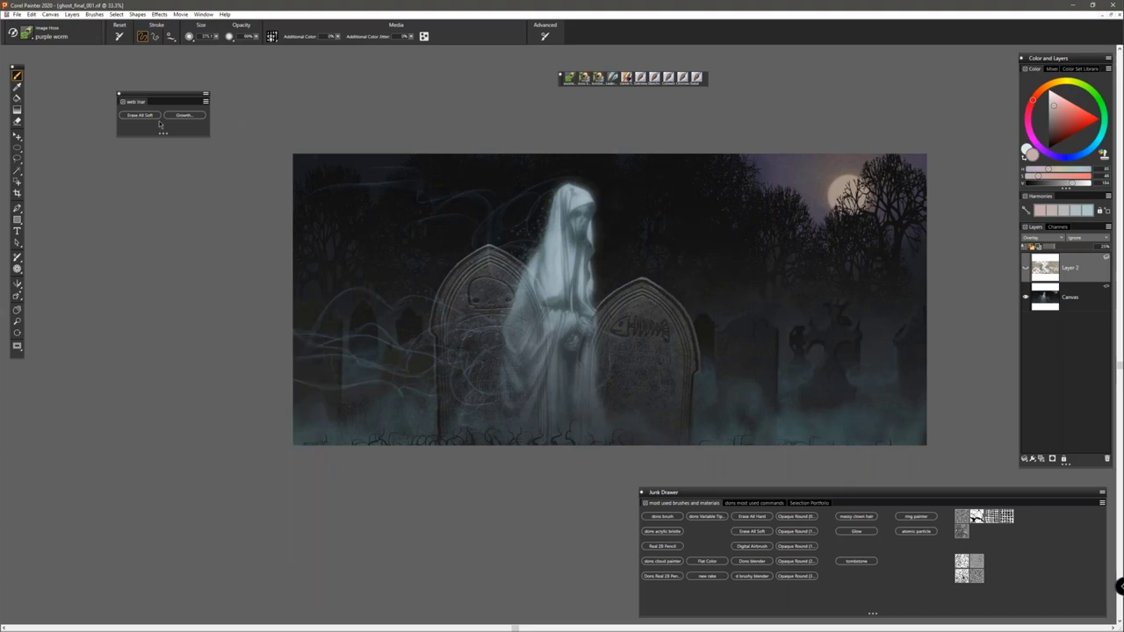
{"action": "left_click", "coordinate": [119, 94]}
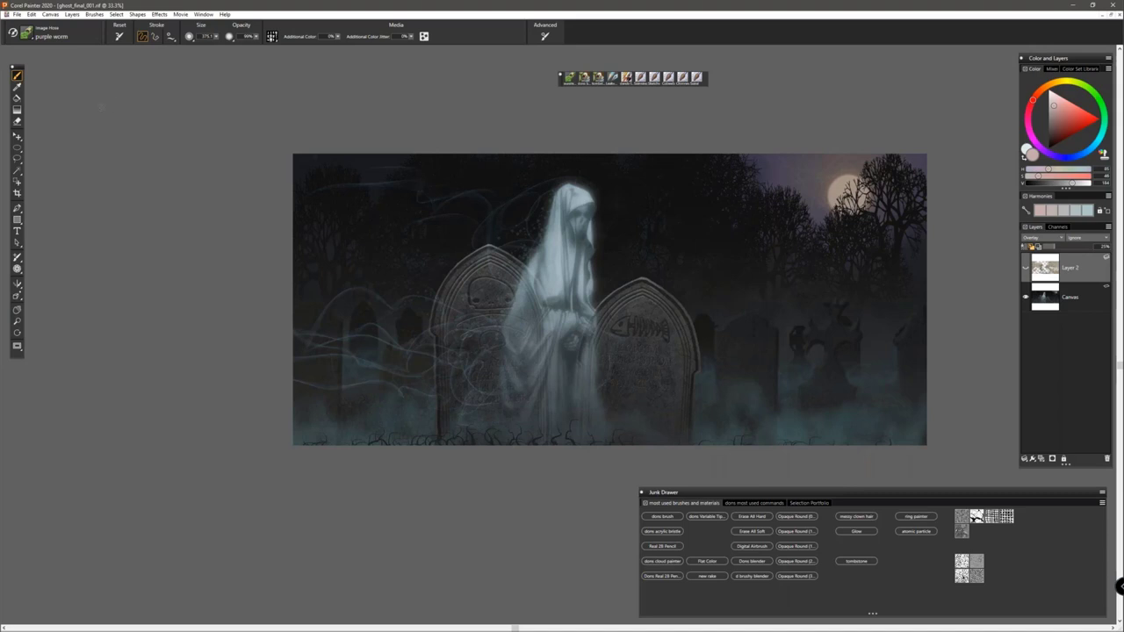
Step: View the whole painting centred at 50% with all palettes hidden, and bring the palettes back
{"action": "key", "text": "Tab"}
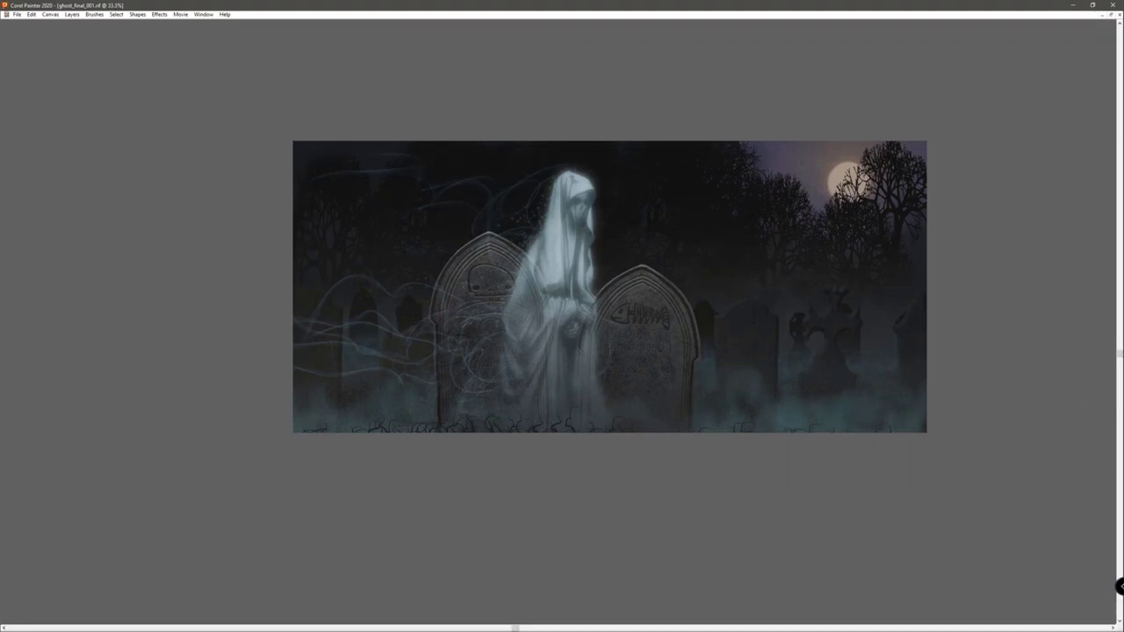
{"action": "key", "text": "ctrl+plus"}
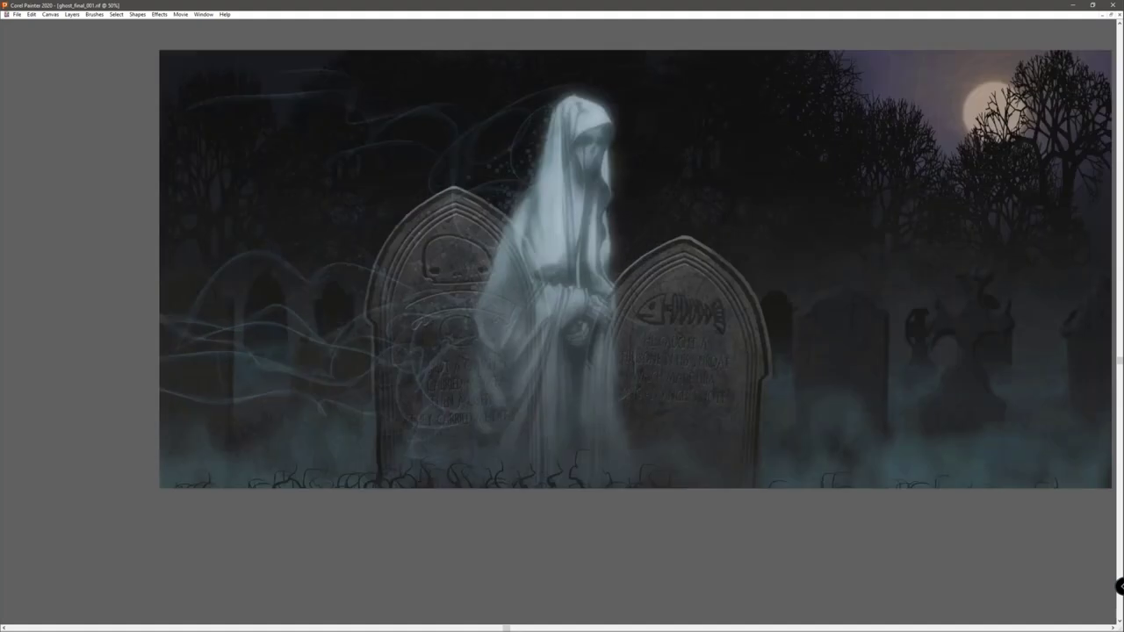
{"action": "left_click_drag", "start_coordinate": [632, 227], "coordinate": [544, 253]}
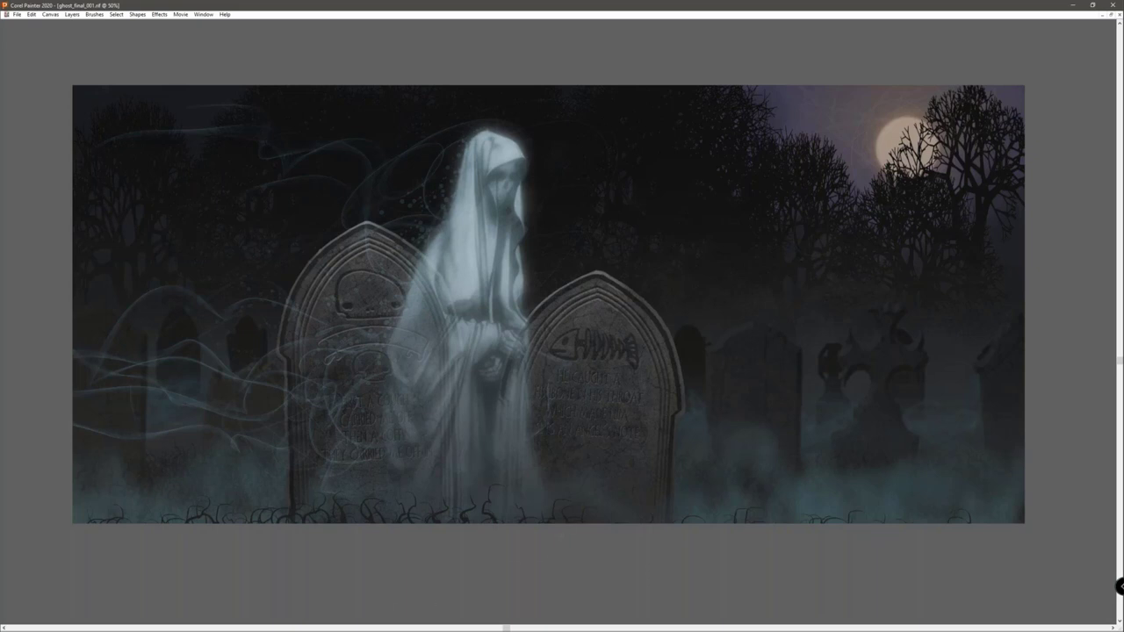
{"action": "key", "text": "Tab"}
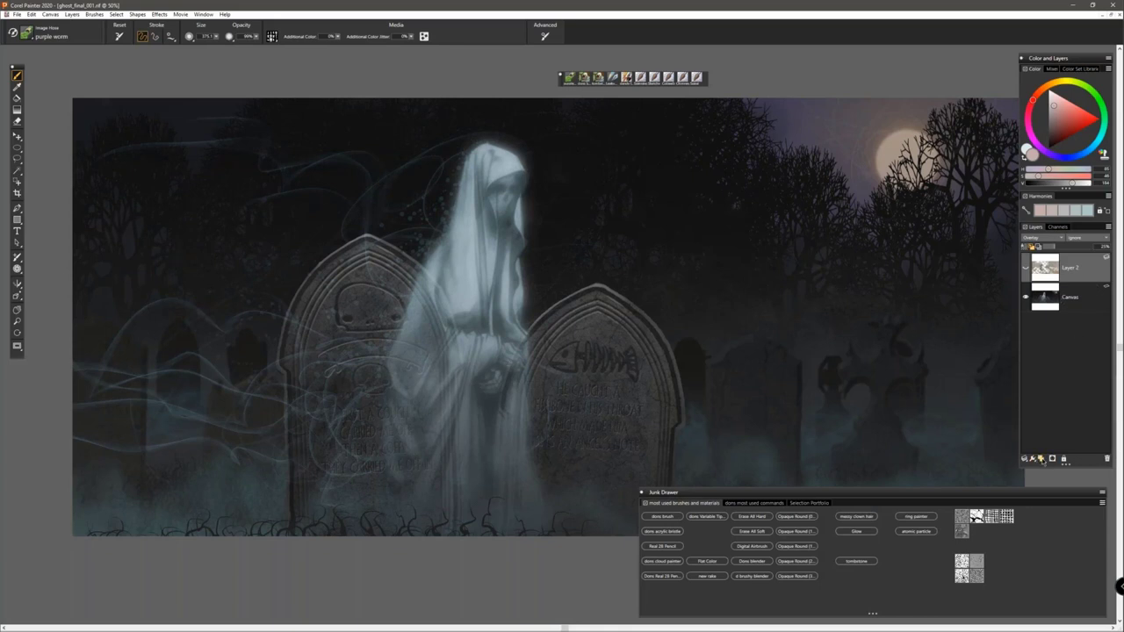
Step: Add a new layer above Layer 2 and fill it completely with white
{"action": "left_click", "coordinate": [1040, 459]}
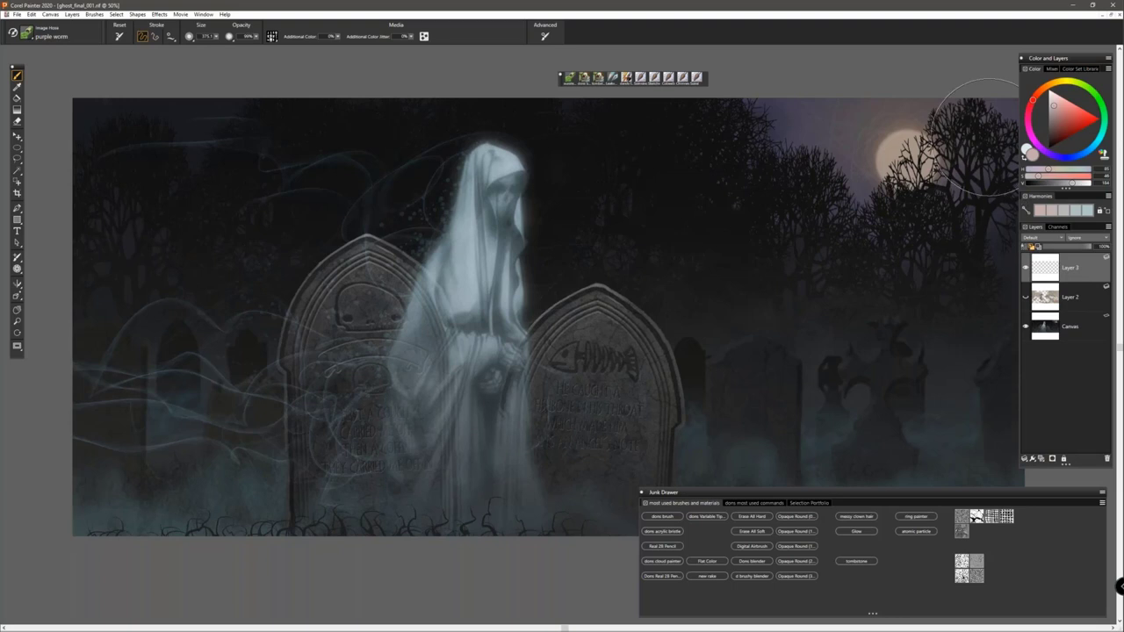
{"action": "left_click_drag", "start_coordinate": [1068, 95], "coordinate": [1023, 74]}
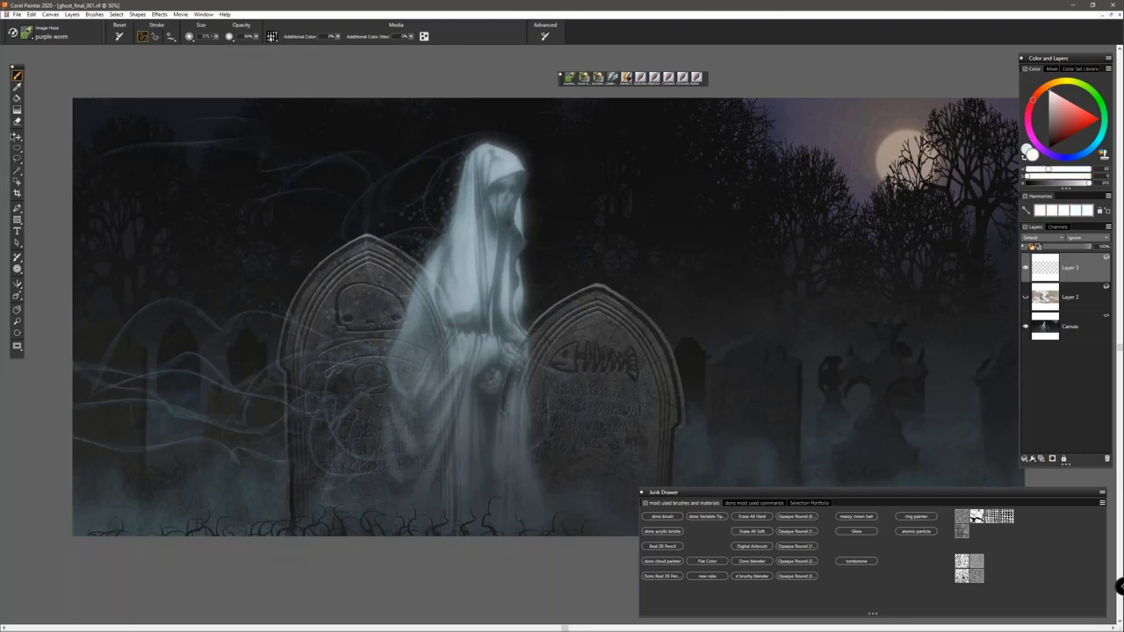
{"action": "left_click", "coordinate": [17, 98]}
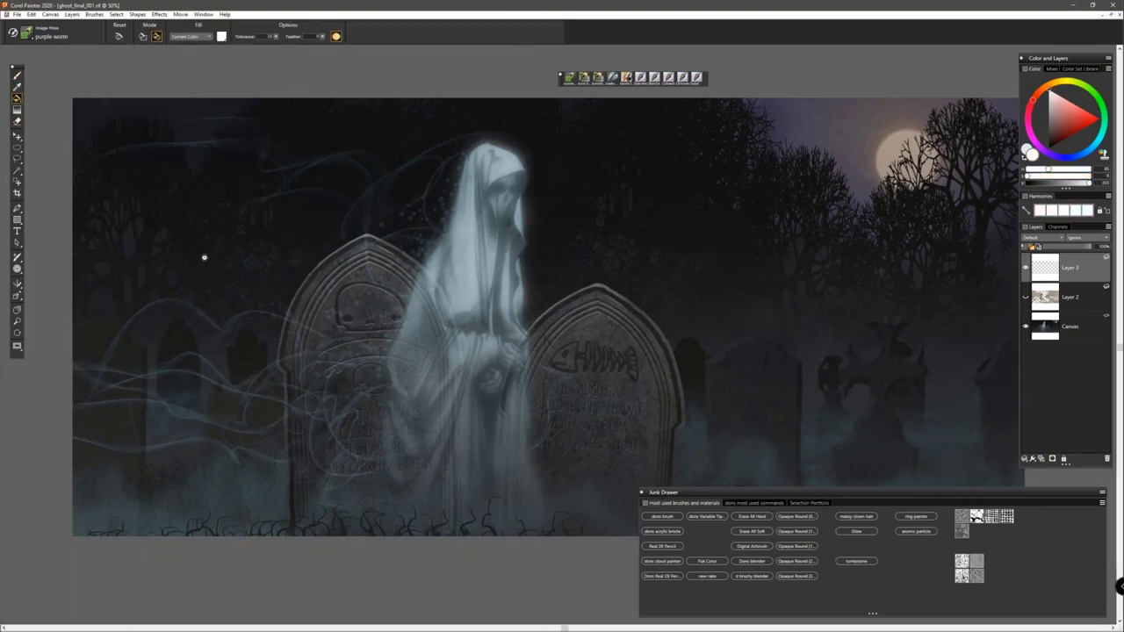
{"action": "left_click", "coordinate": [206, 254]}
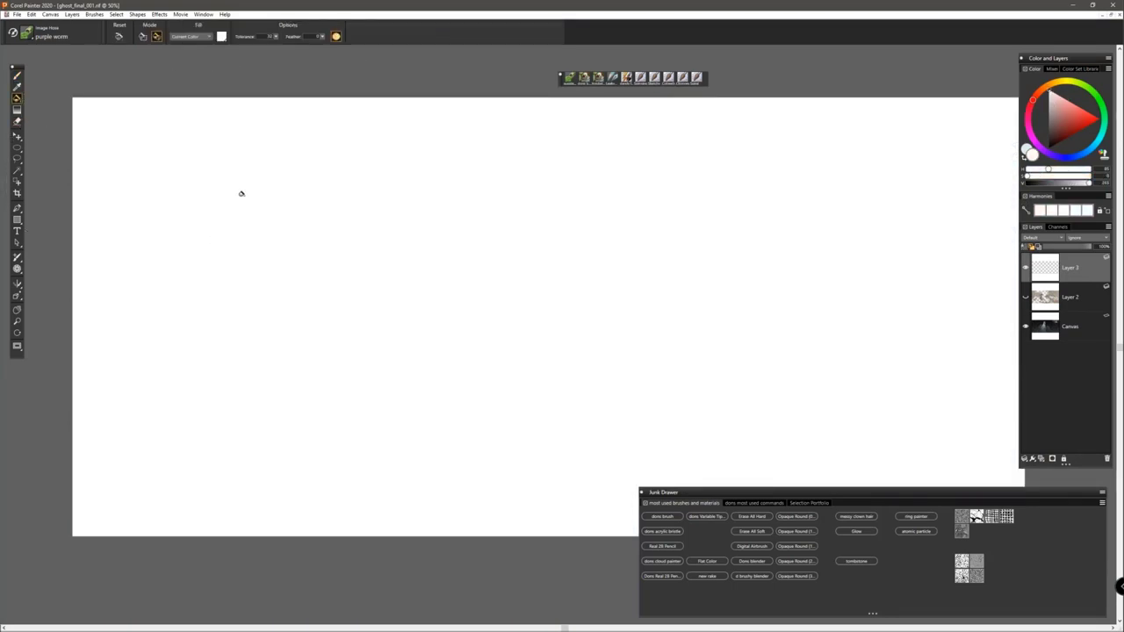
Step: Start the Maze effect on the white layer with Seed 10 and Thickness 10
{"action": "left_click", "coordinate": [163, 15]}
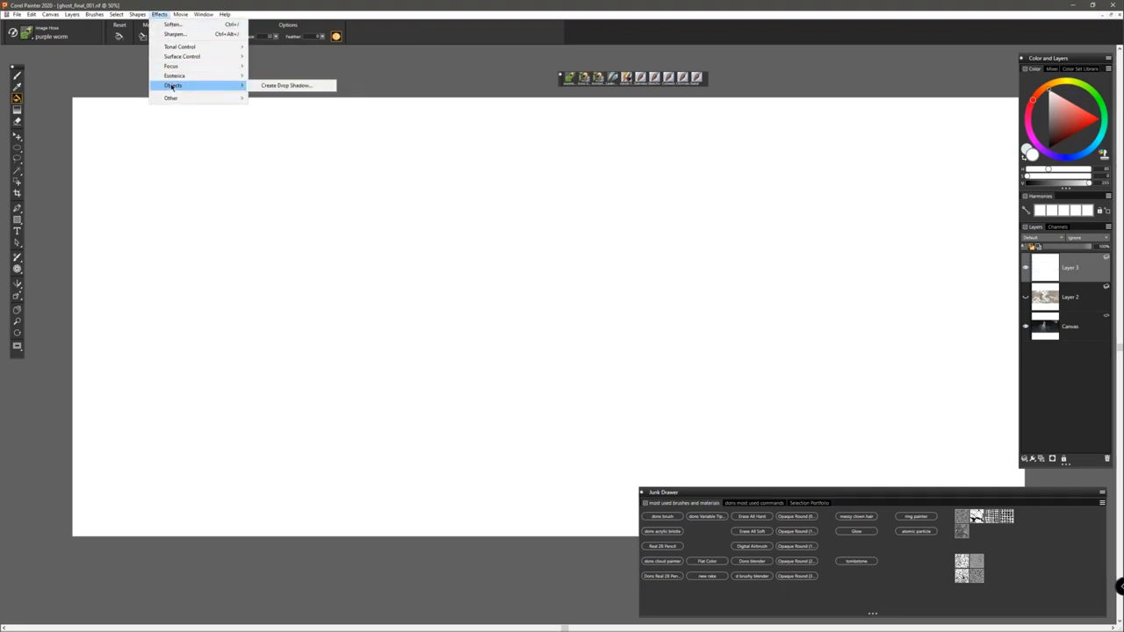
{"action": "mouse_move", "coordinate": [172, 75]}
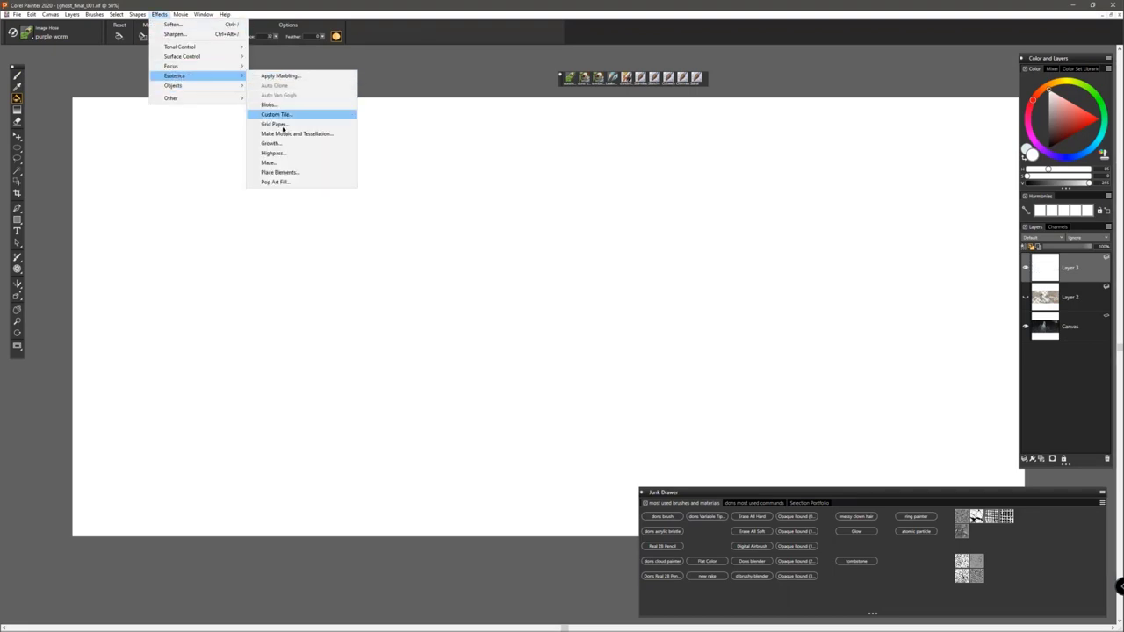
{"action": "left_click", "coordinate": [270, 164]}
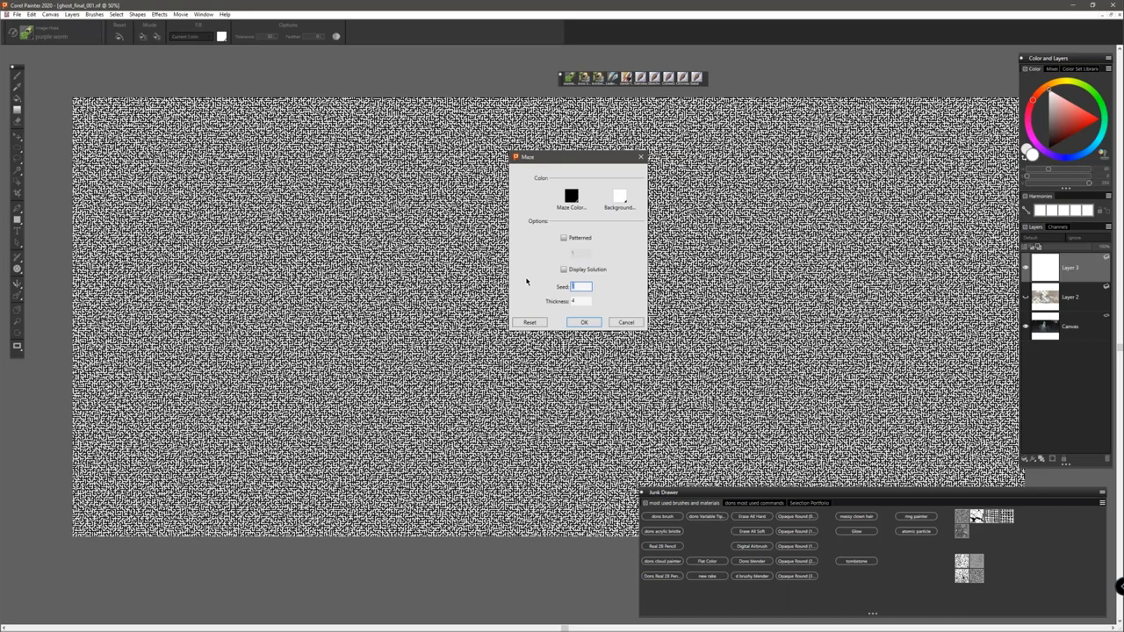
{"action": "type", "text": "10"}
{"action": "left_click", "coordinate": [587, 302]}
{"action": "double_click", "coordinate": [586, 301]}
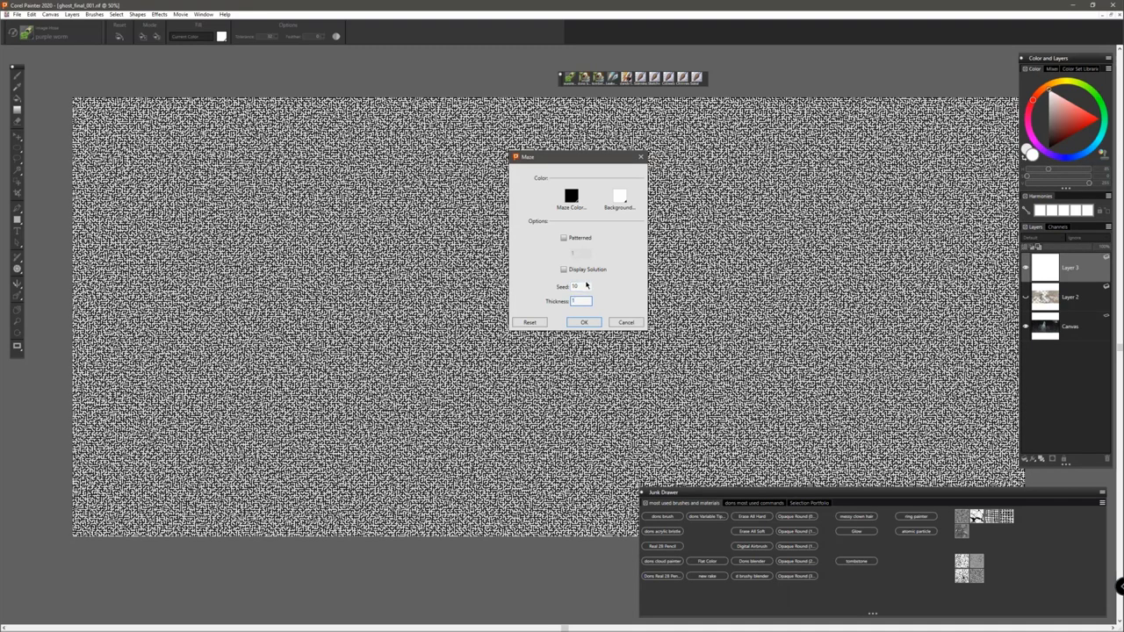
{"action": "type", "text": "10"}
{"action": "double_click", "coordinate": [581, 287]}
{"action": "key", "text": "Tab"}
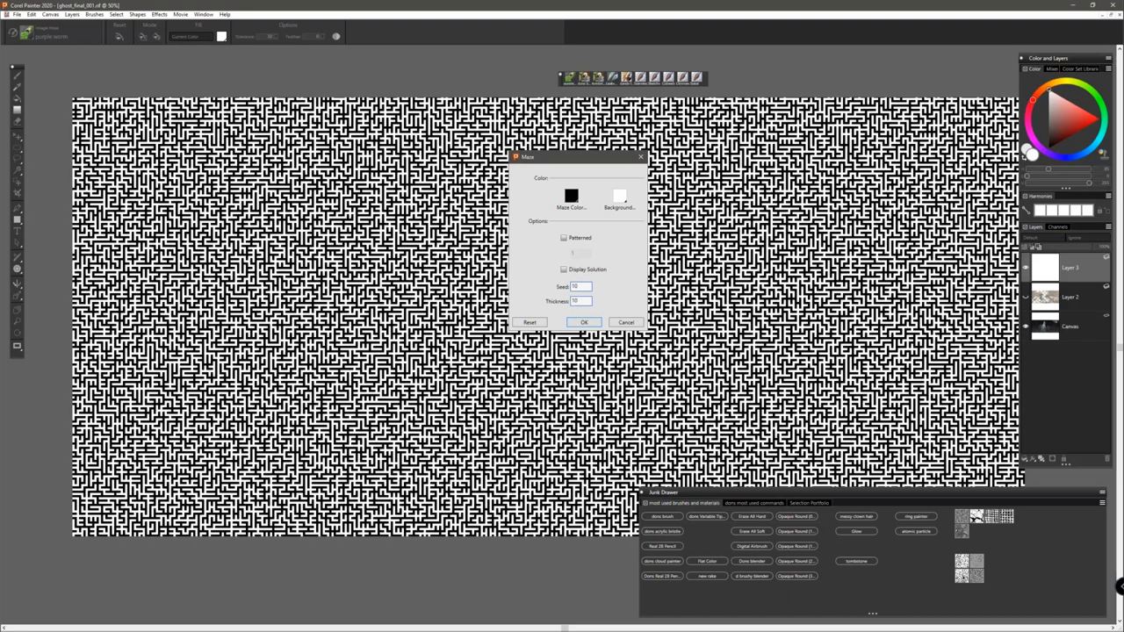
Step: Set the maze thickness to 20 and turn on Display Solution
{"action": "double_click", "coordinate": [581, 300]}
{"action": "type", "text": "20"}
{"action": "left_click", "coordinate": [579, 287]}
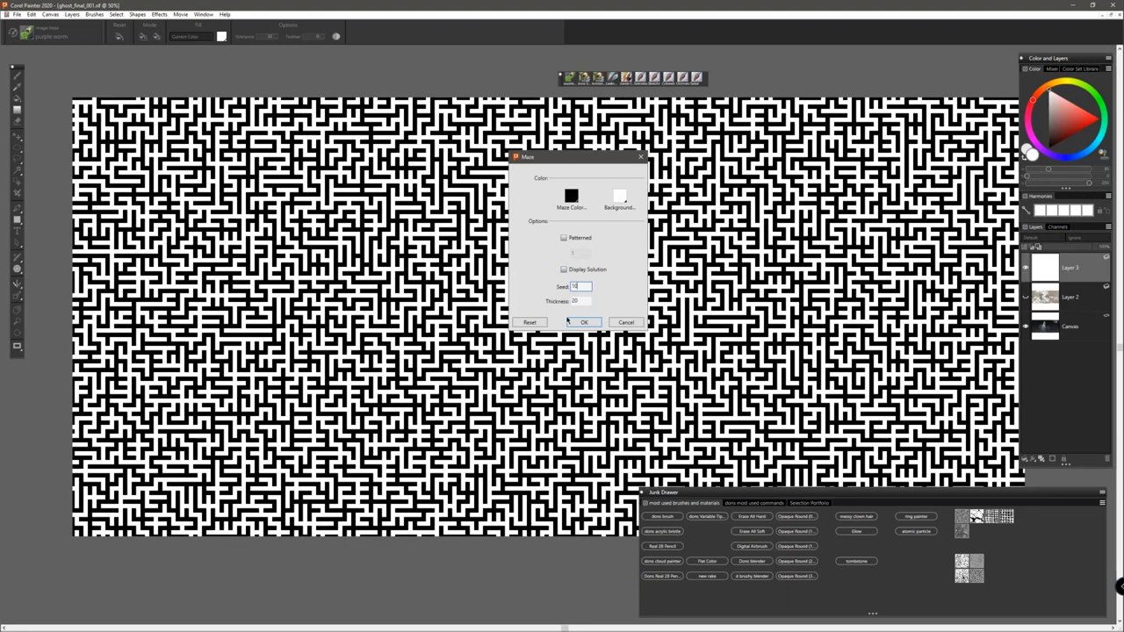
{"action": "left_click", "coordinate": [564, 270]}
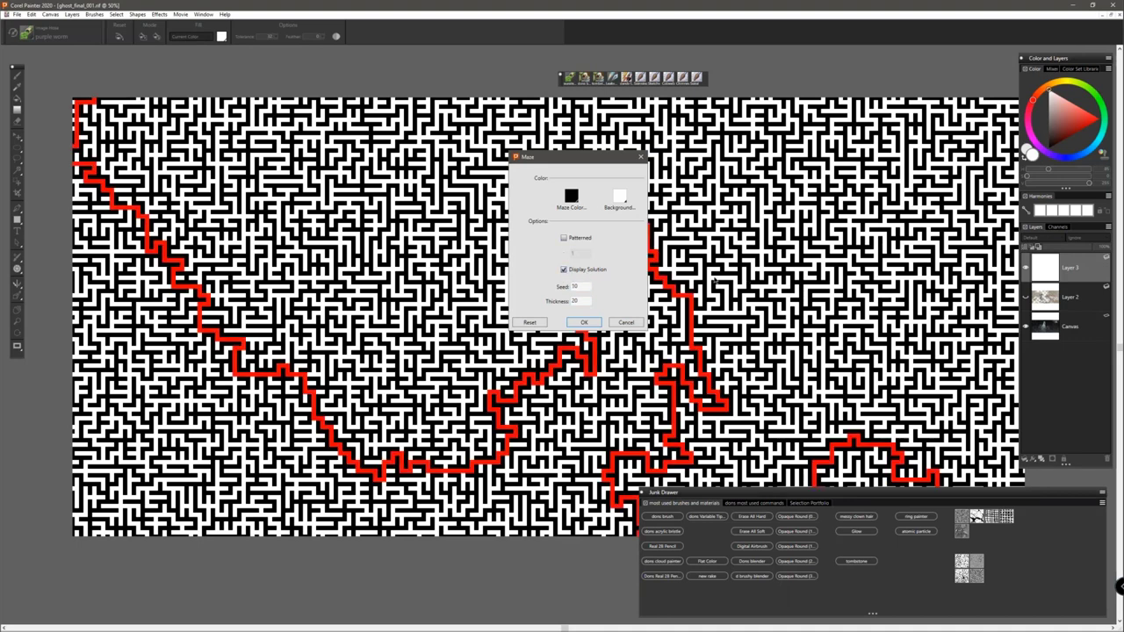
Step: Set the maze thickness to 1 and apply the Maze effect to the layer
{"action": "double_click", "coordinate": [581, 300]}
{"action": "type", "text": "1"}
{"action": "left_click", "coordinate": [583, 286]}
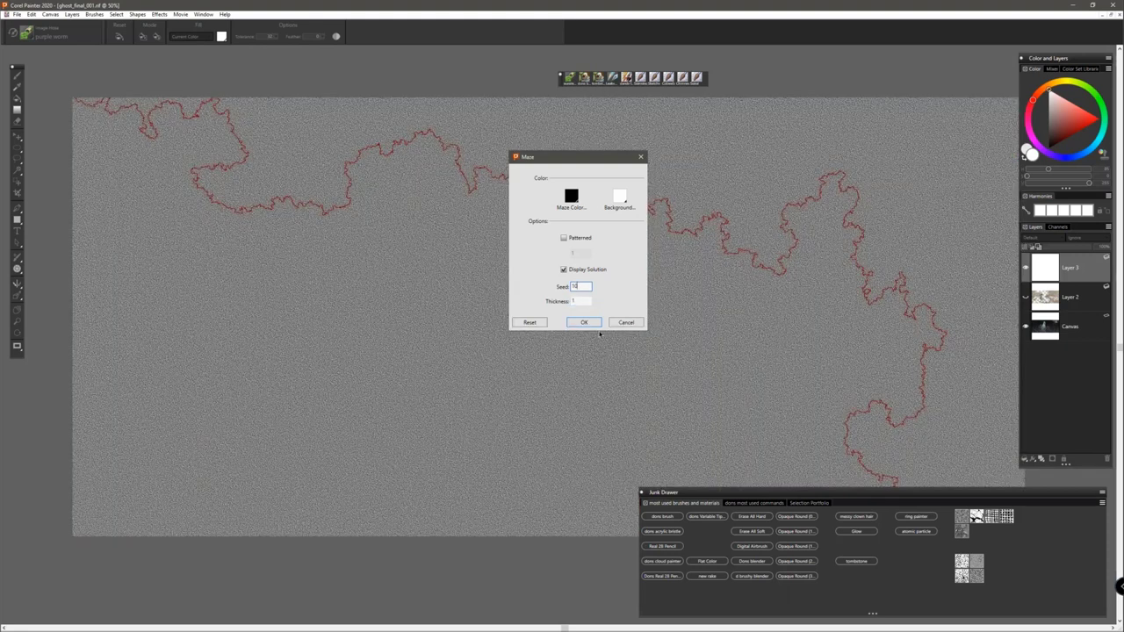
{"action": "left_click", "coordinate": [581, 323]}
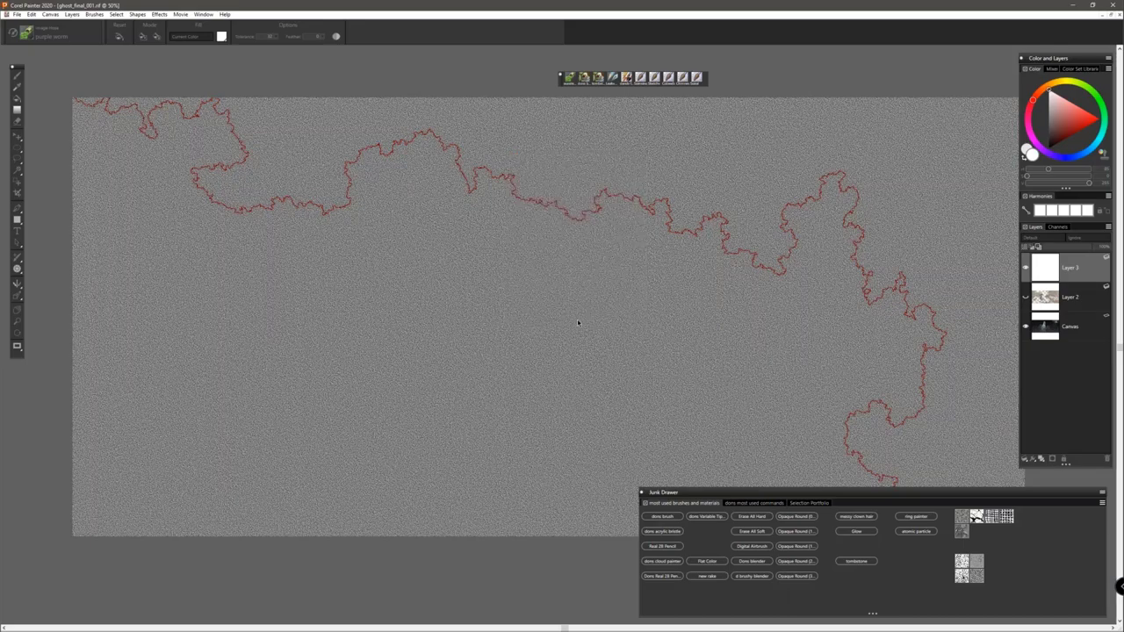
Step: Inspect the generated maze close up and hide the maze layer
{"action": "key", "text": "ctrl+plus"}
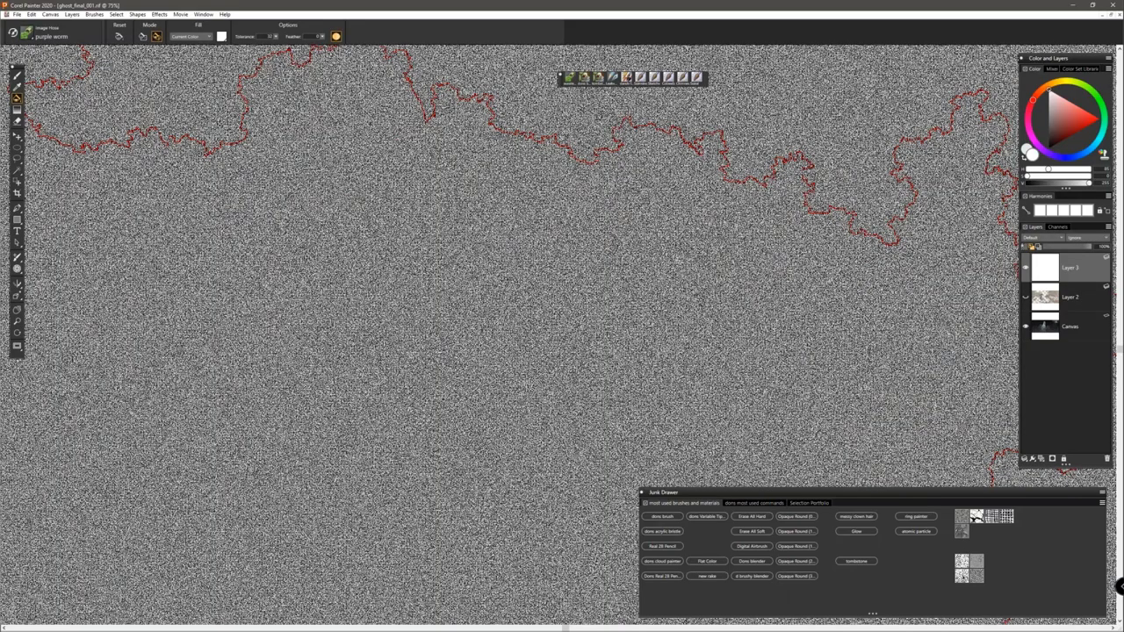
{"action": "key", "text": "ctrl+plus"}
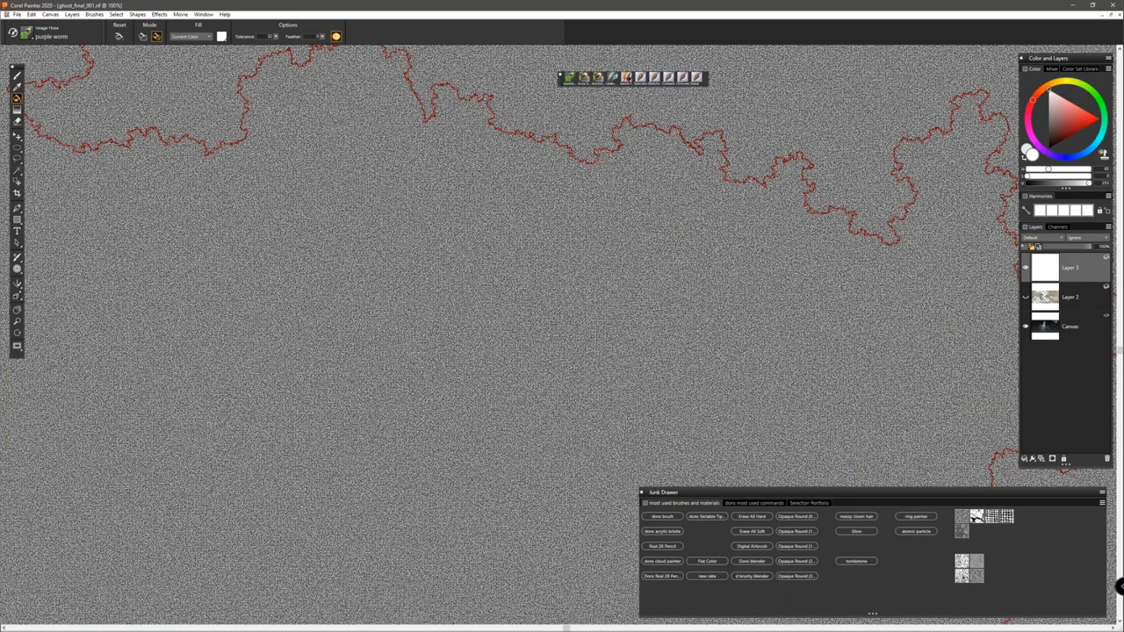
{"action": "key", "text": "ctrl+plus"}
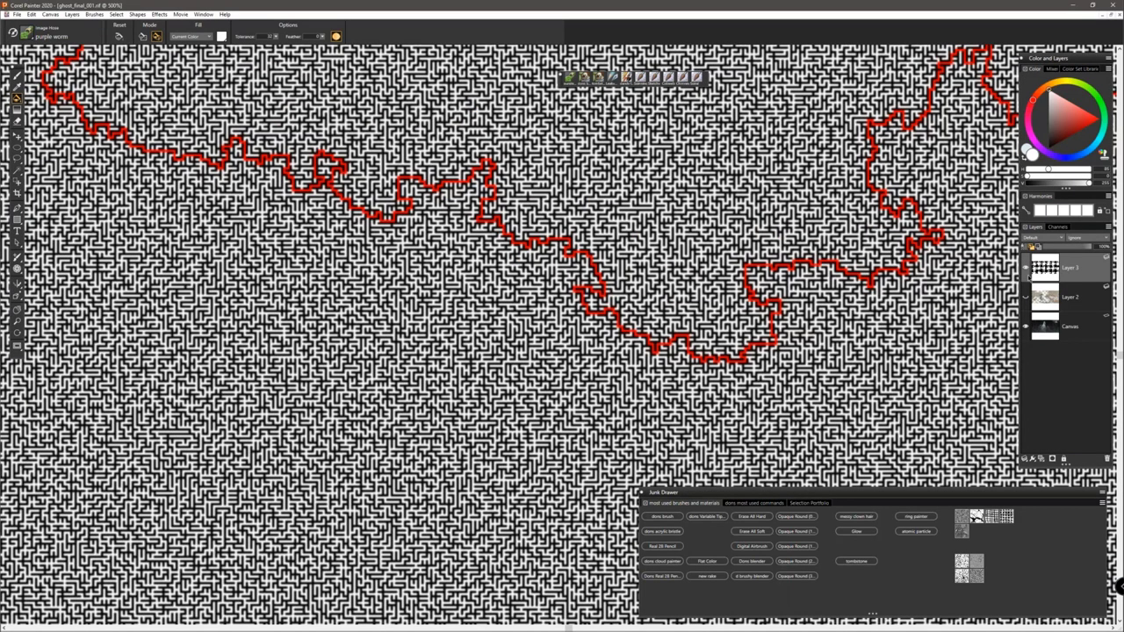
{"action": "left_click", "coordinate": [1026, 267]}
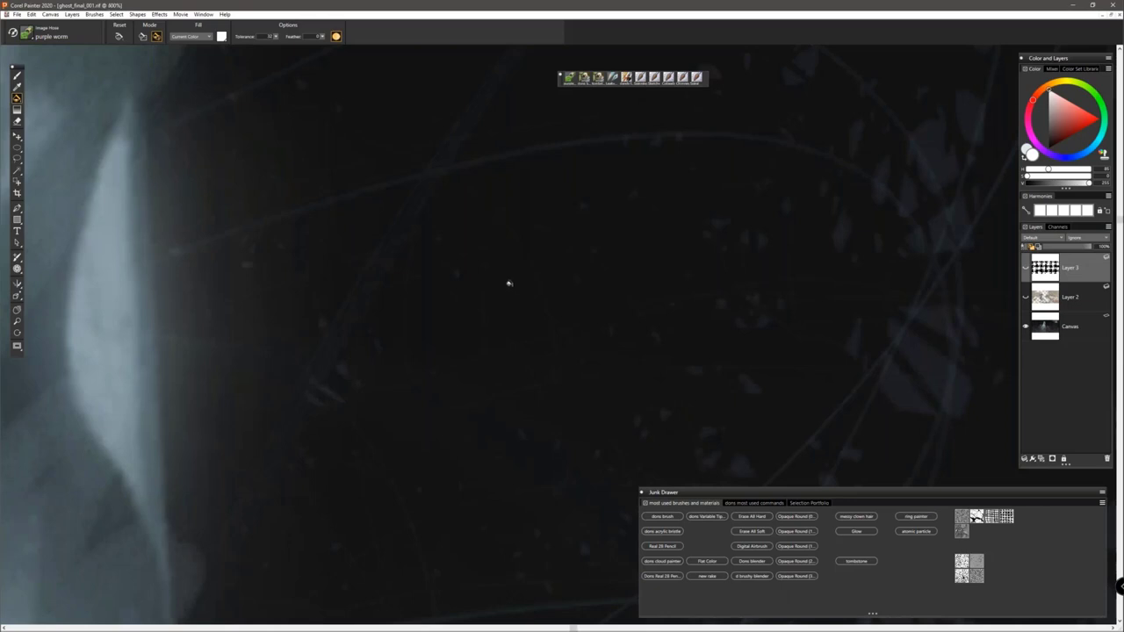
Step: View the whole painting centred at 50% with every palette hidden
{"action": "key", "text": "ctrl+minus"}
{"action": "key", "text": "ctrl+minus"}
{"action": "key", "text": "ctrl+minus"}
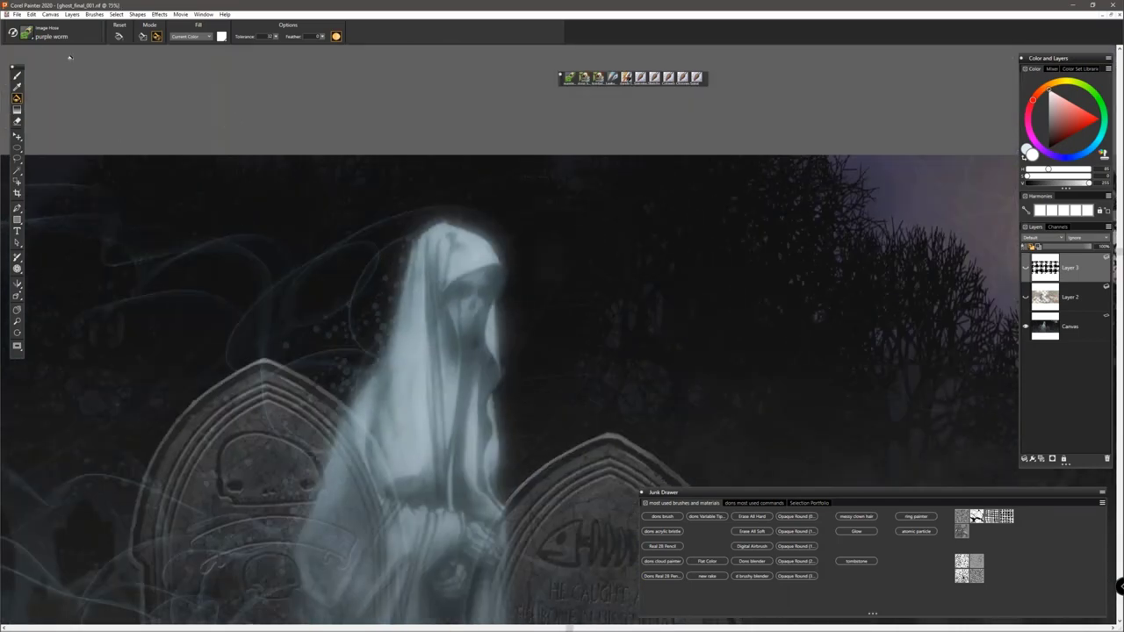
{"action": "key", "text": "Tab"}
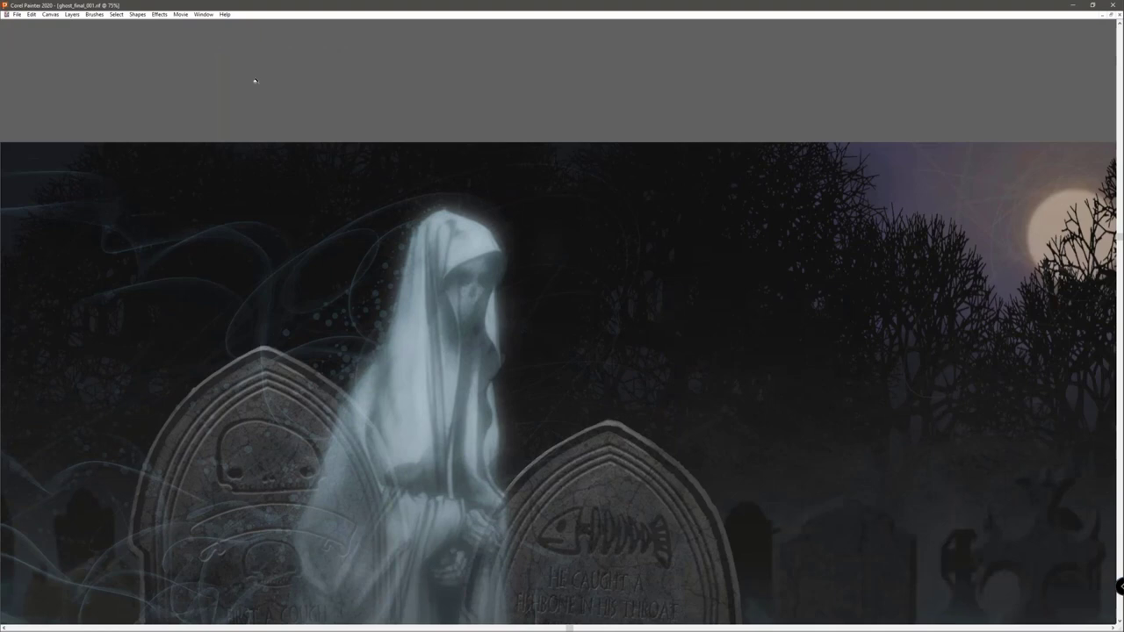
{"action": "key", "text": "ctrl+minus"}
{"action": "key", "text": "ctrl+minus"}
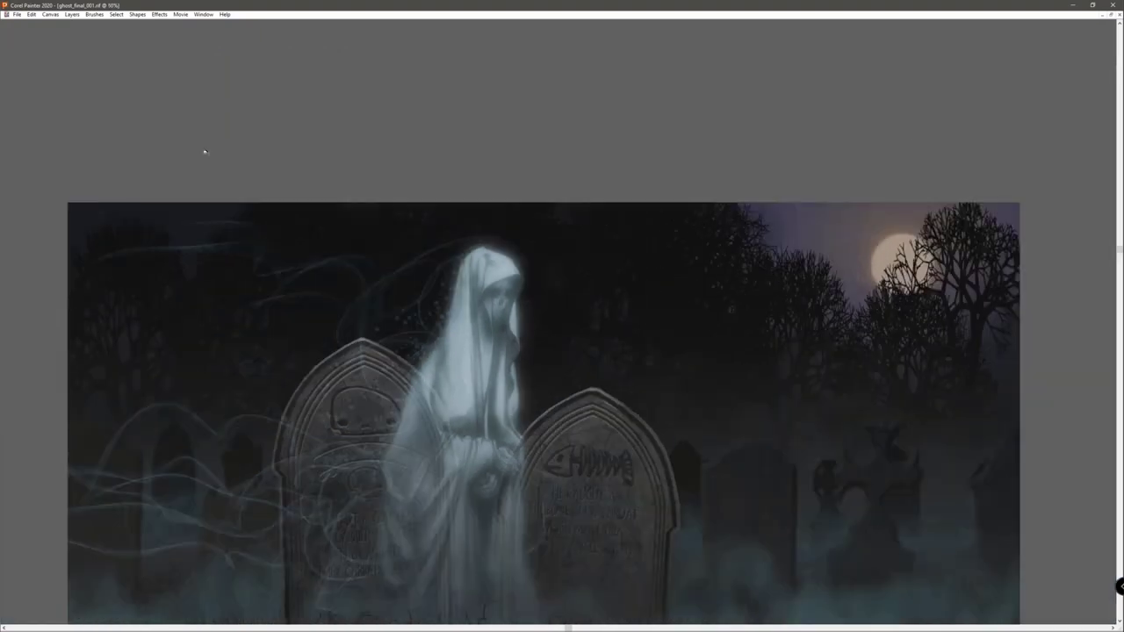
{"action": "left_click_drag", "start_coordinate": [325, 371], "coordinate": [345, 278]}
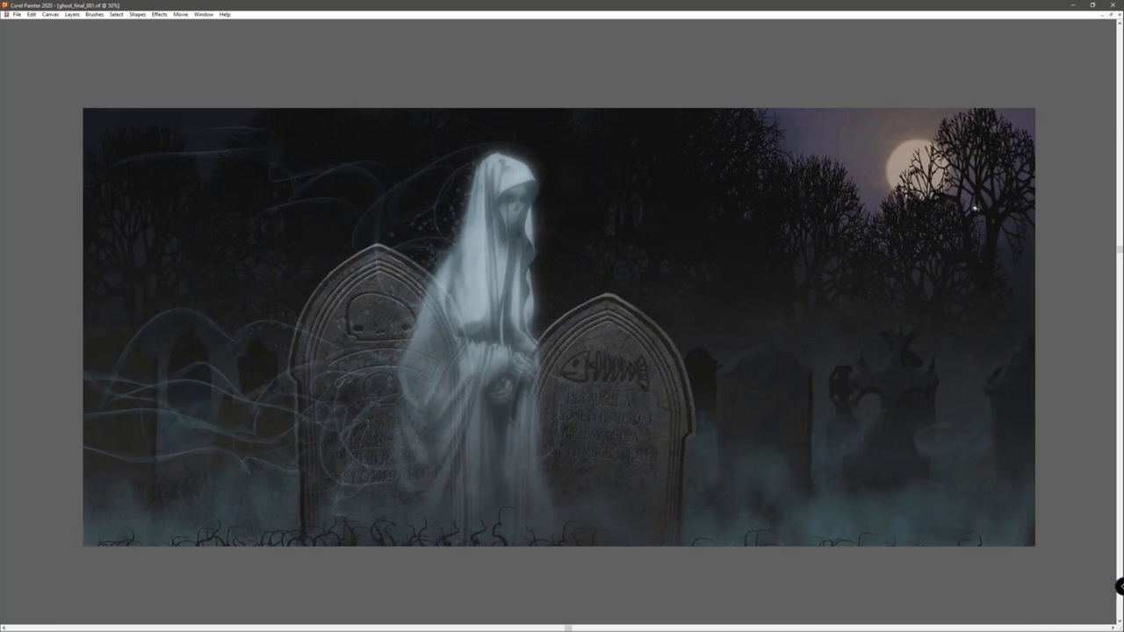